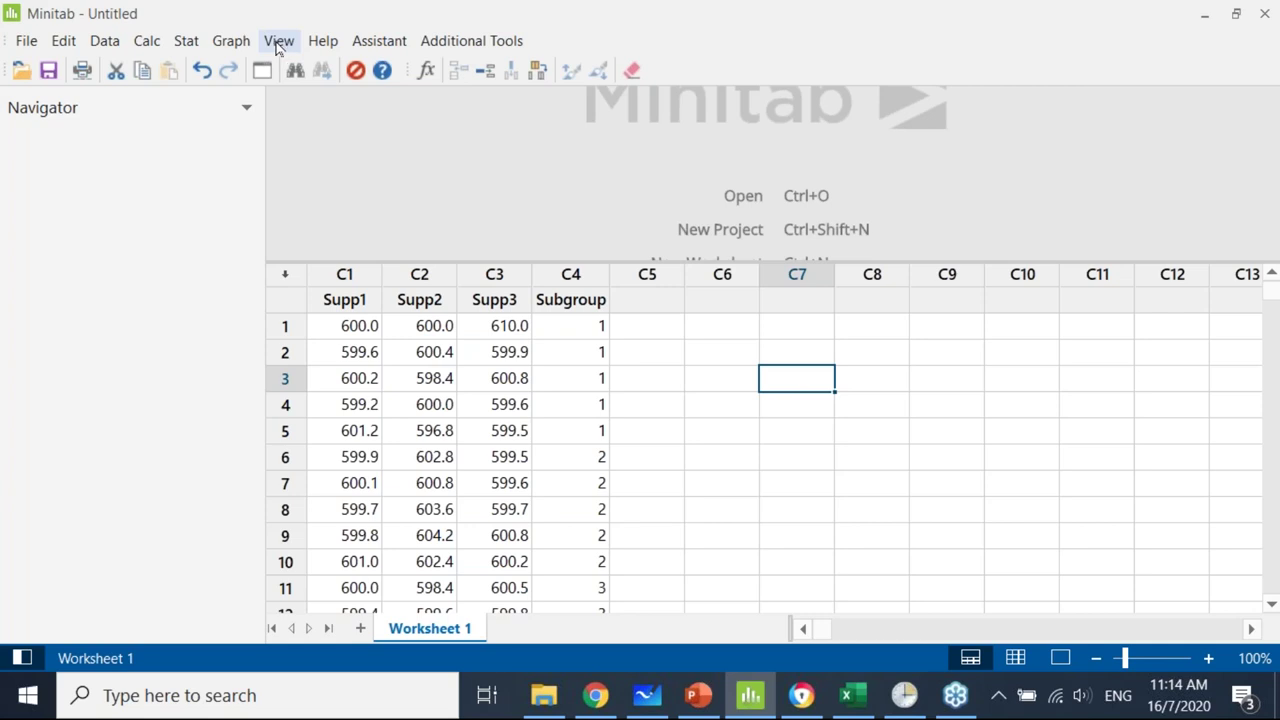
# Set the macro location in the general program options to the Desktop folder.
pyautogui.click(26, 42)
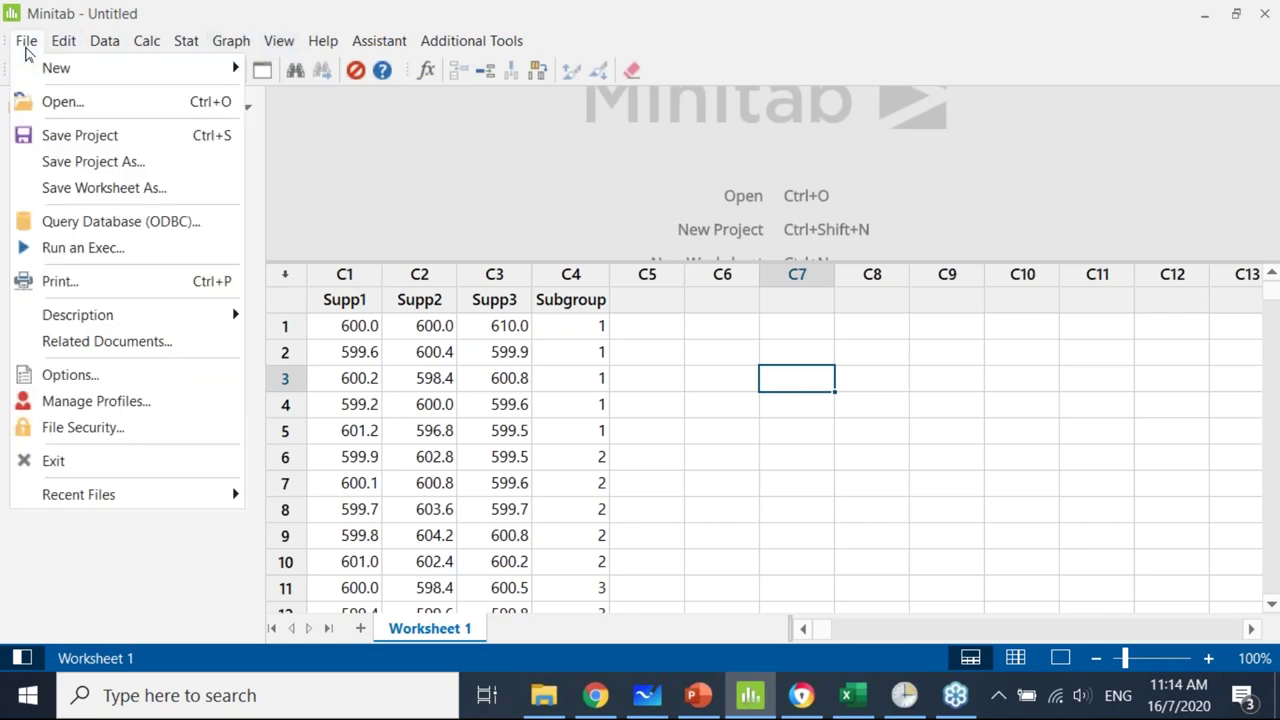
pyautogui.click(68, 375)
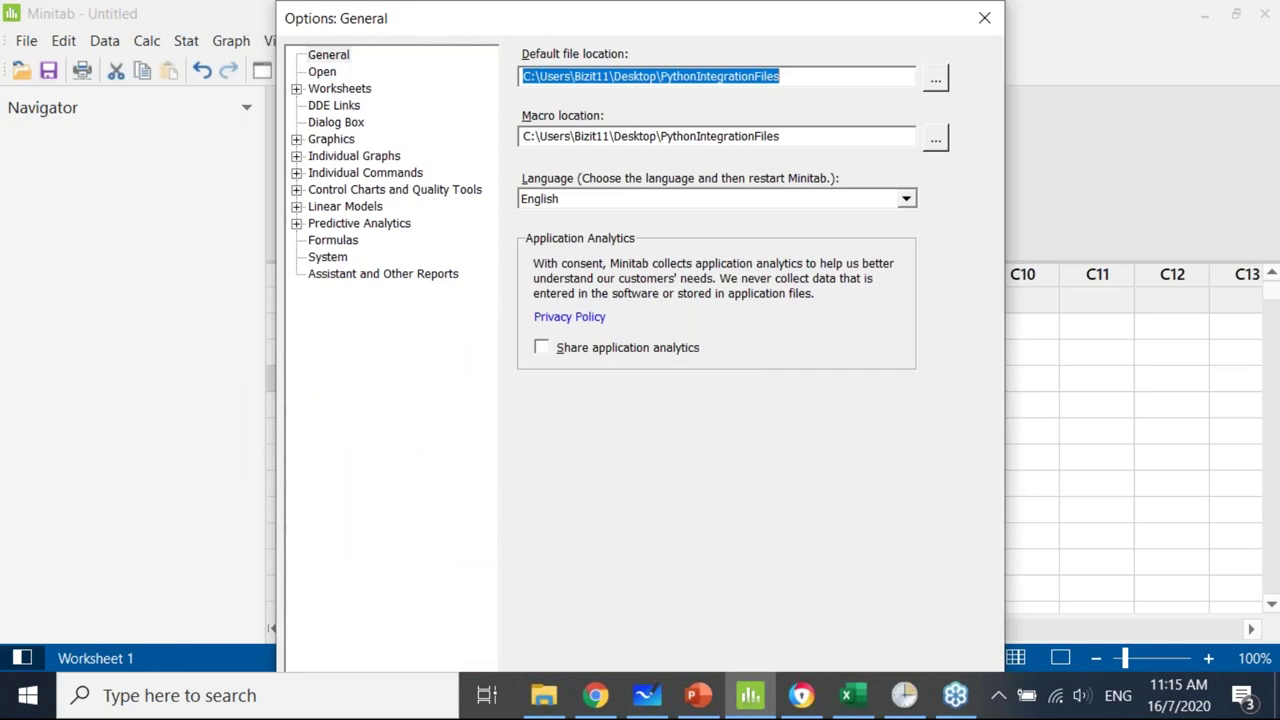
pyautogui.click(935, 82)
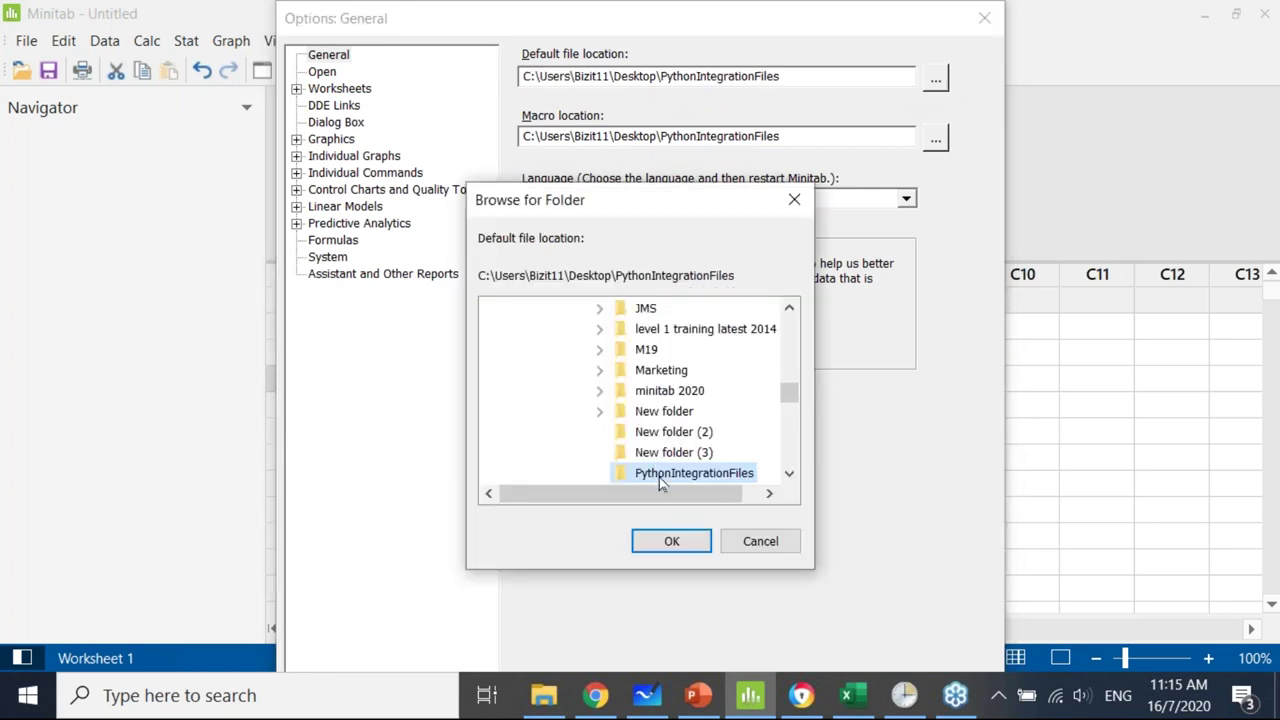
pyautogui.click(745, 548)
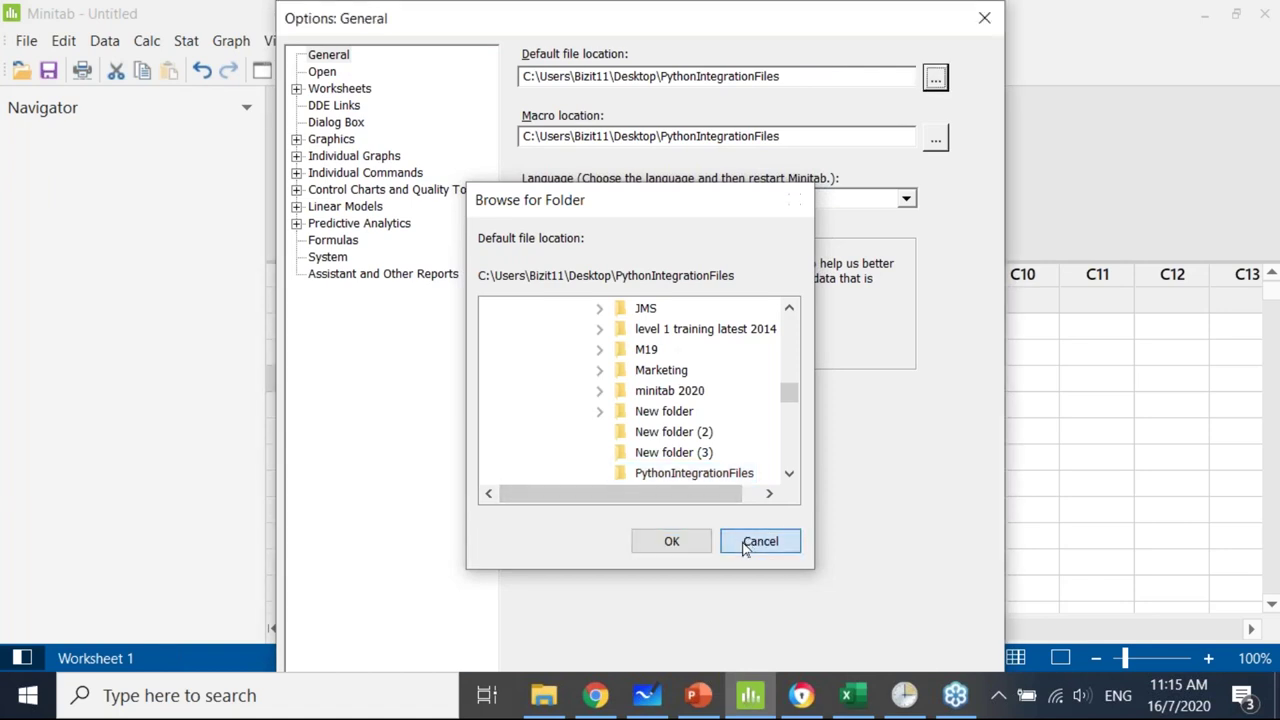
pyautogui.click(935, 137)
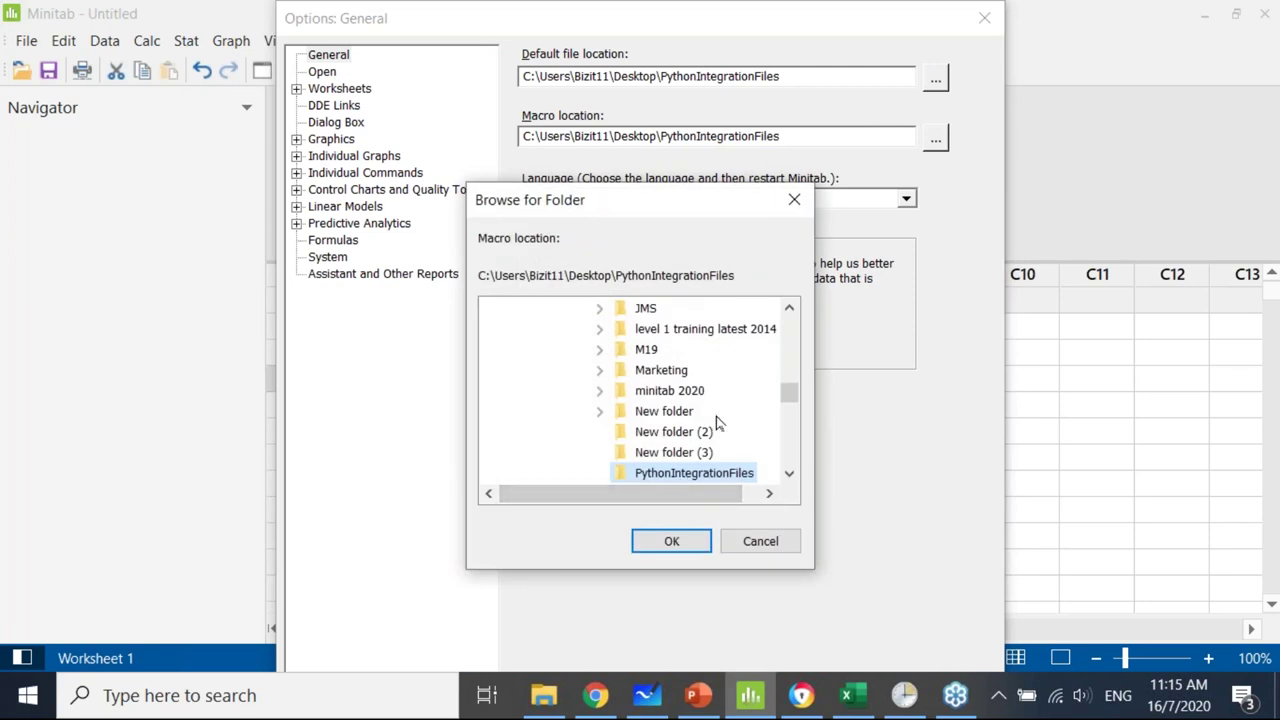
pyautogui.moveTo(776, 390); pyautogui.dragTo(741, 351)
pyautogui.scroll(-7, 672, 403)
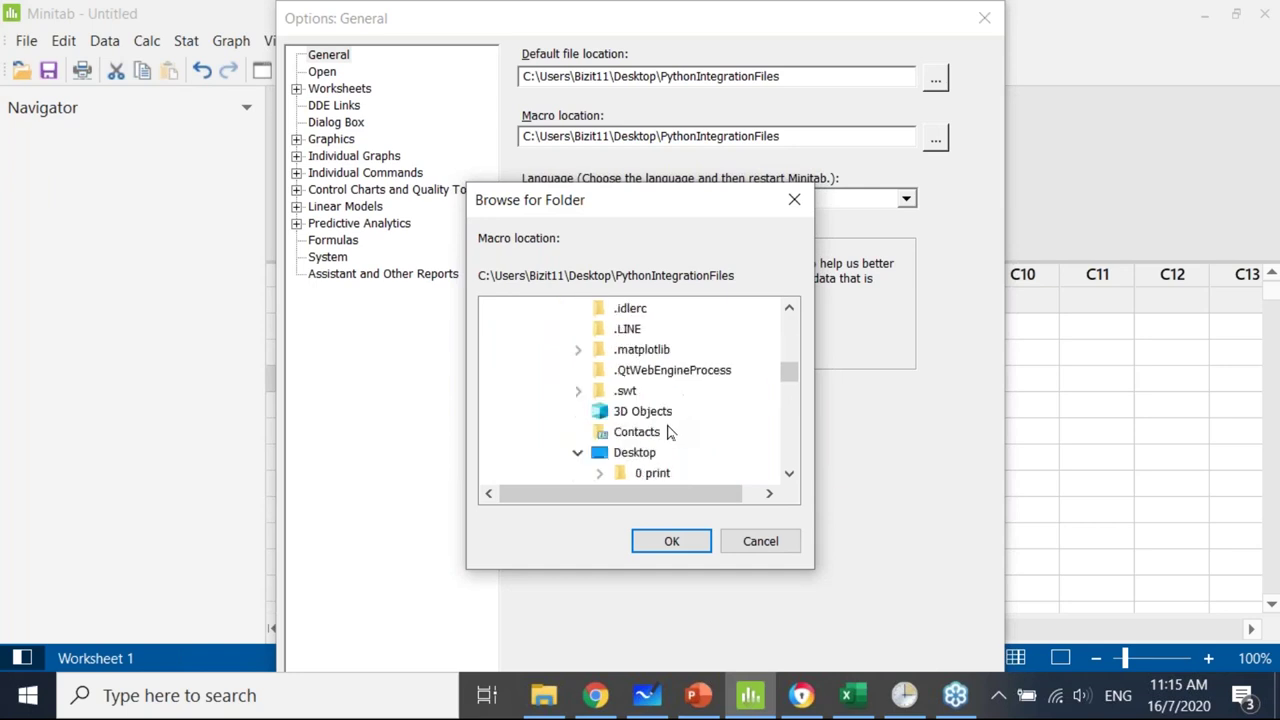
pyautogui.click(640, 393)
pyautogui.click(665, 541)
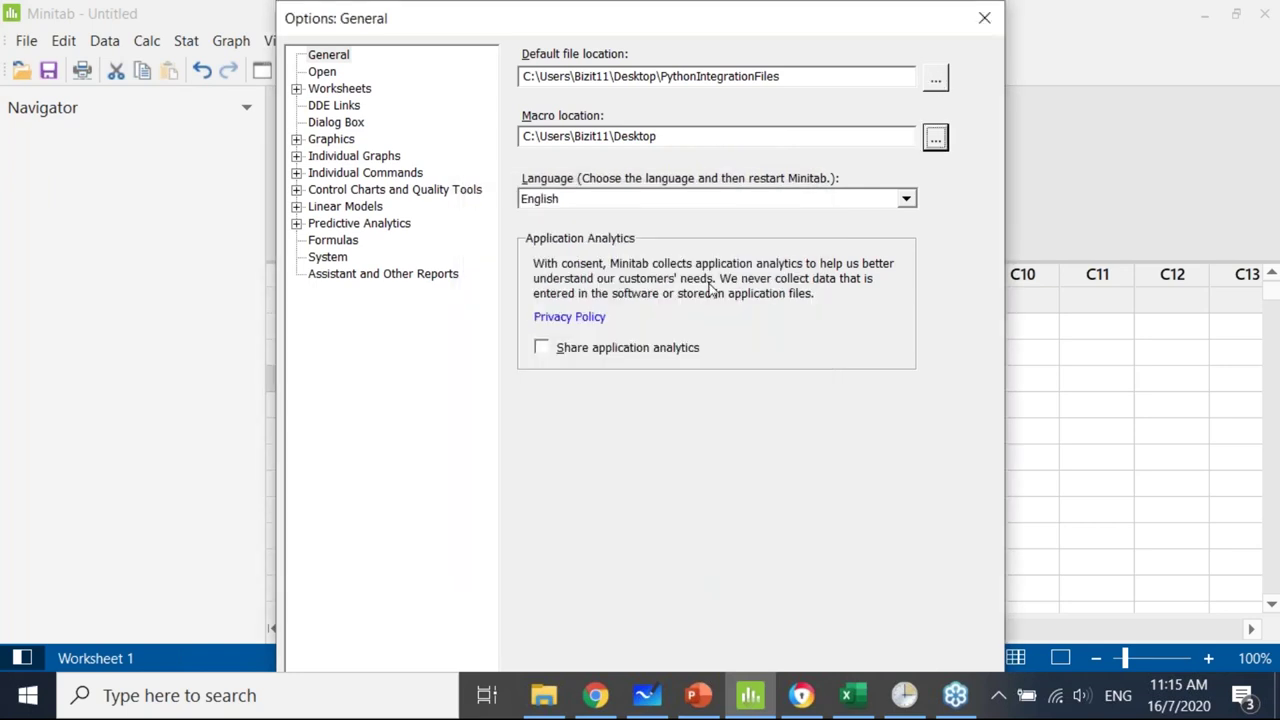
# Set the default file location to the Desktop folder as well and confirm the options.
pyautogui.click(935, 80)
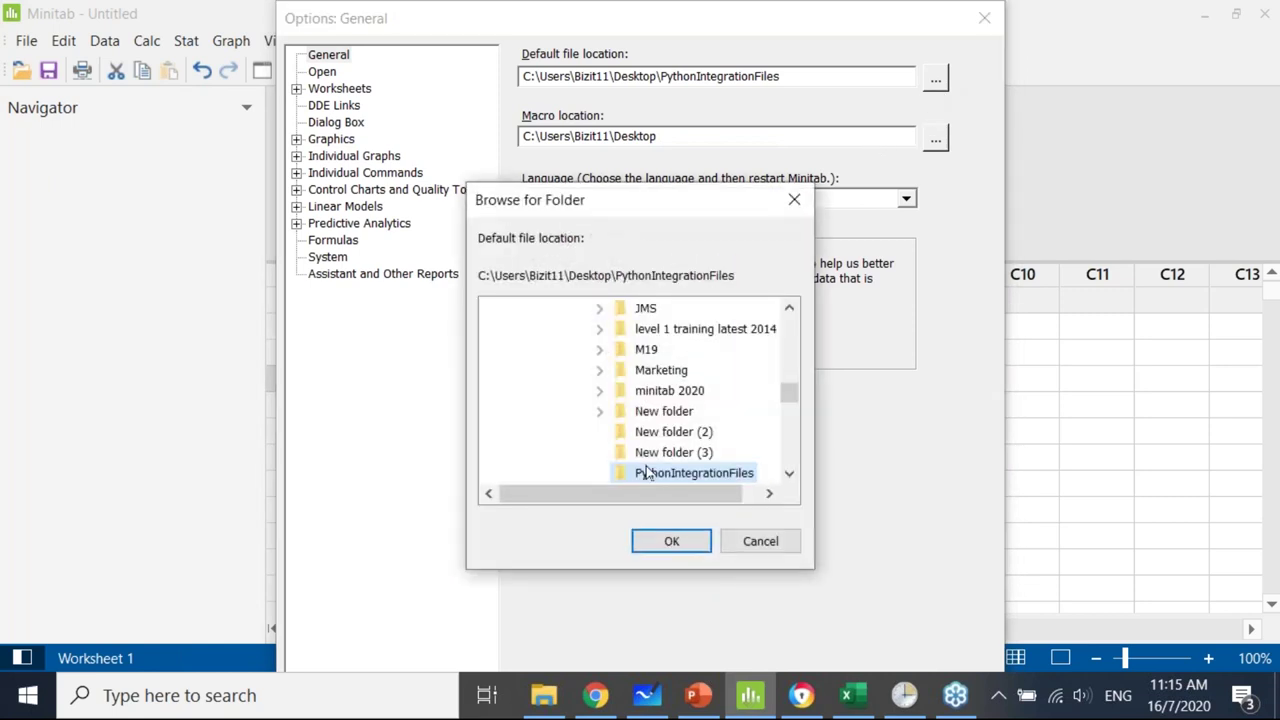
pyautogui.scroll(3, 662, 385)
pyautogui.click(638, 393)
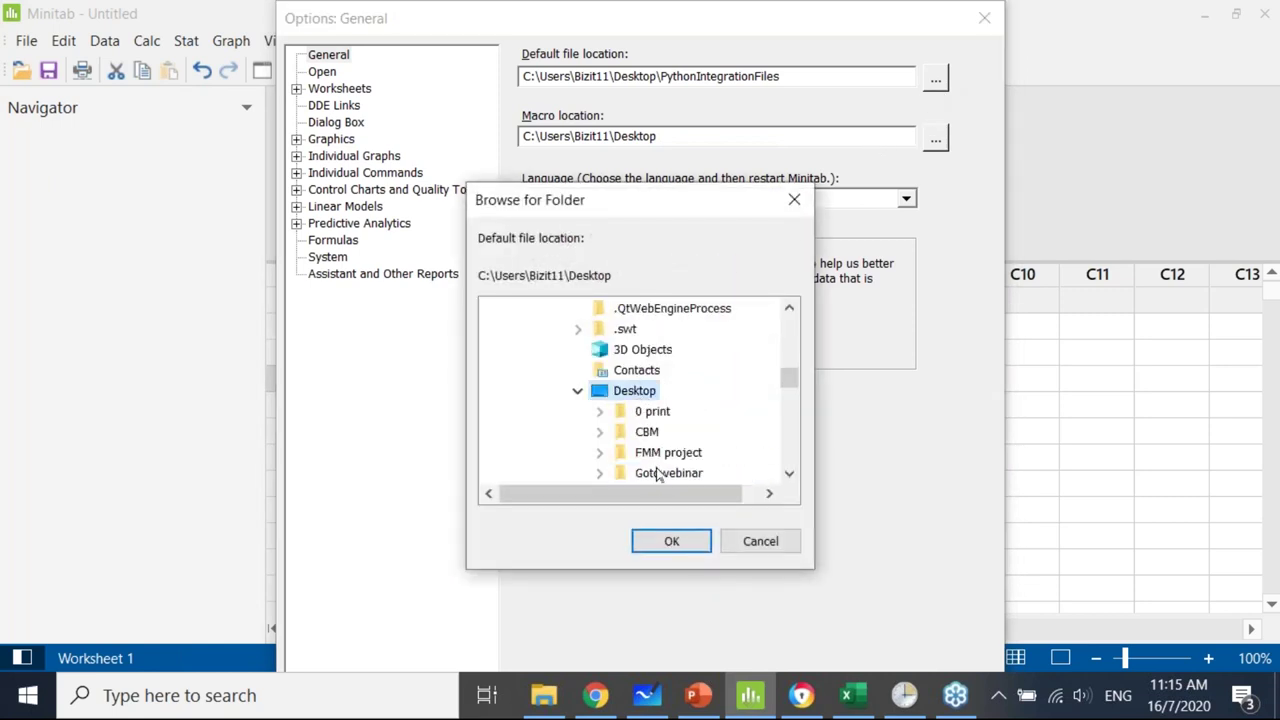
pyautogui.click(670, 539)
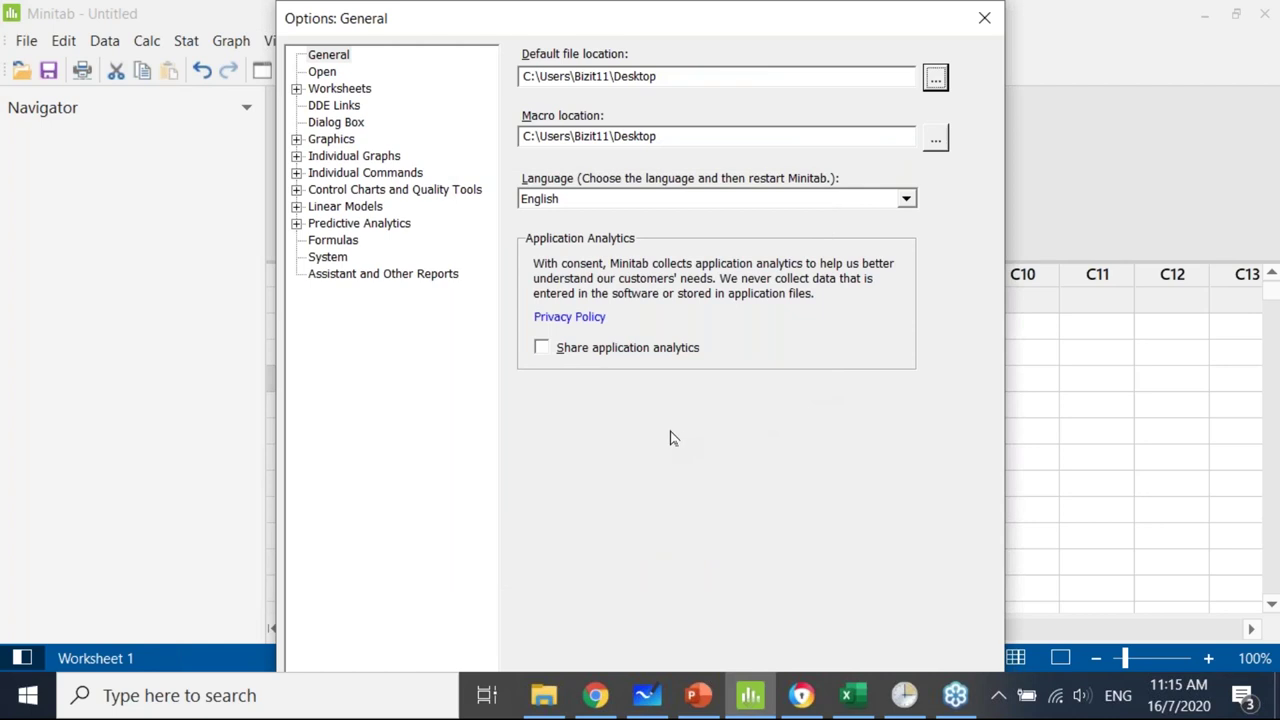
pyautogui.click(657, 207)
pyautogui.click(652, 210)
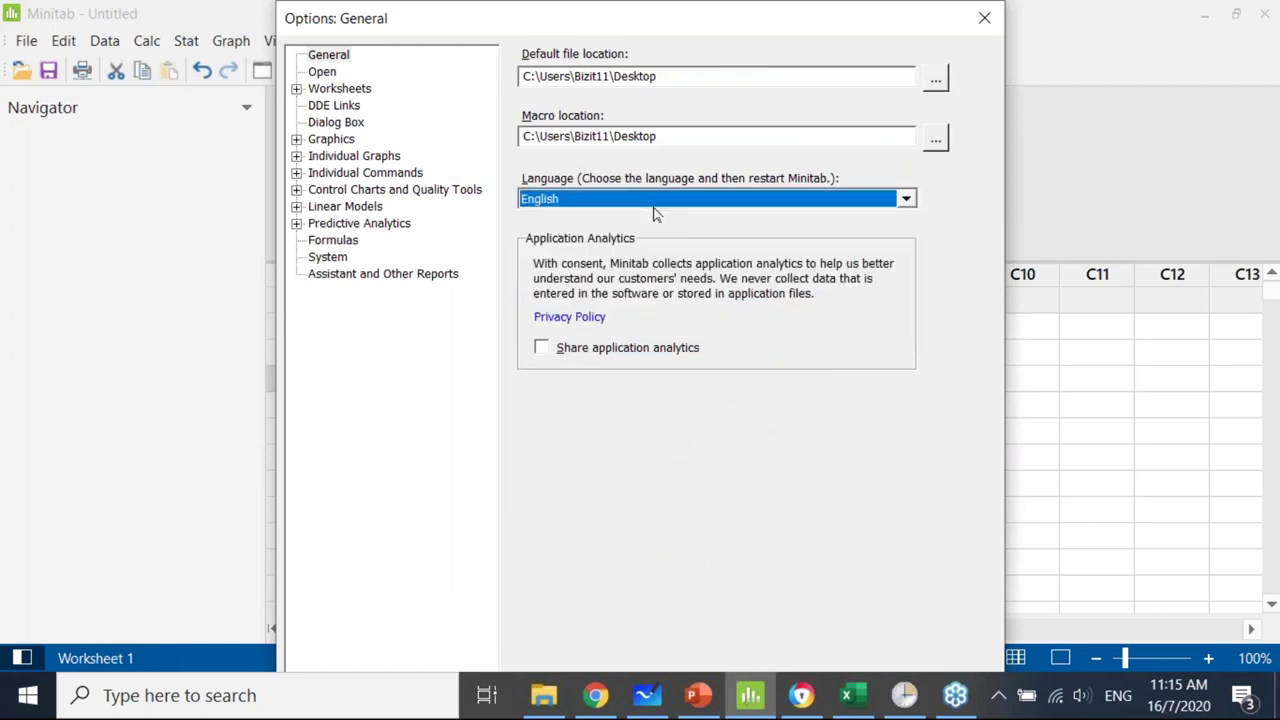
pyautogui.click(594, 350)
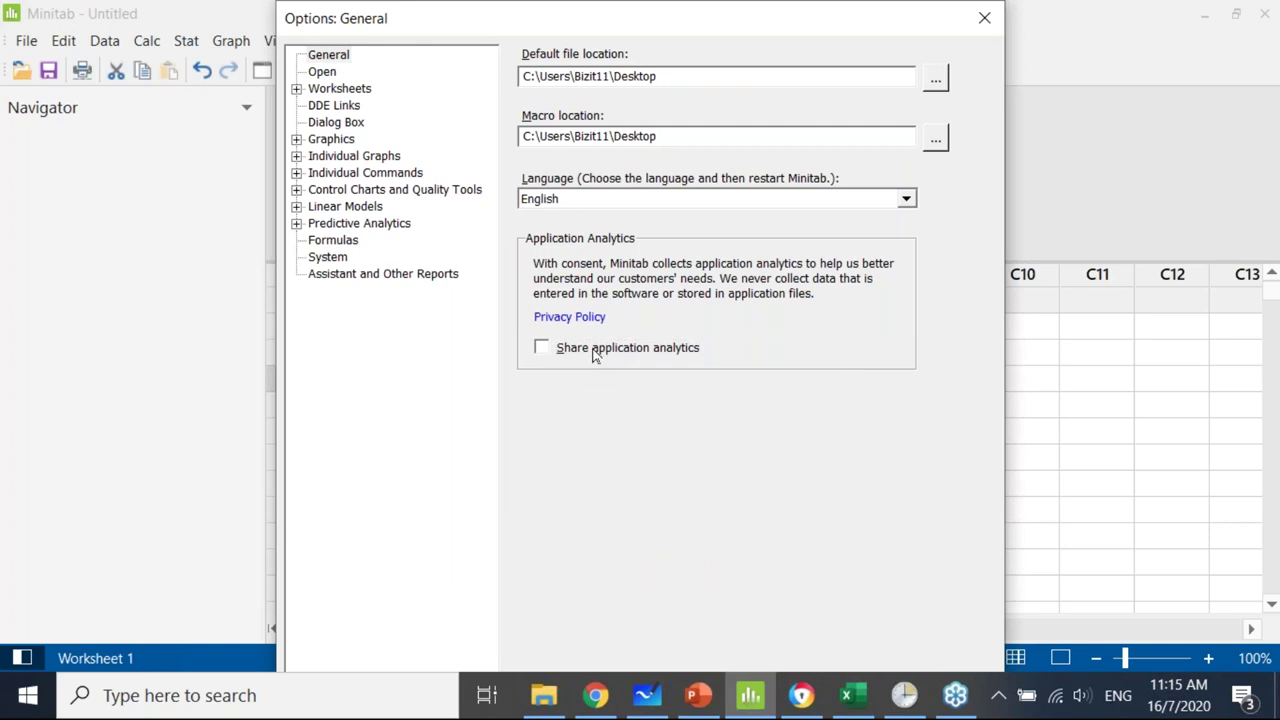
pyautogui.press('Return')
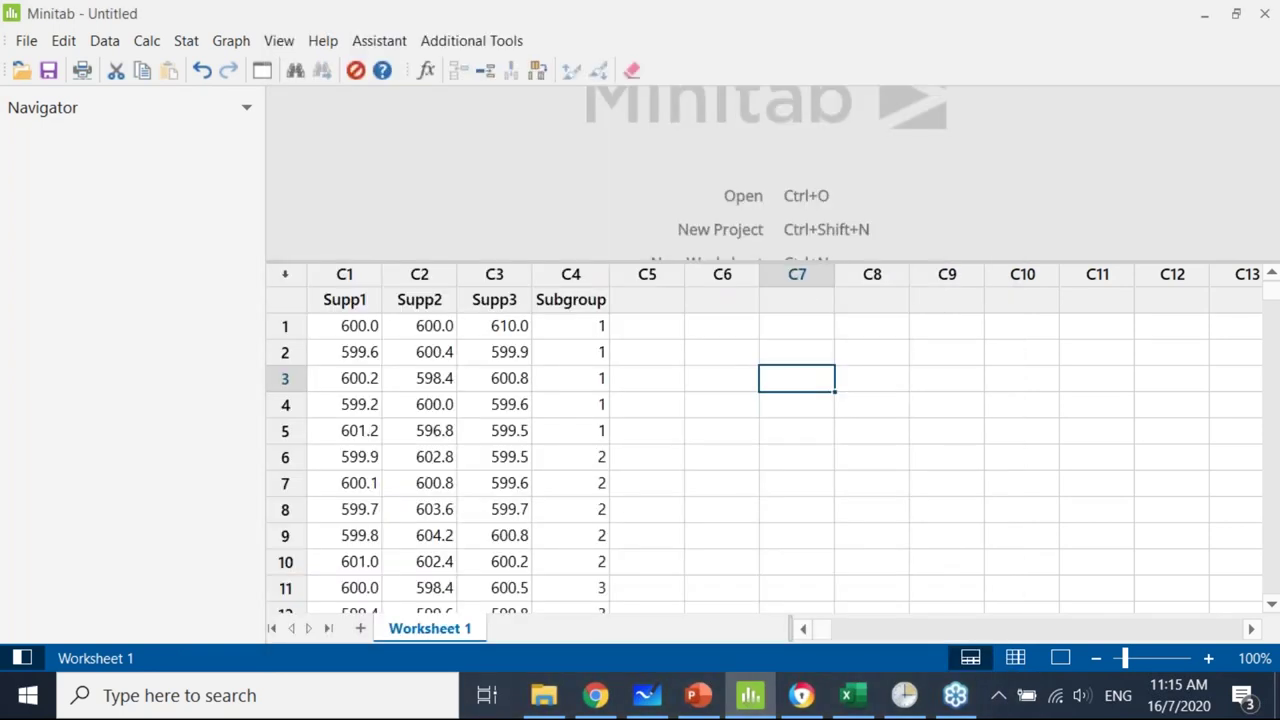
# Reopen the general options and look through the Desktop subfolders available for the default file location.
pyautogui.click(18, 46)
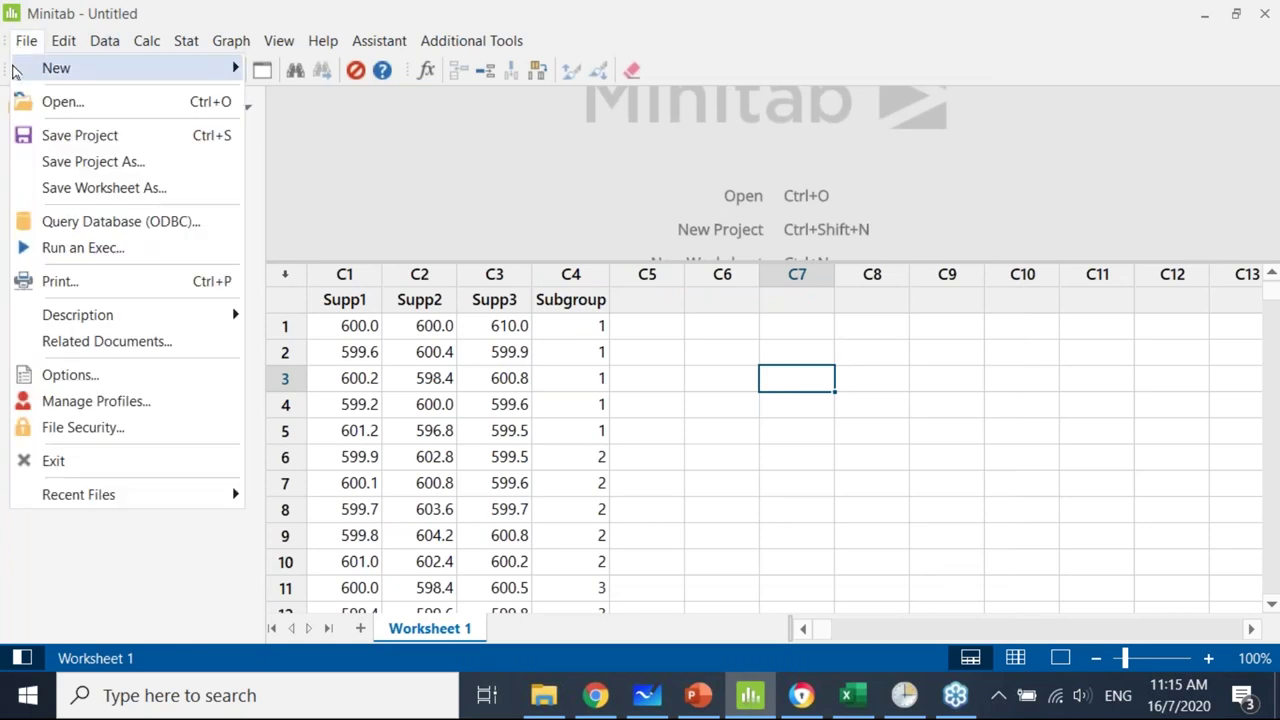
pyautogui.click(36, 384)
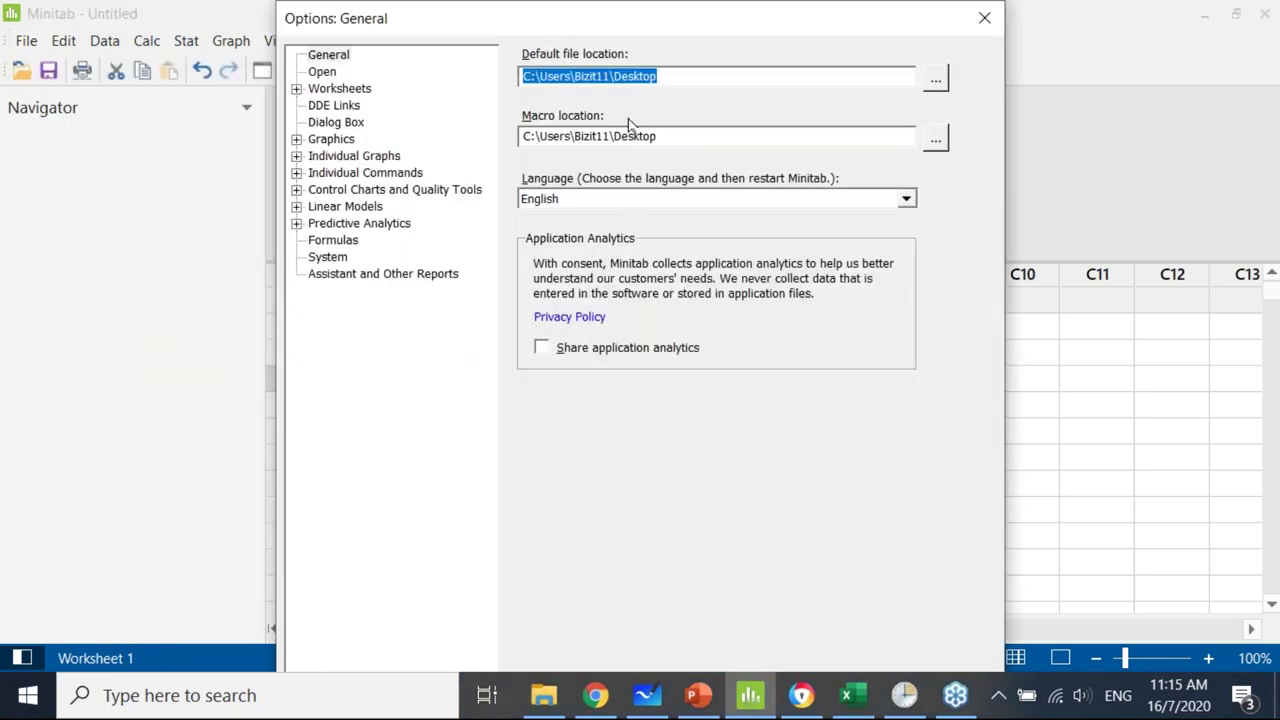
pyautogui.click(935, 80)
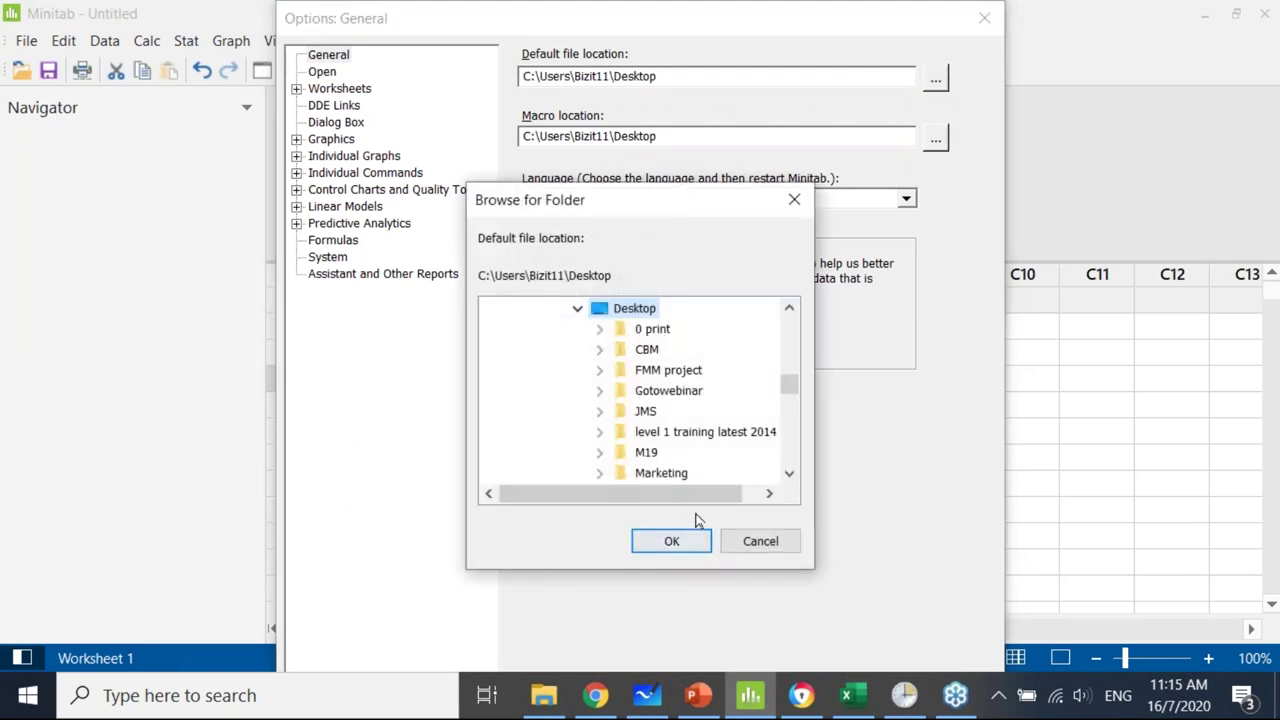
pyautogui.scroll(-2, 690, 444)
pyautogui.scroll(-1, 679, 444)
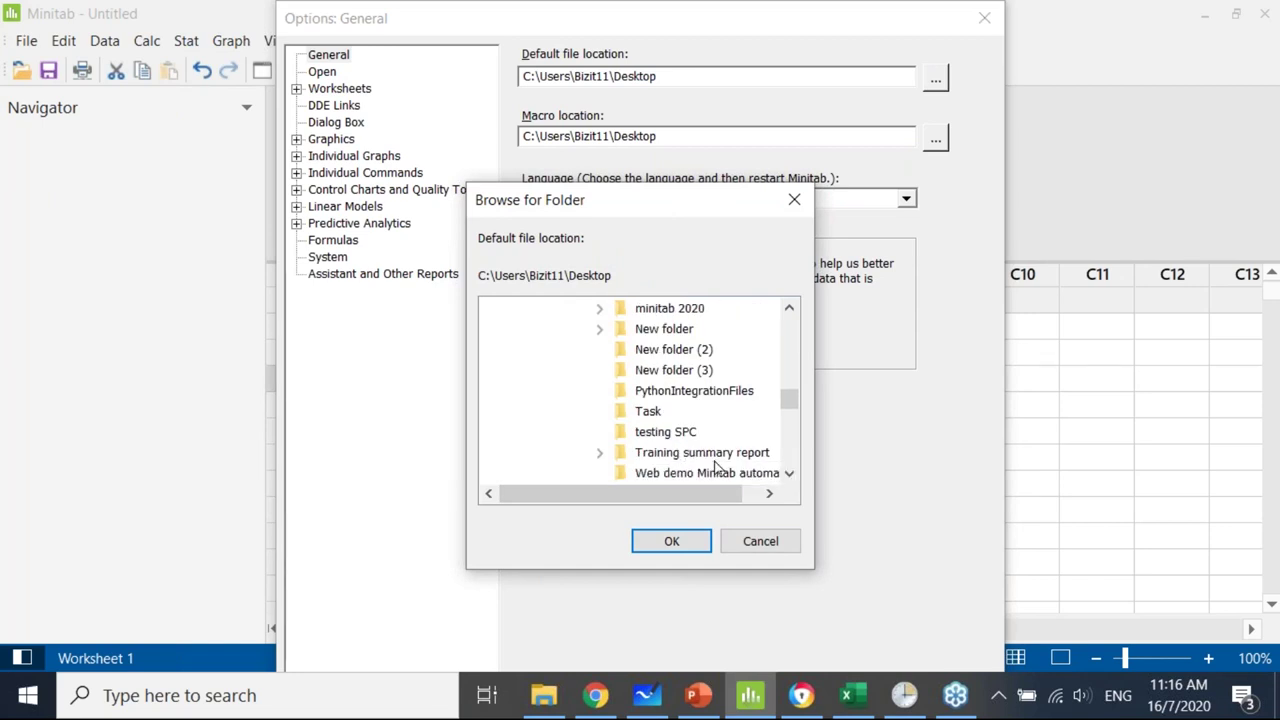
pyautogui.scroll(-1, 700, 463)
pyautogui.scroll(2, 714, 466)
pyautogui.scroll(-1, 714, 466)
pyautogui.click(760, 541)
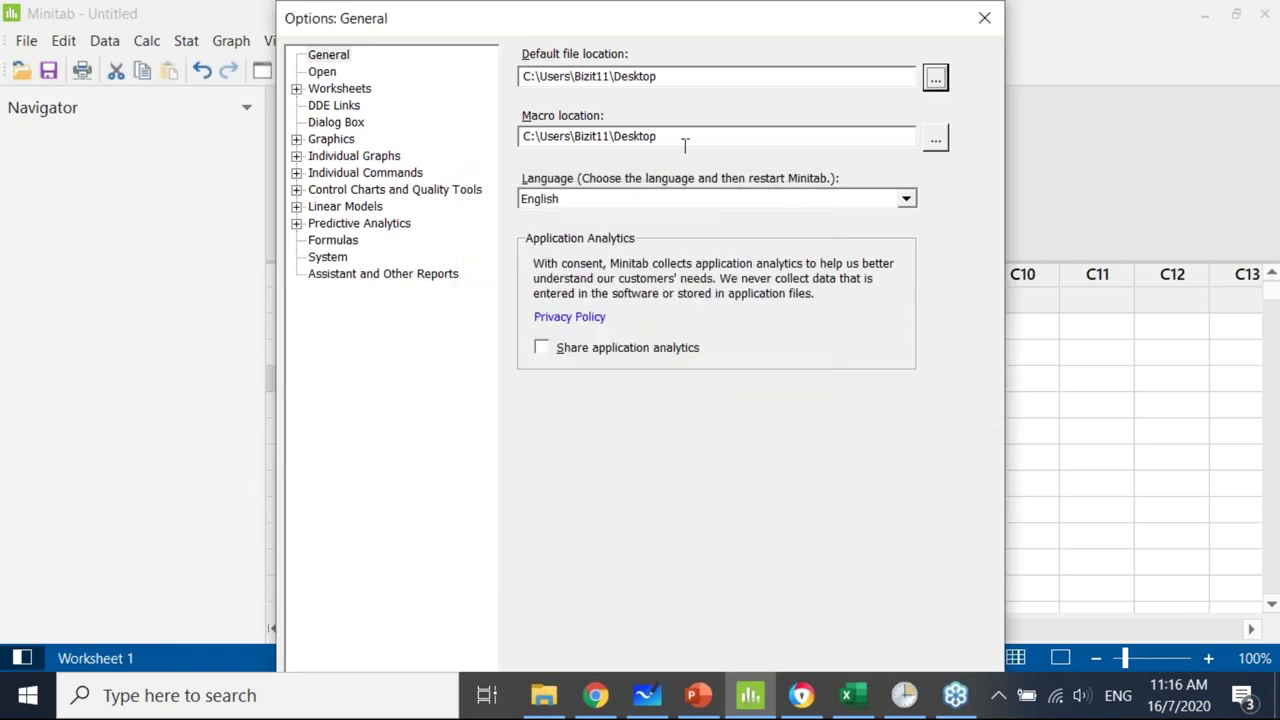
pyautogui.click(985, 19)
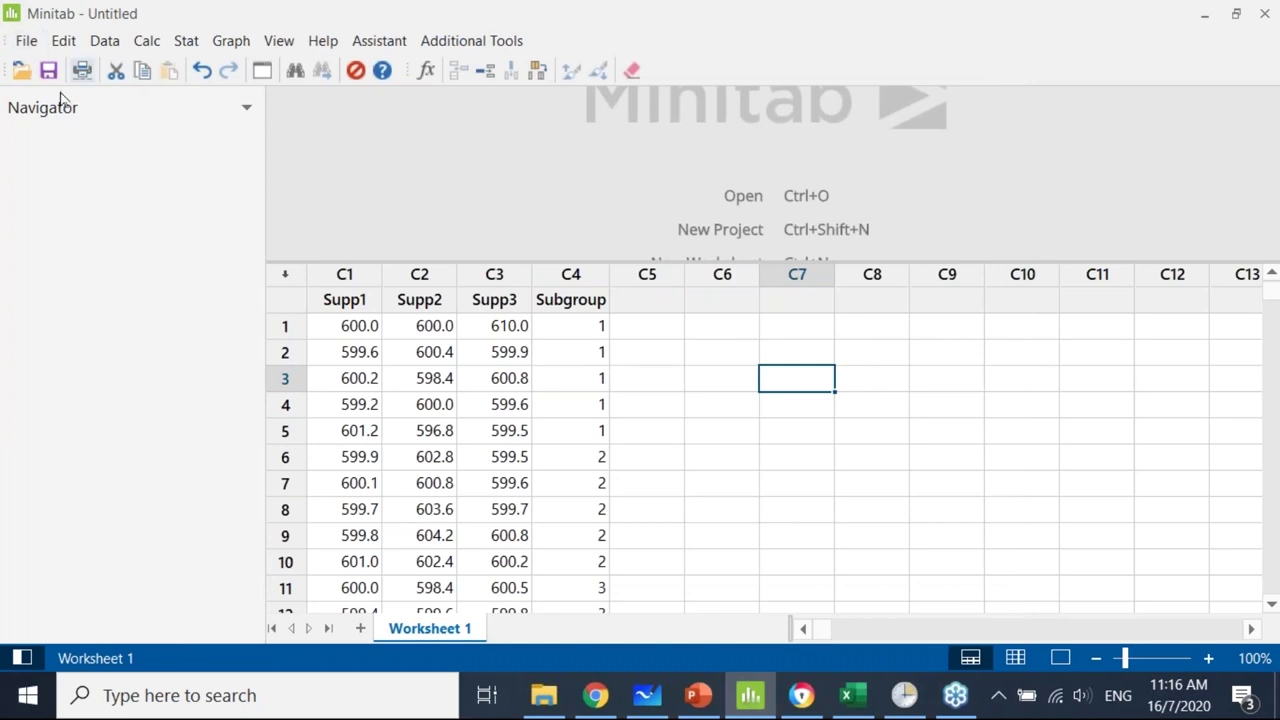
# Create a new empty project, discarding the current supplier data.
pyautogui.moveTo(351, 277); pyautogui.dragTo(571, 274)
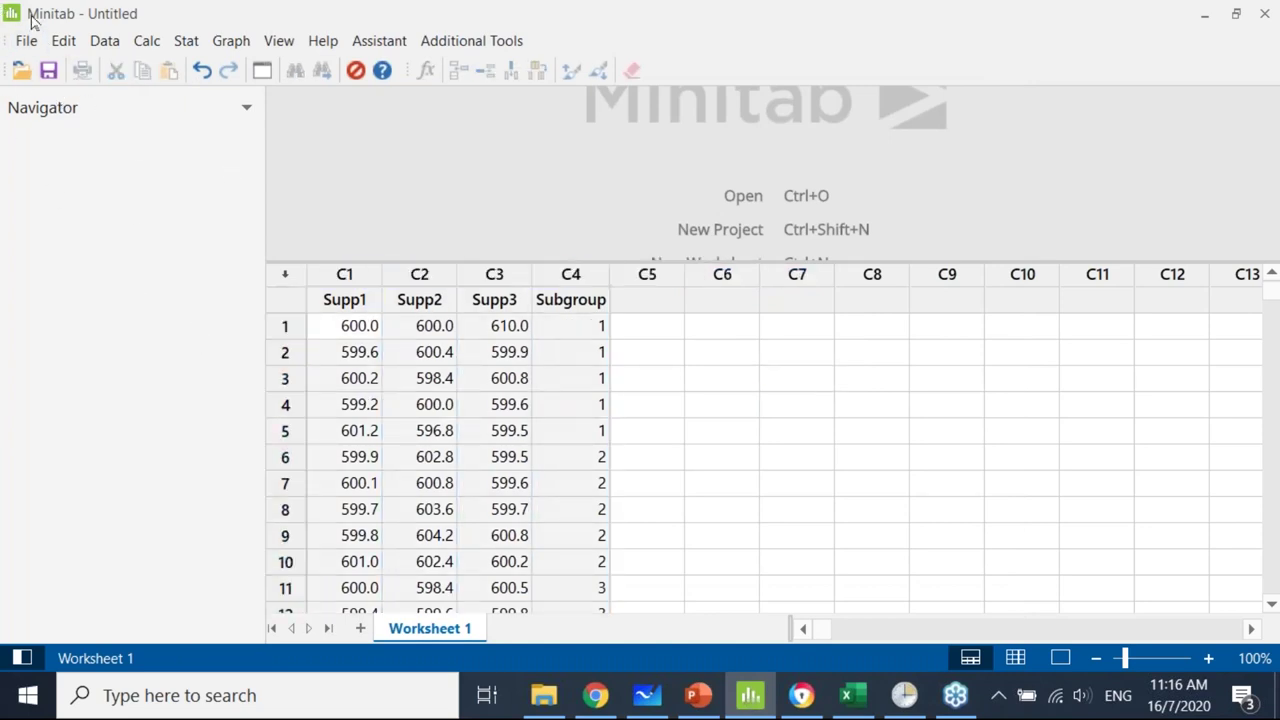
pyautogui.click(26, 40)
pyautogui.moveTo(240, 70)
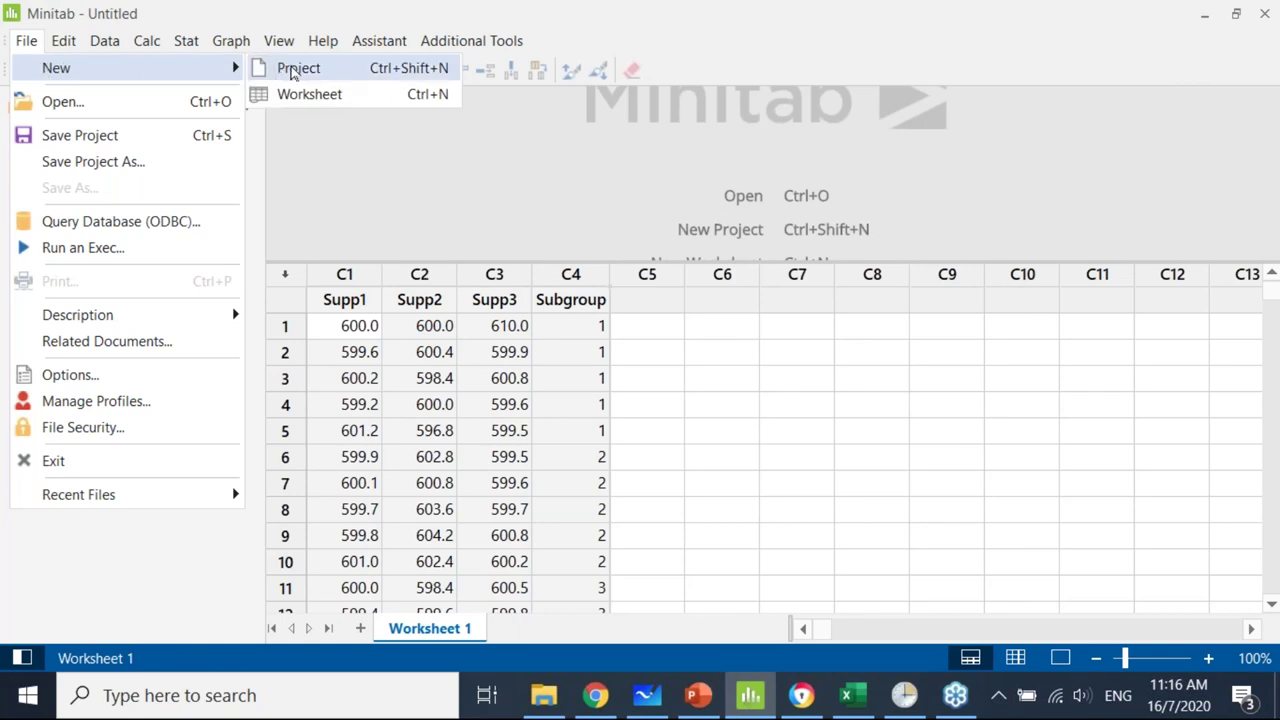
pyautogui.click(290, 67)
pyautogui.click(676, 400)
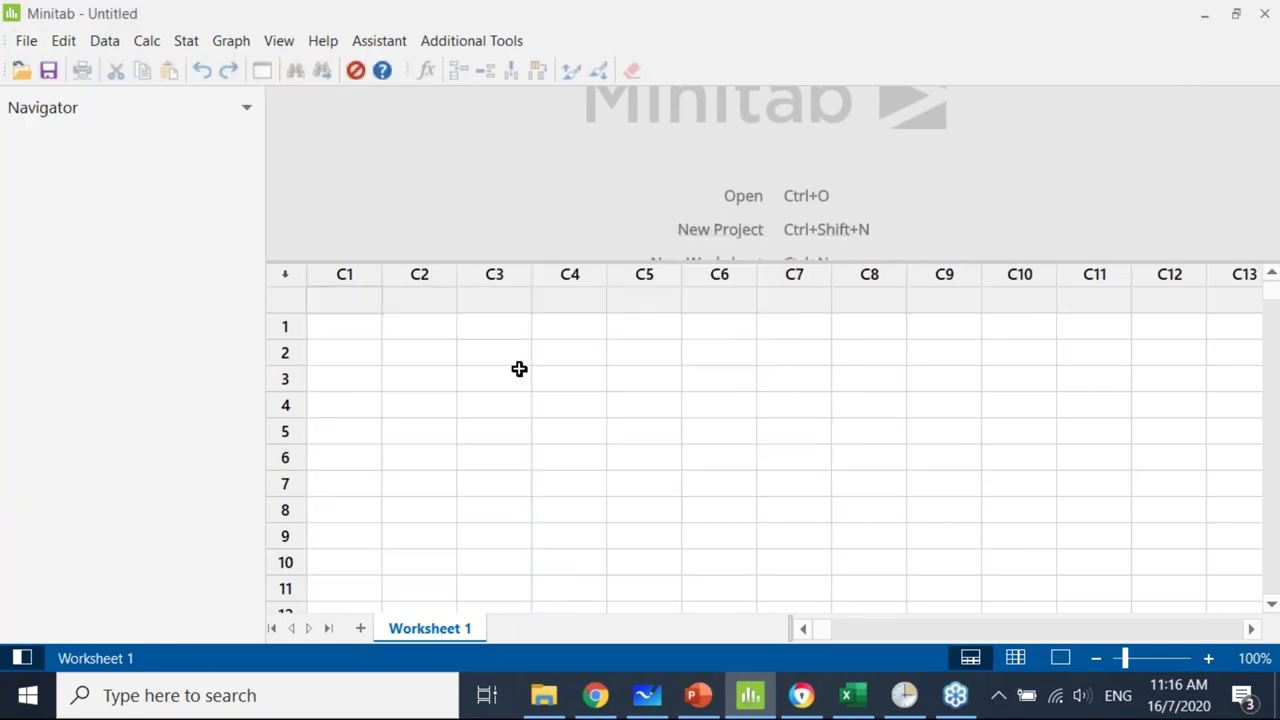
# Copy the Supp1, Supp2, Supp3 and Subgroup columns from Excel's Sheet1 and paste them into the Minitab worksheet from the C1 name cell.
pyautogui.click(346, 304)
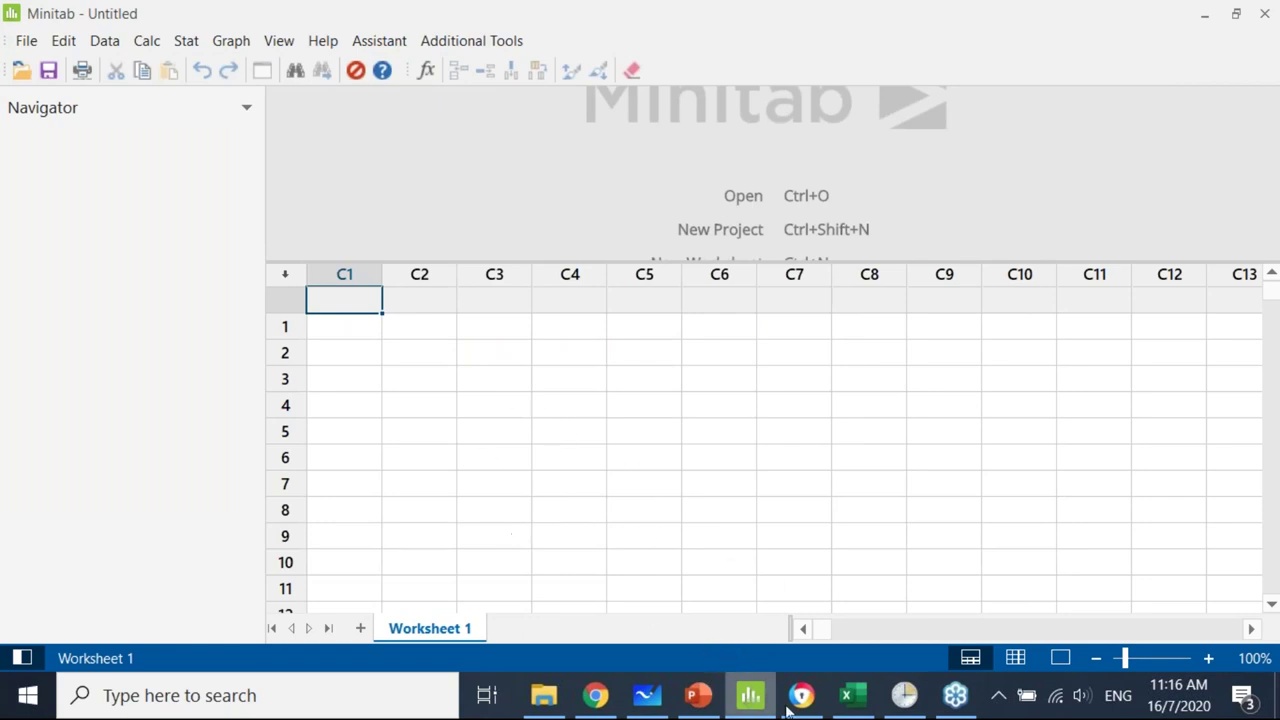
pyautogui.click(846, 695)
pyautogui.moveTo(63, 160); pyautogui.dragTo(218, 160)
pyautogui.hotkey('ctrl', 'c')
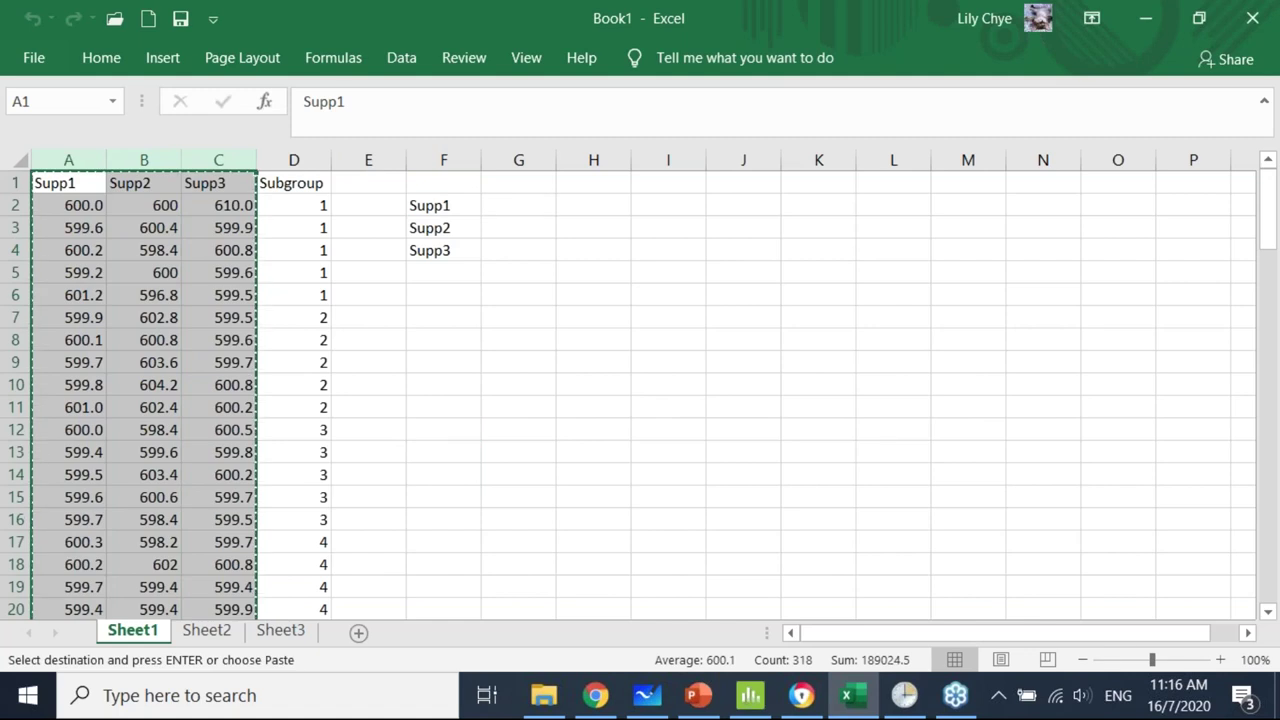
pyautogui.moveTo(50, 160); pyautogui.dragTo(300, 160)
pyautogui.hotkey('ctrl', 'c')
pyautogui.click(1148, 18)
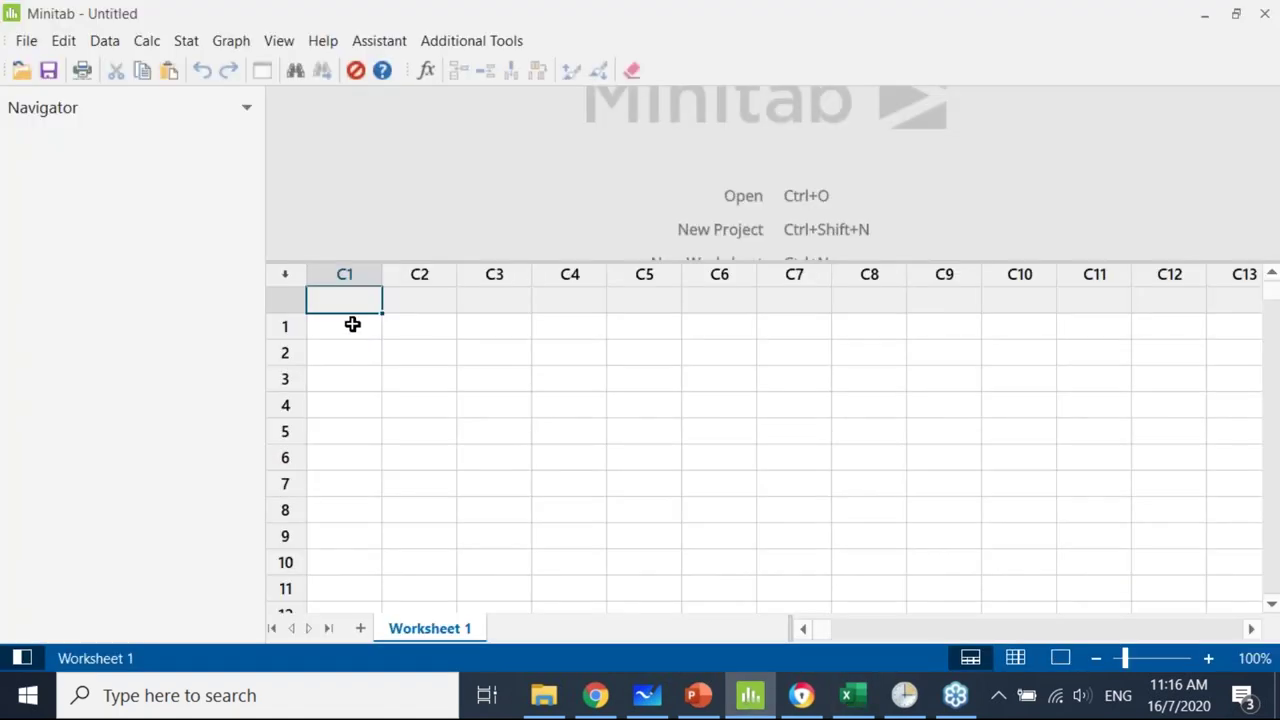
pyautogui.hotkey('ctrl', 'v')
pyautogui.click(658, 403)
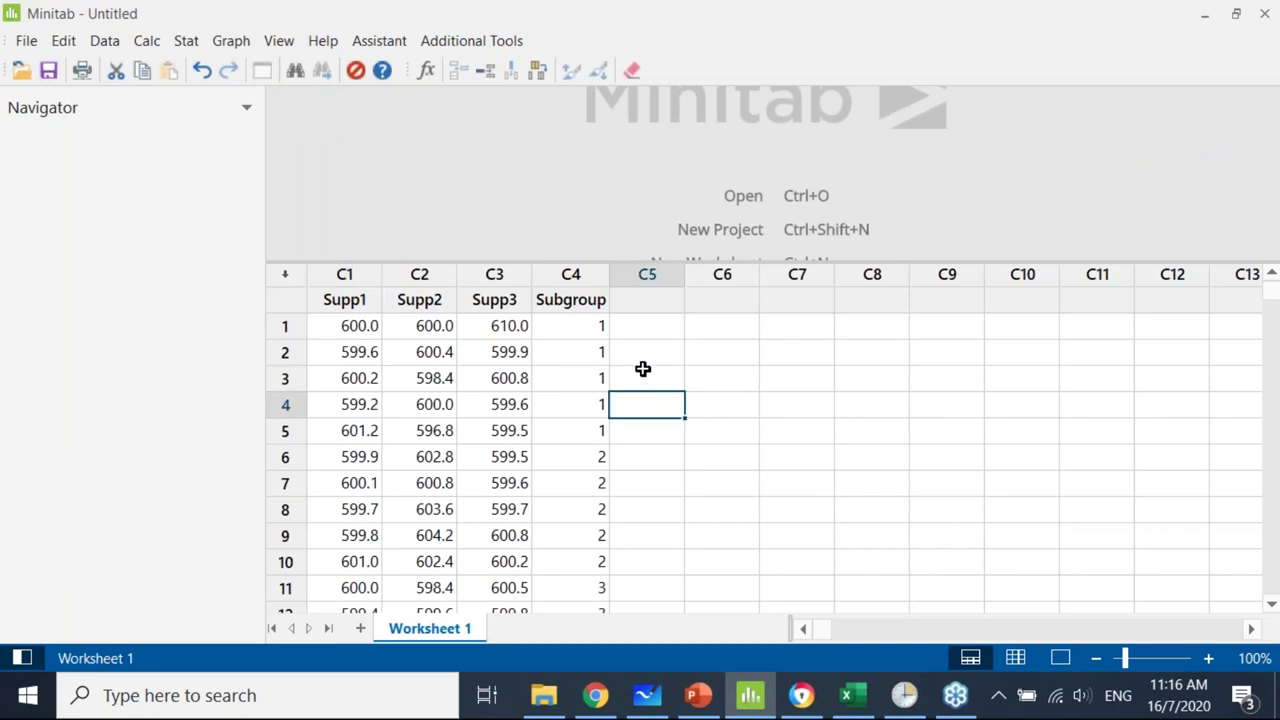
# Show the Command Line/History pane and place the cursor in the command line.
pyautogui.click(185, 42)
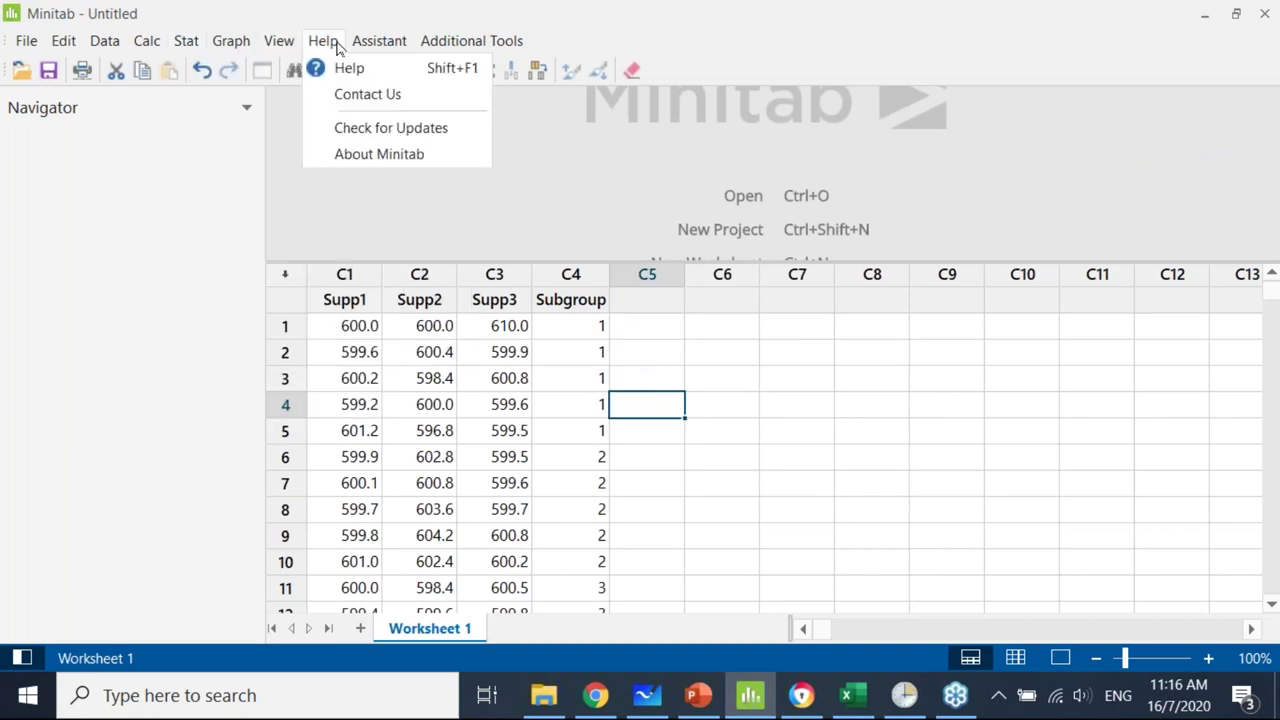
pyautogui.moveTo(290, 45)
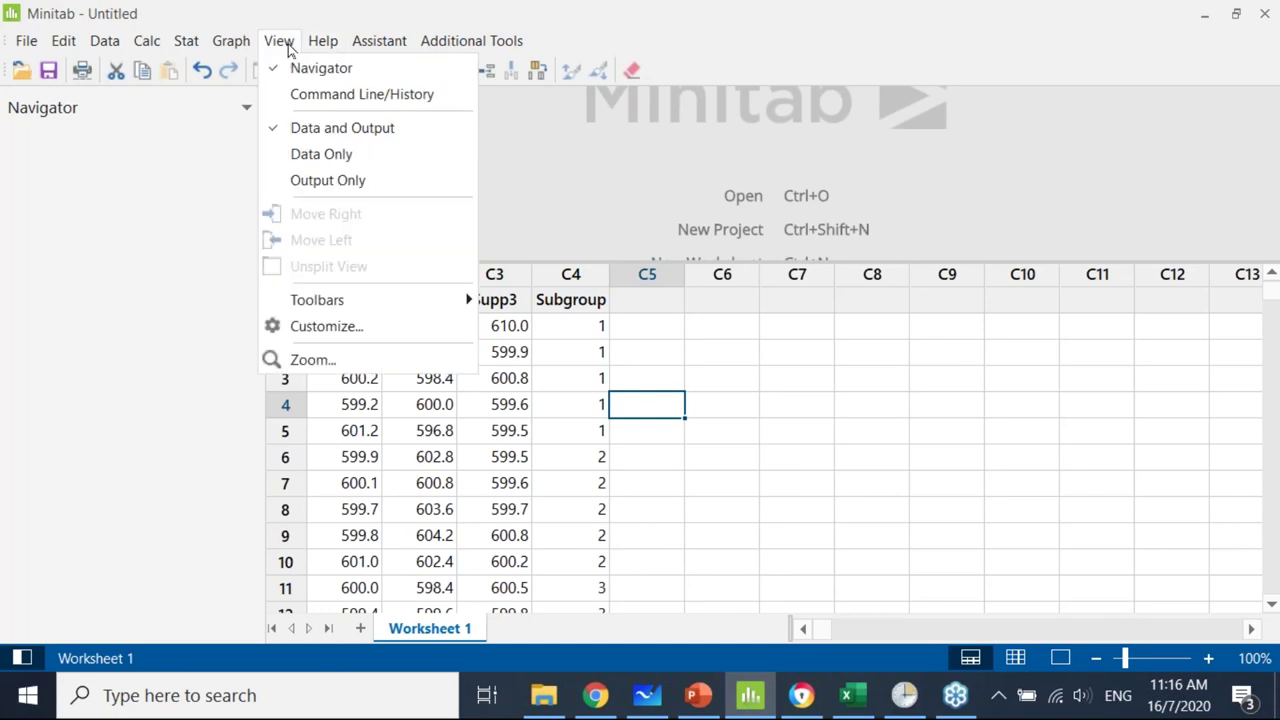
pyautogui.click(277, 97)
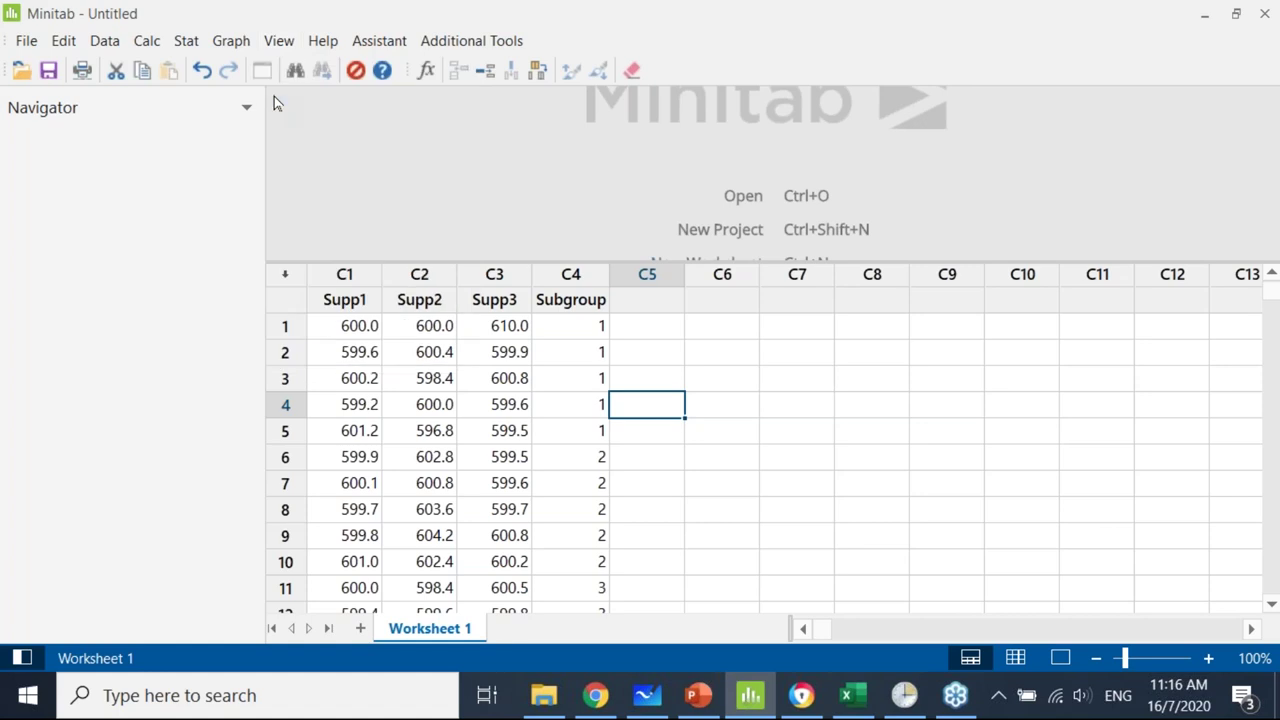
pyautogui.click(278, 42)
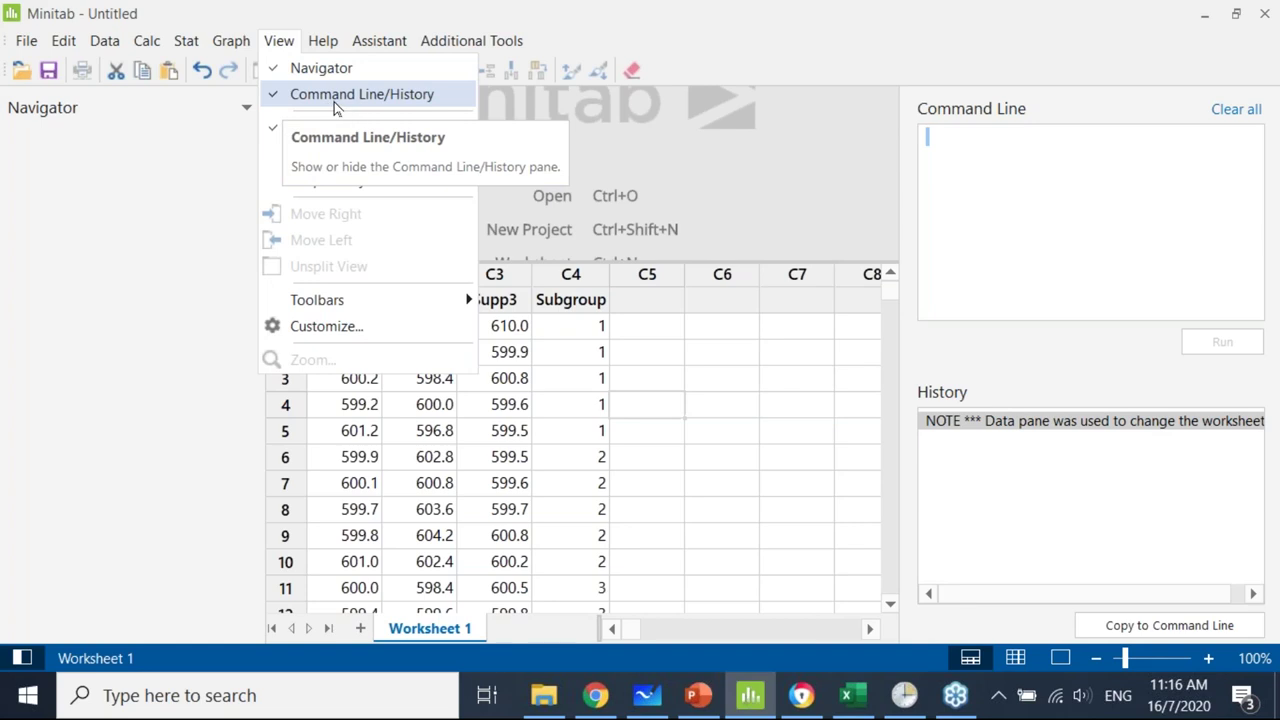
pyautogui.click(1047, 166)
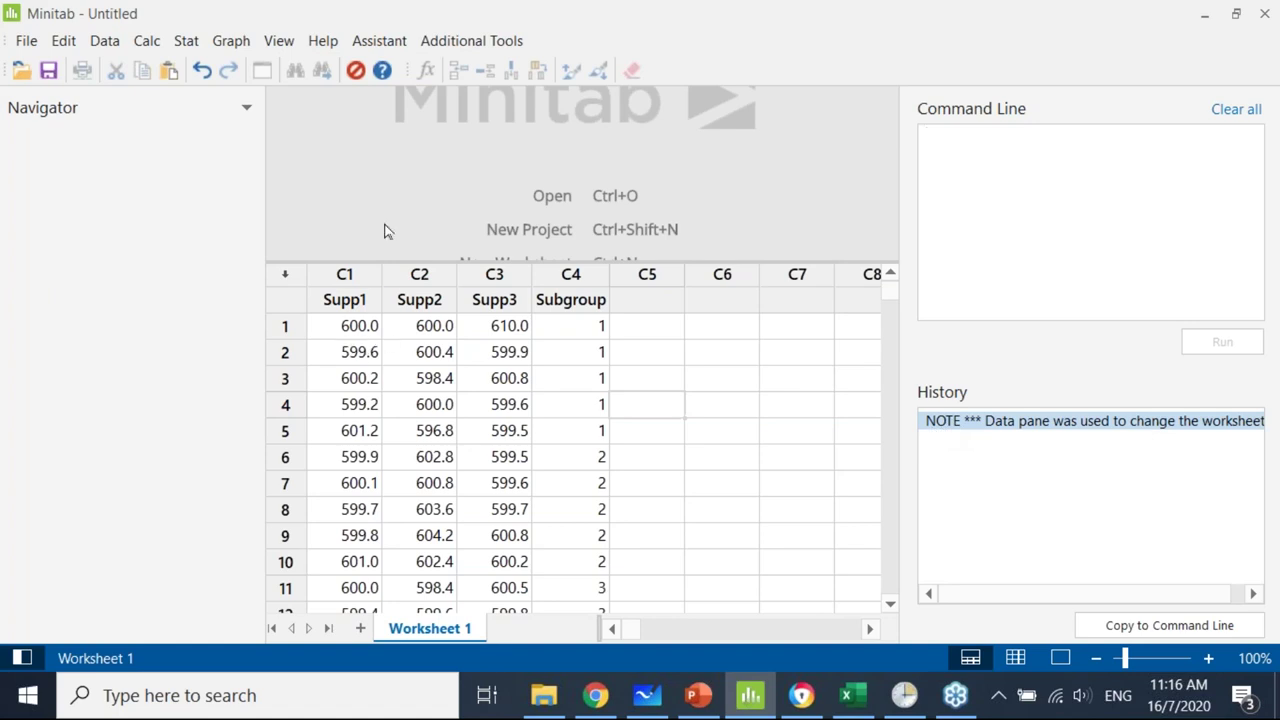
# Create an Xbar-R chart of Supp1 with subgroup size 5, and enlarge the chart output area by resizing it and hiding the Navigator.
pyautogui.click(178, 44)
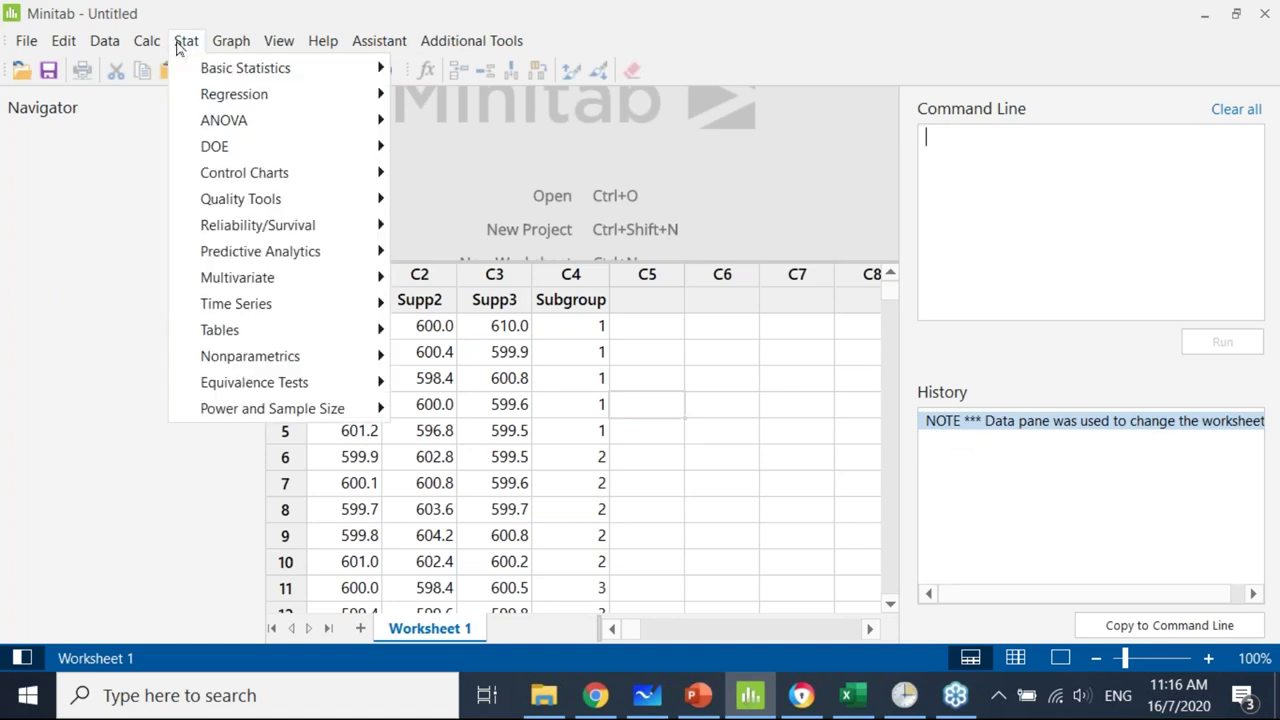
pyautogui.moveTo(196, 176)
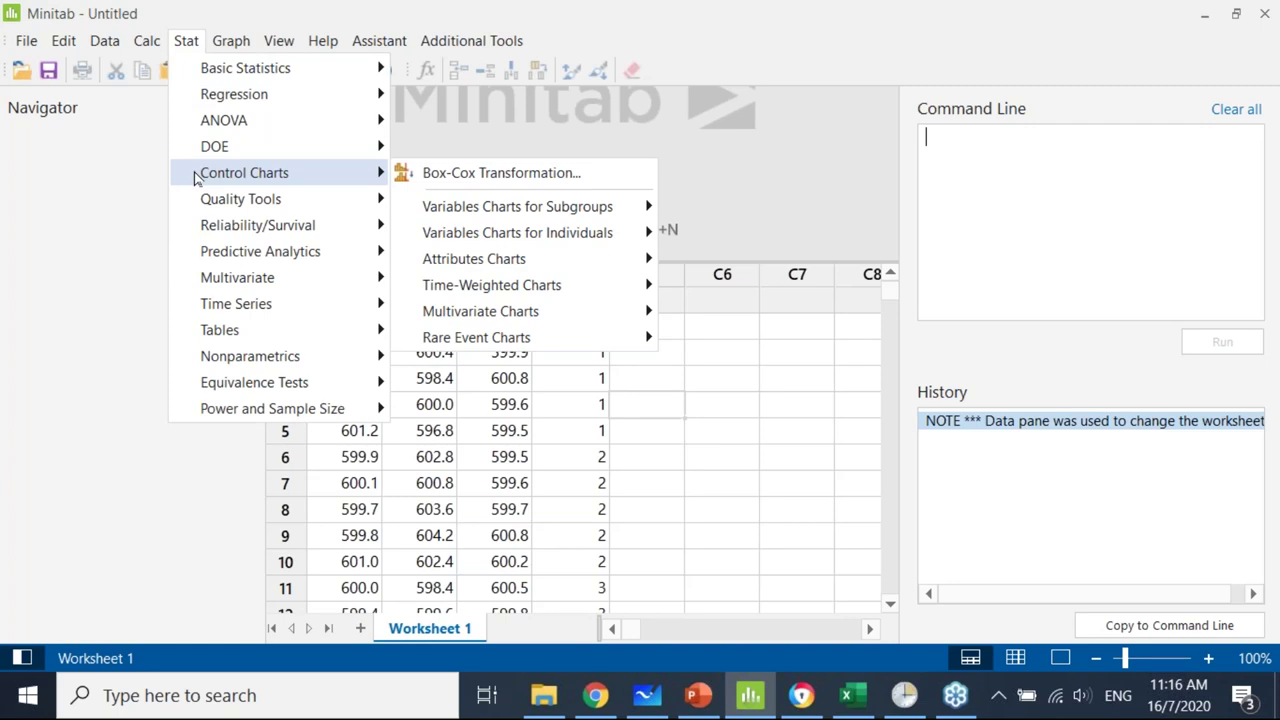
pyautogui.moveTo(588, 210)
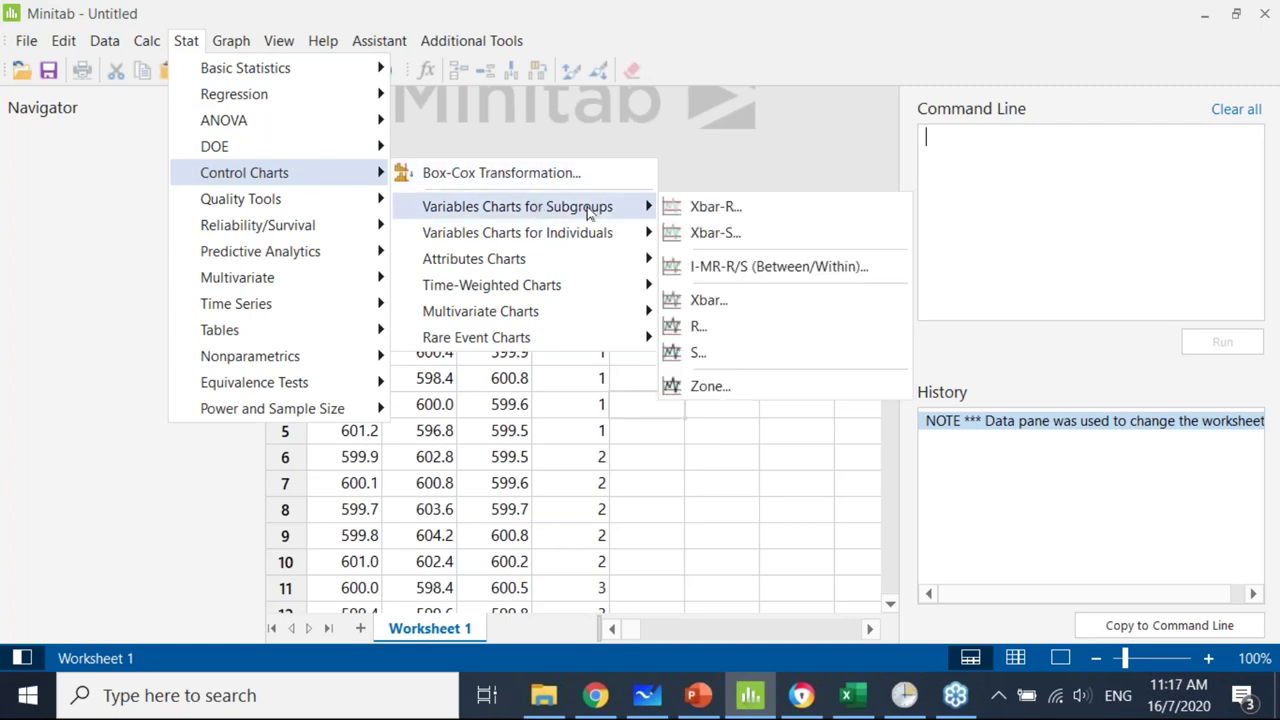
pyautogui.click(716, 207)
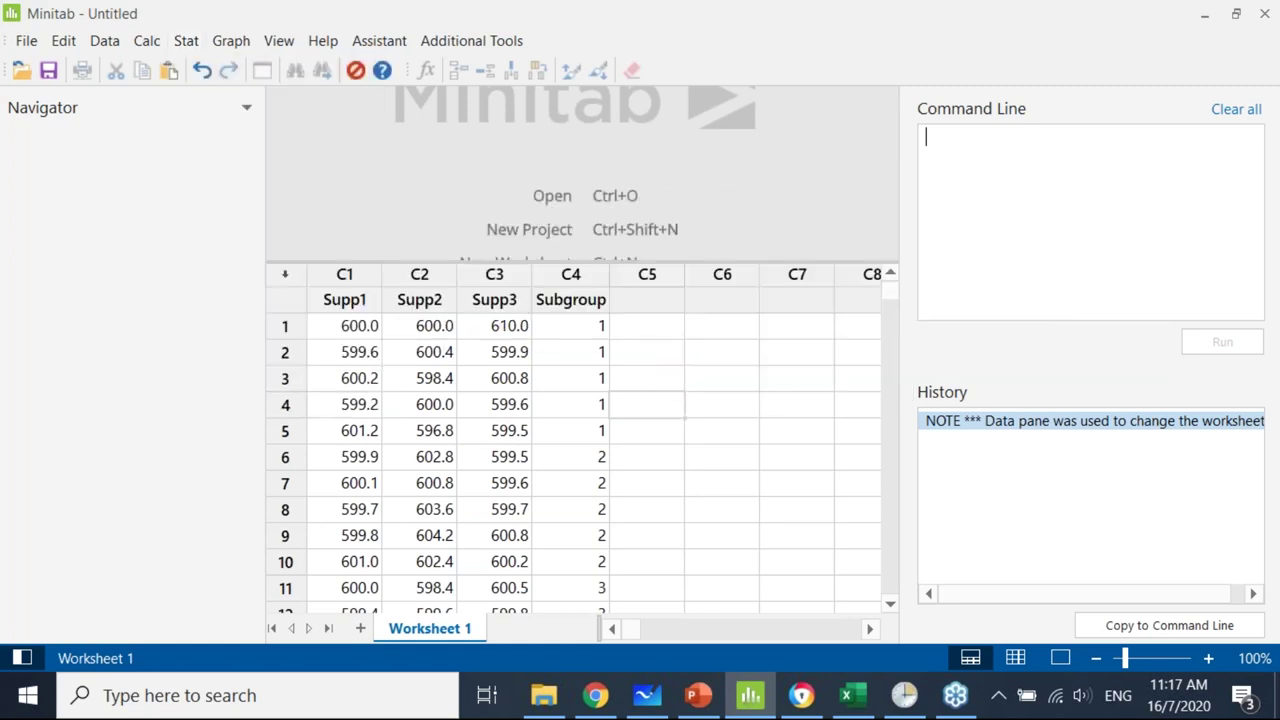
pyautogui.doubleClick(424, 199)
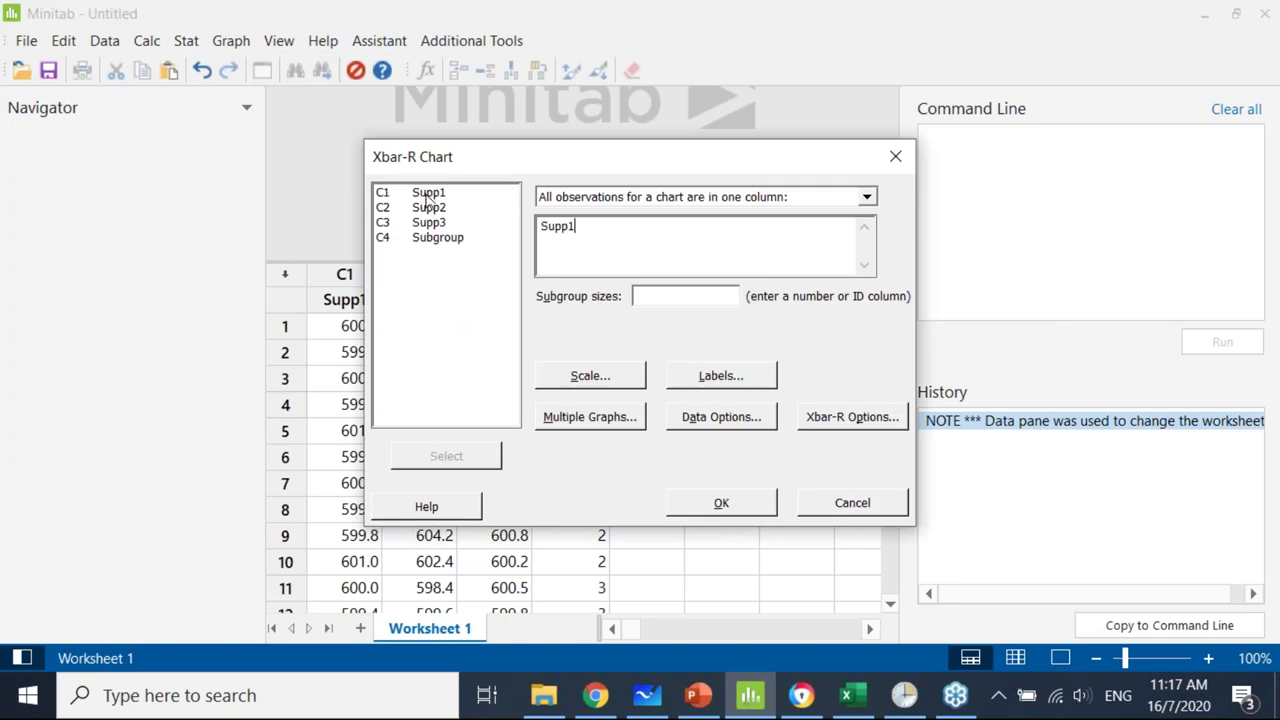
pyautogui.click(673, 295)
pyautogui.write('5')
pyautogui.click(724, 501)
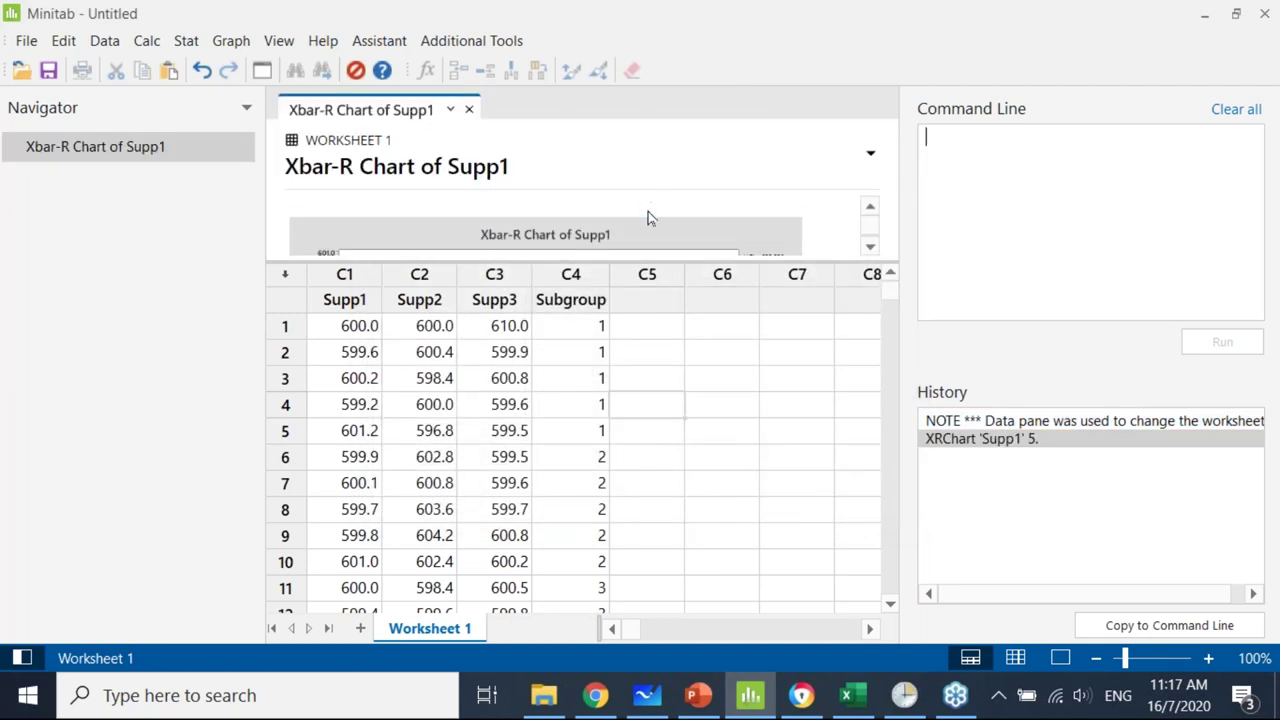
pyautogui.moveTo(640, 266); pyautogui.dragTo(641, 393)
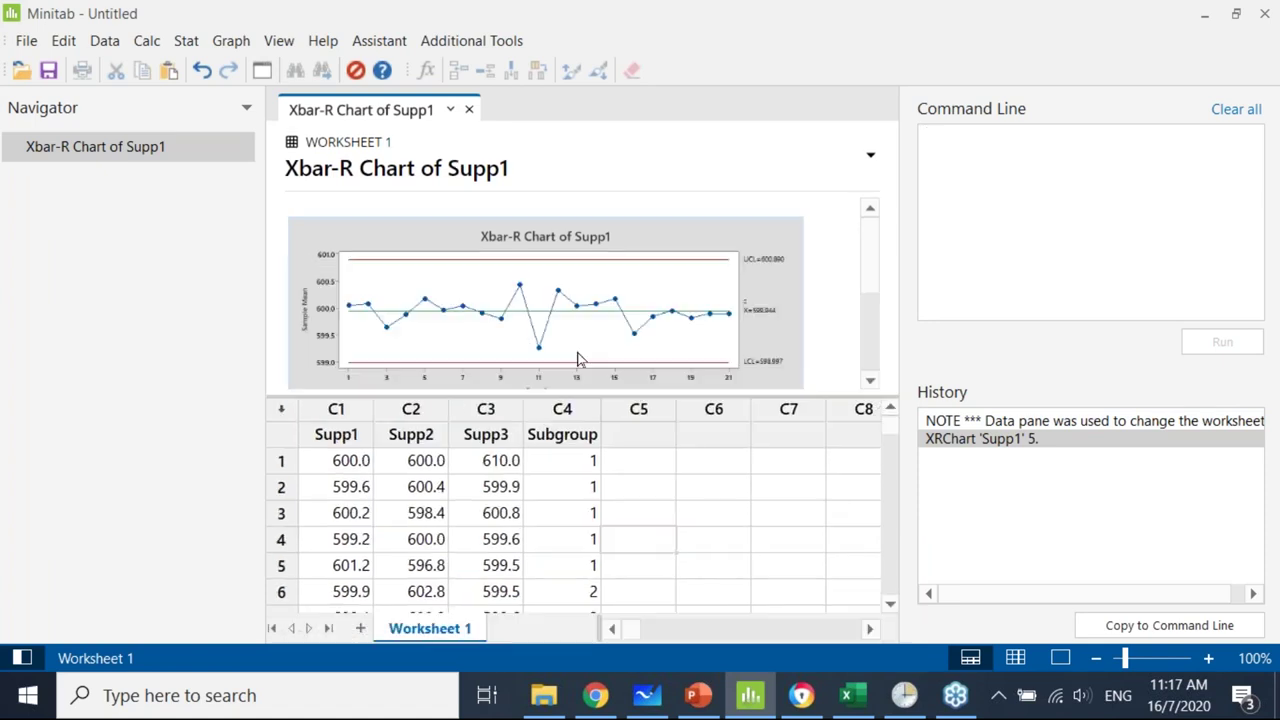
pyautogui.click(19, 658)
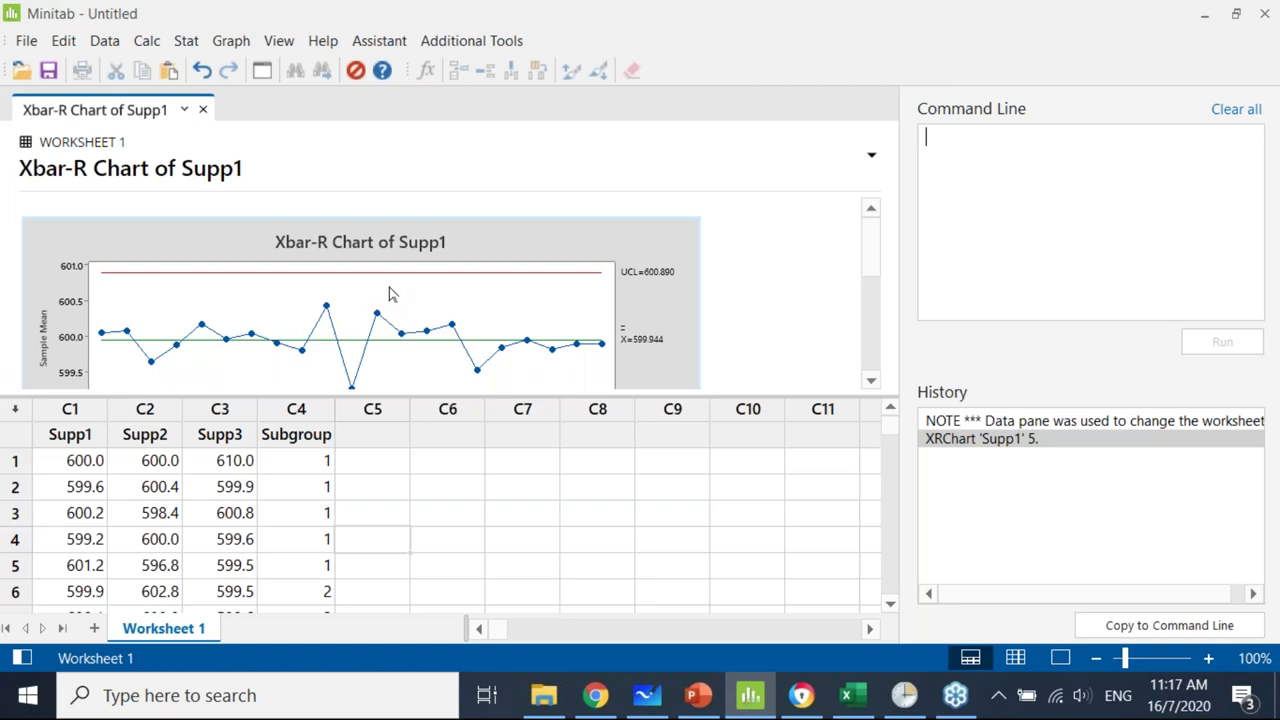
# Copy the XRChart 'Supp1' 5. command from the history into the command line, run it, and check the Navigator for the chart.
pyautogui.rightClick(947, 444)
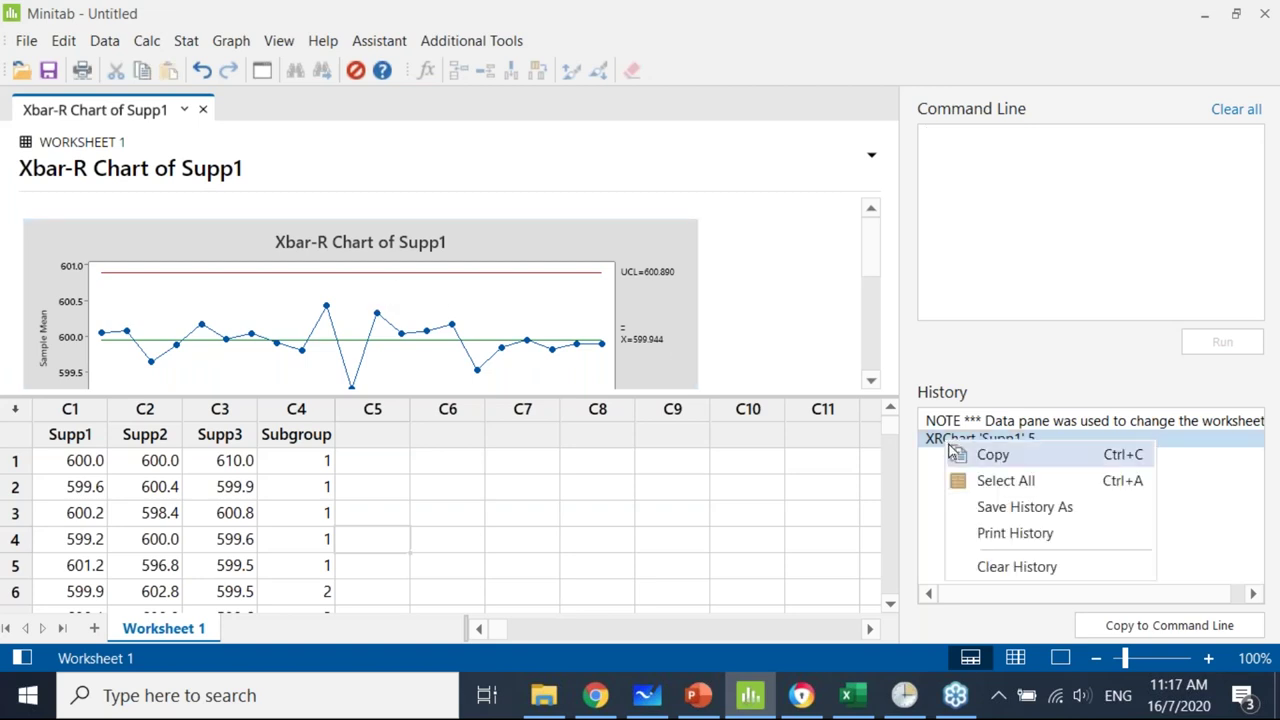
pyautogui.click(985, 456)
pyautogui.click(987, 165)
pyautogui.write("XRChart 'Supp1' 5.")
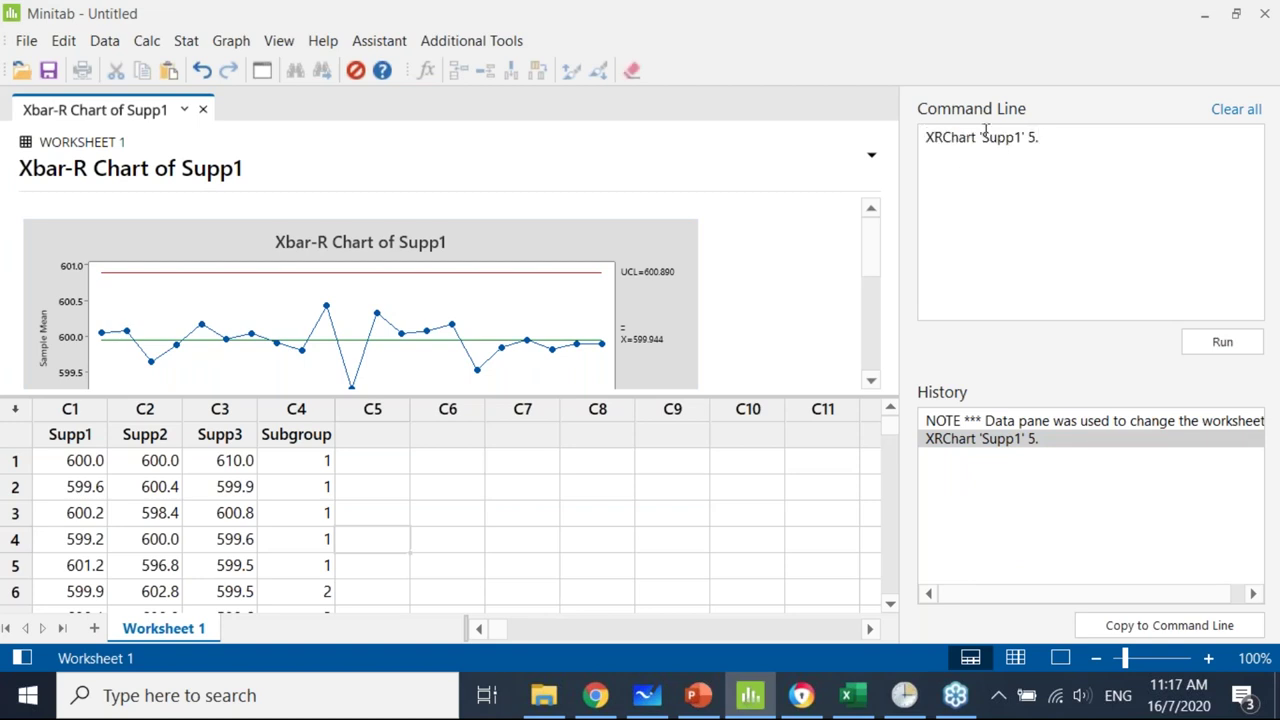
pyautogui.click(1205, 352)
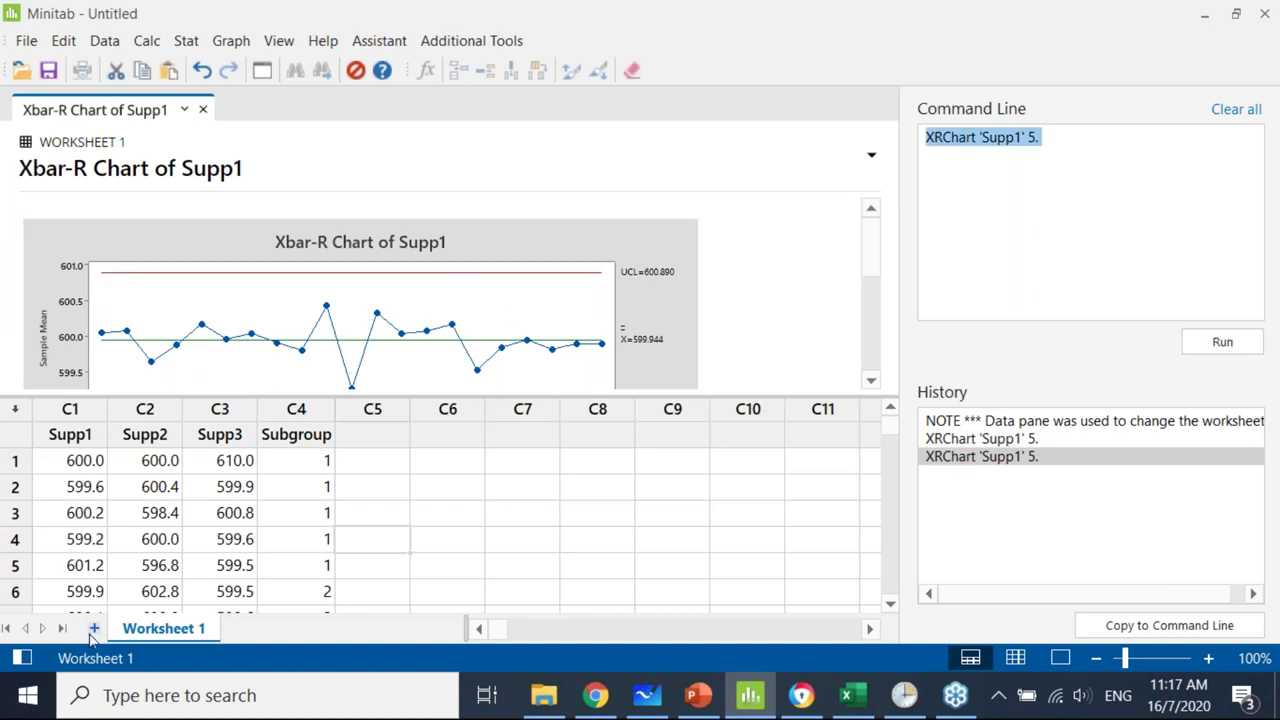
pyautogui.click(22, 658)
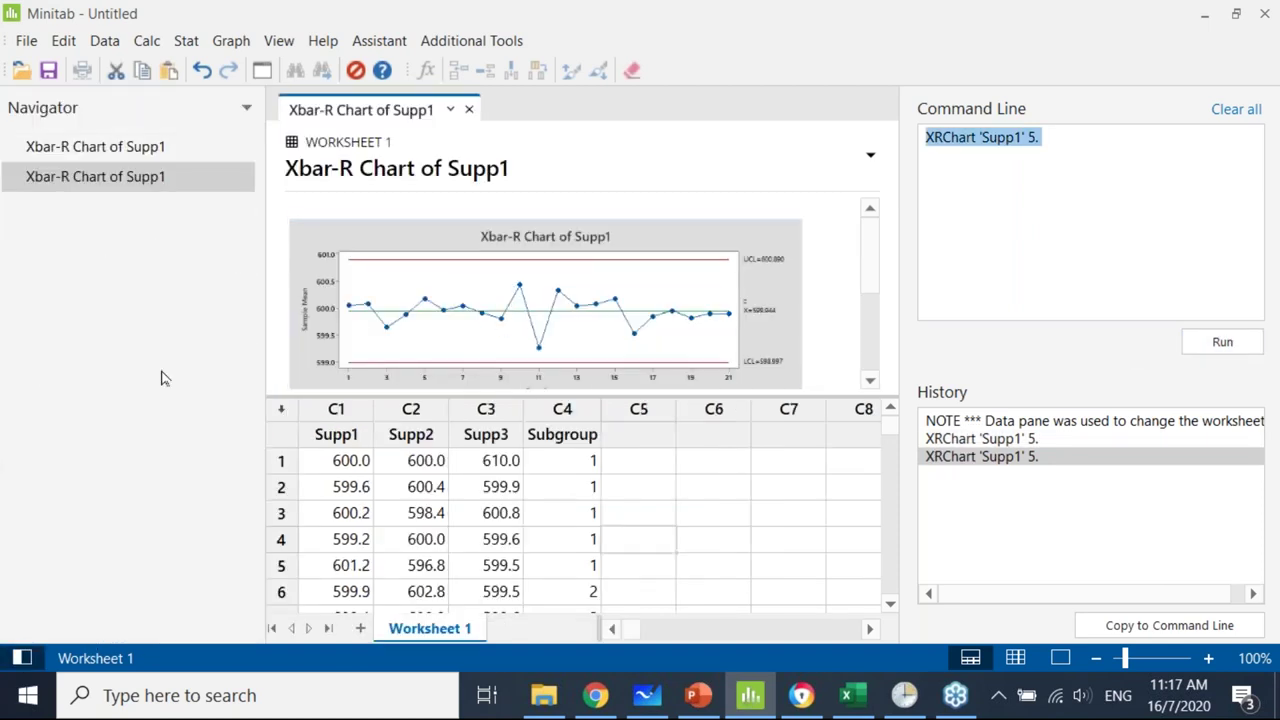
pyautogui.click(22, 658)
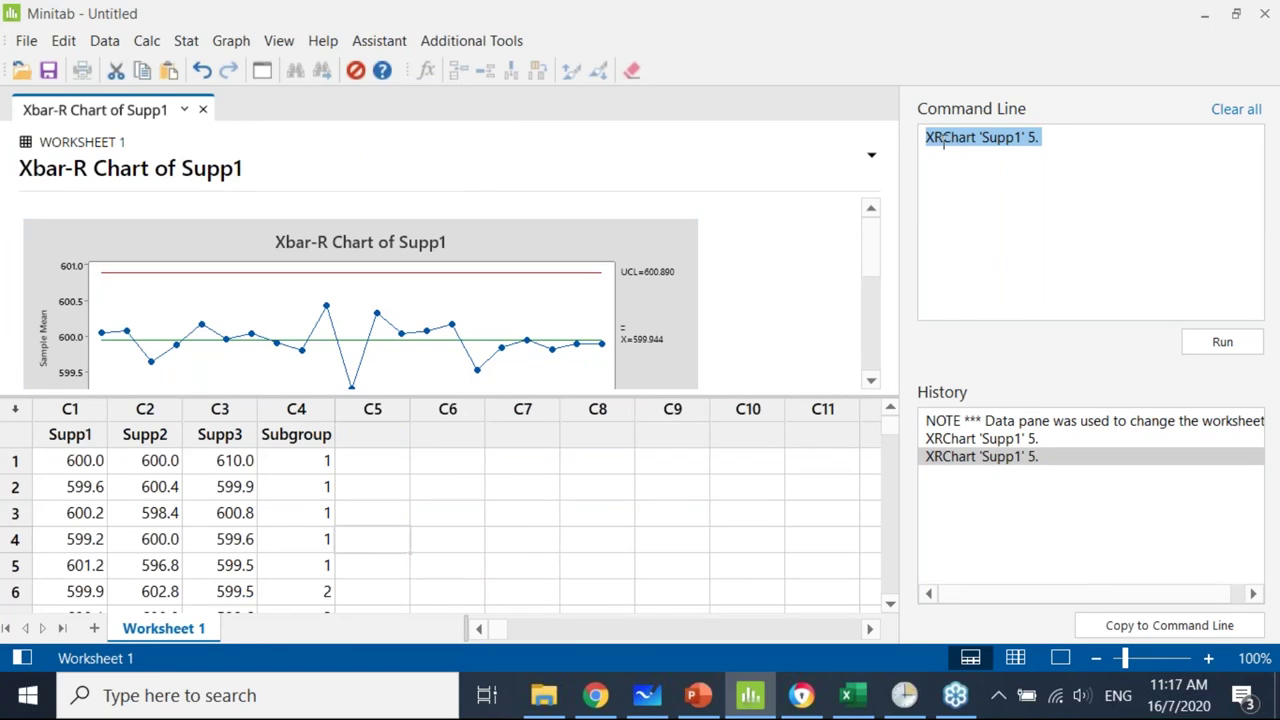
# Replace the command line's contents with the shortened command XRCh c1 5. and run it.
pyautogui.click(1060, 150)
pyautogui.click(972, 137)
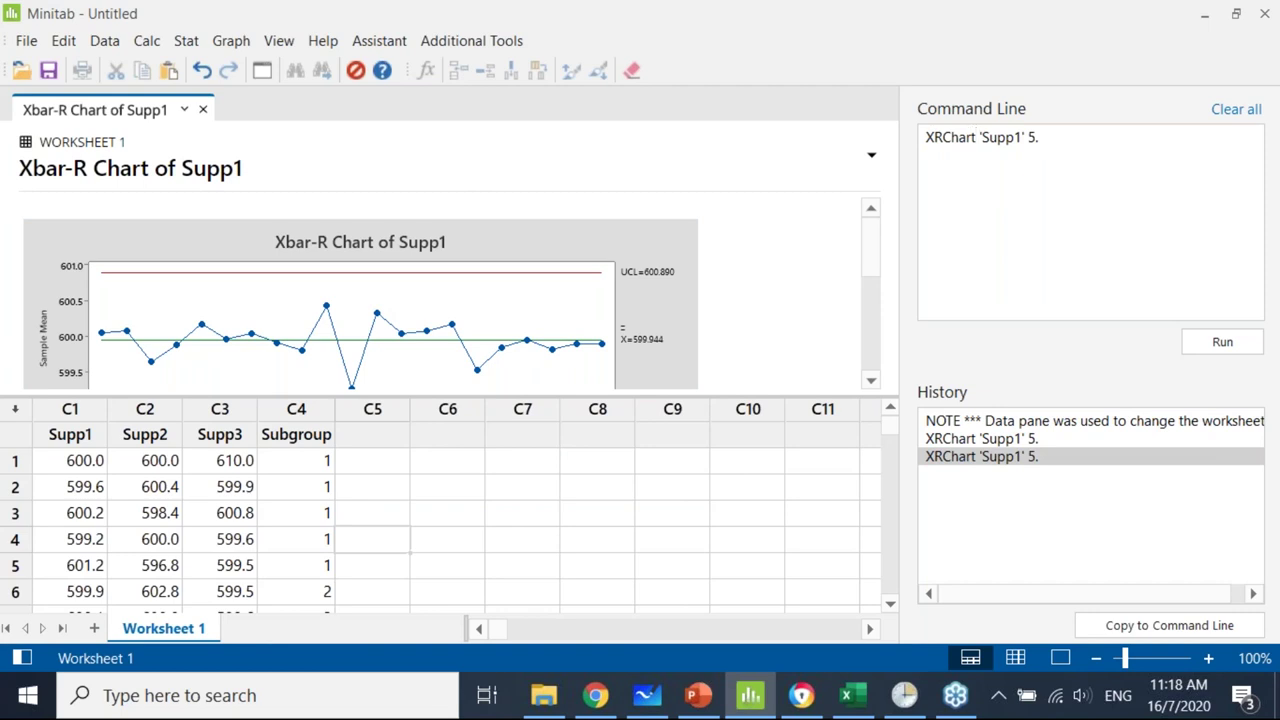
pyautogui.tripleClick(936, 134)
pyautogui.click(953, 135)
pyautogui.moveTo(960, 135); pyautogui.dragTo(927, 133)
pyautogui.hotkey('ctrl', 'c')
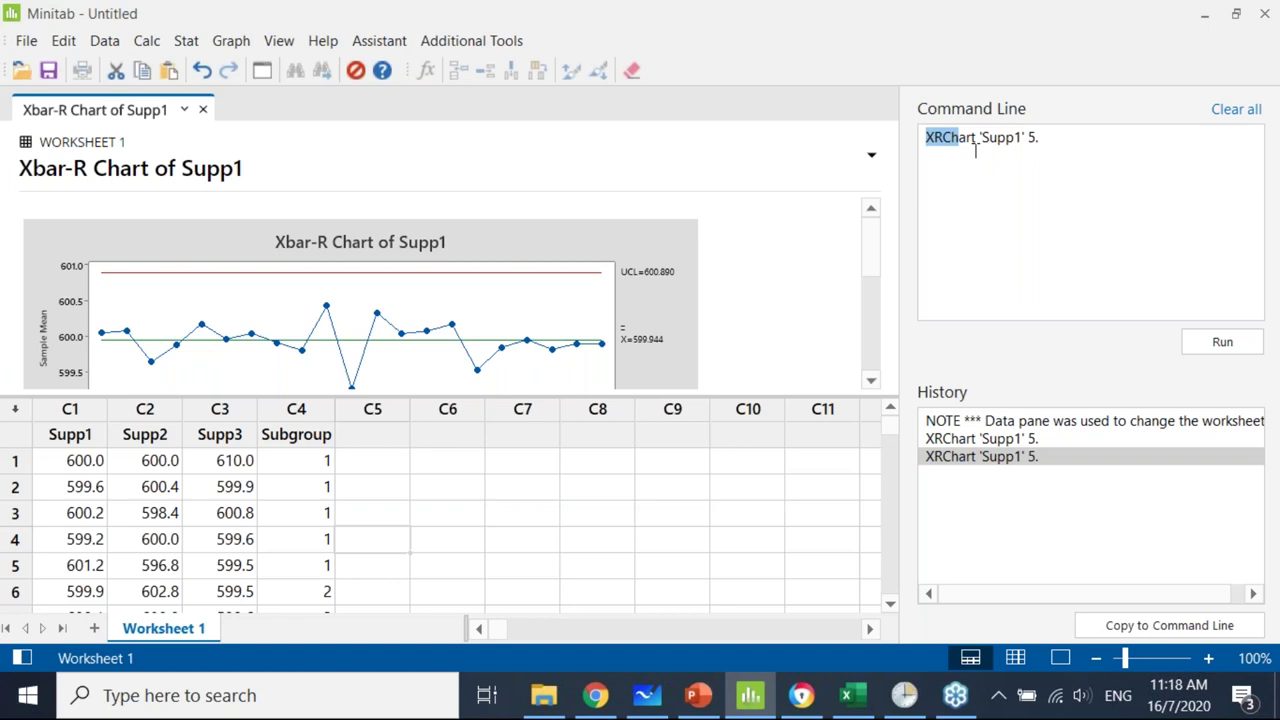
pyautogui.click(1064, 152)
pyautogui.hotkey('ctrl', 'v')
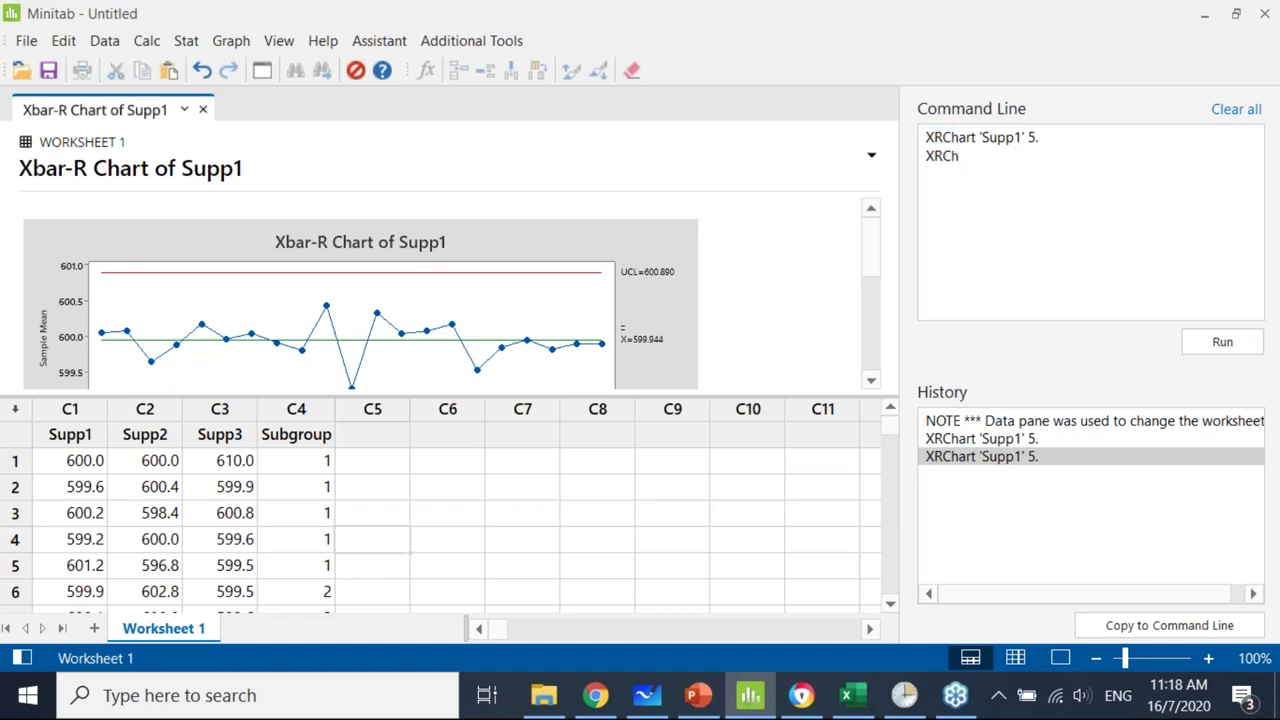
pyautogui.write('c1 5.')
pyautogui.moveTo(1042, 137); pyautogui.dragTo(924, 137)
pyautogui.press('BackSpace')
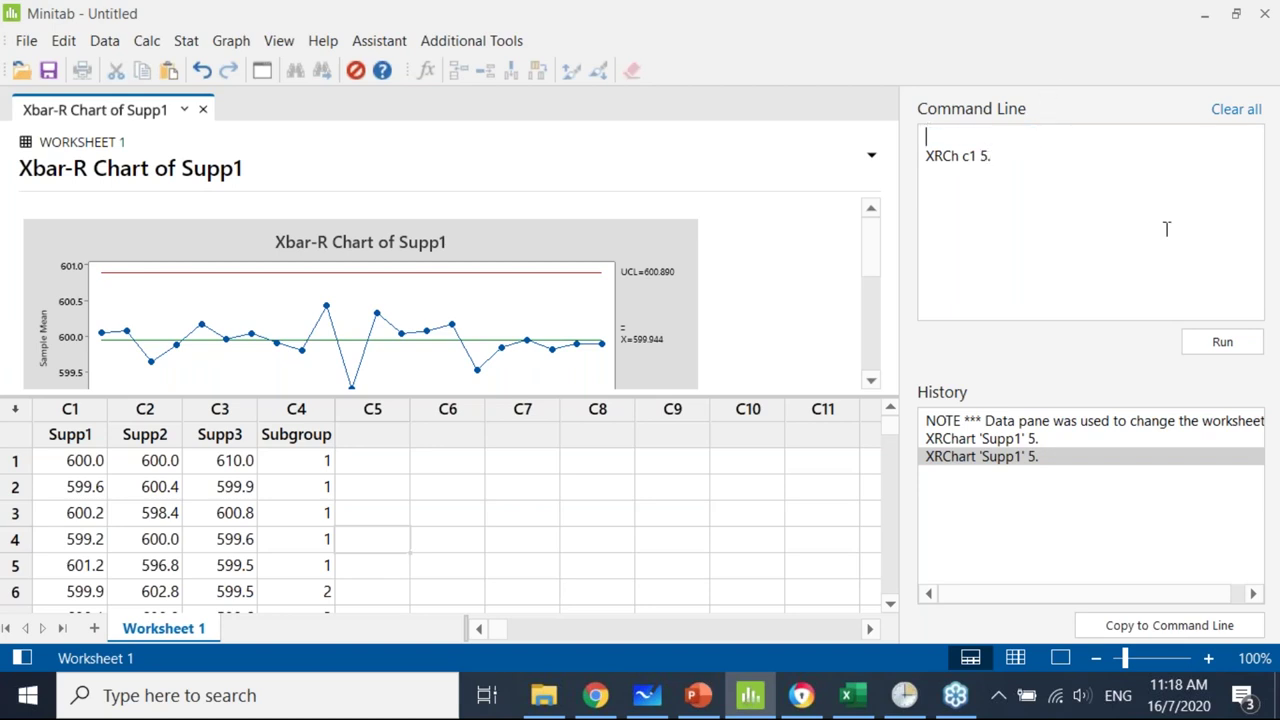
pyautogui.click(1201, 349)
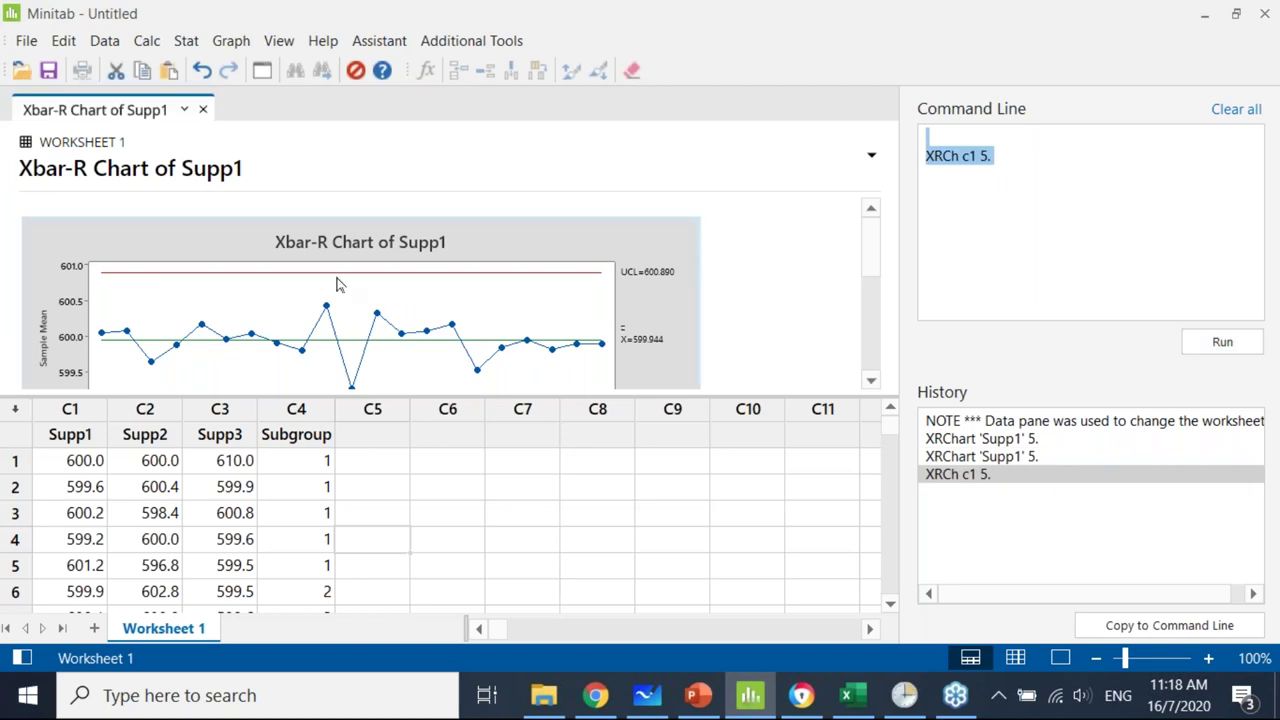
# Examine the abbreviated command name and the column argument in the XRCh c1 5. command.
pyautogui.moveTo(958, 156); pyautogui.dragTo(896, 155)
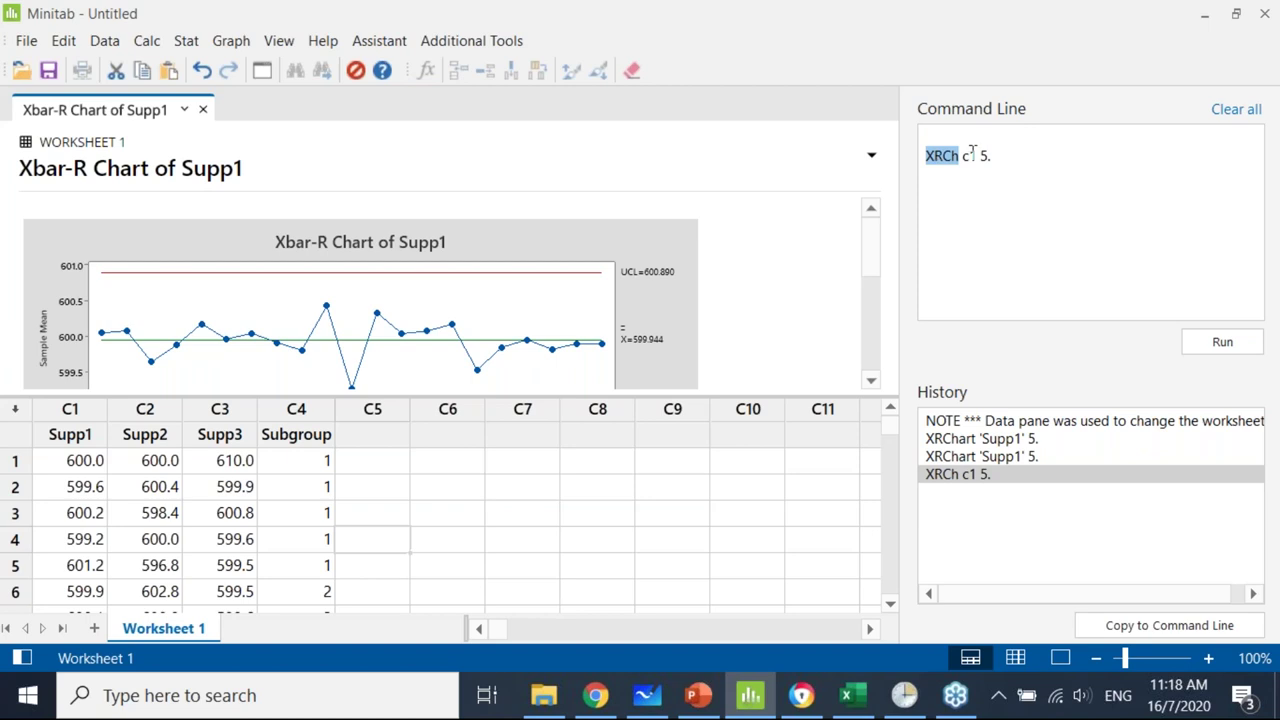
pyautogui.click(974, 152)
pyautogui.doubleClick(965, 152)
pyautogui.tripleClick(965, 152)
pyautogui.click(964, 152)
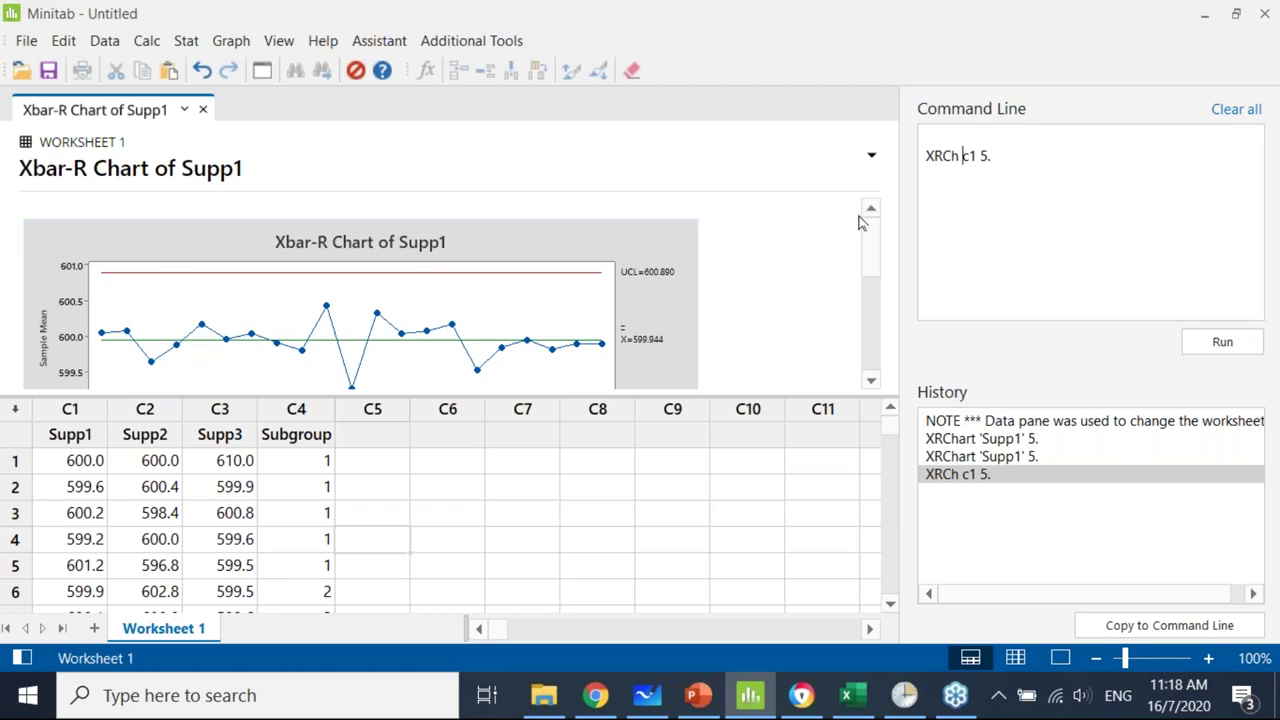
pyautogui.click(976, 156)
pyautogui.click(784, 262)
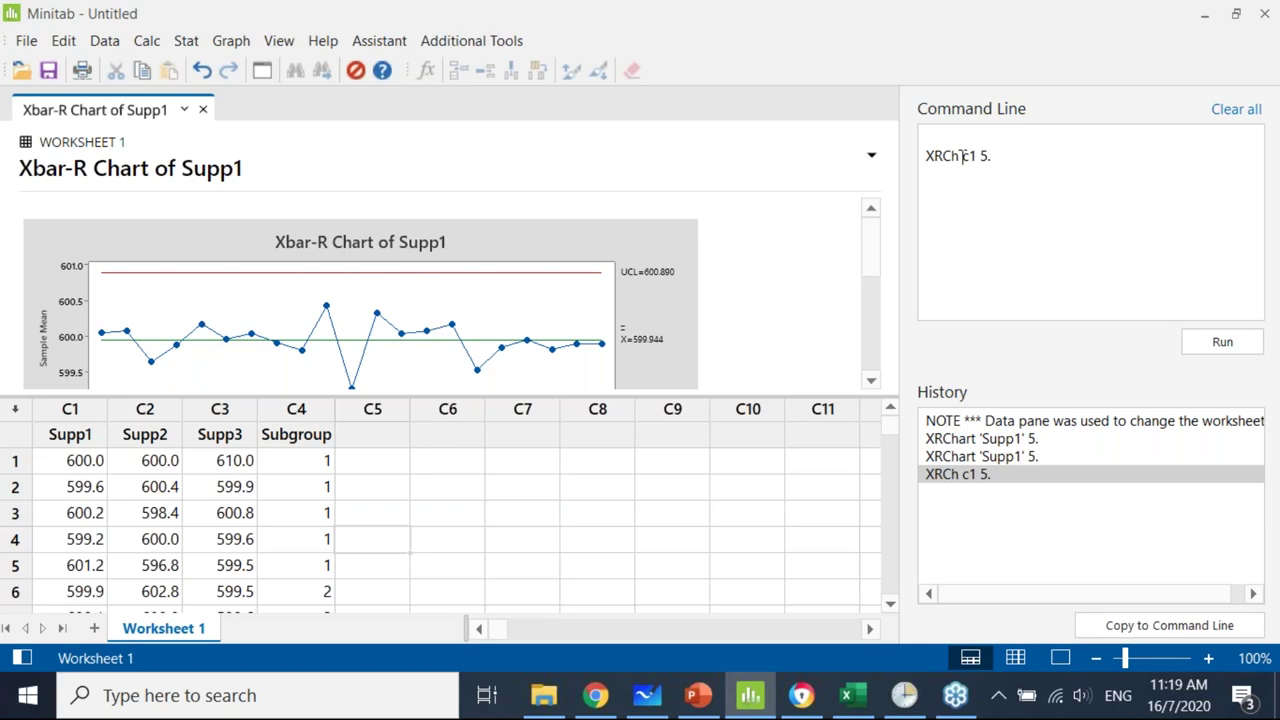
# Reopen the Xbar-R chart setup and look over its parameter options without changing them.
pyautogui.click(188, 46)
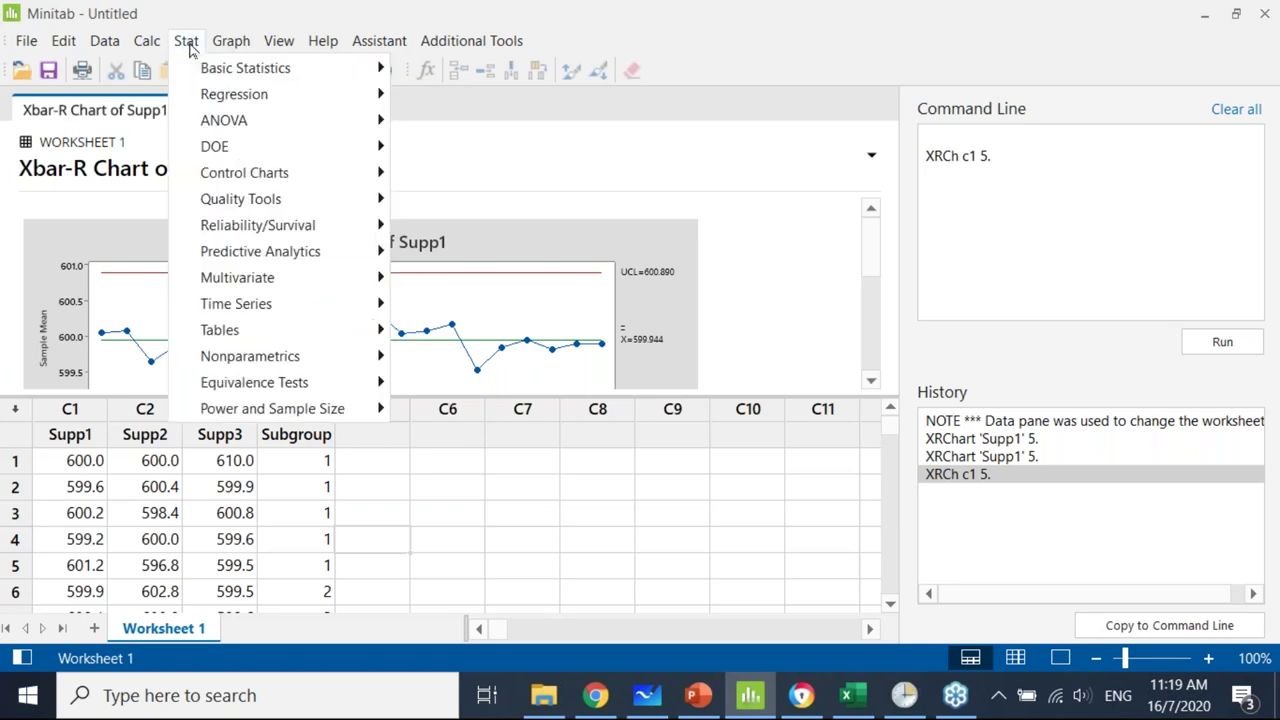
pyautogui.moveTo(269, 178)
pyautogui.moveTo(541, 212)
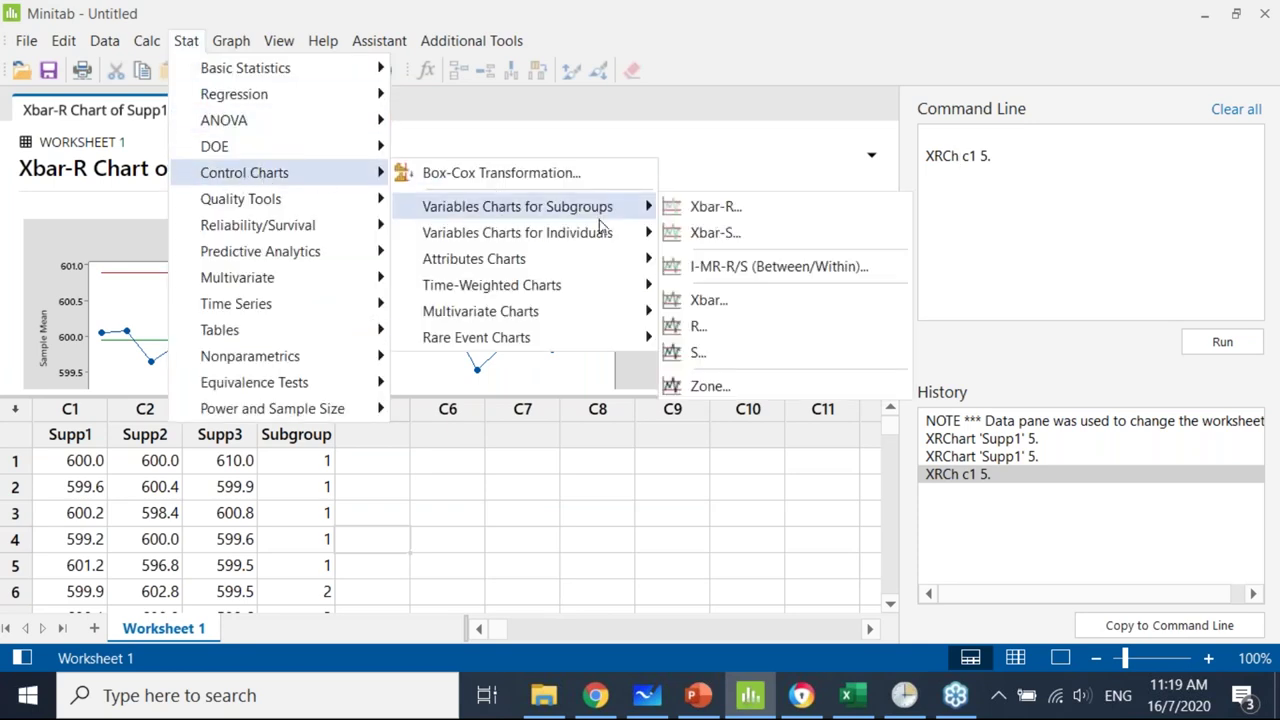
pyautogui.click(731, 212)
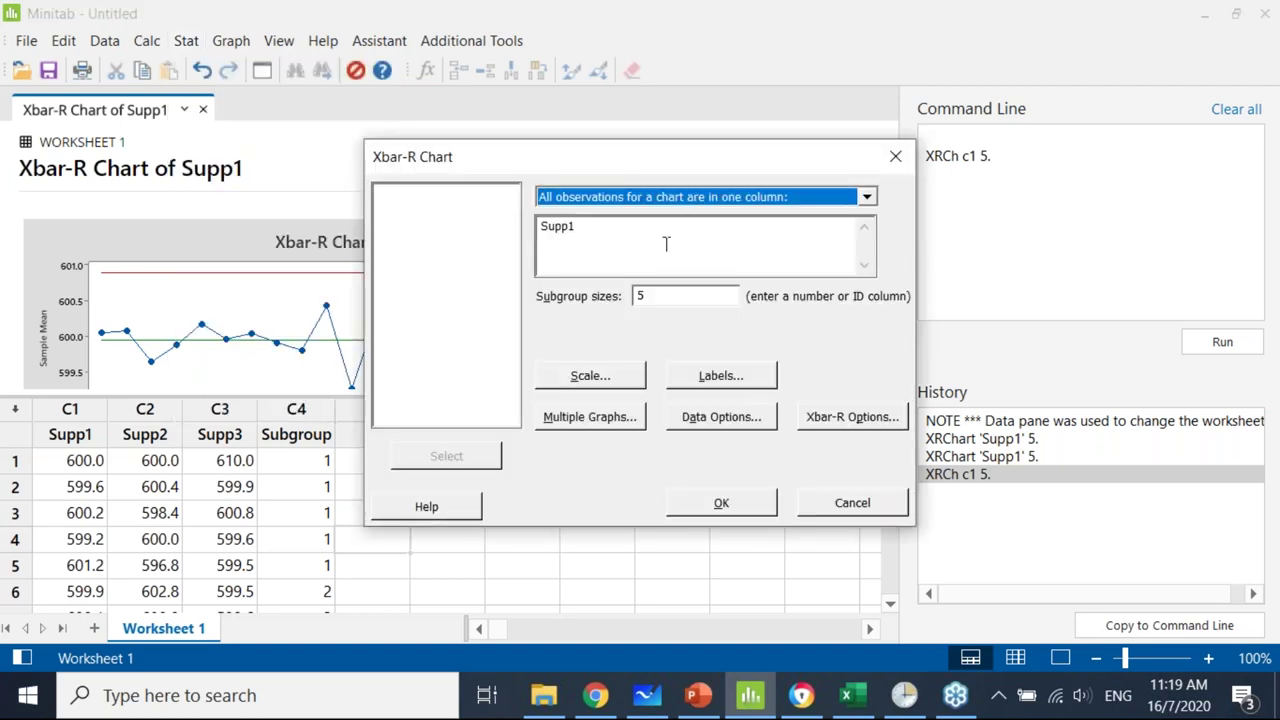
pyautogui.click(835, 424)
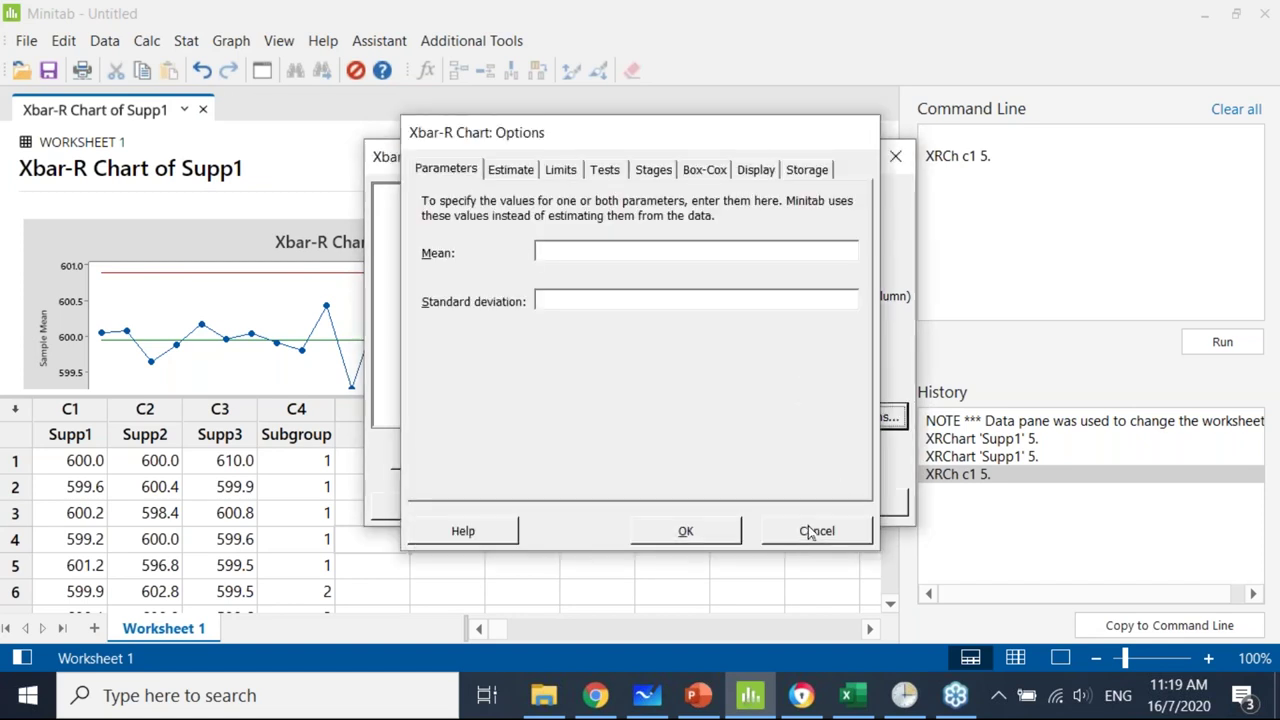
pyautogui.click(812, 531)
# Give the Xbar-R chart the title "Xbar-R chart Supp1_AAA" and create the chart.
pyautogui.click(720, 374)
pyautogui.moveTo(540, 150); pyautogui.dragTo(938, 145)
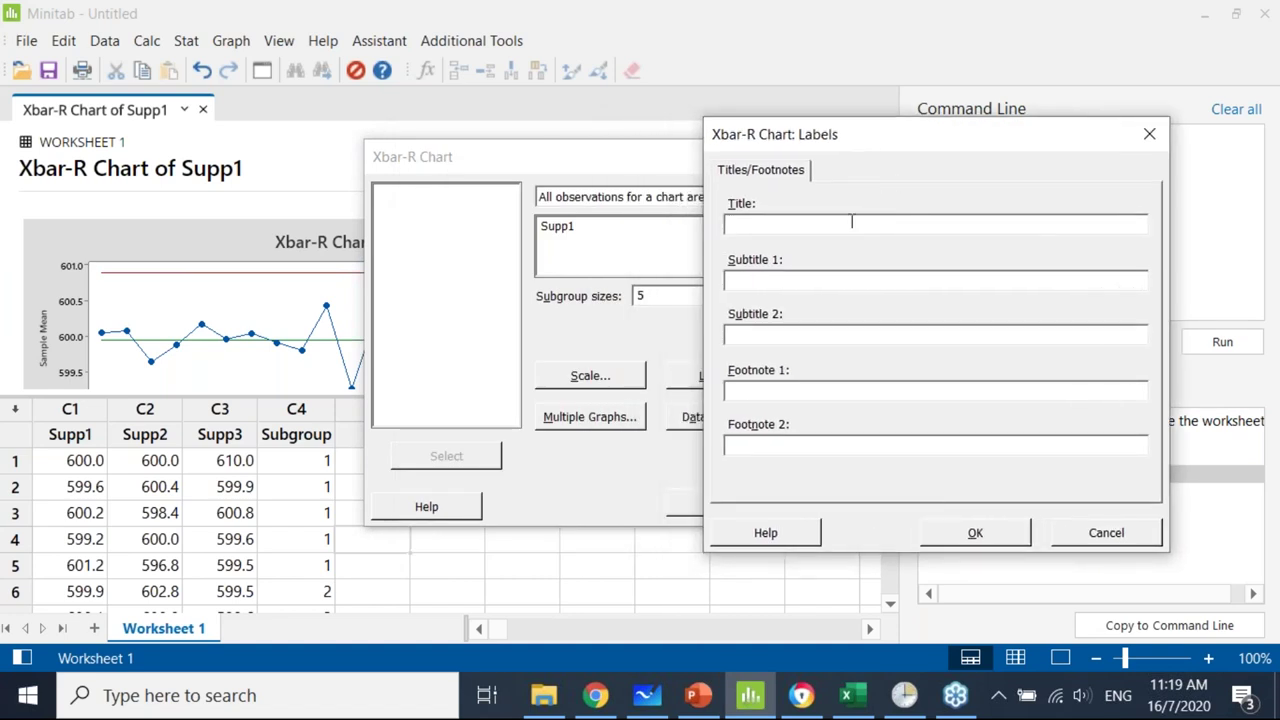
pyautogui.write('Xbar-R chart AAA')
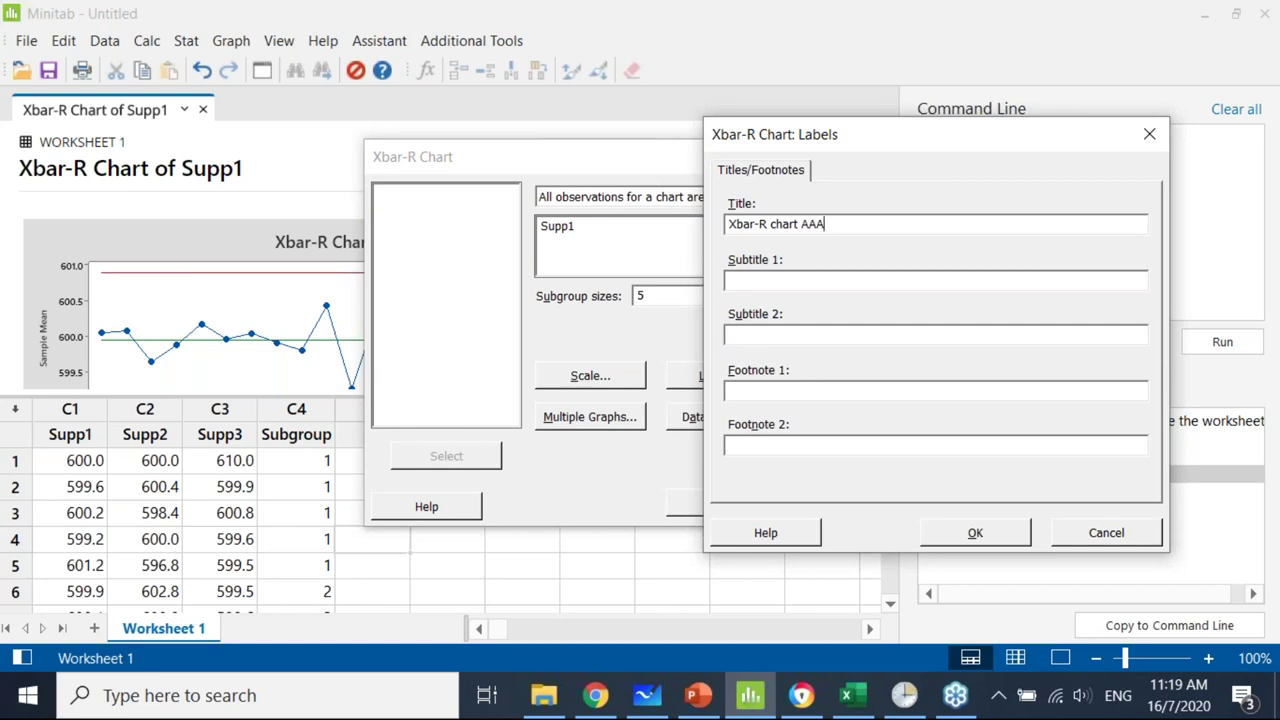
pyautogui.click(955, 538)
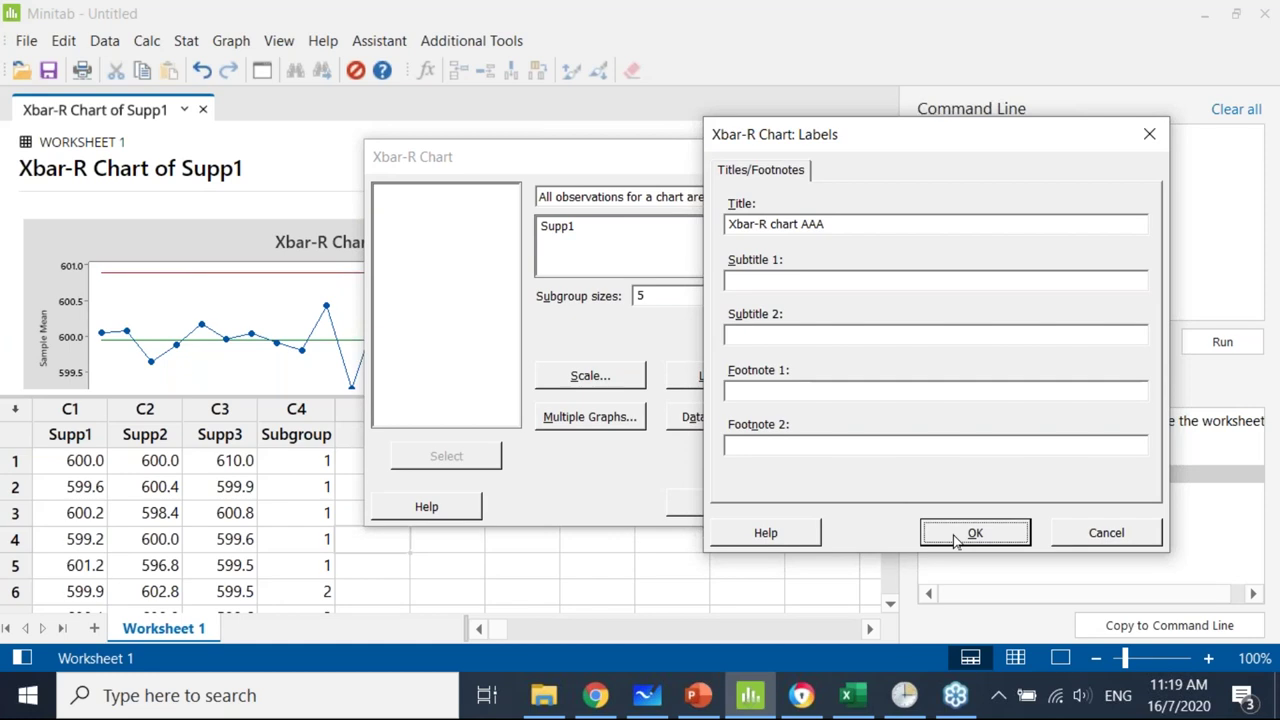
pyautogui.click(801, 222)
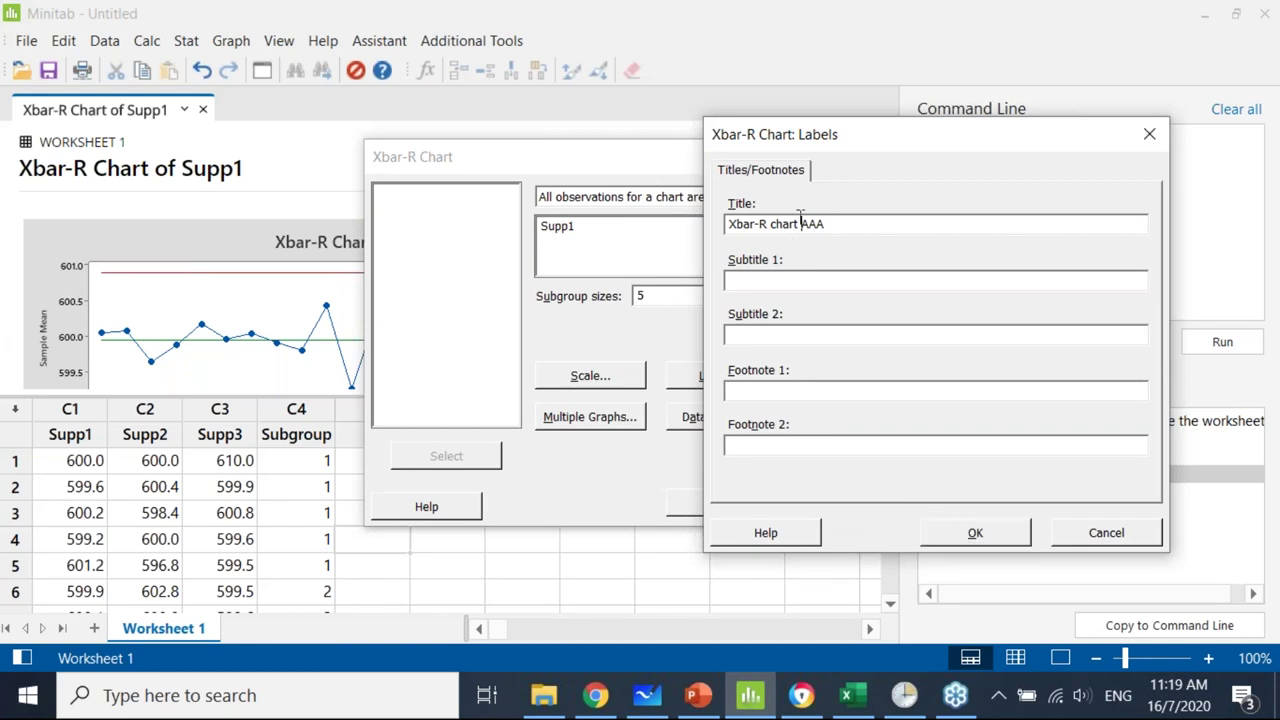
pyautogui.write('Supp1_')
pyautogui.click(978, 533)
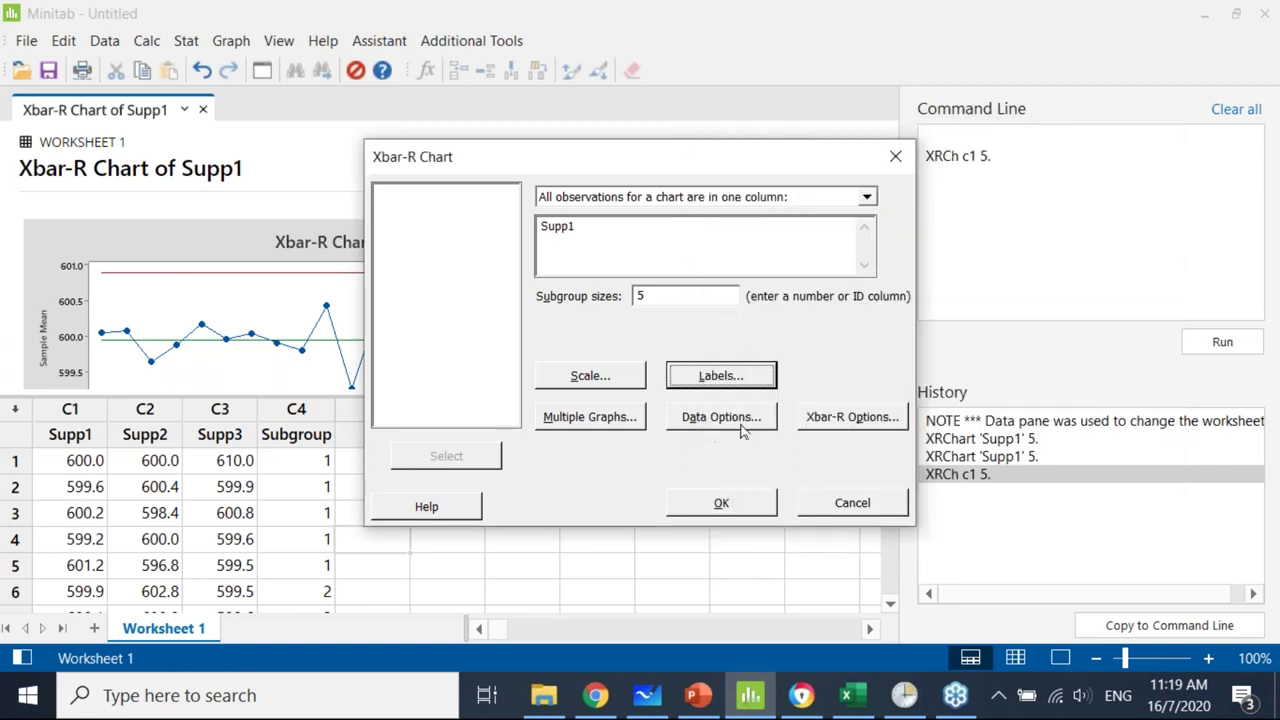
pyautogui.click(728, 510)
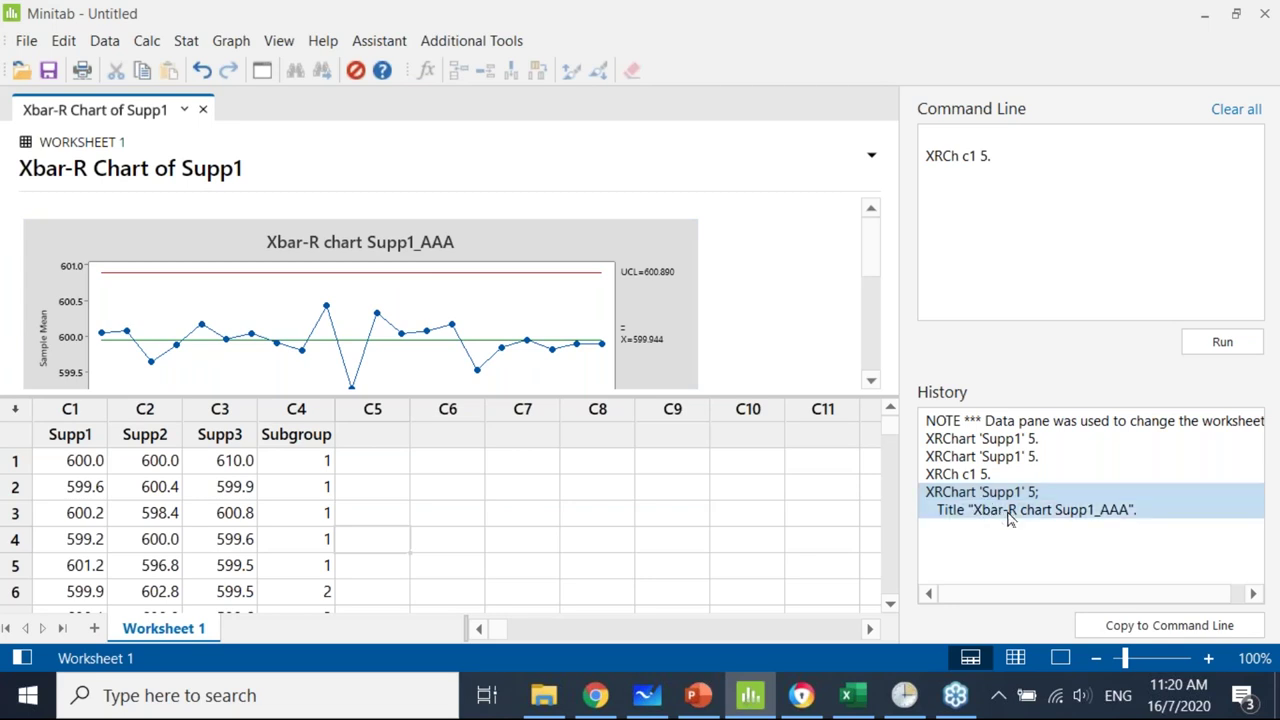
# Switch to Microsoft Whiteboard and paste the XRChart command with its Title "Xbar-R chart Supp1_AAA" subcommand as text.
pyautogui.click(647, 695)
pyautogui.write('XRChart \'Supp1\' 5; Title "Xbar-R chart Supp1_AAA".')
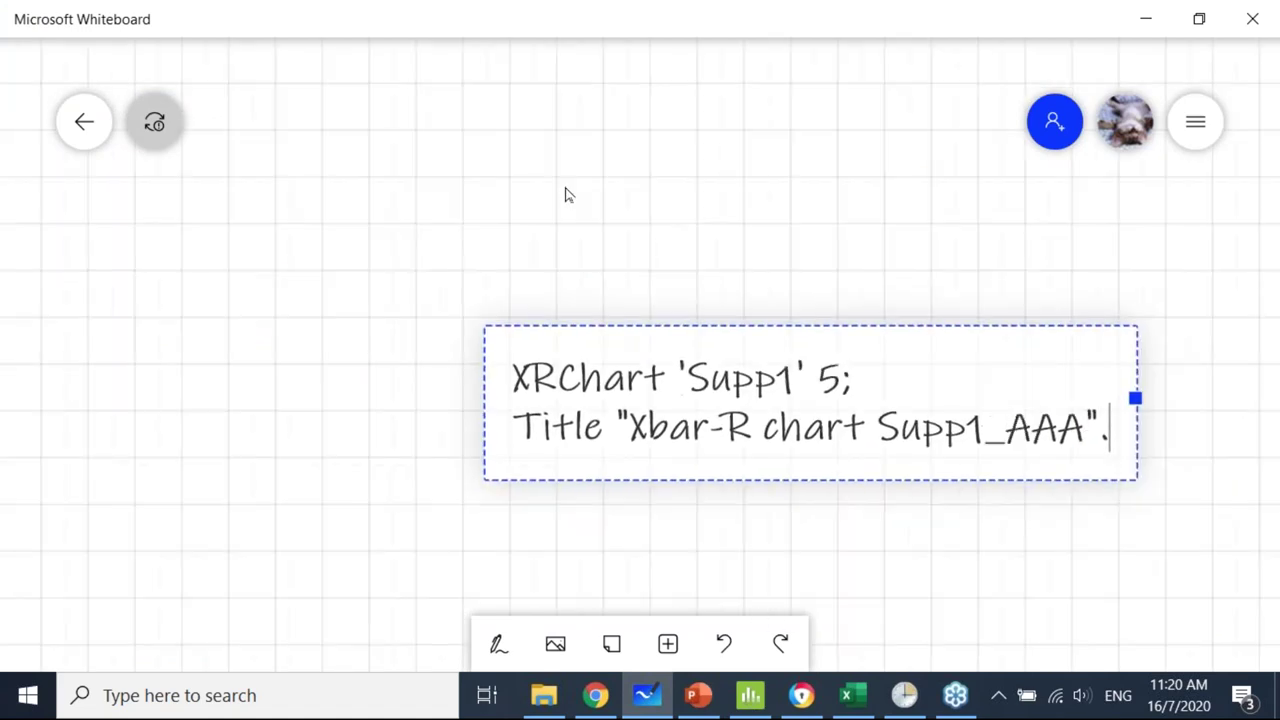
pyautogui.click(336, 352)
# Examine the main command line, the Title subcommand, the semicolon and the final period in the pasted text.
pyautogui.moveTo(315, 338); pyautogui.dragTo(655, 334)
pyautogui.moveTo(315, 385); pyautogui.dragTo(861, 385)
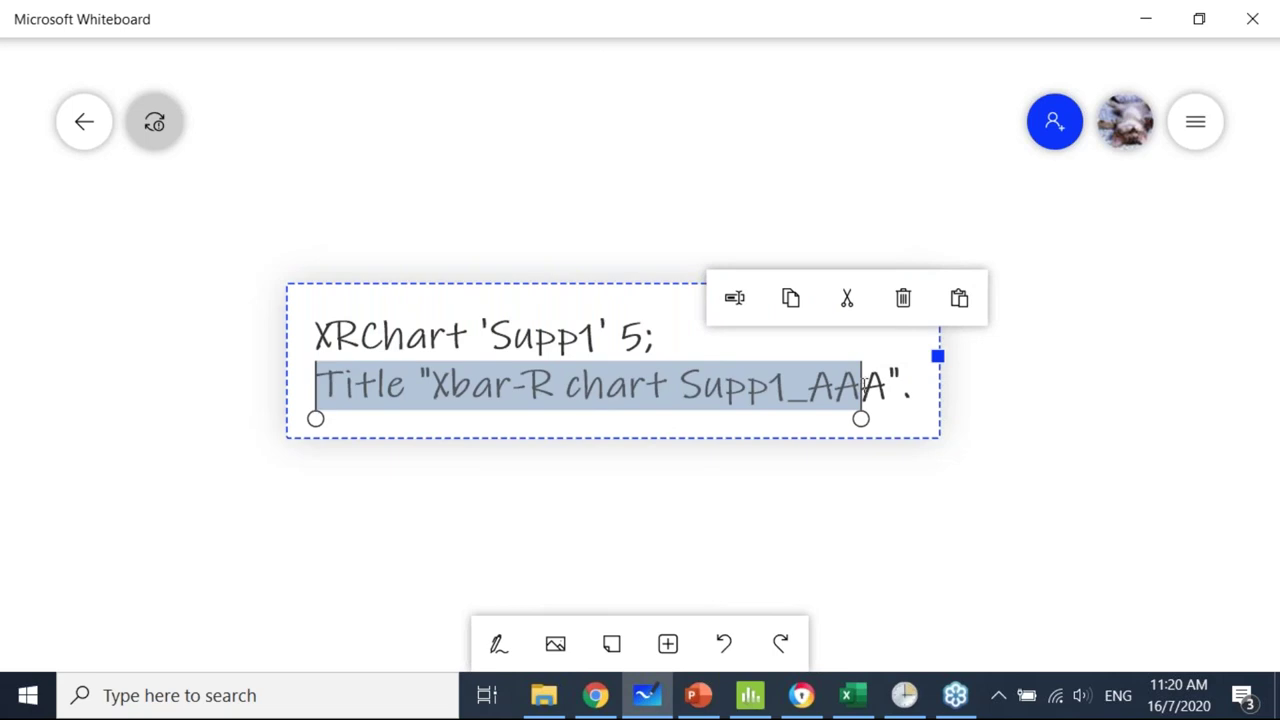
pyautogui.moveTo(656, 337); pyautogui.dragTo(490, 369)
pyautogui.click(649, 338)
pyautogui.doubleClick(650, 338)
pyautogui.click(907, 388)
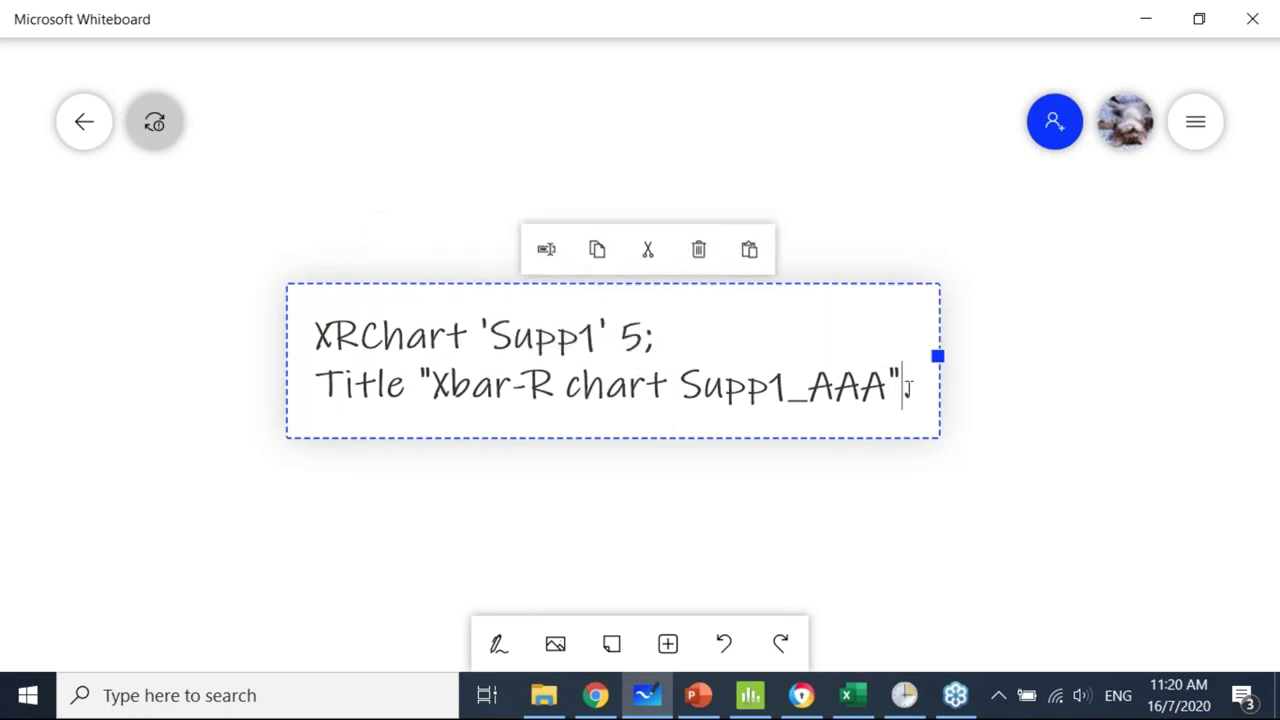
pyautogui.doubleClick(907, 388)
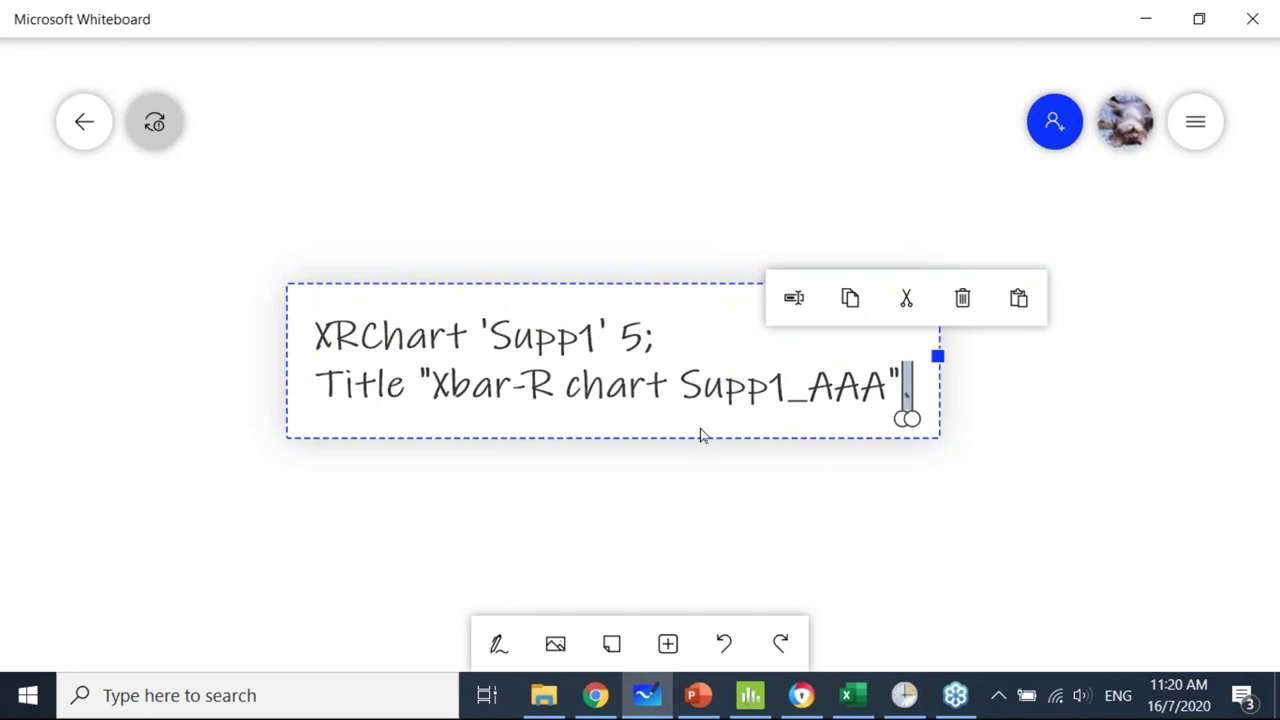
# Return to Minitab, open its online support site and open the Macros Help document.
pyautogui.click(666, 342)
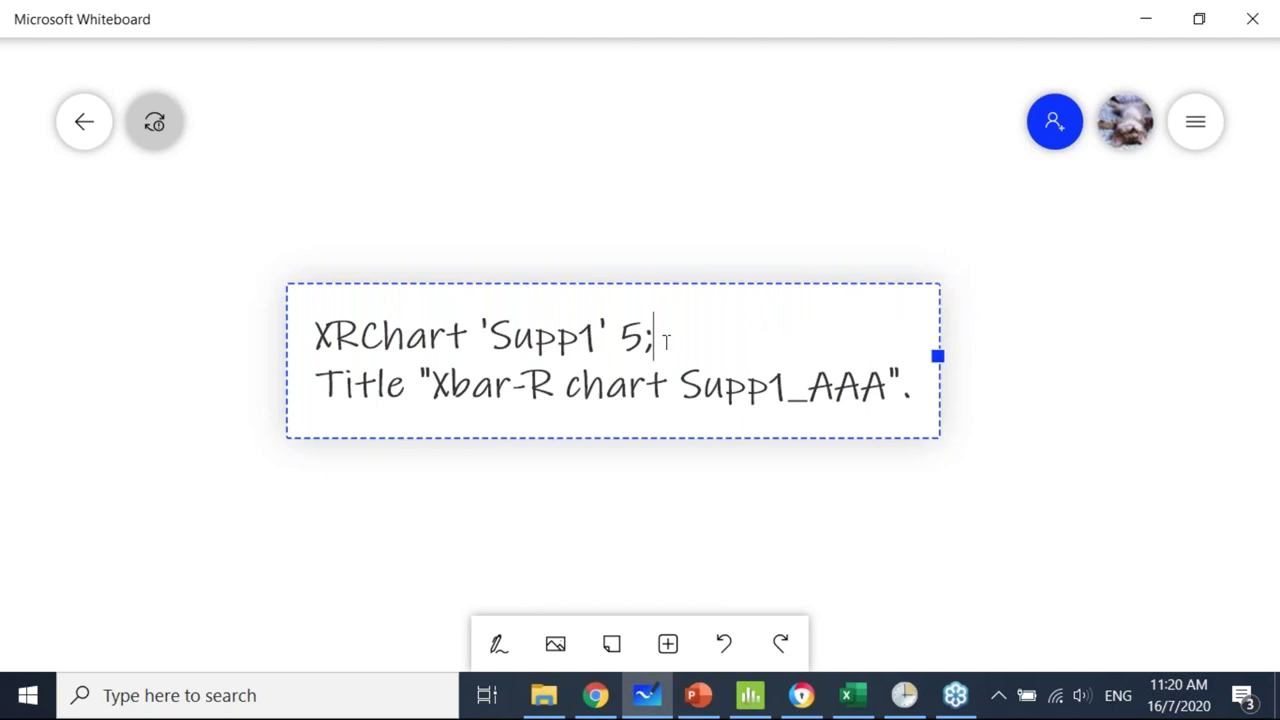
pyautogui.click(1150, 19)
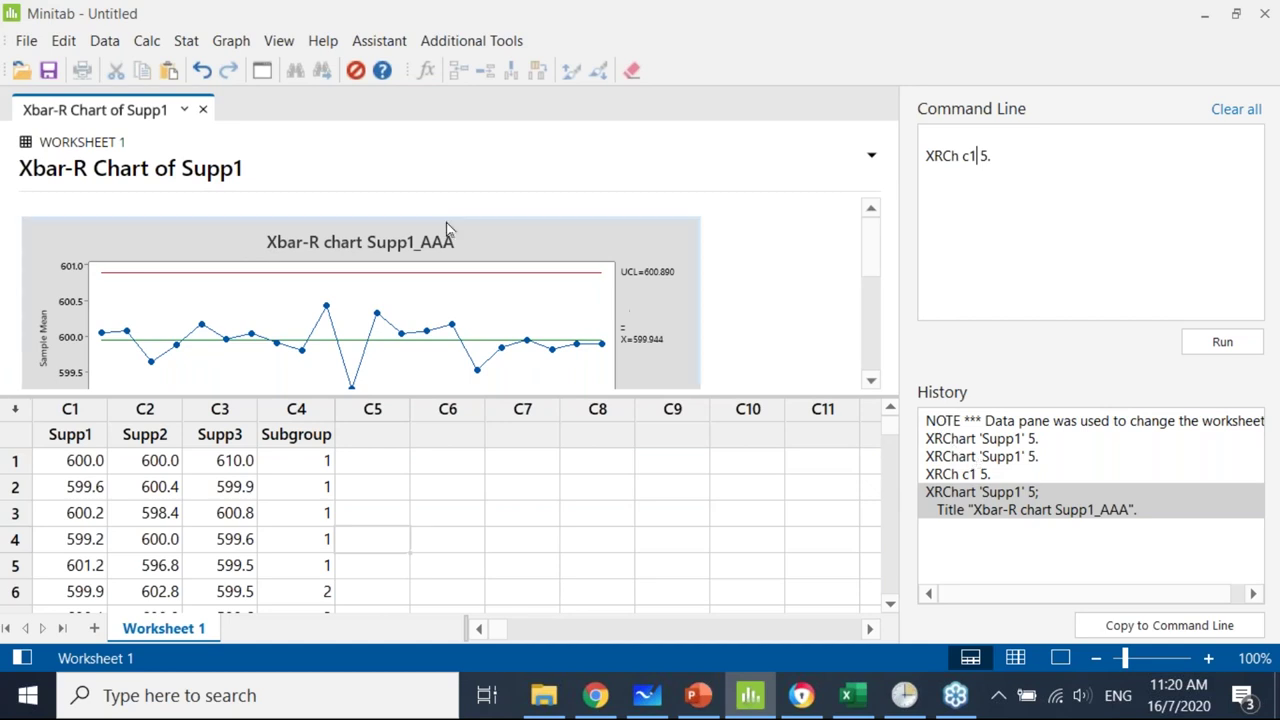
pyautogui.click(324, 46)
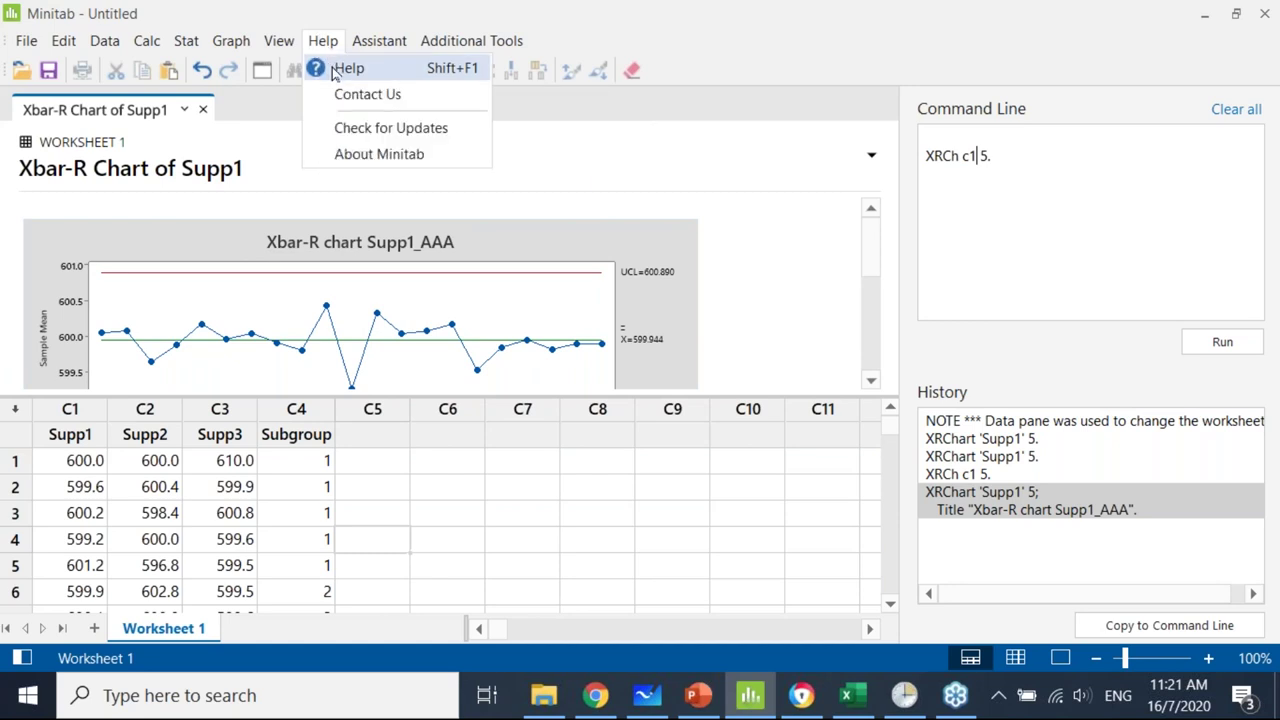
pyautogui.click(334, 74)
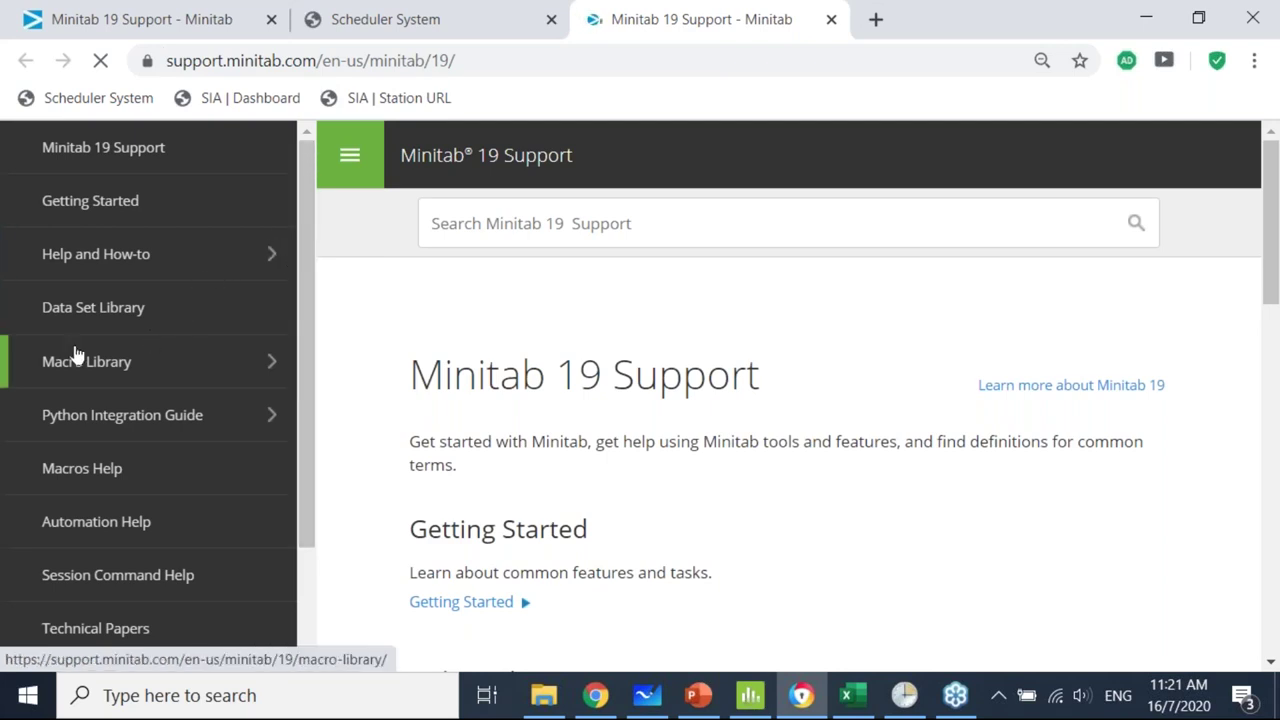
pyautogui.click(90, 467)
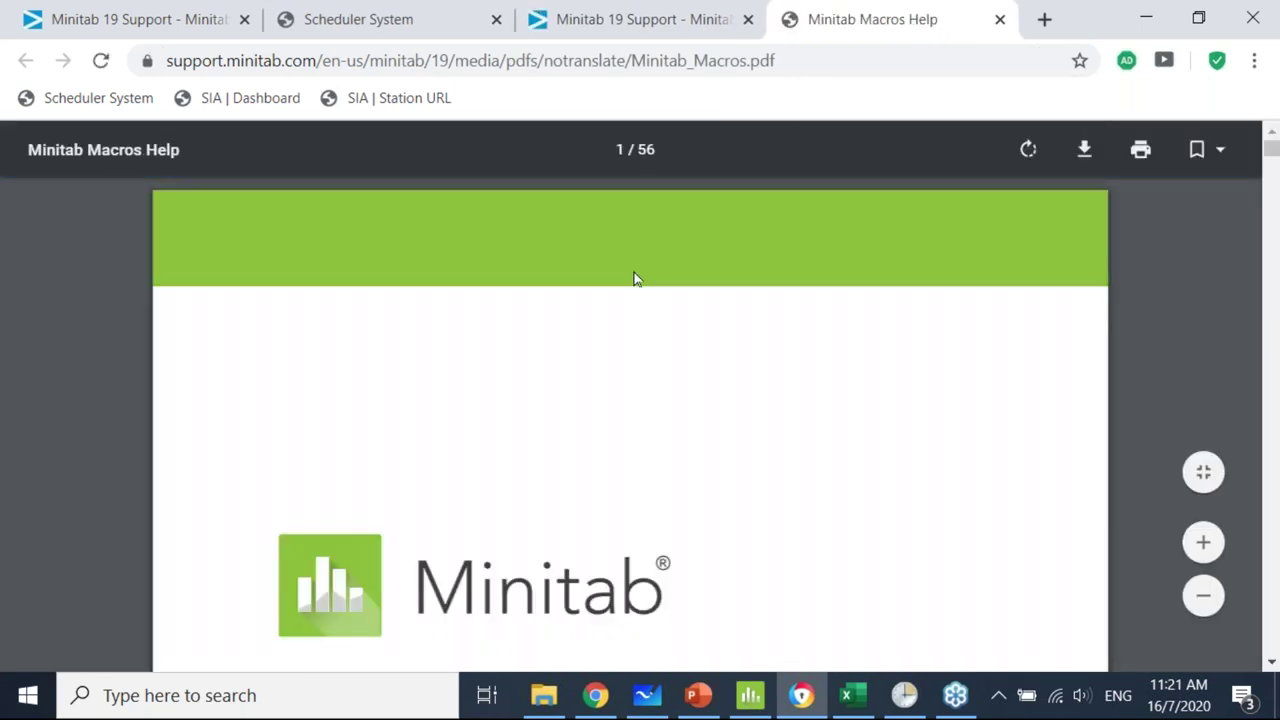
# Look over the opening pages of the Minitab Macros Help PDF and return to Minitab.
pyautogui.scroll(-9, 637, 331)
pyautogui.scroll(6, 641, 332)
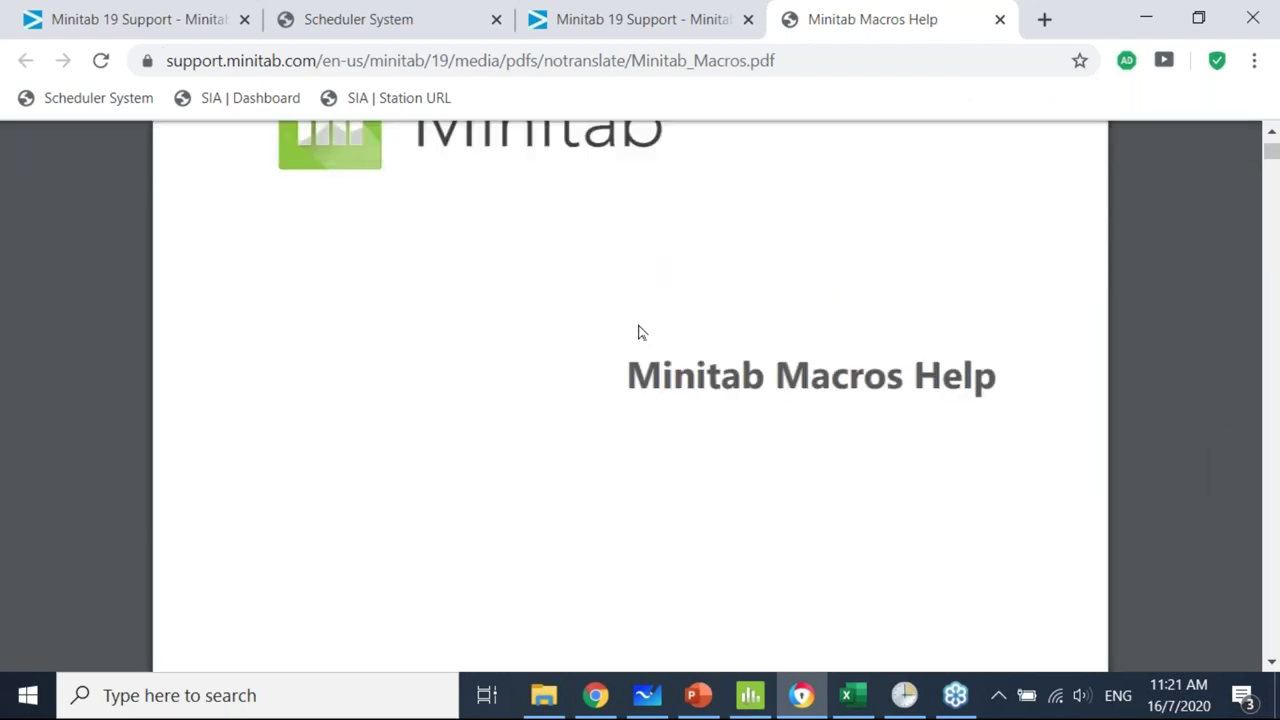
pyautogui.scroll(3, 719, 319)
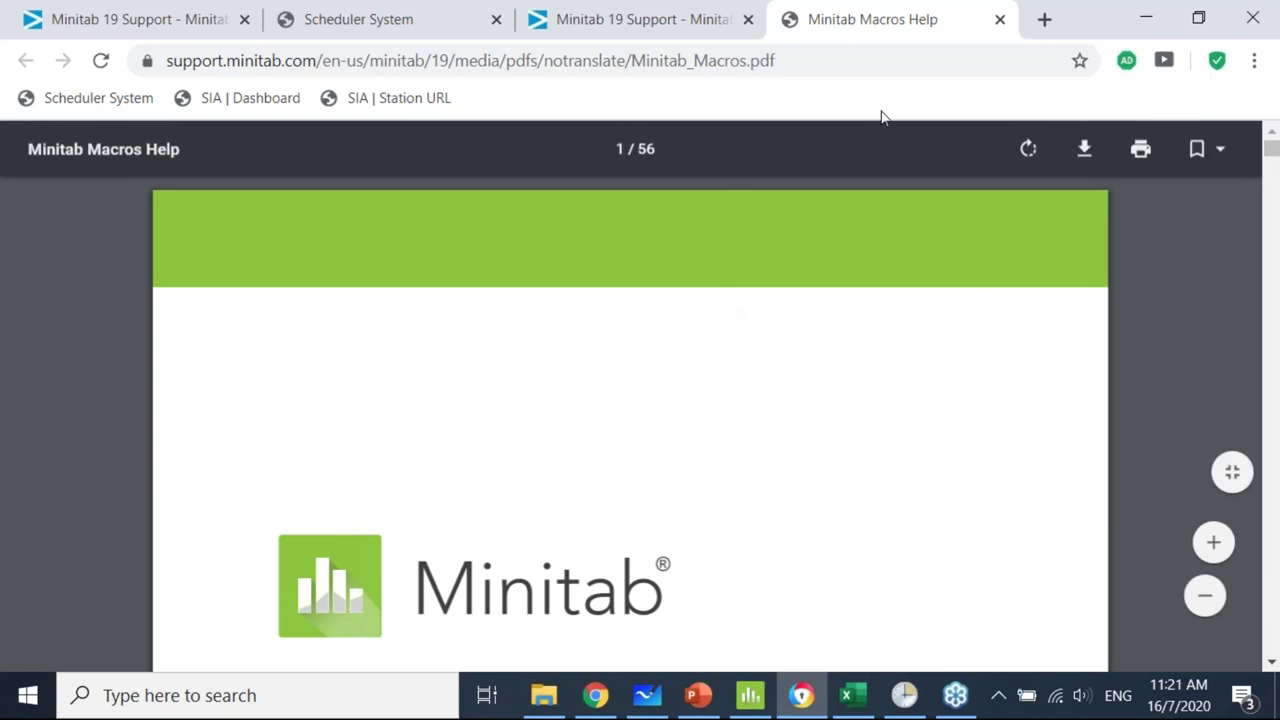
pyautogui.click(1148, 20)
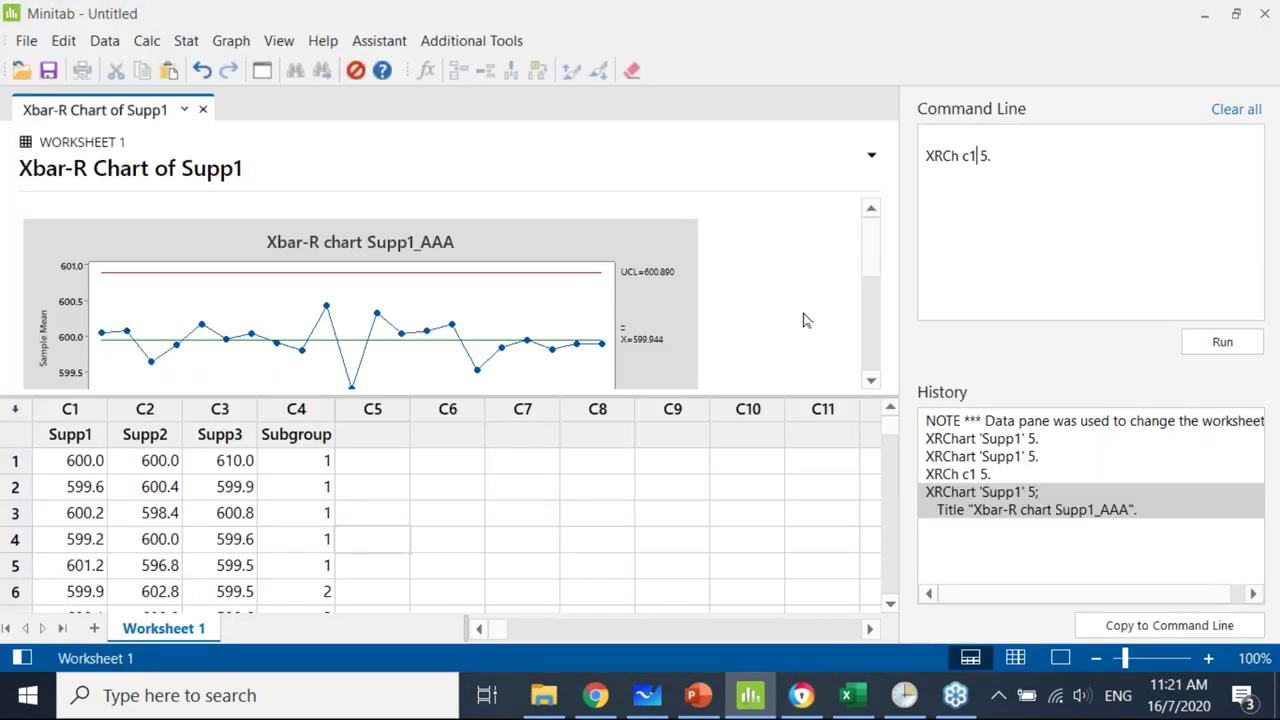
pyautogui.click(533, 241)
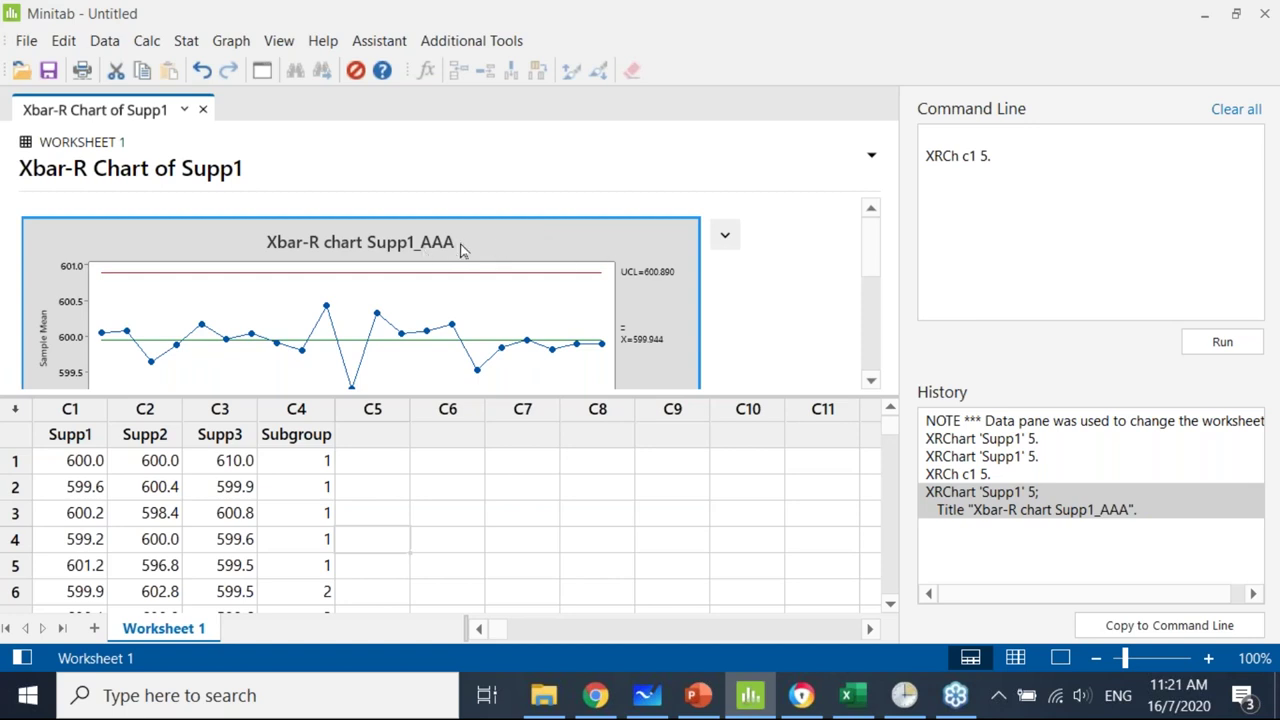
pyautogui.doubleClick(505, 249)
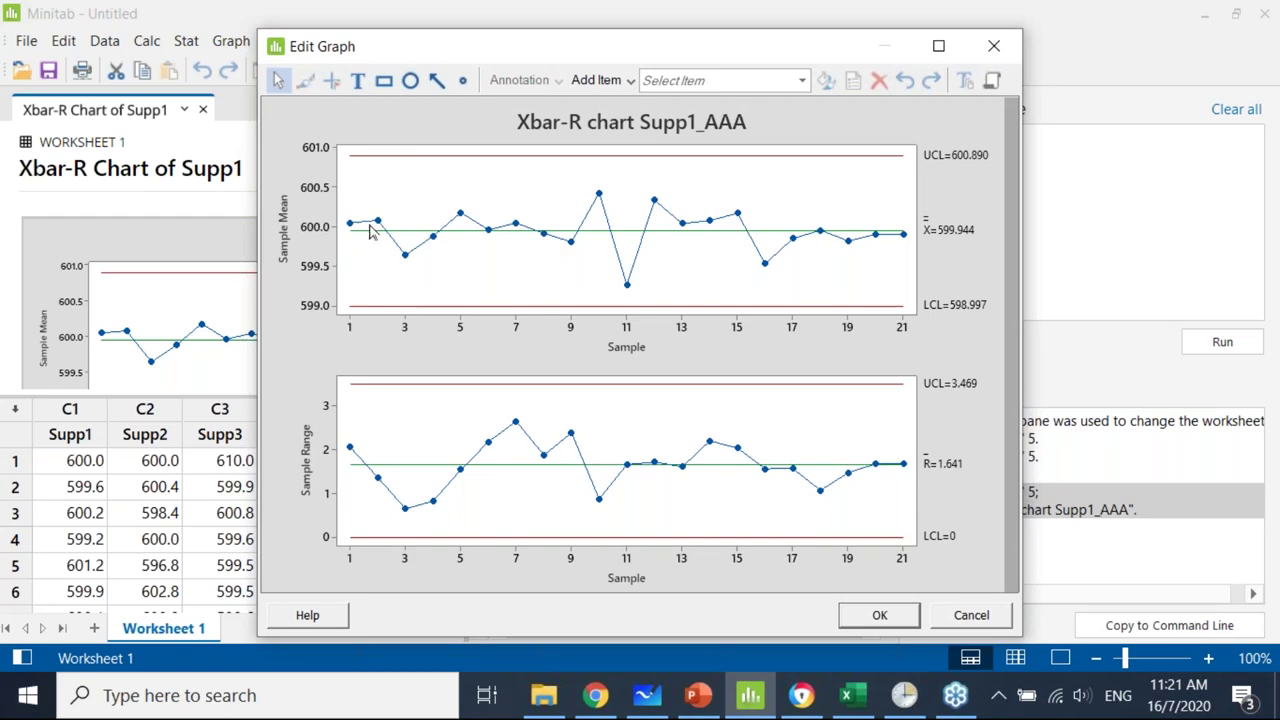
pyautogui.click(971, 615)
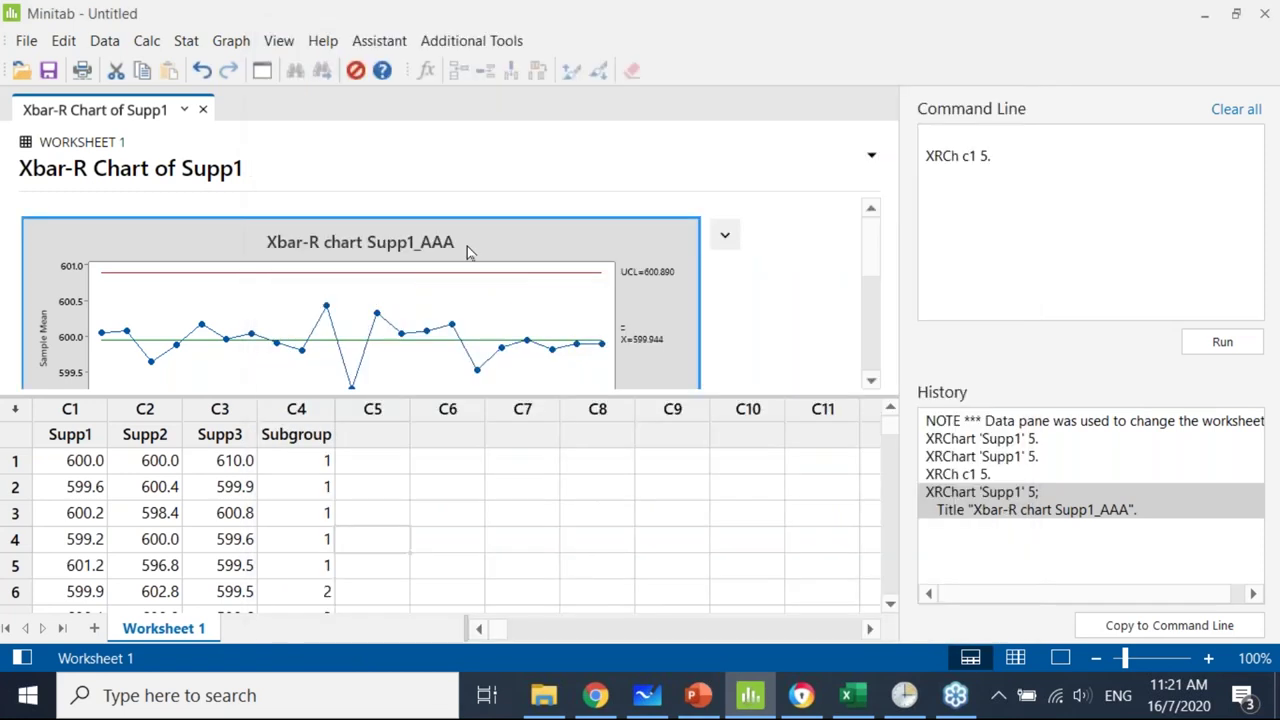
# Edit the Xbar-R chart so the Sample Mean symbols use a custom green colour.
pyautogui.doubleClick(548, 246)
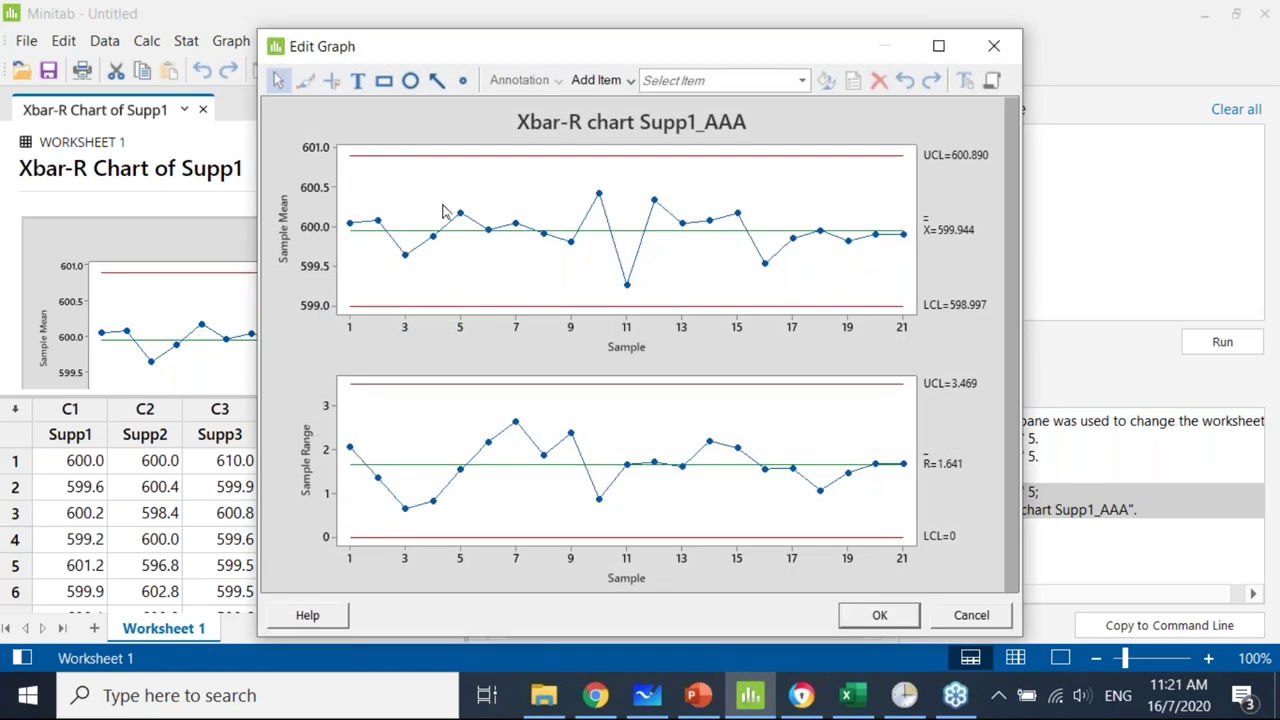
pyautogui.doubleClick(349, 225)
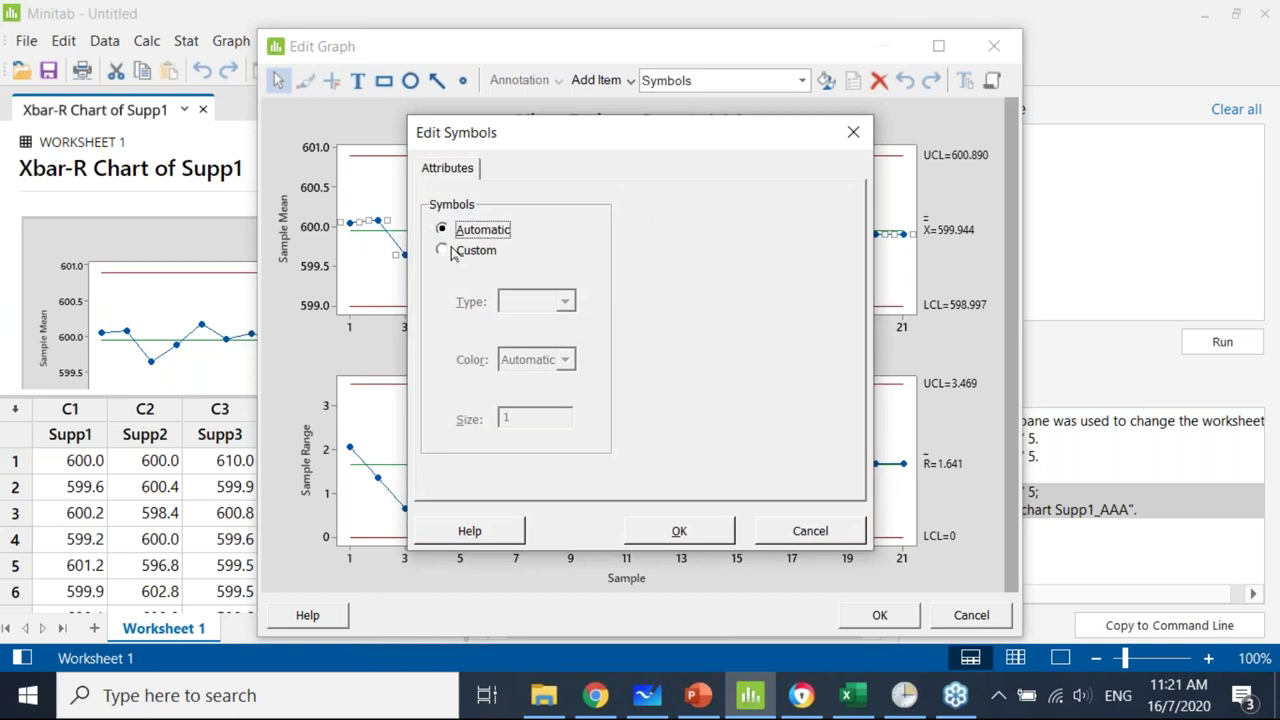
pyautogui.click(443, 251)
pyautogui.click(565, 361)
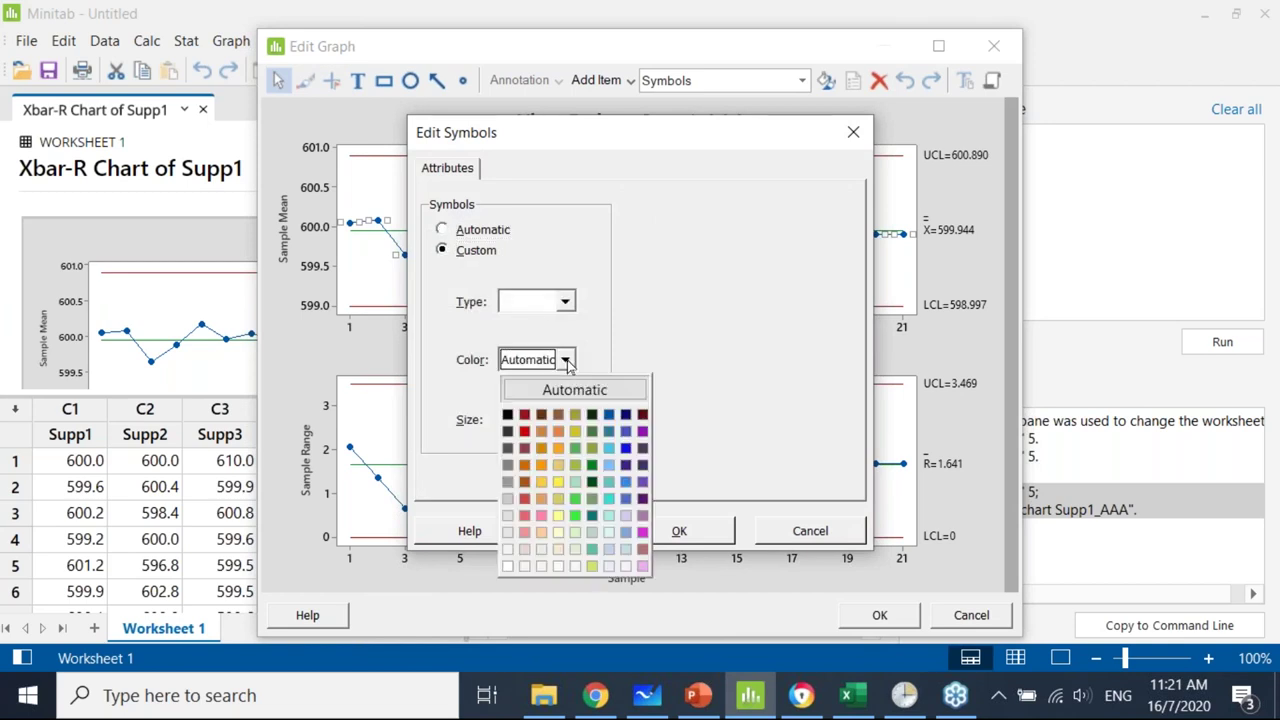
pyautogui.click(593, 433)
pyautogui.click(688, 533)
pyautogui.click(871, 614)
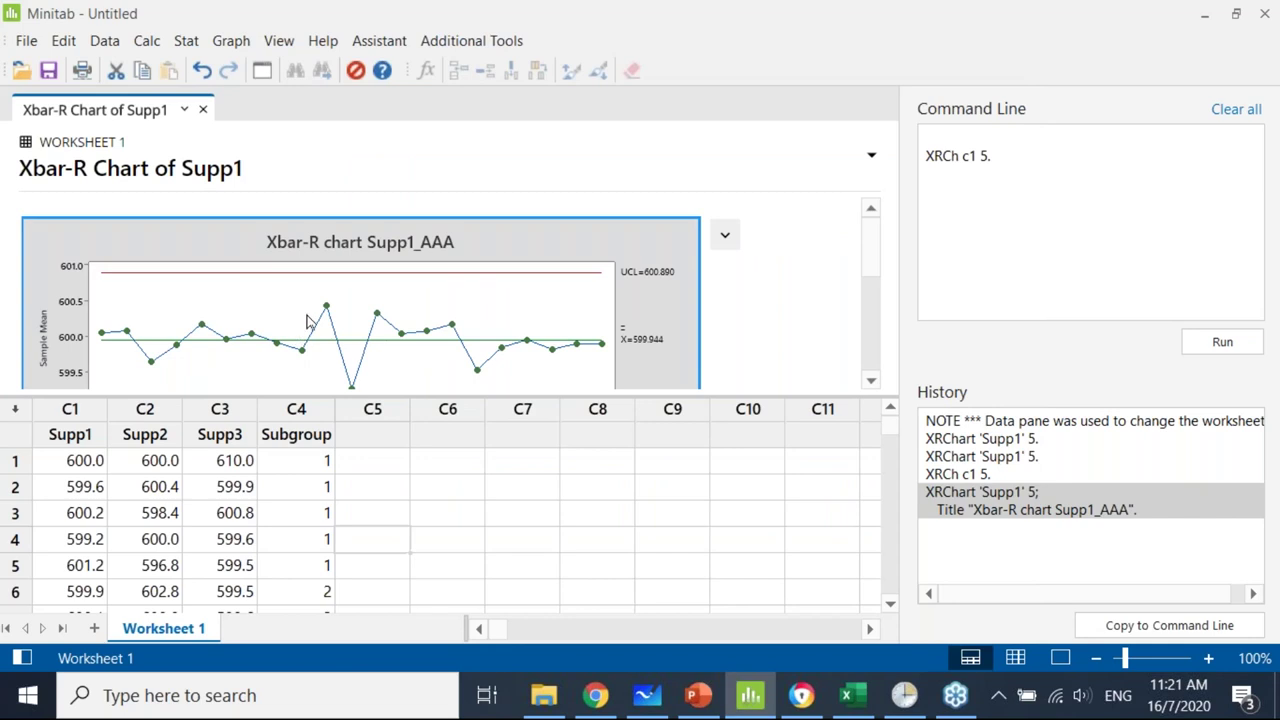
# Show only the output pane and copy the command language of the edited Xbar-R chart from the graph editor.
pyautogui.moveTo(531, 402); pyautogui.dragTo(536, 631)
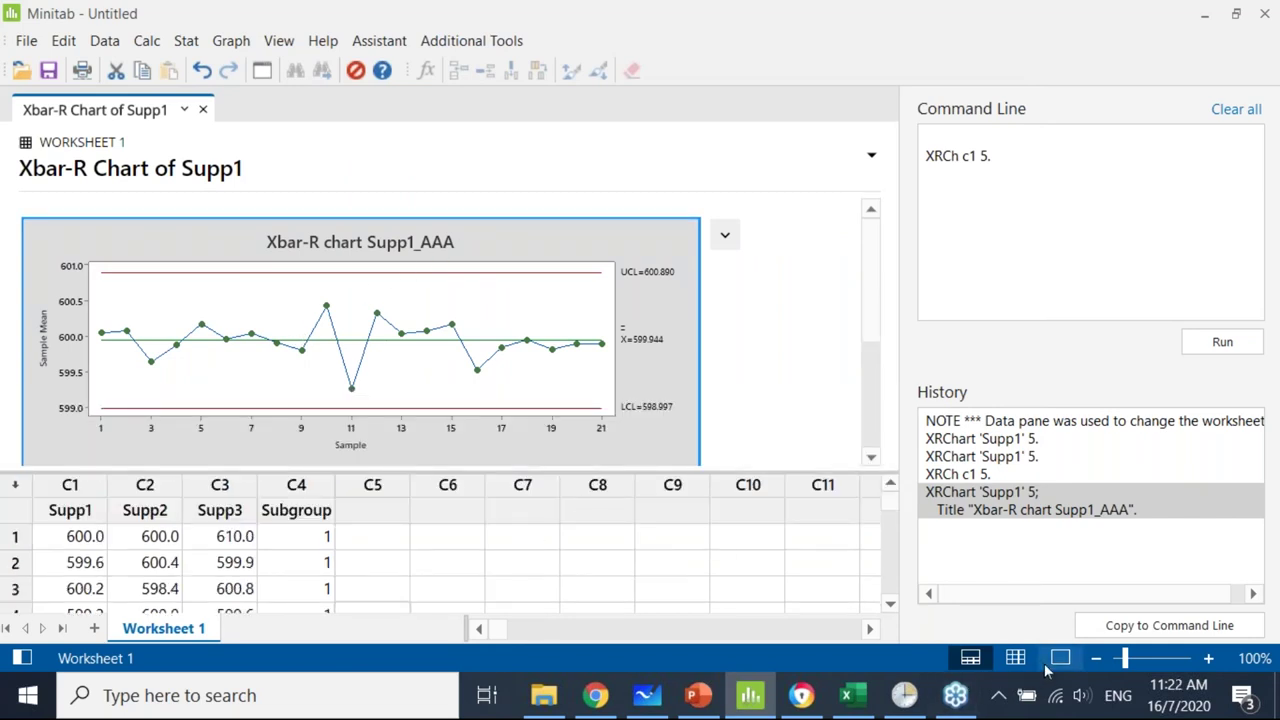
pyautogui.click(1058, 660)
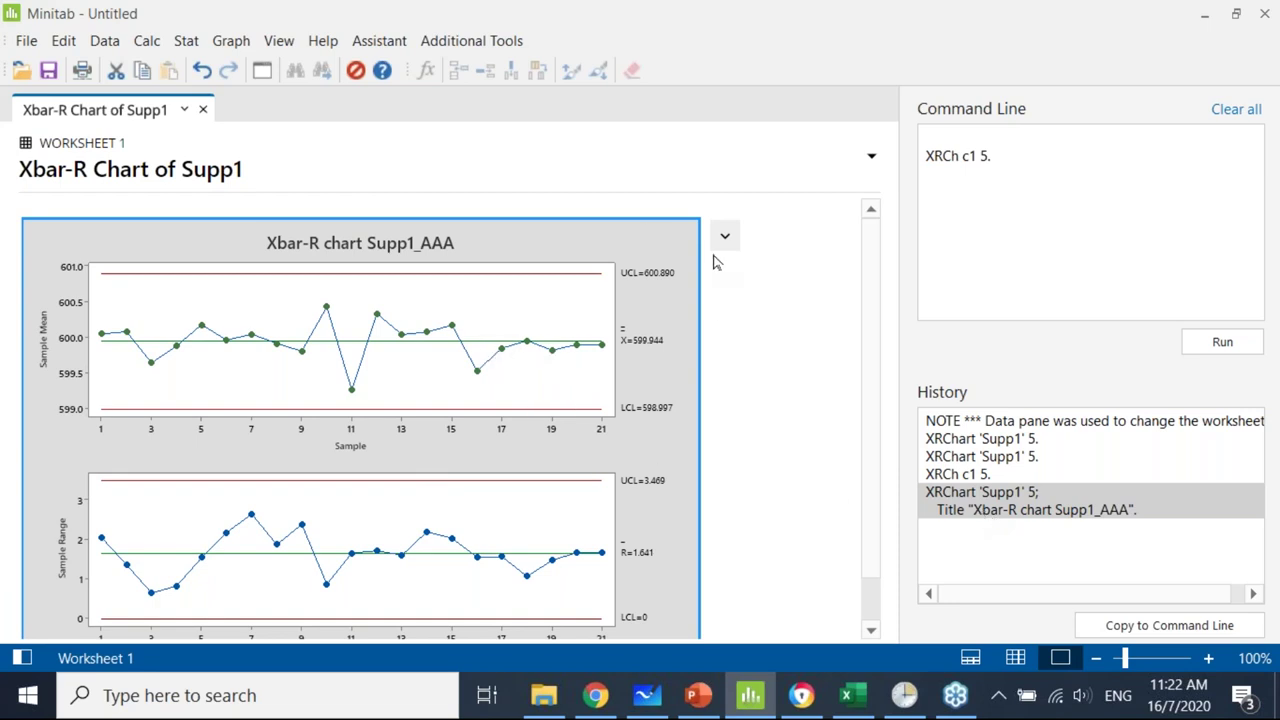
pyautogui.doubleClick(643, 237)
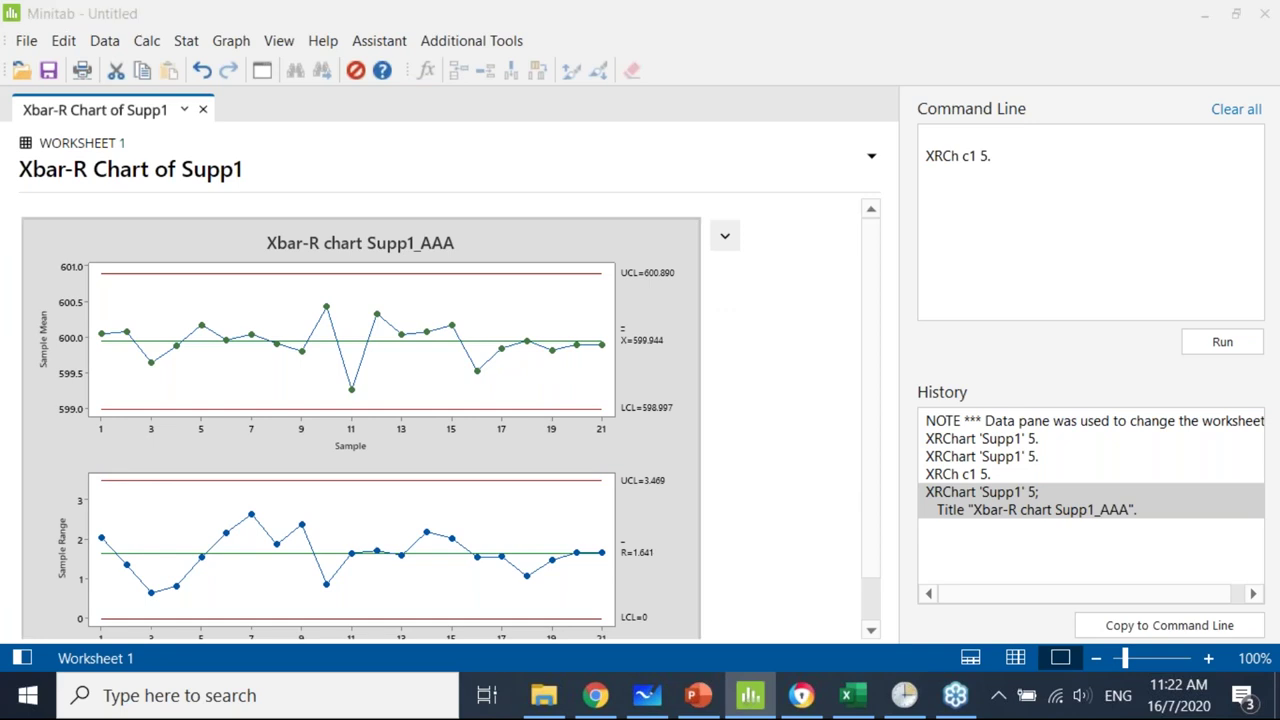
pyautogui.moveTo(700, 52); pyautogui.dragTo(584, 51)
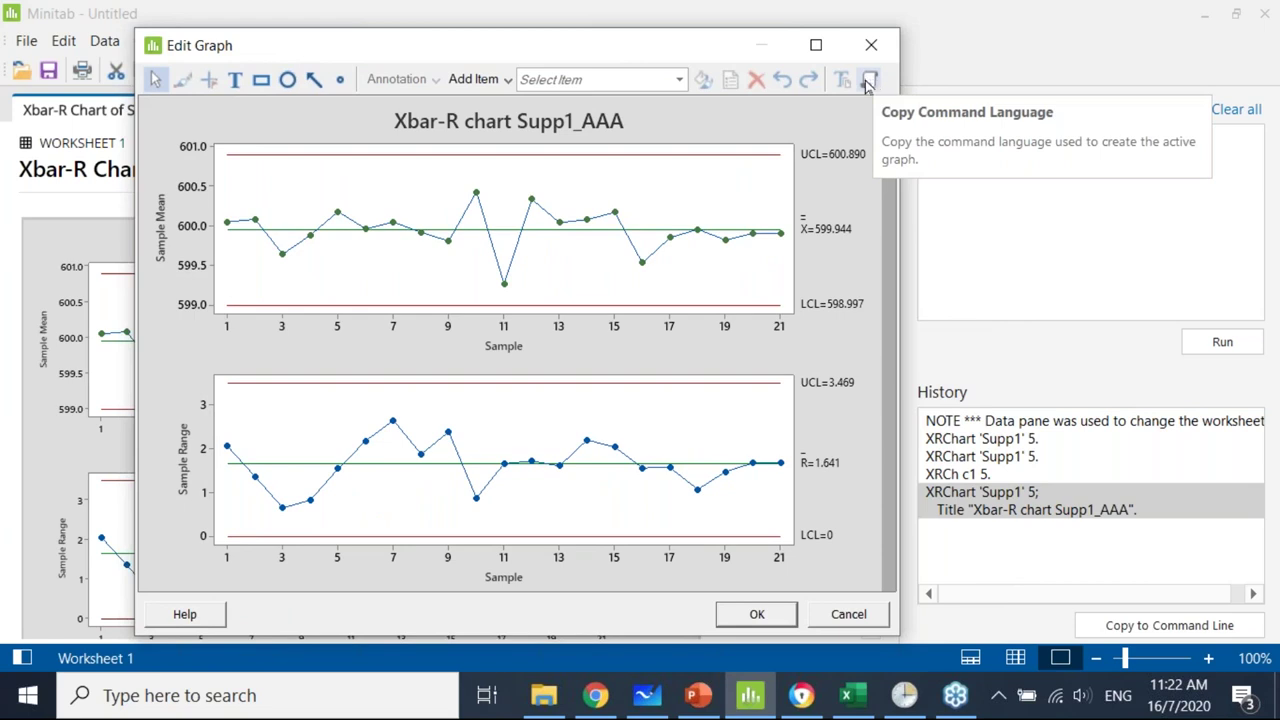
pyautogui.click(868, 82)
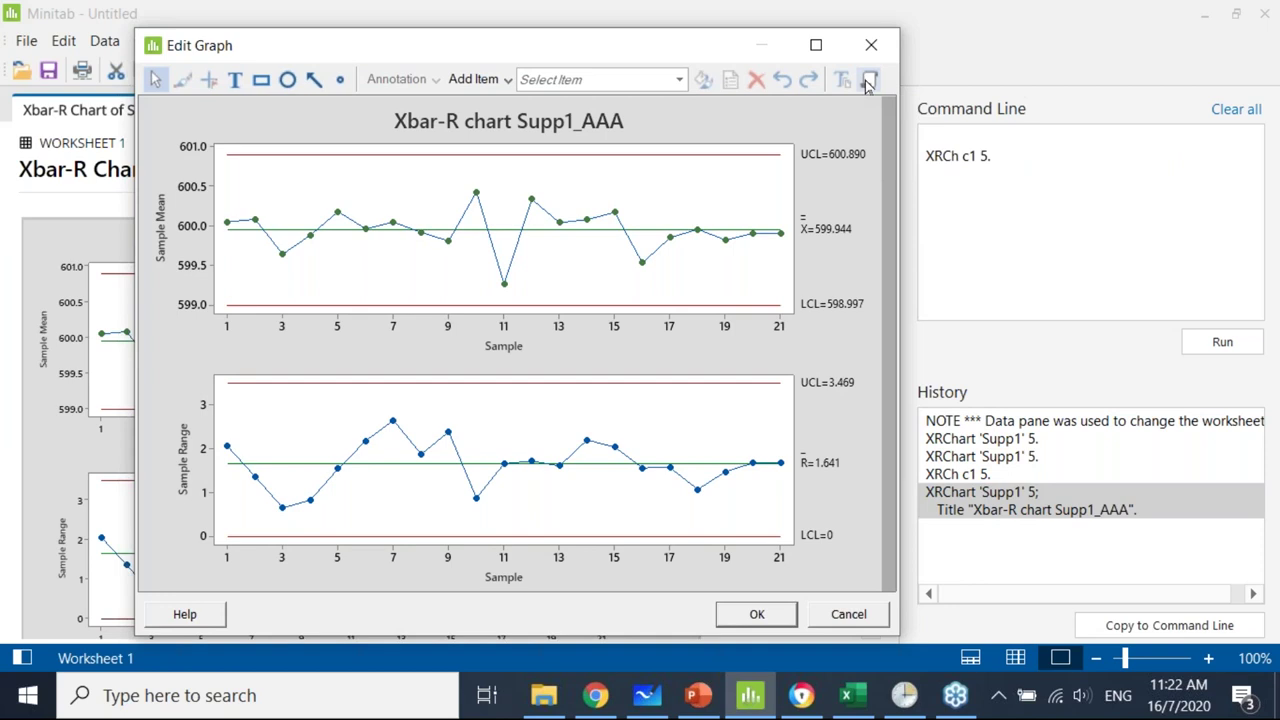
pyautogui.click(846, 614)
# Clear the old XRCh command from the Command Line and try to paste the chart's copied command language there.
pyautogui.hotkey('ctrl', 'a')
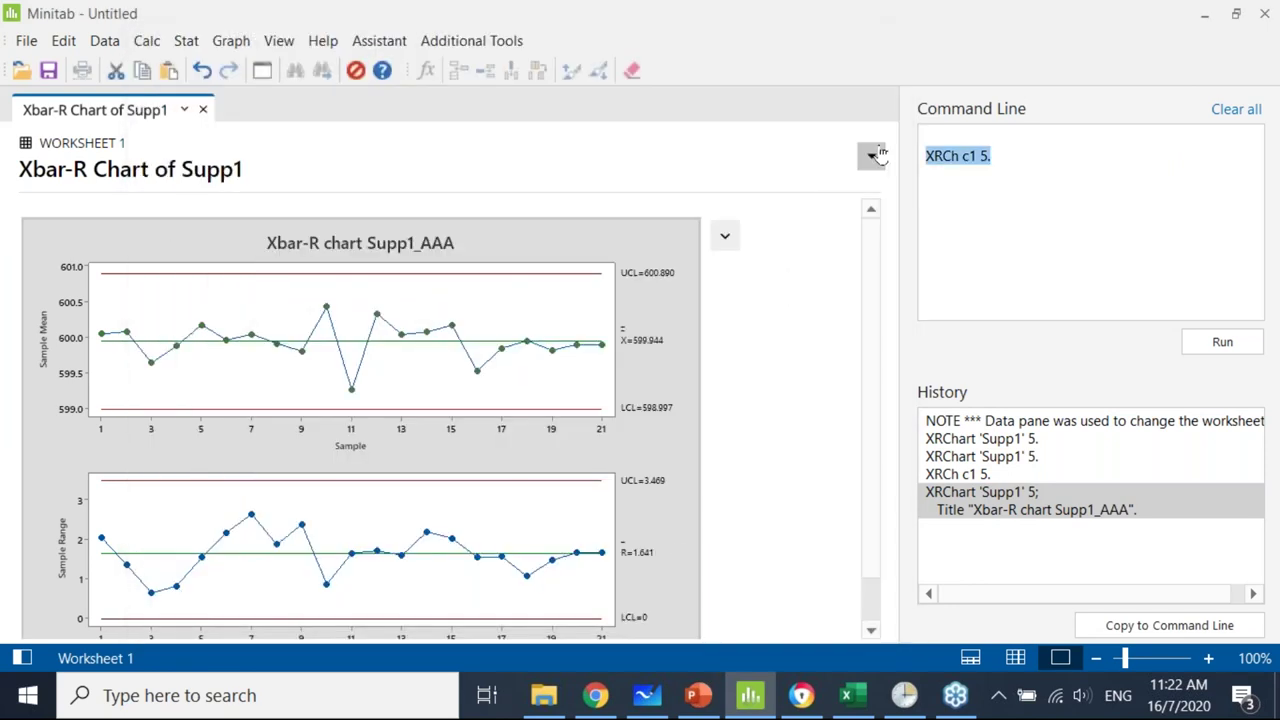
pyautogui.press('Delete')
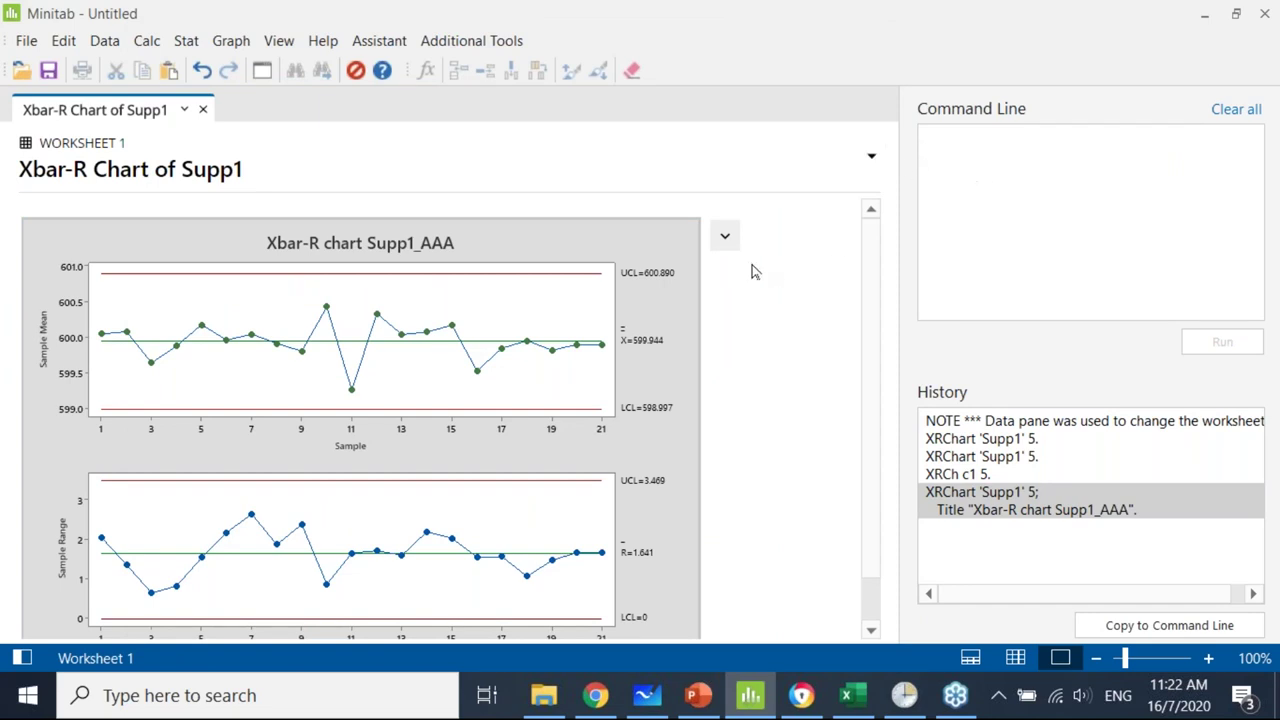
pyautogui.doubleClick(669, 246)
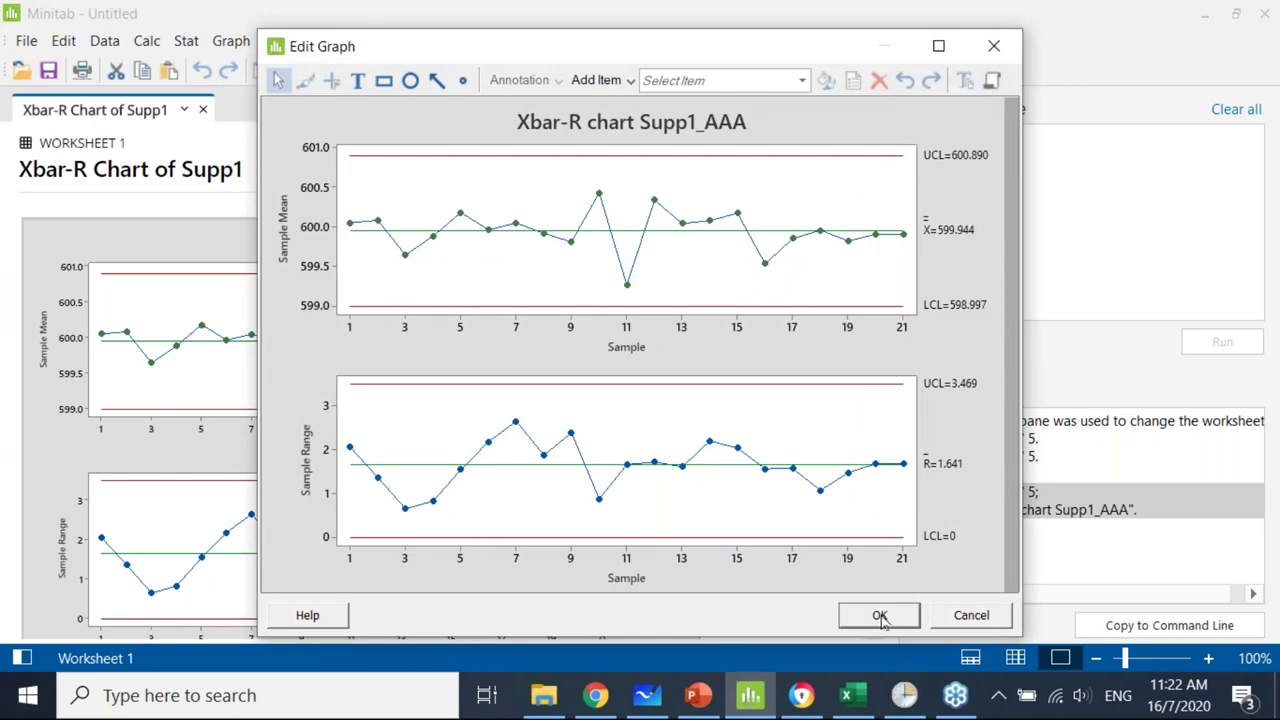
pyautogui.click(951, 615)
pyautogui.click(949, 143)
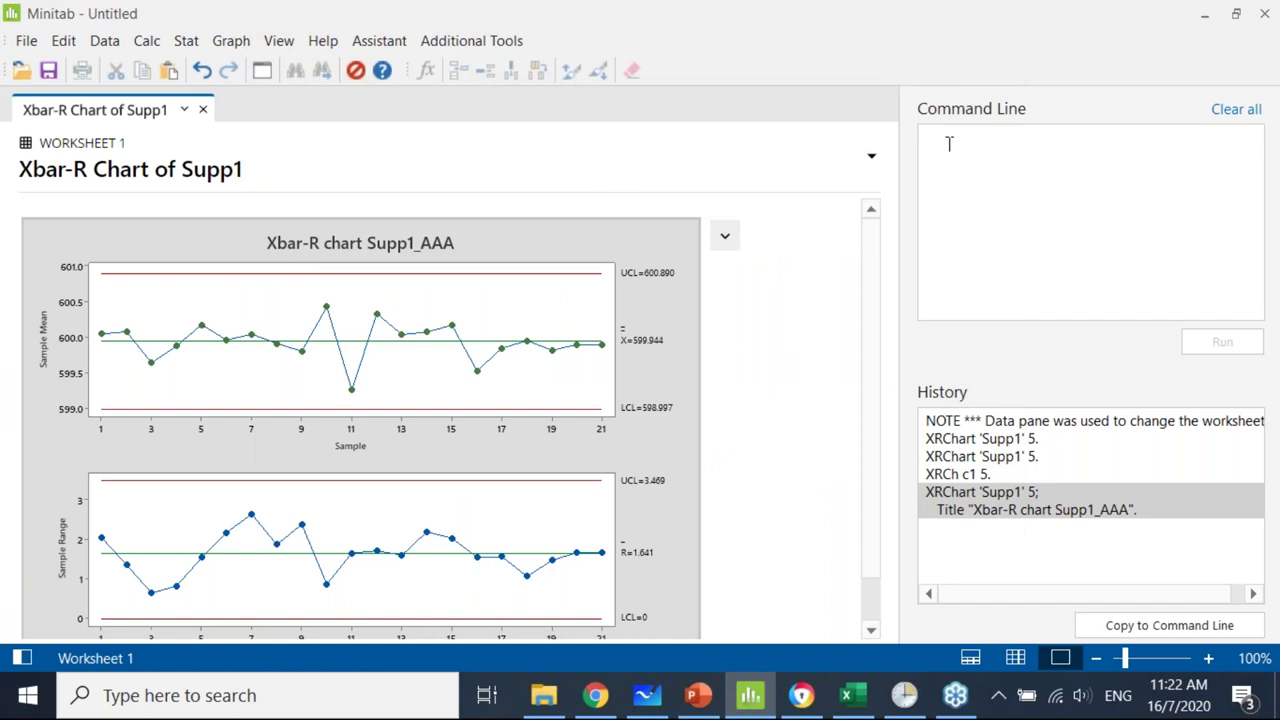
pyautogui.rightClick(949, 143)
pyautogui.click(1009, 242)
# Copy the chart's command language again, and open a blank Notepad window and minimise it.
pyautogui.doubleClick(648, 240)
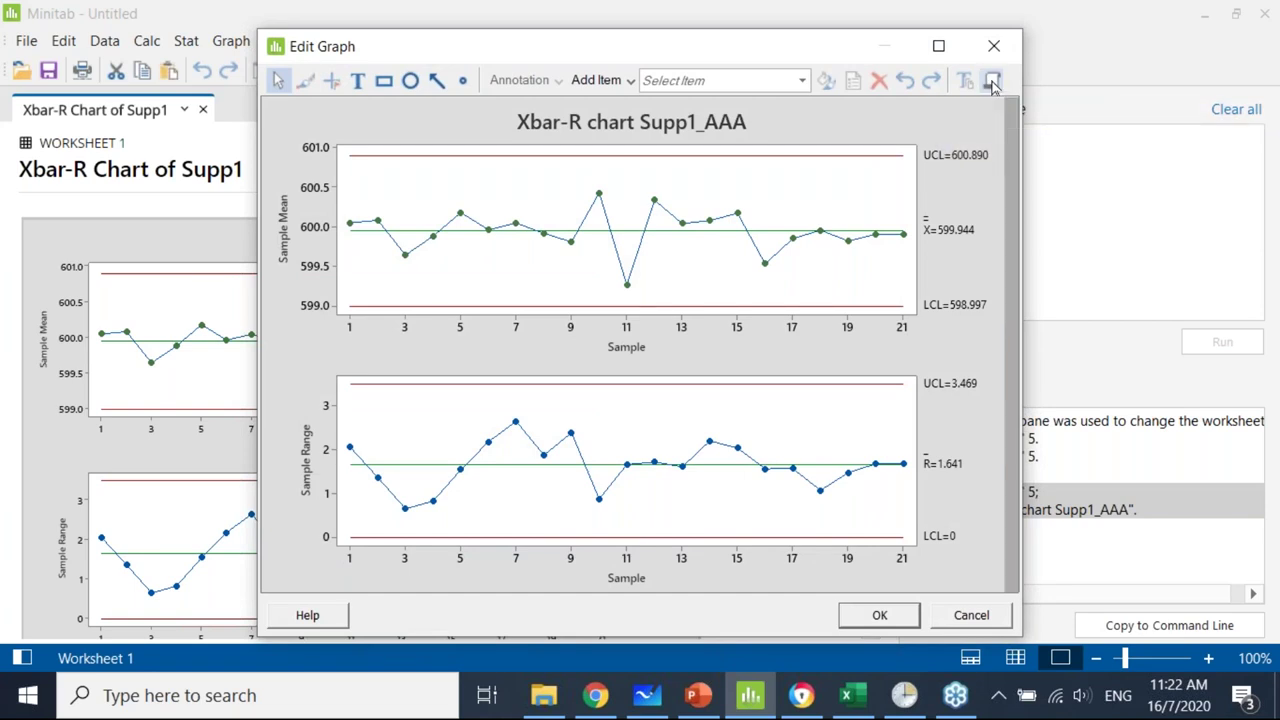
pyautogui.click(972, 616)
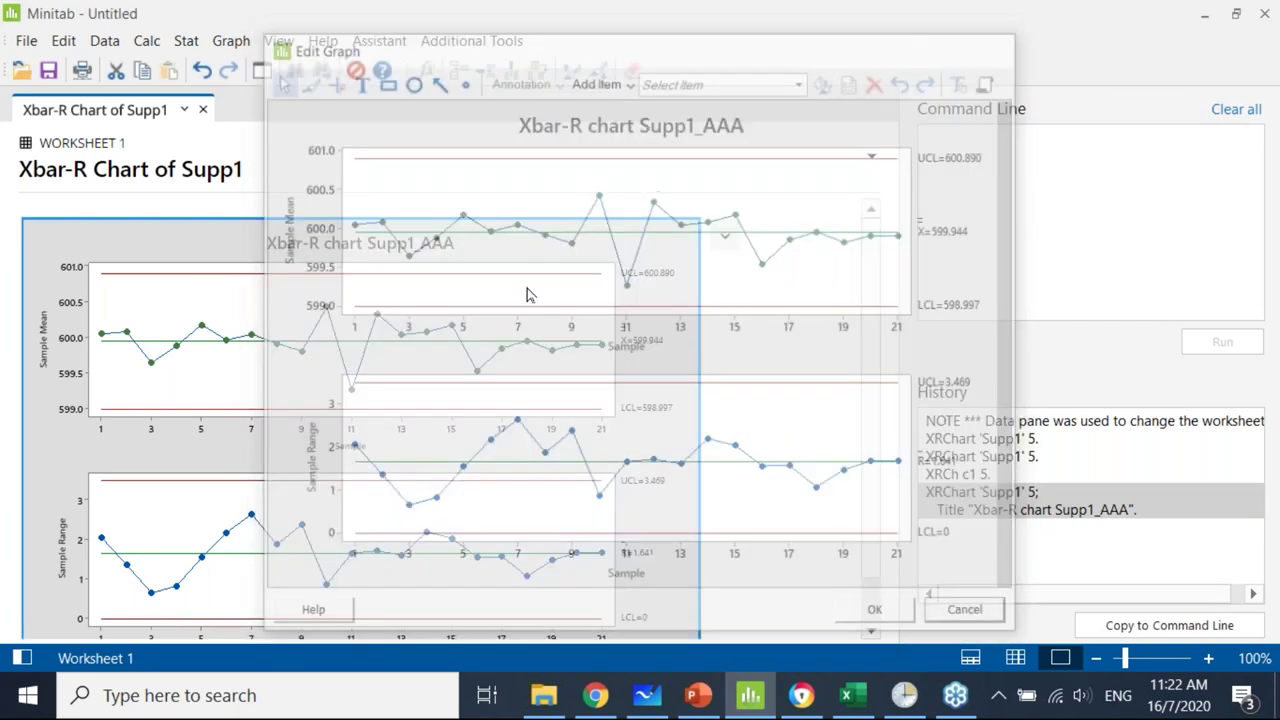
pyautogui.click(136, 697)
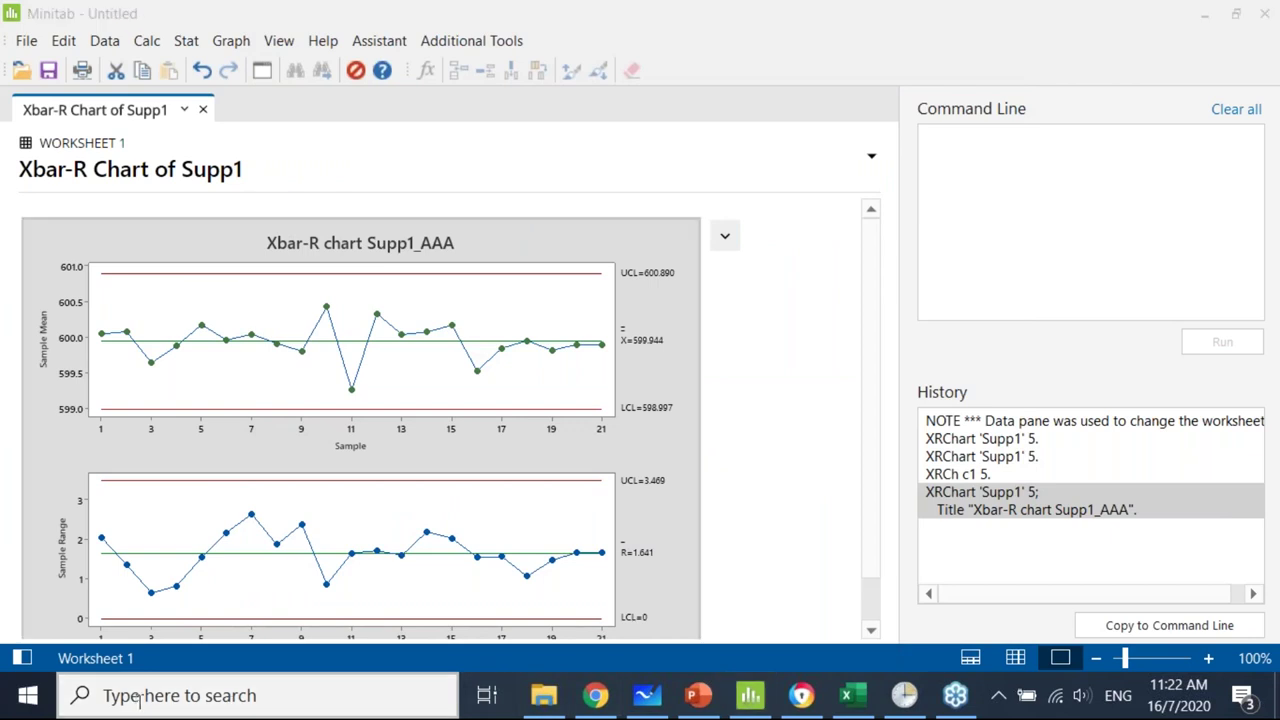
pyautogui.write('note')
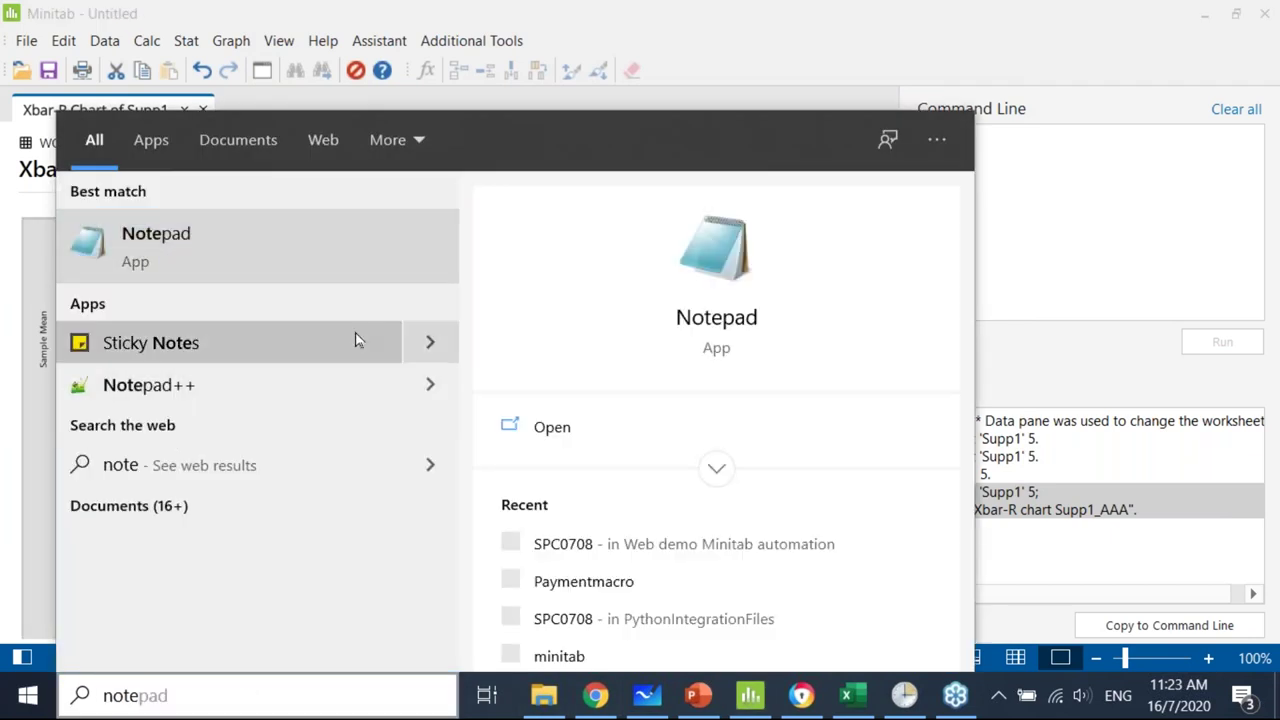
pyautogui.press('Return')
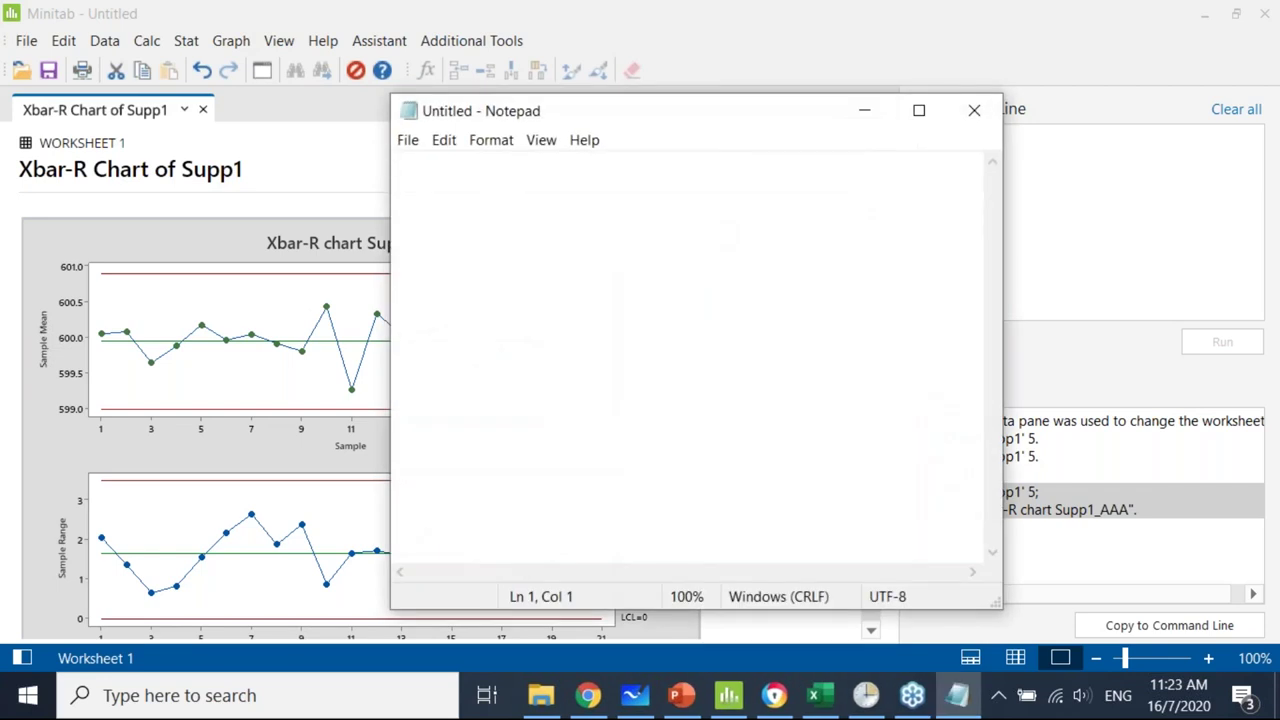
pyautogui.click(866, 111)
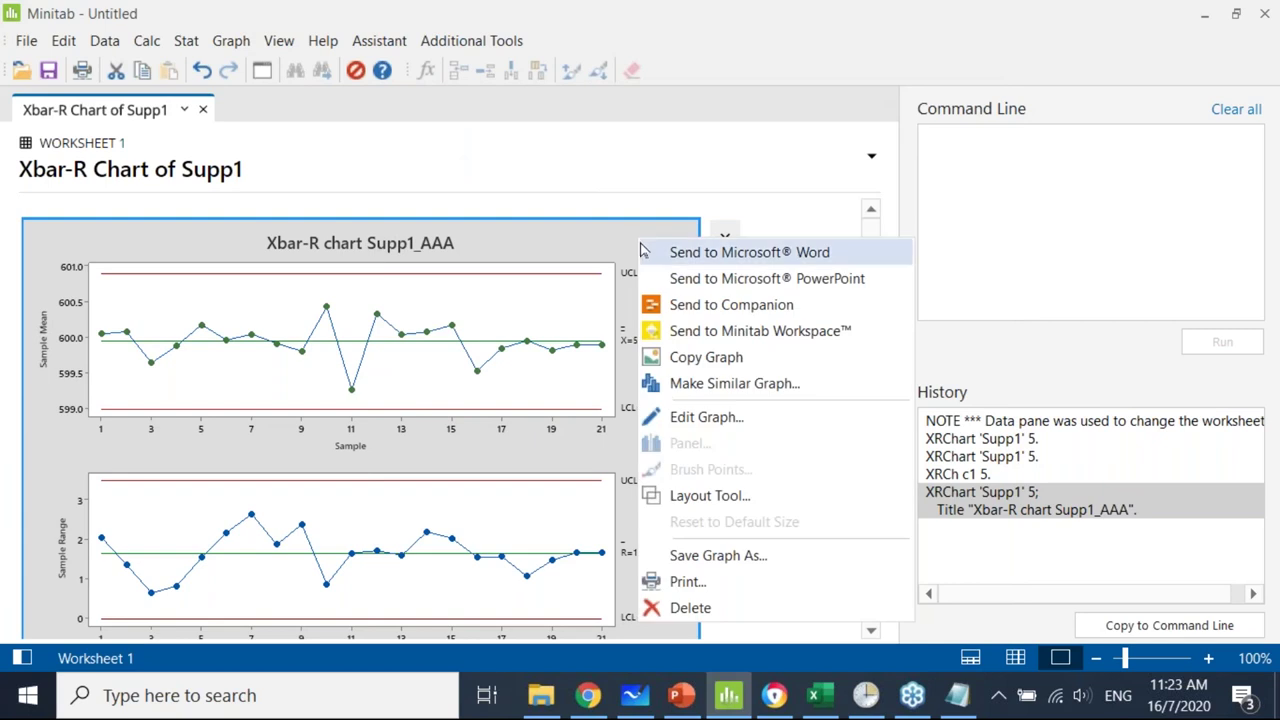
# Copy the chart's command language once more and try to paste it into the empty Command Line.
pyautogui.click(724, 236)
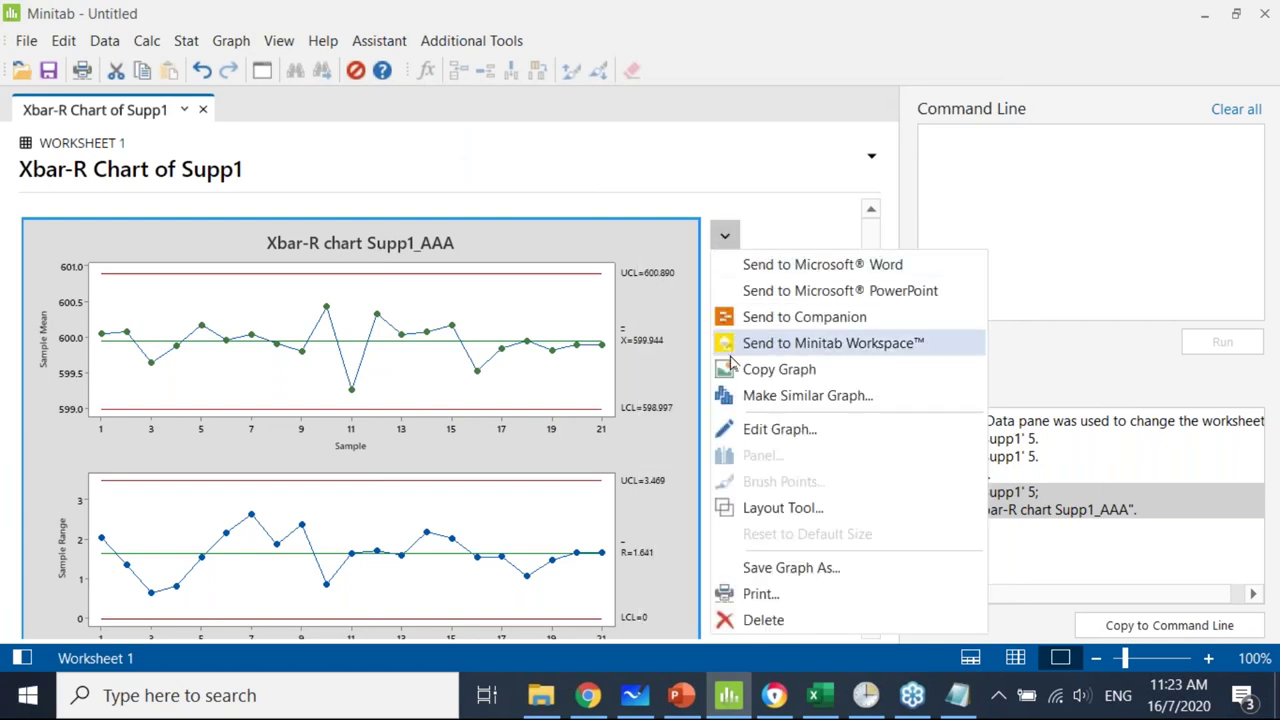
pyautogui.click(640, 229)
pyautogui.doubleClick(638, 229)
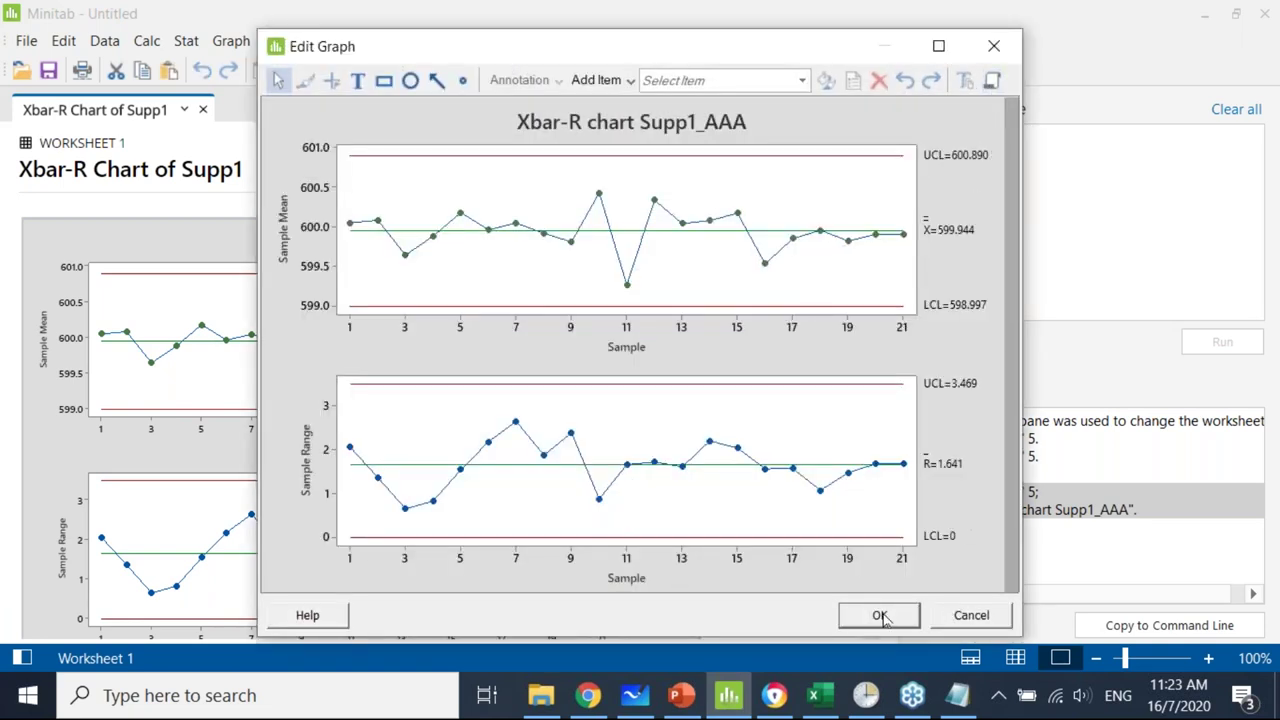
pyautogui.click(784, 121)
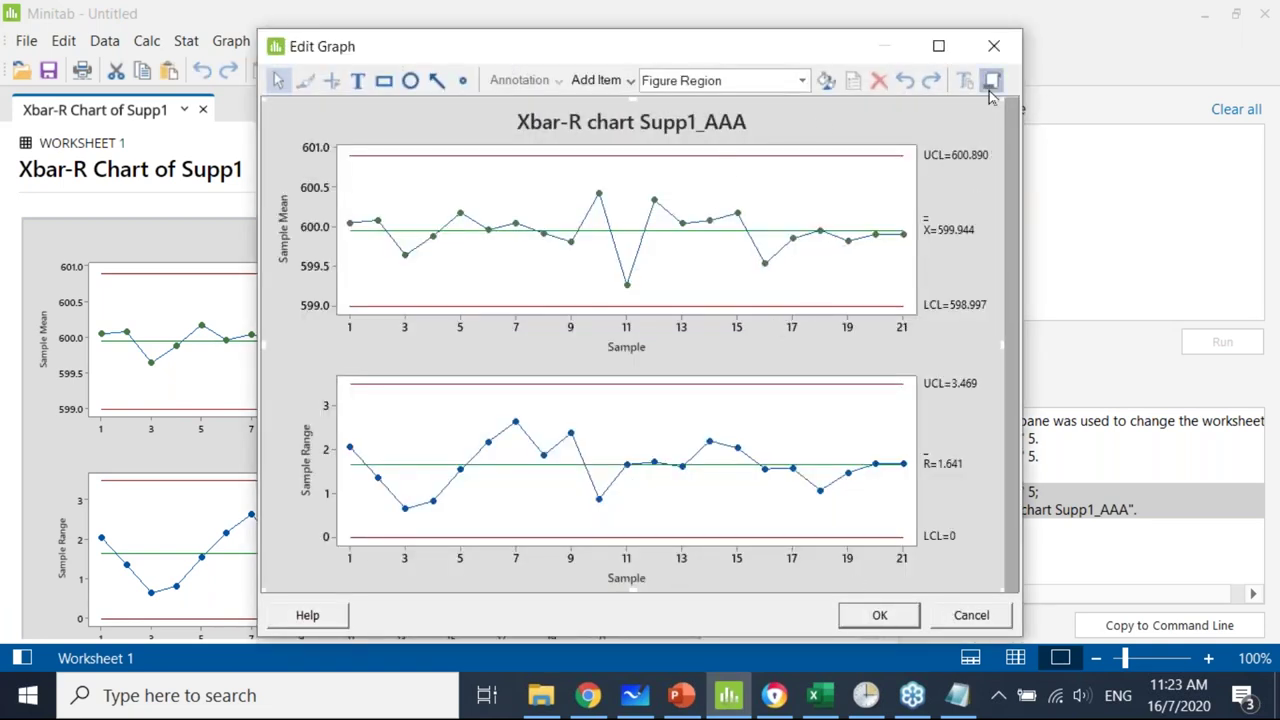
pyautogui.click(960, 617)
pyautogui.rightClick(960, 162)
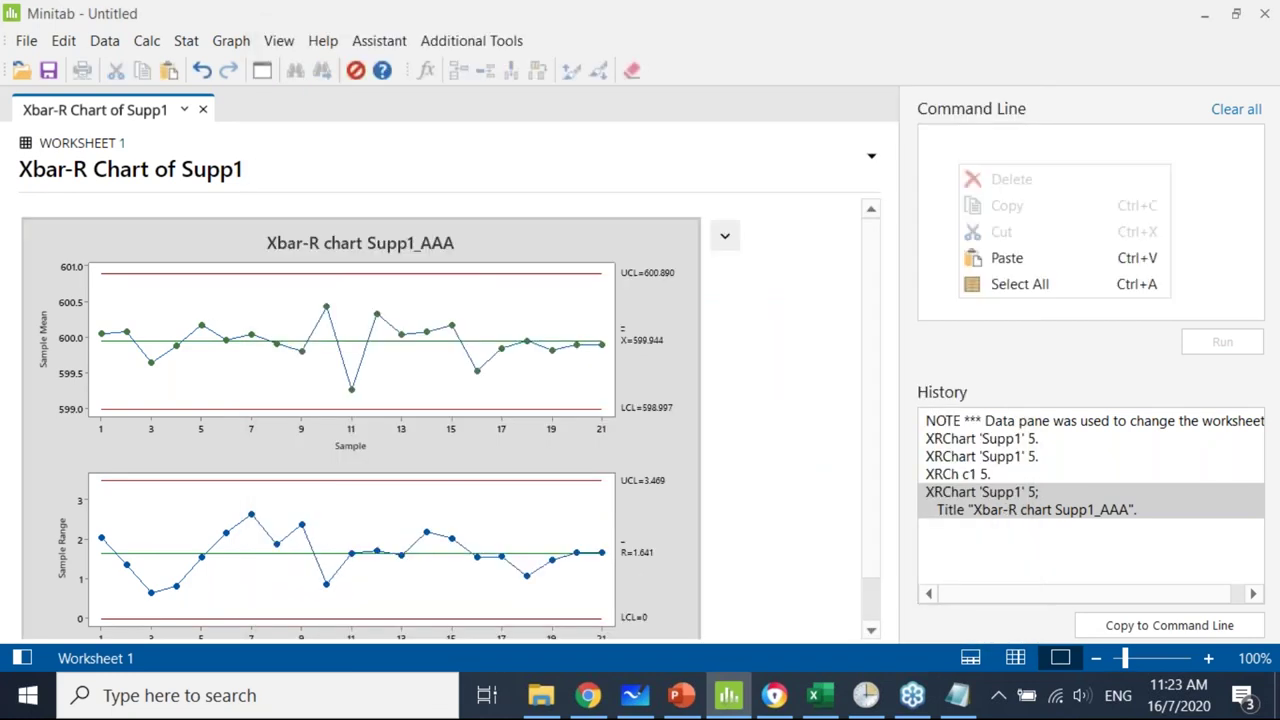
pyautogui.click(996, 256)
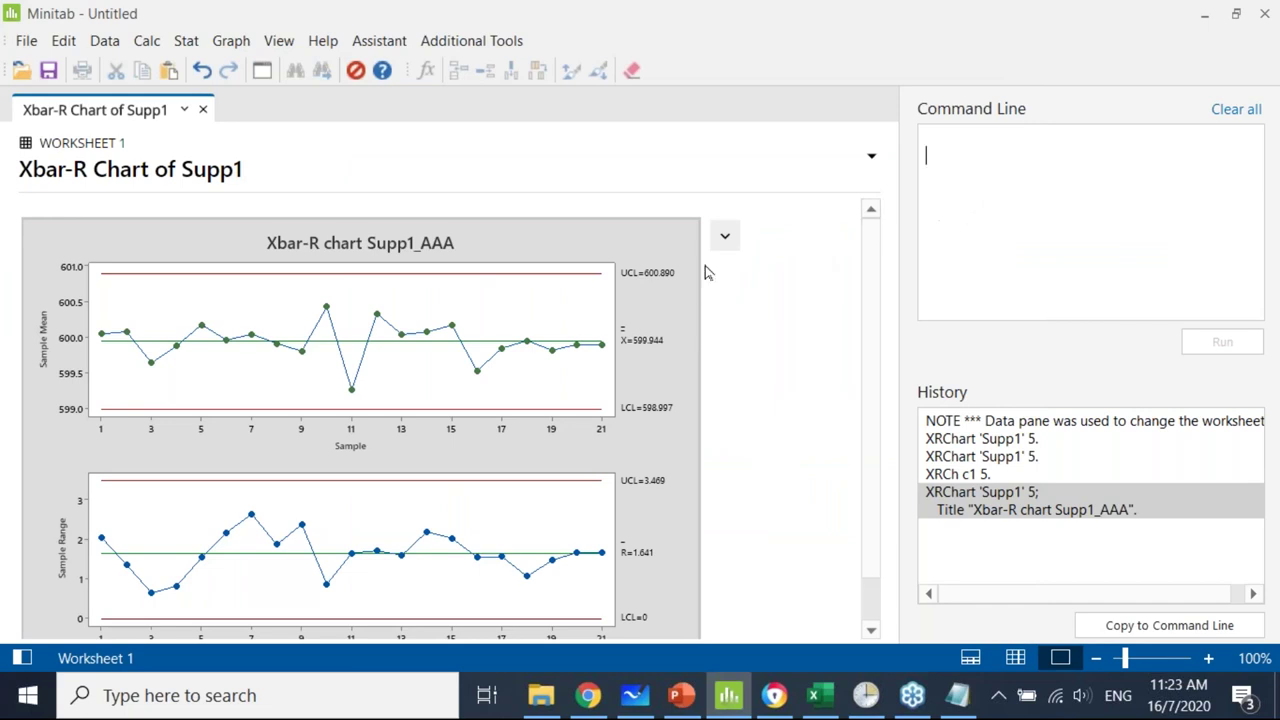
pyautogui.click(724, 237)
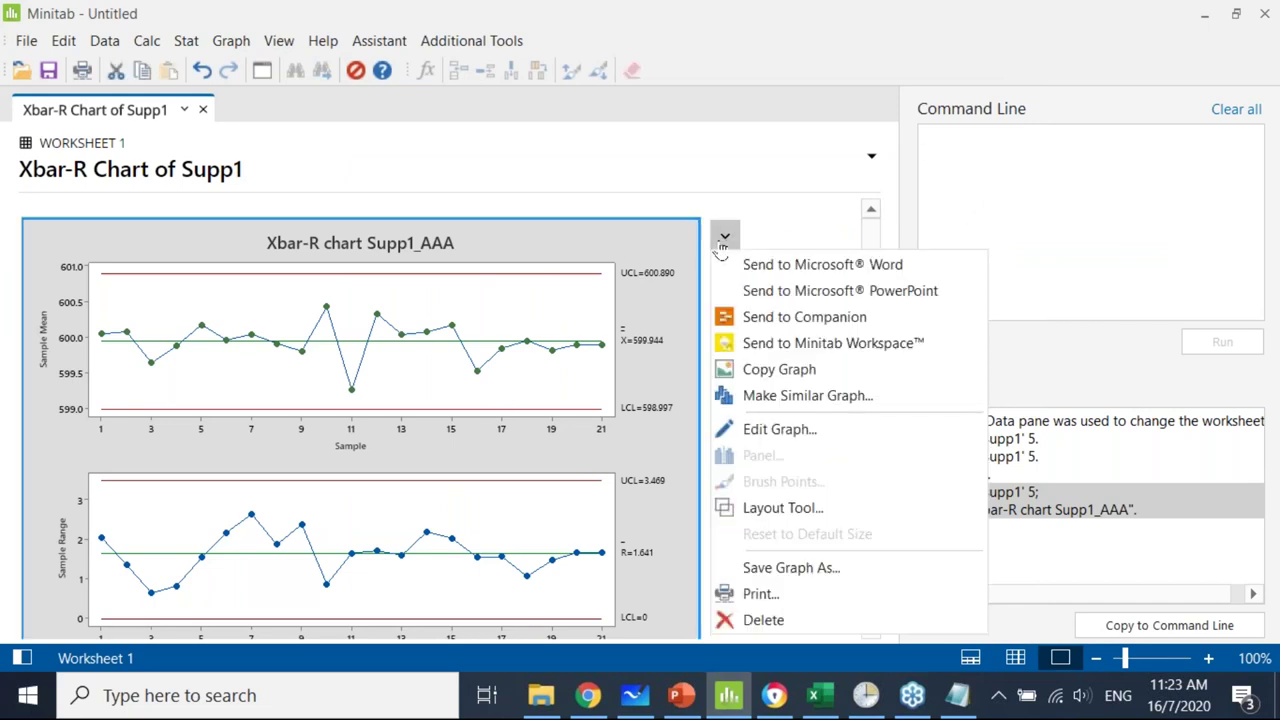
pyautogui.doubleClick(655, 244)
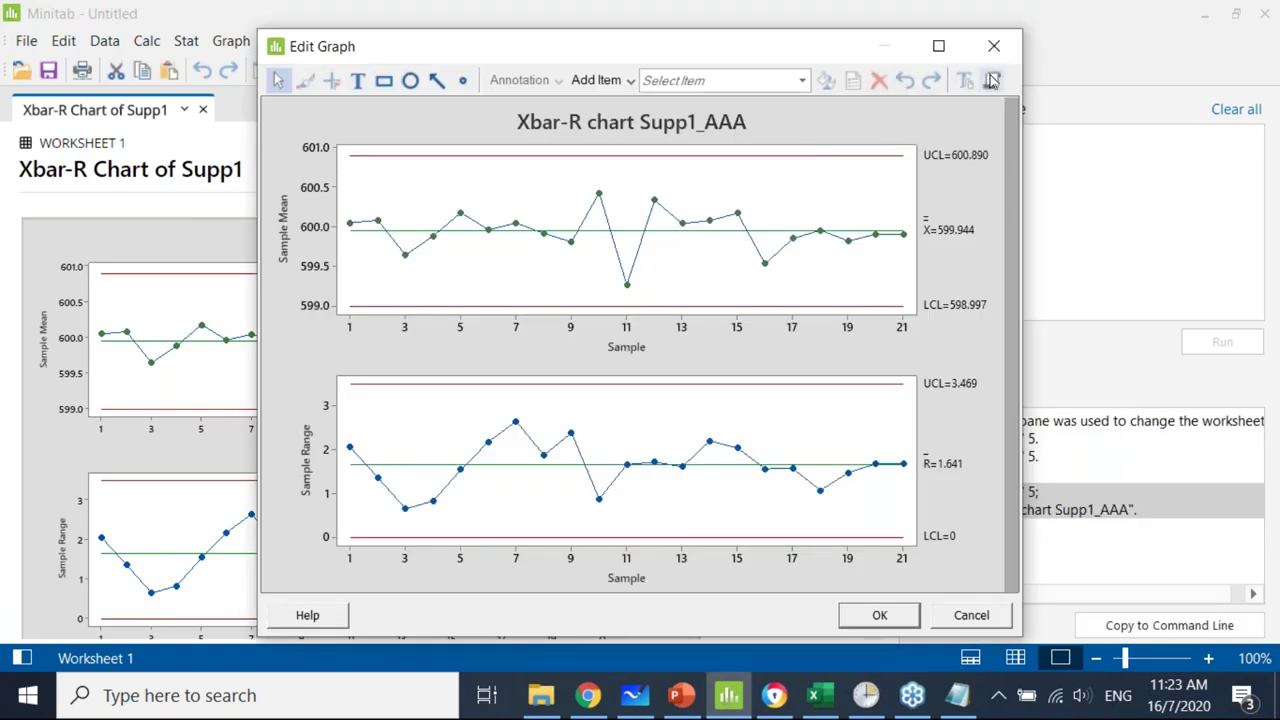
pyautogui.click(971, 615)
pyautogui.click(262, 71)
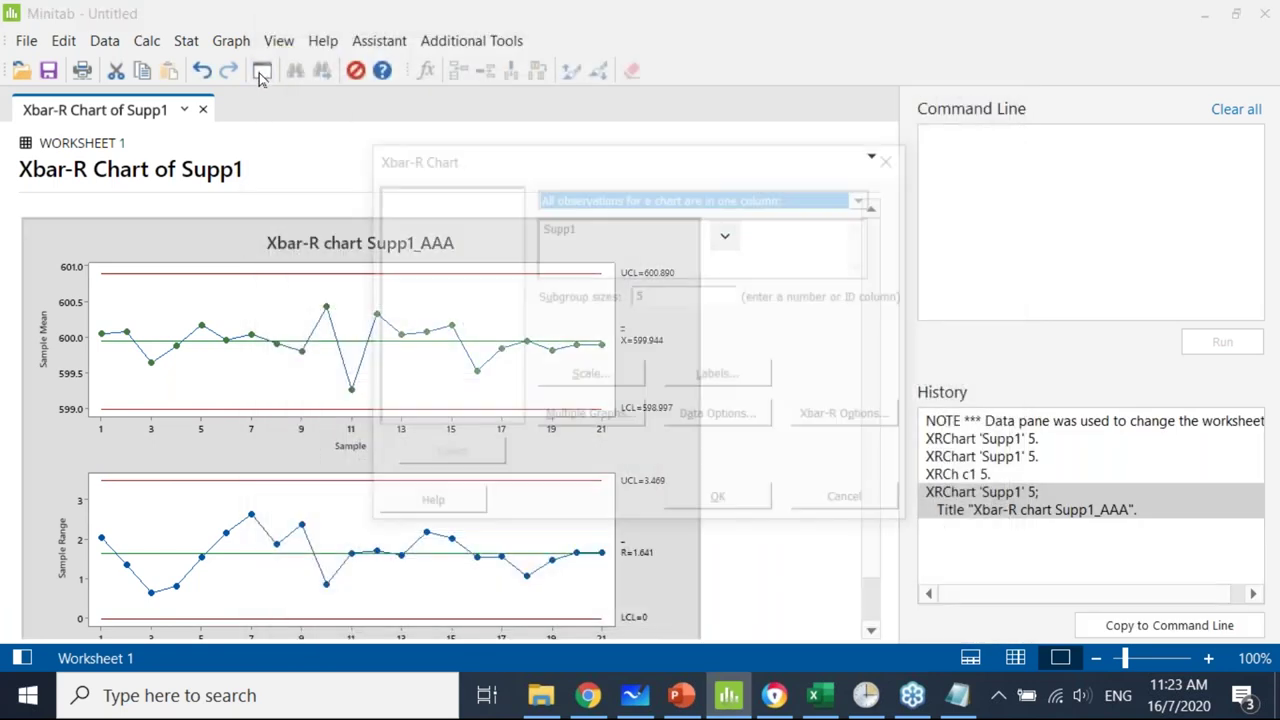
pyautogui.click(851, 503)
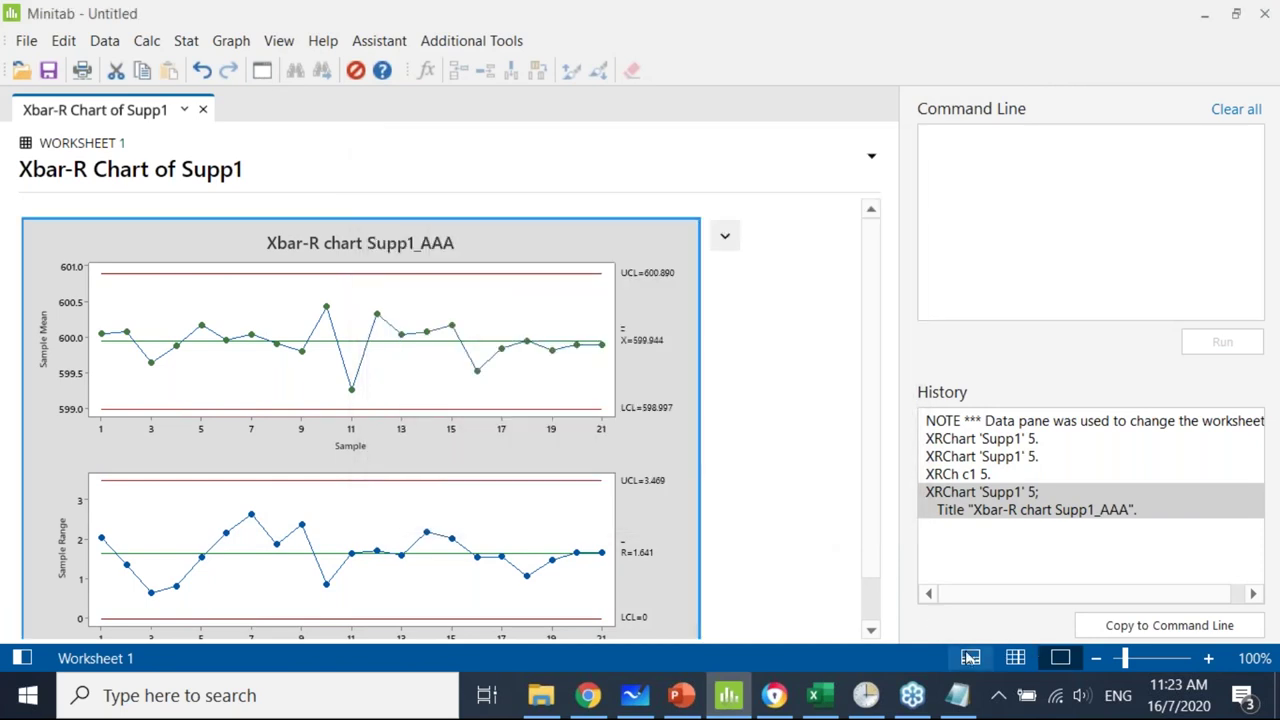
# Show the Navigator, display the third Xbar-R chart of Supp1, and check it in the graph editor without changing it.
pyautogui.click(22, 658)
pyautogui.click(63, 205)
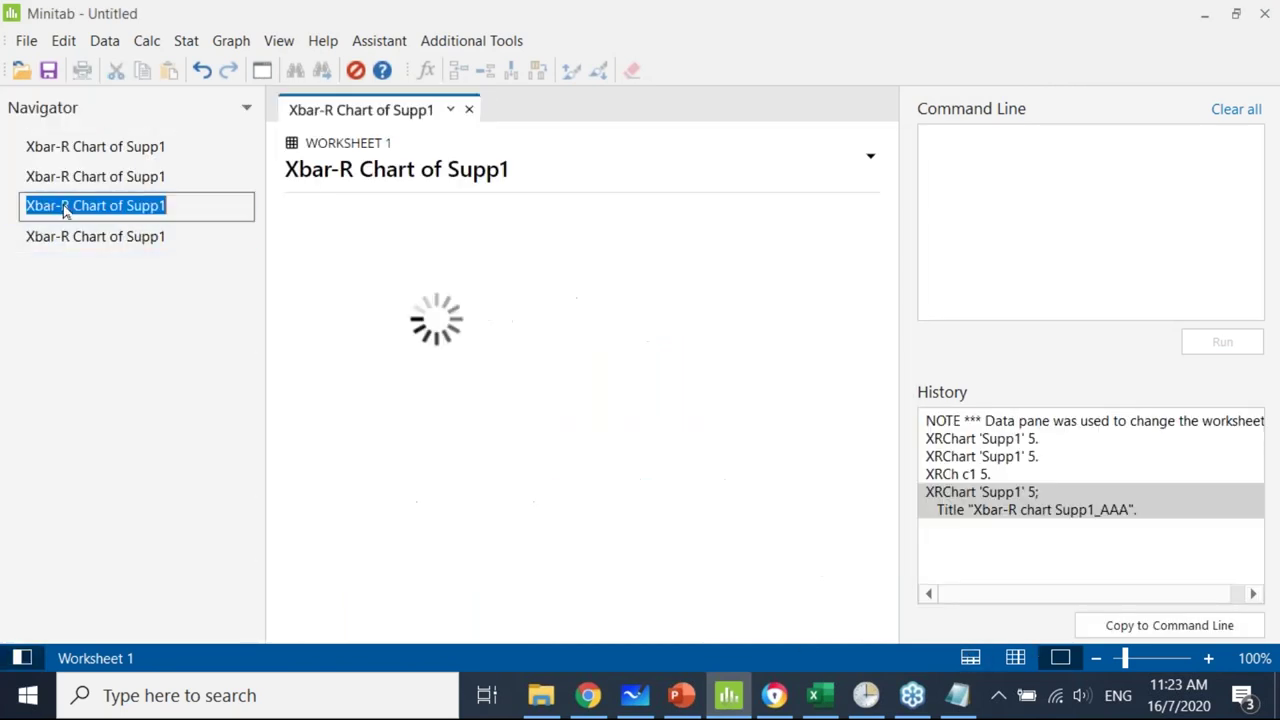
pyautogui.click(706, 247)
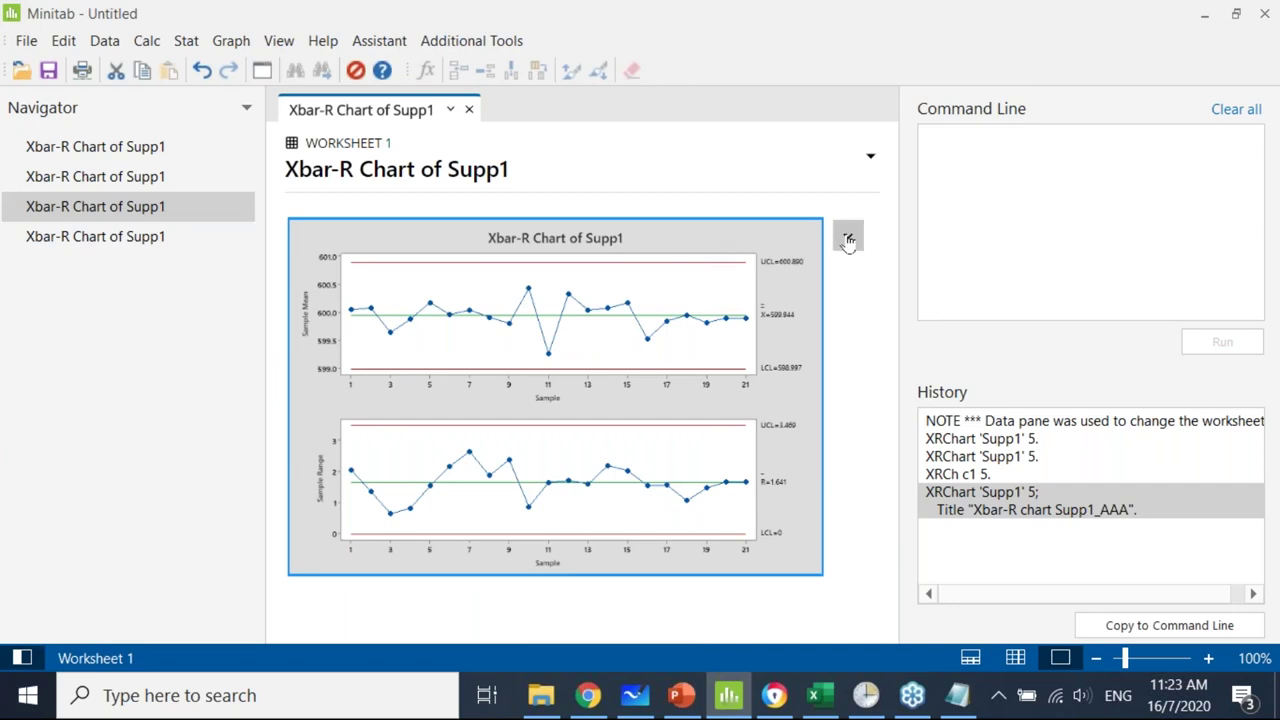
pyautogui.click(847, 238)
pyautogui.click(757, 224)
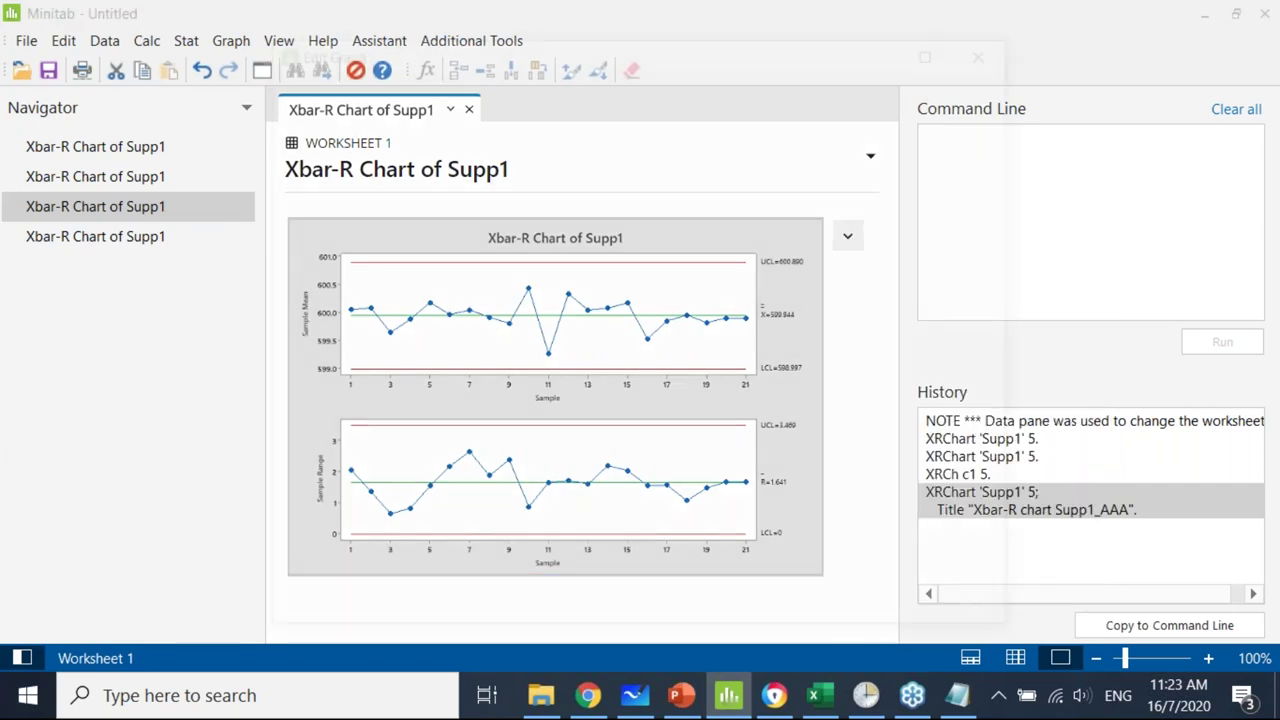
pyautogui.doubleClick(757, 226)
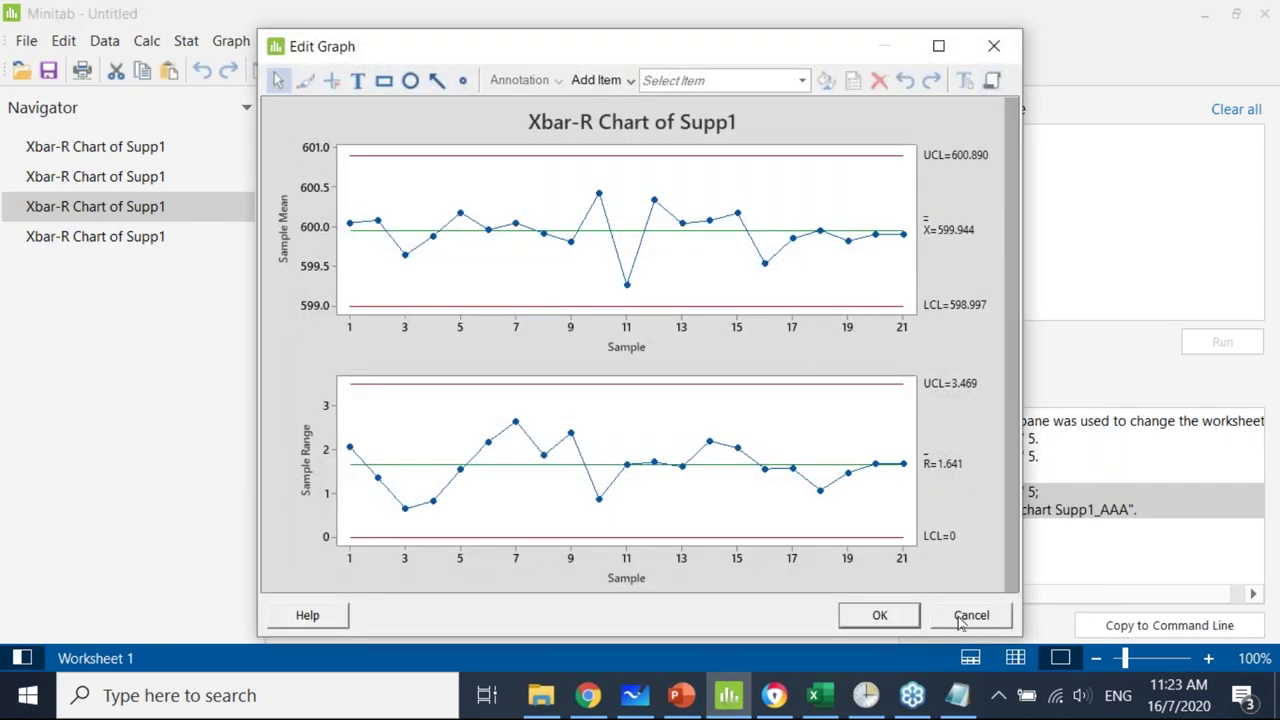
pyautogui.click(958, 616)
# Switch to the blank Notepad window, try to paste the copied command language there, and close Notepad.
pyautogui.click(957, 695)
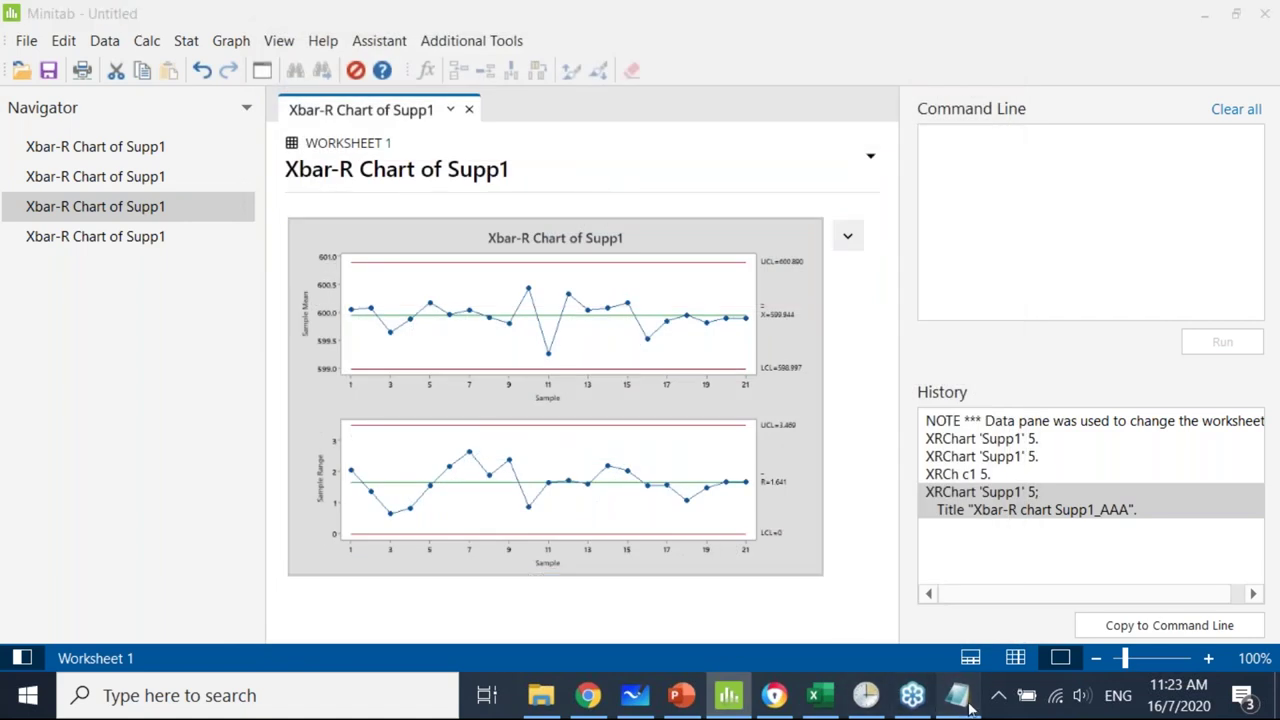
pyautogui.rightClick(646, 360)
pyautogui.click(840, 349)
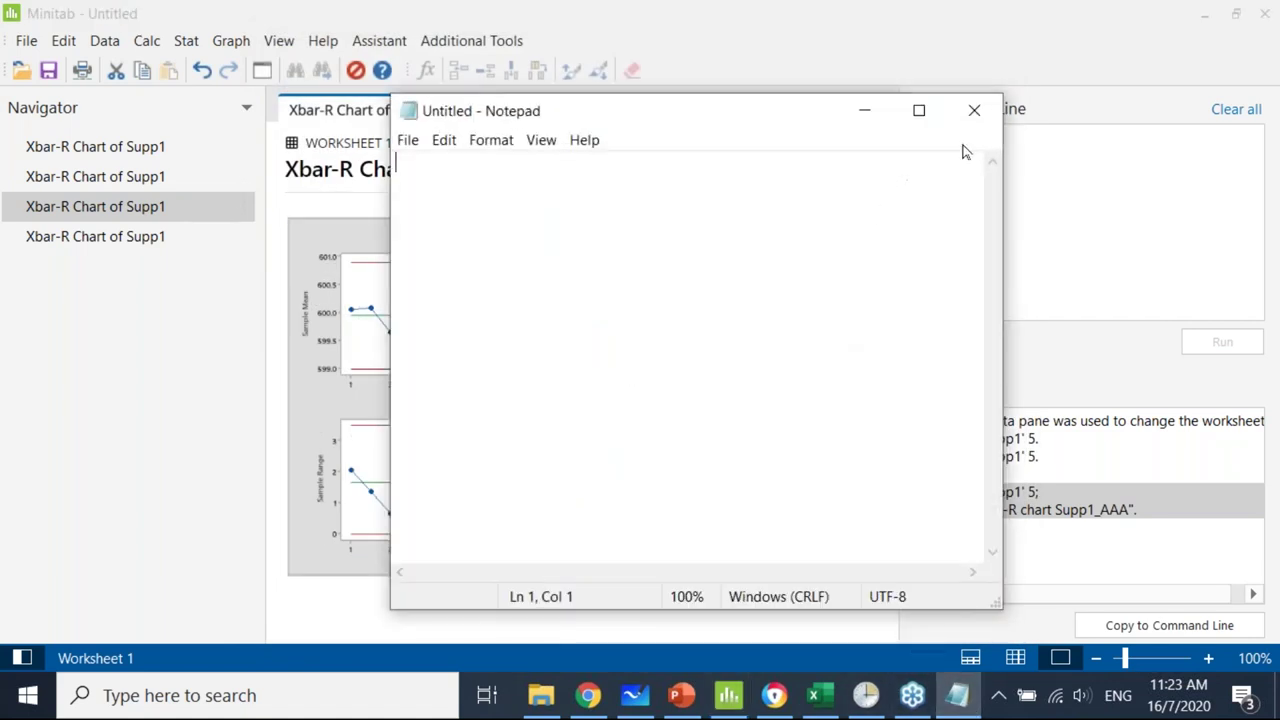
pyautogui.click(973, 110)
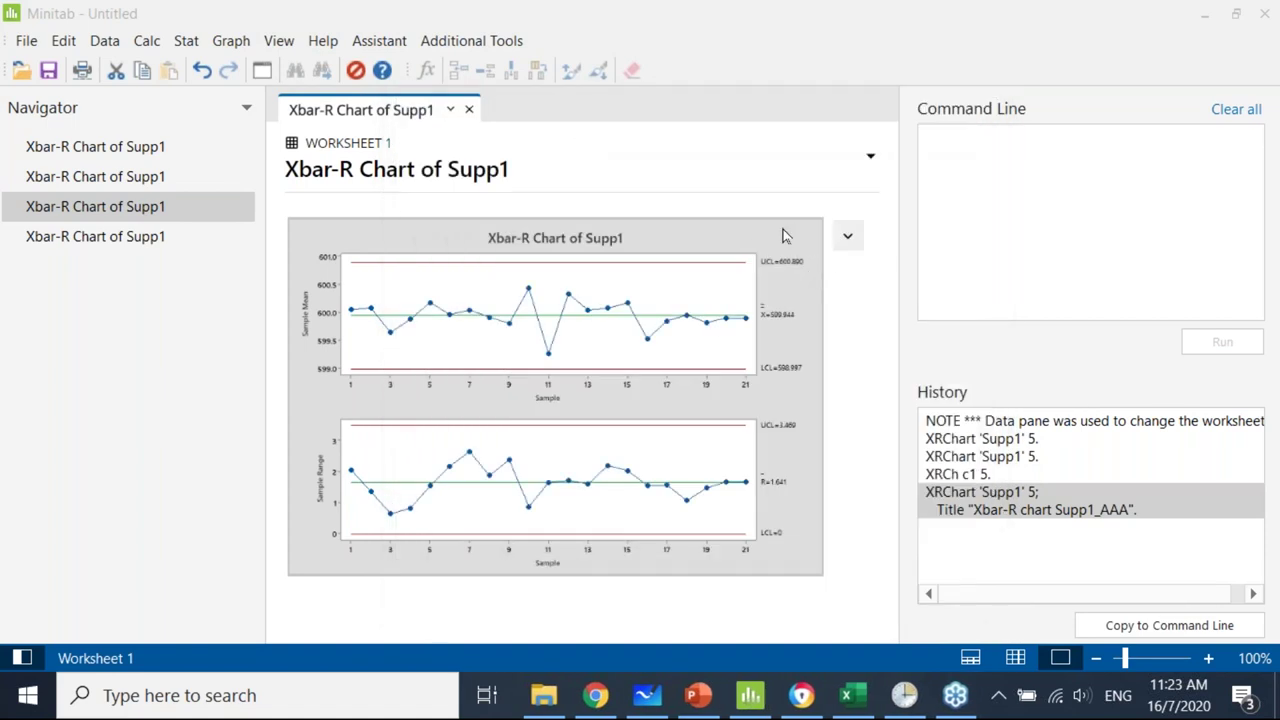
# Switch to the PowerPoint presentation, review the "Run Session commands" table on slide 12, highlight "Command Line dialog box", and return to Minitab.
pyautogui.click(697, 703)
pyautogui.click(158, 292)
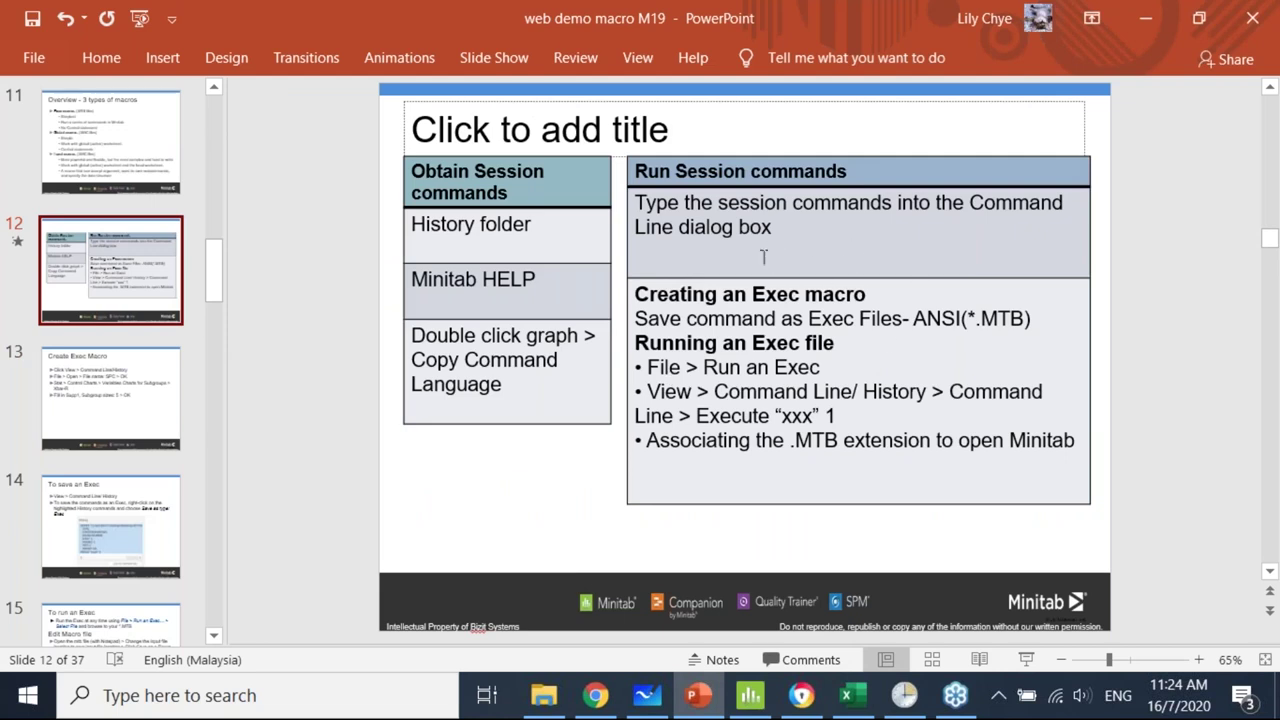
pyautogui.click(641, 206)
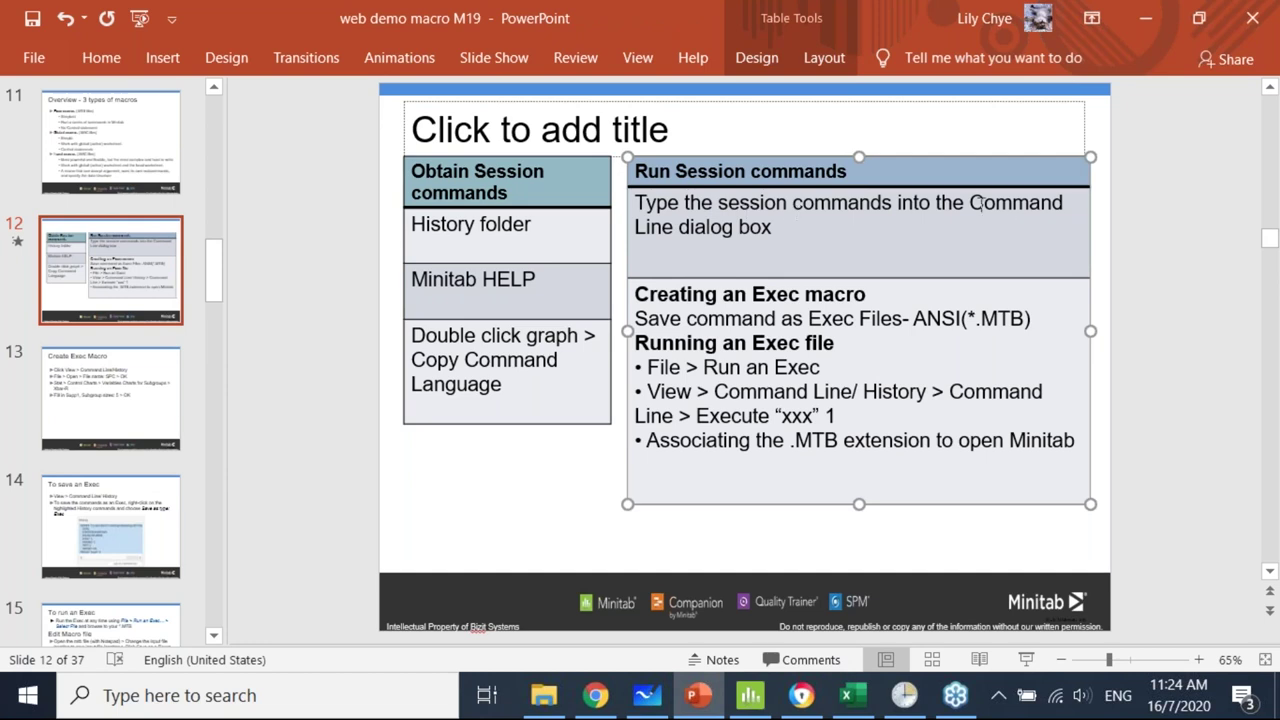
pyautogui.moveTo(968, 202); pyautogui.dragTo(1057, 234)
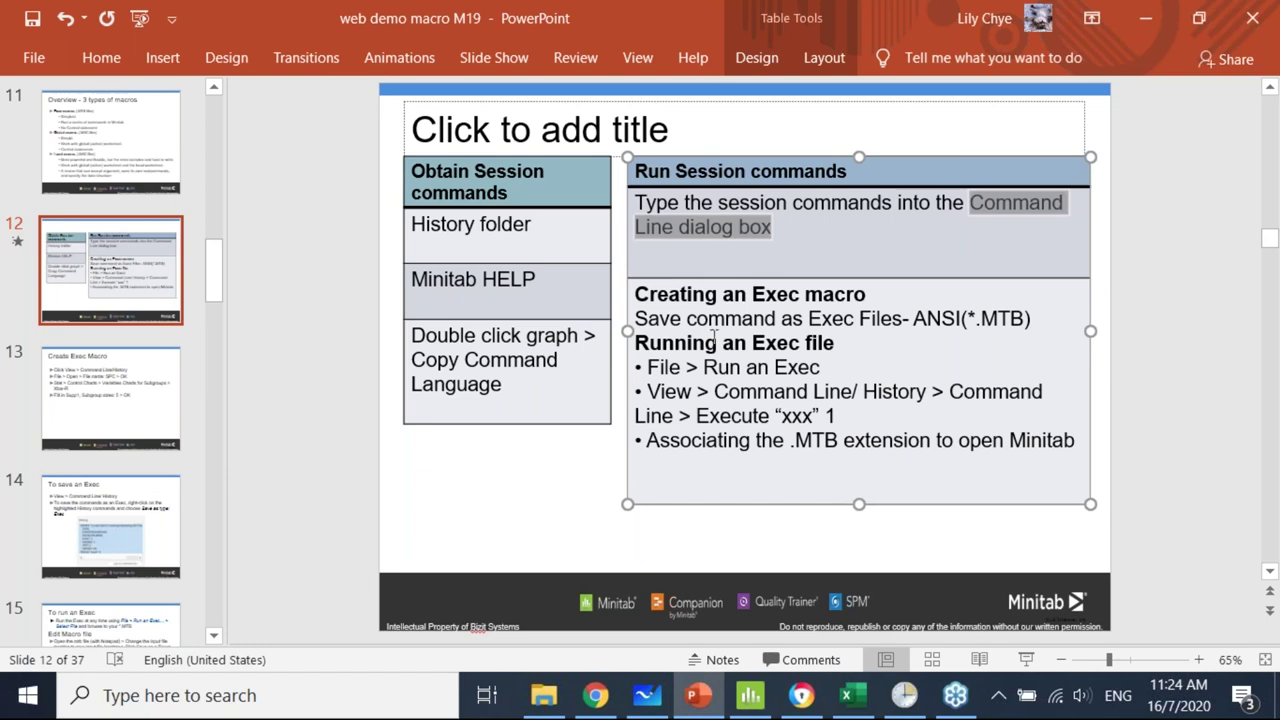
pyautogui.click(1130, 29)
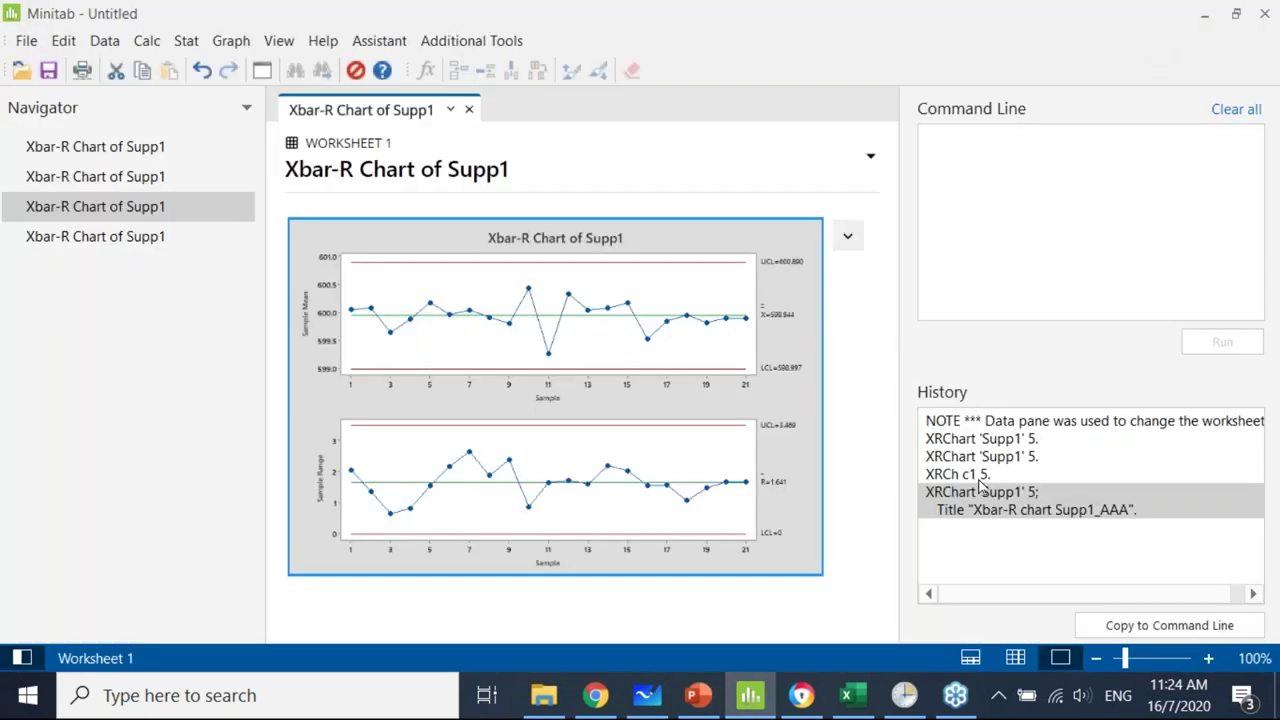
# Start a new project without saving the changes to the current one.
pyautogui.click(26, 40)
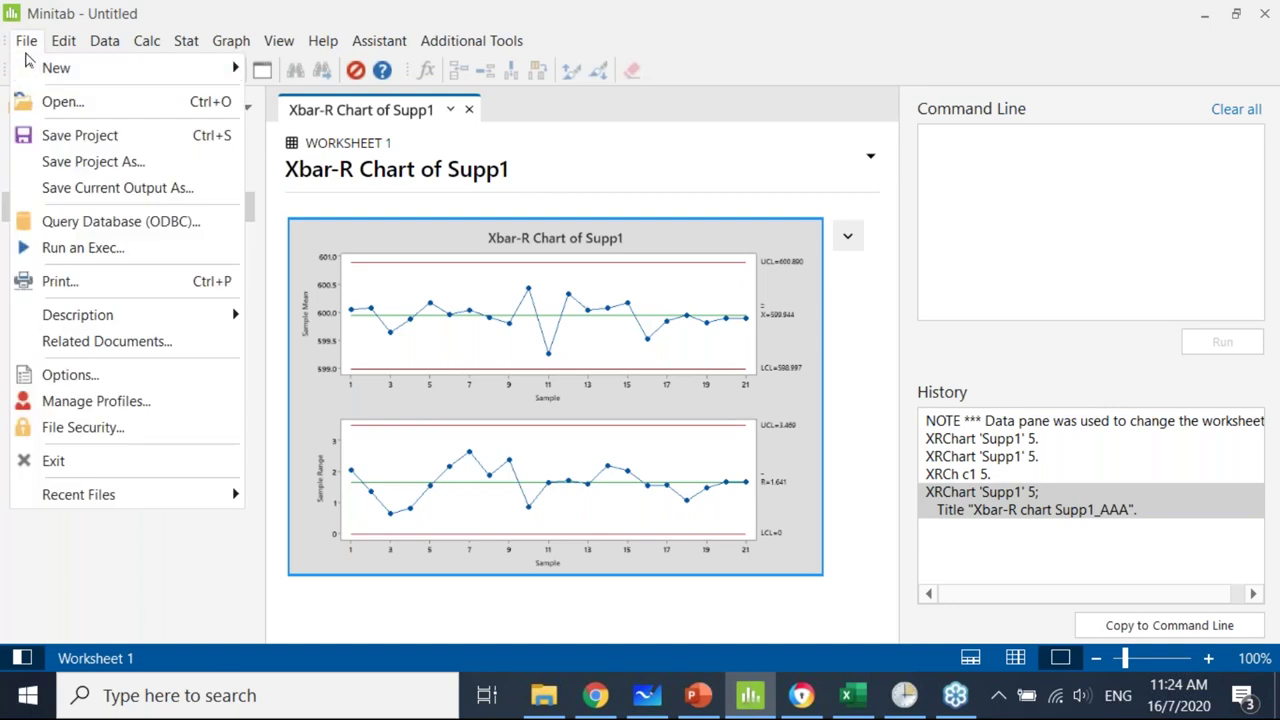
pyautogui.moveTo(30, 67)
pyautogui.click(300, 70)
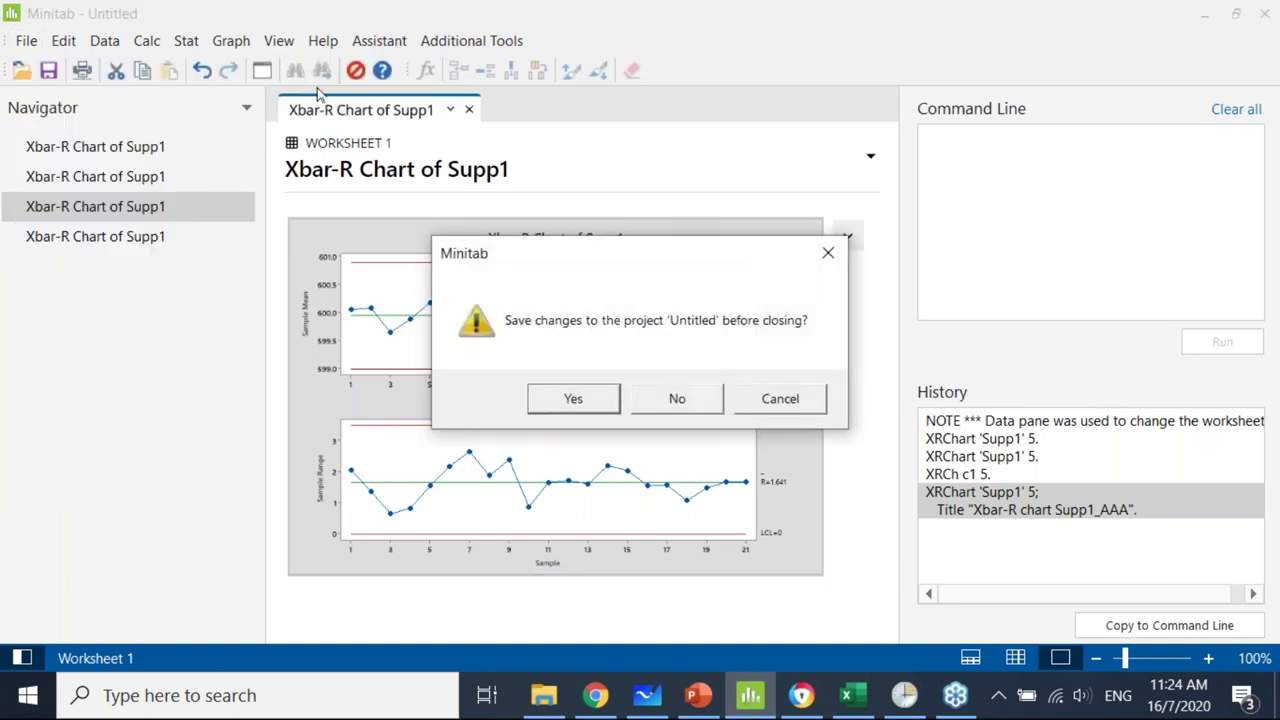
pyautogui.click(672, 404)
# Import the Excel file Book1.xlsx from the Web demo Minitab automation folder, using its column names and starting at row 1.
pyautogui.click(26, 40)
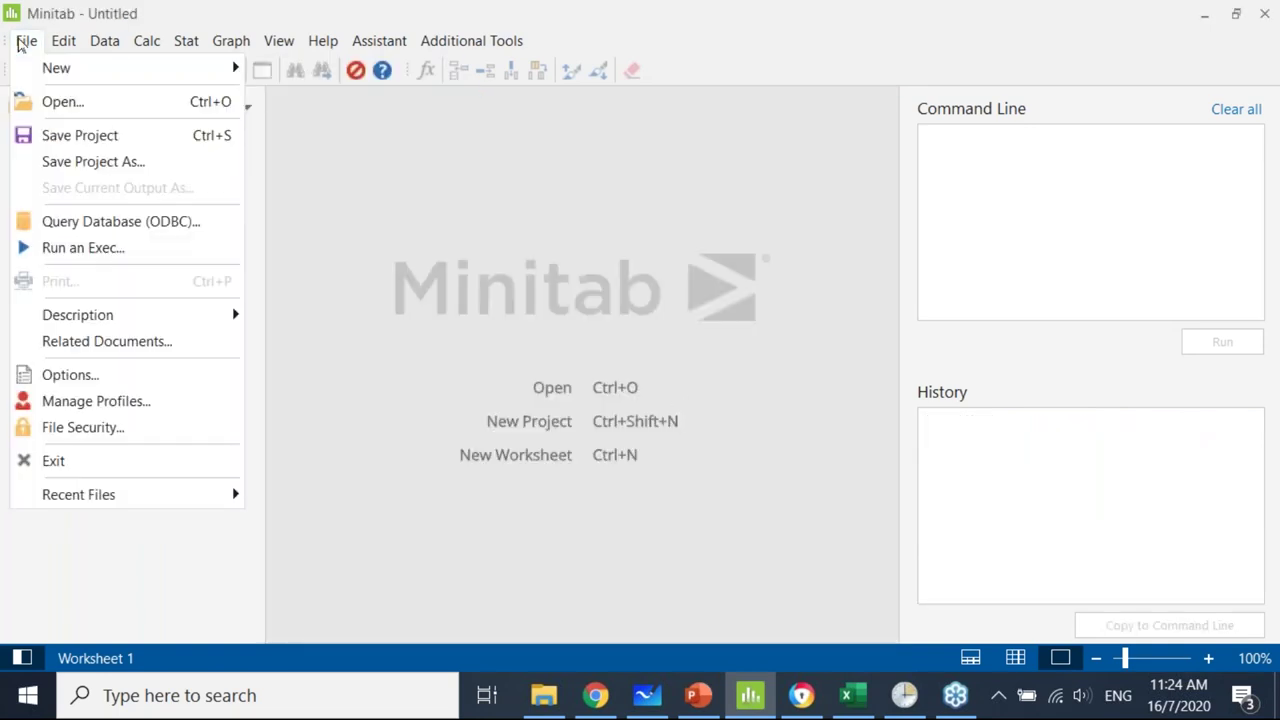
pyautogui.moveTo(22, 70)
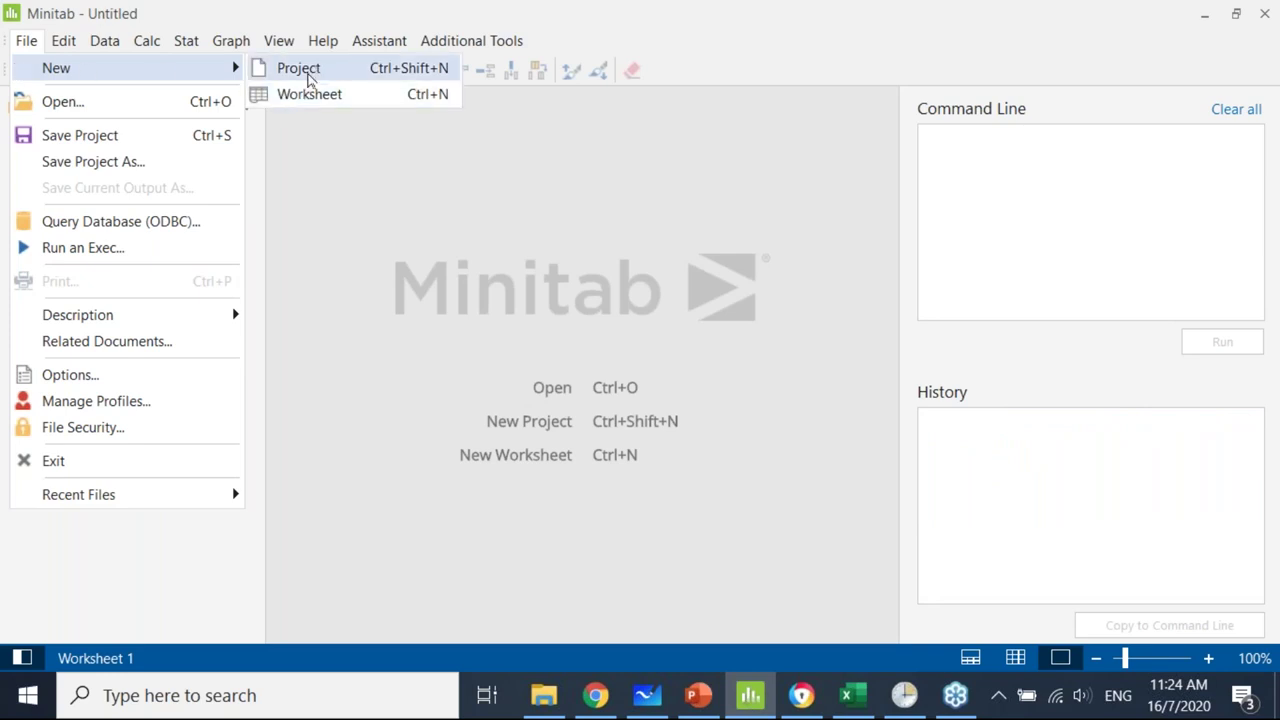
pyautogui.click(30, 42)
pyautogui.click(30, 42)
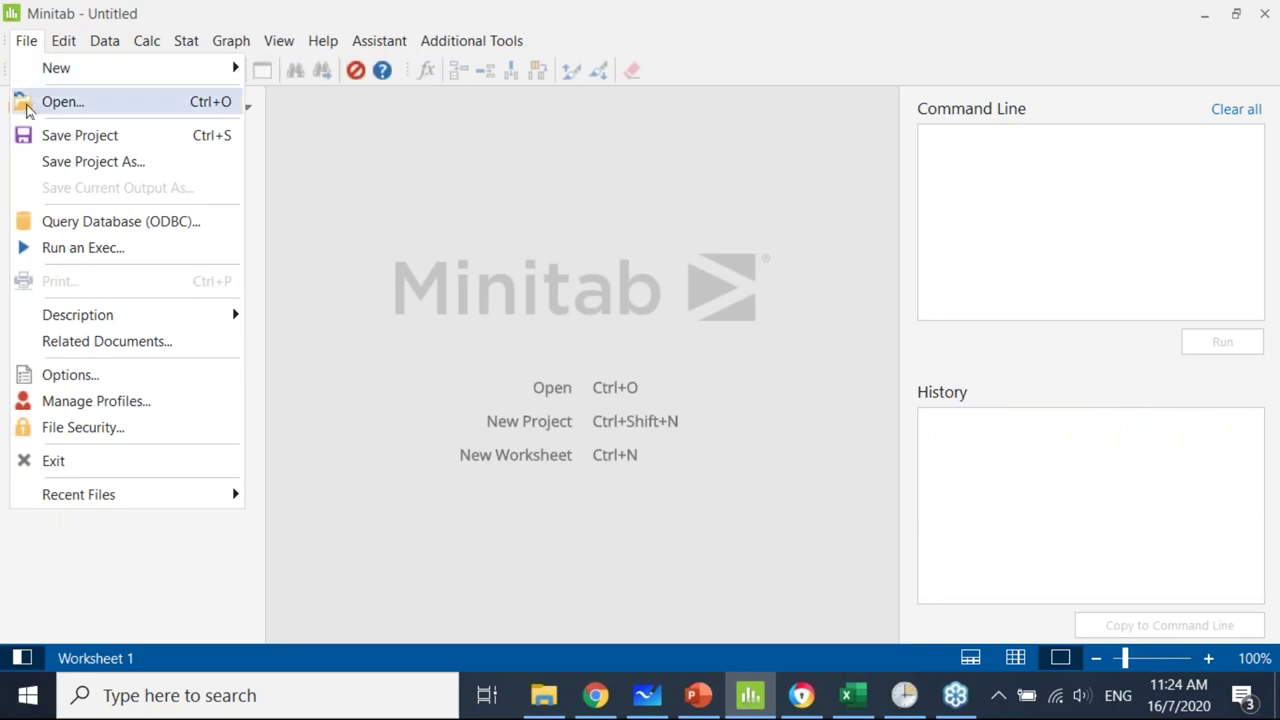
pyautogui.hotkey('ctrl', 'o')
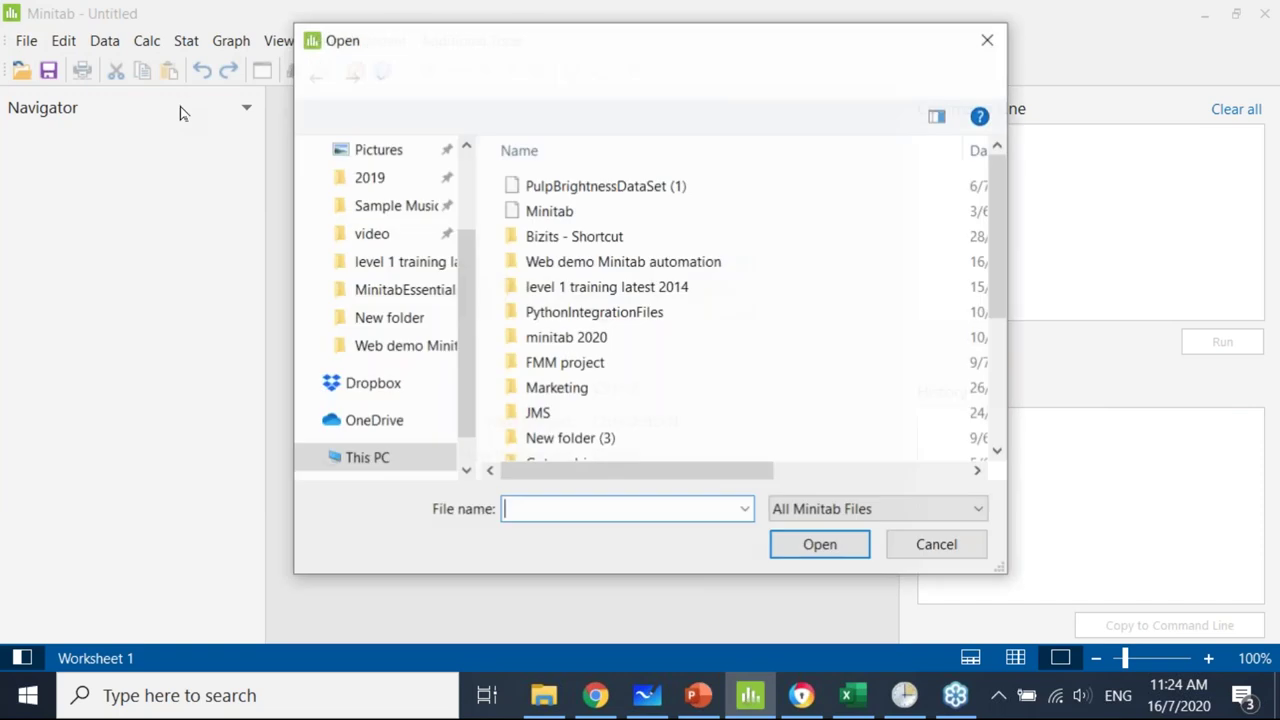
pyautogui.doubleClick(652, 262)
pyautogui.click(538, 189)
pyautogui.doubleClick(540, 187)
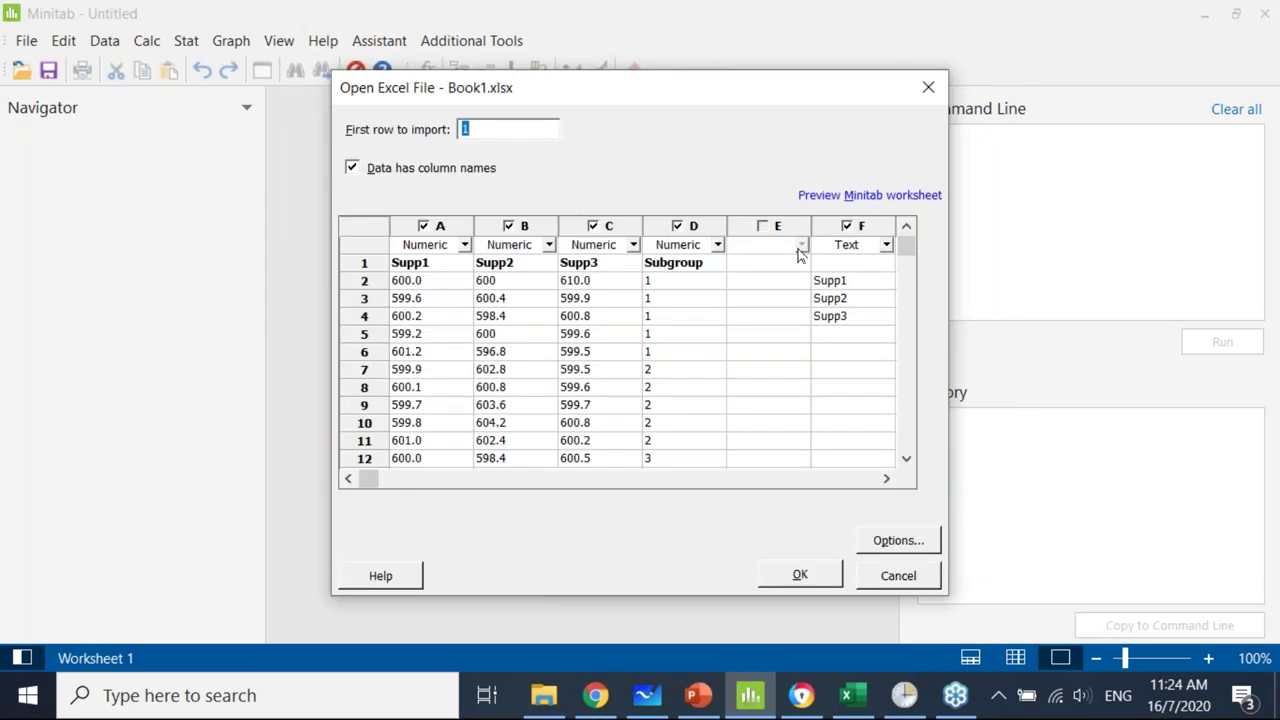
pyautogui.click(850, 230)
pyautogui.click(801, 576)
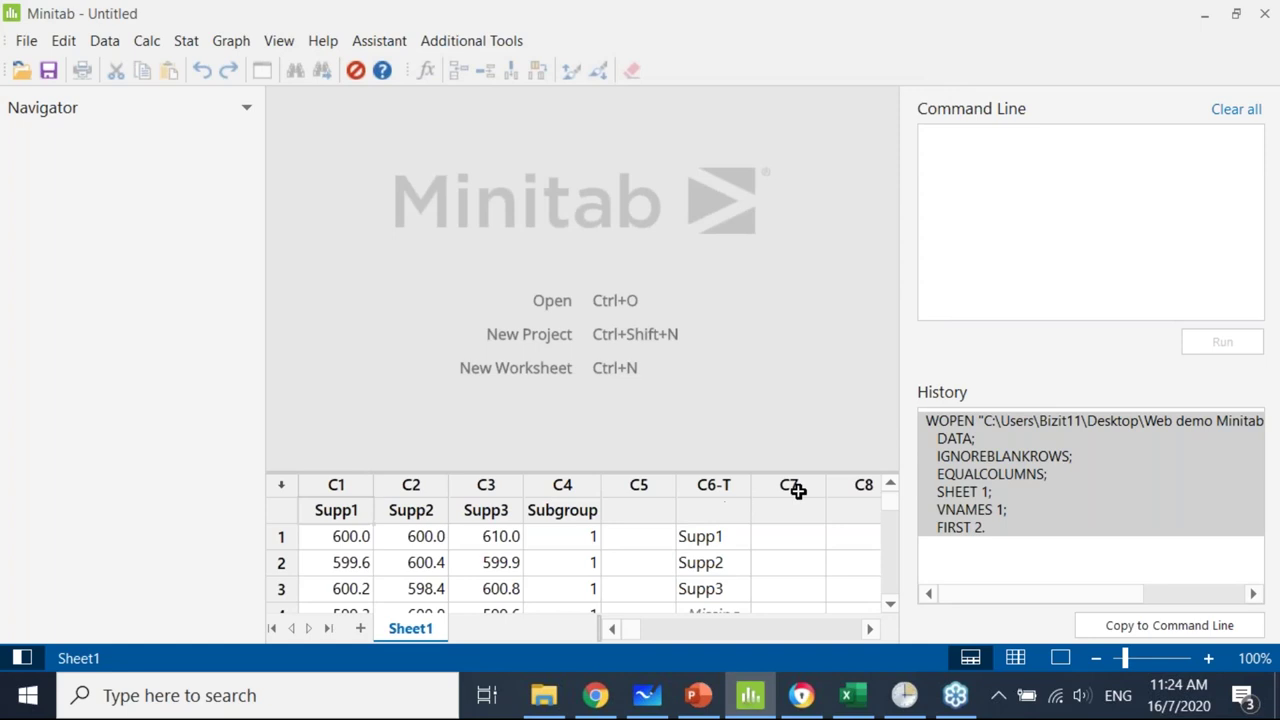
# Create an Xbar-R control chart of column c1 with a subgroup size of 5.
pyautogui.click(986, 433)
pyautogui.click(186, 41)
pyautogui.moveTo(214, 173)
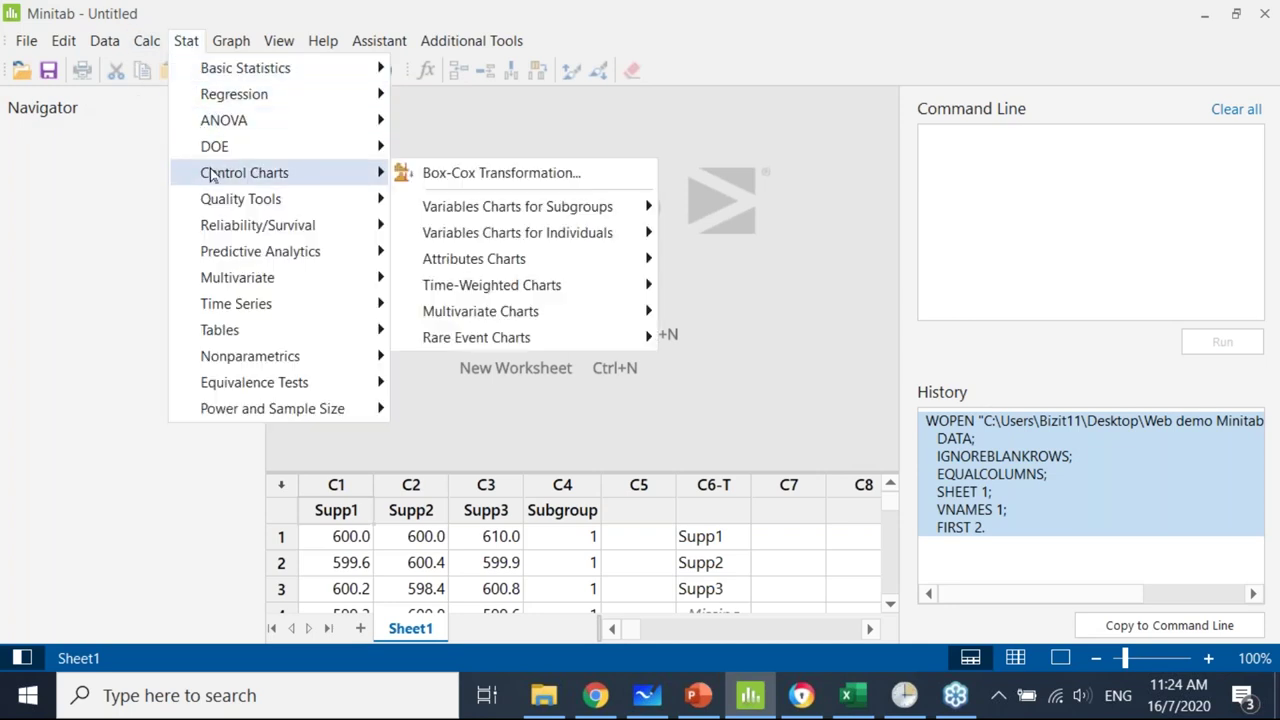
pyautogui.moveTo(596, 206)
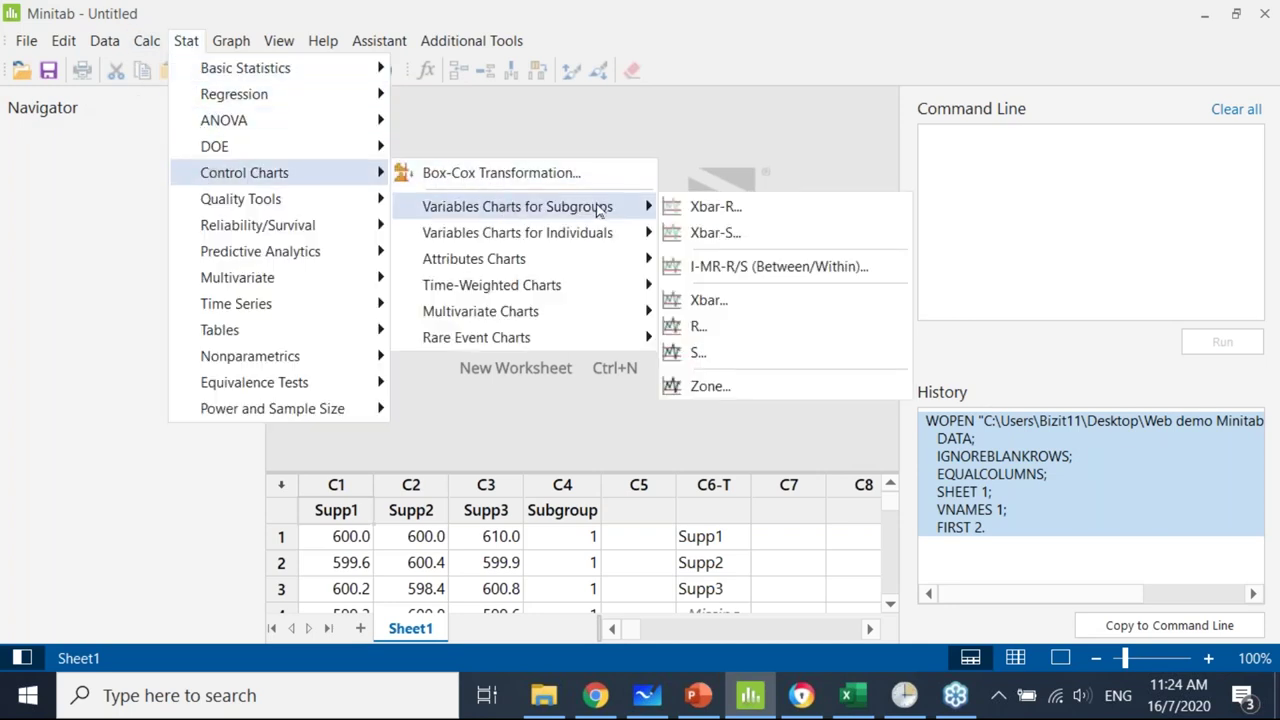
pyautogui.click(706, 207)
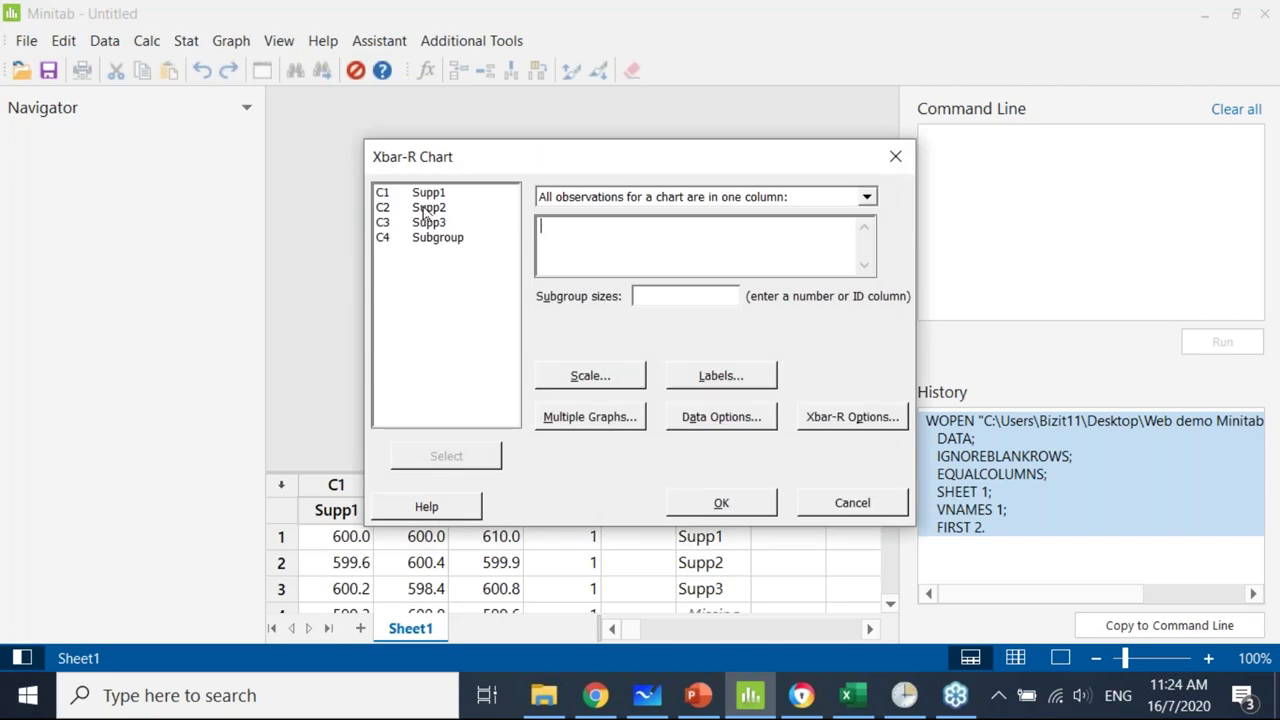
pyautogui.write('c1')
pyautogui.click(717, 503)
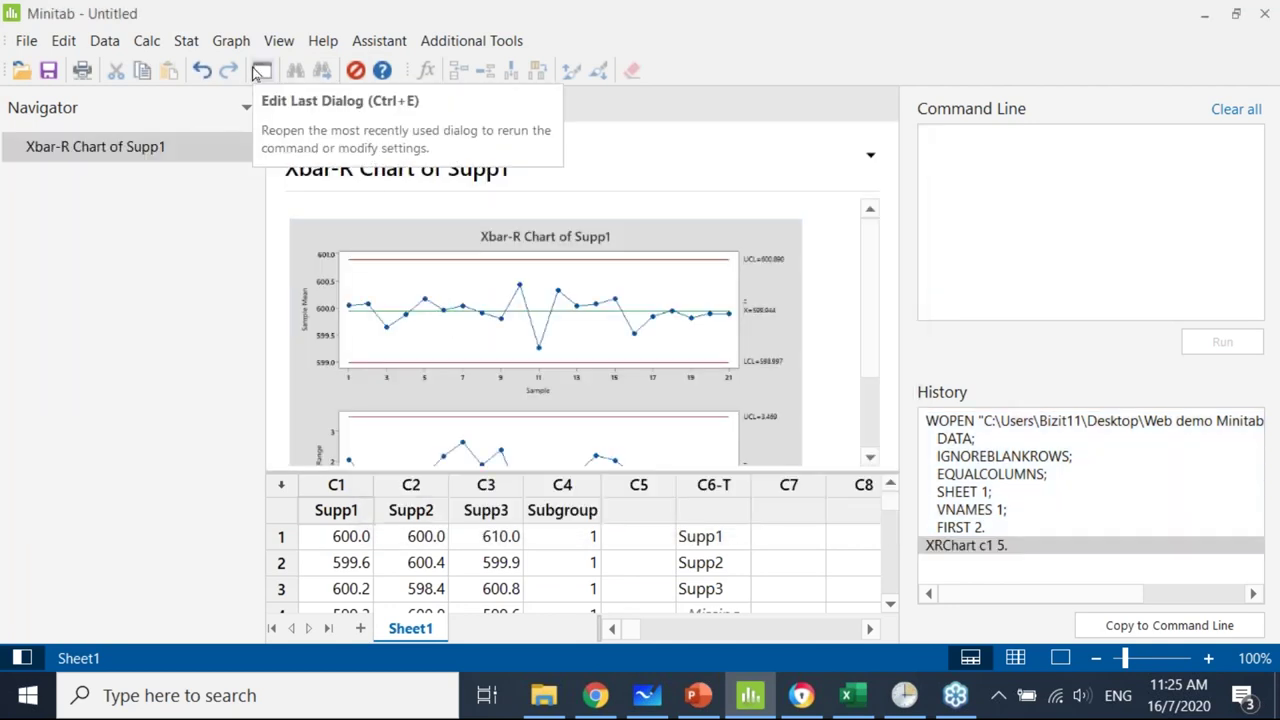
# Rerun the Xbar-R chart for column c2 and for column c3, keeping the subgroup size of 5.
pyautogui.click(256, 74)
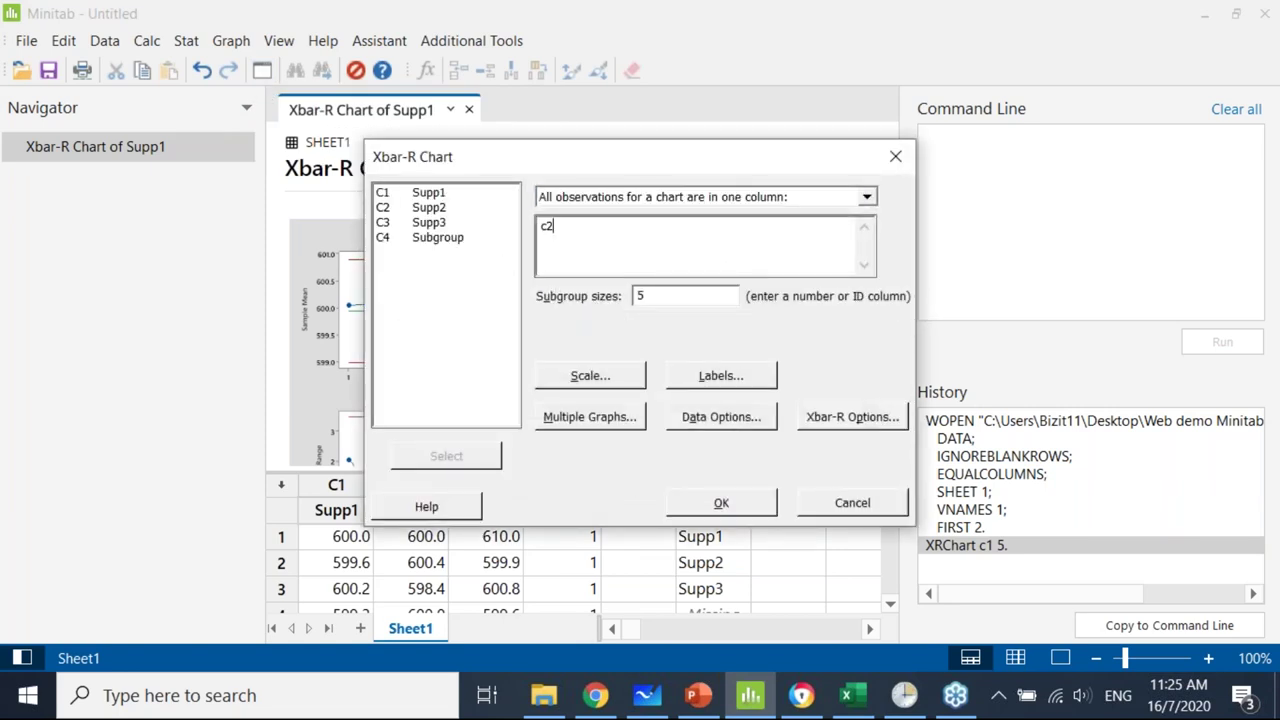
pyautogui.click(705, 500)
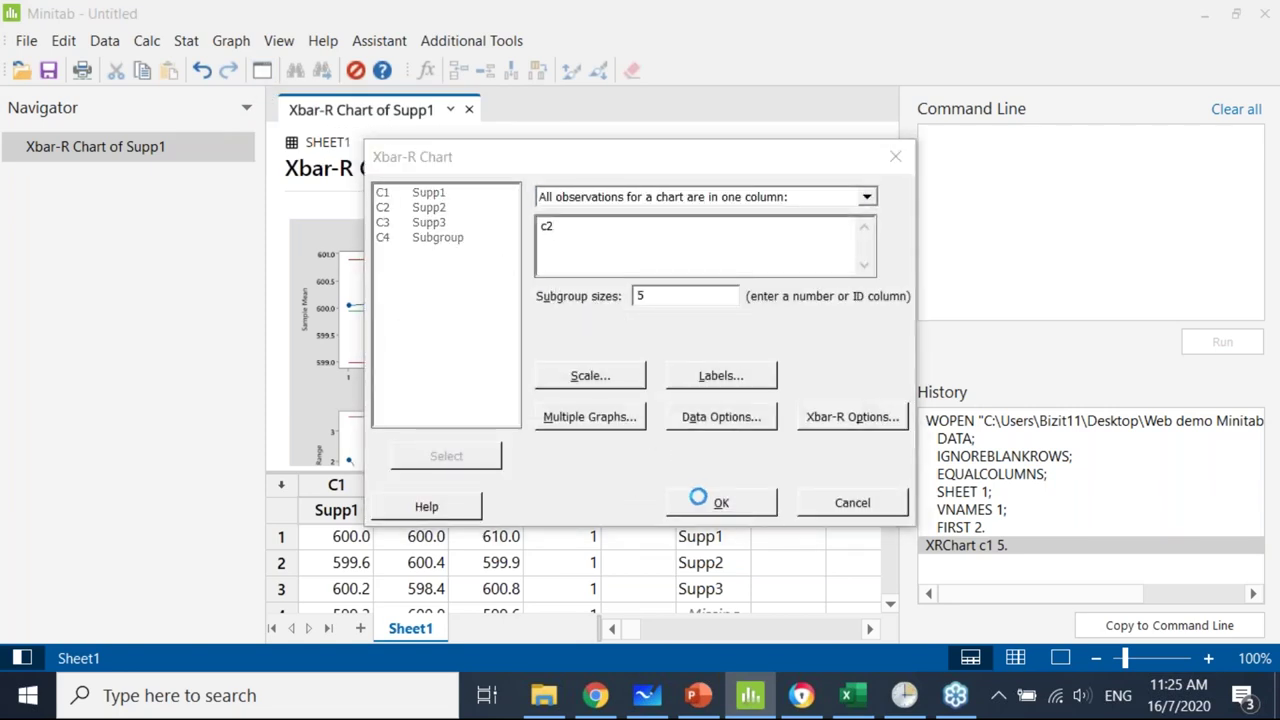
pyautogui.click(260, 73)
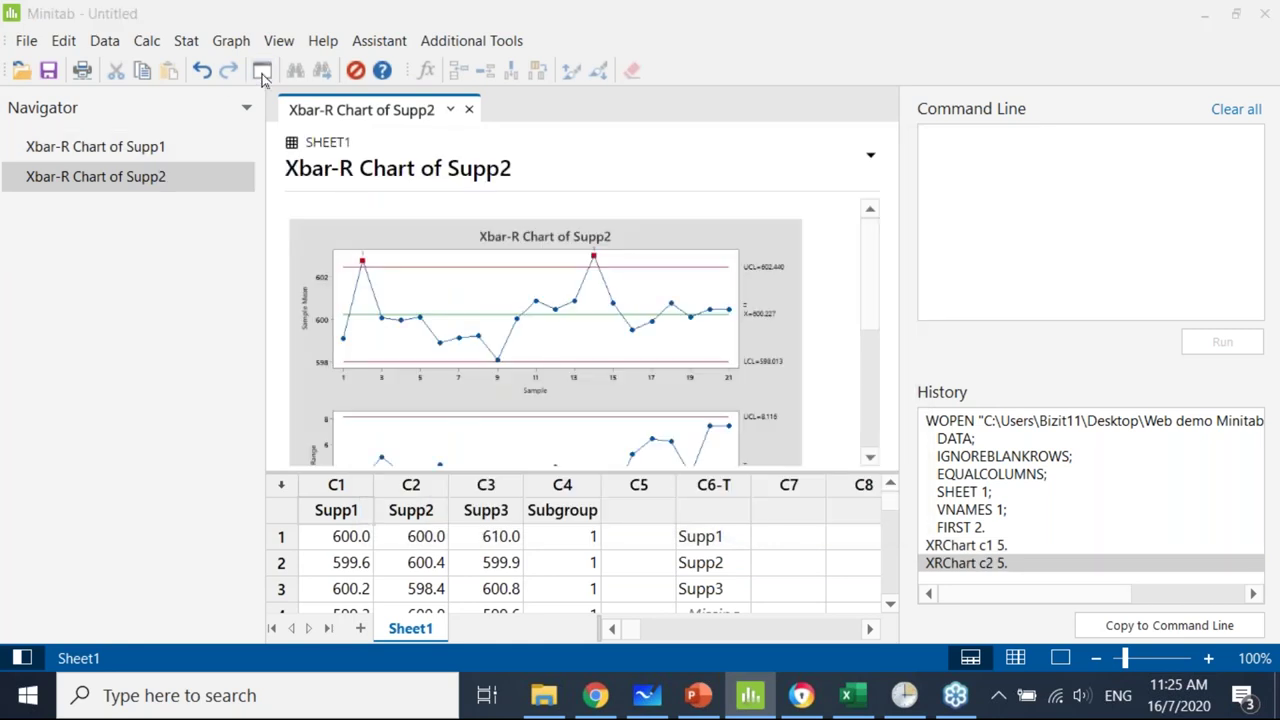
pyautogui.click(602, 232)
pyautogui.press('BackSpace')
pyautogui.write('3')
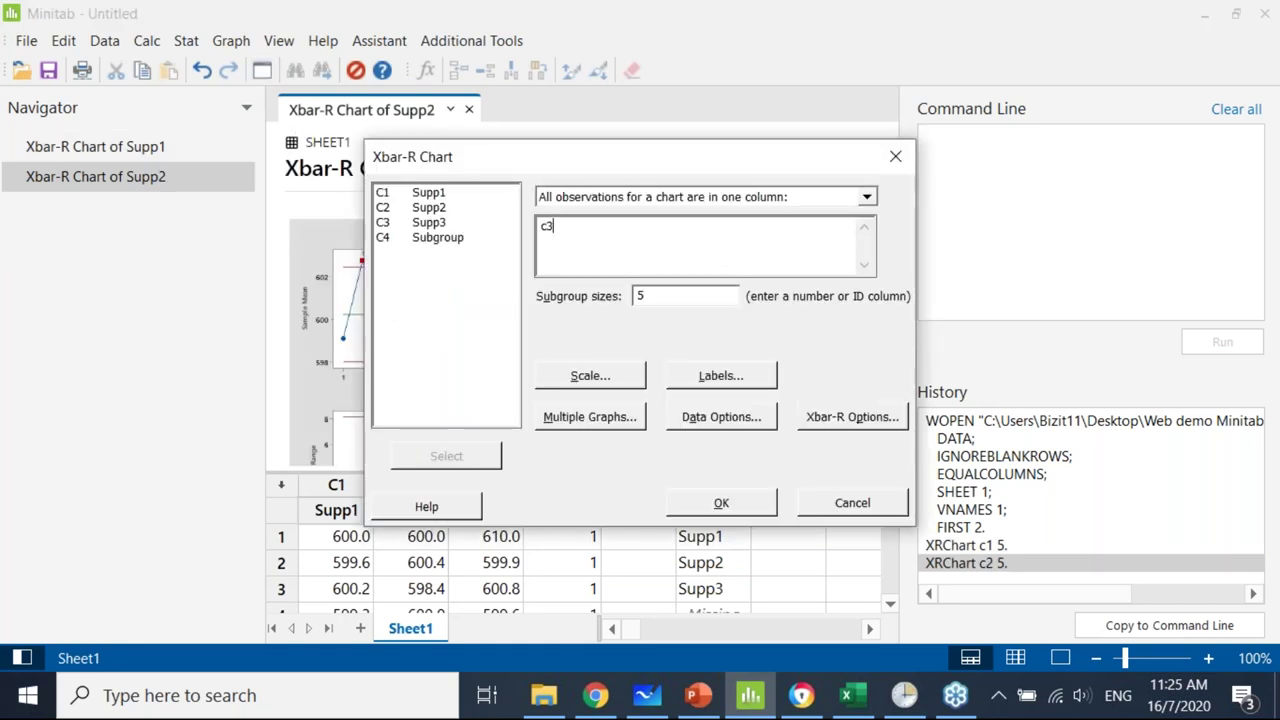
pyautogui.click(740, 500)
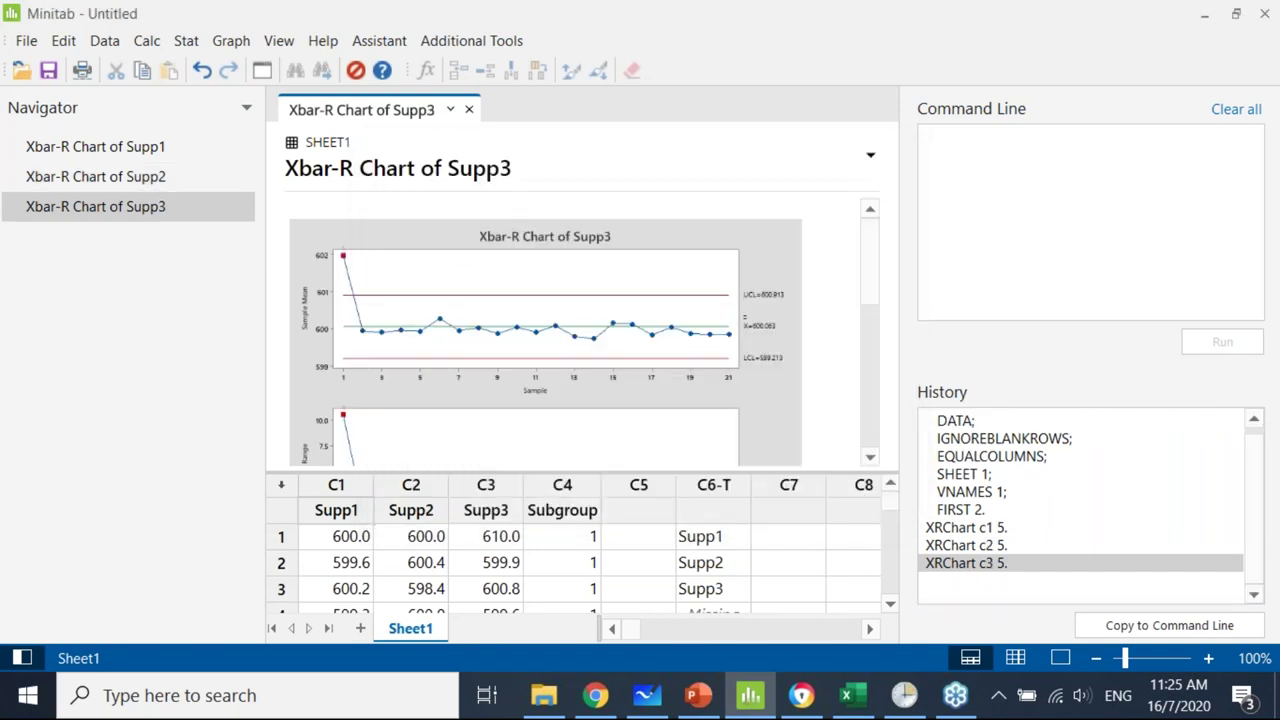
pyautogui.scroll(1, 975, 503)
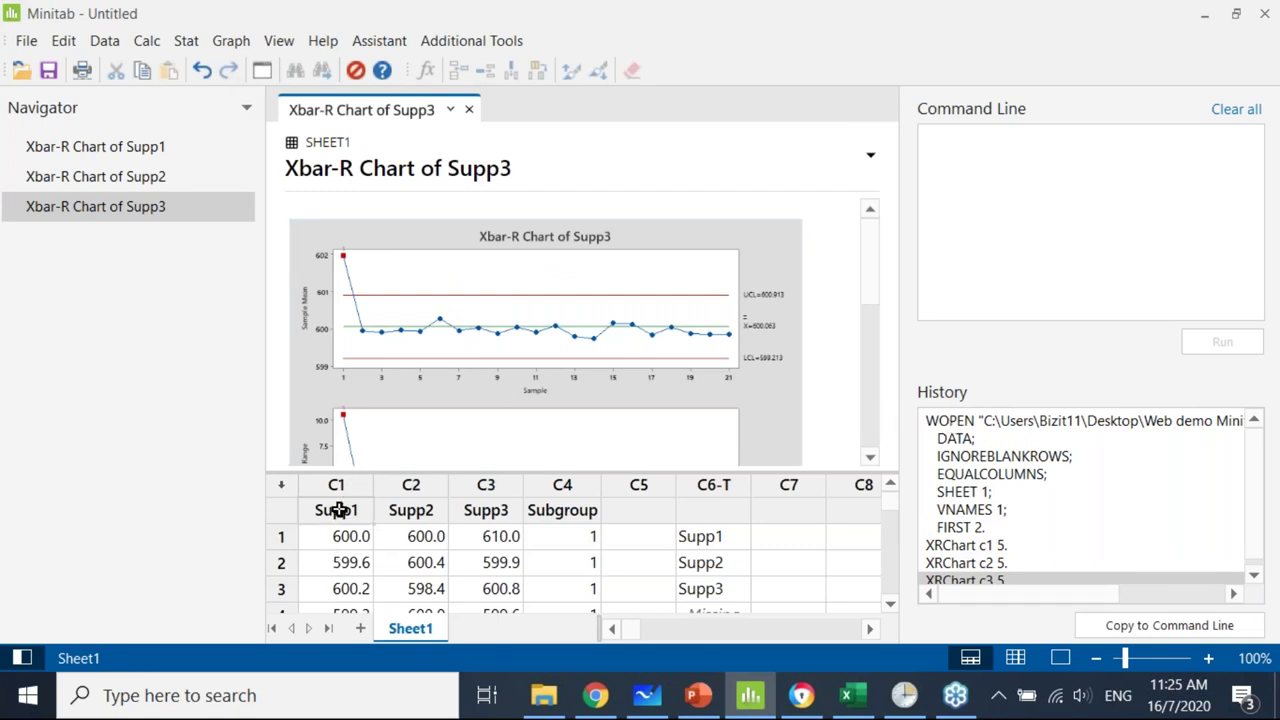
pyautogui.click(1042, 421)
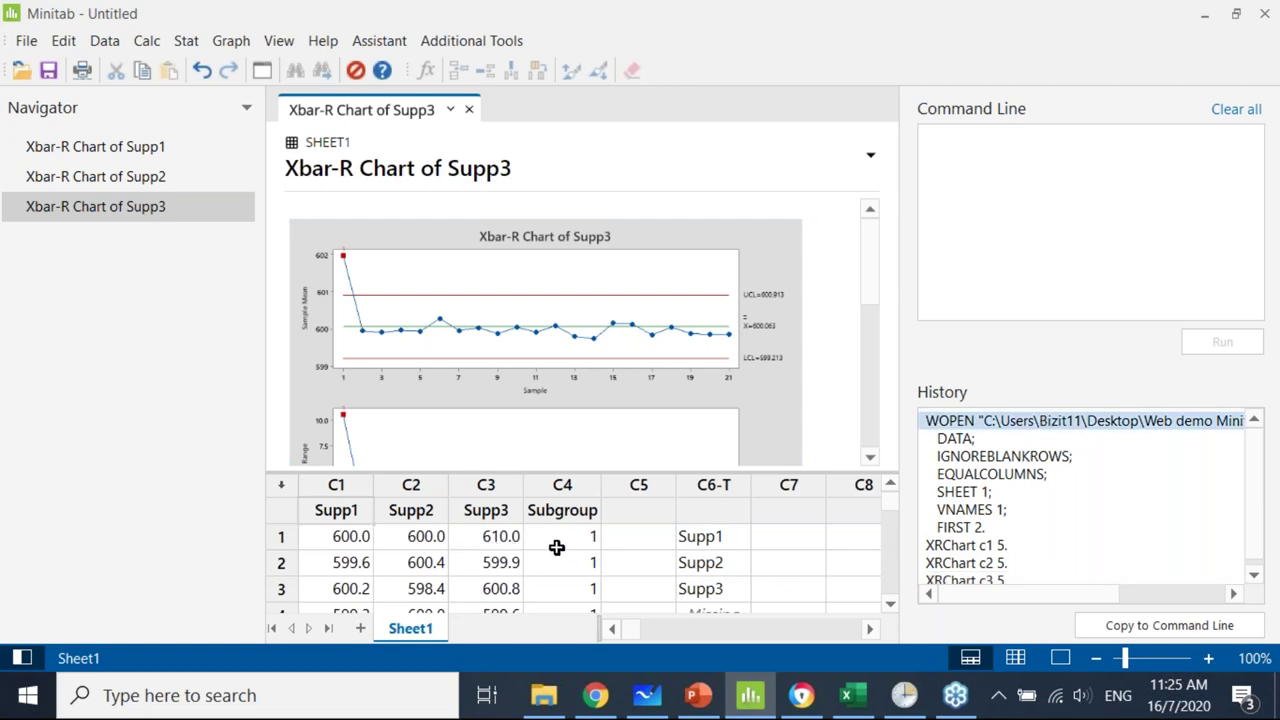
pyautogui.click(197, 42)
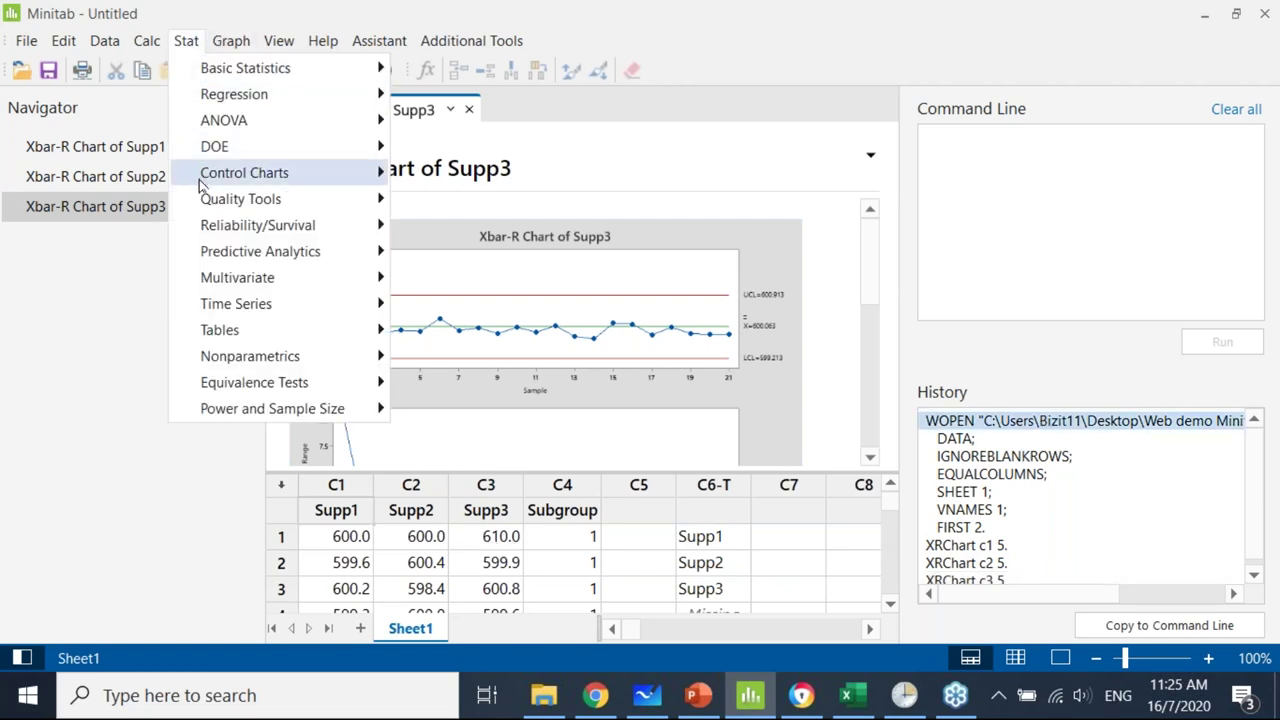
pyautogui.moveTo(204, 178)
pyautogui.moveTo(462, 208)
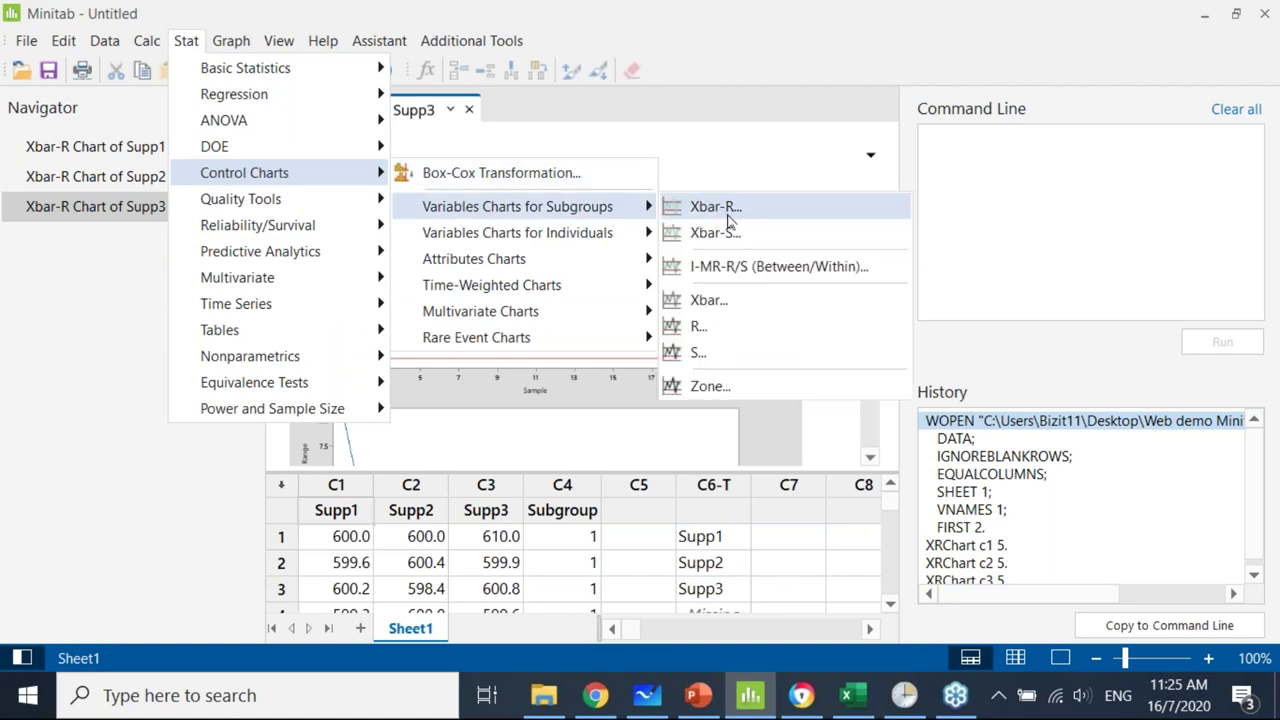
pyautogui.click(727, 210)
pyautogui.click(828, 505)
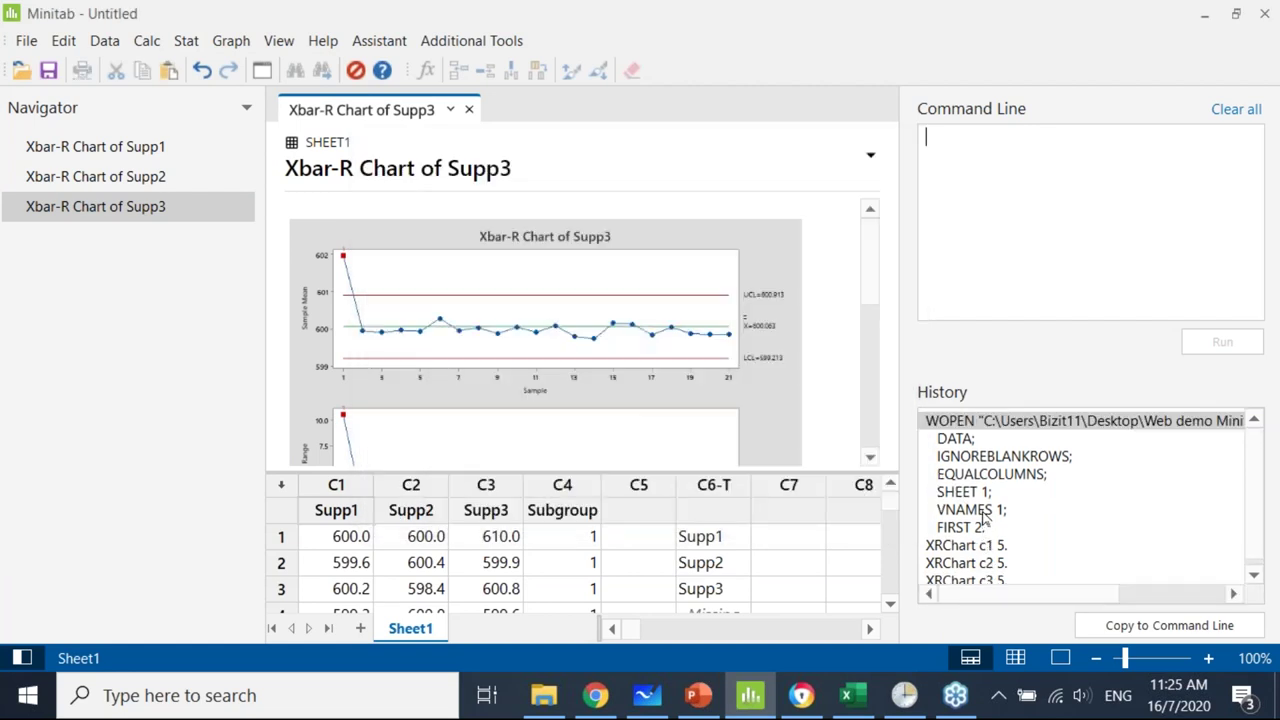
# Select all recorded commands in the history, from the WOPEN command through XRChart c3 5.
pyautogui.click(970, 424)
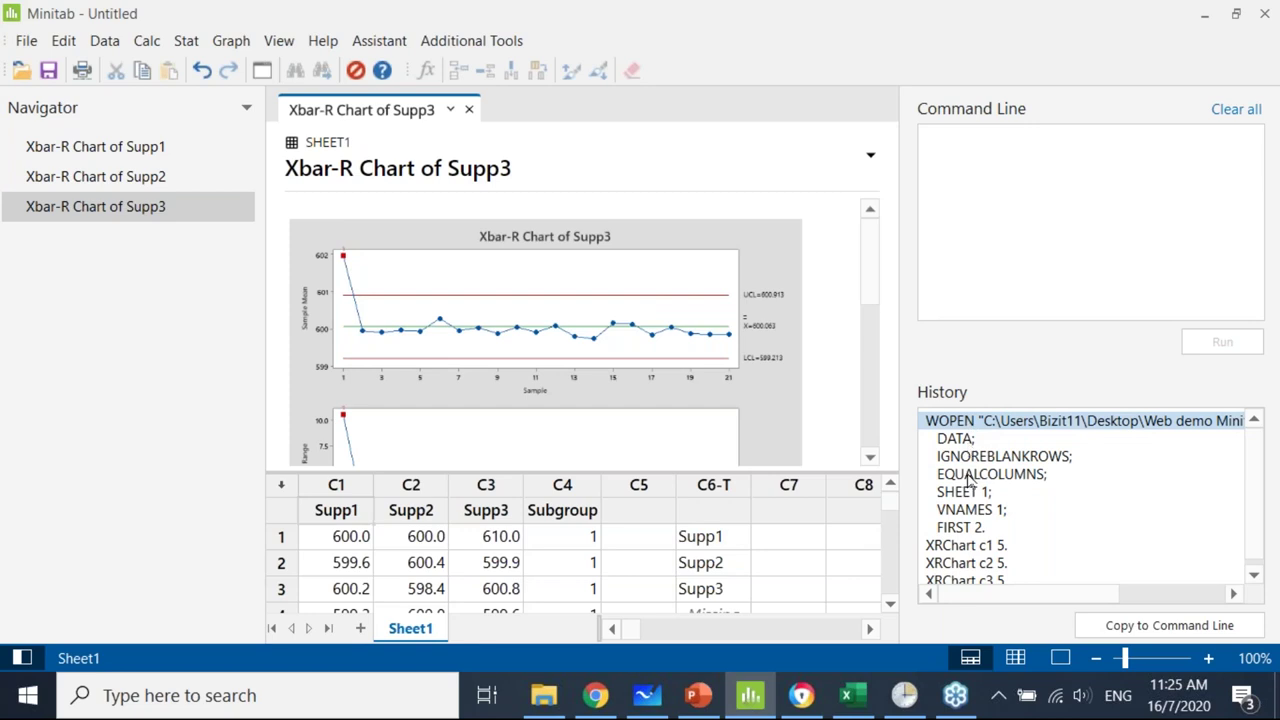
pyautogui.scroll(-1, 975, 505)
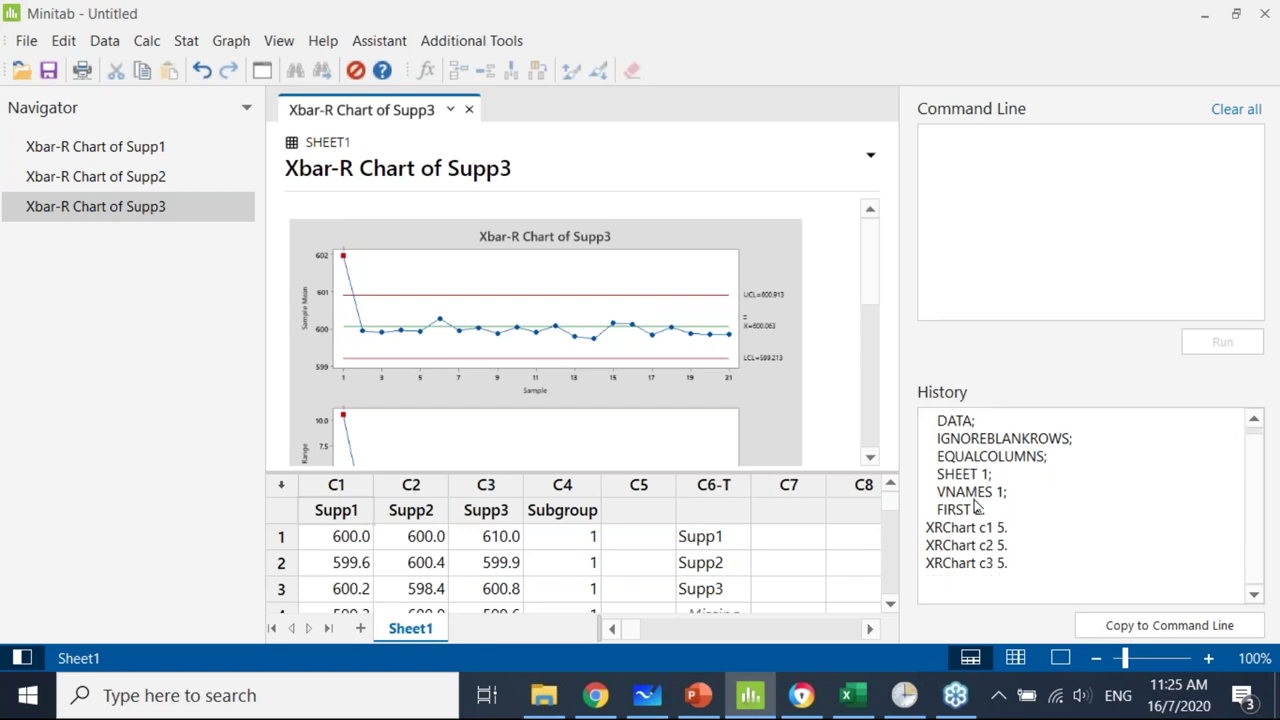
pyautogui.keyDown('shift'); pyautogui.click(968, 565); pyautogui.keyUp('shift')
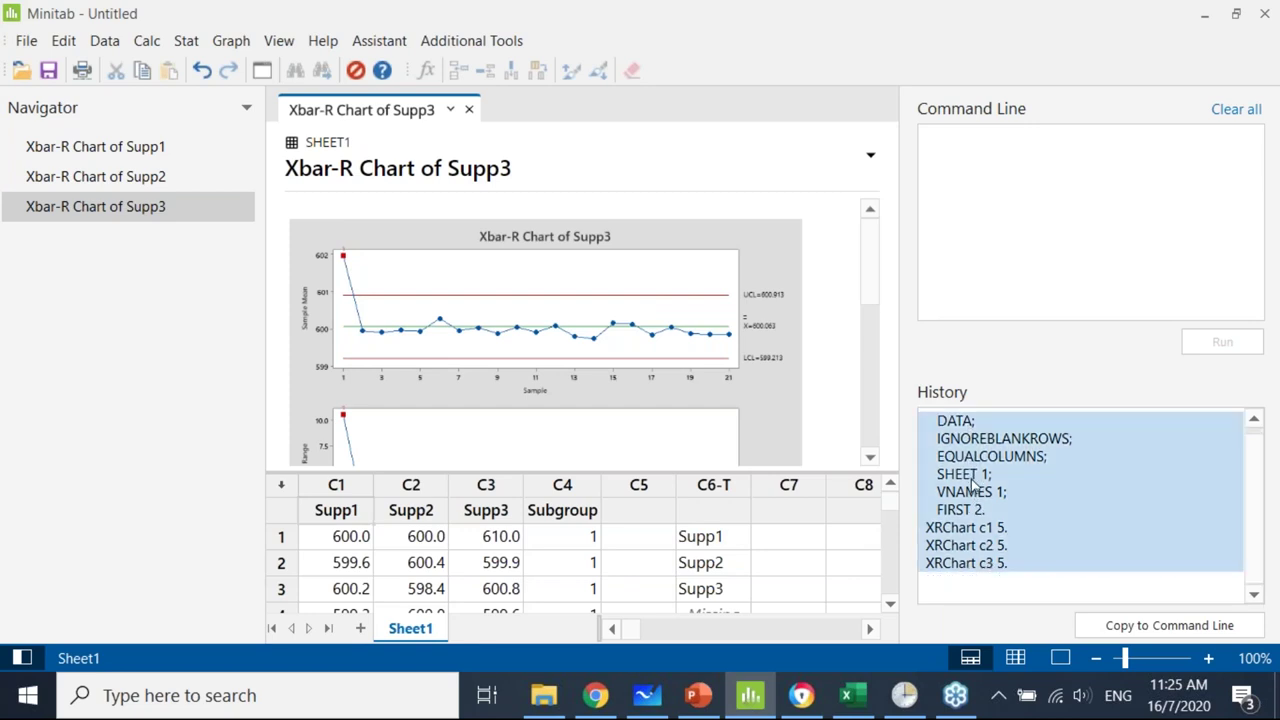
pyautogui.scroll(1, 978, 485)
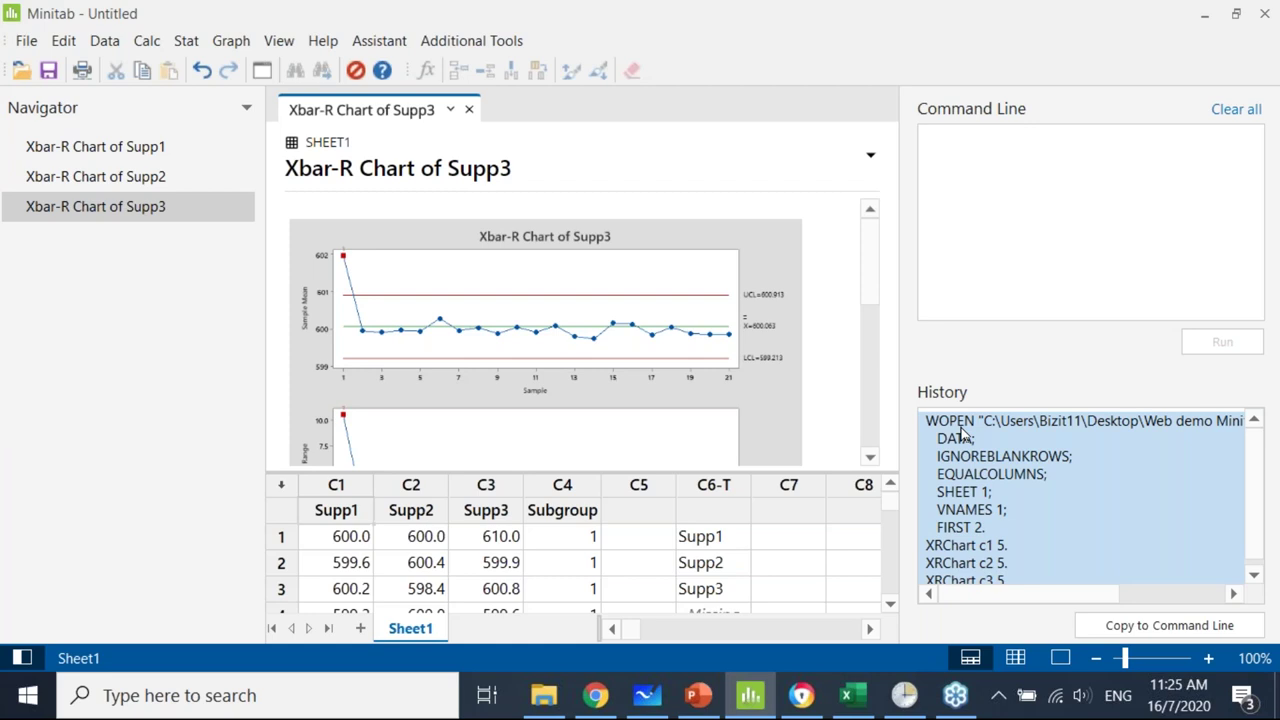
# Save the selected history as an Exec file named SPC0716 in the Desktop folder Web demo Minitab automation.
pyautogui.rightClick(962, 432)
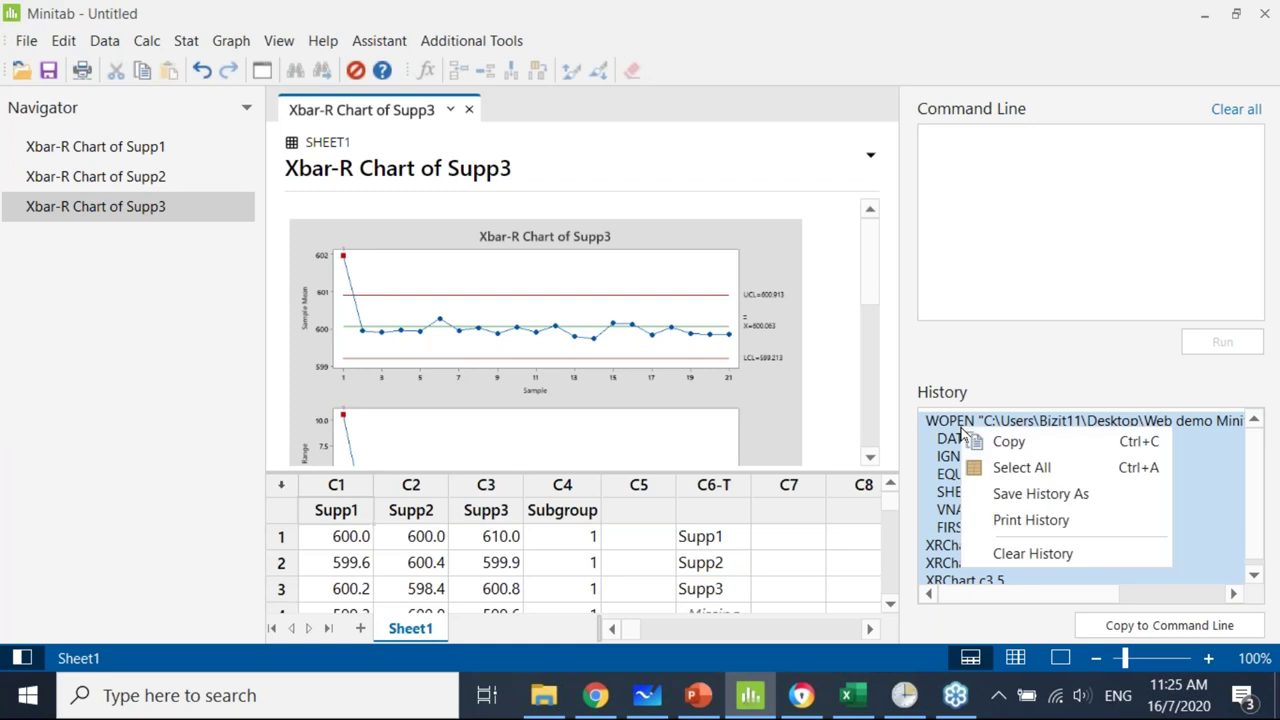
pyautogui.click(1029, 507)
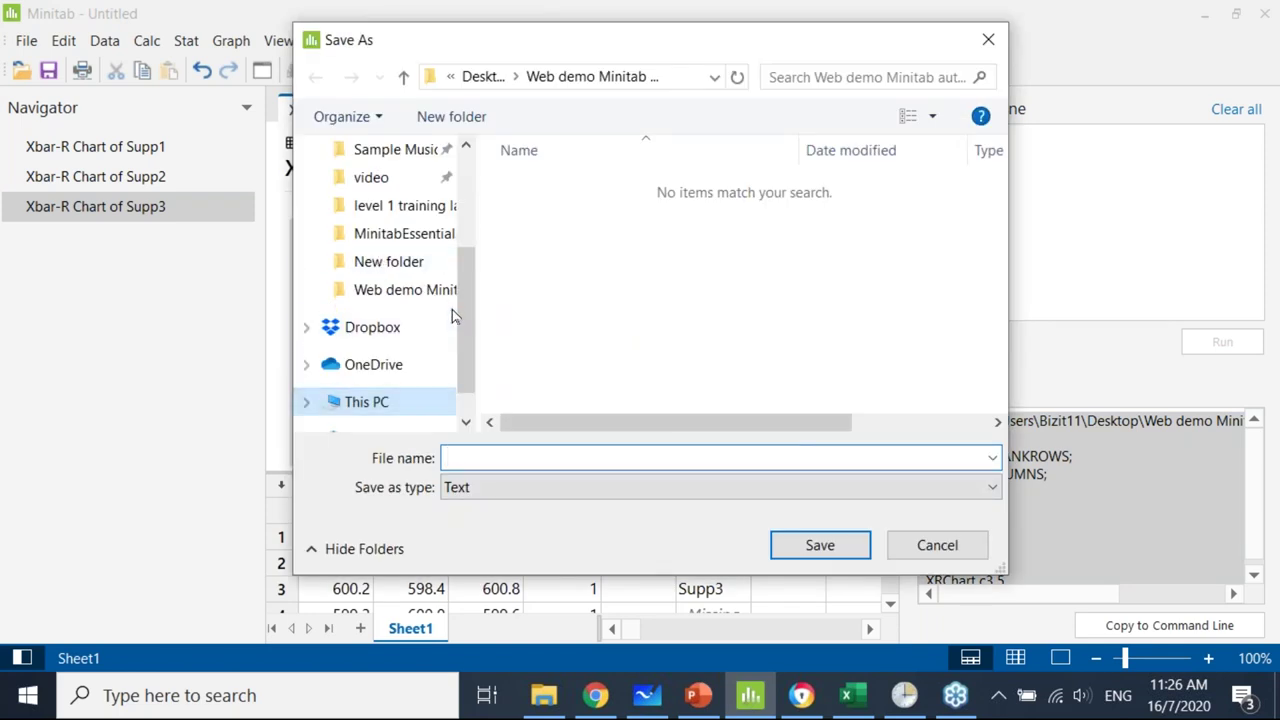
pyautogui.moveTo(465, 299); pyautogui.dragTo(446, 212)
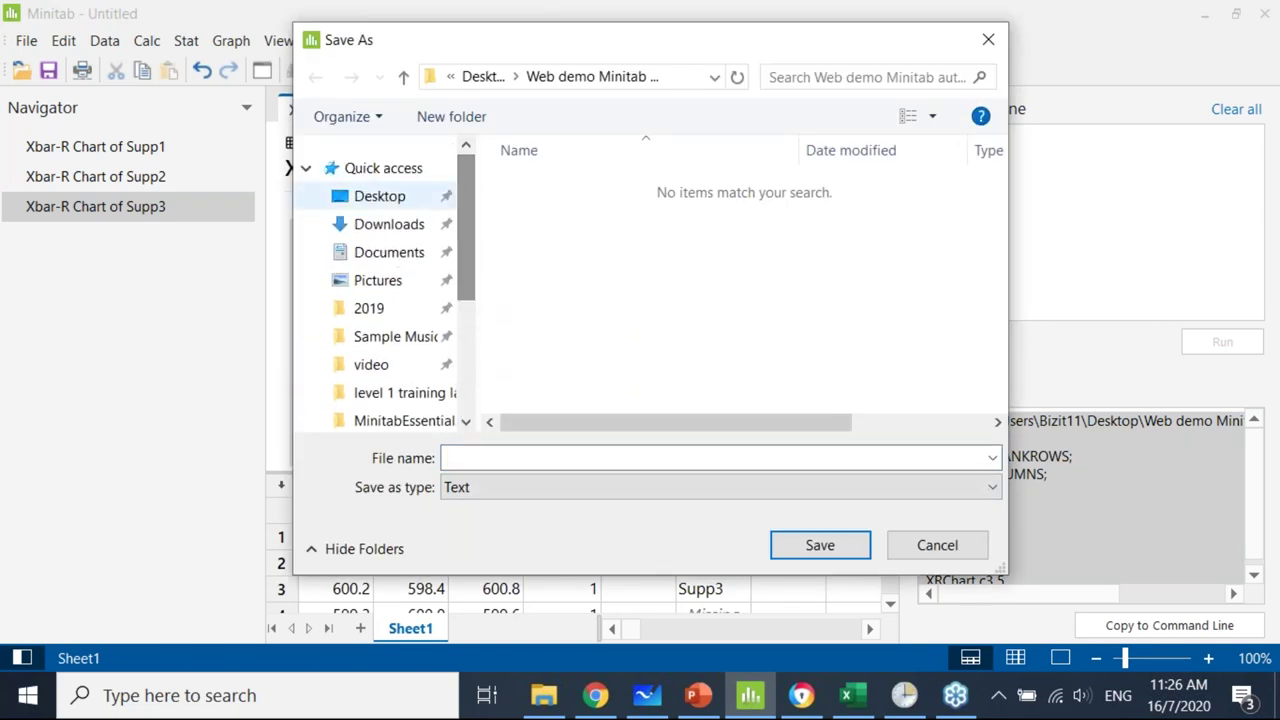
pyautogui.click(366, 196)
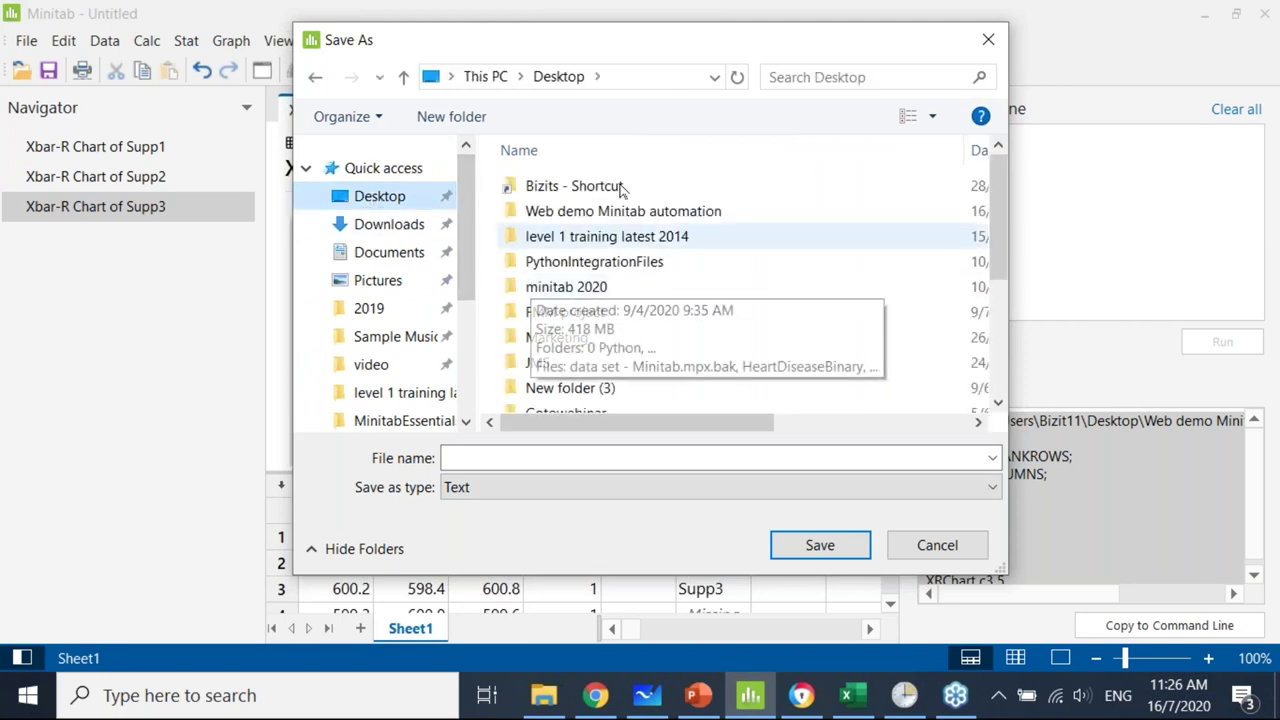
pyautogui.doubleClick(645, 211)
pyautogui.click(471, 490)
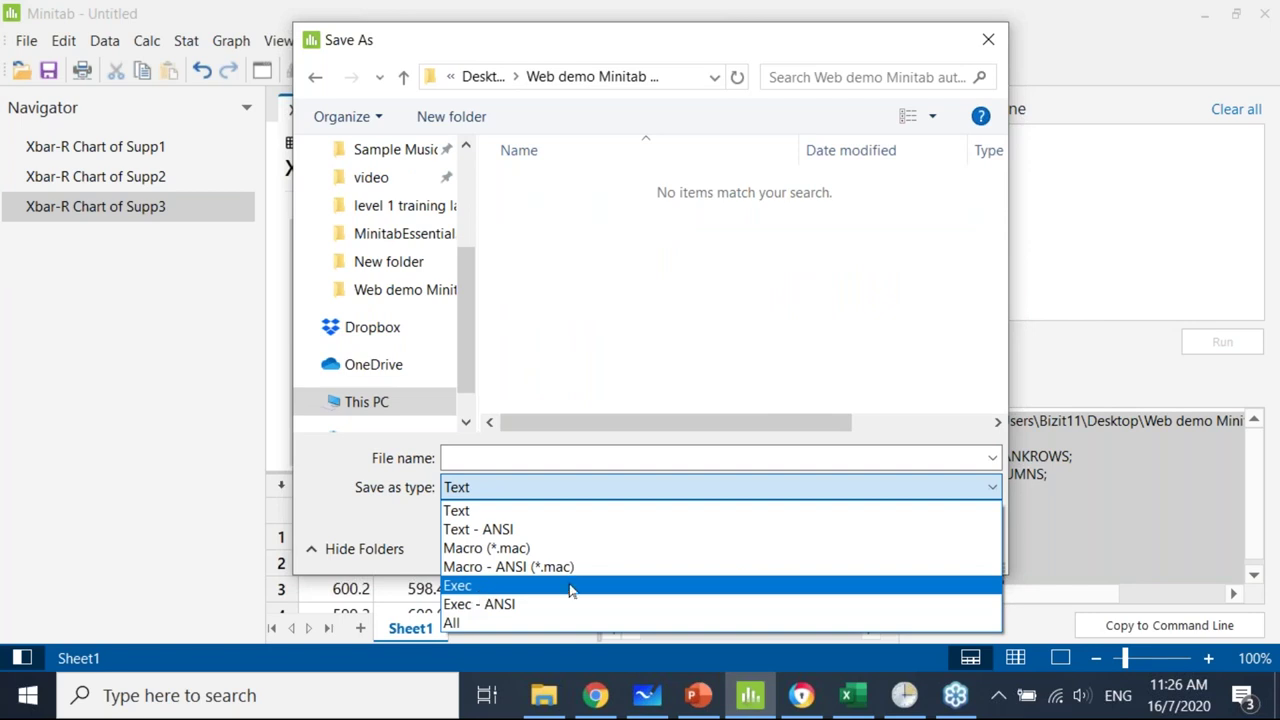
pyautogui.click(467, 588)
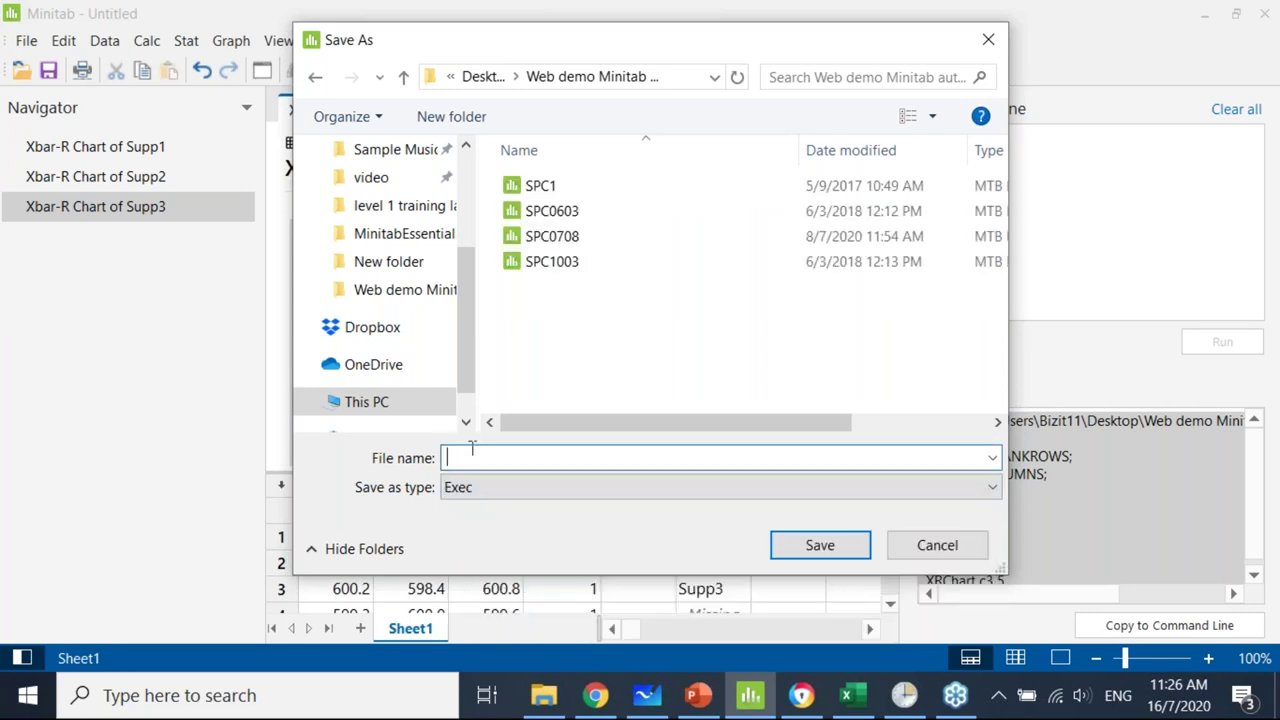
pyautogui.write('SPC')
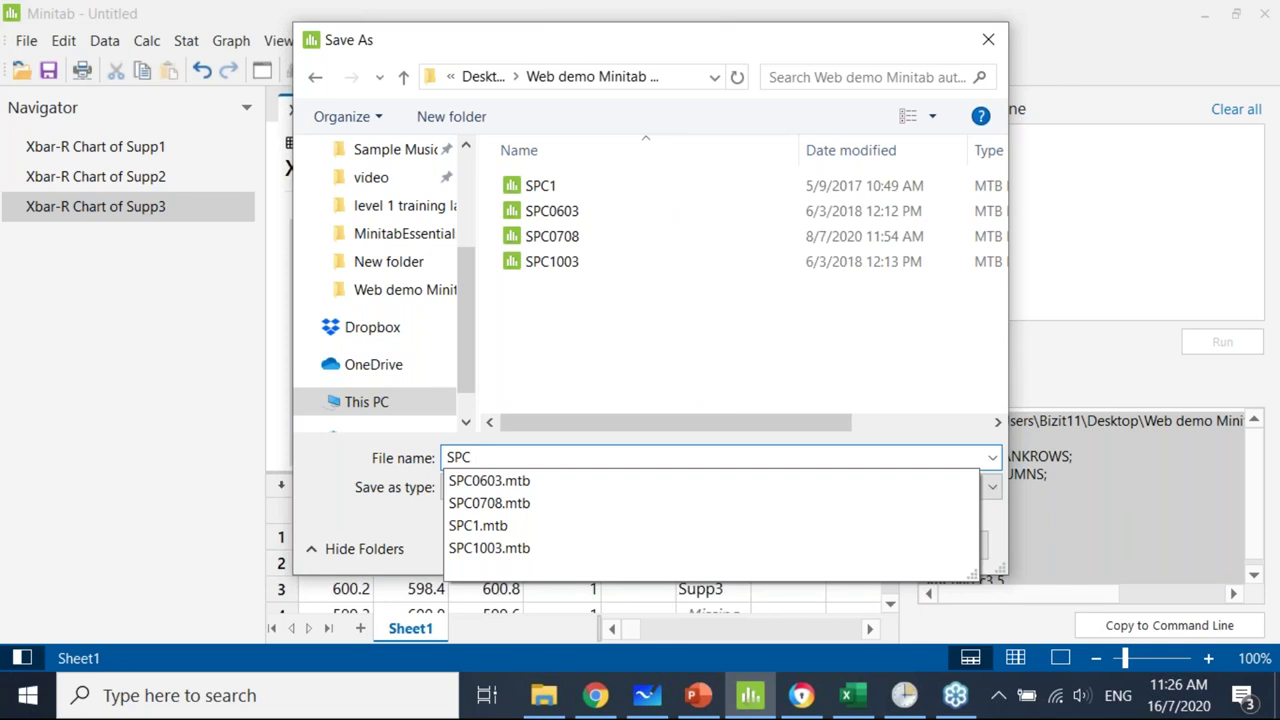
pyautogui.write('0716')
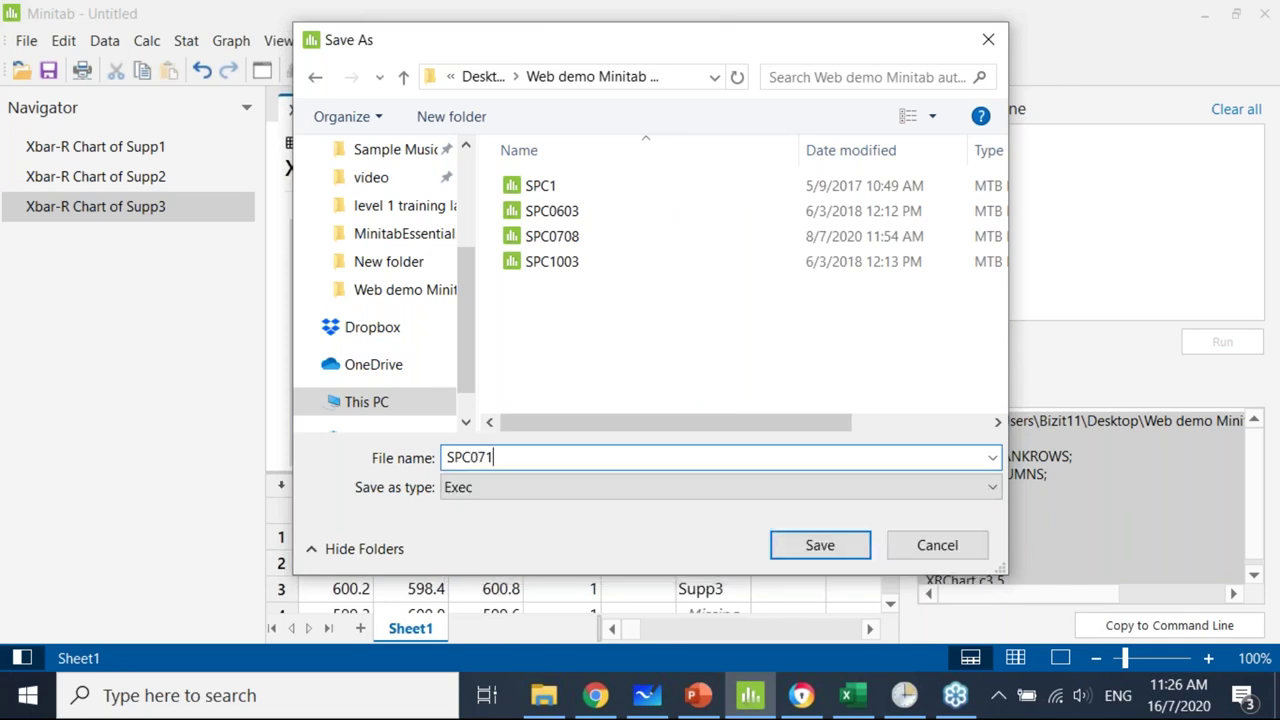
pyautogui.click(820, 545)
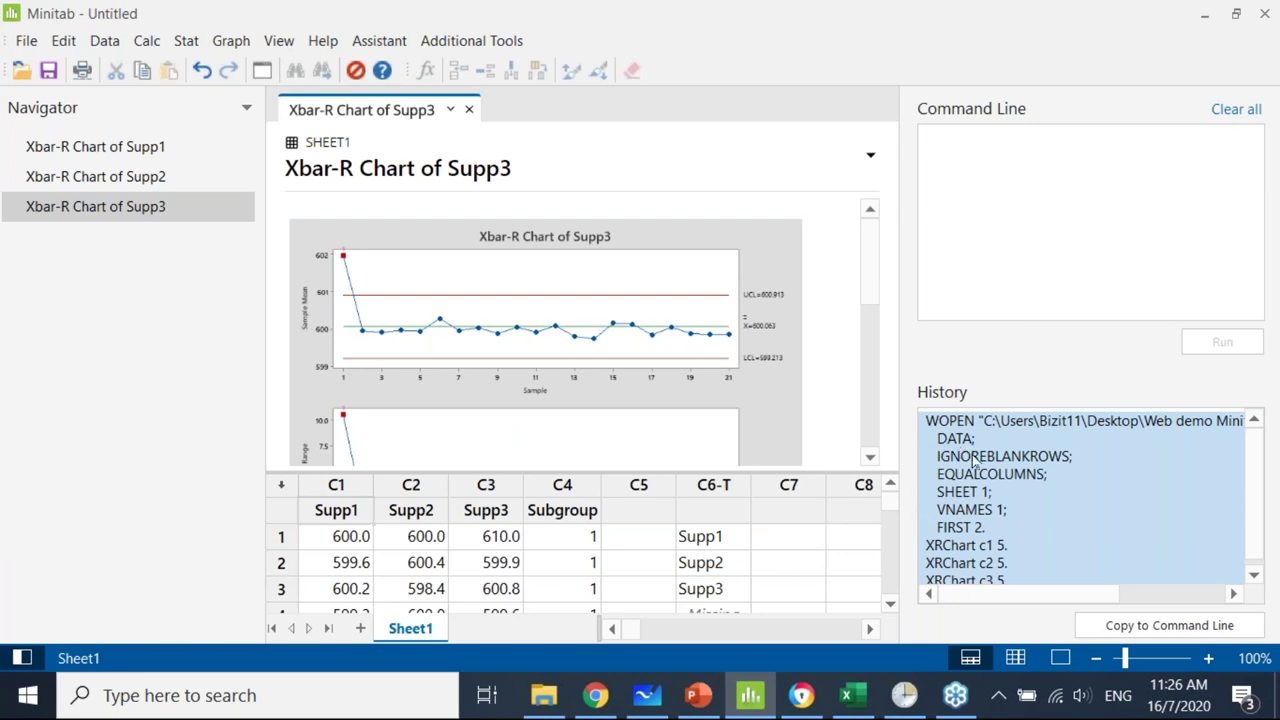
# Start another new project, discarding the current worksheet and charts.
pyautogui.click(26, 40)
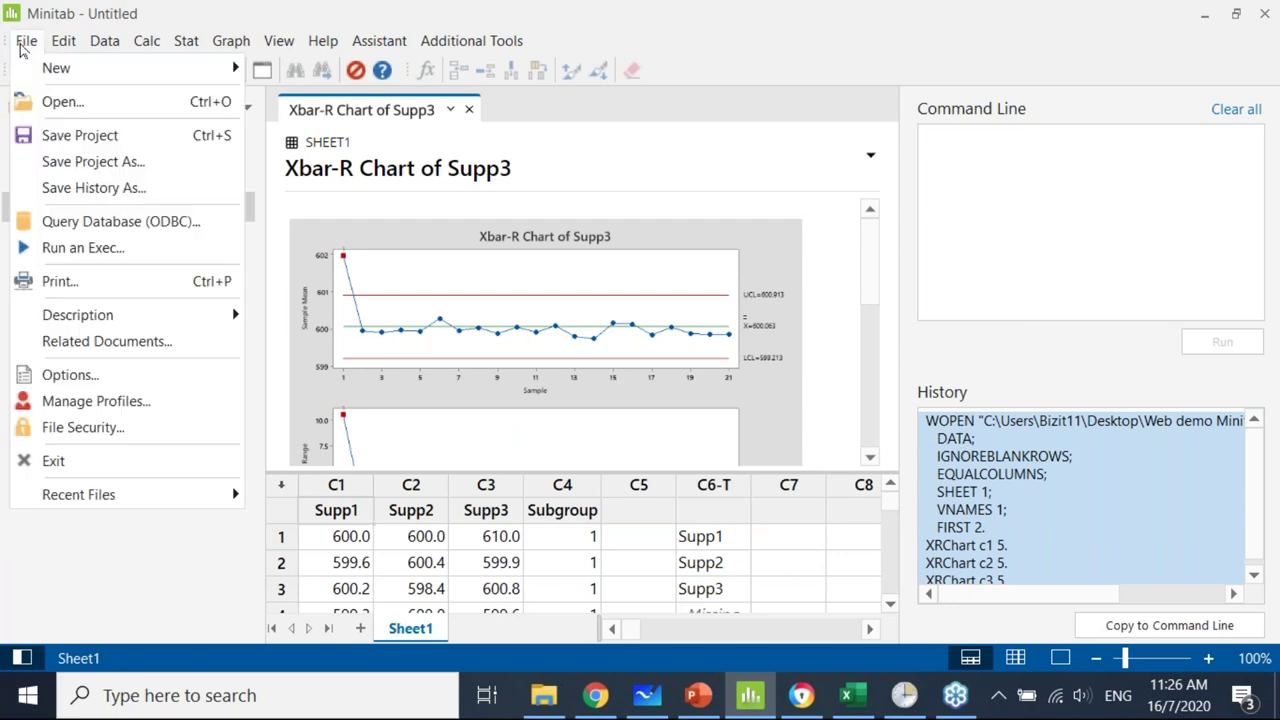
pyautogui.moveTo(228, 66)
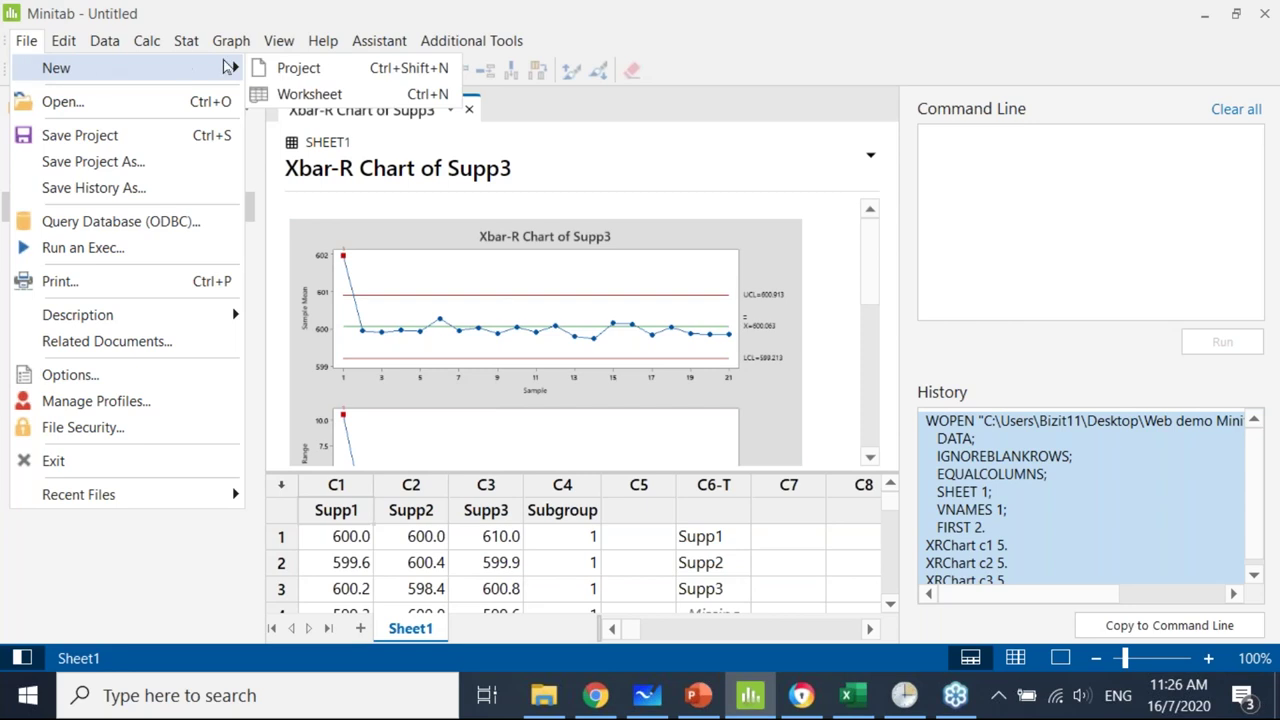
pyautogui.click(285, 70)
pyautogui.click(686, 397)
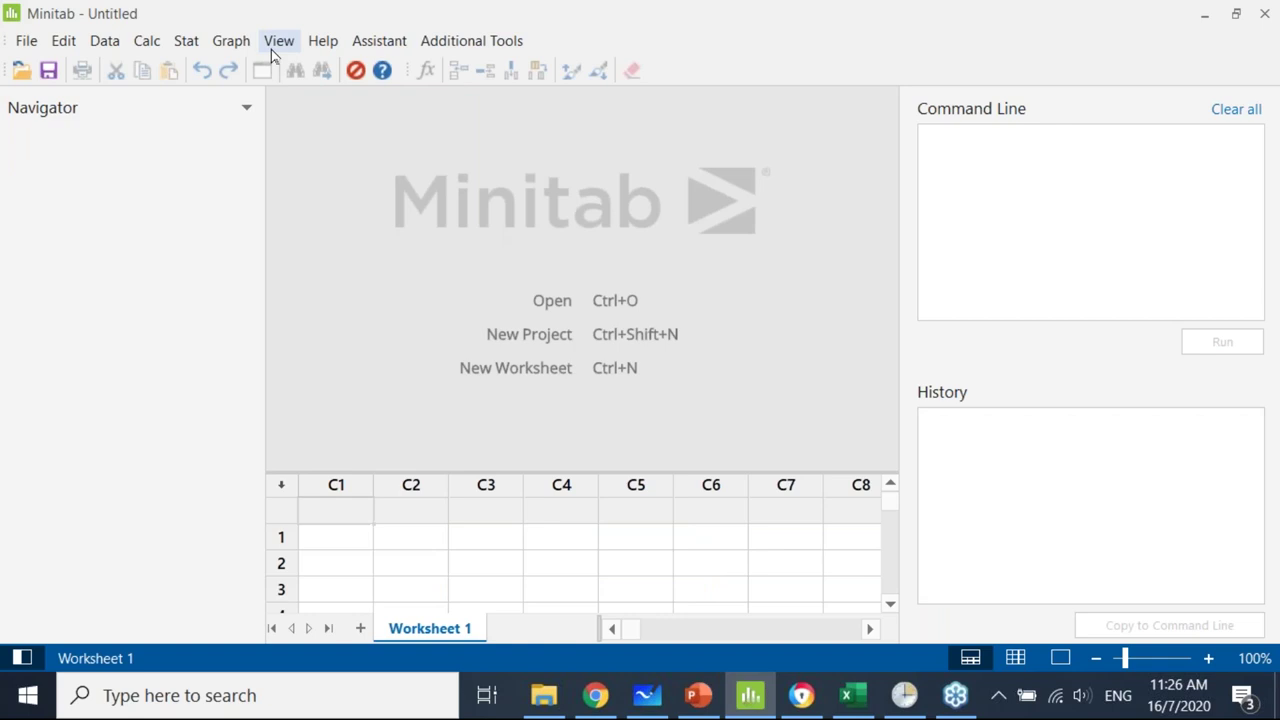
# Run the Exec file SPC0716 once in the empty project.
pyautogui.click(26, 41)
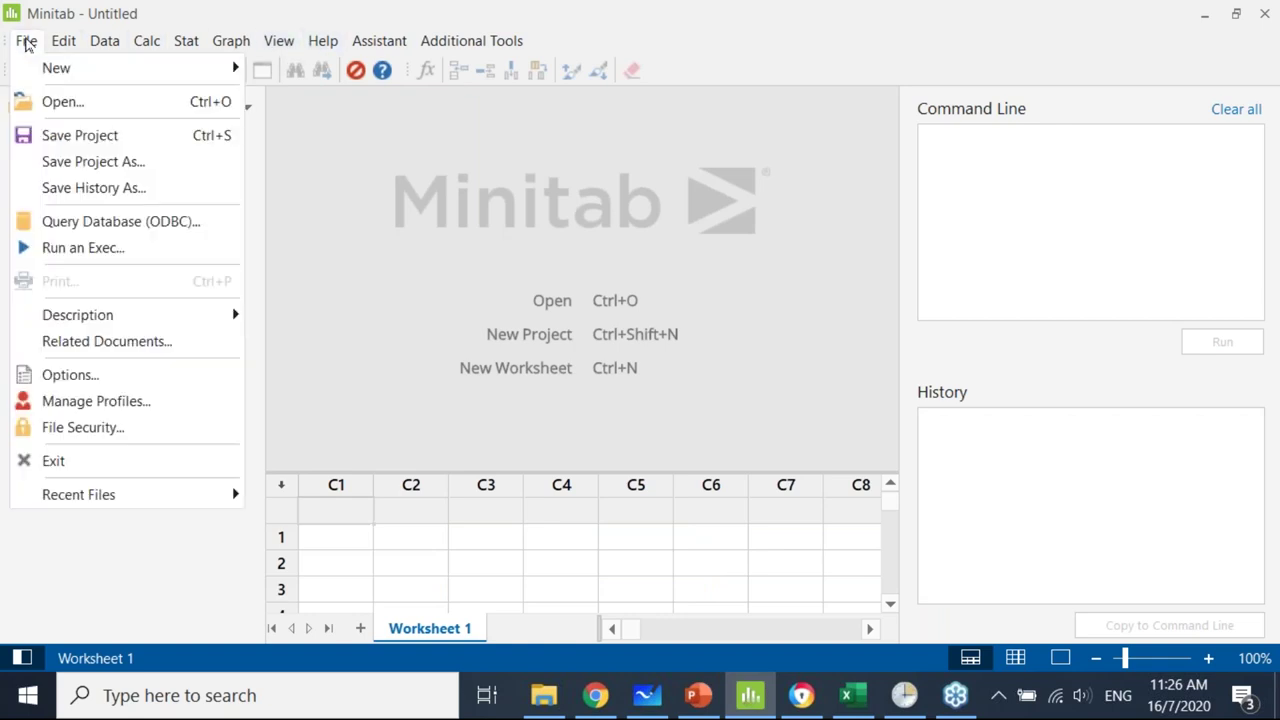
pyautogui.click(64, 252)
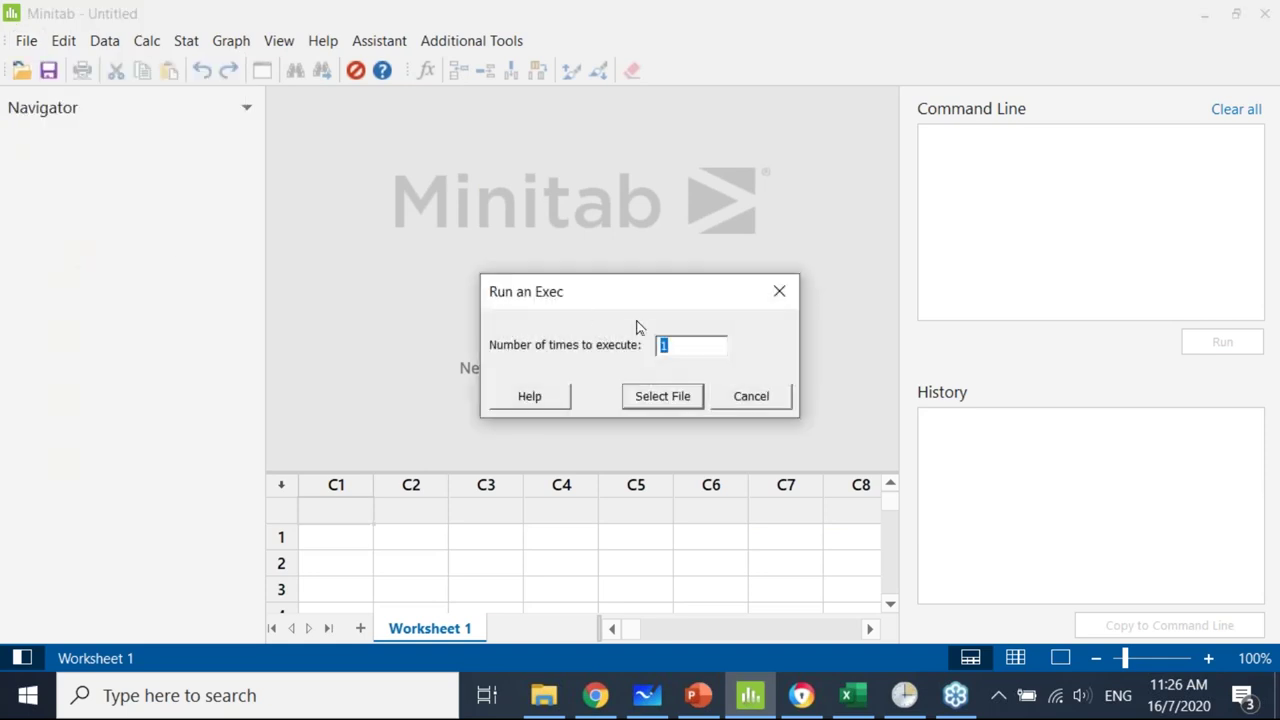
pyautogui.click(663, 397)
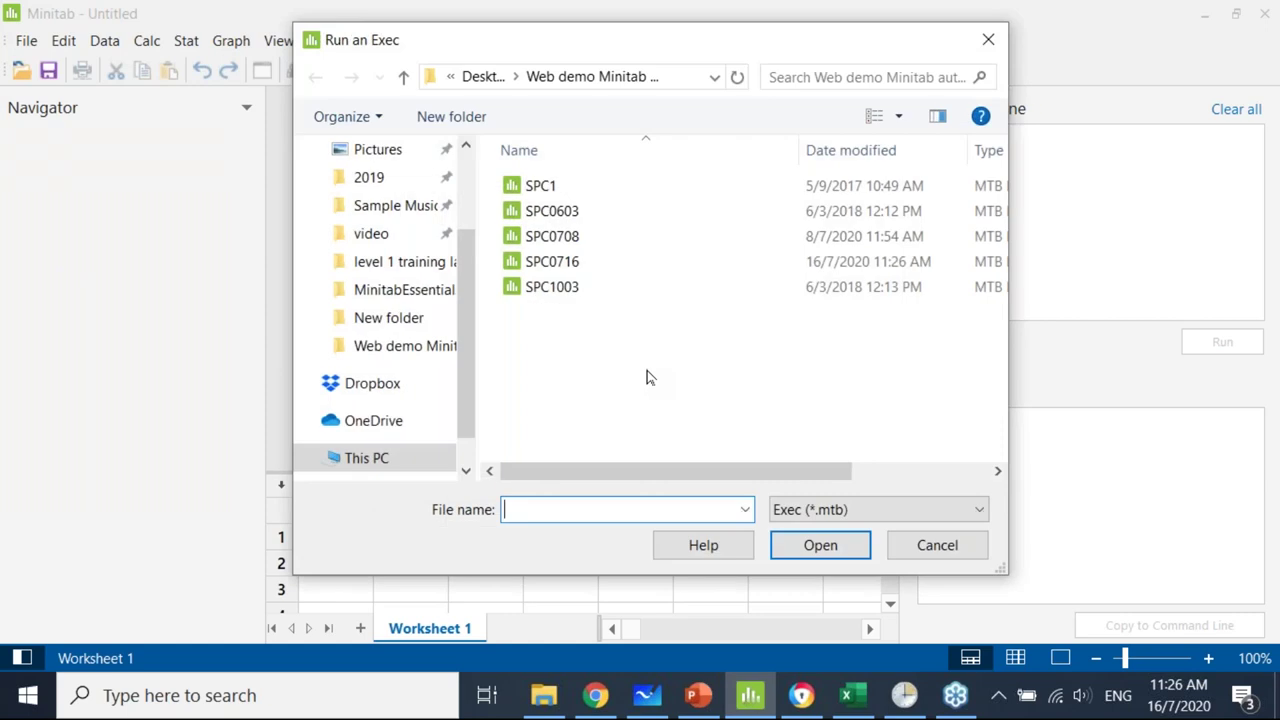
pyautogui.click(556, 265)
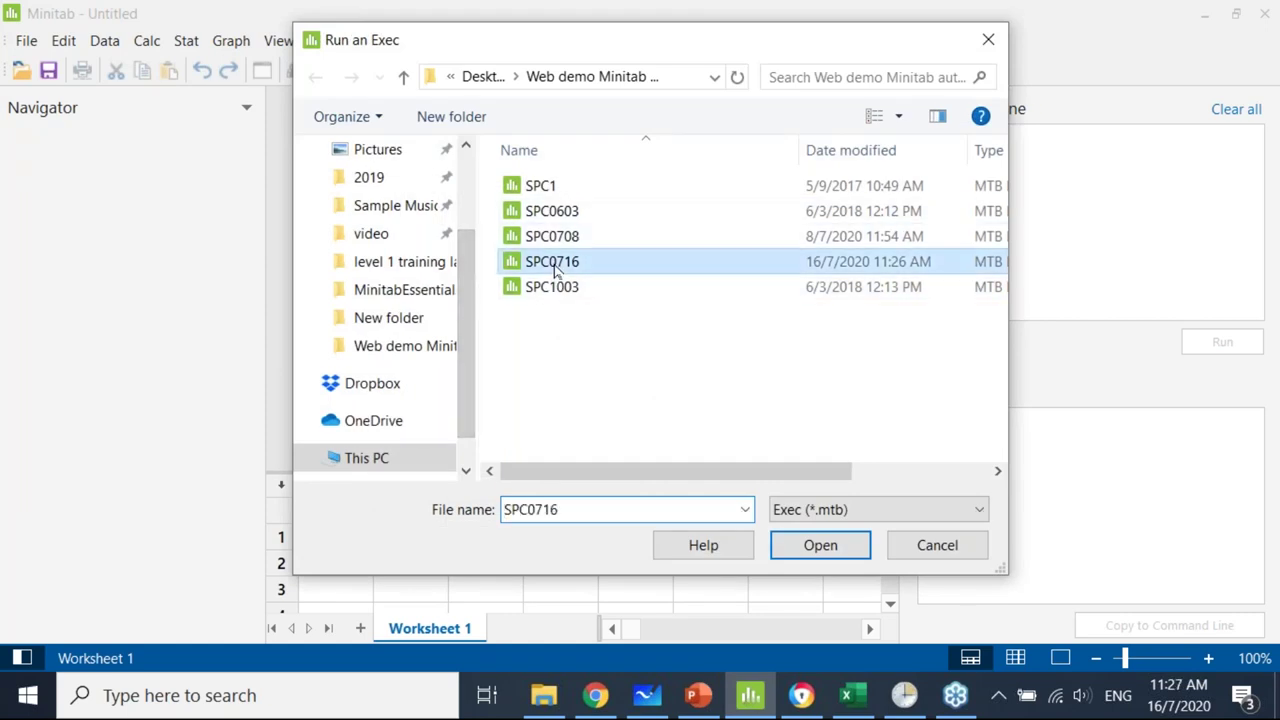
pyautogui.click(815, 546)
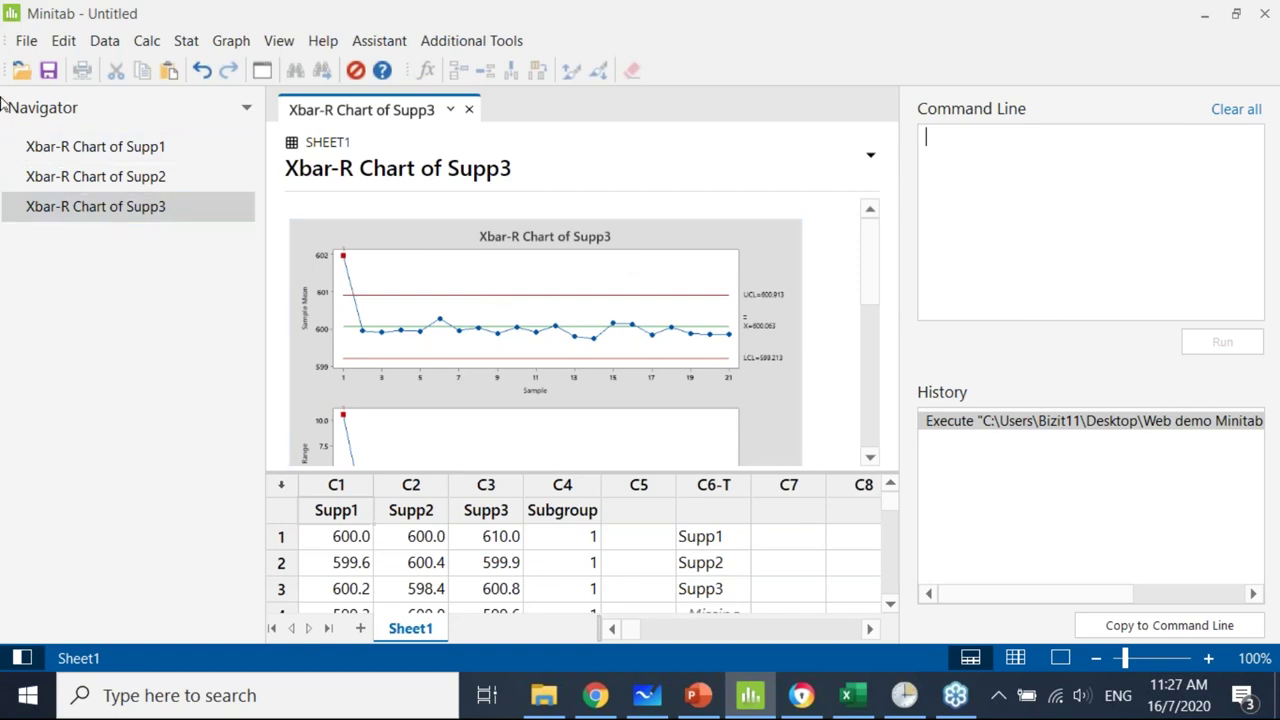
# Run the SPC0716 Exec a second time in the same project.
pyautogui.click(26, 42)
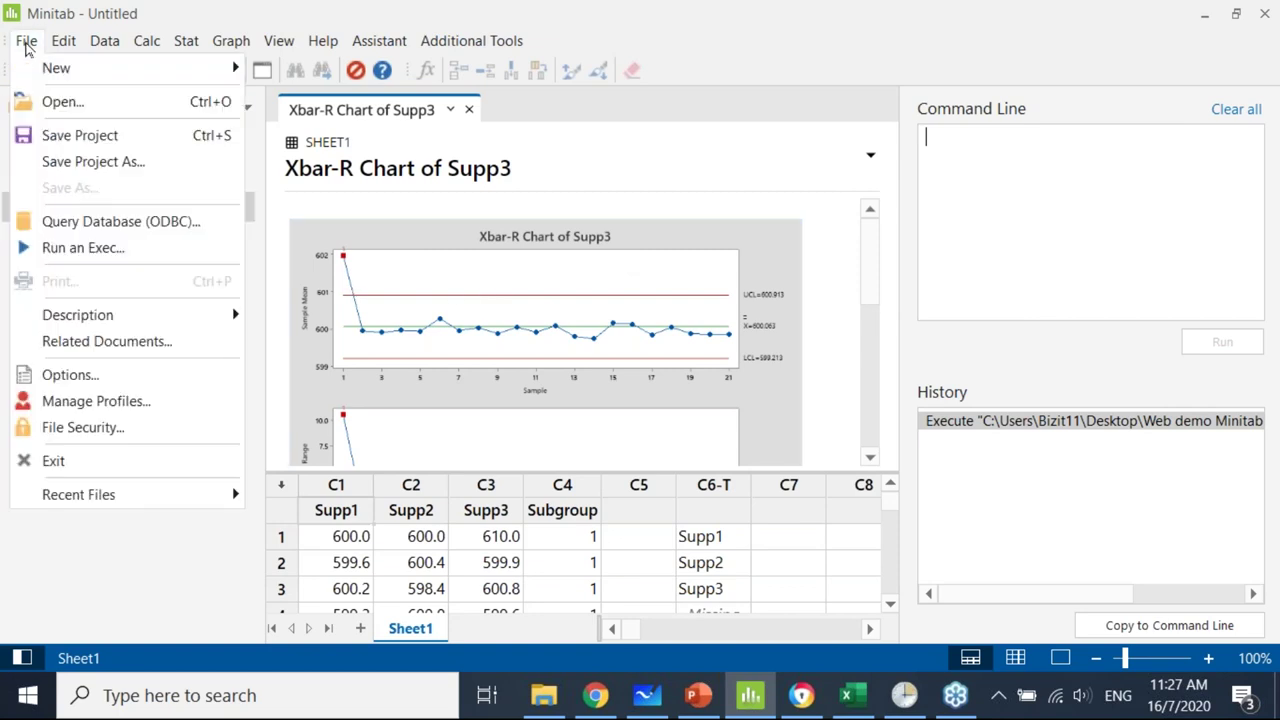
pyautogui.click(70, 250)
pyautogui.click(664, 397)
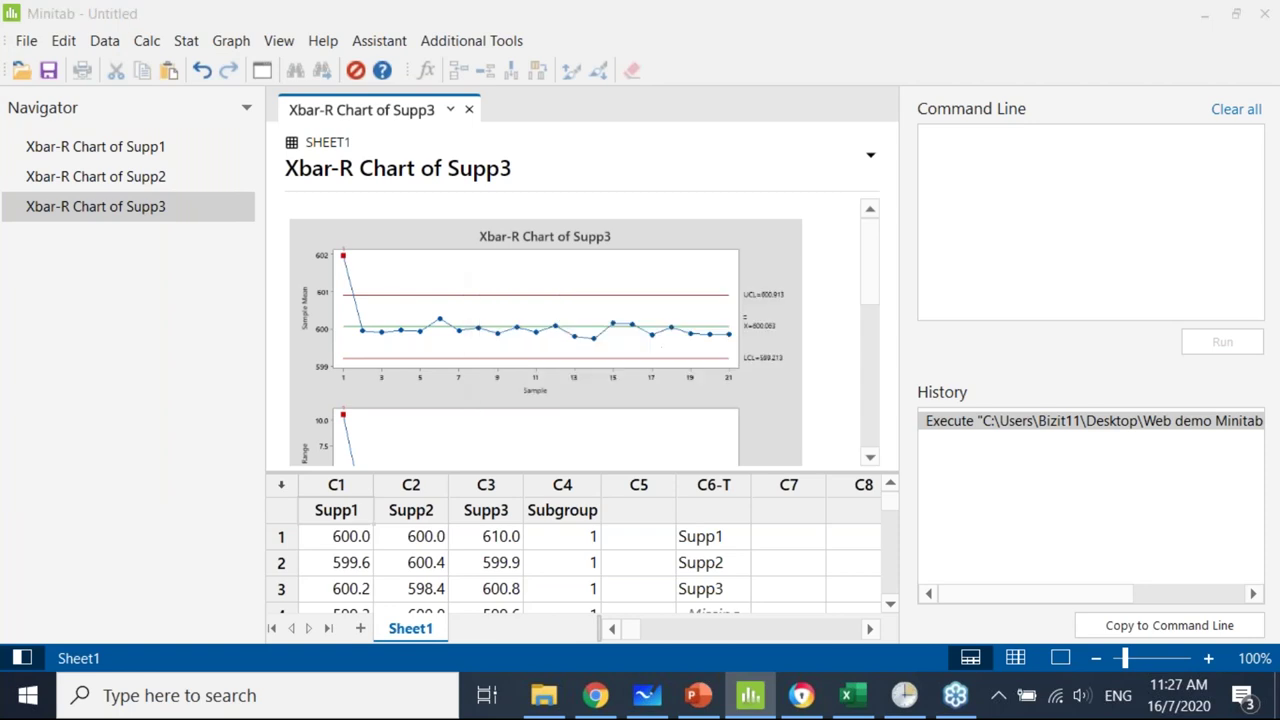
pyautogui.doubleClick(545, 262)
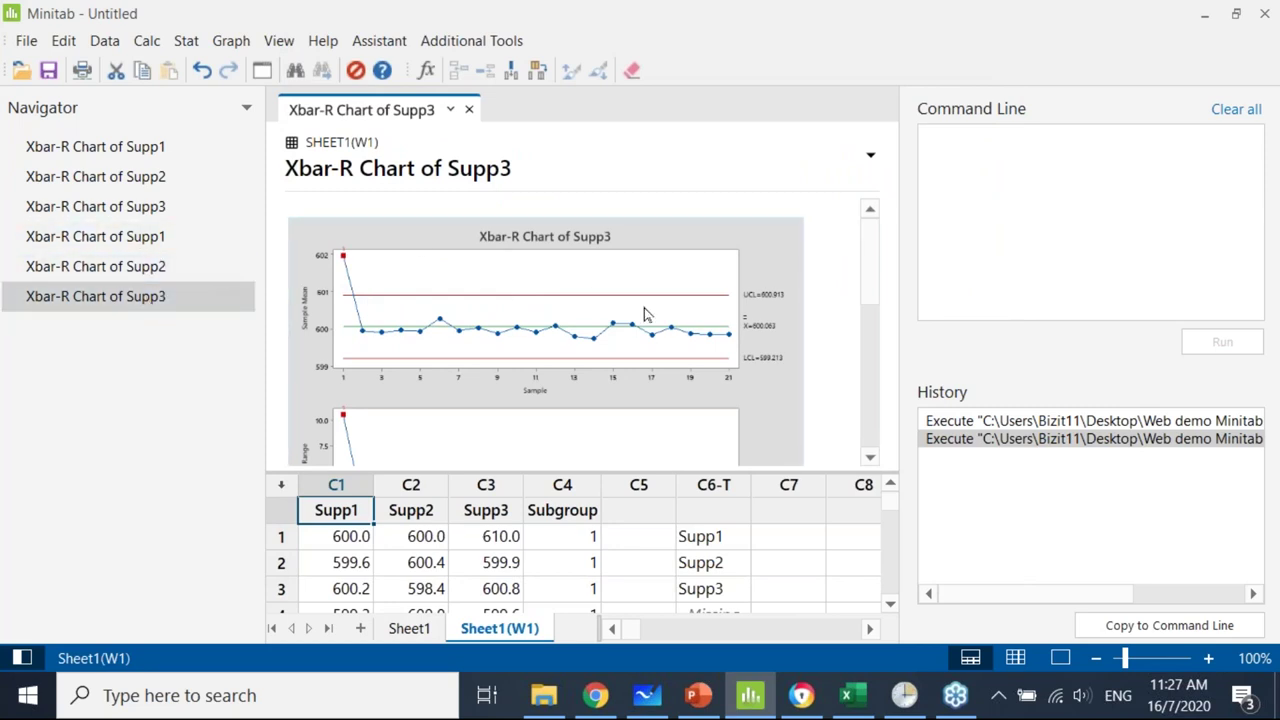
# Minimize Minitab, open the Web demo Minitab automation folder from the desktop, and maximize its File Explorer window.
pyautogui.click(1205, 14)
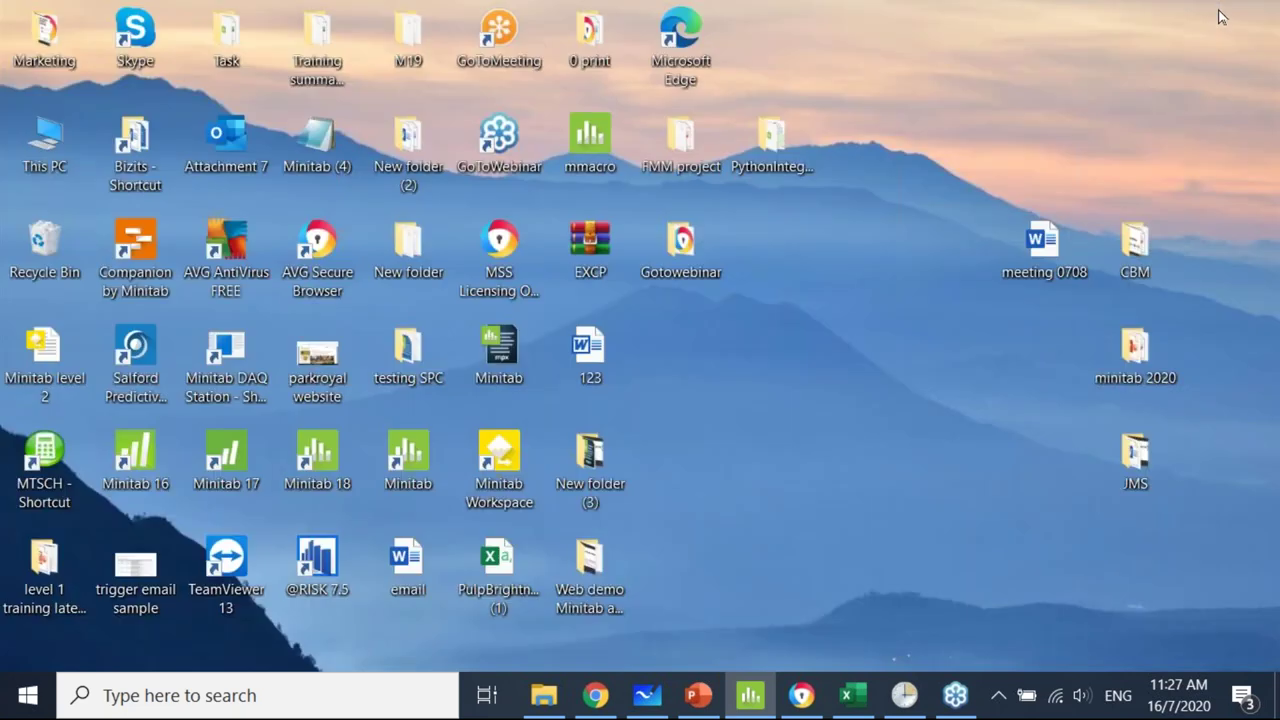
pyautogui.click(592, 548)
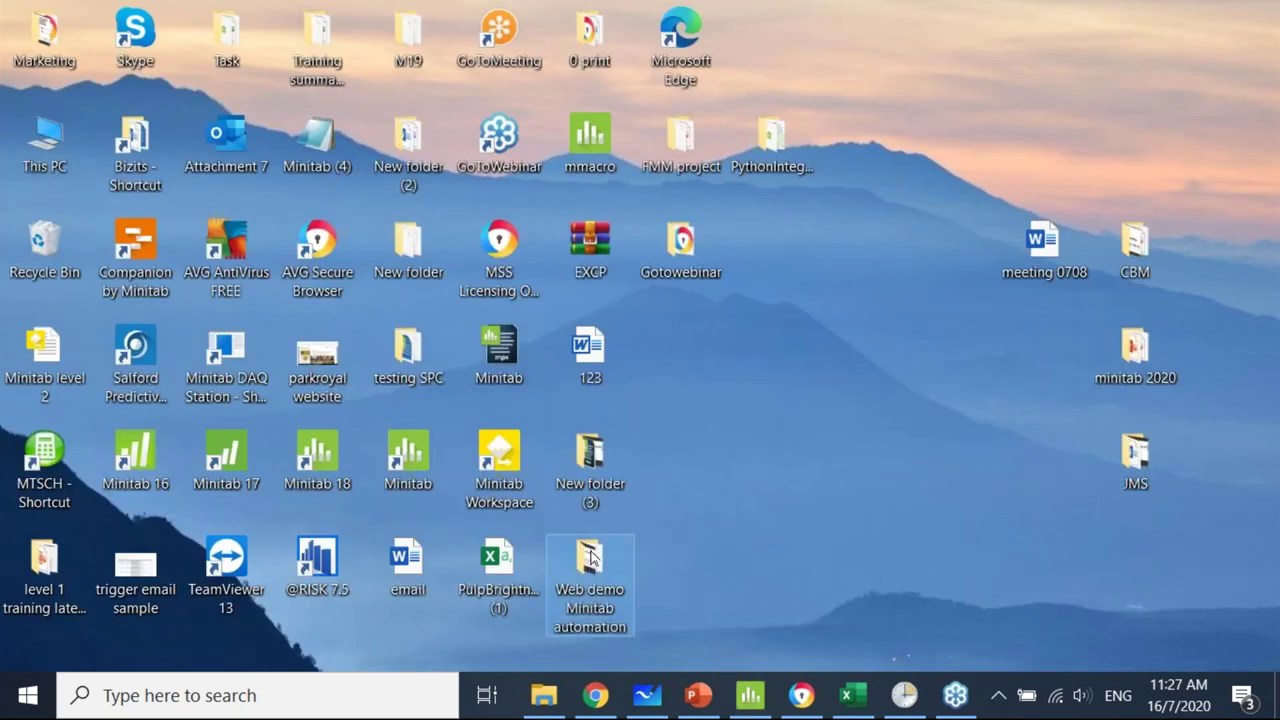
pyautogui.doubleClick(590, 556)
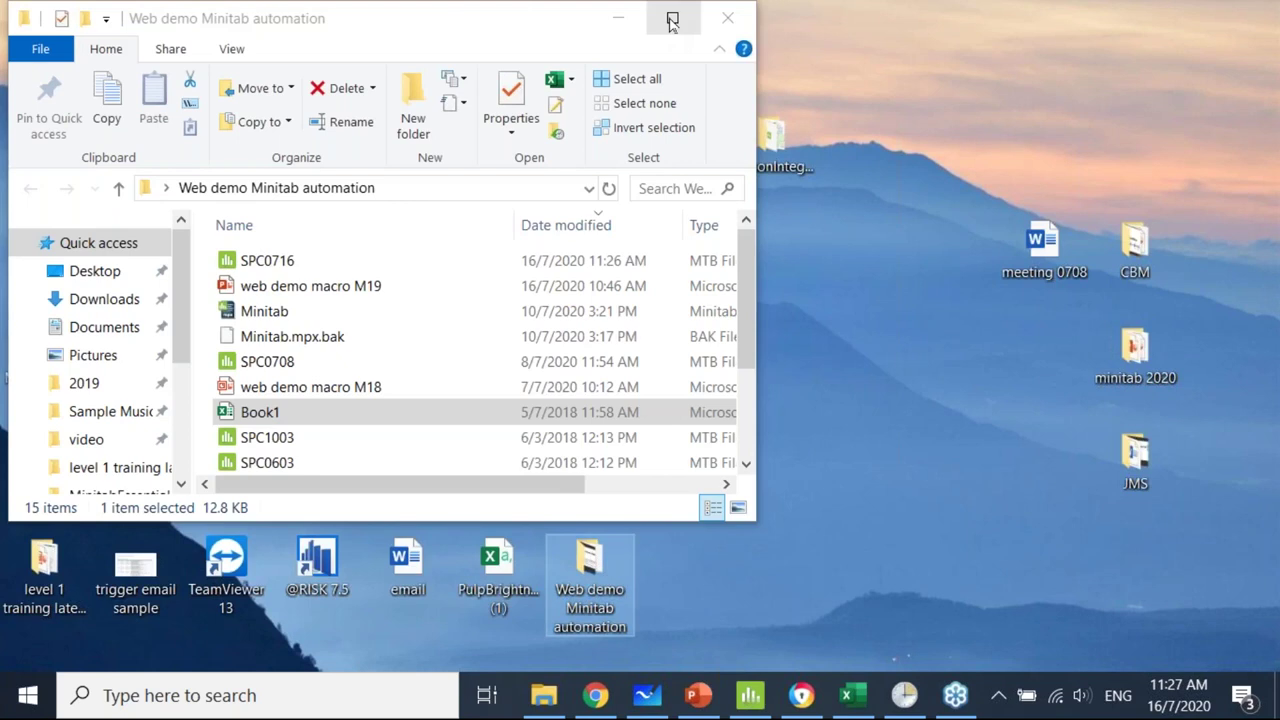
pyautogui.click(672, 22)
# Start choosing another app to open SPC0716, and look for a program elsewhere on this PC.
pyautogui.click(243, 258)
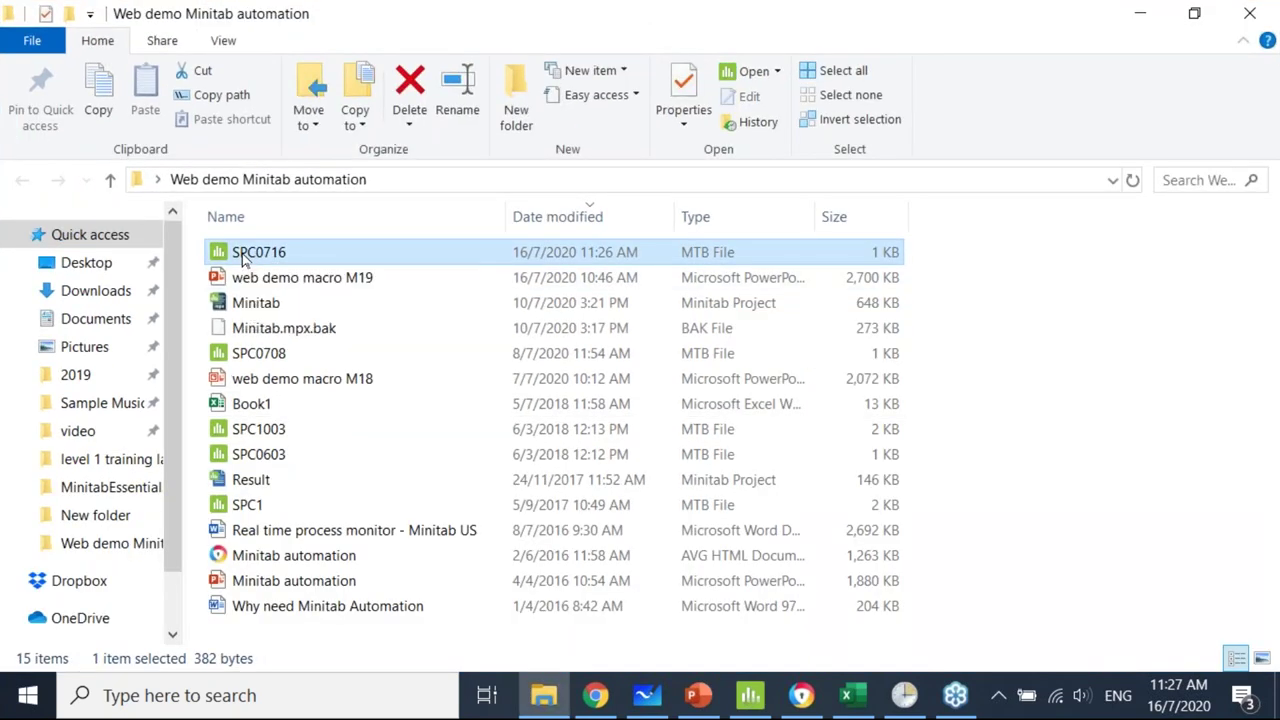
pyautogui.rightClick(242, 258)
pyautogui.moveTo(282, 275)
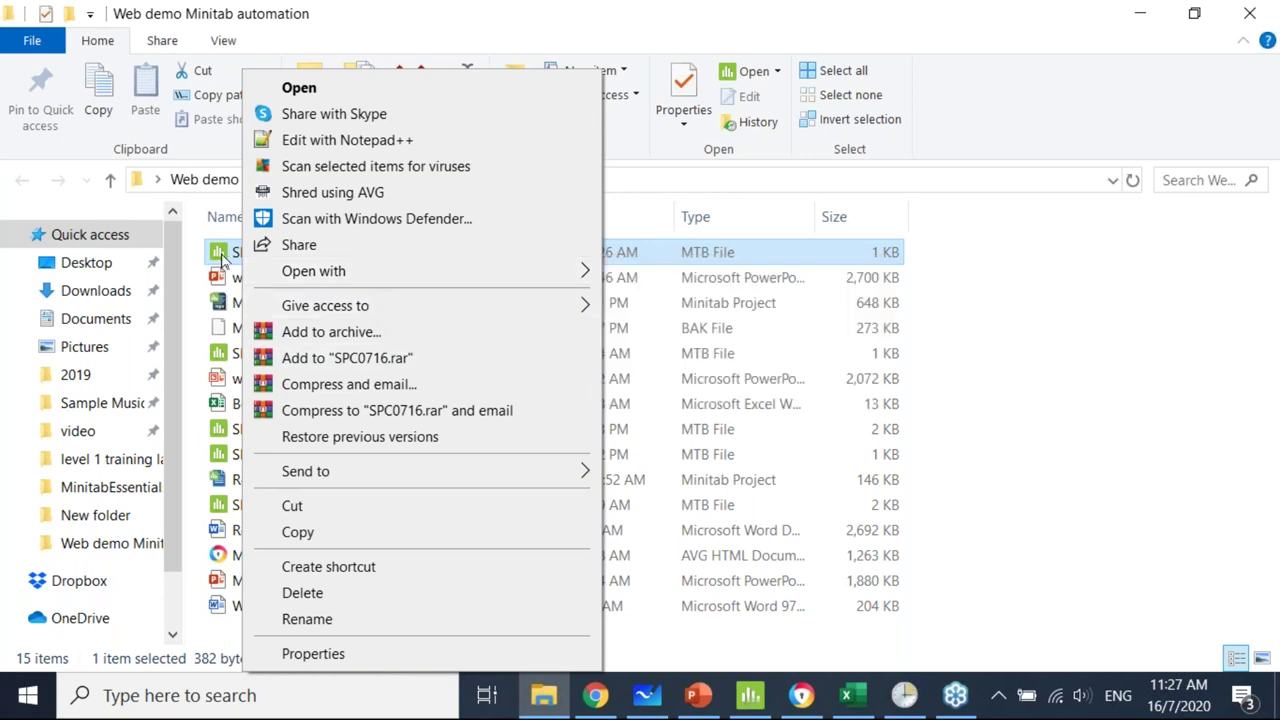
pyautogui.moveTo(363, 278)
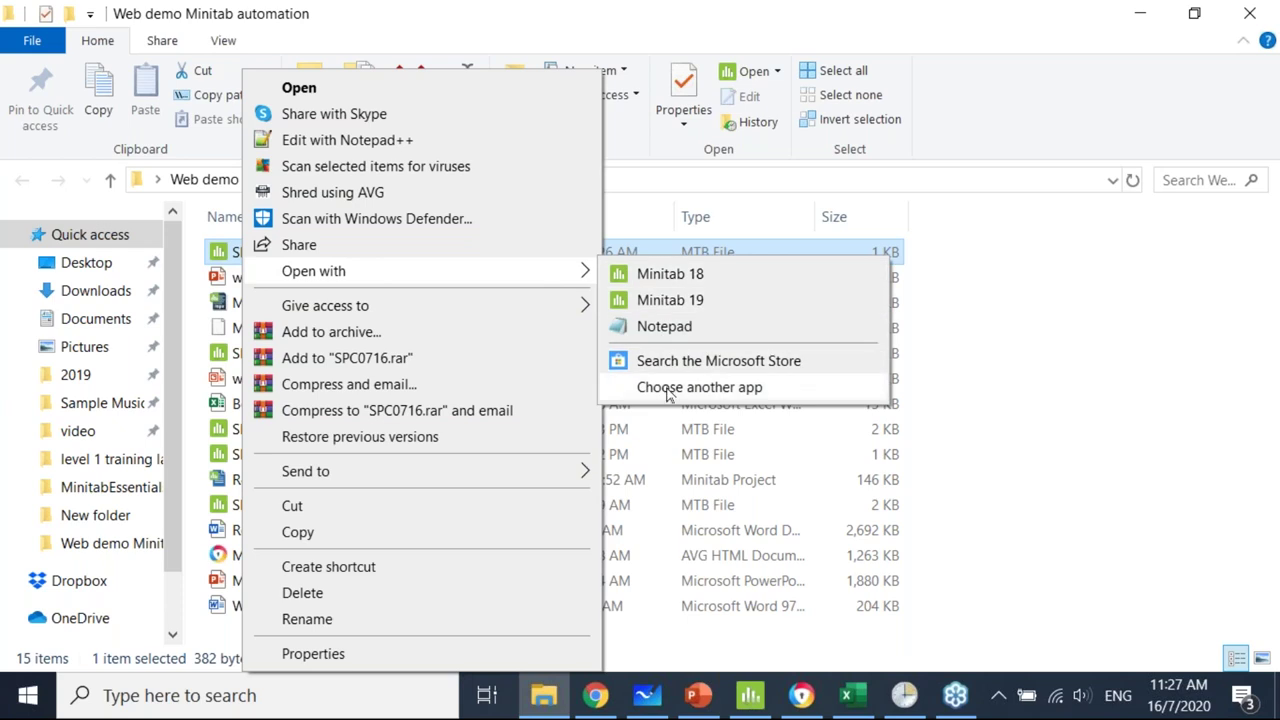
pyautogui.click(668, 388)
pyautogui.click(474, 538)
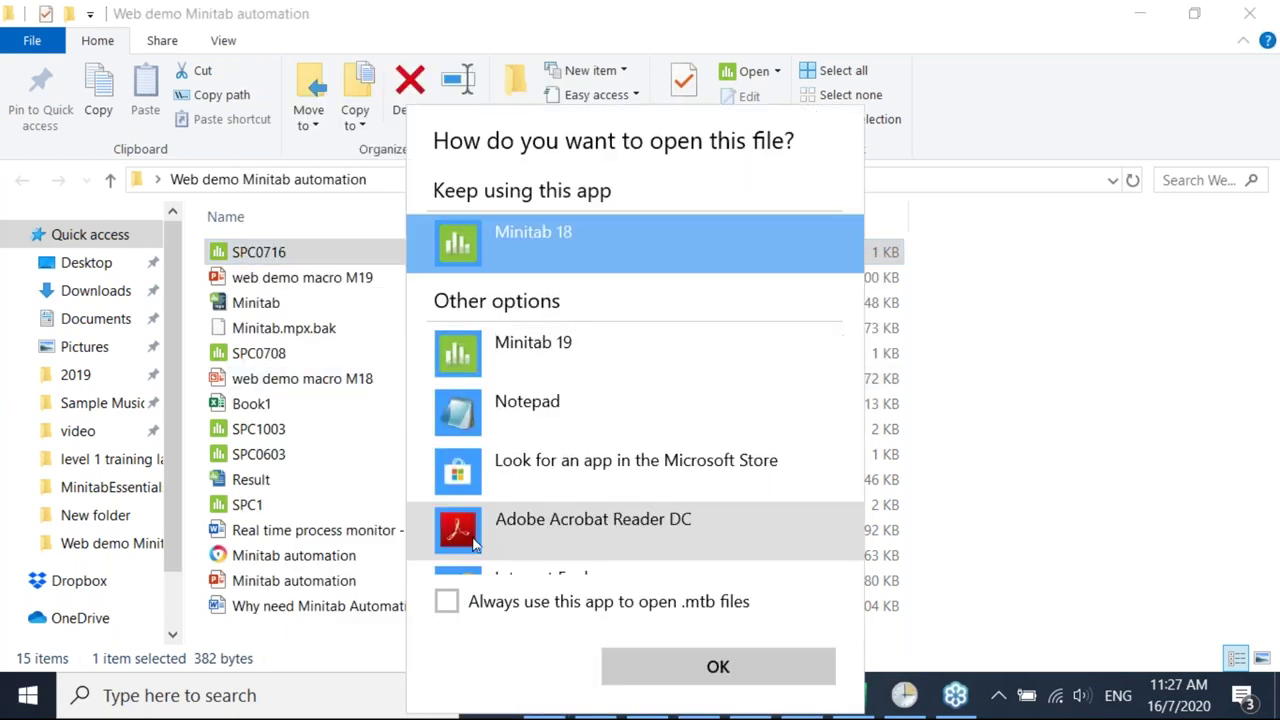
pyautogui.scroll(-3, 571, 505)
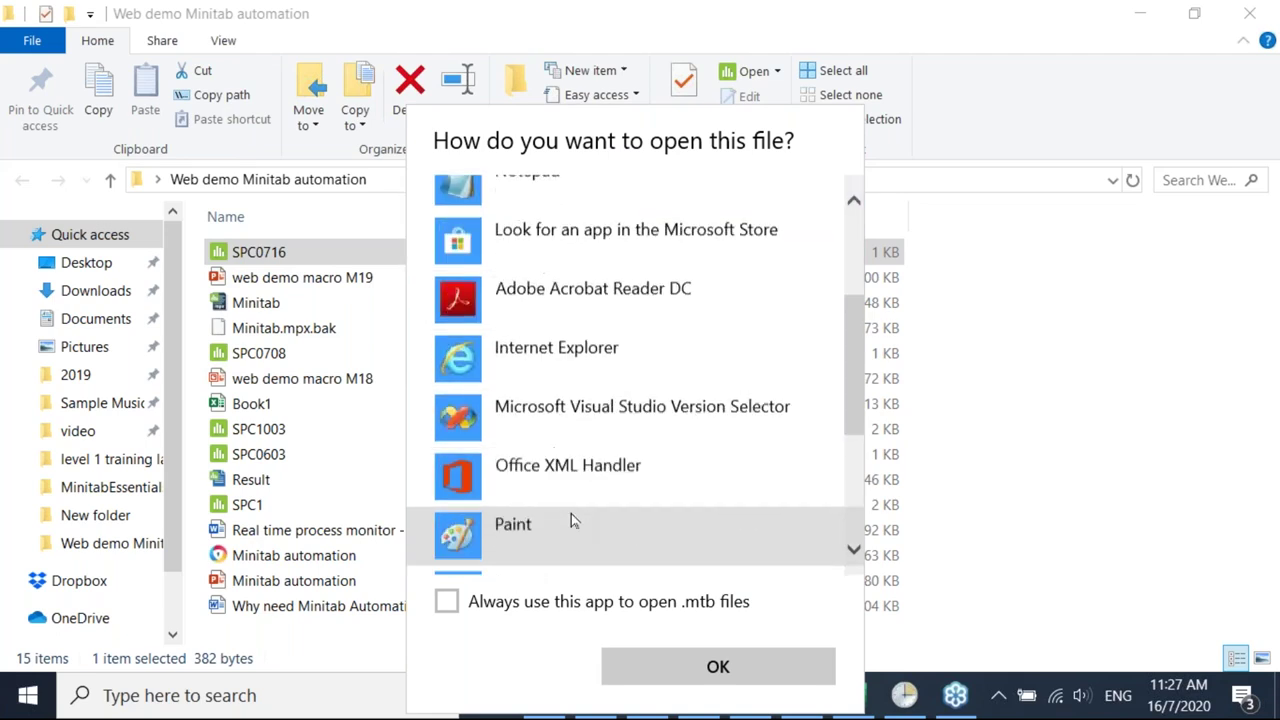
pyautogui.scroll(-5, 565, 530)
pyautogui.click(570, 540)
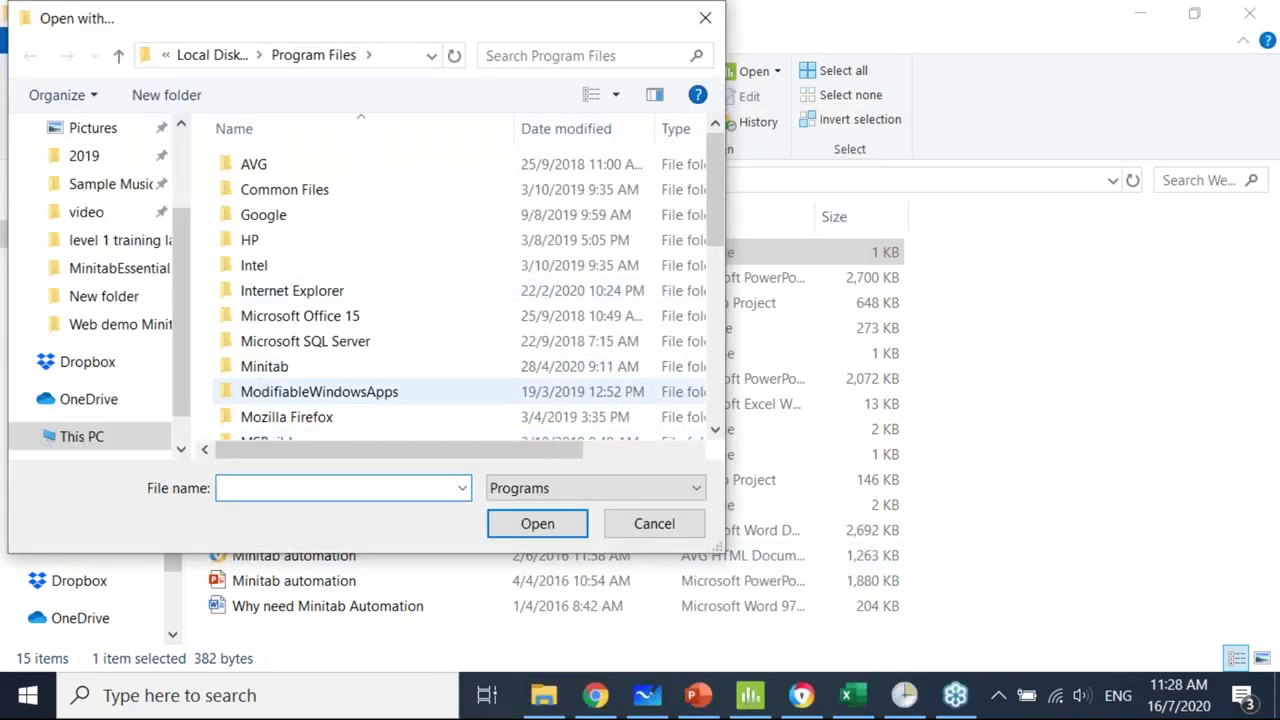
# Browse to the Minitab 19 program folder, locate the Mtb application, and cancel the app selection.
pyautogui.doubleClick(386, 366)
pyautogui.doubleClick(277, 166)
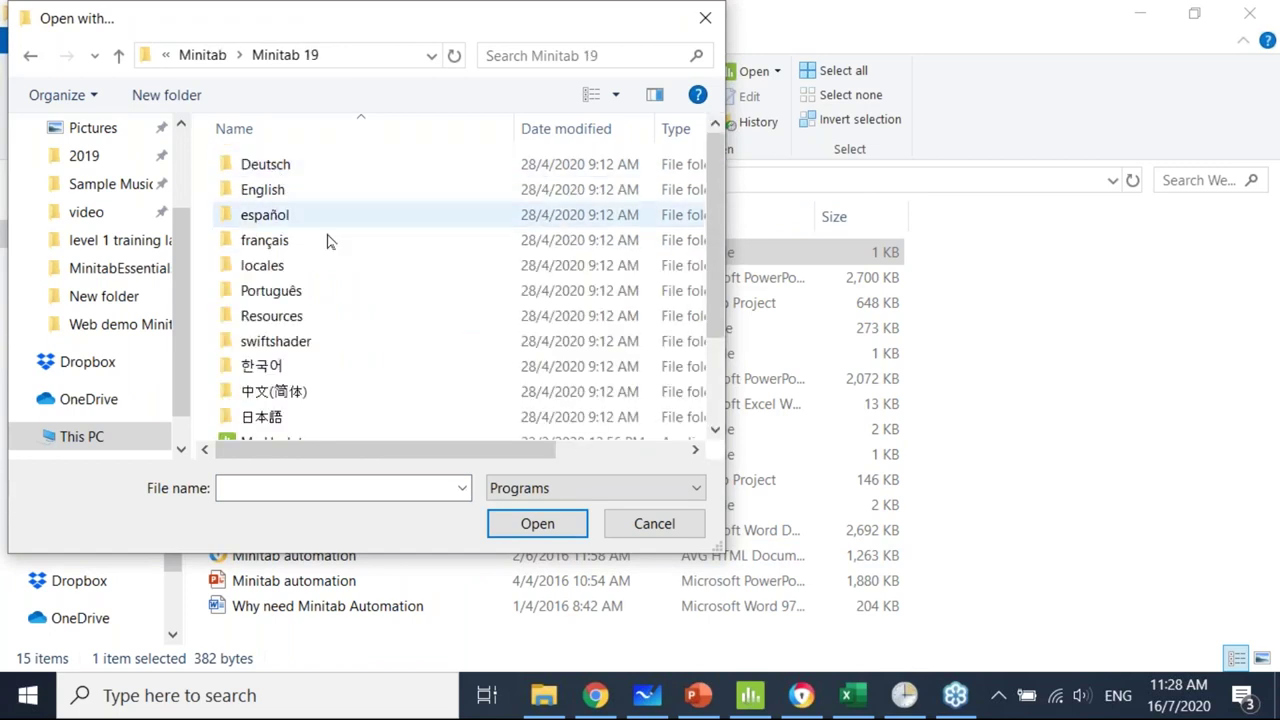
pyautogui.scroll(-2, 323, 369)
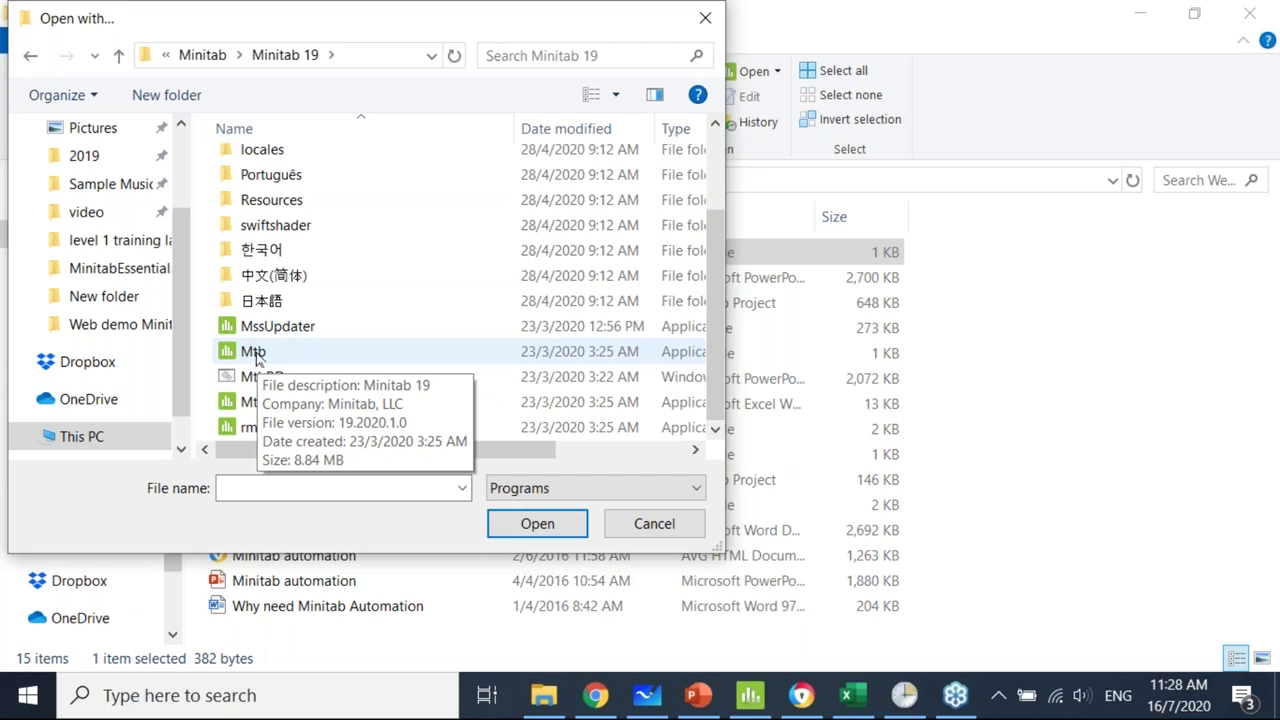
pyautogui.click(648, 528)
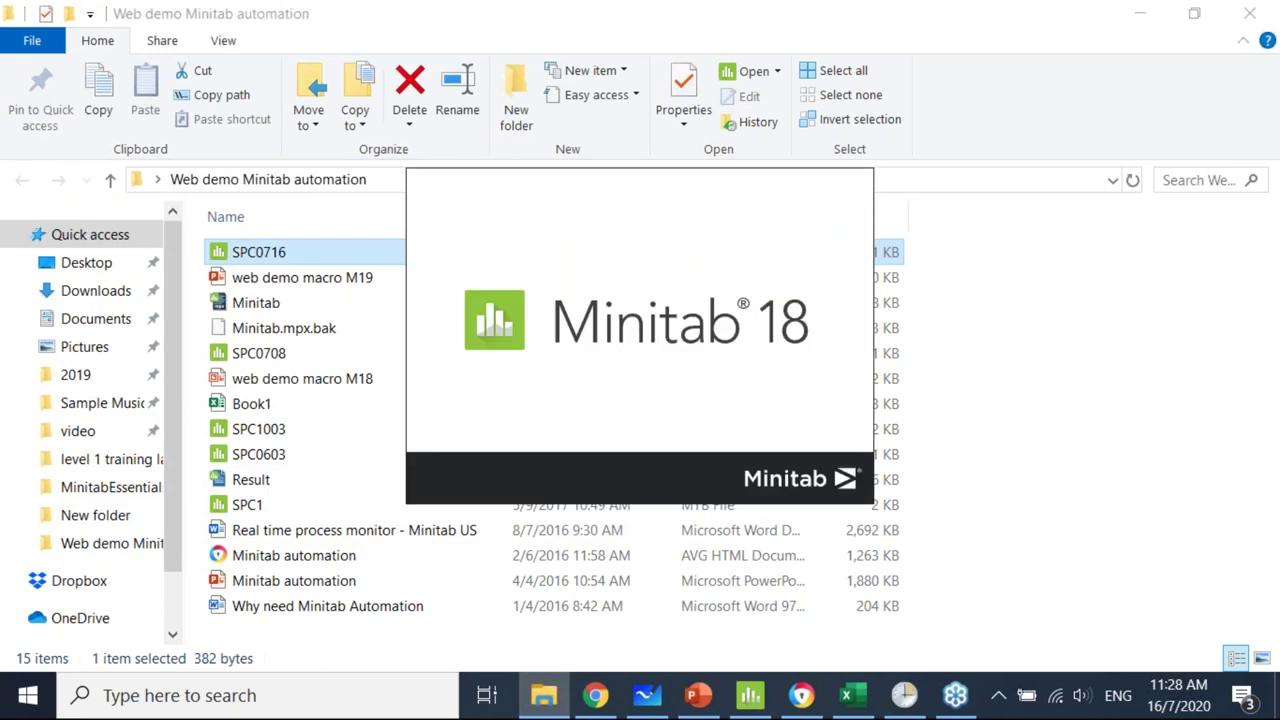
# Launch SPC0716 in Minitab 18 to run its commands, and minimize the Minitab window.
pyautogui.click(980, 384)
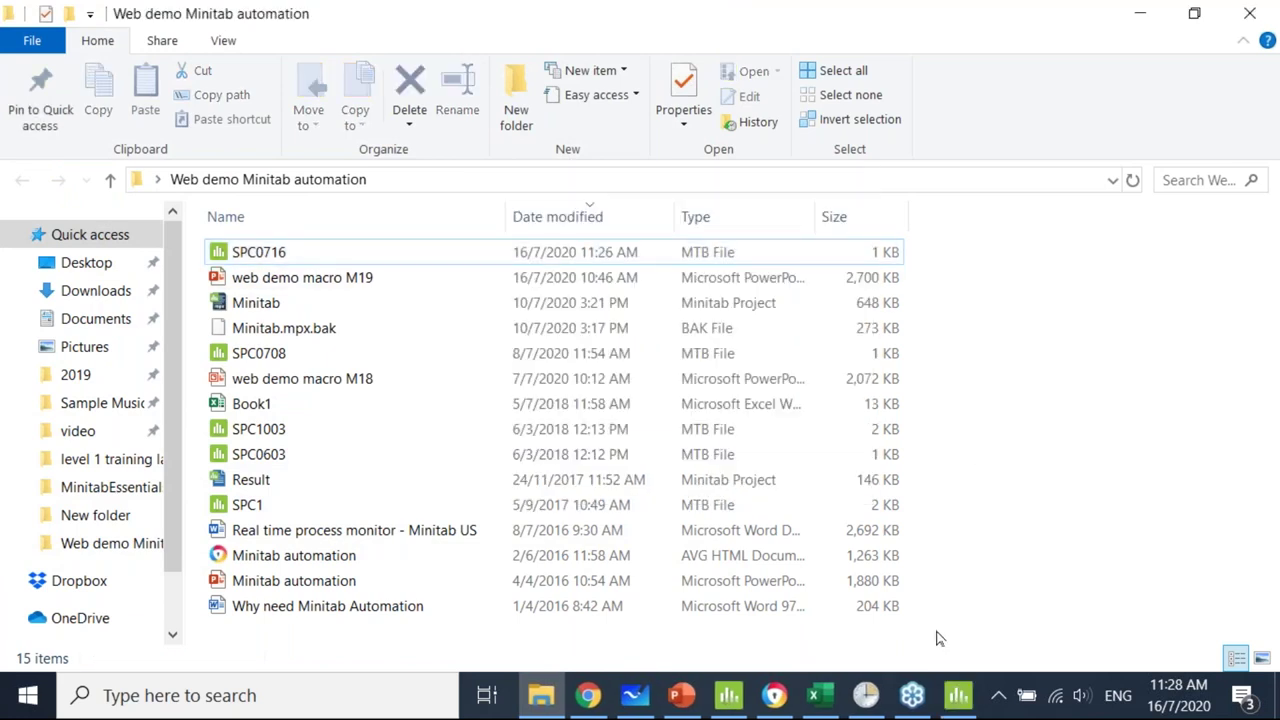
pyautogui.click(958, 698)
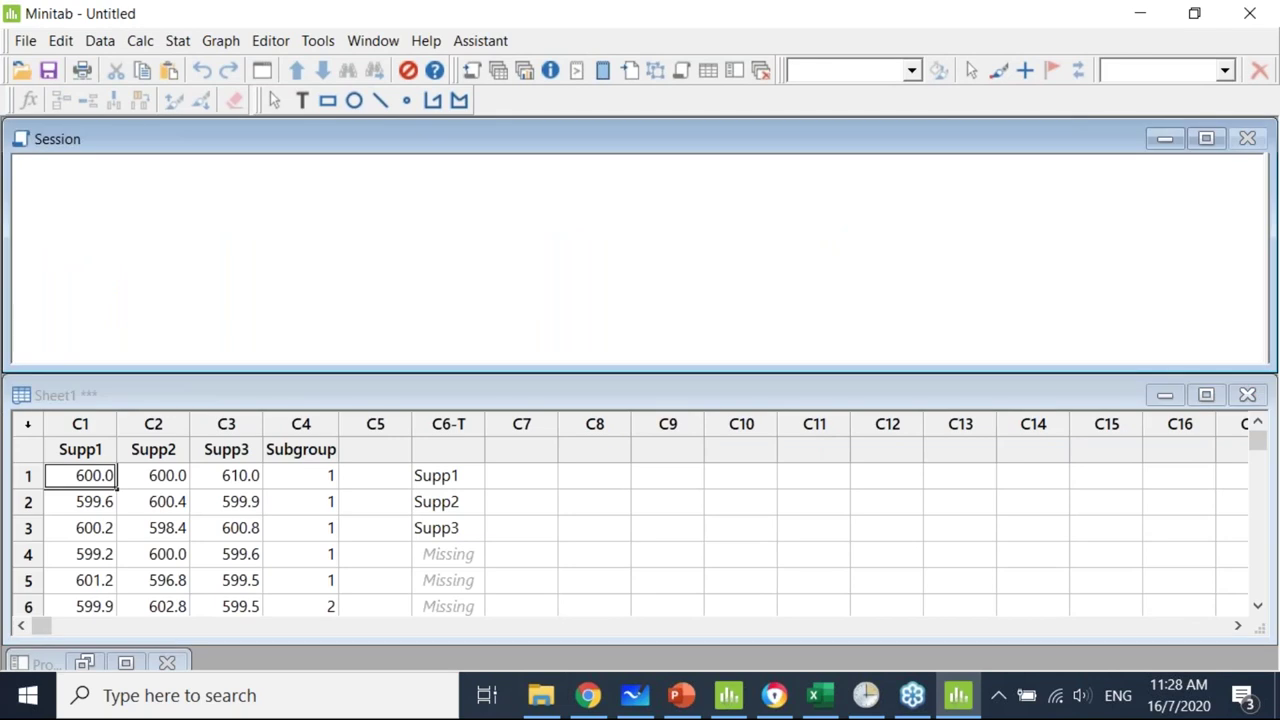
pyautogui.click(1147, 19)
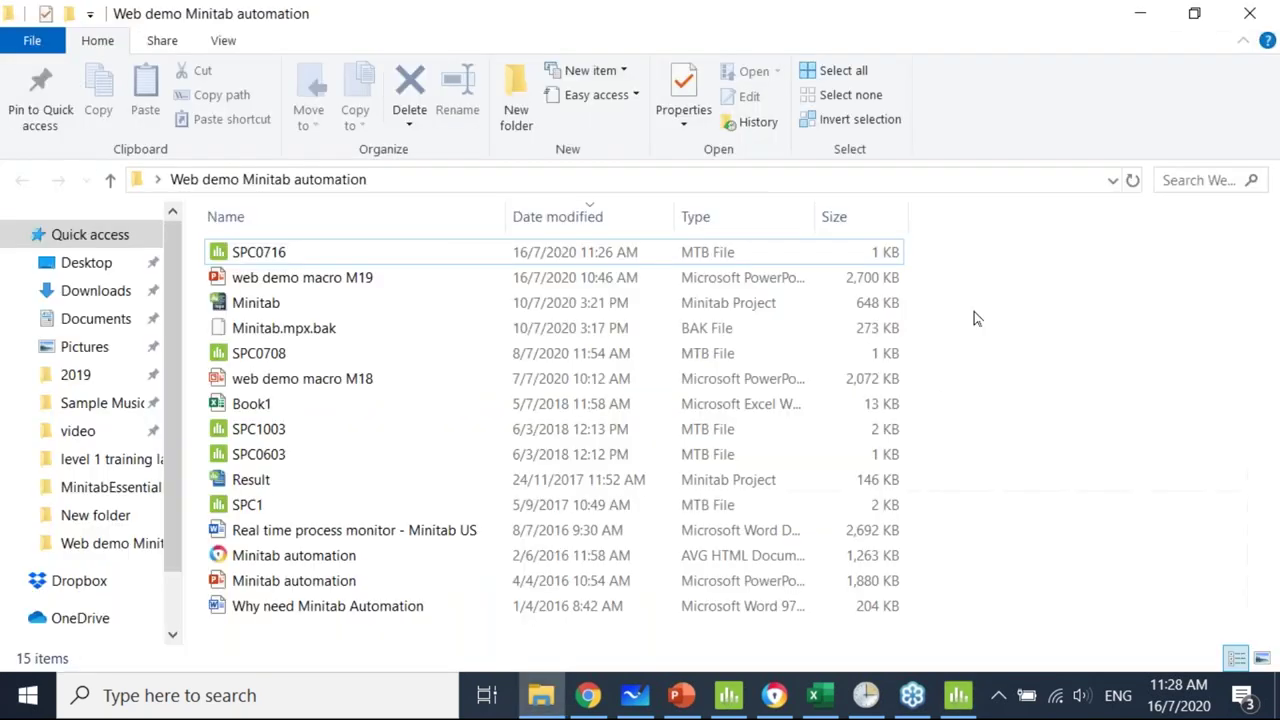
# Open the SPC0716 file in Notepad and maximize its window.
pyautogui.click(249, 256)
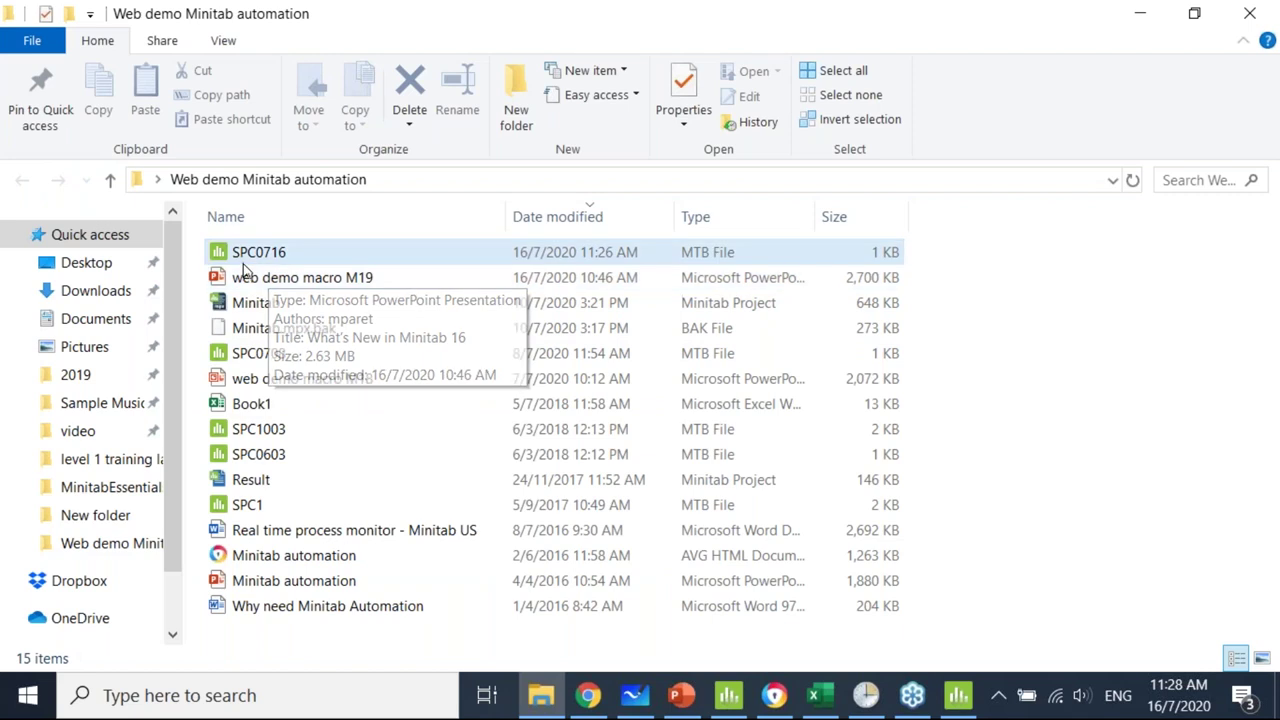
pyautogui.rightClick(240, 258)
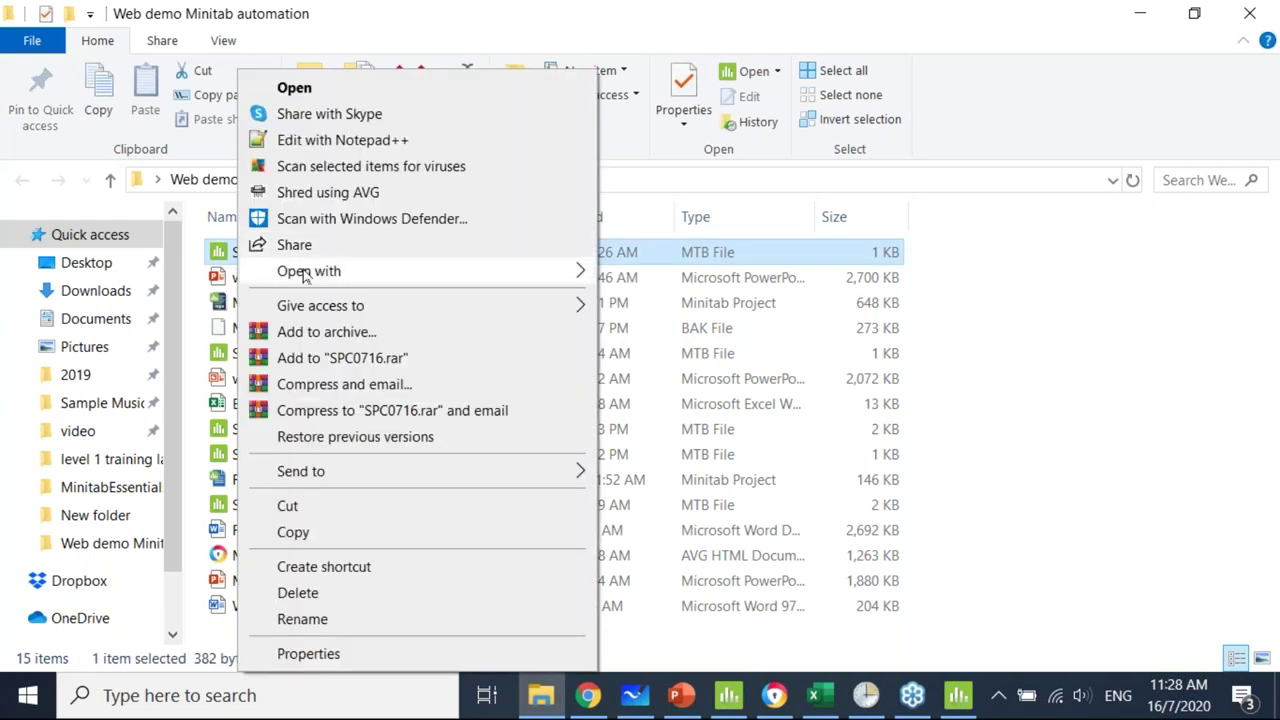
pyautogui.moveTo(305, 273)
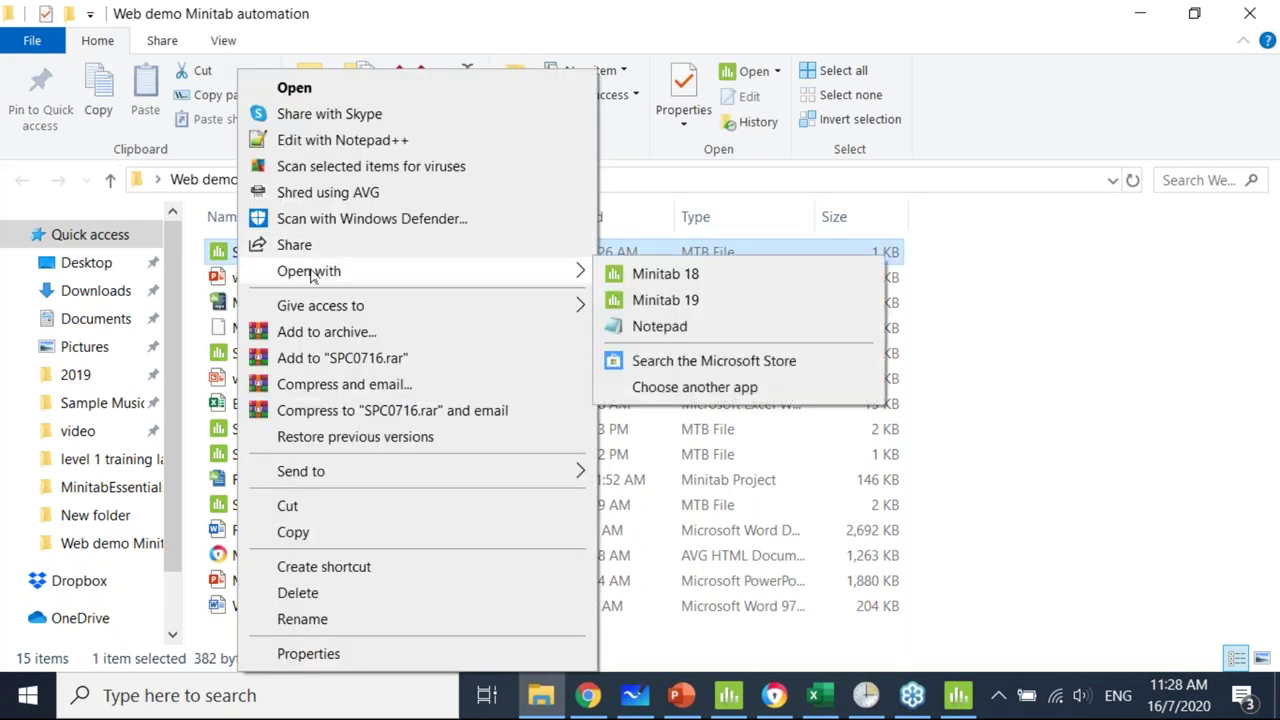
pyautogui.click(648, 328)
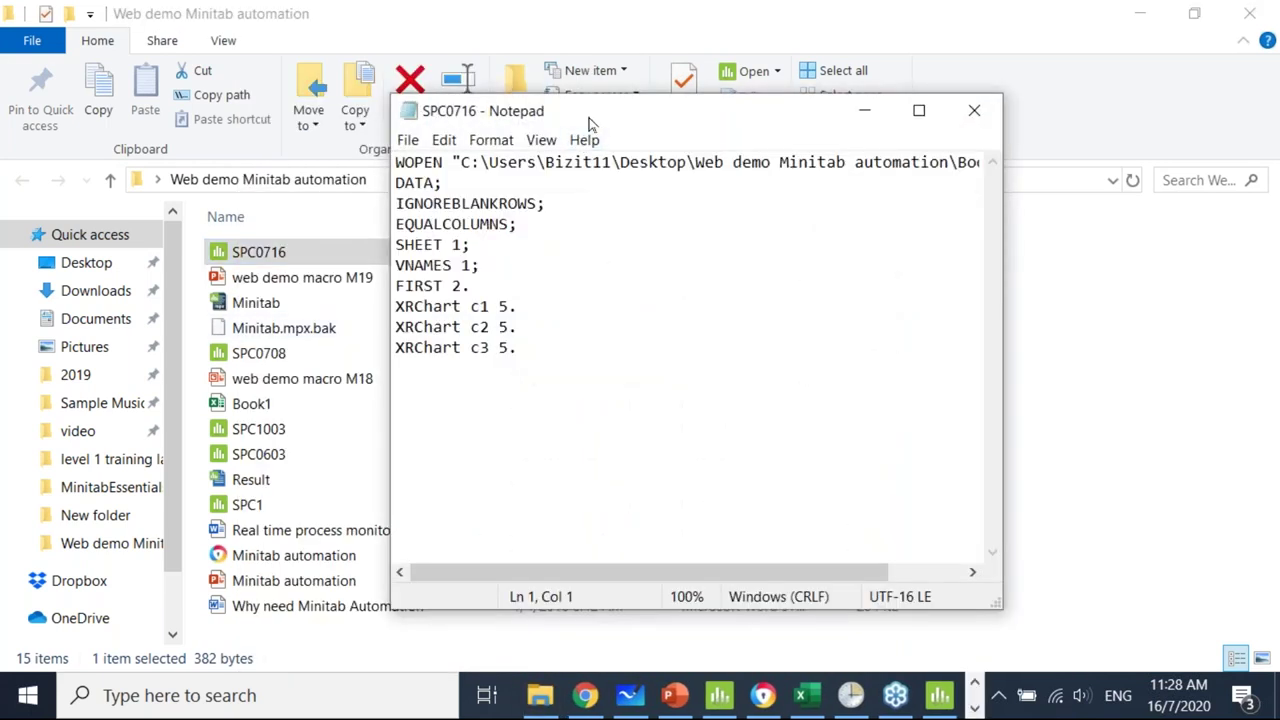
pyautogui.doubleClick(590, 114)
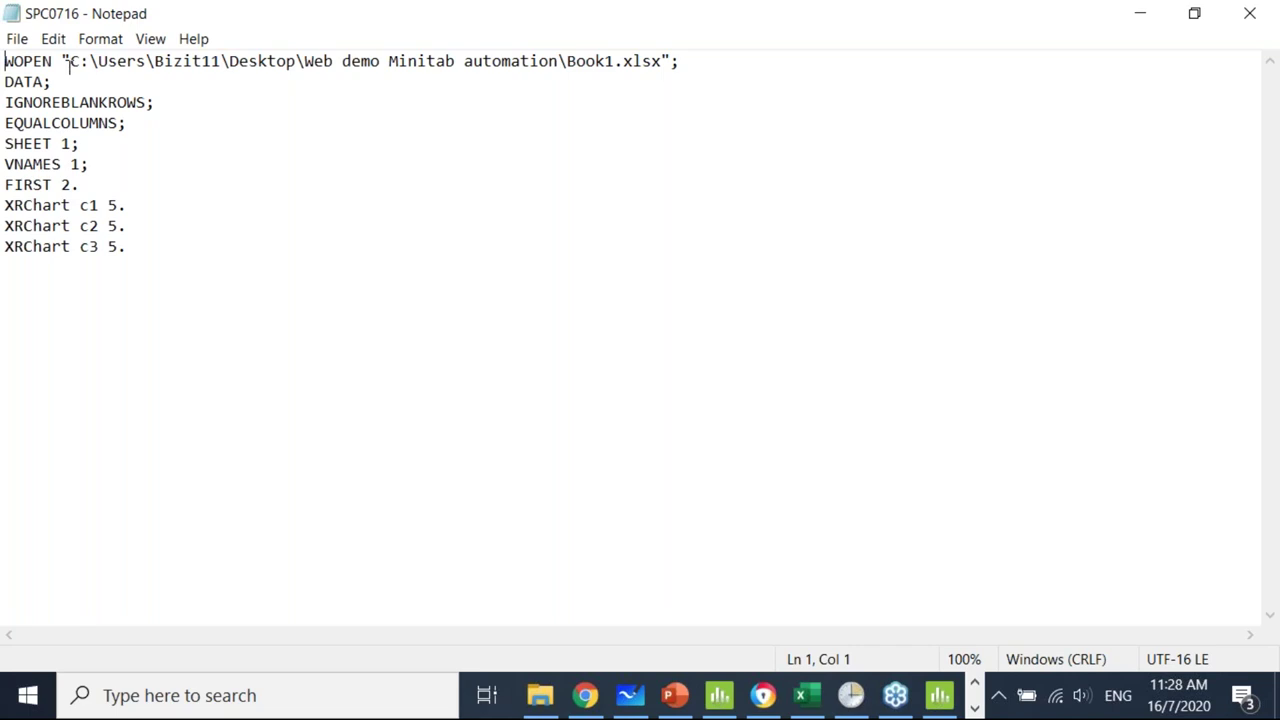
# Examine the import commands from WOPEN to FIRST 2, comparing the folder path with File Explorer's and highlighting the file name Book1.
pyautogui.moveTo(6, 61); pyautogui.dragTo(93, 172)
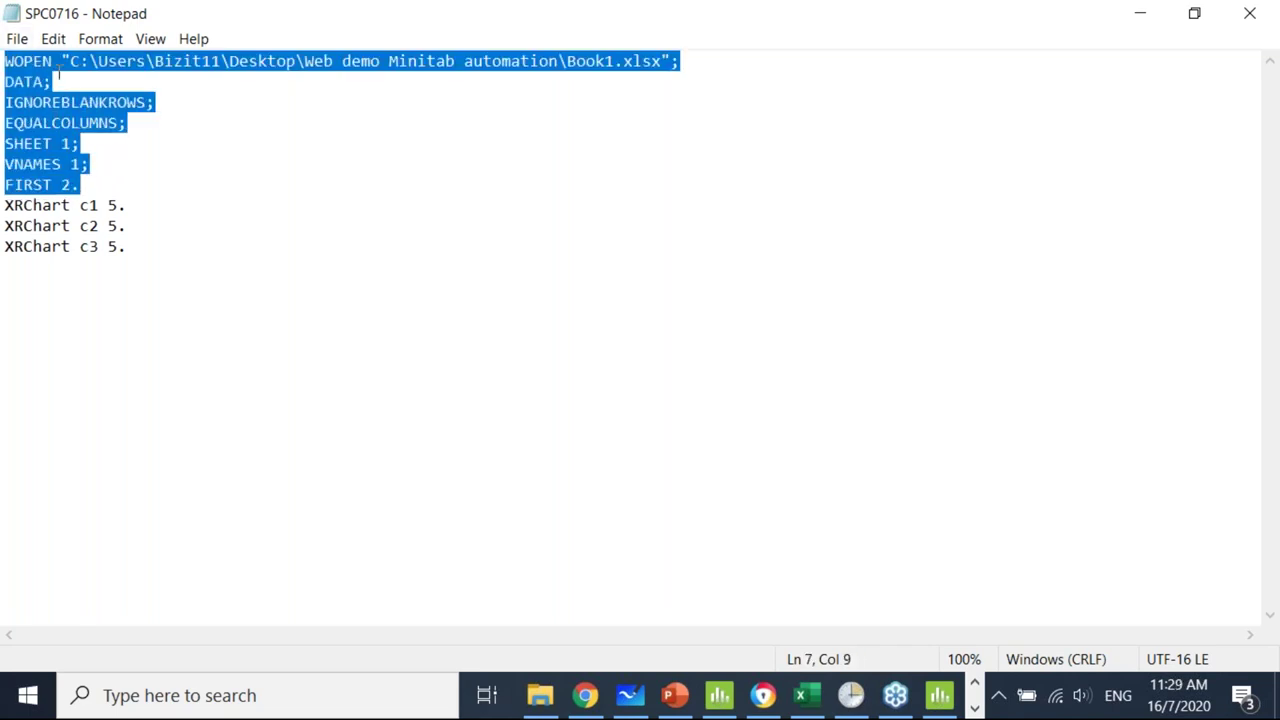
pyautogui.moveTo(75, 61)
pyautogui.mouseDown()
pyautogui.moveTo(612, 52)
pyautogui.moveTo(68, 61)
pyautogui.mouseUp()
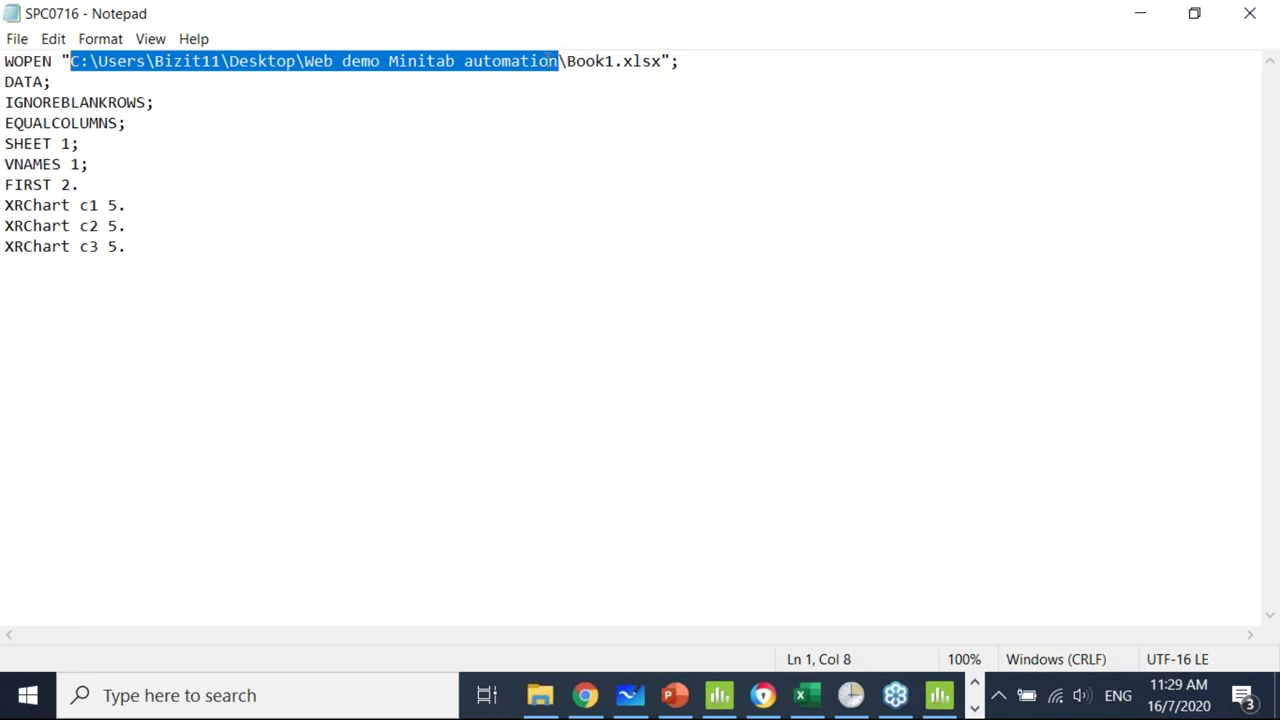
pyautogui.click(540, 697)
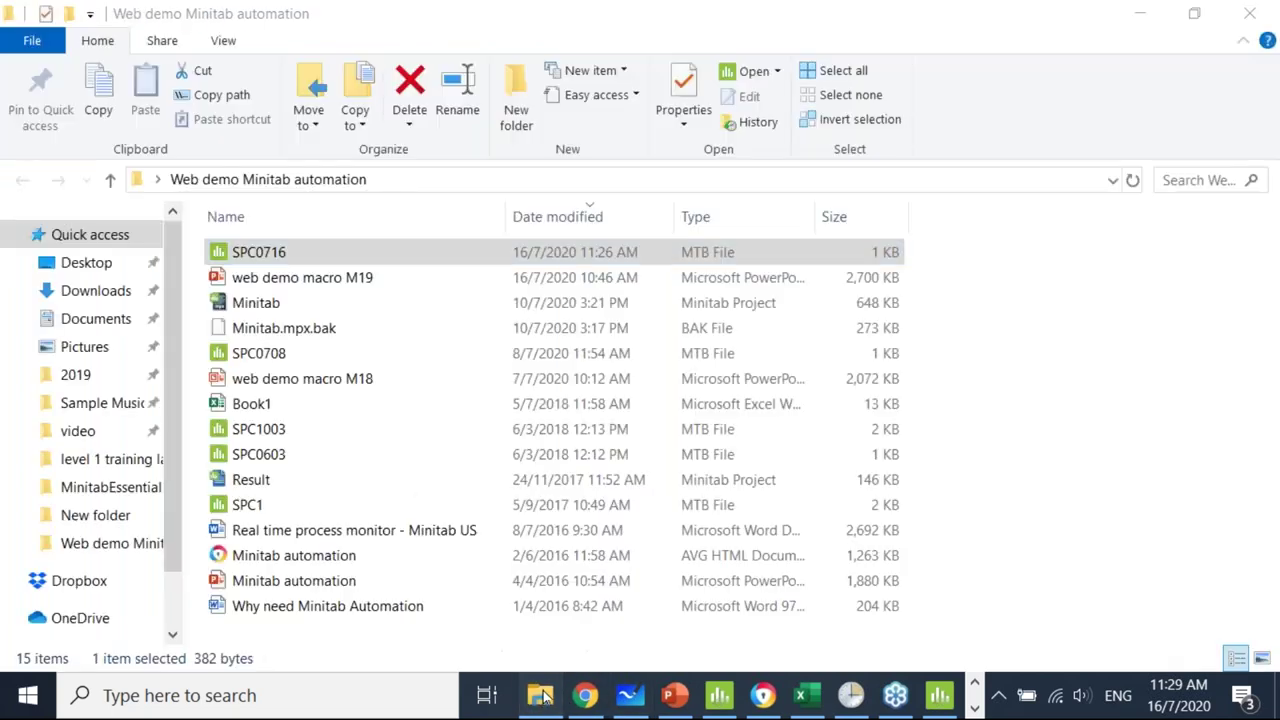
pyautogui.click(464, 182)
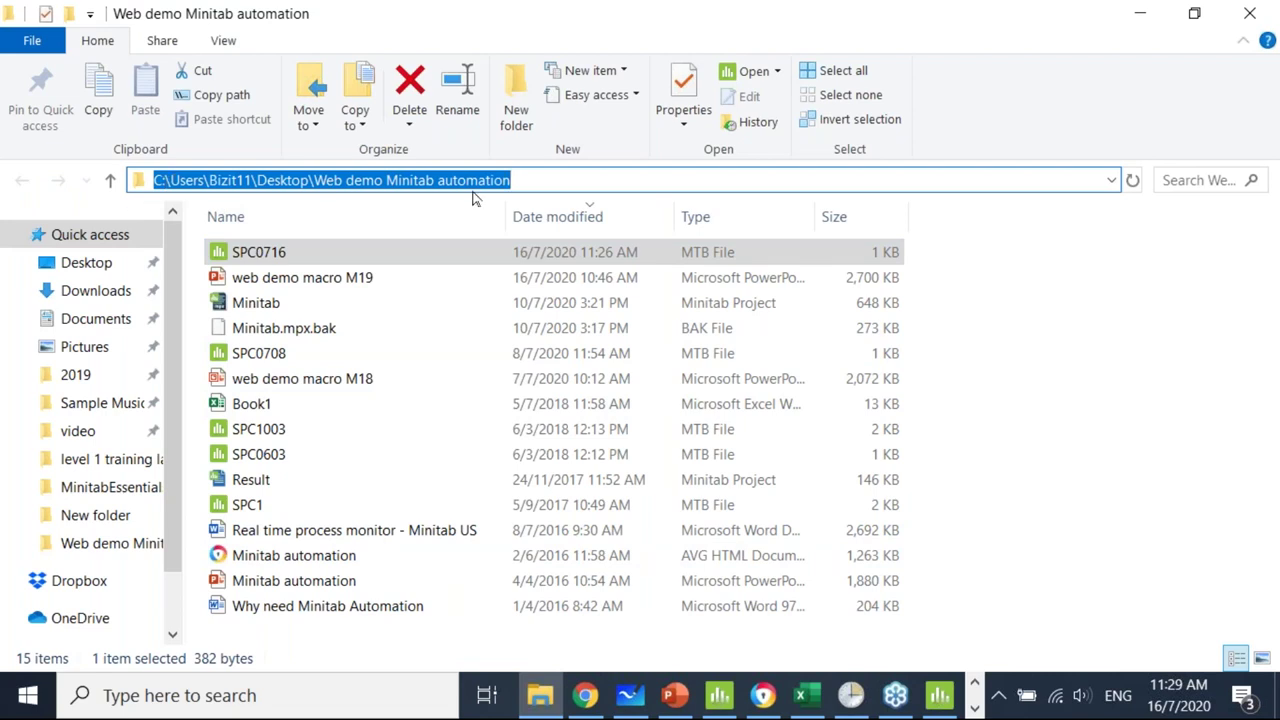
pyautogui.click(1140, 13)
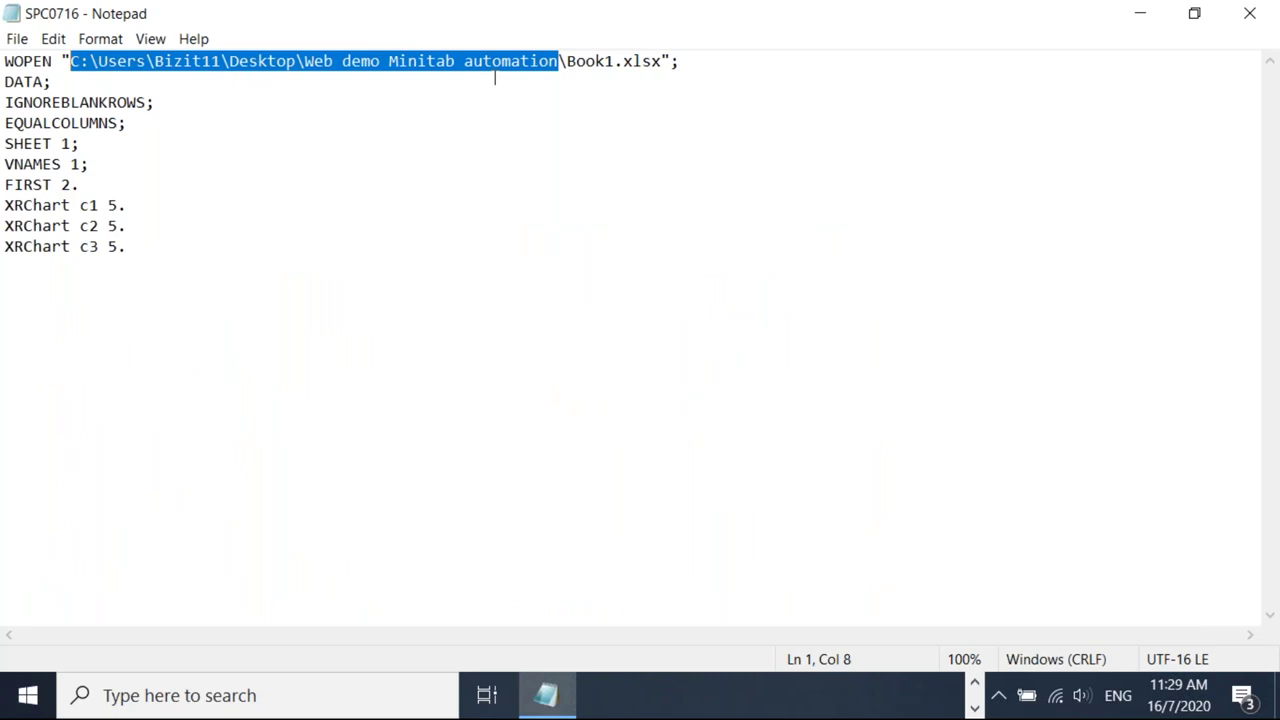
pyautogui.moveTo(566, 61); pyautogui.dragTo(615, 61)
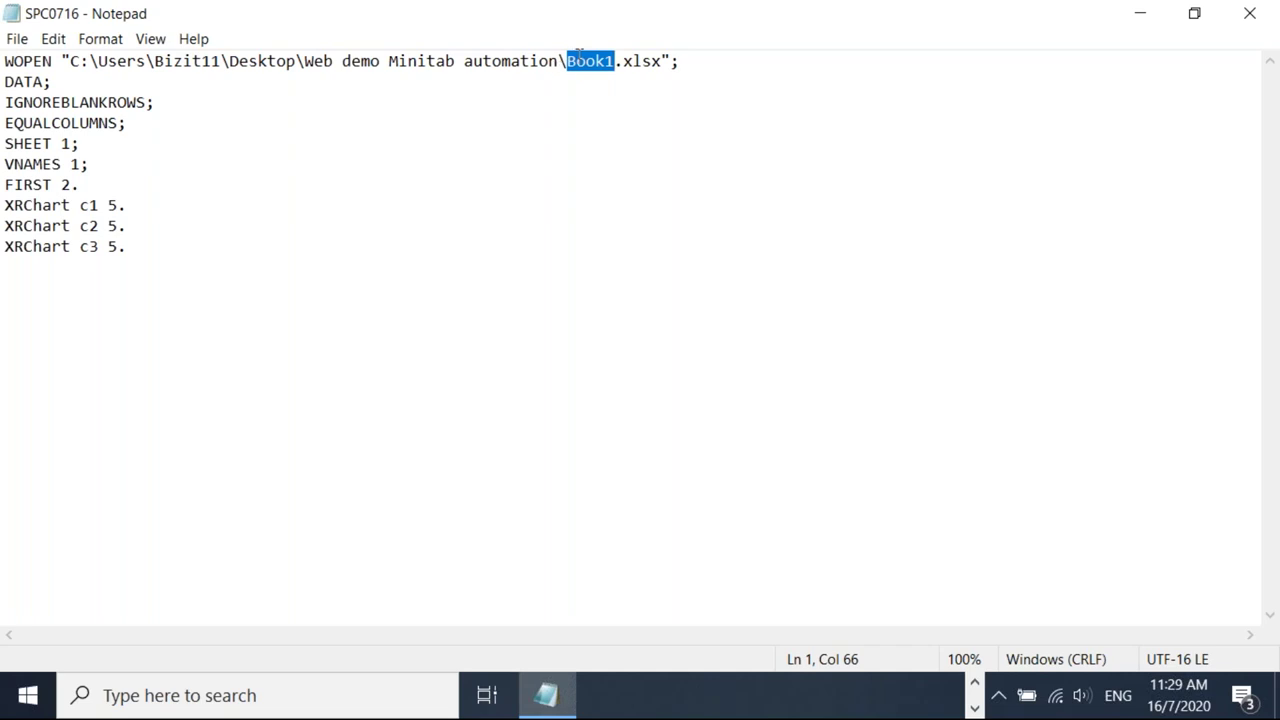
# Highlight the three XRChart command lines to examine them.
pyautogui.click(583, 451)
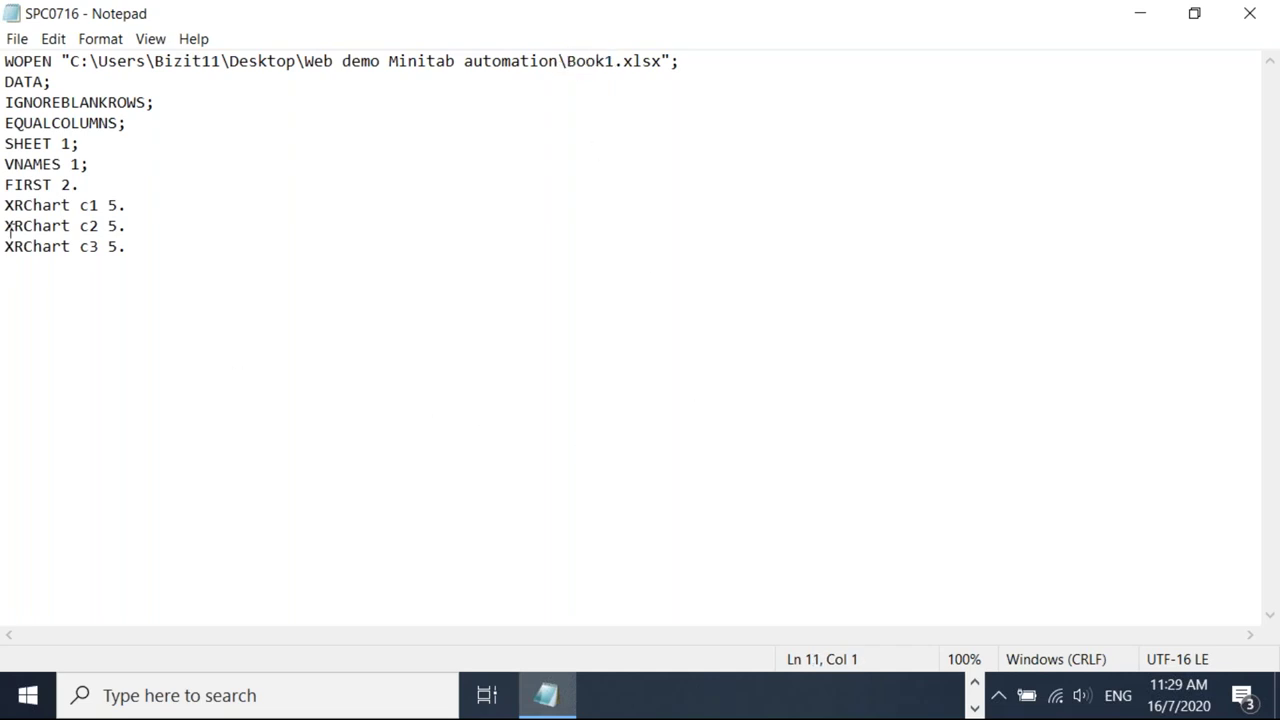
pyautogui.hotkey('shift', 'Up')
pyautogui.hotkey('shift', 'Up')
pyautogui.hotkey('shift', 'Up')
pyautogui.hotkey('shift', 'Up')
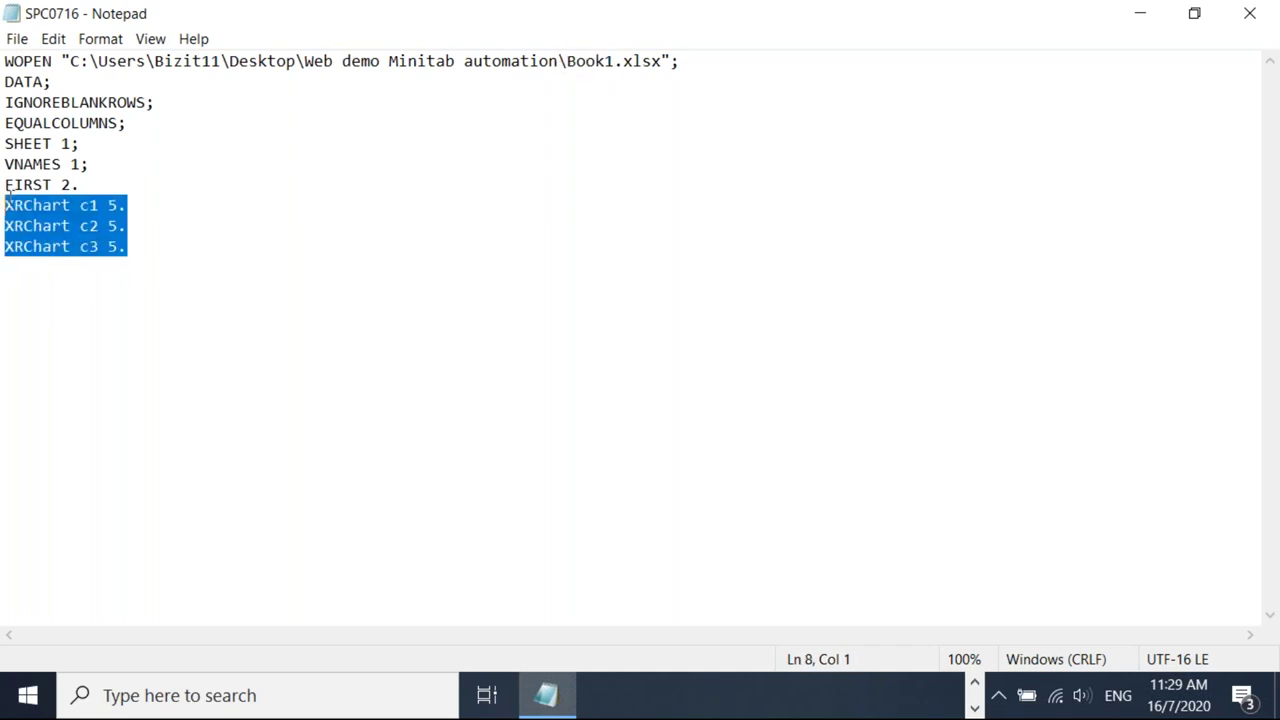
pyautogui.click(378, 324)
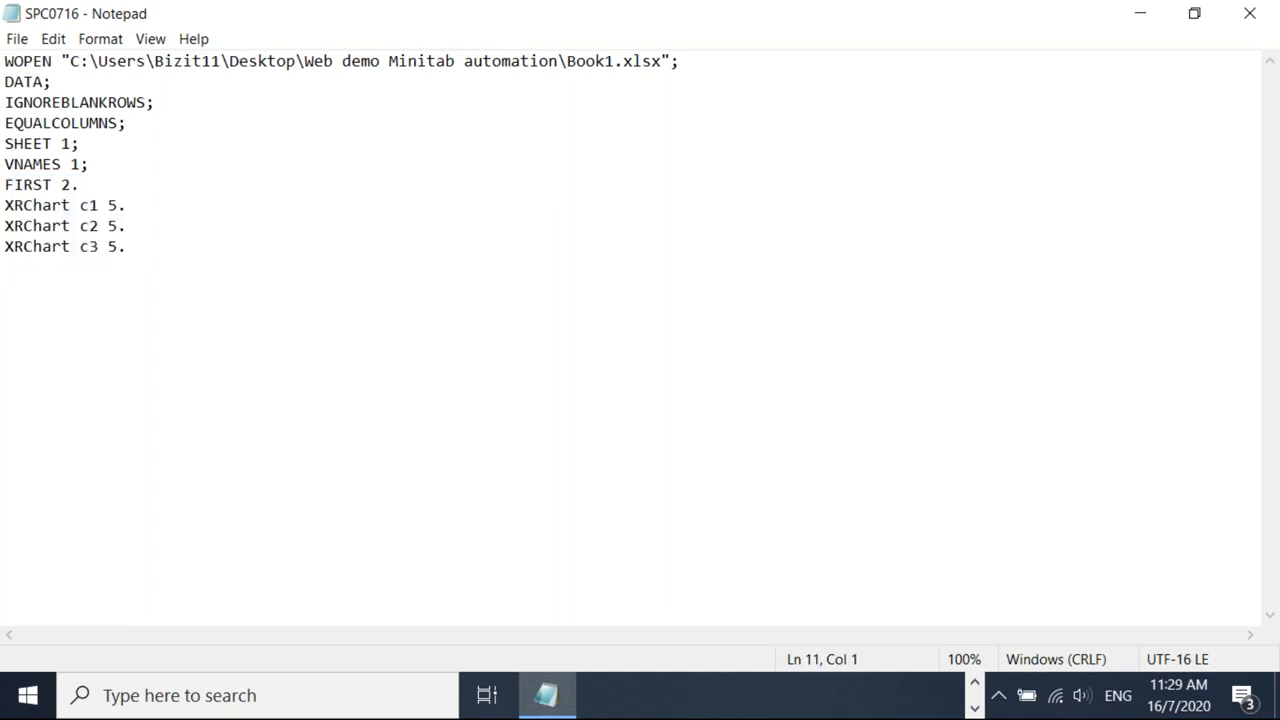
# Switch to Minitab 18 and view the Xbar-R charts the macro generated.
pyautogui.click(975, 683)
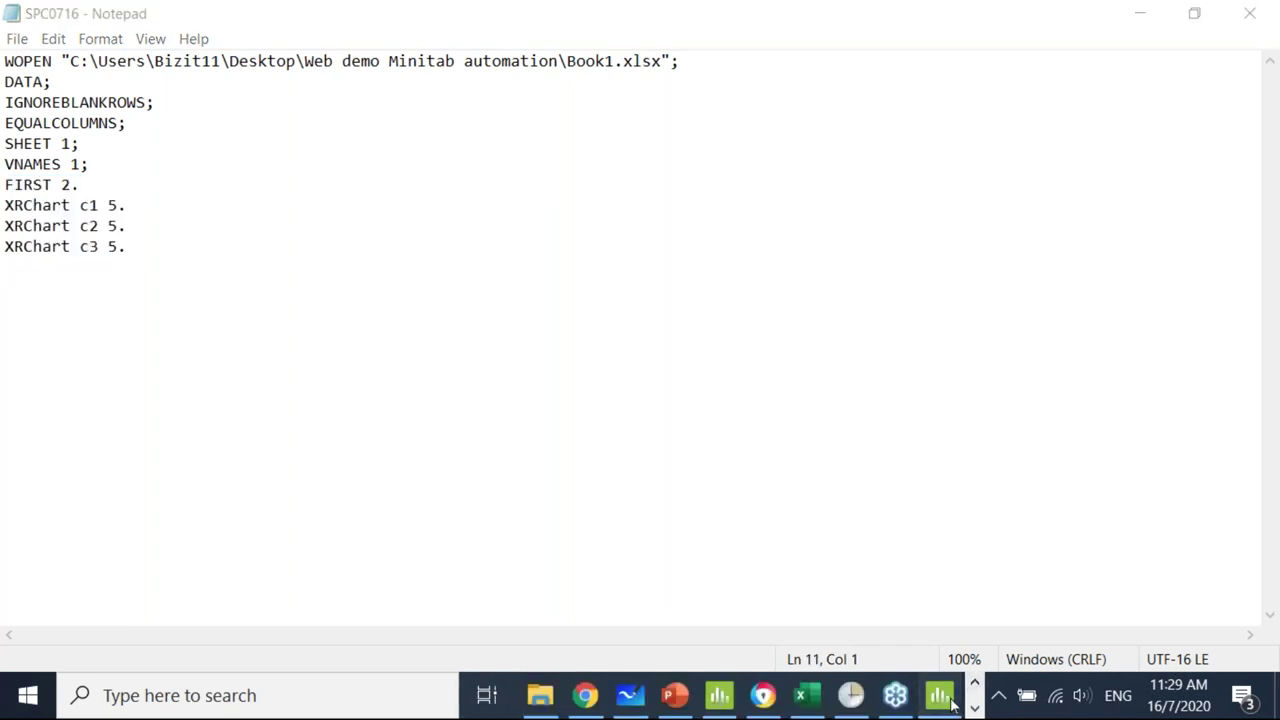
pyautogui.click(952, 704)
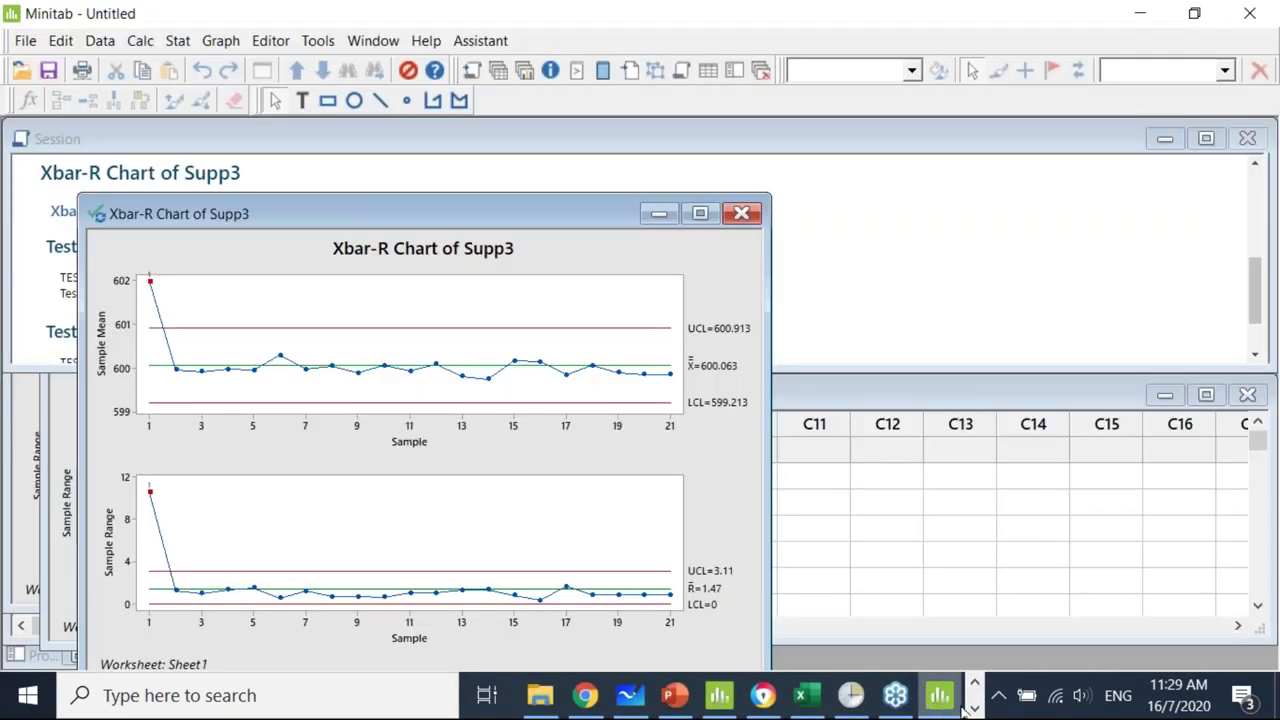
pyautogui.click(975, 708)
pyautogui.click(975, 683)
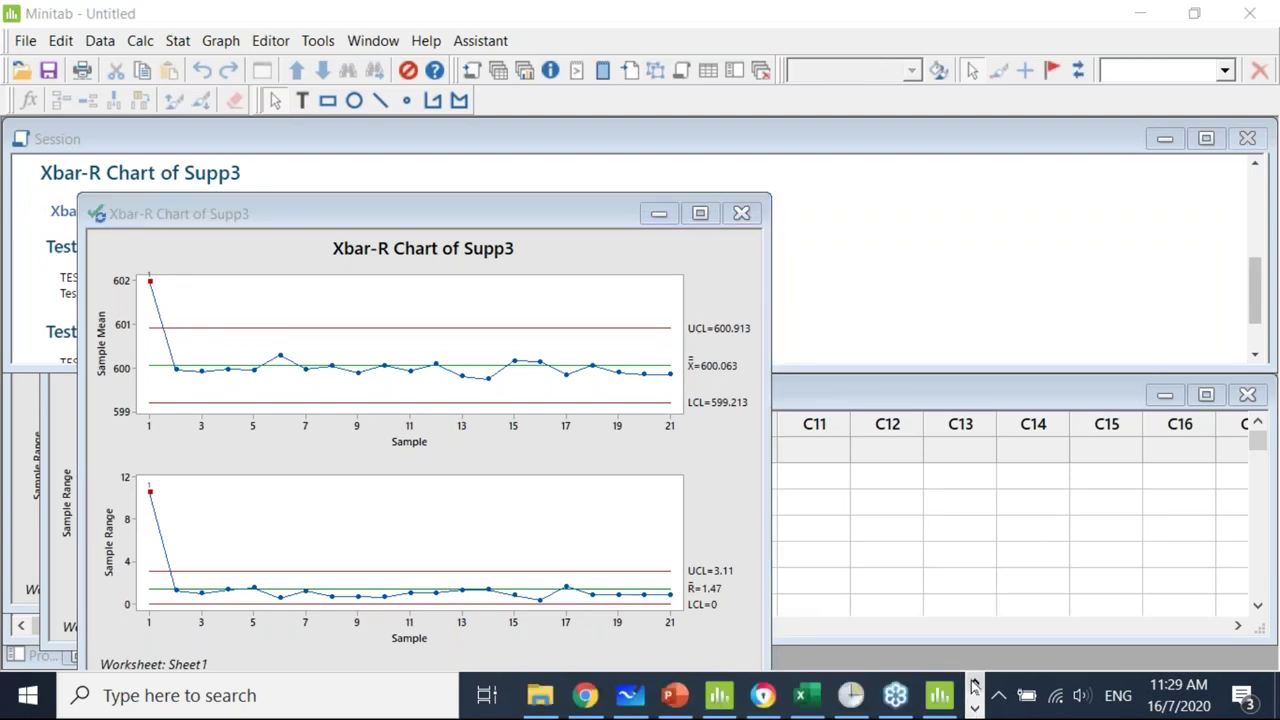
# Switch to File Explorer and duplicate the Book1 workbook within the Web demo Minitab automation folder.
pyautogui.click(537, 702)
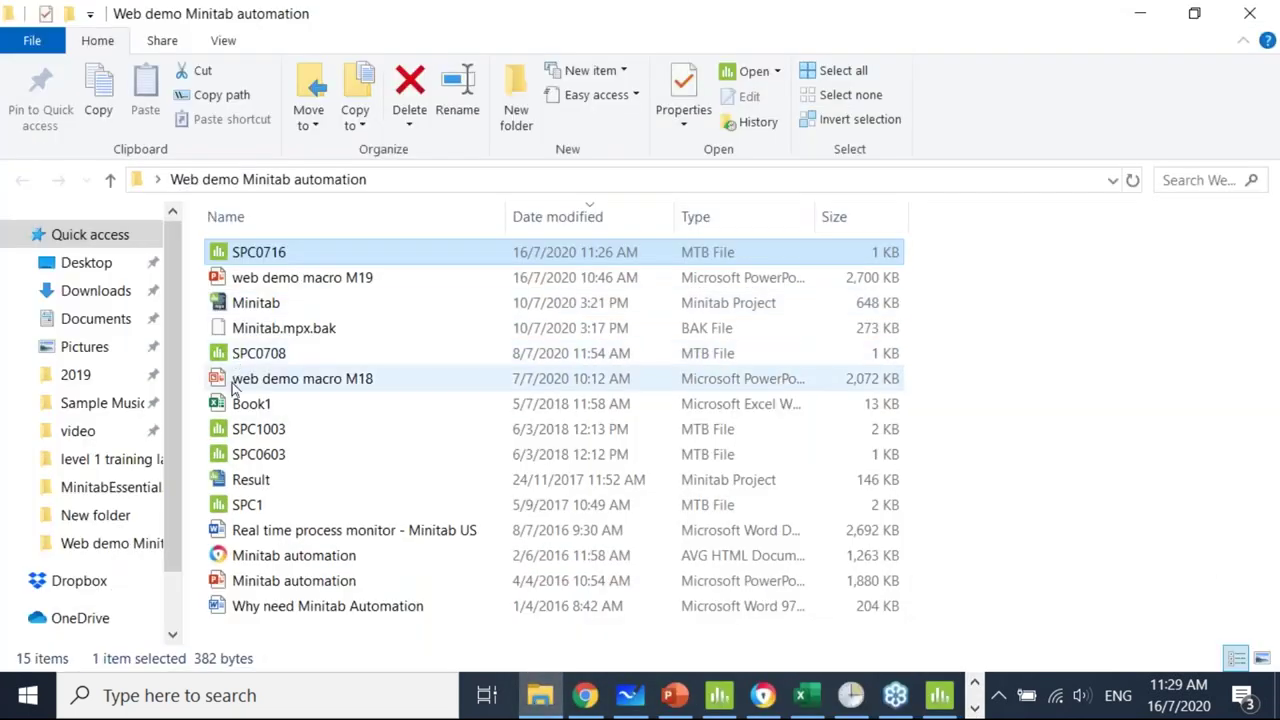
pyautogui.click(229, 406)
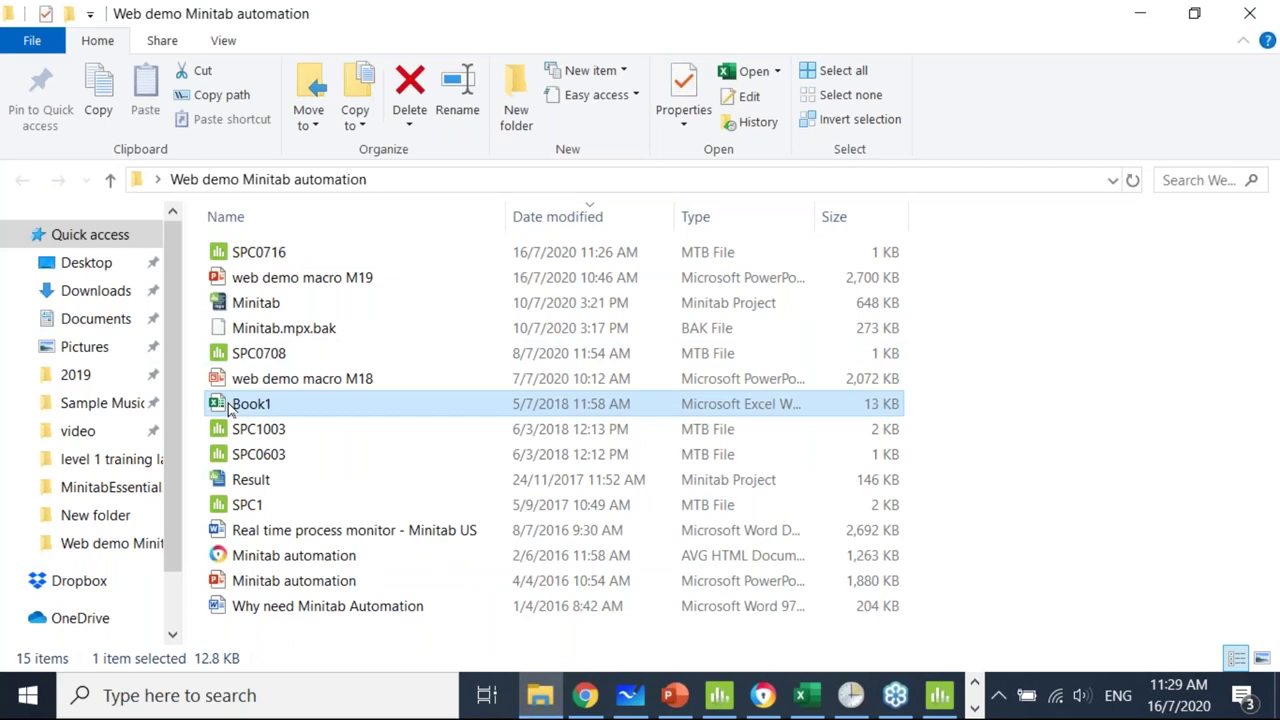
pyautogui.rightClick(229, 406)
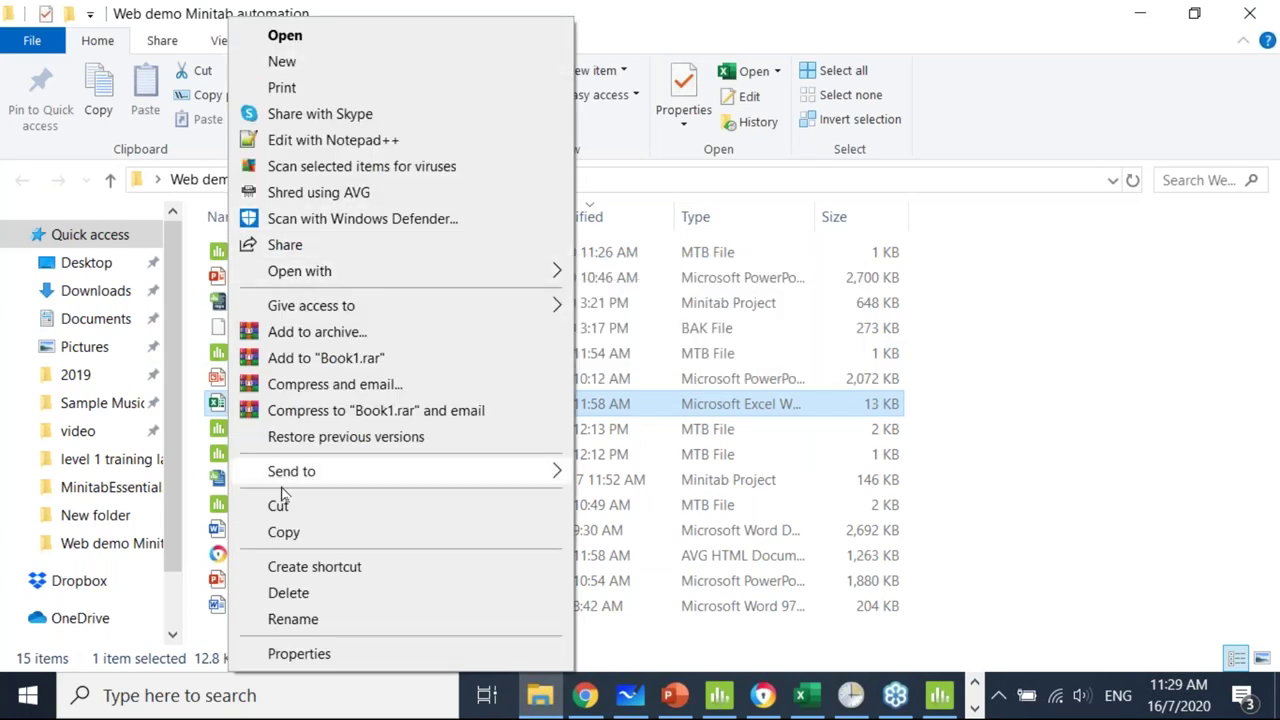
pyautogui.click(284, 532)
pyautogui.click(997, 320)
pyautogui.rightClick(1000, 318)
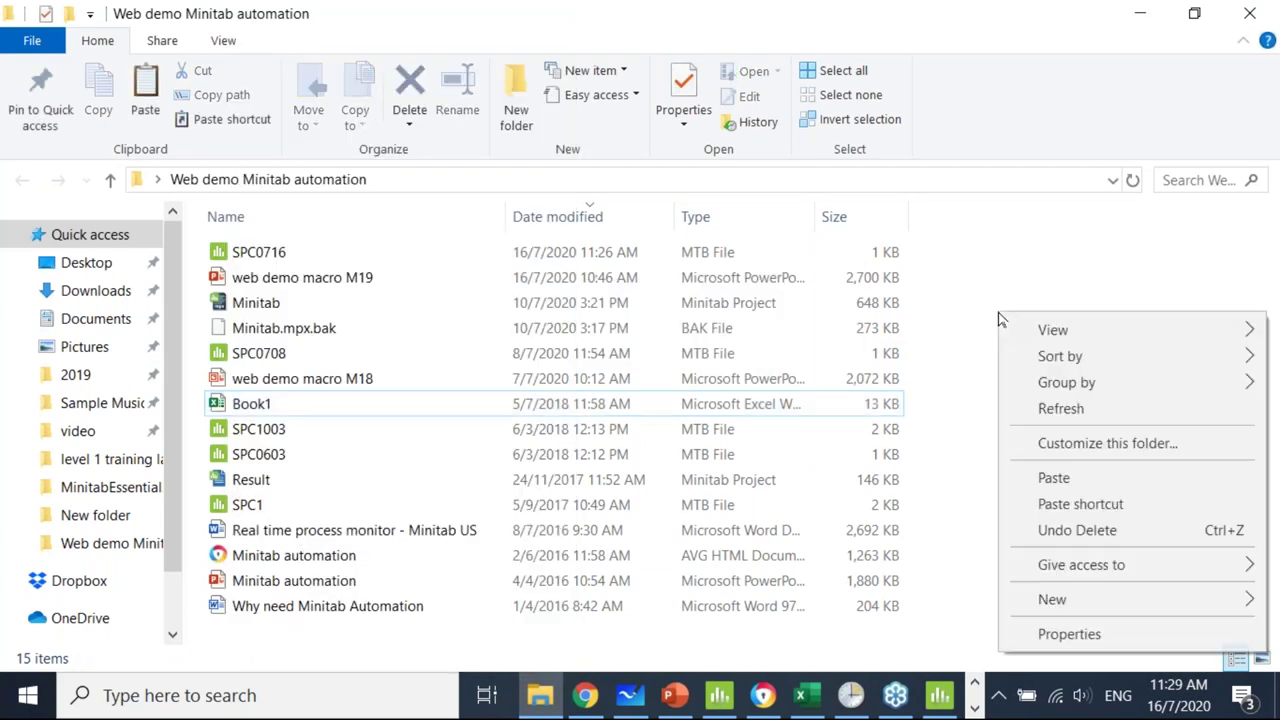
pyautogui.click(1054, 478)
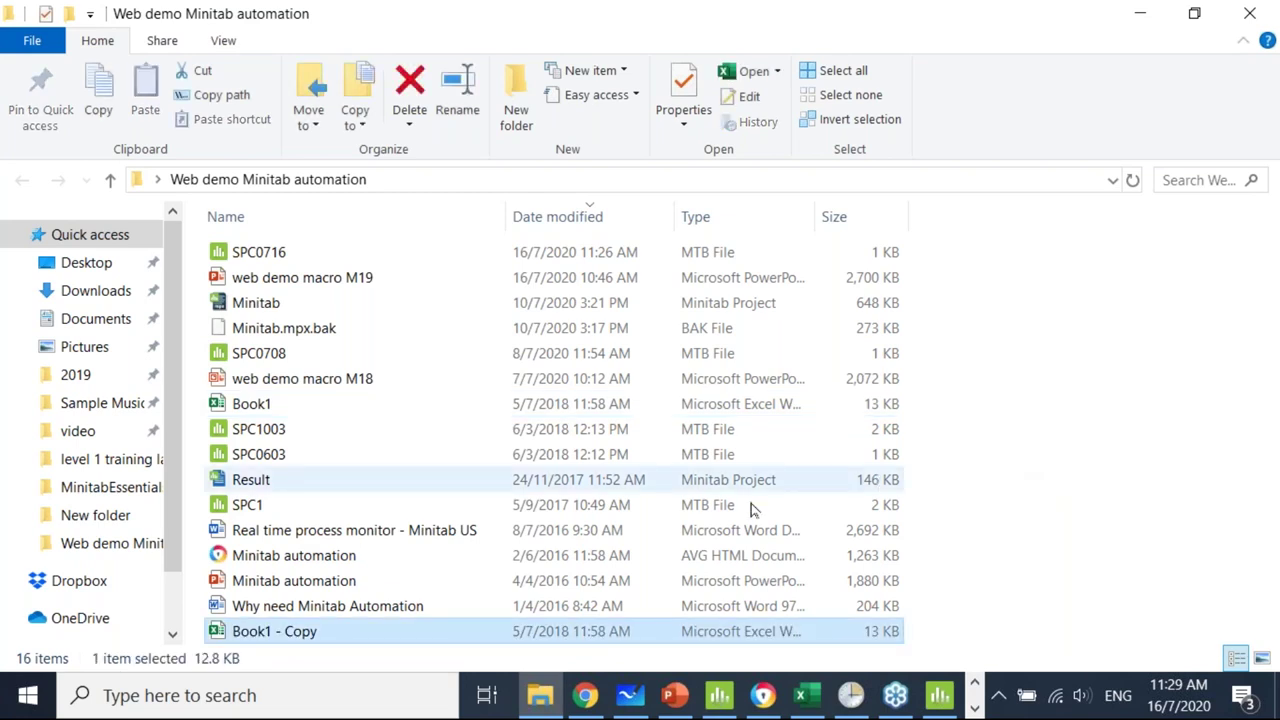
# Rename the copied workbook as Book2 and open it in Excel.
pyautogui.rightClick(260, 636)
pyautogui.click(324, 619)
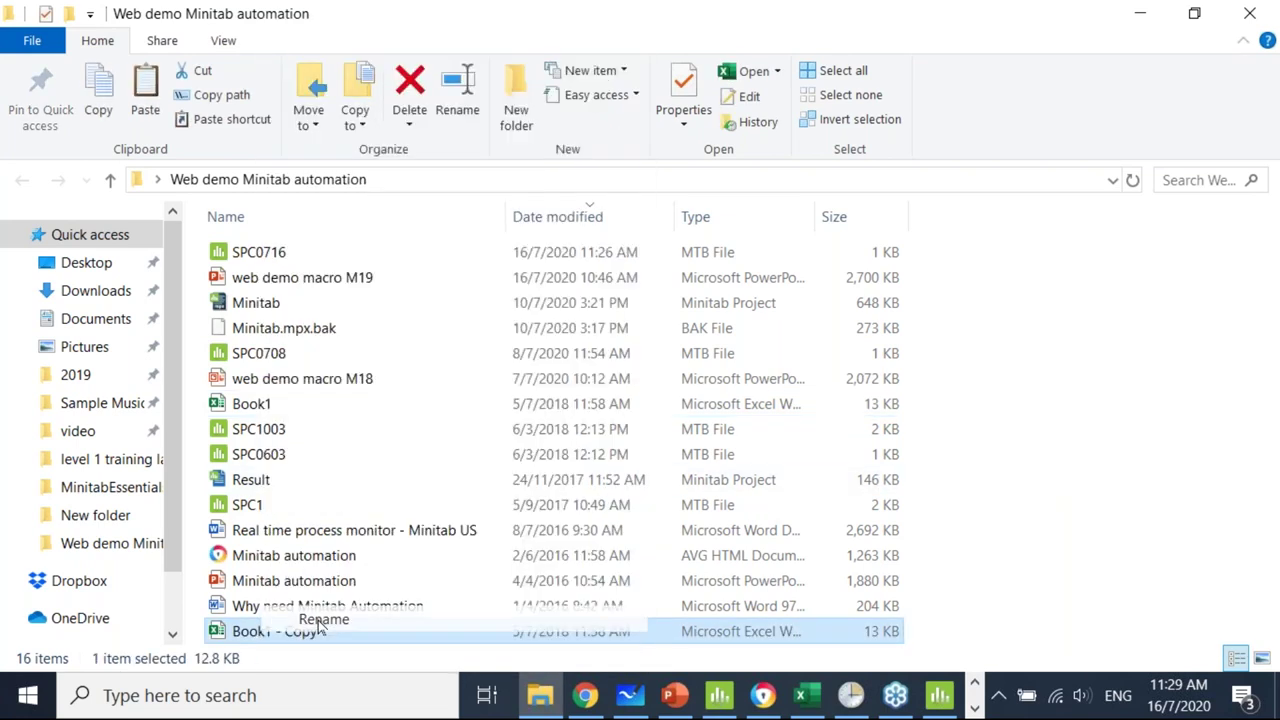
pyautogui.moveTo(266, 631); pyautogui.dragTo(374, 628)
pyautogui.write('2')
pyautogui.press('Return')
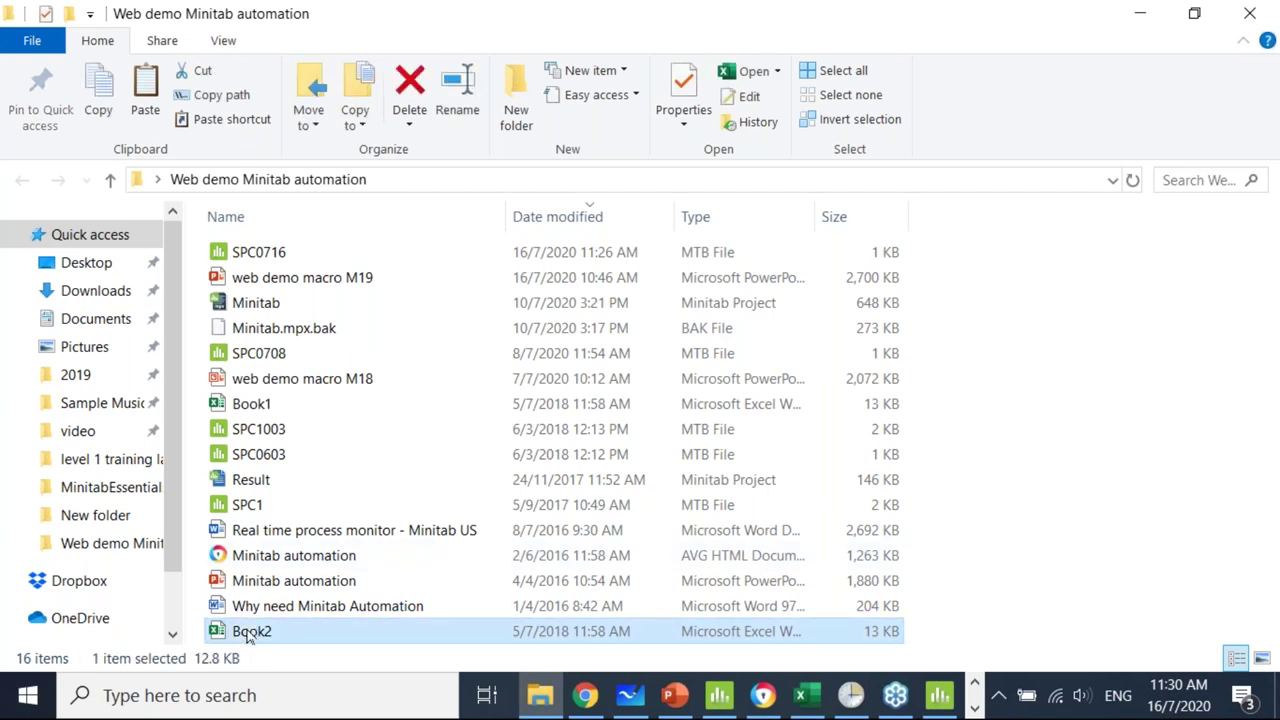
pyautogui.press('Return')
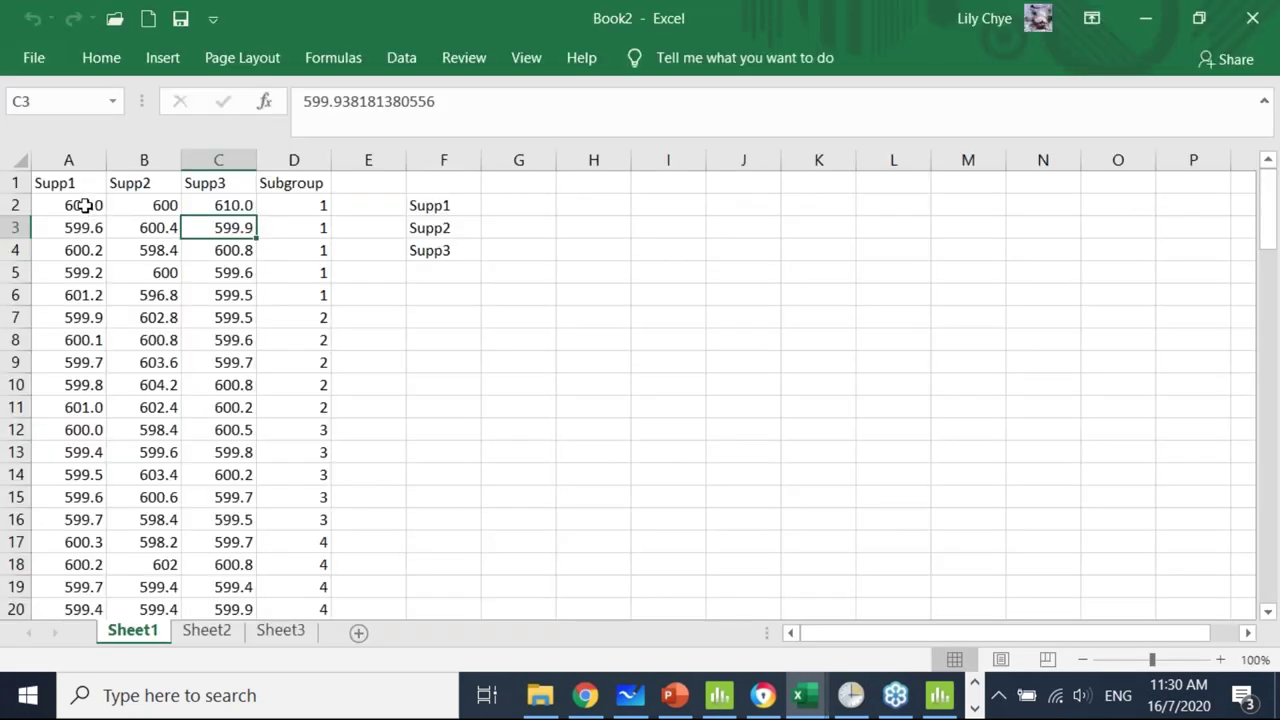
# Set the first data values of Supp1 and Supp2, cells A2 and B2, to 590.
pyautogui.click(85, 205)
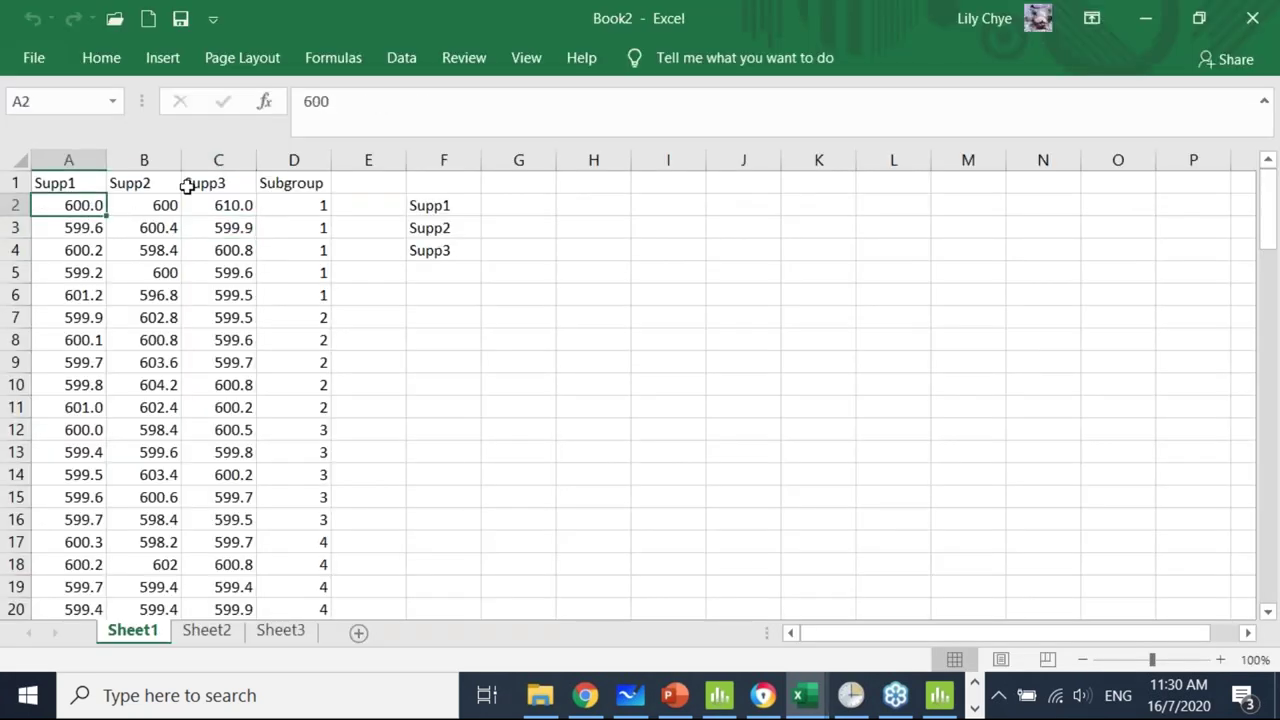
pyautogui.doubleClick(315, 101)
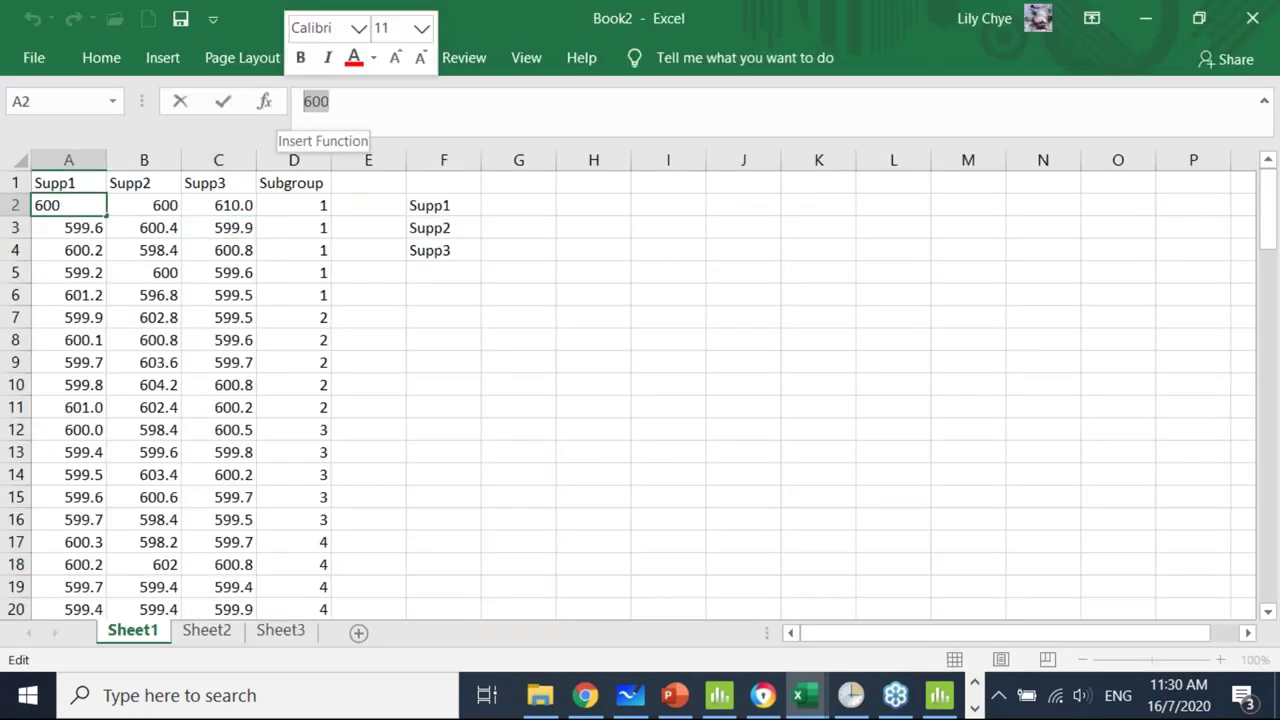
pyautogui.write('590')
pyautogui.press('Return')
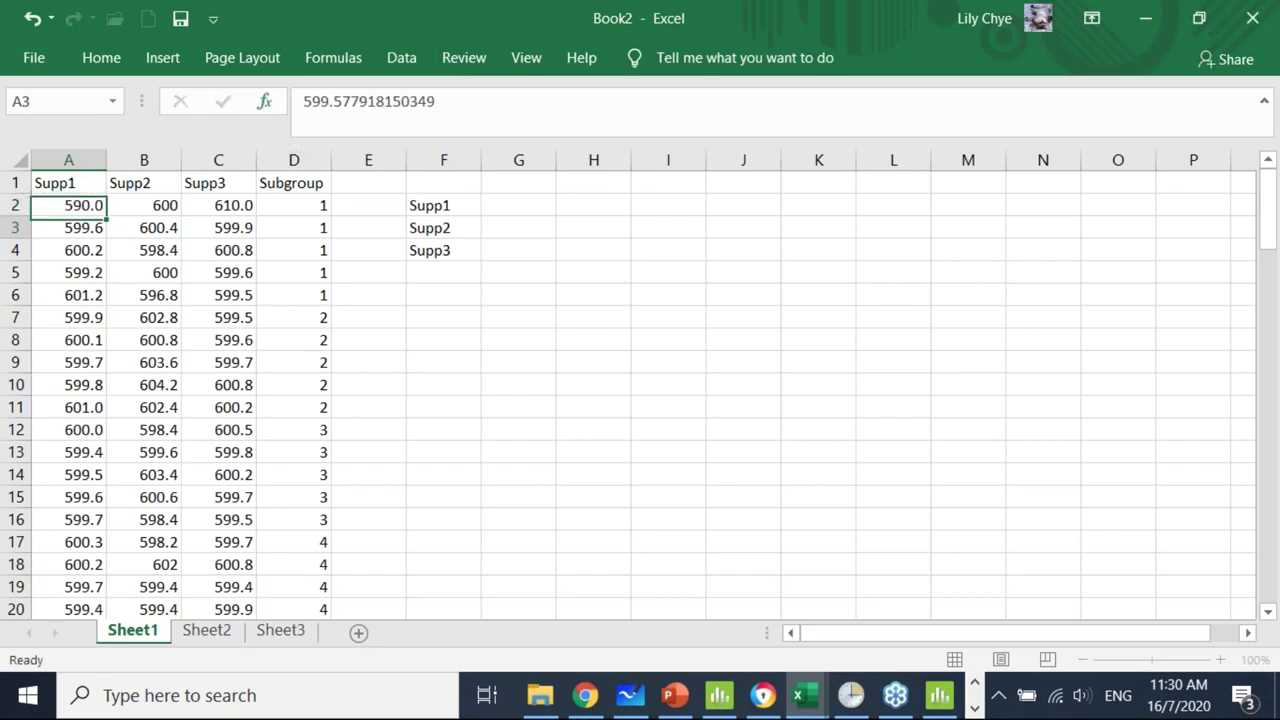
pyautogui.click(160, 206)
pyautogui.press('F2')
pyautogui.write('590')
pyautogui.press('Tab')
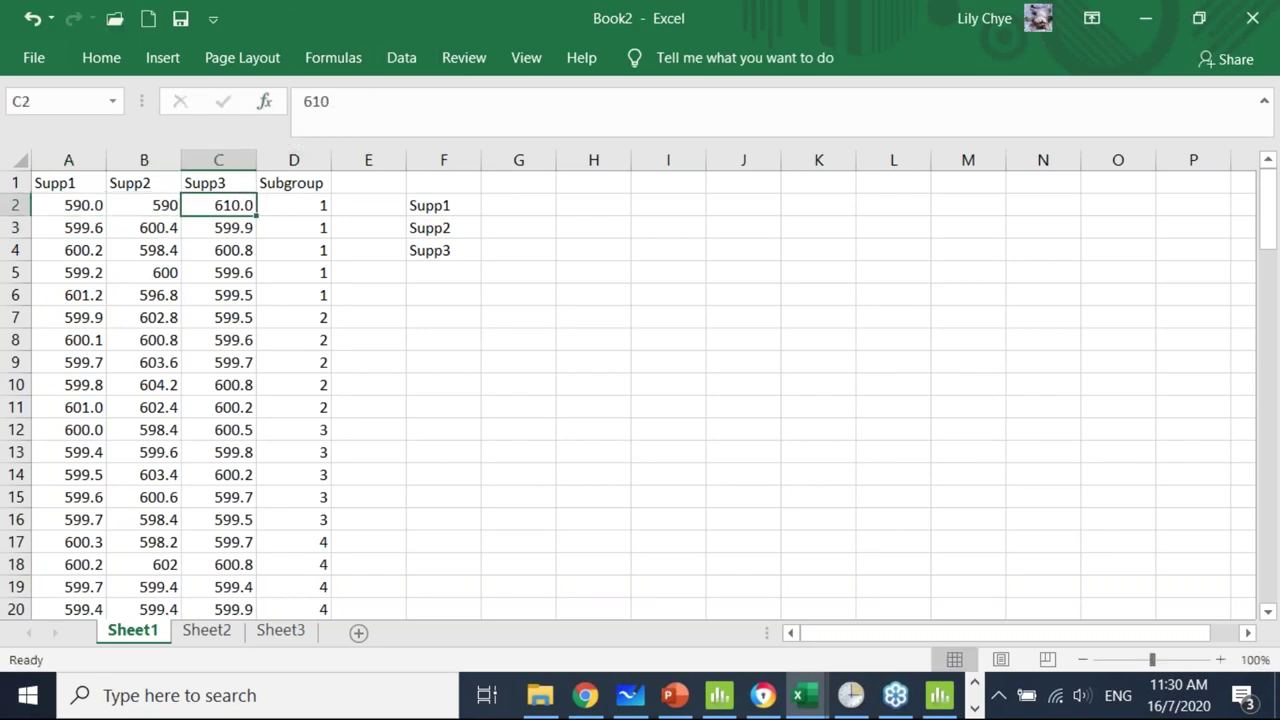
# Set the first Supp3 value in cell C2 to 590 and save the Book2 workbook.
pyautogui.press('F2')
pyautogui.press('BackSpace')
pyautogui.press('BackSpace')
pyautogui.press('BackSpace')
pyautogui.write('590')
pyautogui.press('Return')
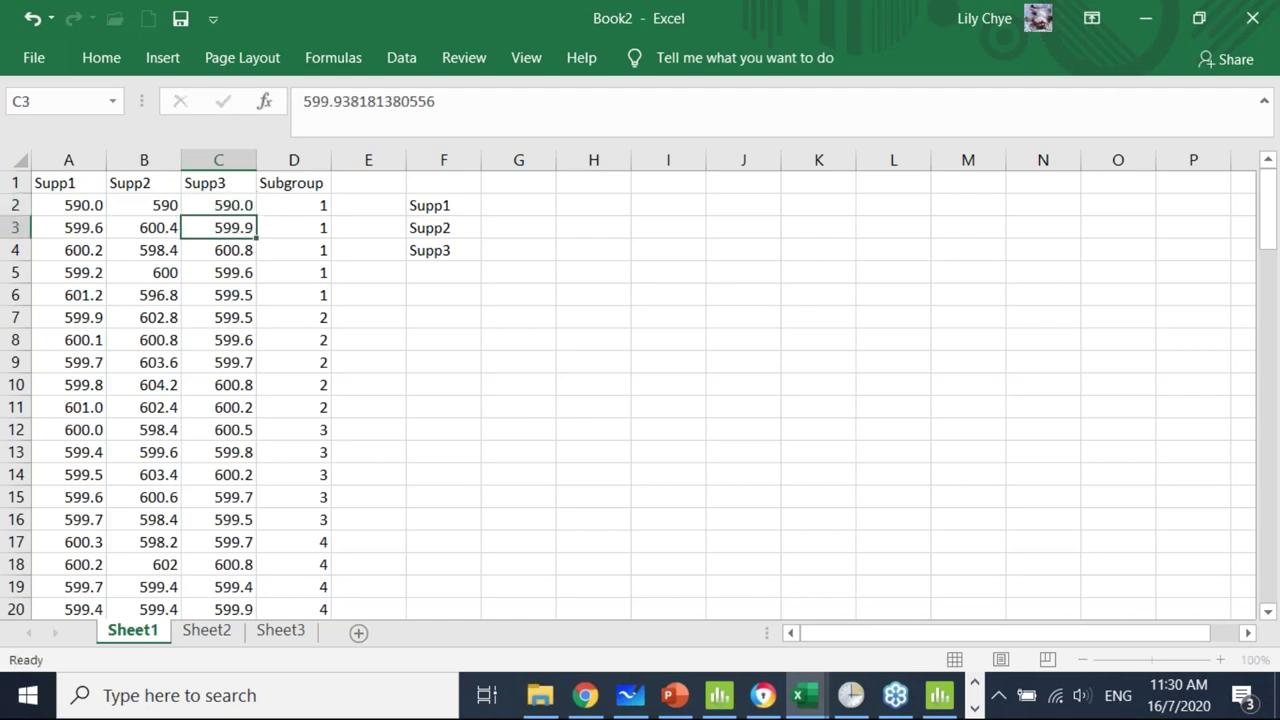
pyautogui.click(314, 344)
pyautogui.click(604, 409)
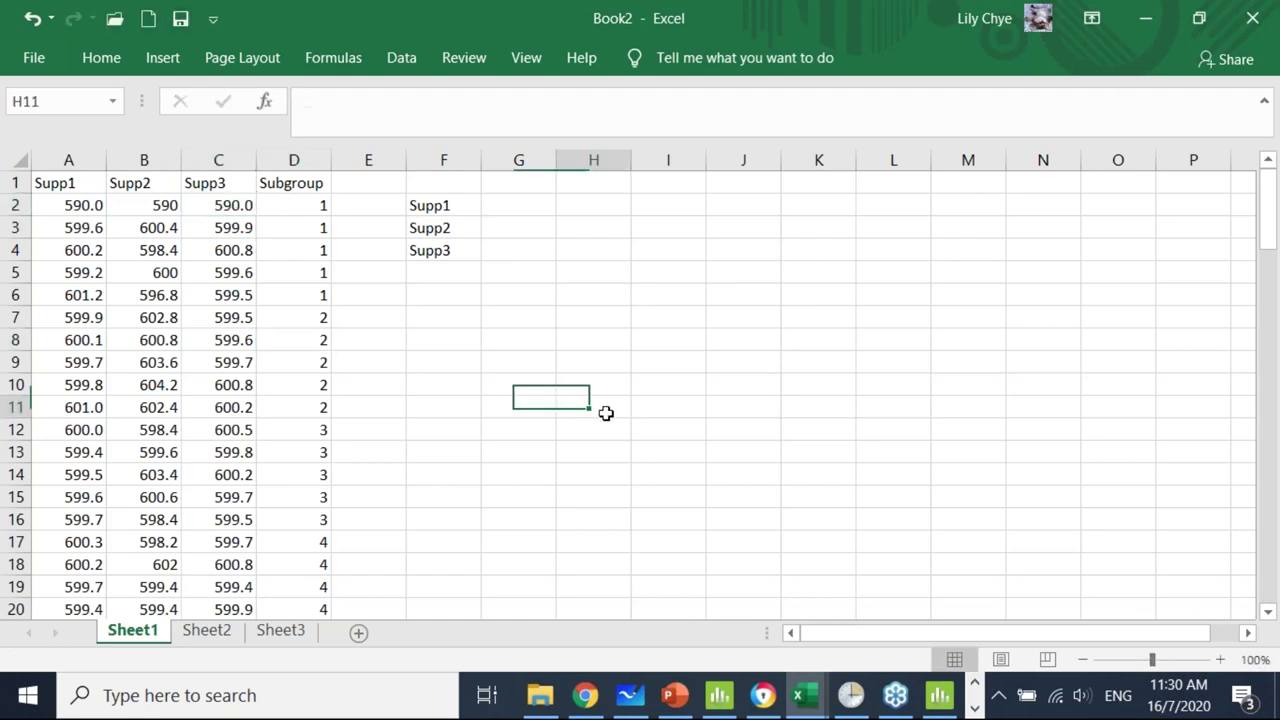
pyautogui.click(862, 564)
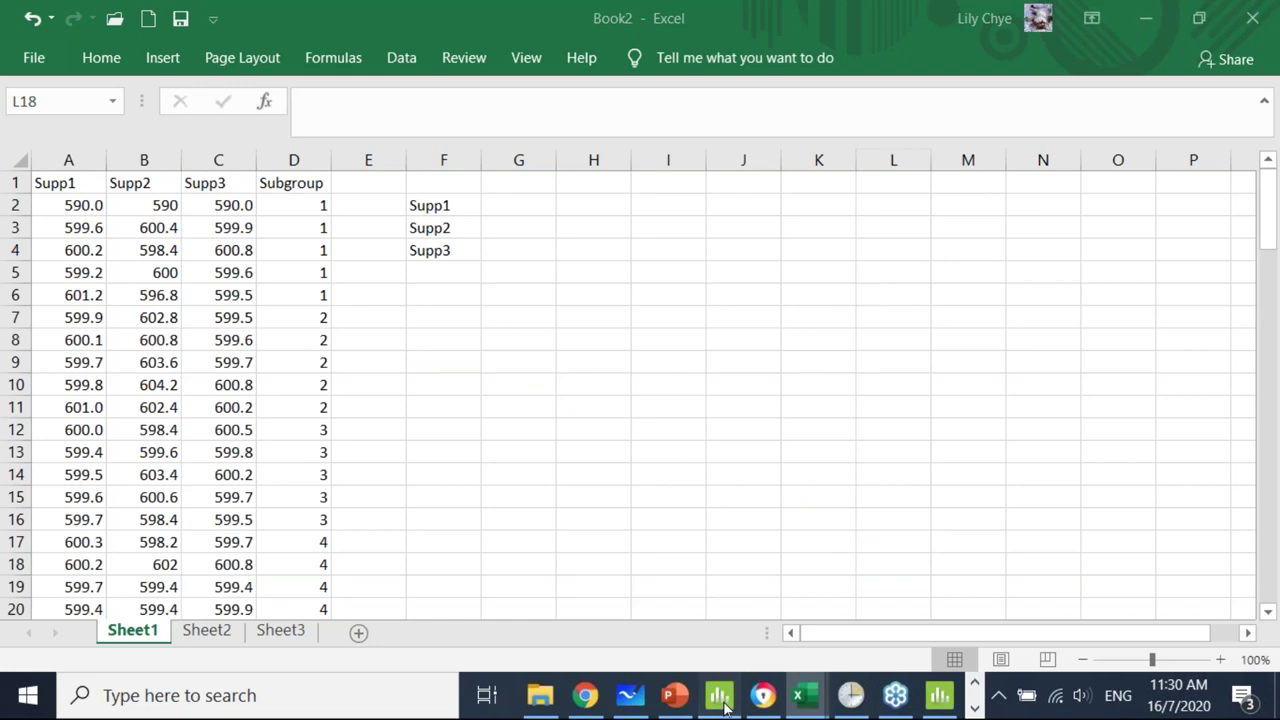
# Switch to Minitab and replace the current session with a new project.
pyautogui.click(719, 695)
pyautogui.click(27, 40)
pyautogui.moveTo(68, 68)
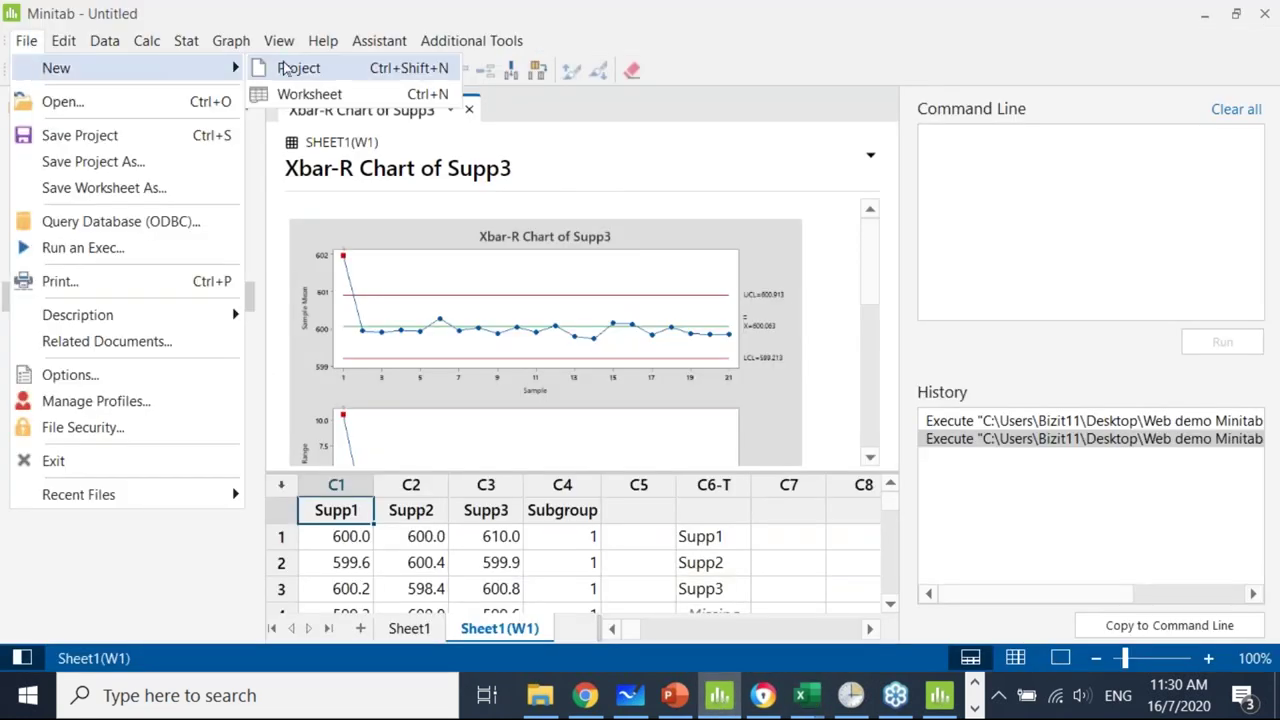
pyautogui.click(300, 68)
pyautogui.click(676, 400)
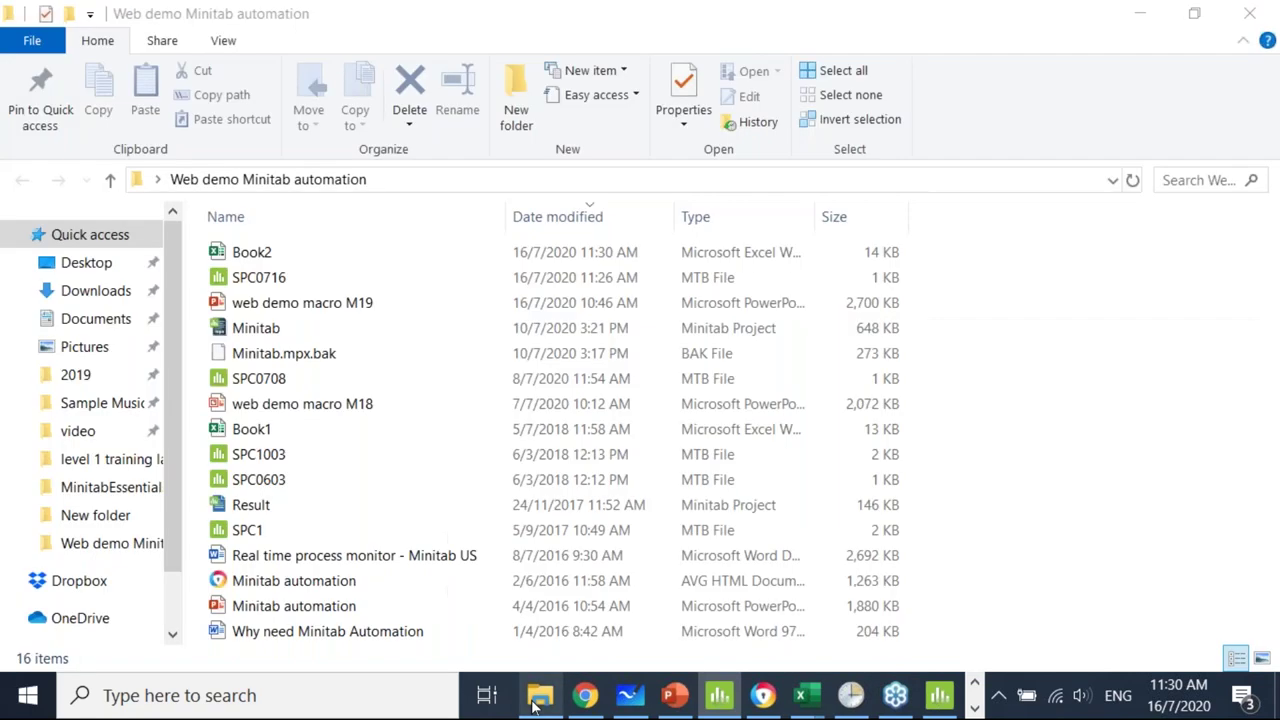
# Switch to the SPC0716 macro in Notepad, change the WOPEN file name to Book2.xlsx, and save the file.
pyautogui.click(541, 695)
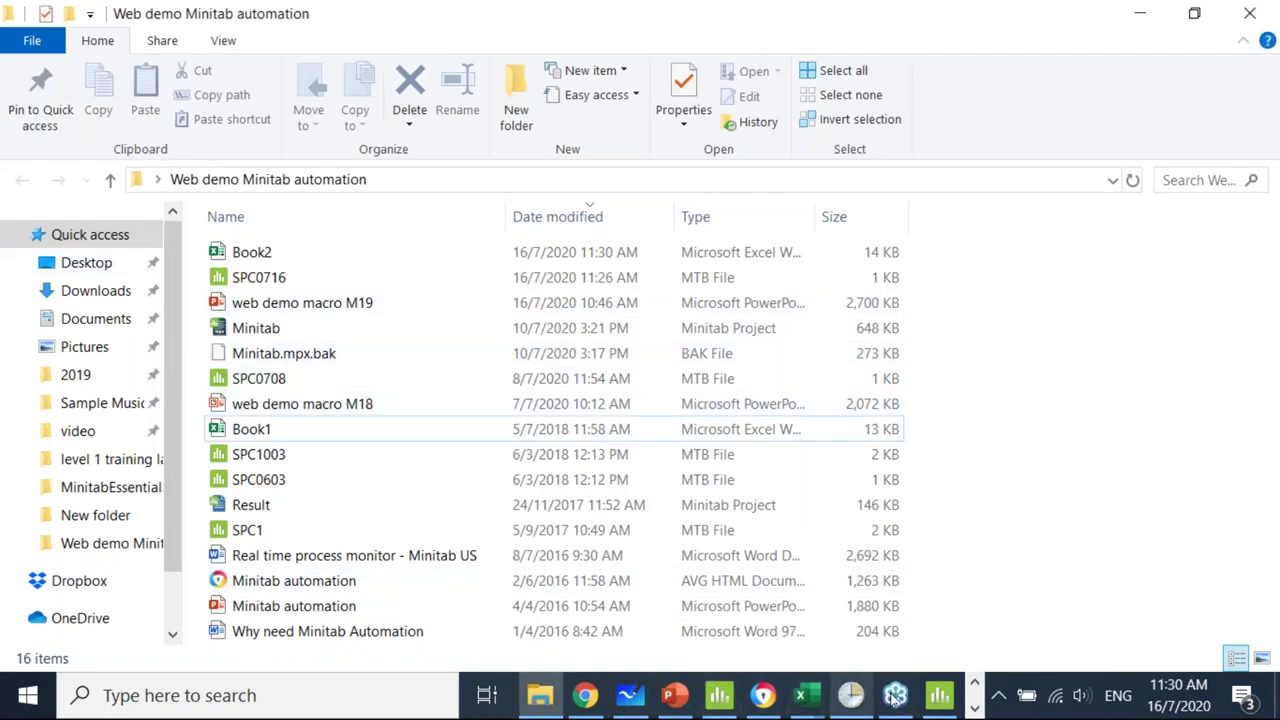
pyautogui.click(975, 708)
pyautogui.click(550, 695)
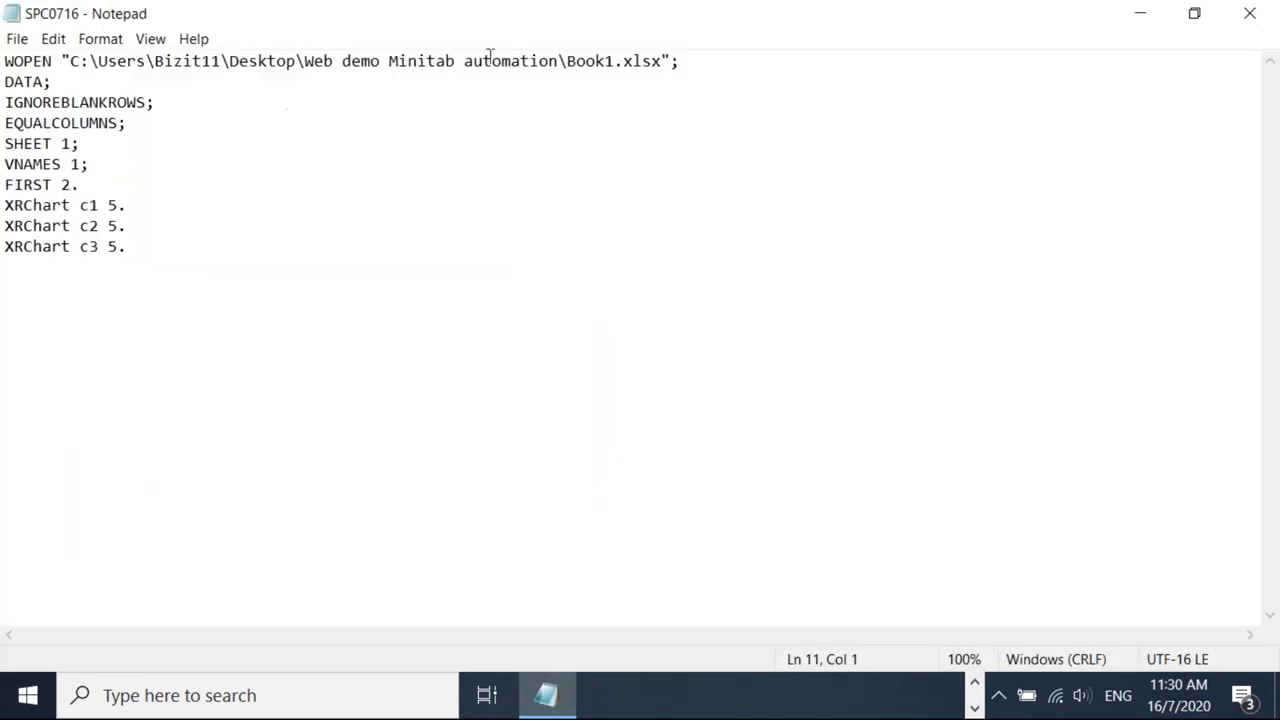
pyautogui.click(614, 60)
pyautogui.press('BackSpace')
pyautogui.write('2')
pyautogui.click(538, 232)
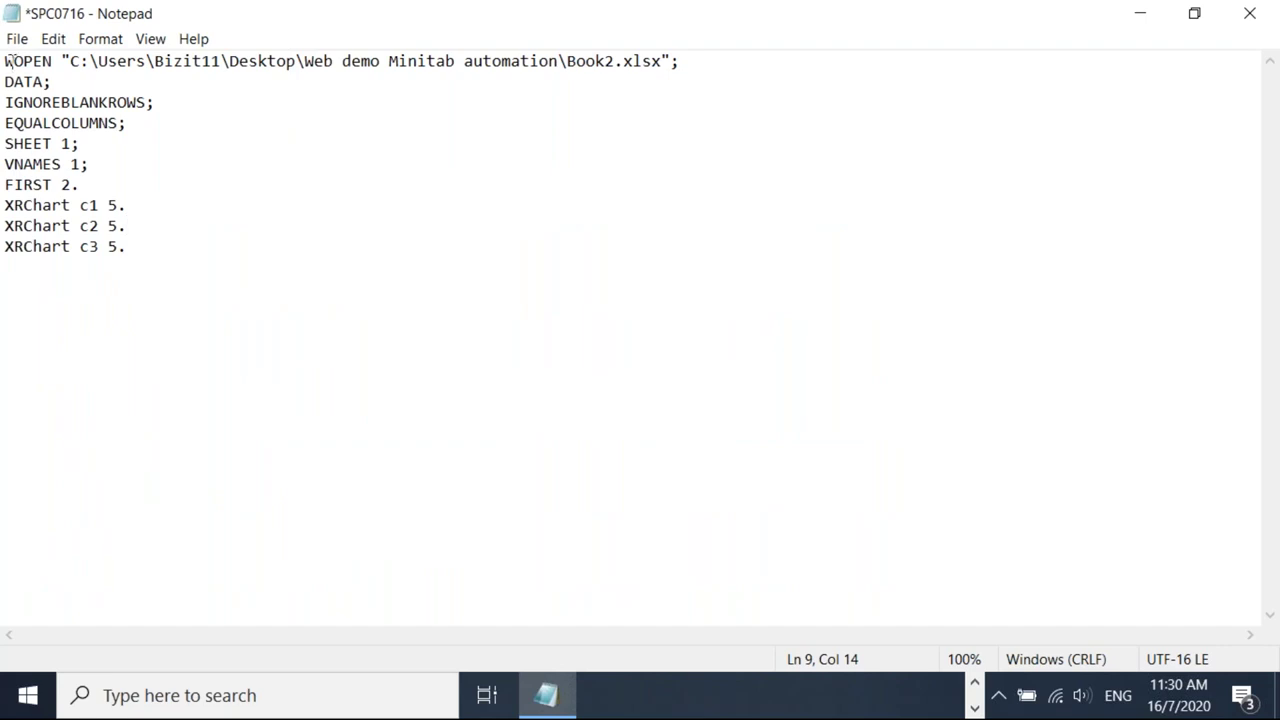
pyautogui.click(17, 38)
pyautogui.click(33, 133)
# Highlight the folder path and the Book2 file name in the WOPEN line to examine them.
pyautogui.click(415, 161)
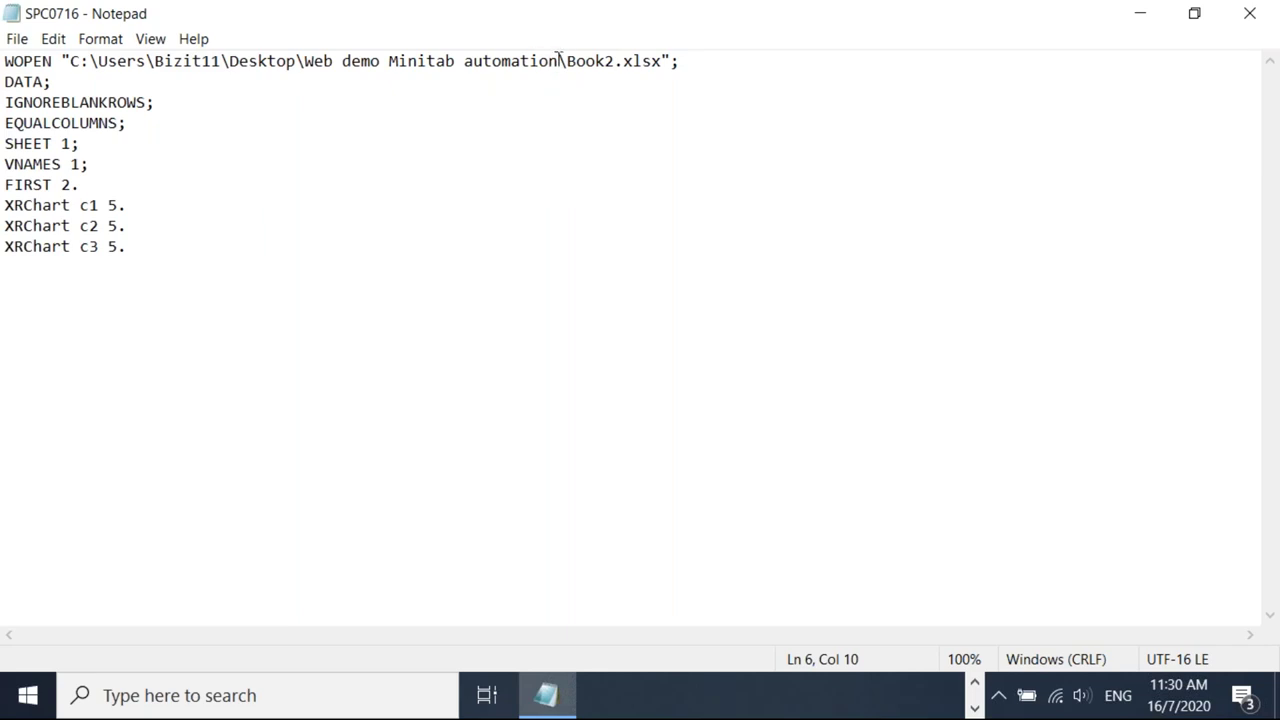
pyautogui.moveTo(557, 61); pyautogui.dragTo(70, 61)
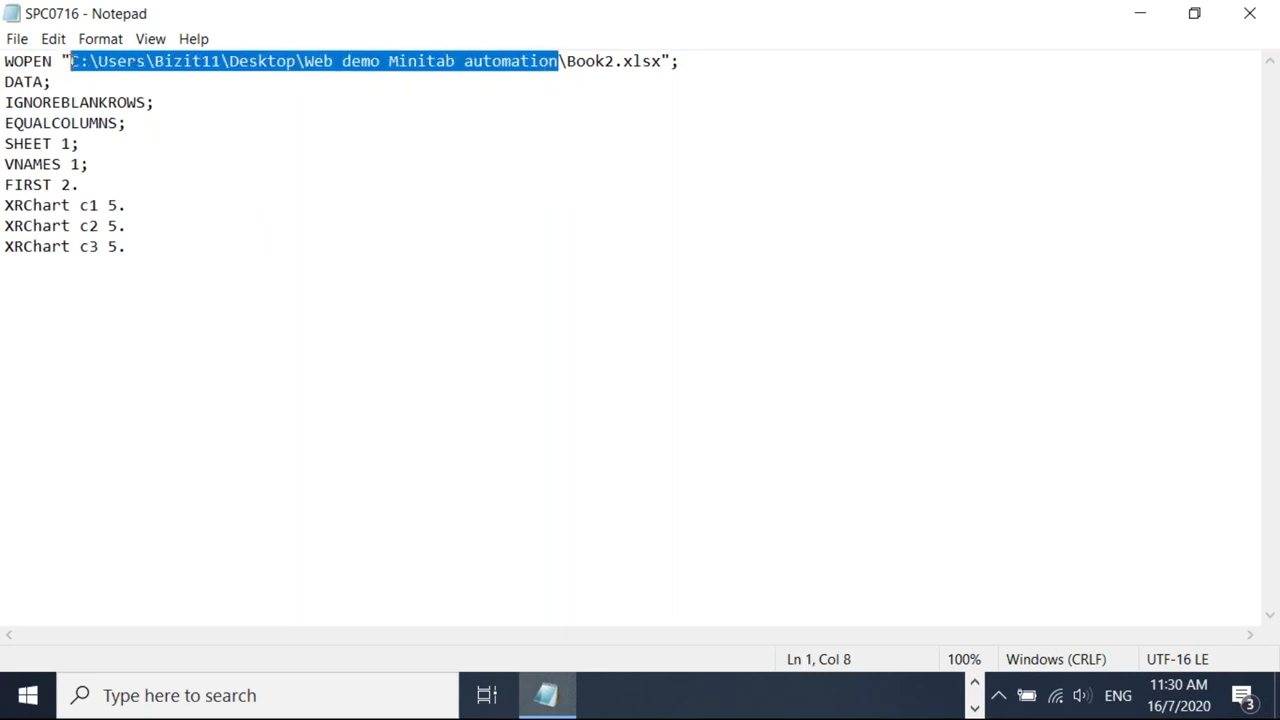
pyautogui.moveTo(566, 61); pyautogui.dragTo(625, 61)
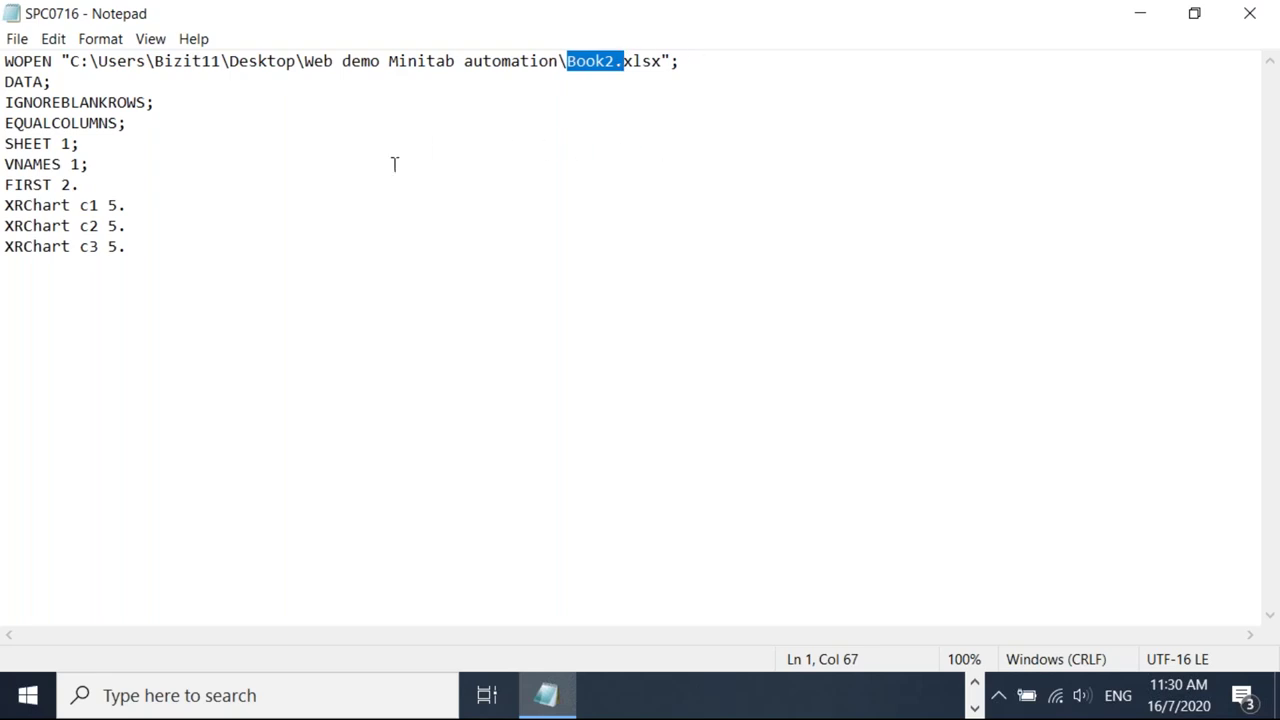
# Switch to Minitab and run the SPC0716 exec file once from the Web demo Minitab automation folder.
pyautogui.click(454, 223)
pyautogui.click(975, 684)
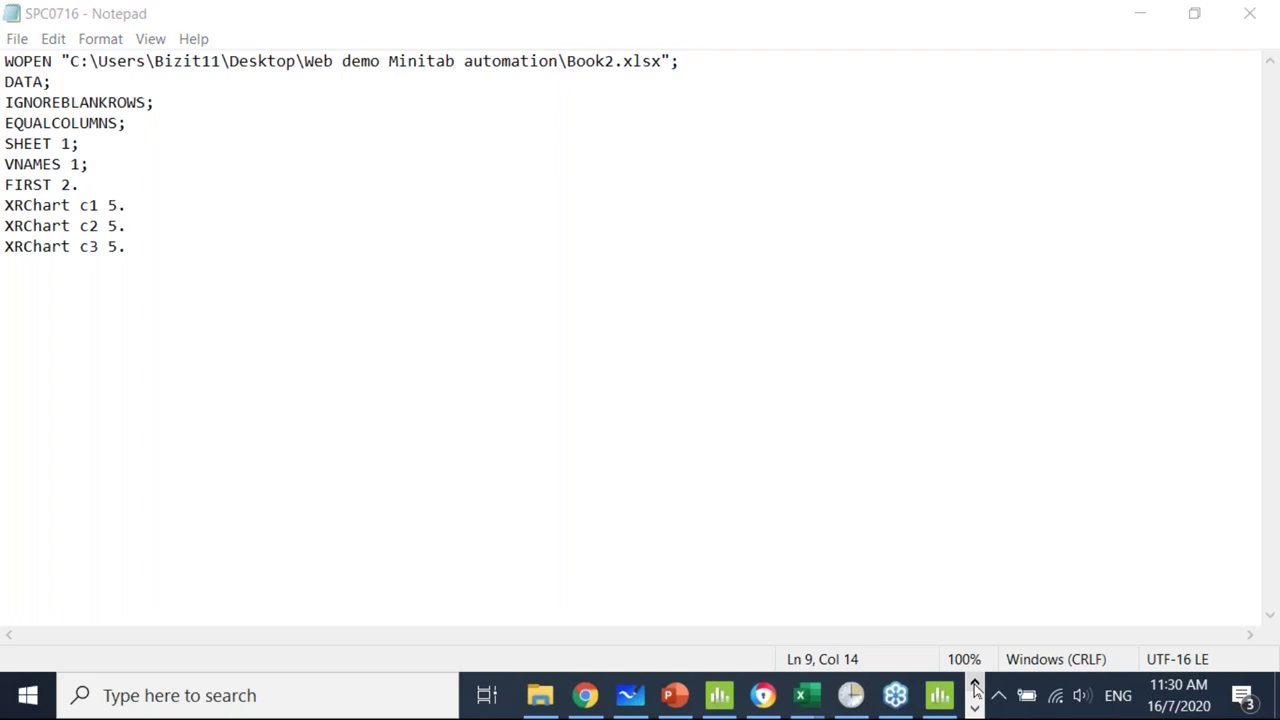
pyautogui.click(720, 697)
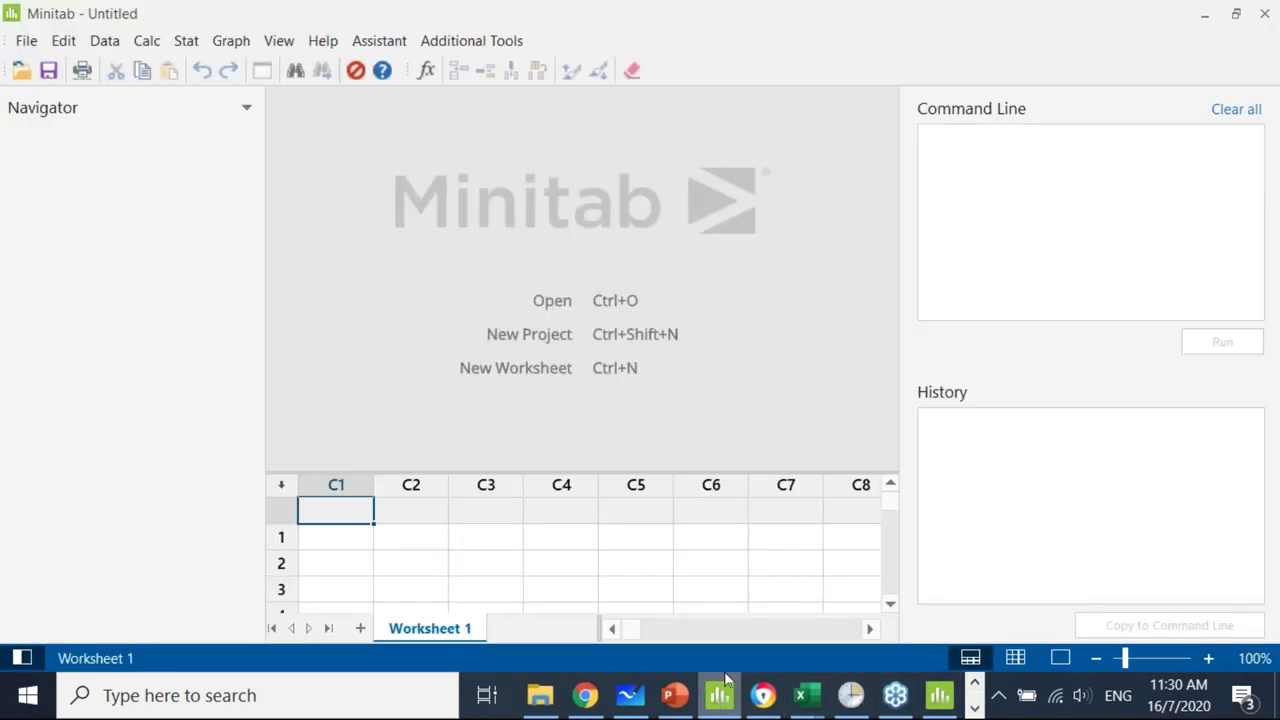
pyautogui.click(22, 42)
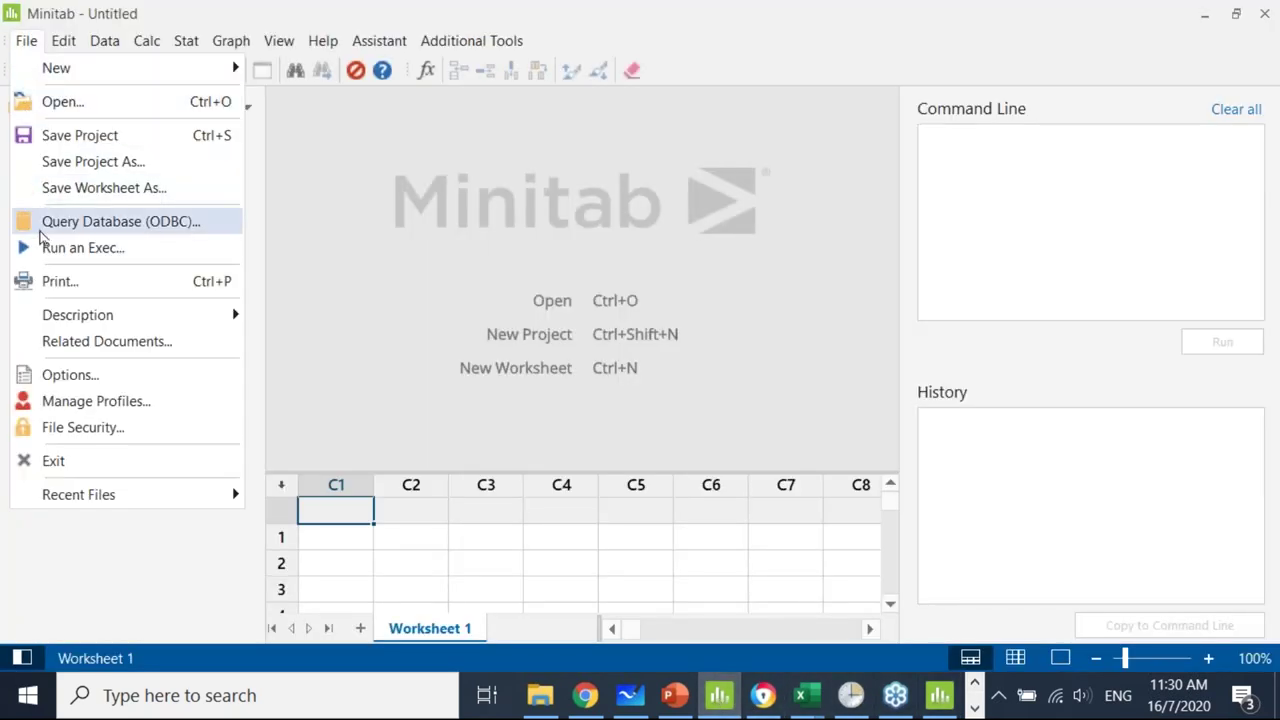
pyautogui.click(84, 250)
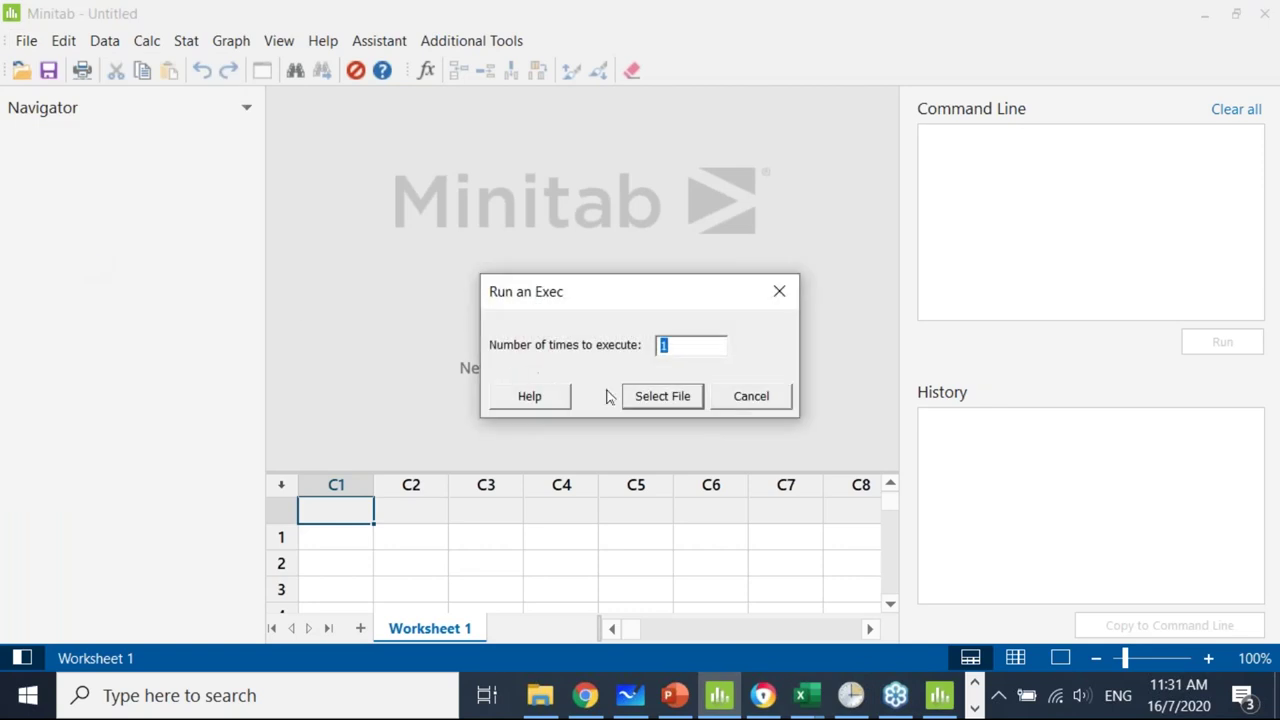
pyautogui.click(661, 396)
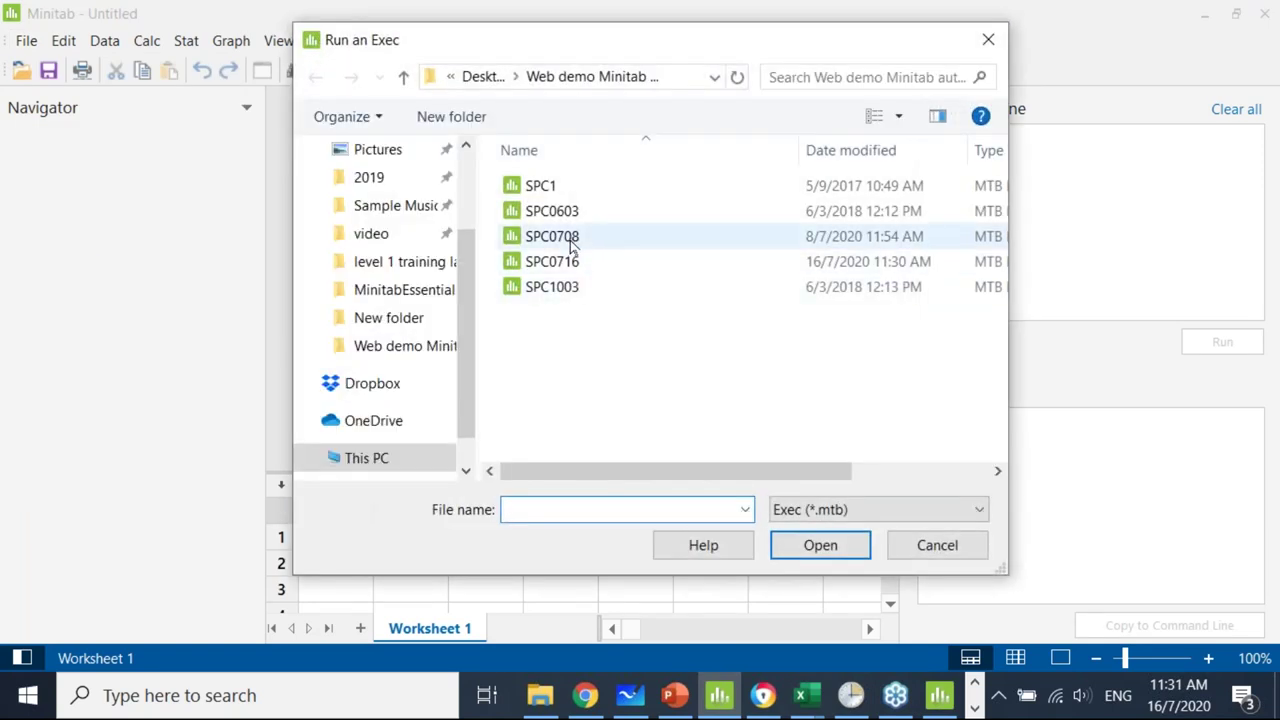
pyautogui.click(575, 264)
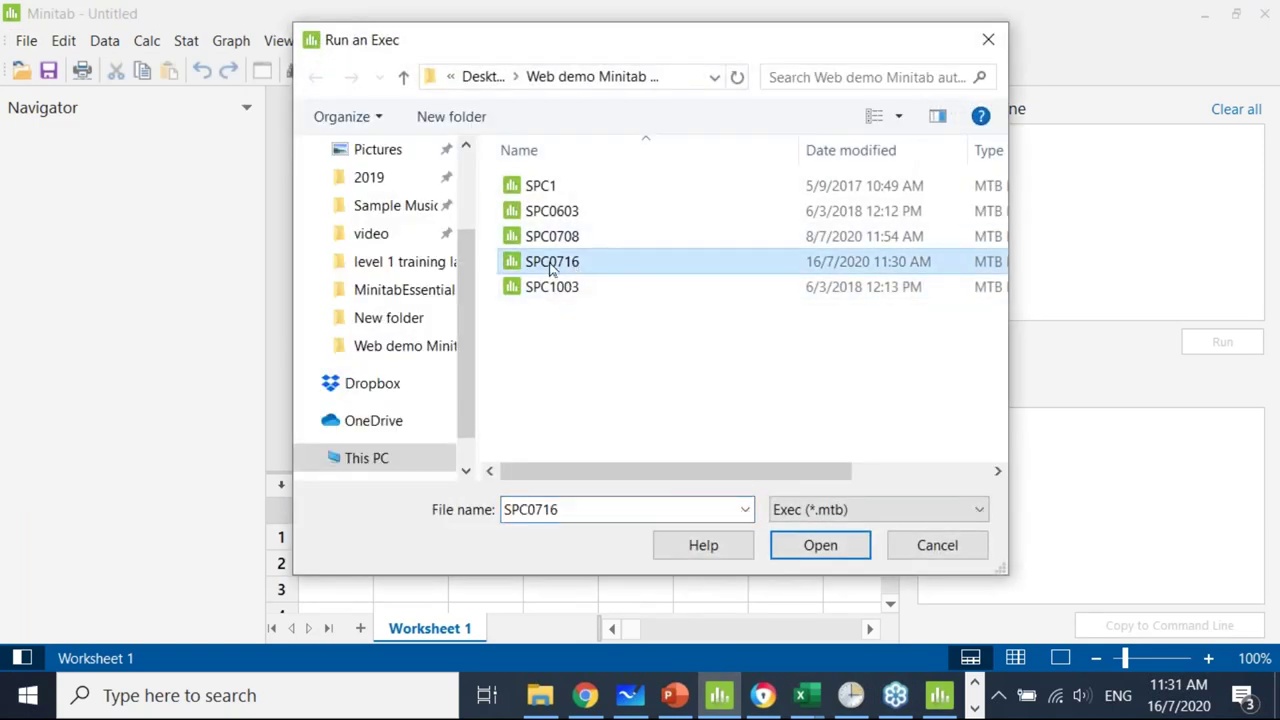
pyautogui.doubleClick(554, 268)
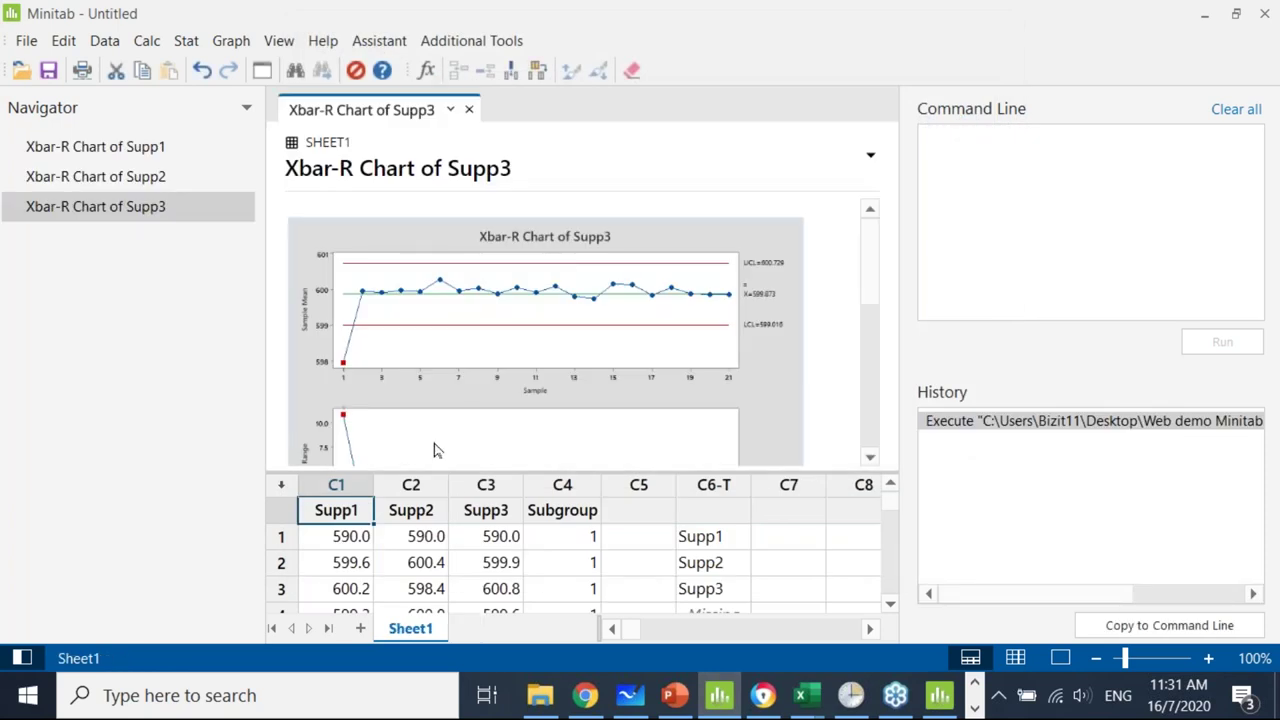
# Review the first row of supplier data and the Xbar-R charts of Supp1, Supp2 and Supp3.
pyautogui.moveTo(352, 536); pyautogui.dragTo(430, 540)
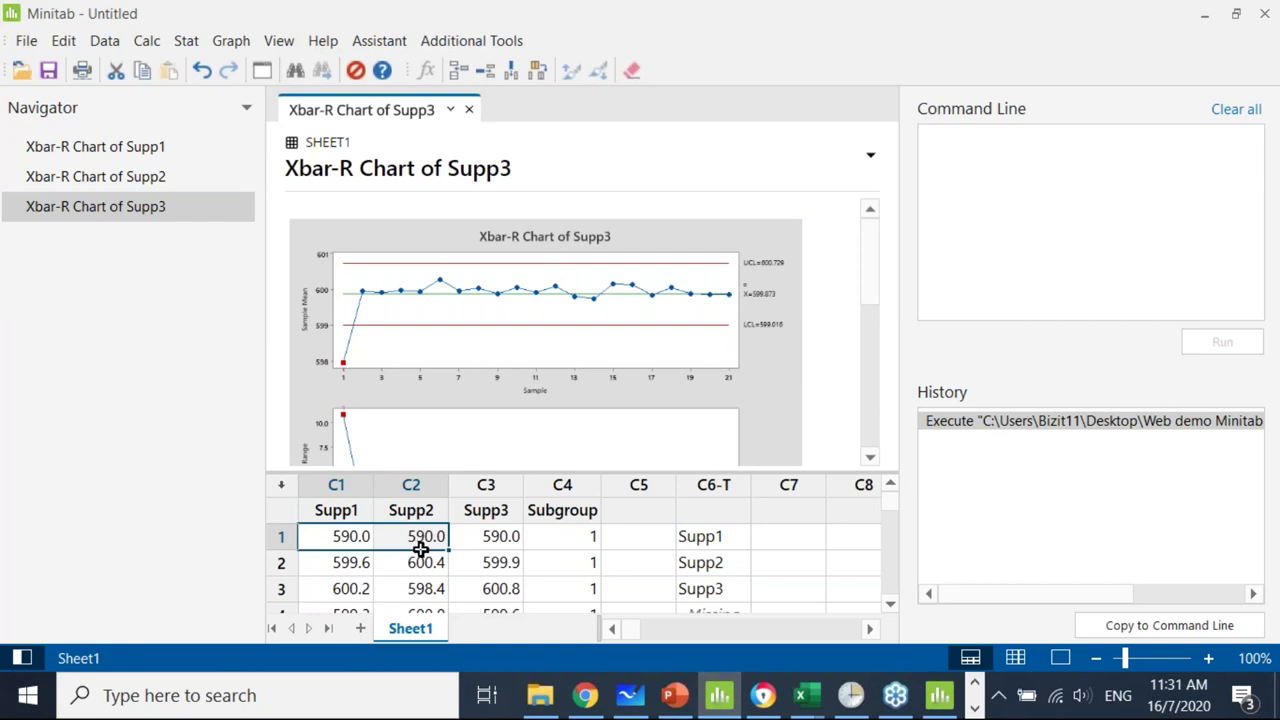
pyautogui.doubleClick(130, 150)
pyautogui.doubleClick(114, 176)
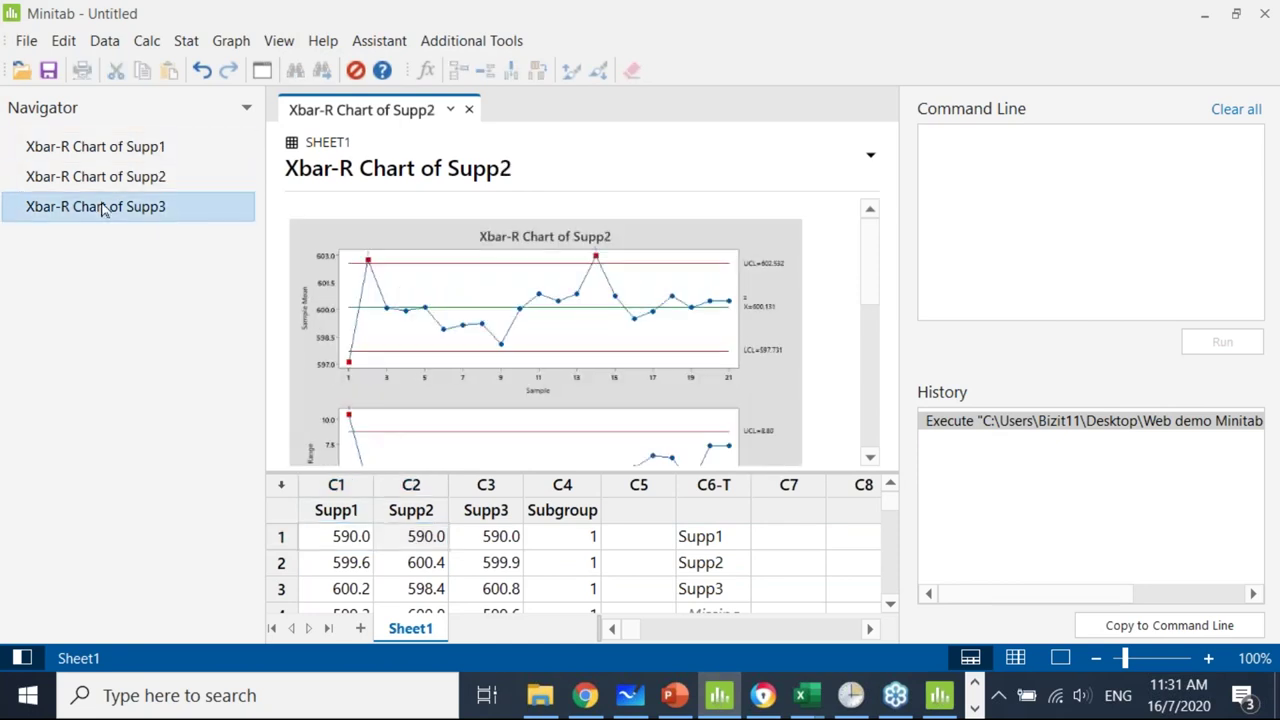
pyautogui.doubleClick(103, 206)
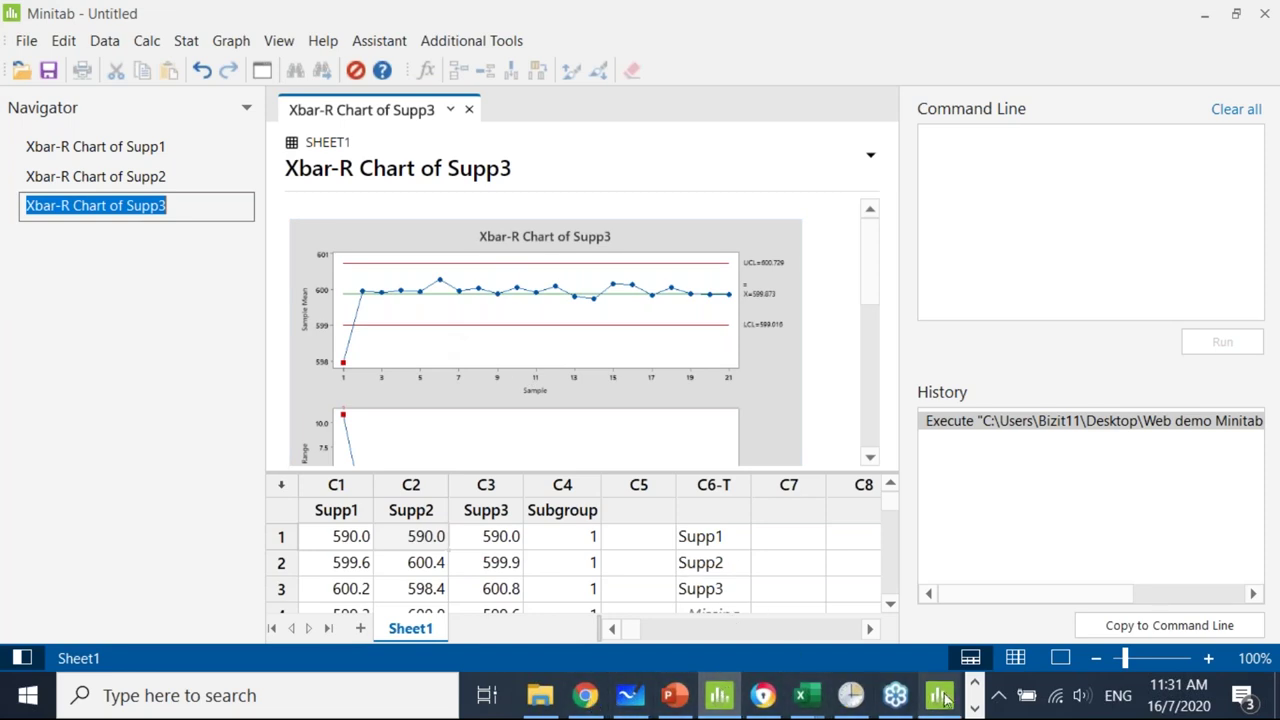
# Switch to the SPC0716 script in Notepad and end the XRChart c1 5 line with a semicolon instead of a period.
pyautogui.click(985, 708)
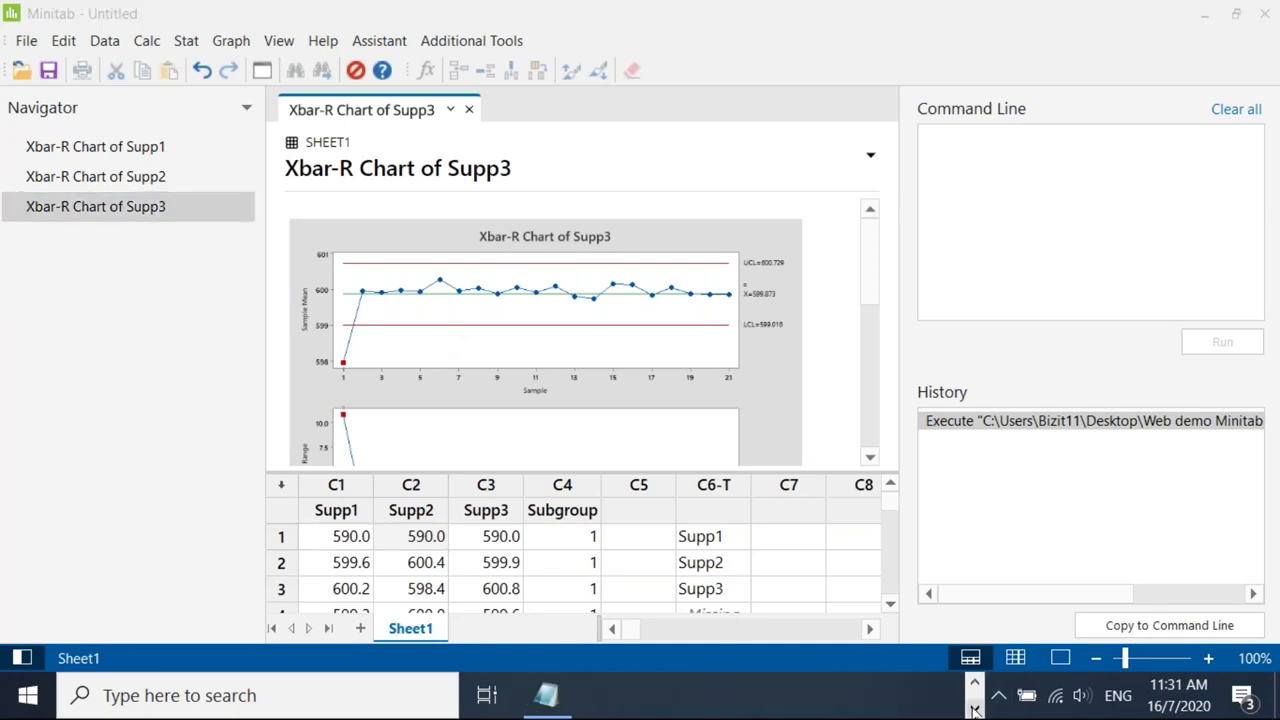
pyautogui.click(545, 695)
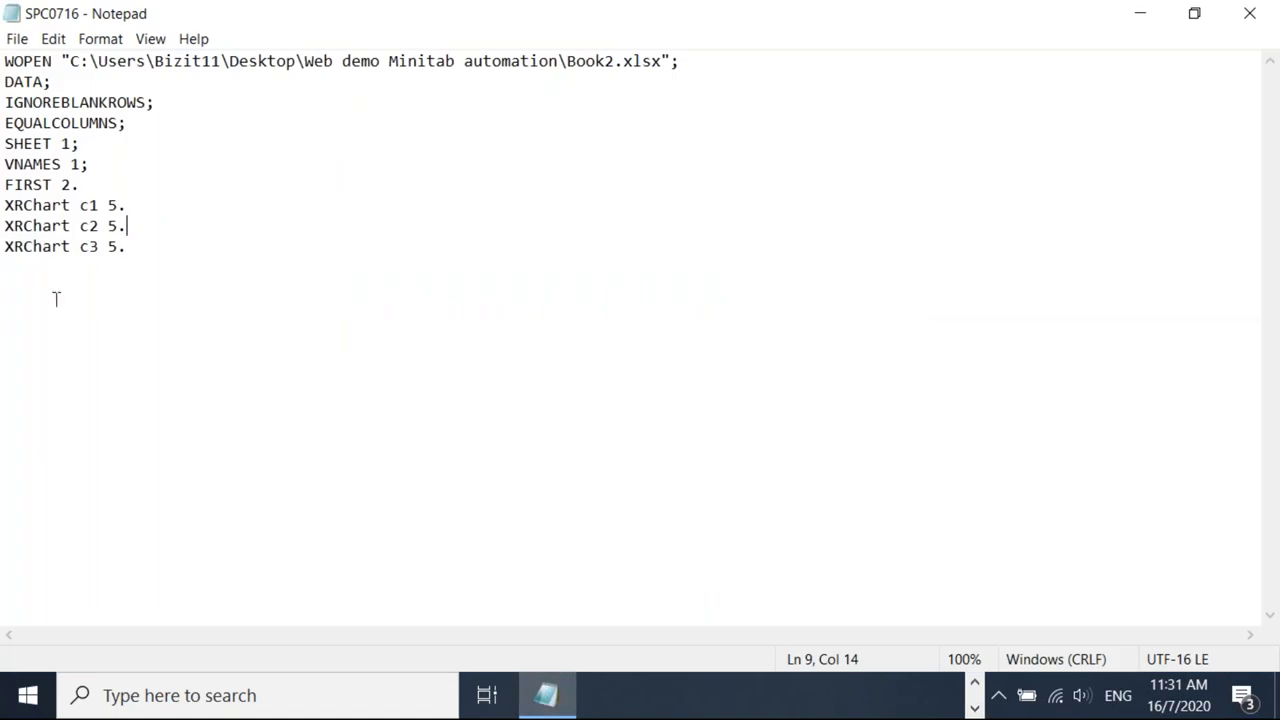
pyautogui.click(119, 205)
pyautogui.click(140, 203)
pyautogui.press('BackSpace')
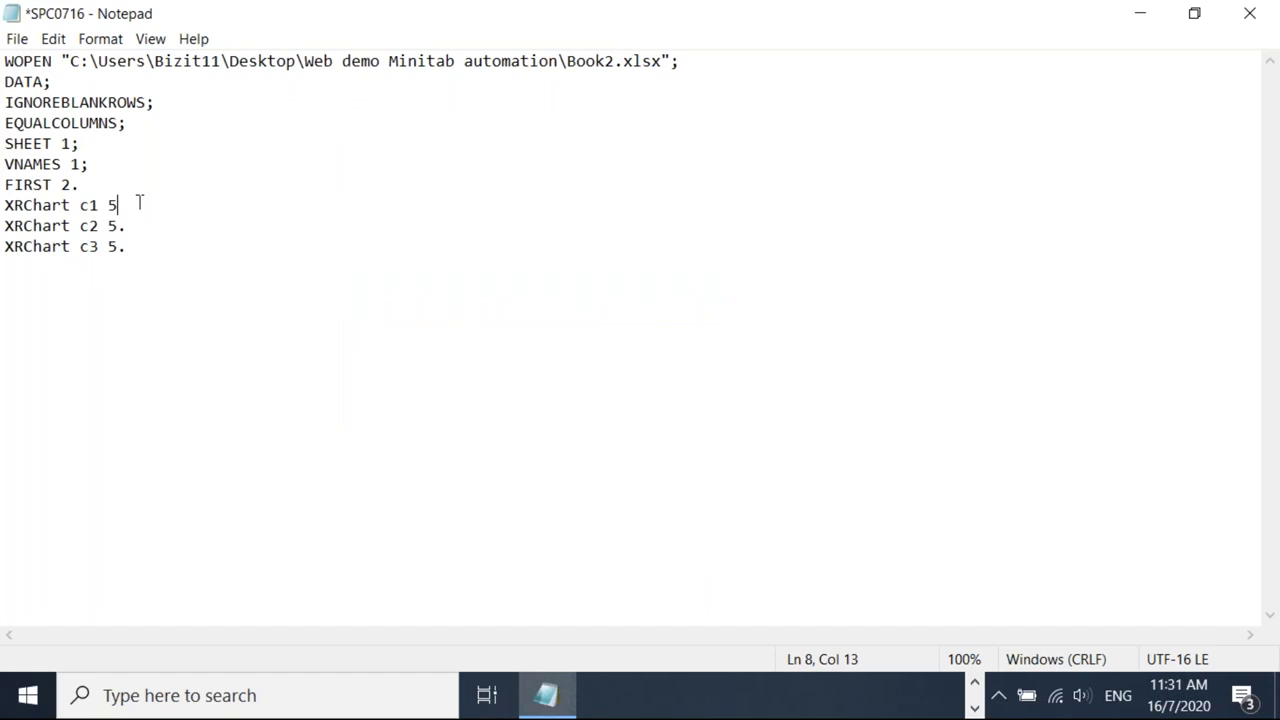
pyautogui.write(';')
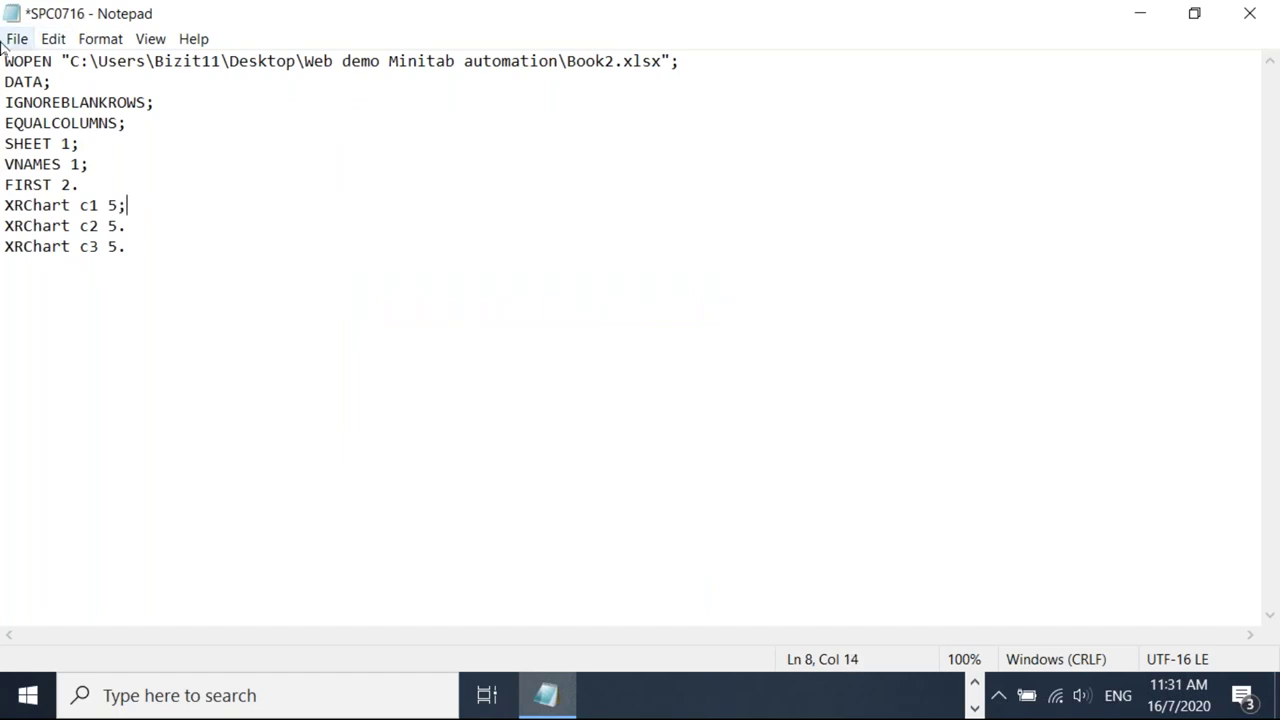
# Restore the period at the end of the XRChart c1 5 line in the script.
pyautogui.moveTo(128, 205); pyautogui.dragTo(7, 204)
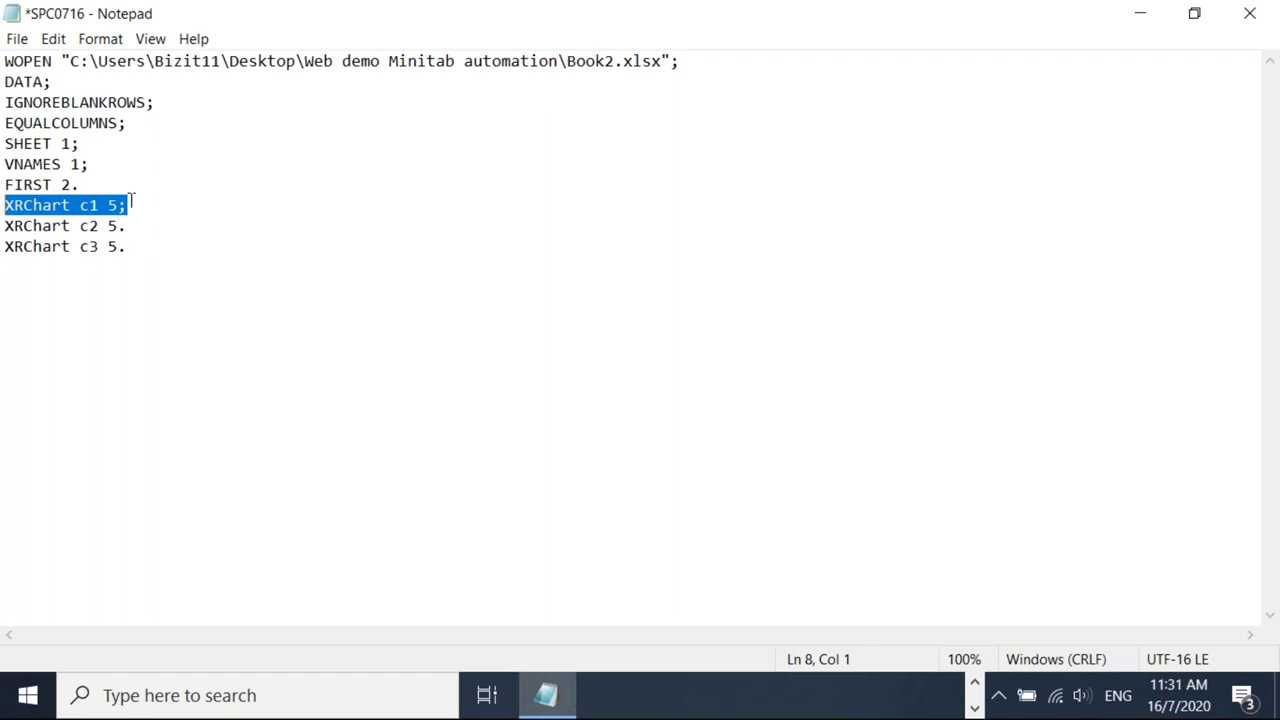
pyautogui.click(130, 203)
pyautogui.press('BackSpace')
pyautogui.write('.')
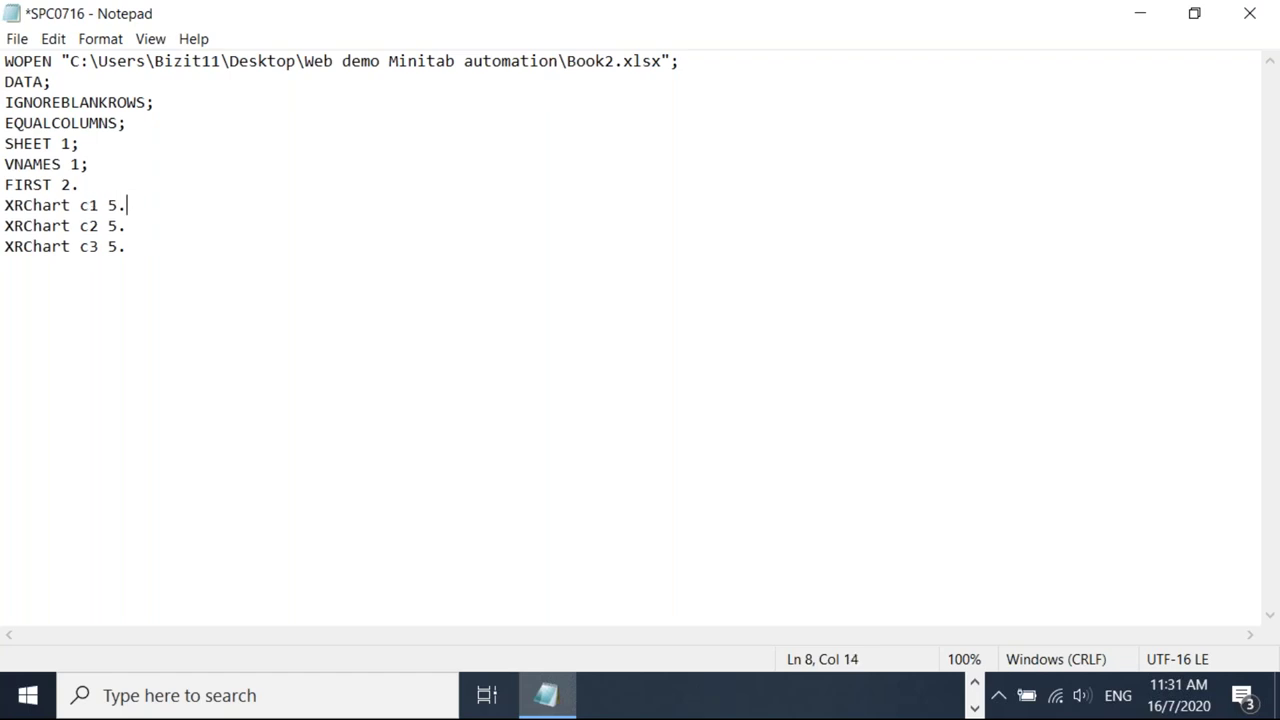
# Highlight the XRChart c1 5 command for review, shrink the script window, and return to Minitab.
pyautogui.click(214, 240)
pyautogui.moveTo(131, 203); pyautogui.dragTo(5, 205)
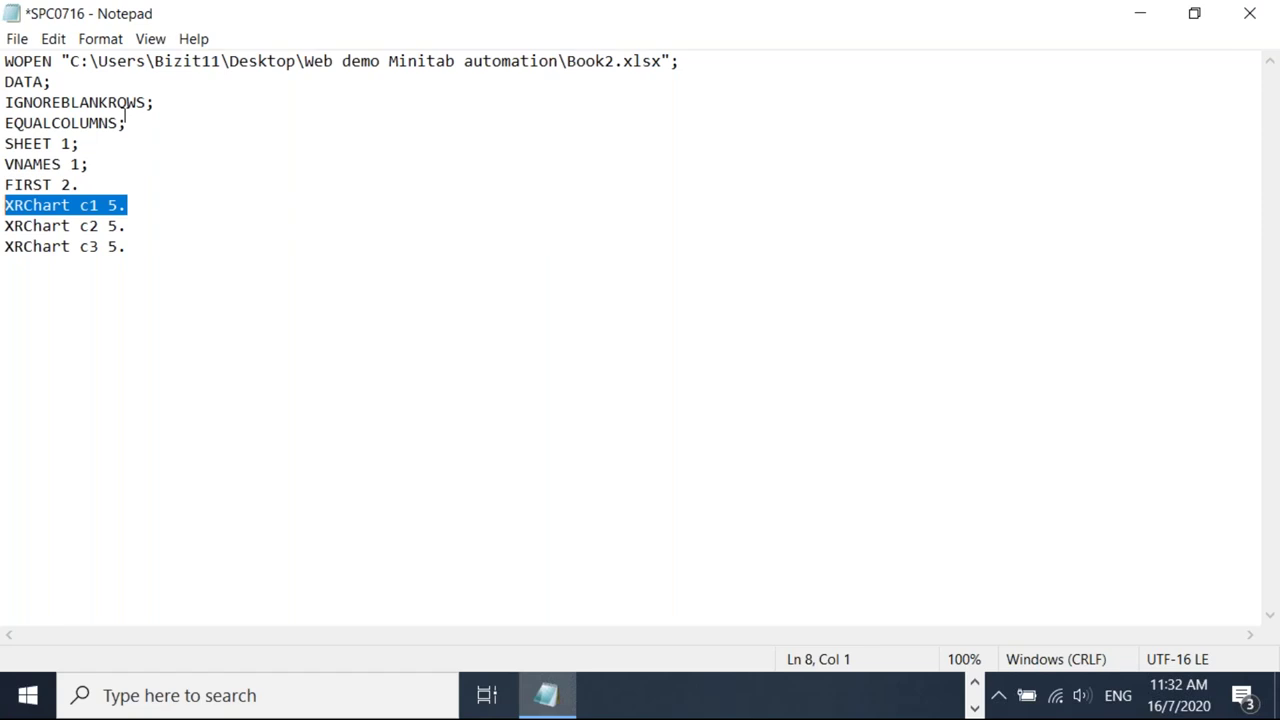
pyautogui.moveTo(214, 17); pyautogui.dragTo(449, 52)
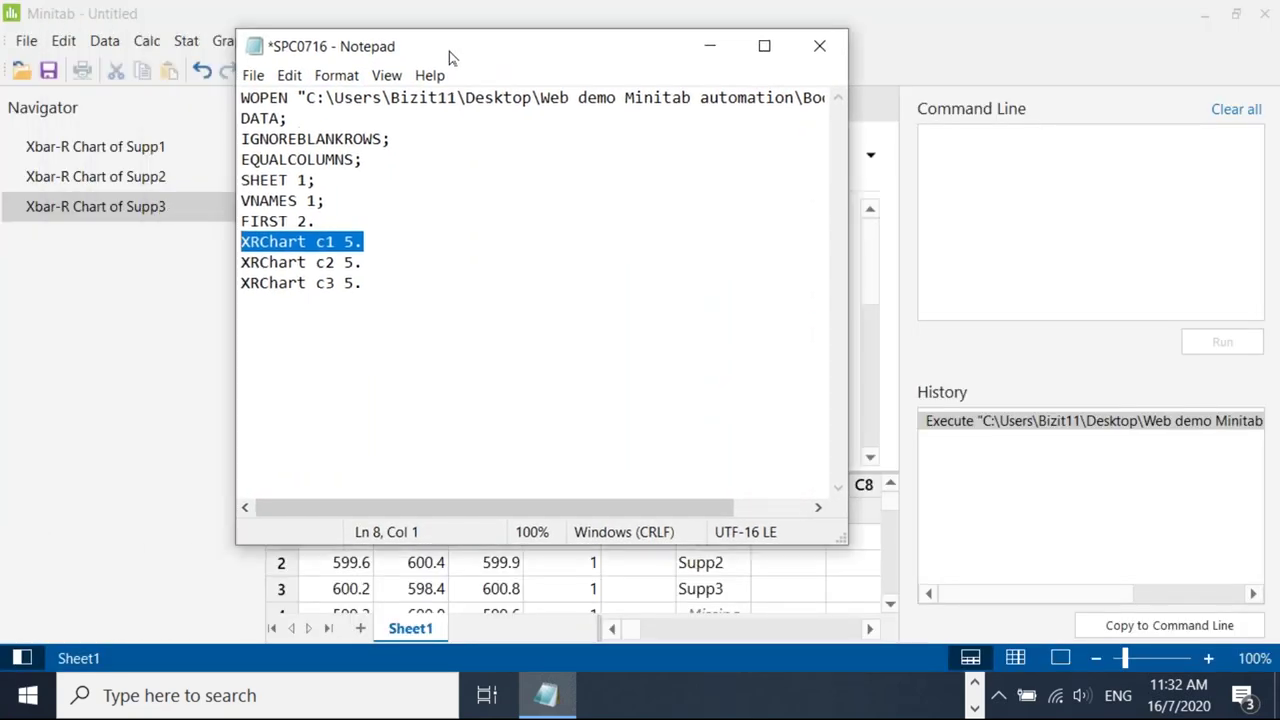
pyautogui.click(366, 241)
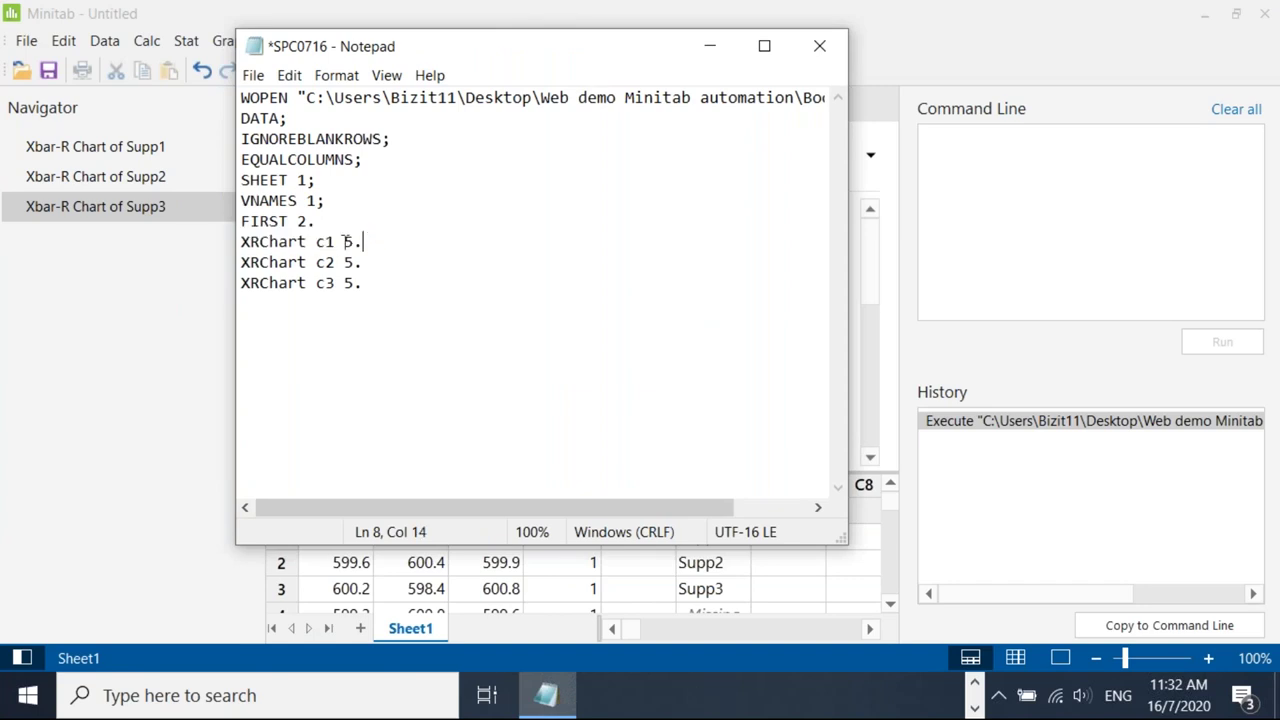
pyautogui.click(711, 57)
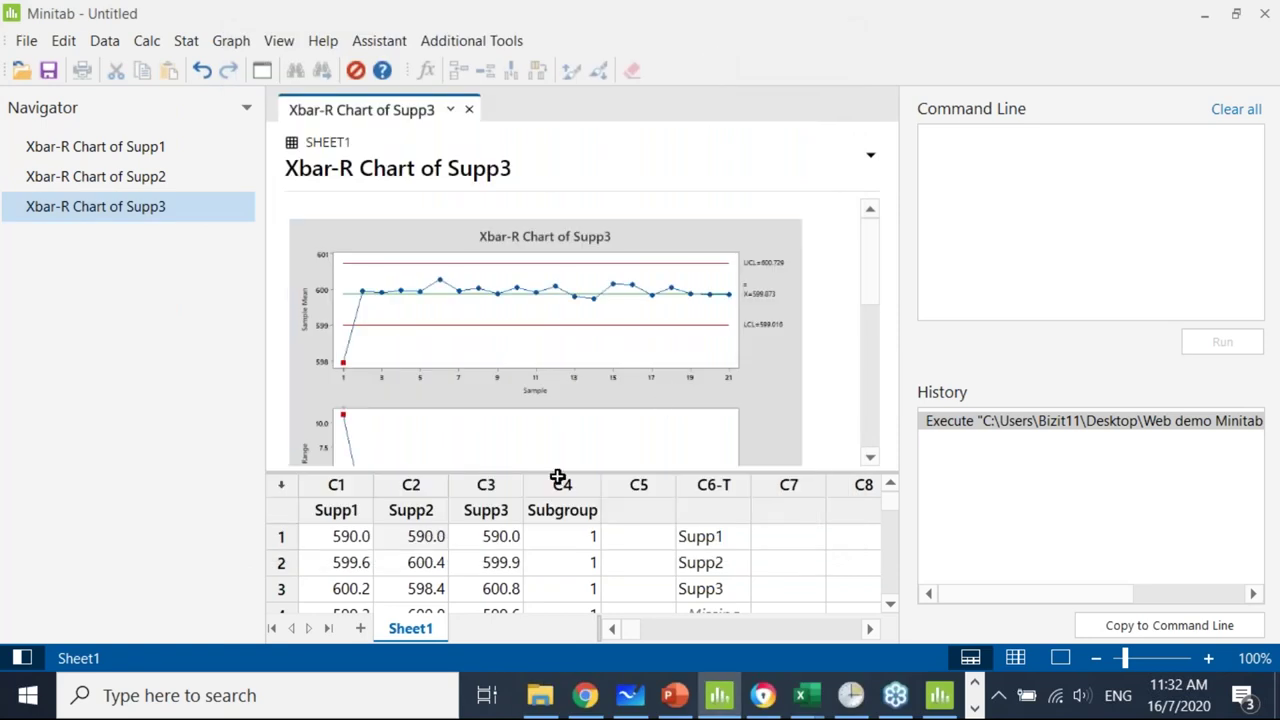
# Hide the Navigator, show only the worksheet, and enter 590 in row 1 of column C8.
pyautogui.click(22, 658)
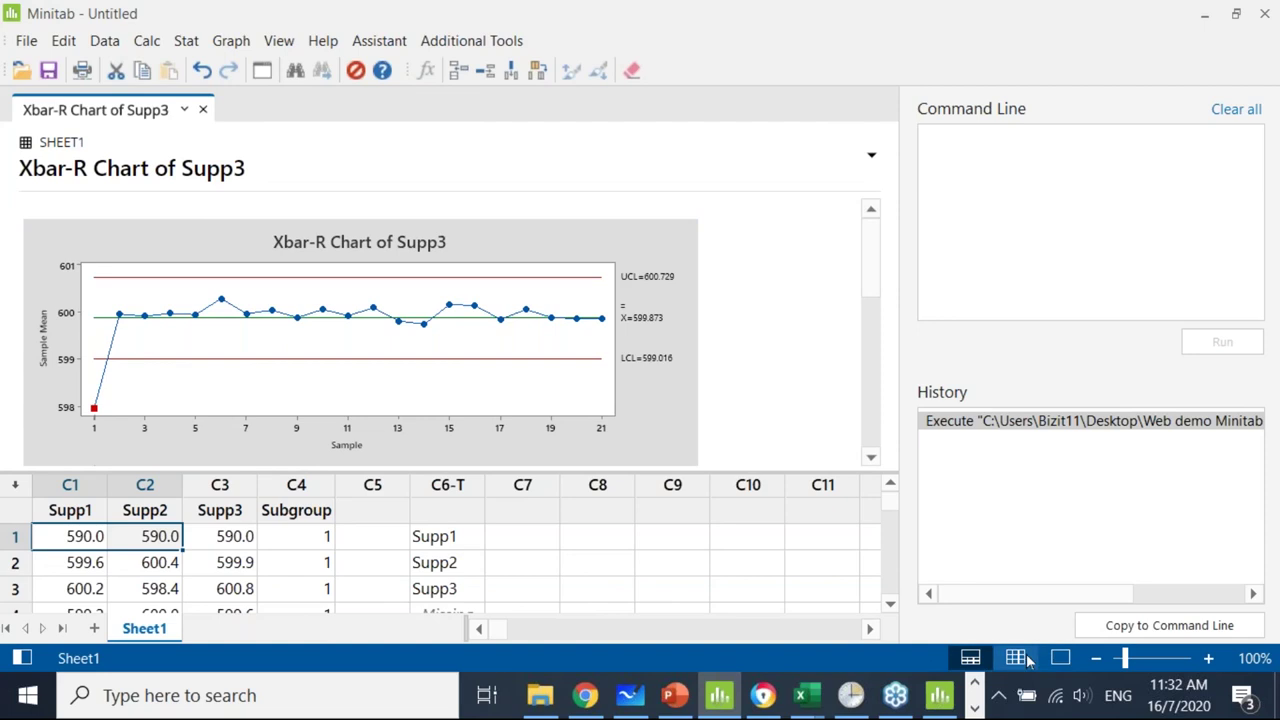
pyautogui.click(1024, 657)
pyautogui.click(610, 149)
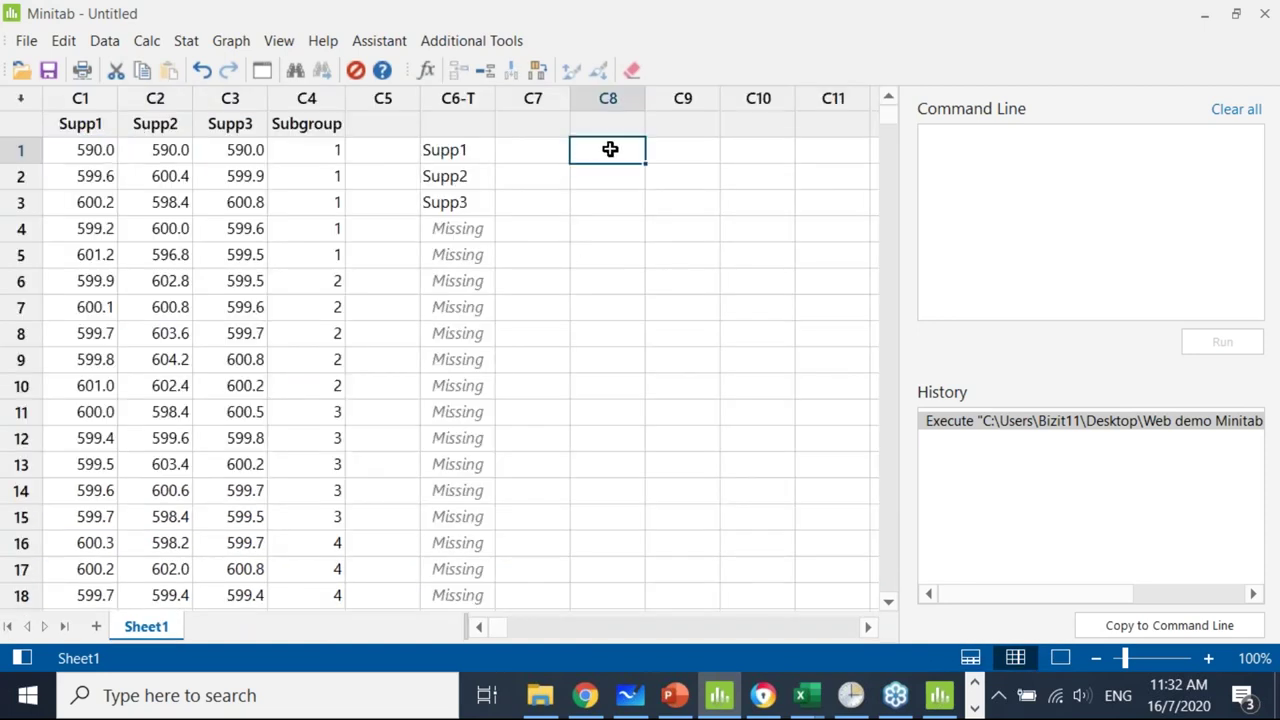
pyautogui.write('590')
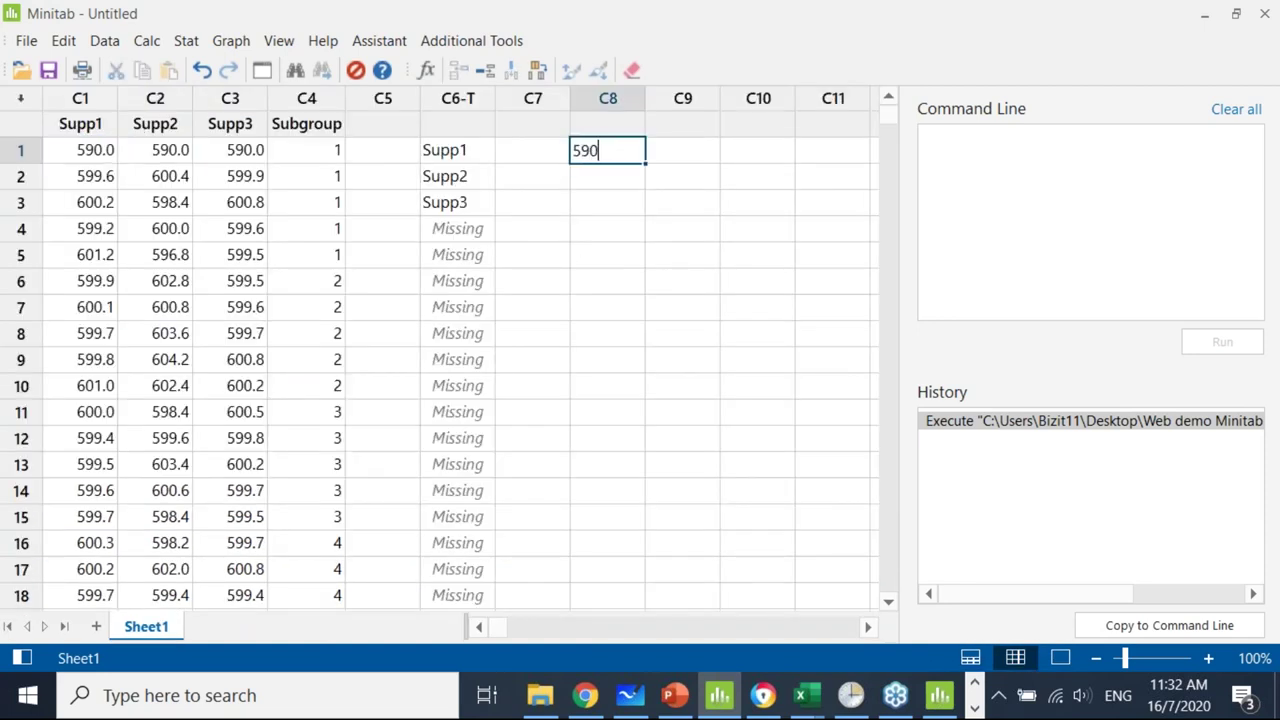
pyautogui.press('Return')
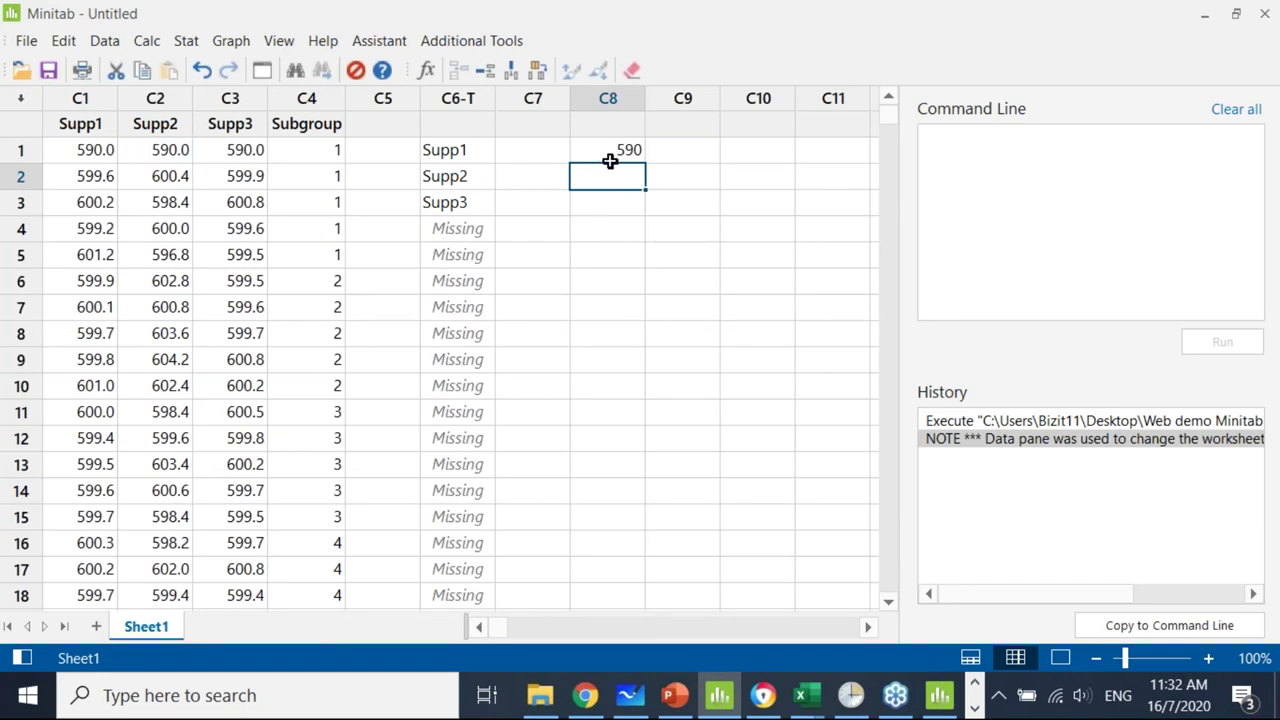
# Try to create an I-MR control chart for individuals with C8 as the variable.
pyautogui.click(600, 156)
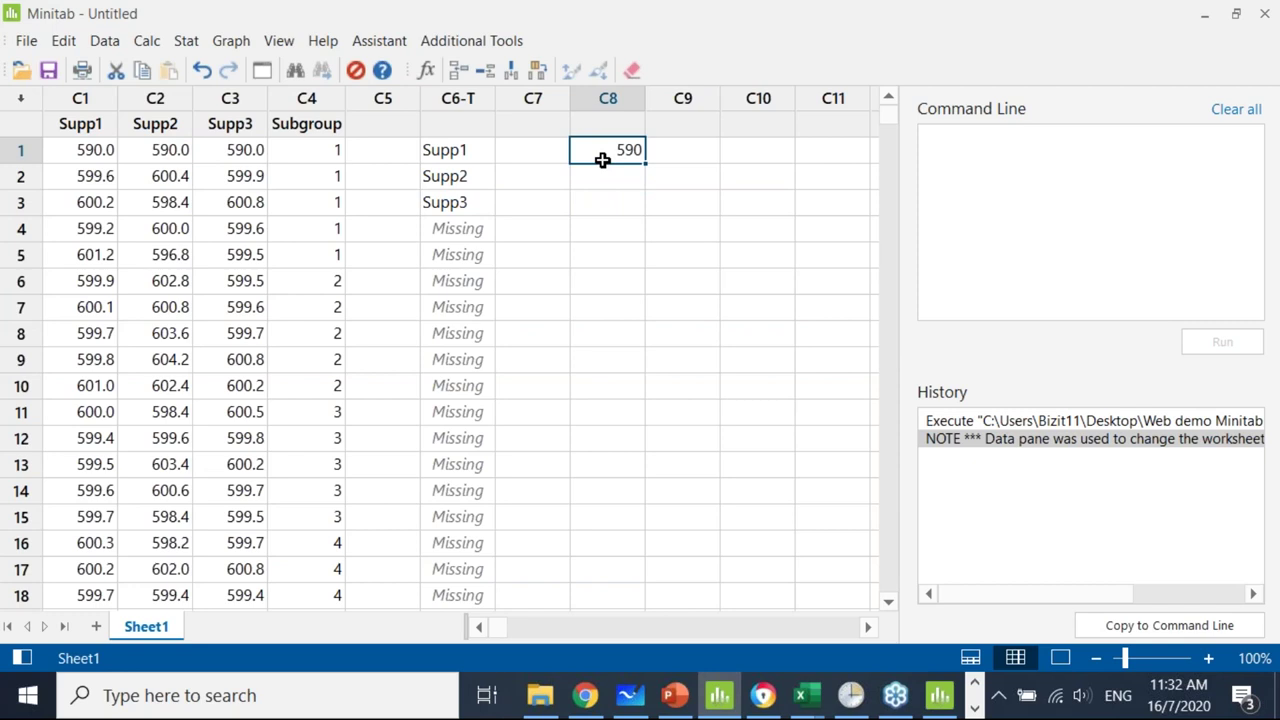
pyautogui.click(182, 44)
pyautogui.moveTo(185, 176)
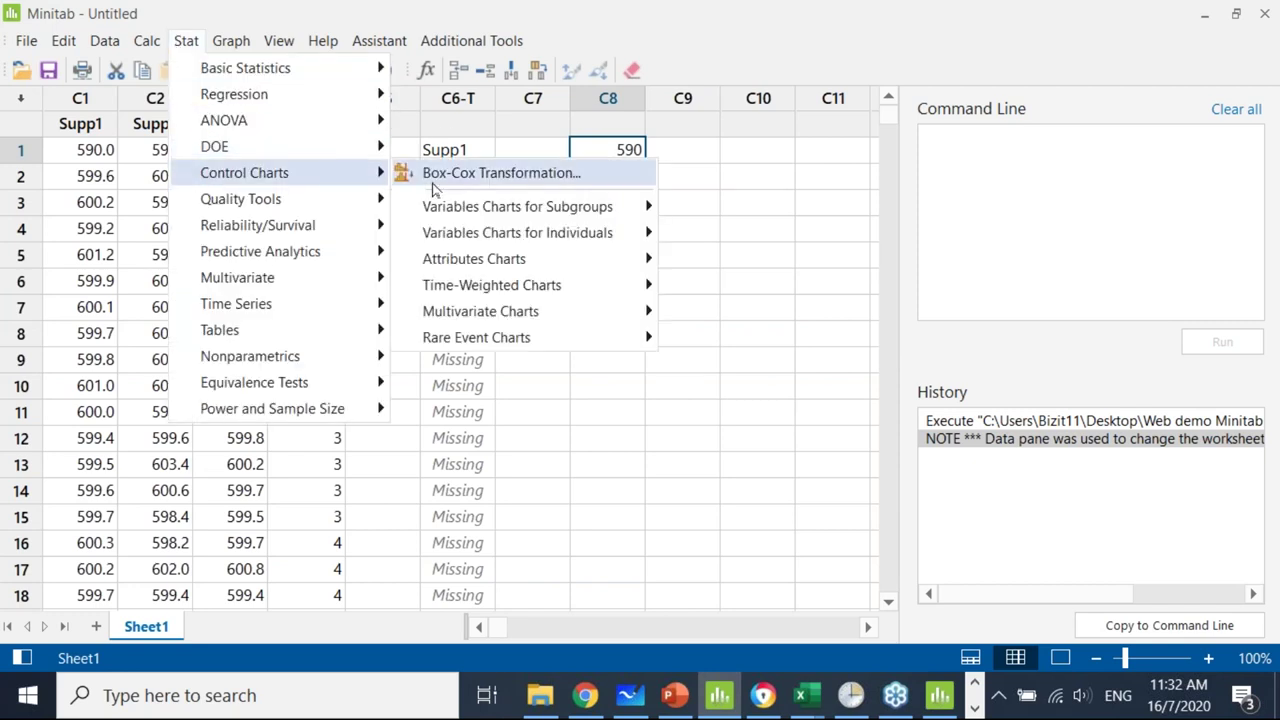
pyautogui.moveTo(466, 208)
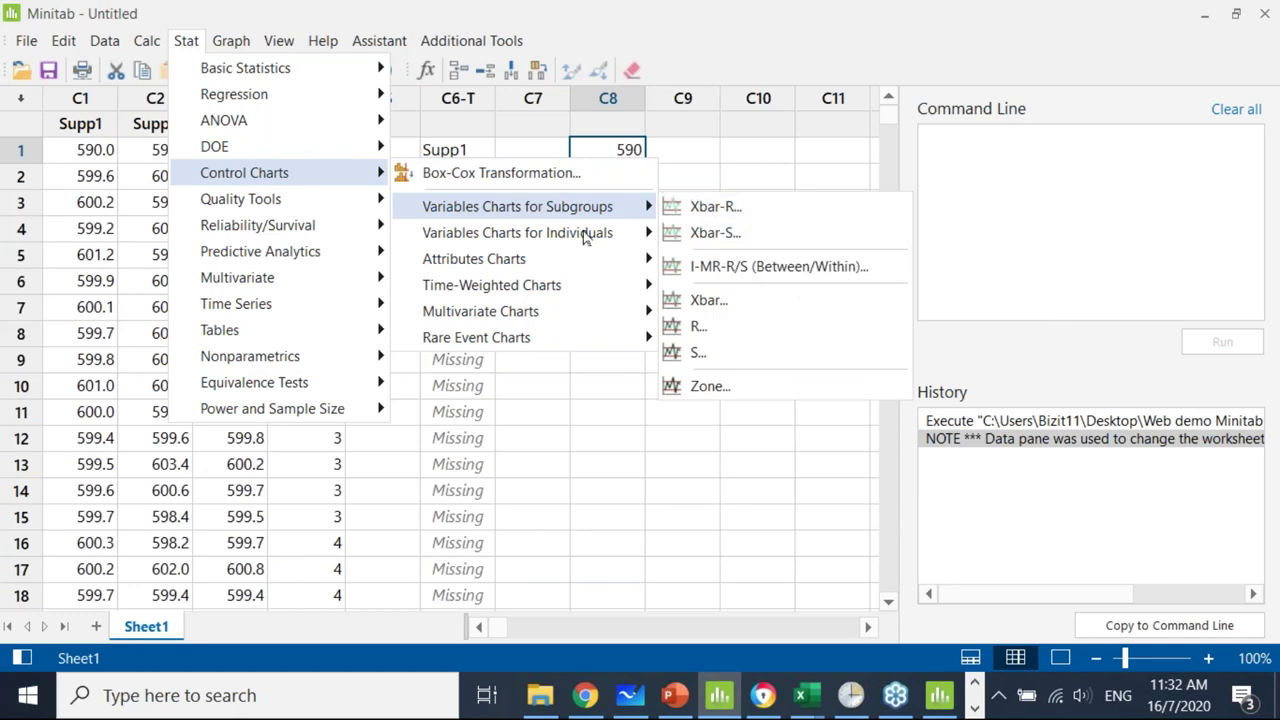
pyautogui.click(186, 40)
pyautogui.click(186, 40)
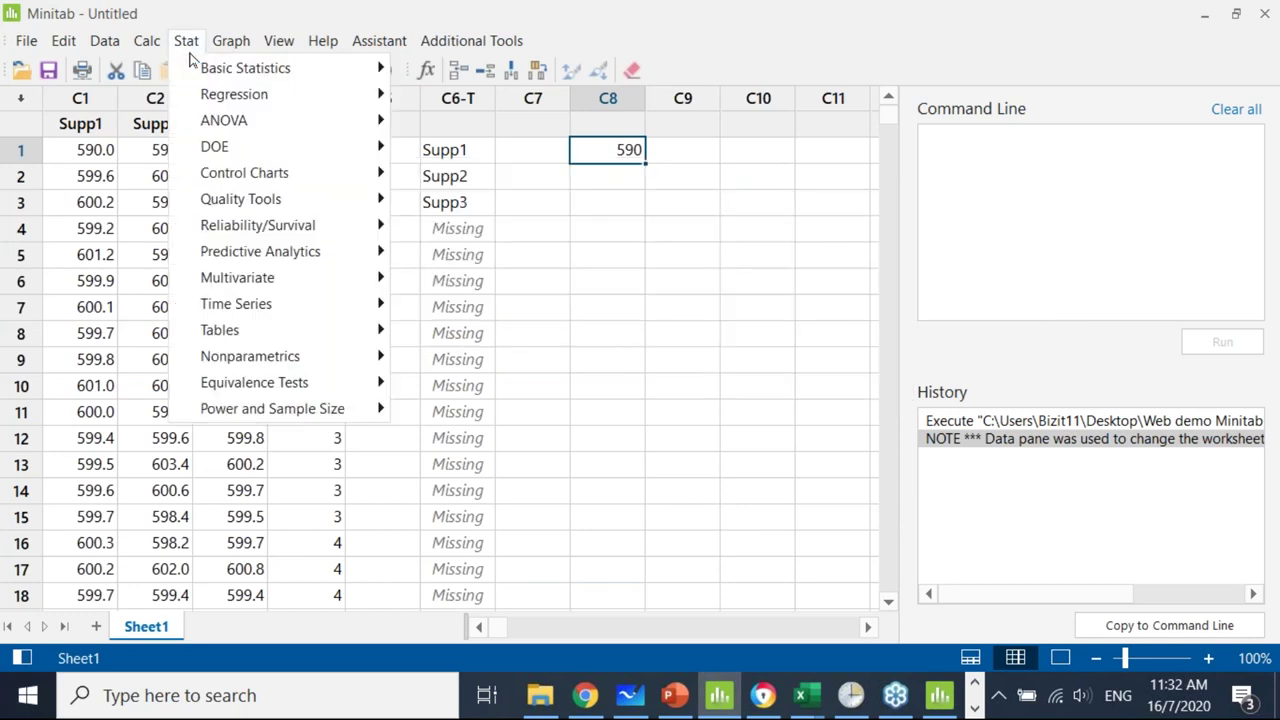
pyautogui.moveTo(250, 173)
pyautogui.moveTo(551, 232)
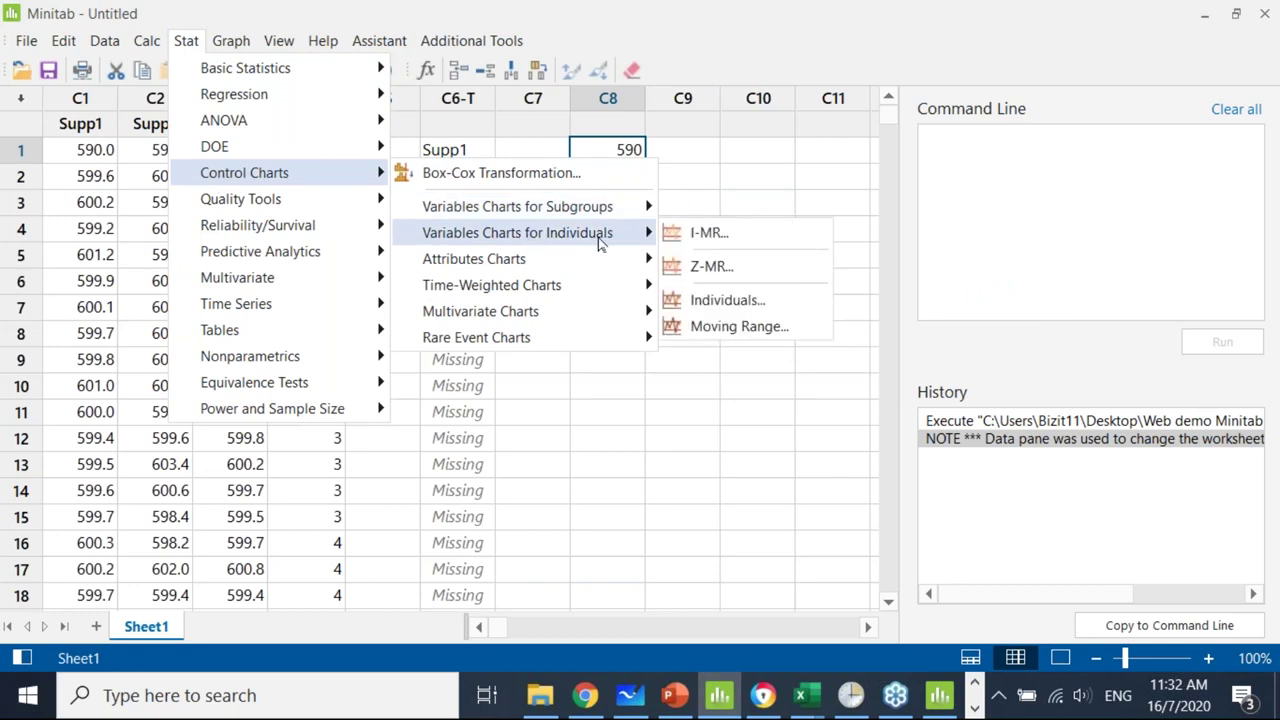
pyautogui.click(703, 236)
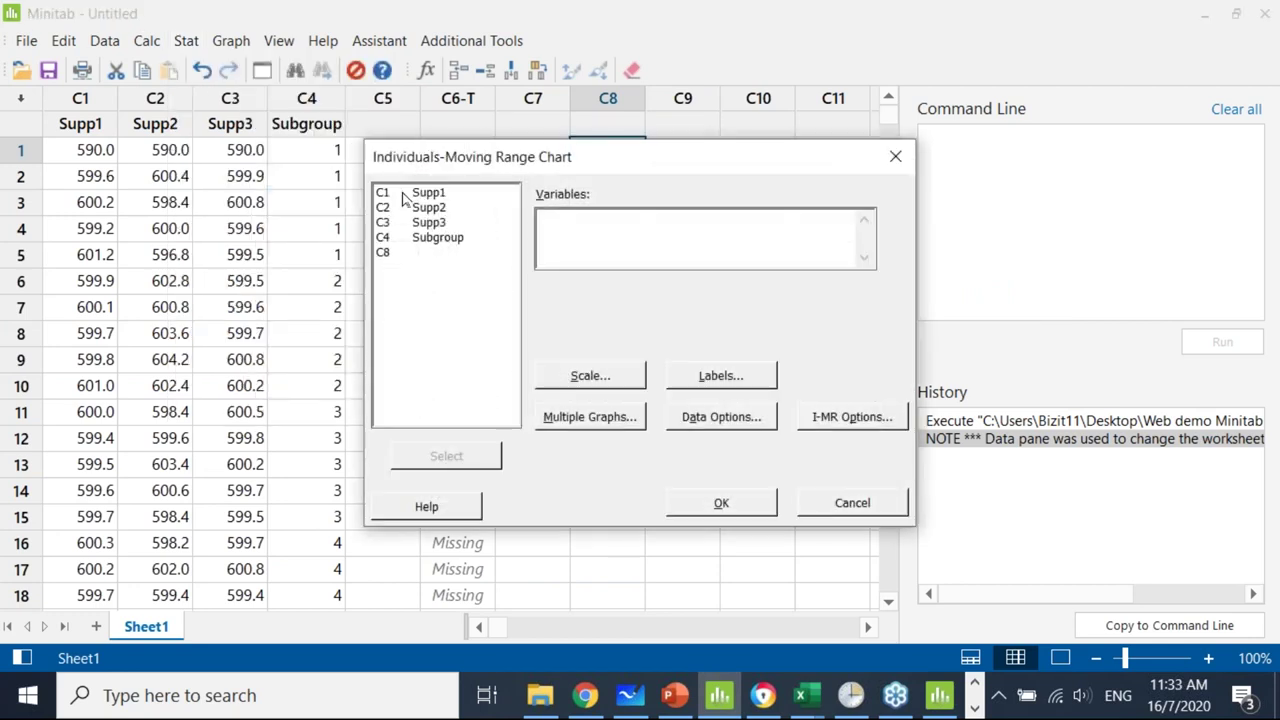
pyautogui.doubleClick(388, 252)
pyautogui.moveTo(502, 171); pyautogui.dragTo(500, 213)
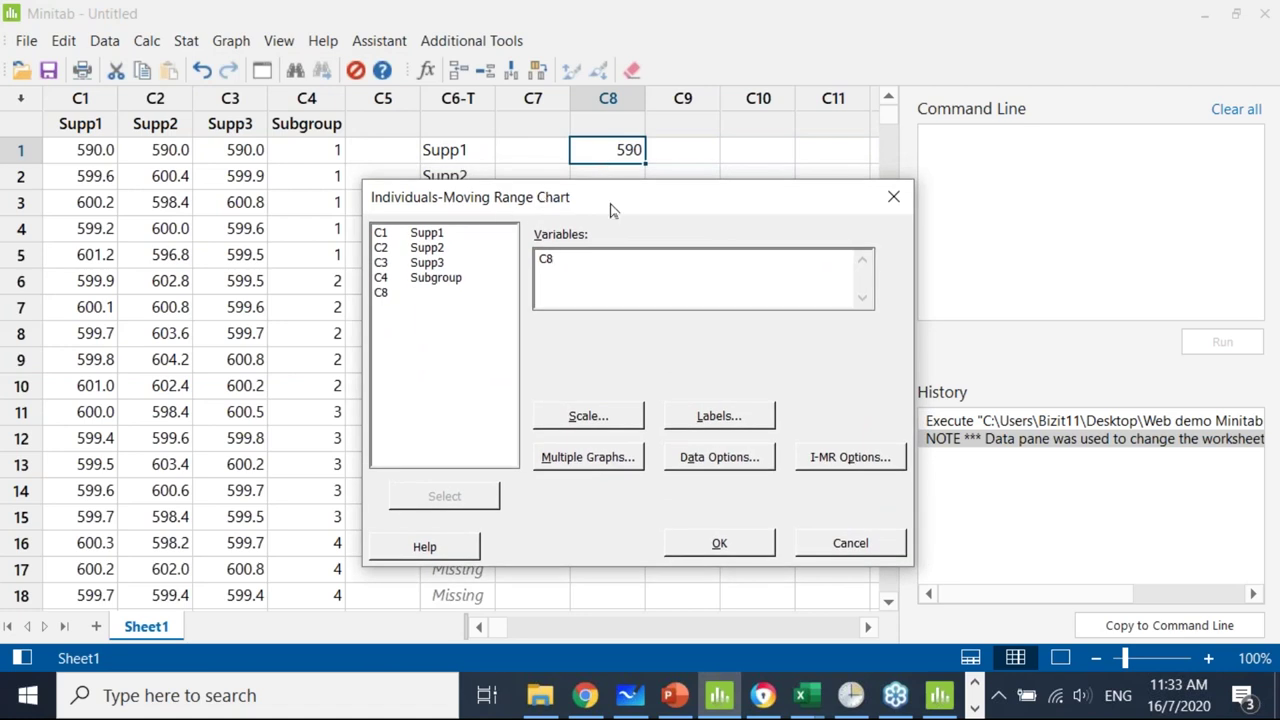
pyautogui.click(726, 550)
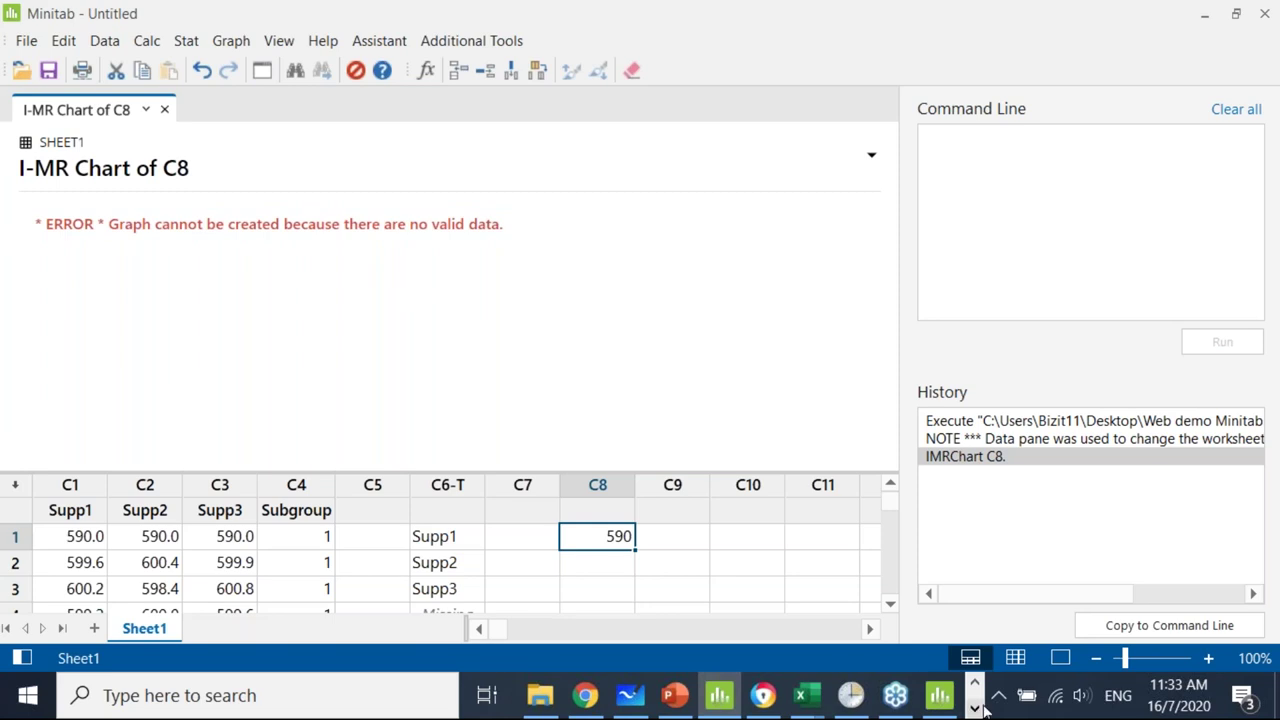
# Bring up the SPC0716 script in Notepad, and switch to the Web demo Minitab automation folder in File Explorer.
pyautogui.click(545, 695)
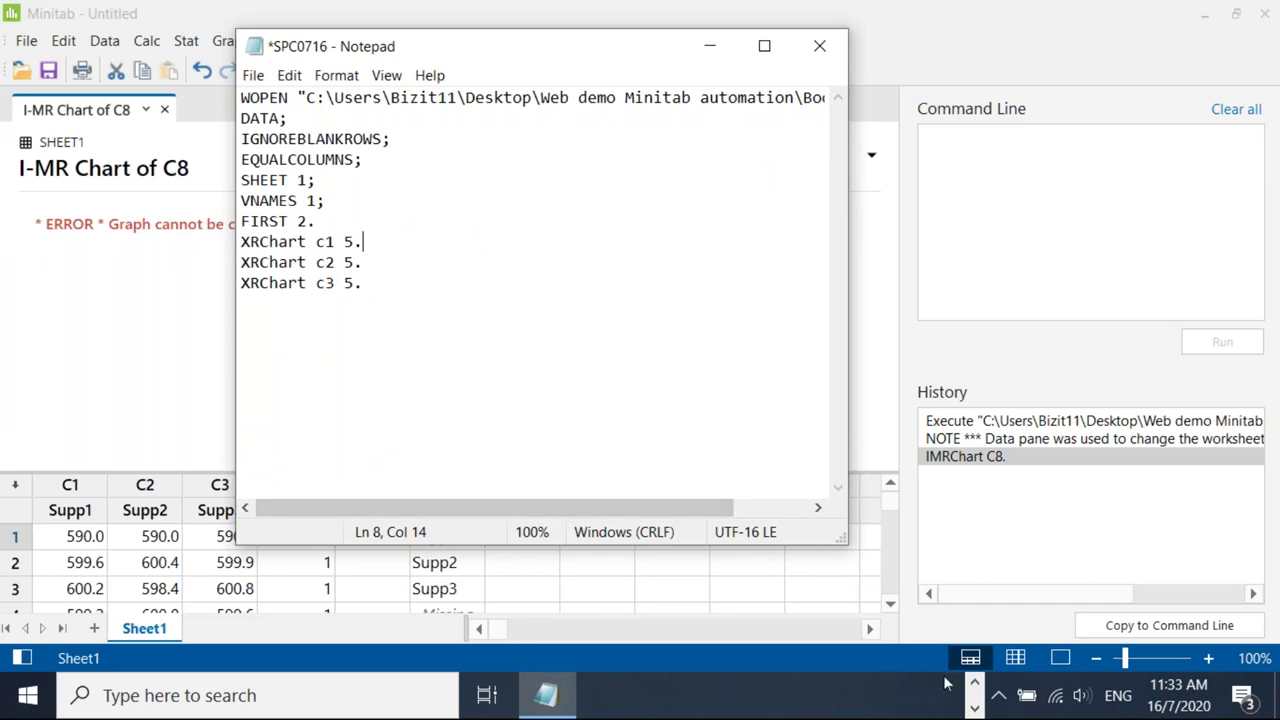
pyautogui.click(975, 690)
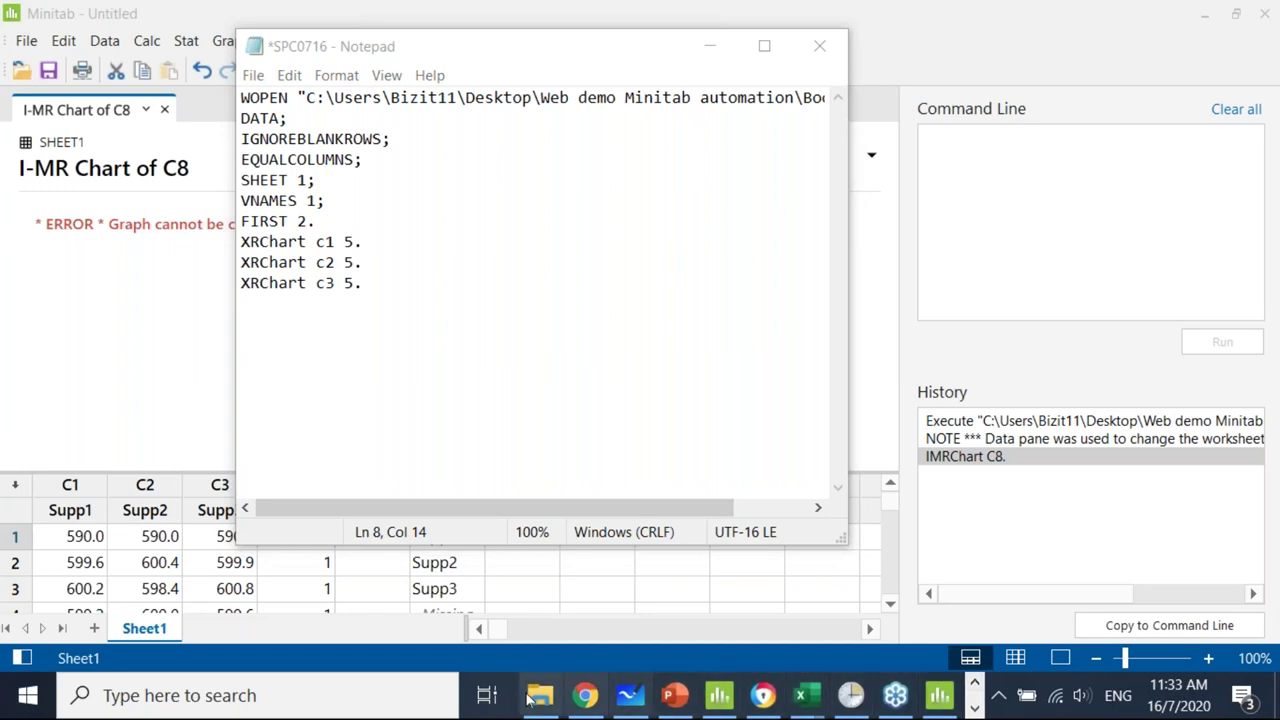
pyautogui.click(537, 702)
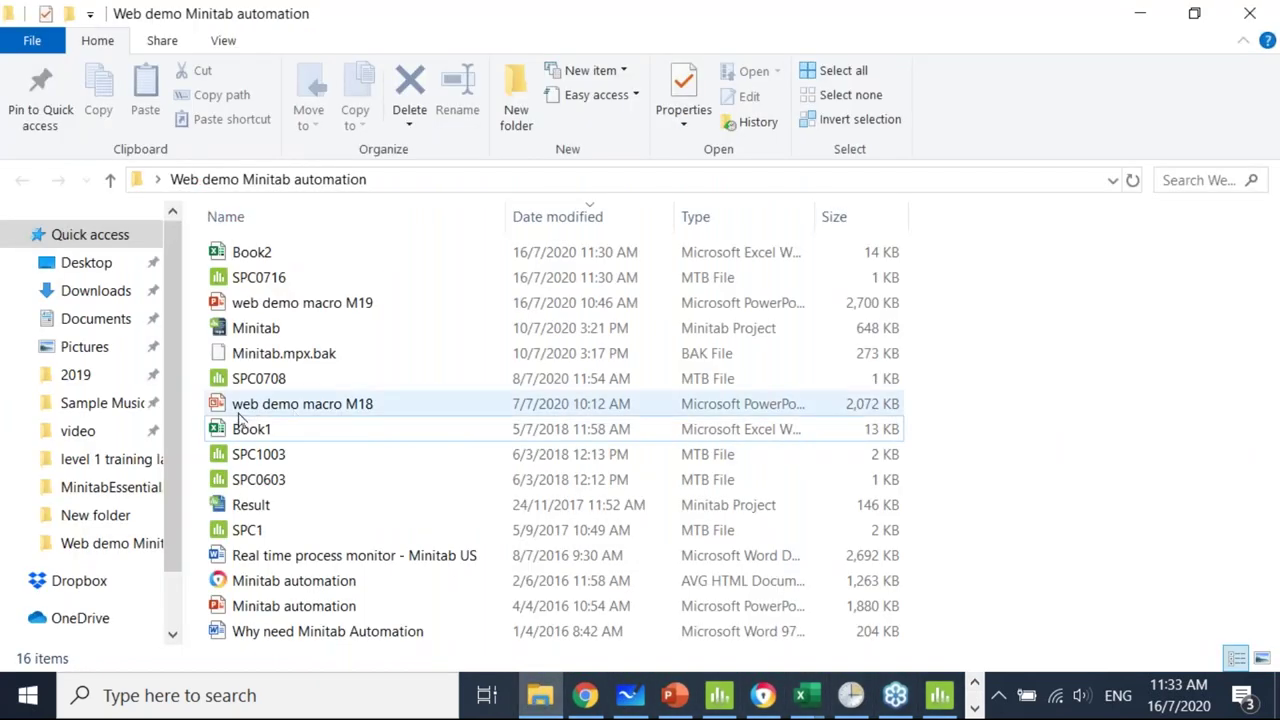
# Open the SPC0716 script in Notepad++ from the Web demo Minitab automation folder, review its commands, and close the editor.
pyautogui.click(238, 282)
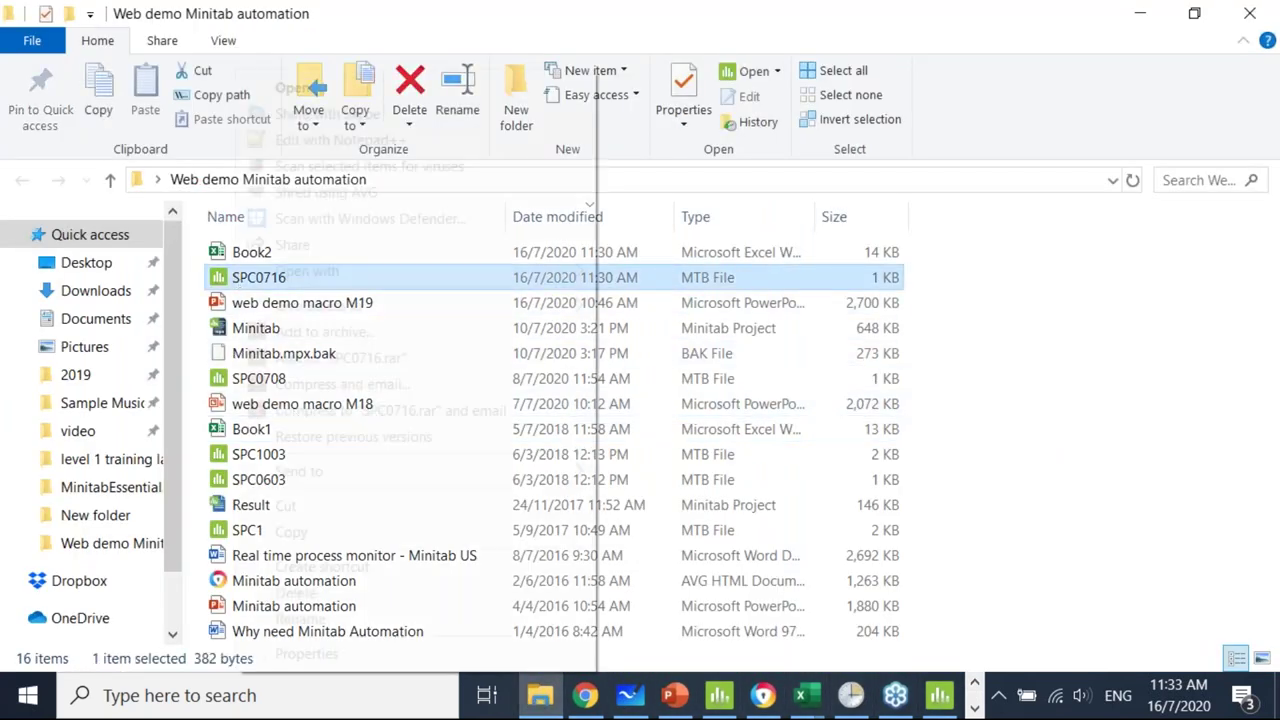
pyautogui.rightClick(238, 282)
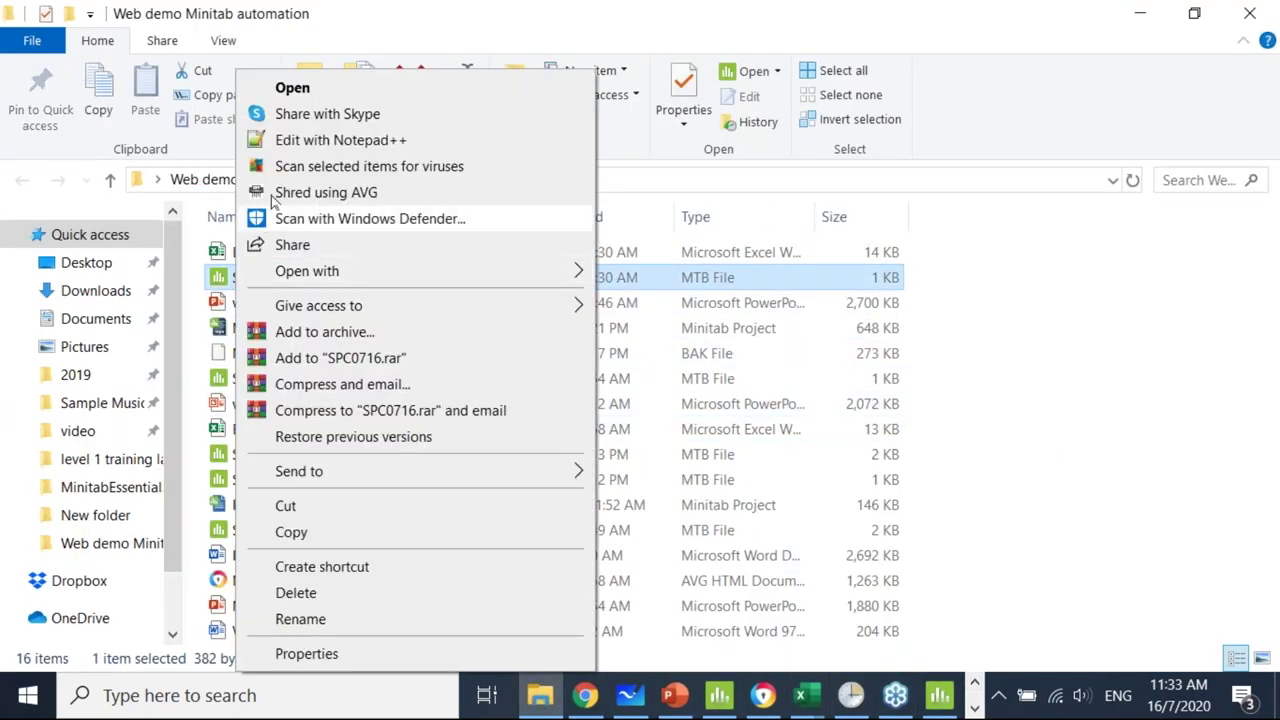
pyautogui.click(340, 140)
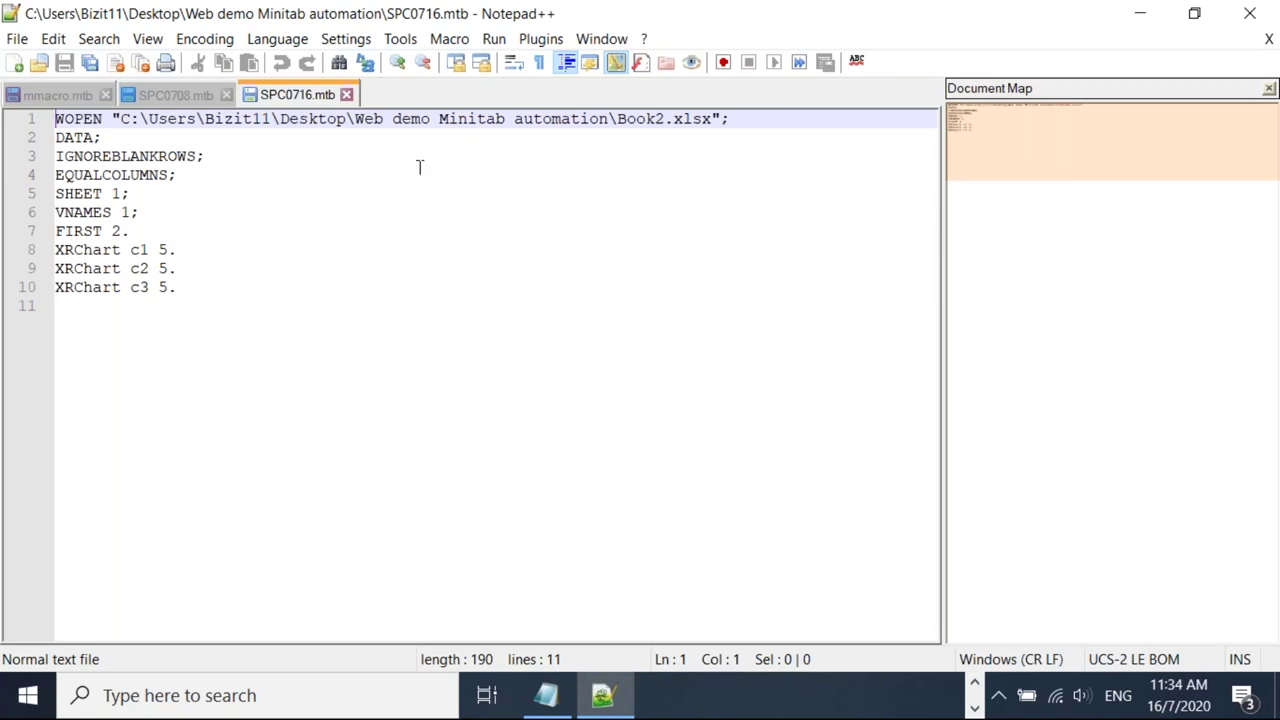
pyautogui.click(1263, 20)
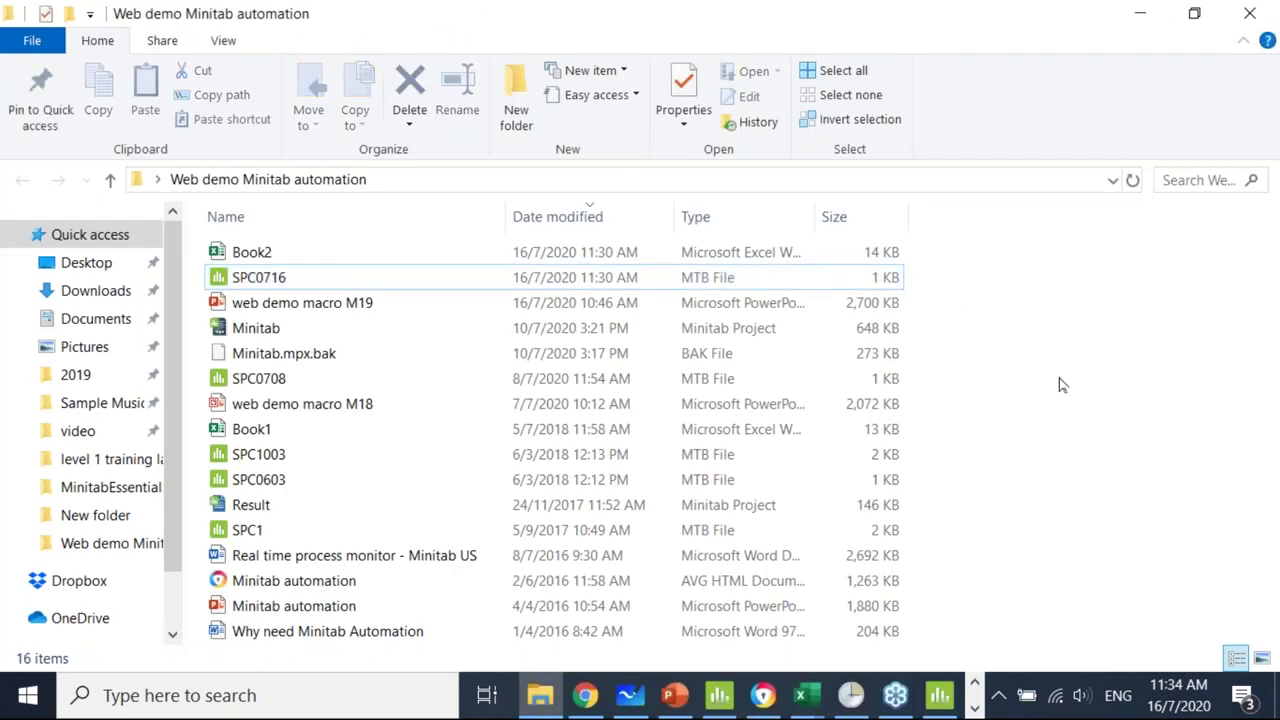
# Close the SPC0716 script in Notepad, minimize File Explorer and Minitab, and switch to Task Scheduler.
pyautogui.click(974, 689)
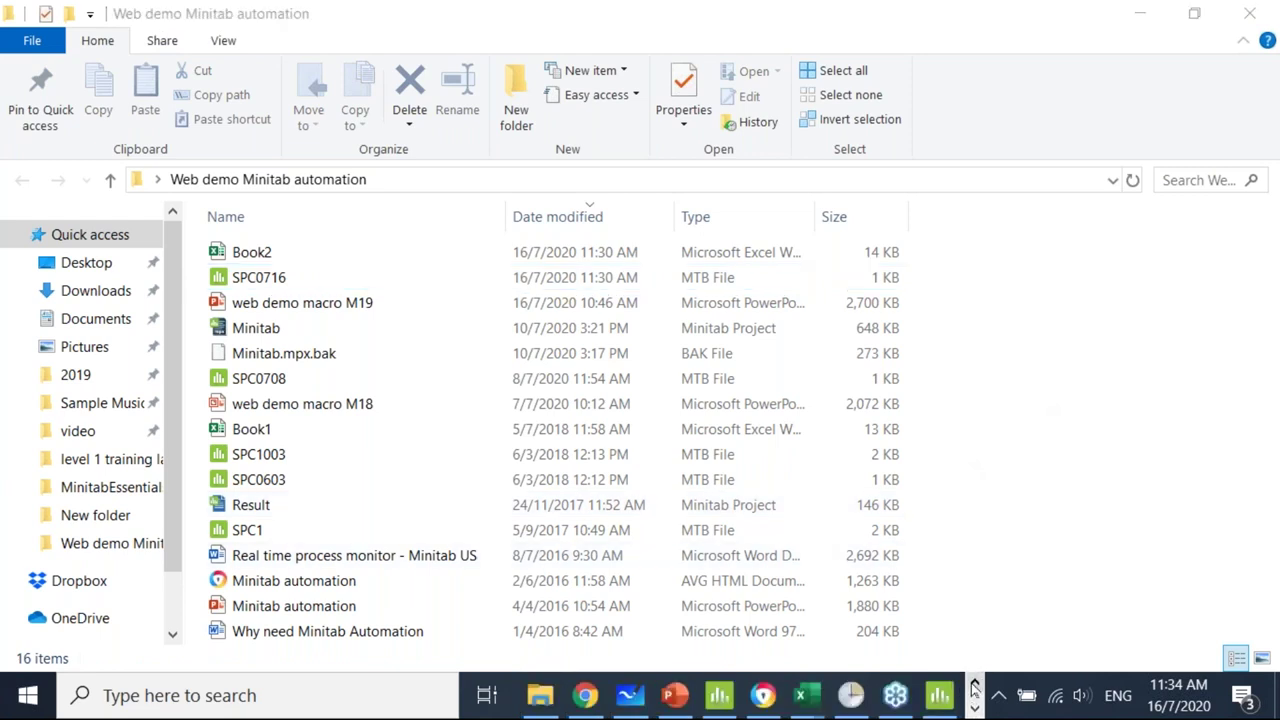
pyautogui.click(1140, 13)
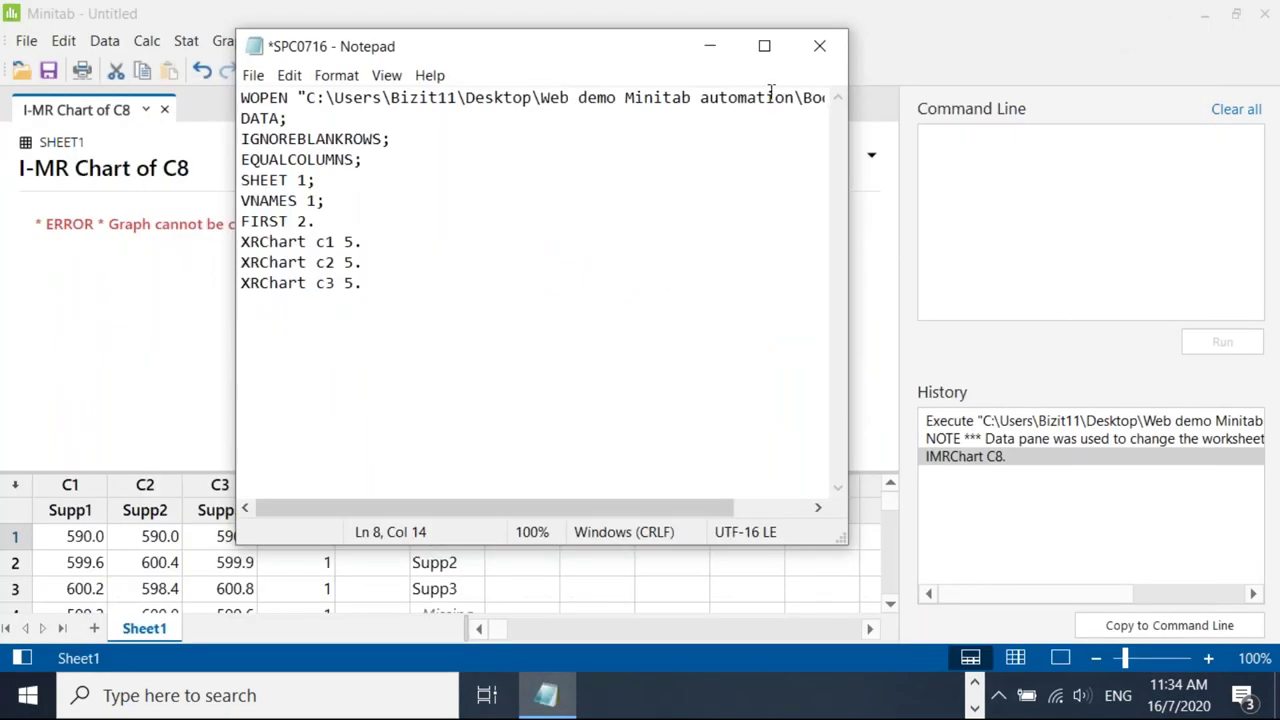
pyautogui.click(822, 64)
pyautogui.click(679, 380)
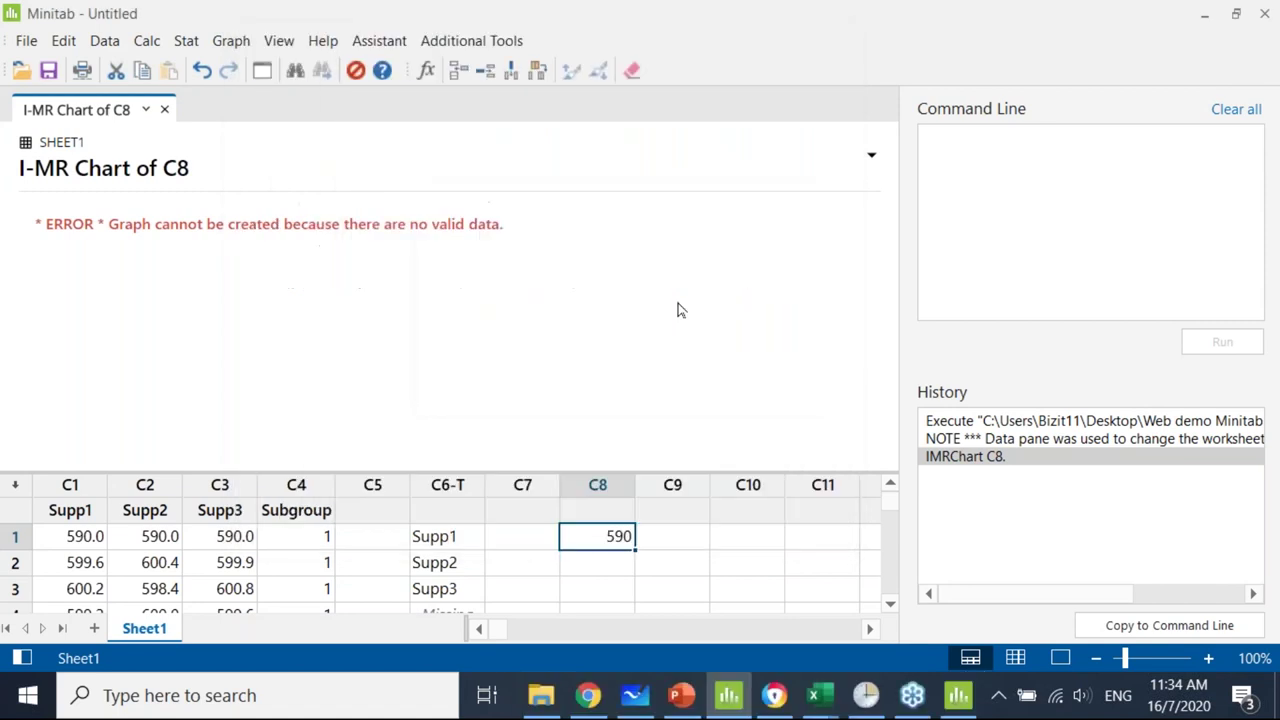
pyautogui.click(1202, 15)
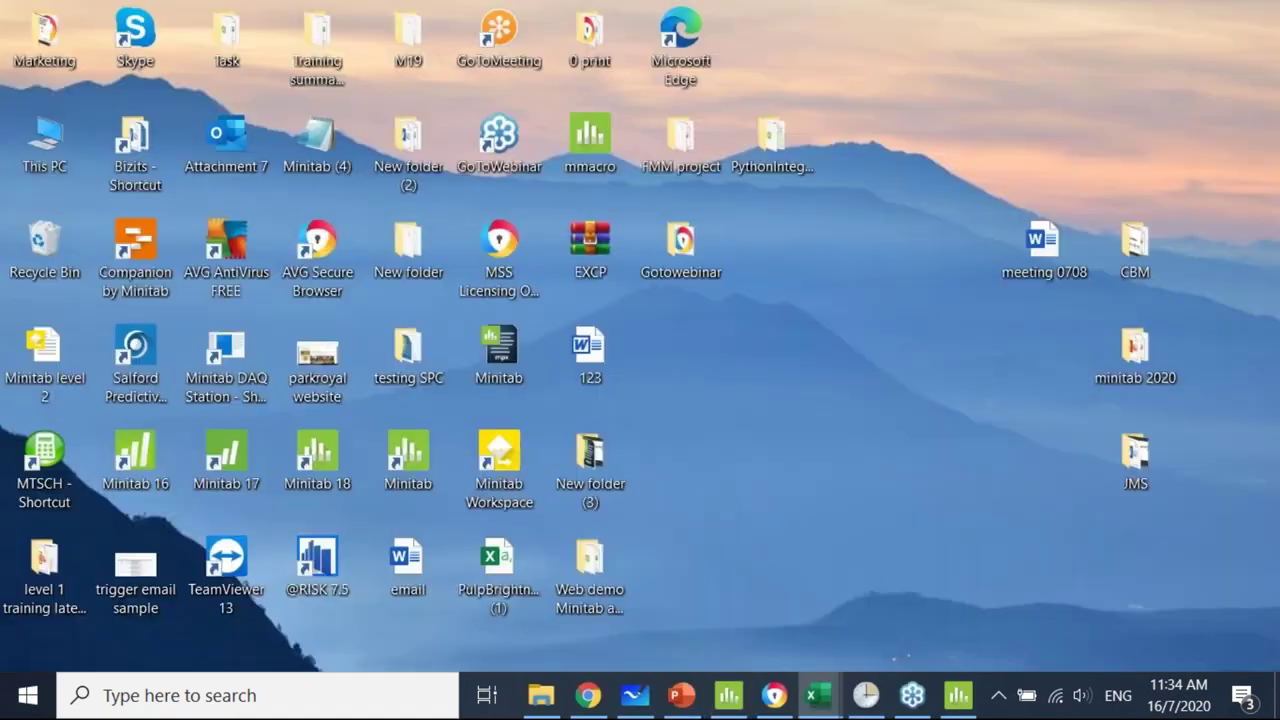
pyautogui.click(862, 700)
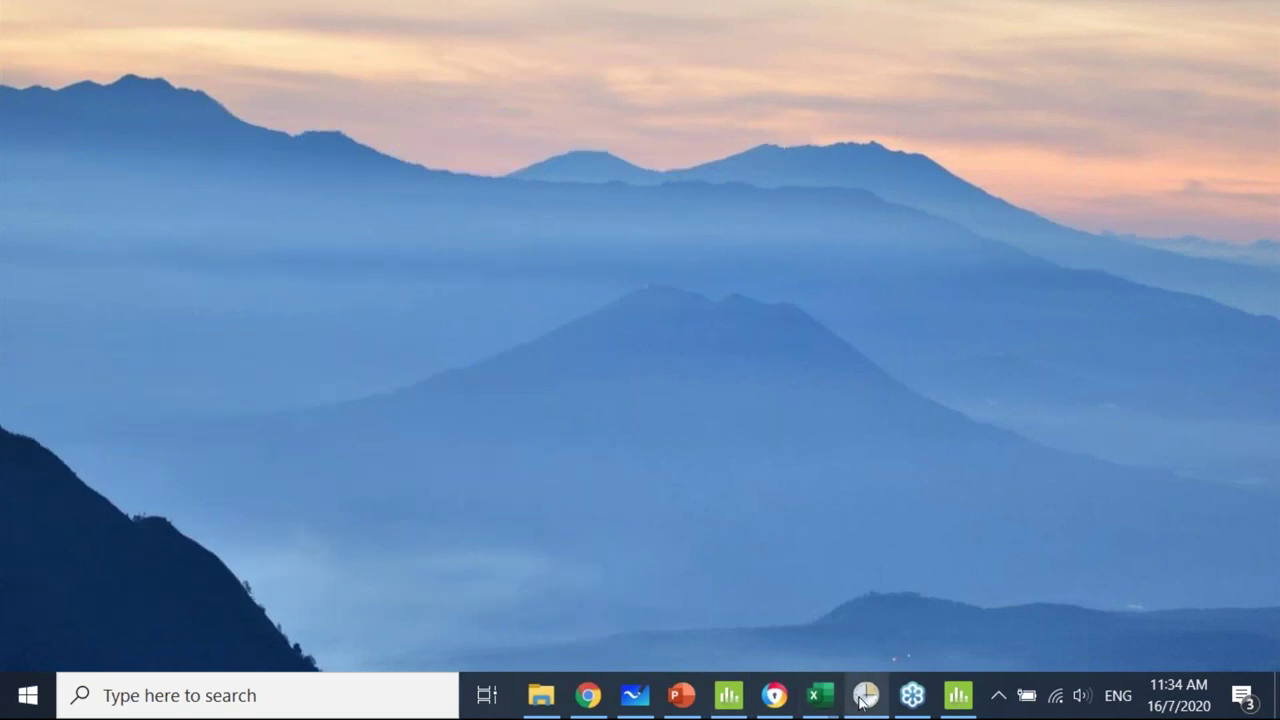
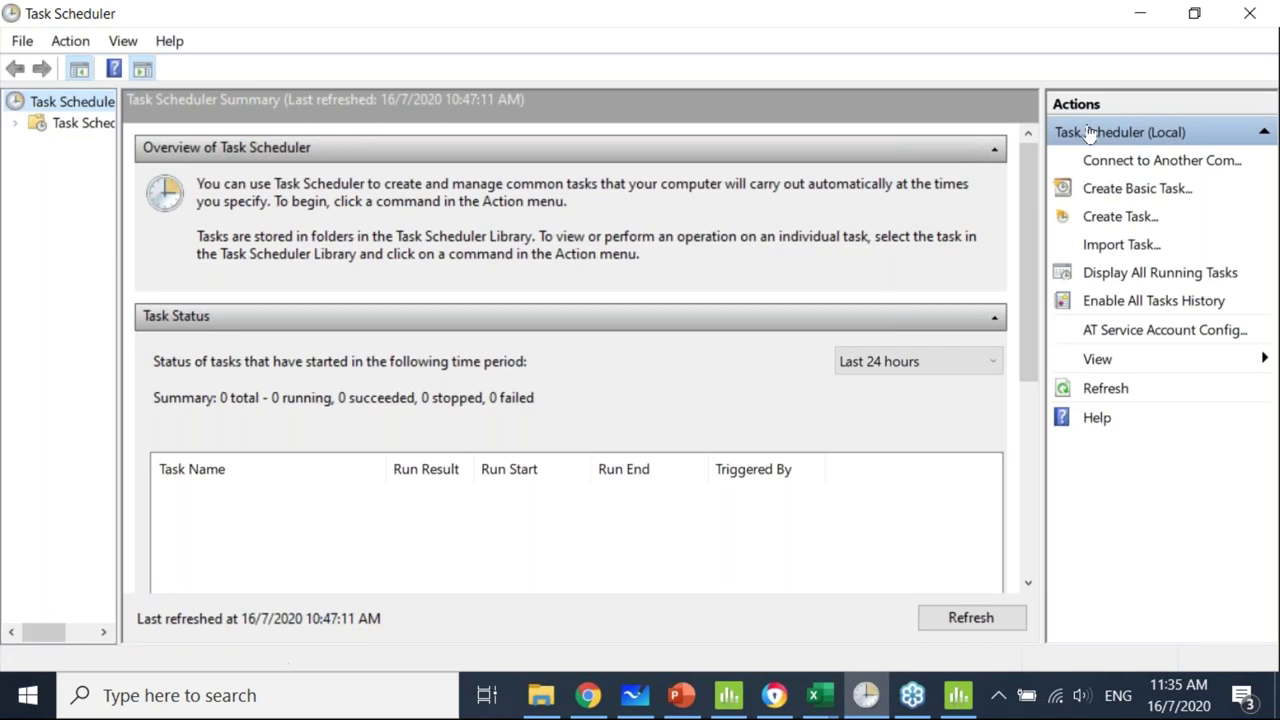
# Start a new basic task named SPC 0716 and continue to its trigger settings.
pyautogui.click(1125, 190)
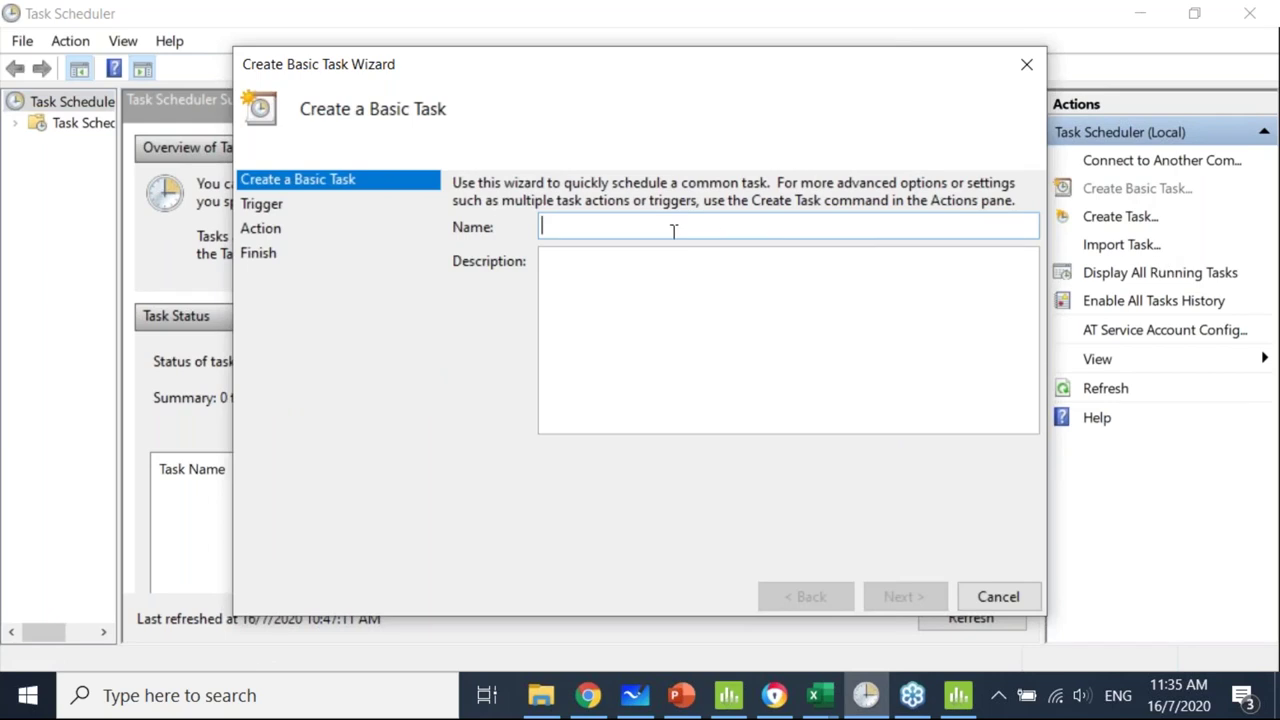
pyautogui.write('SP')
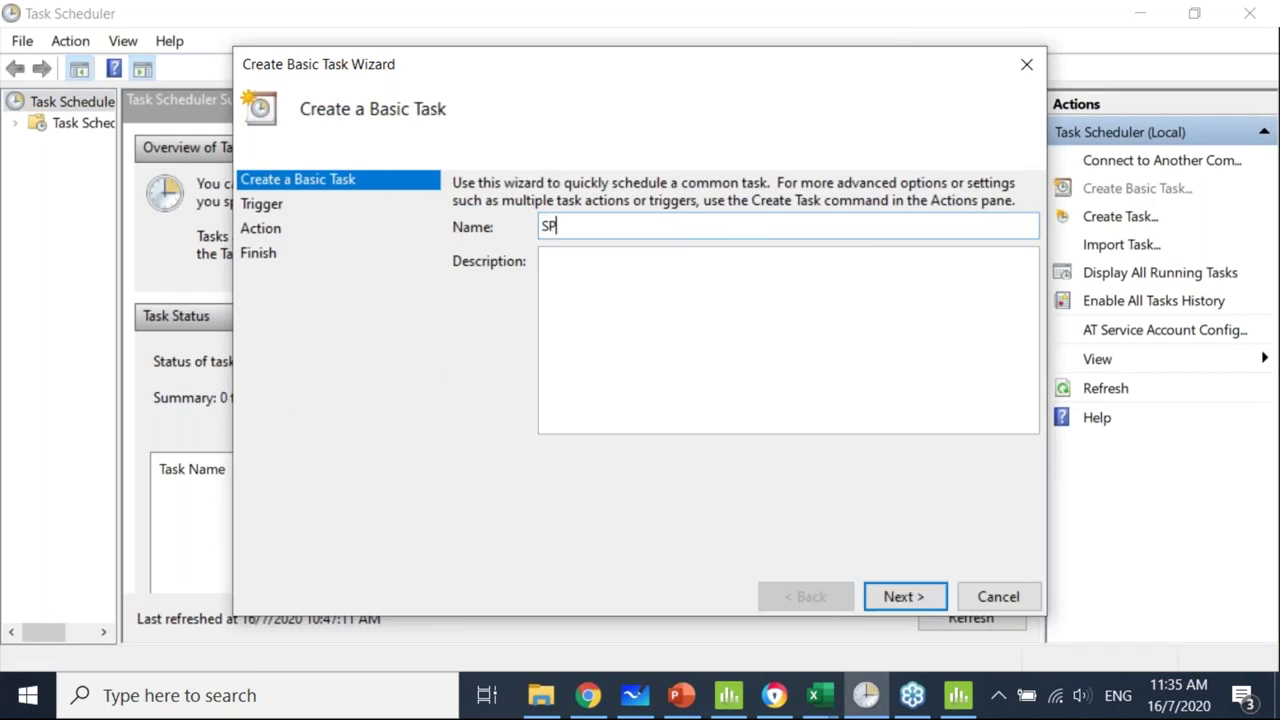
pyautogui.write('C 0716')
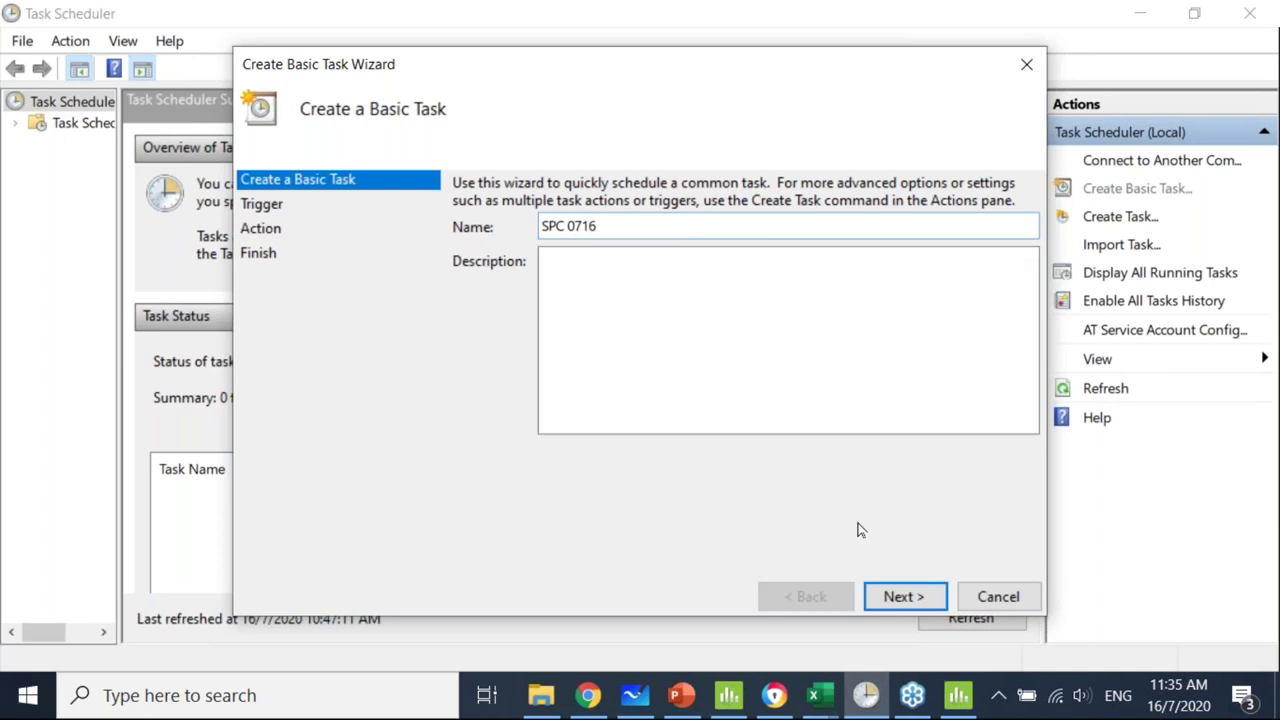
pyautogui.click(899, 595)
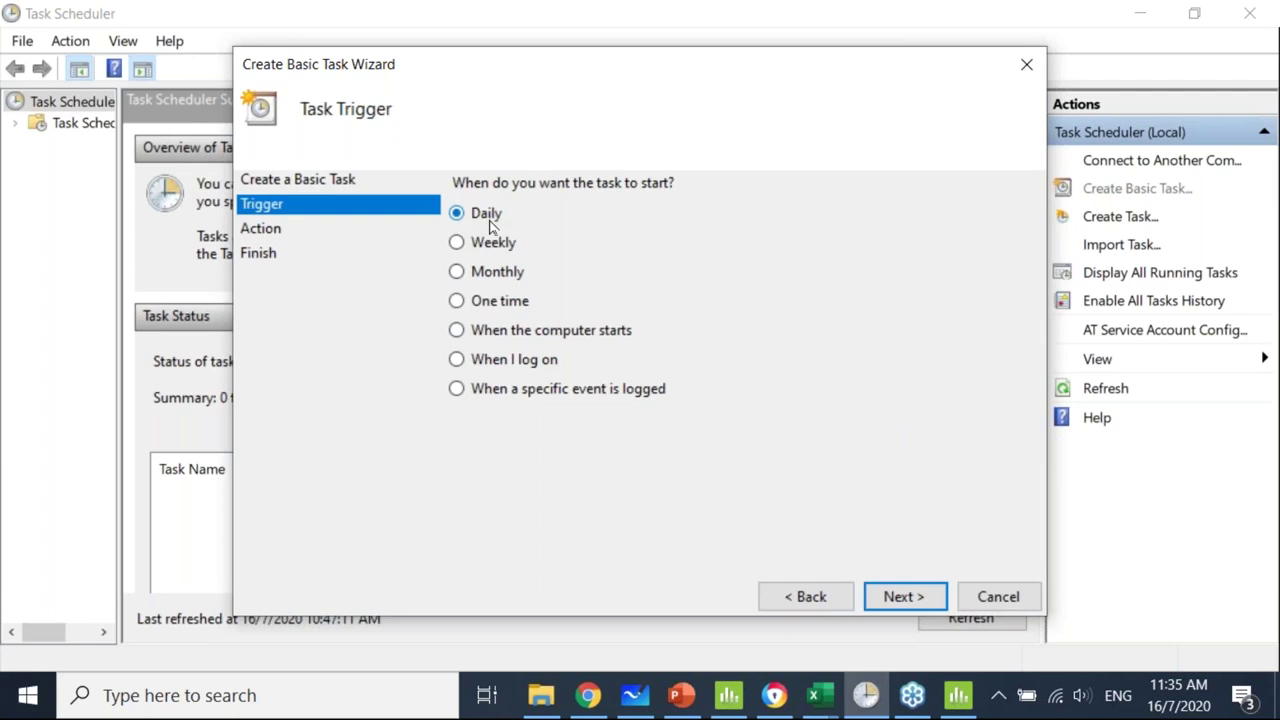
# Set a daily trigger starting 15/7/2020 at 11:40:00 AM, recurring every 1 day, and continue to the task's action.
pyautogui.click(899, 596)
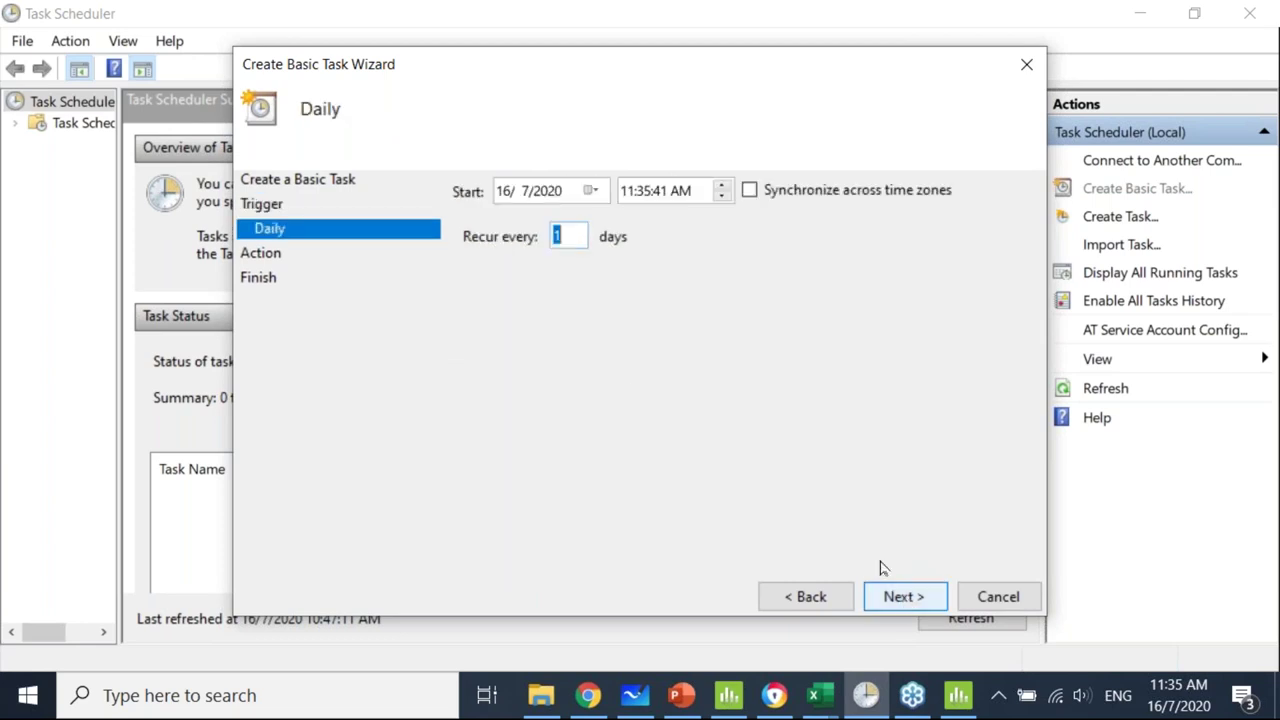
pyautogui.click(592, 190)
pyautogui.click(626, 311)
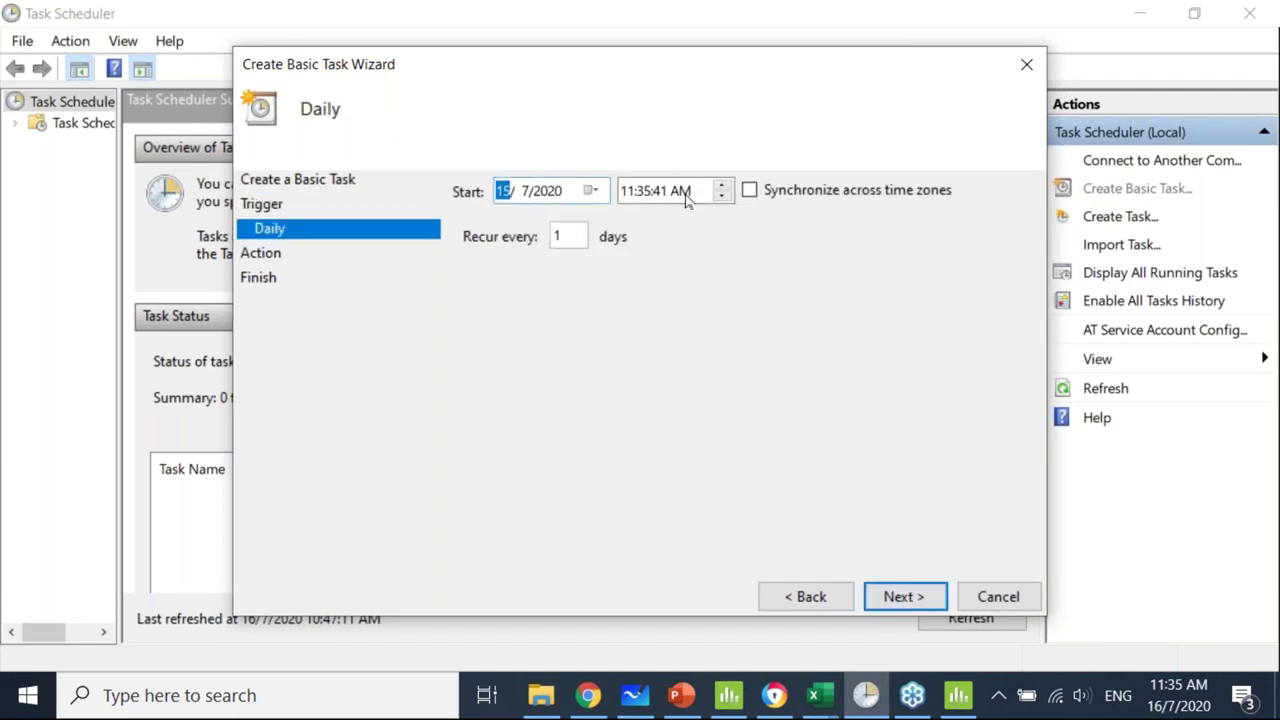
pyautogui.click(648, 194)
pyautogui.write('40:')
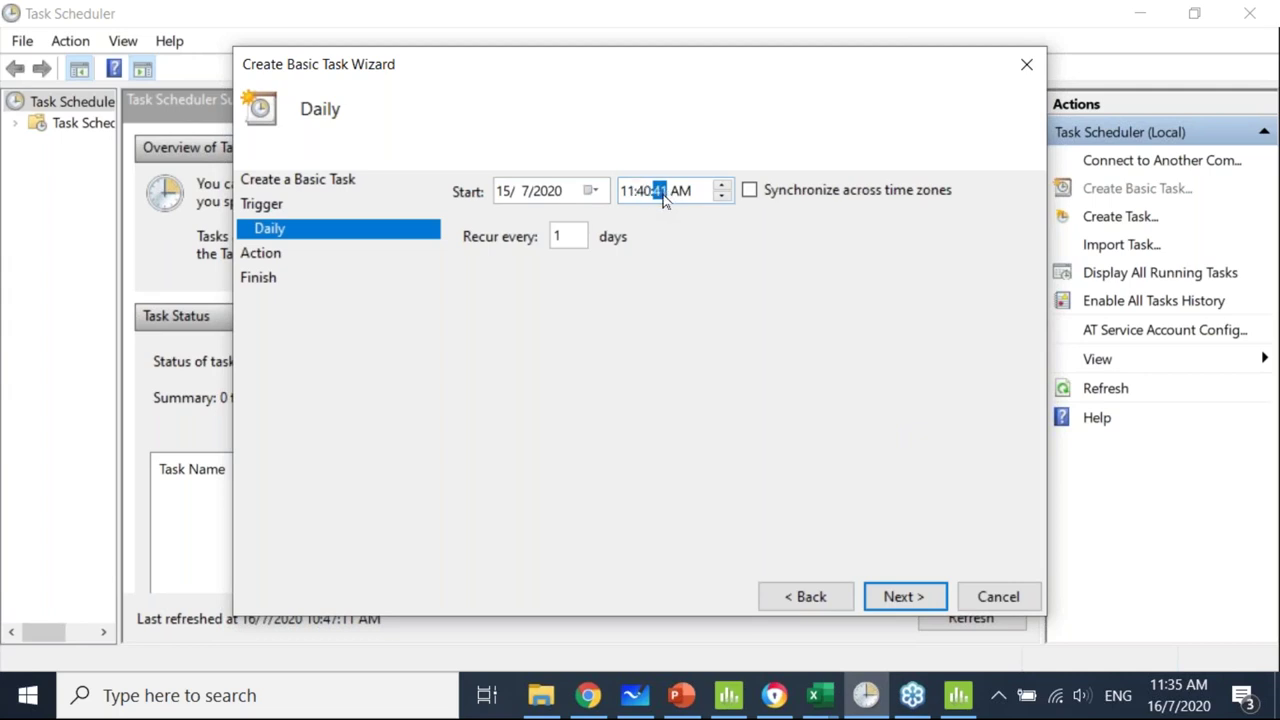
pyautogui.write('00')
pyautogui.click(903, 597)
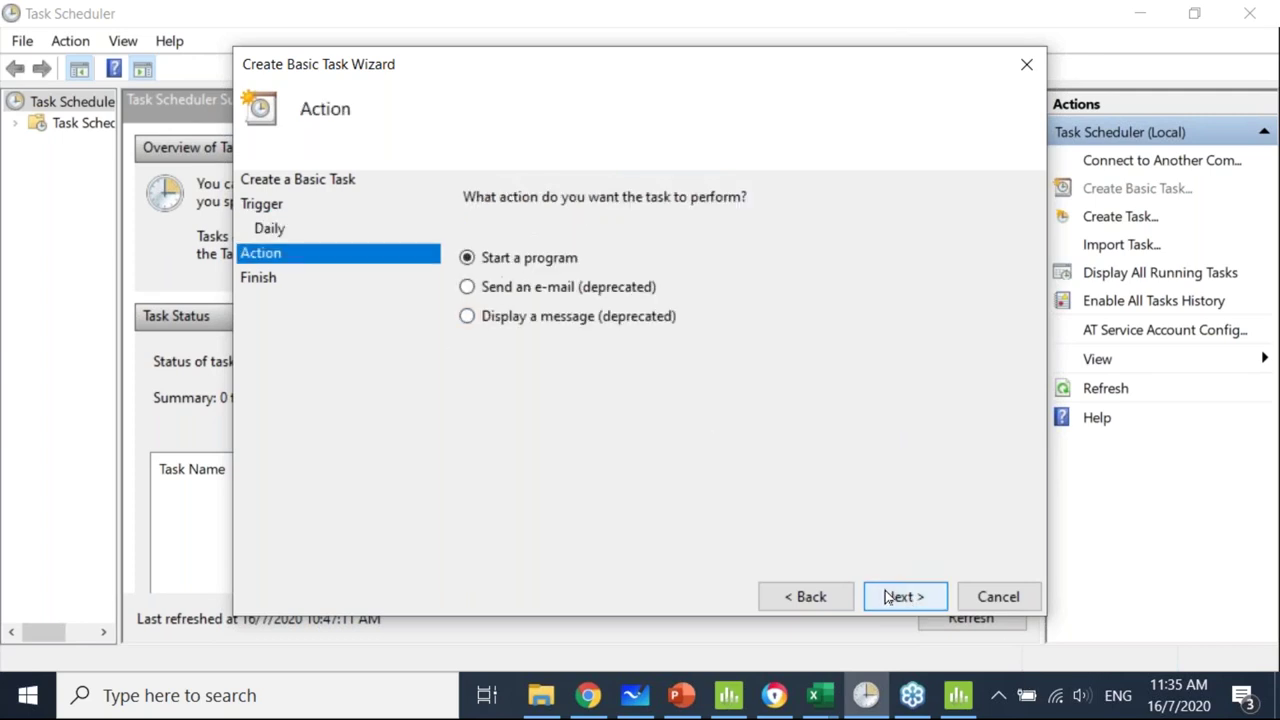
pyautogui.click(901, 598)
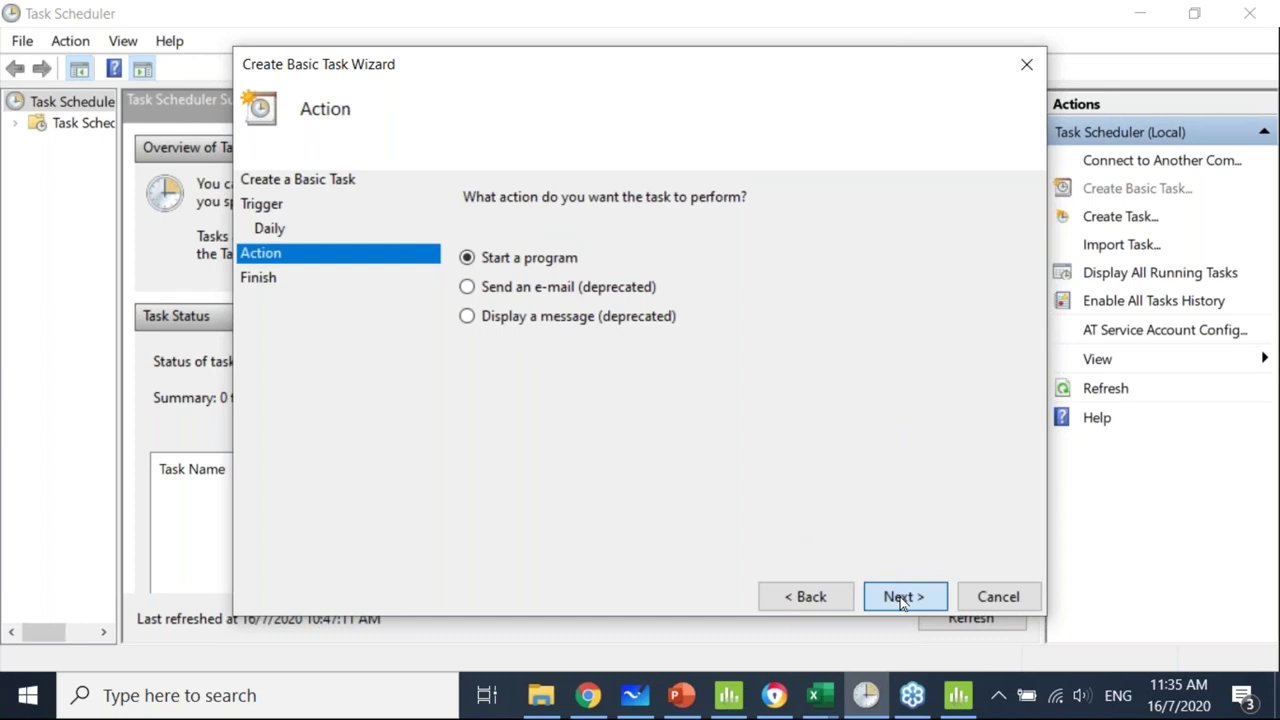
pyautogui.click(810, 596)
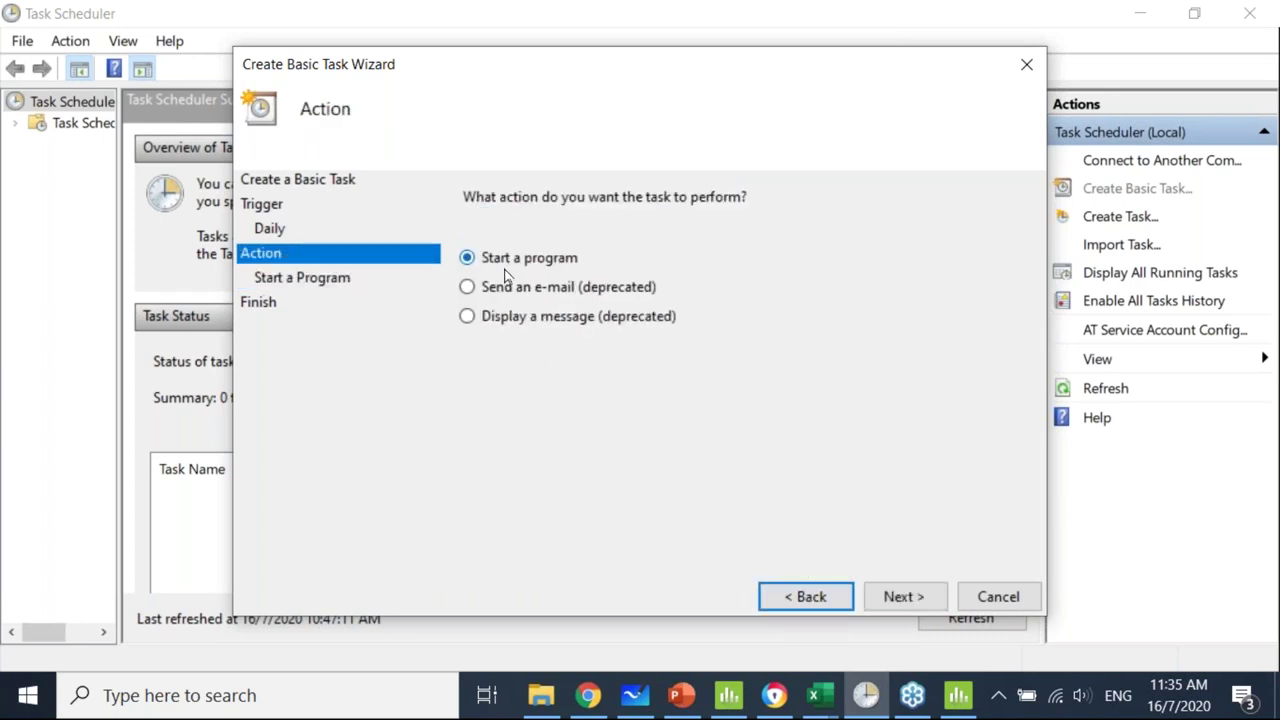
pyautogui.click(537, 710)
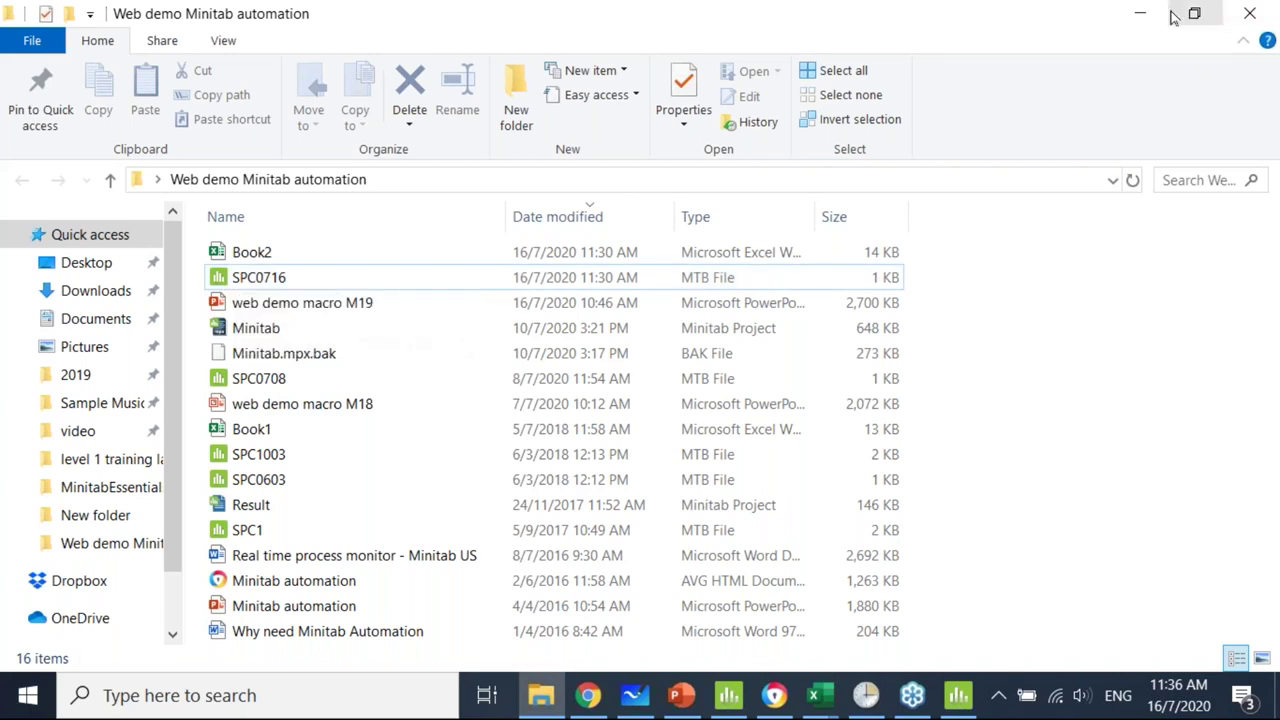
pyautogui.click(1136, 24)
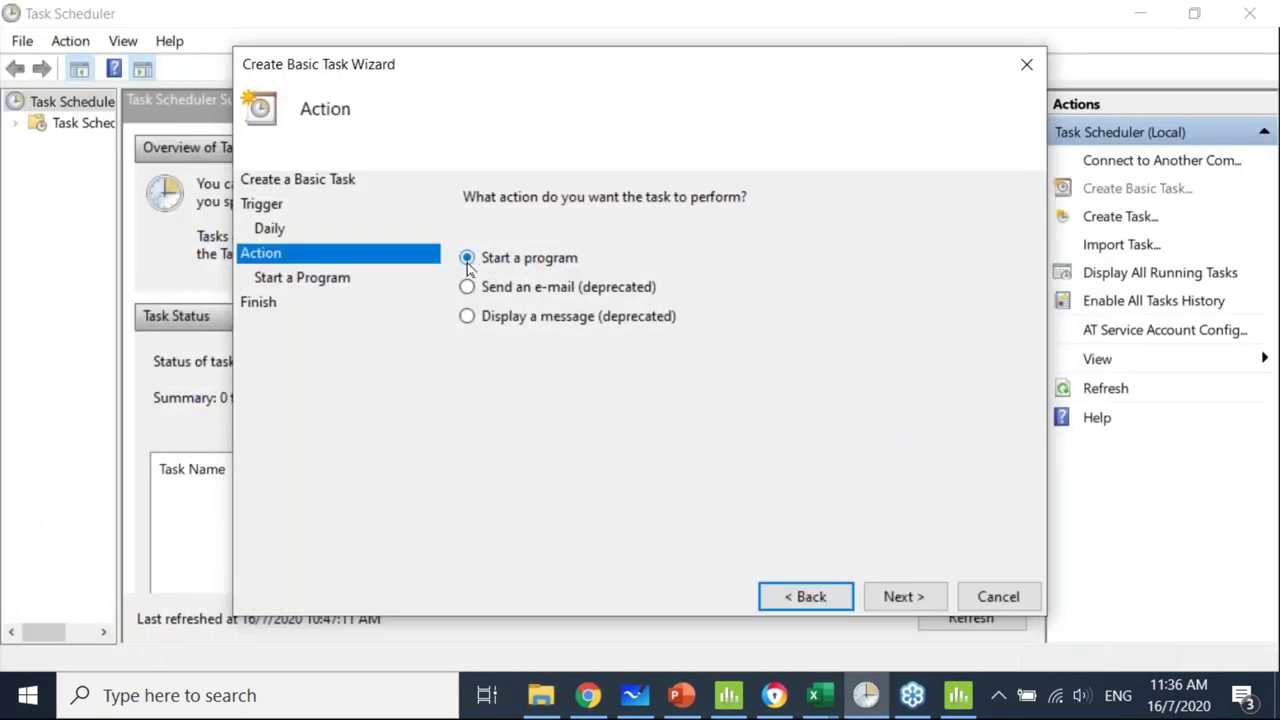
# Set the task to start SPC0716.mtb from the Web demo Minitab automation folder as its program, and finish creating the task.
pyautogui.click(898, 592)
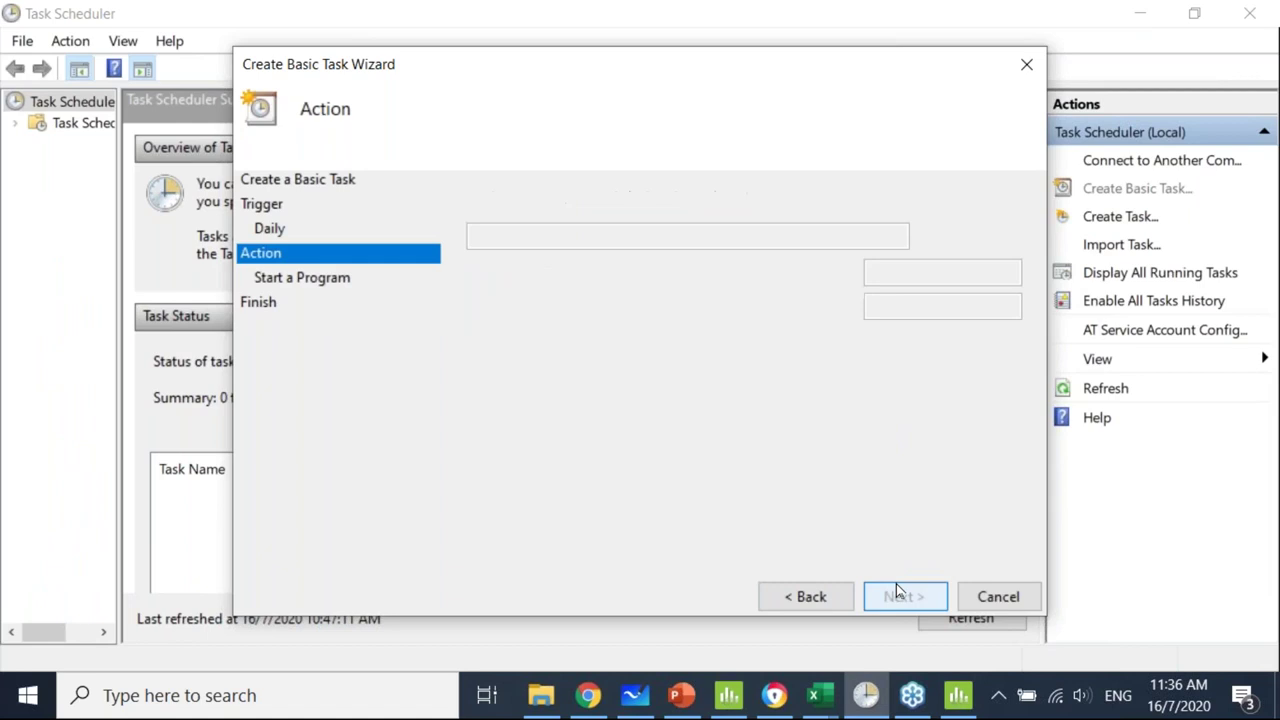
pyautogui.click(946, 238)
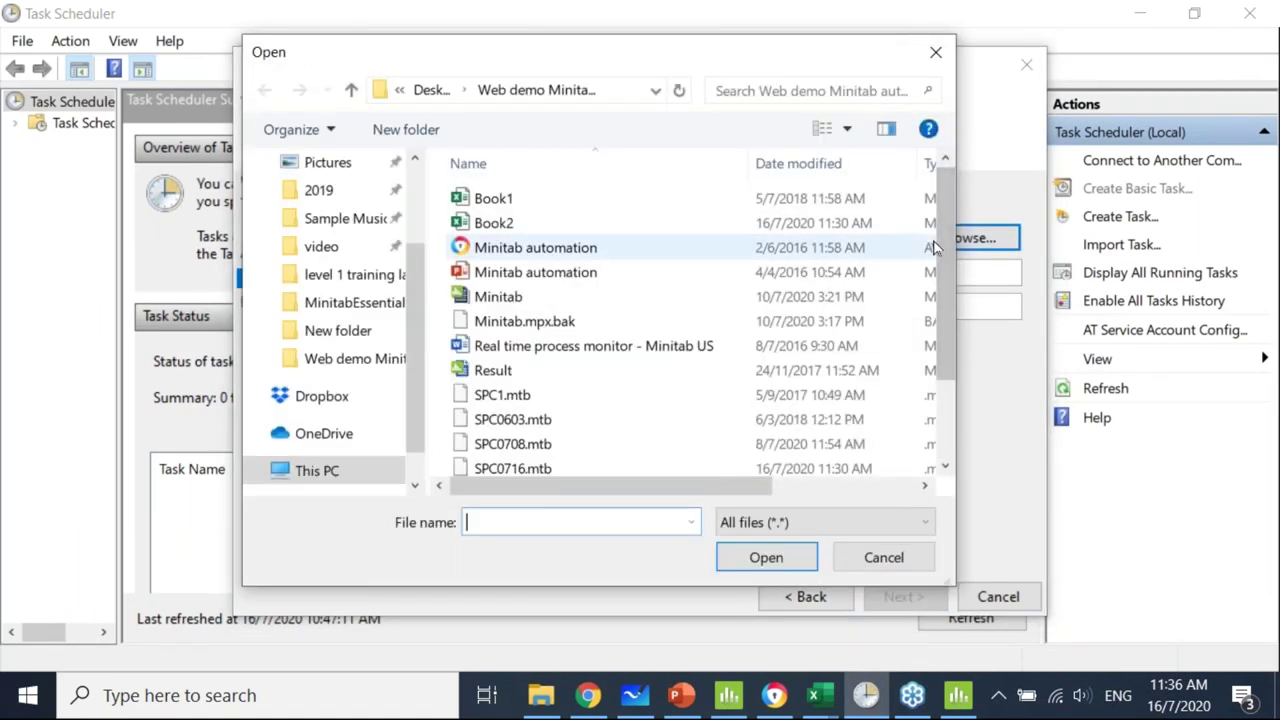
pyautogui.scroll(-1, 623, 346)
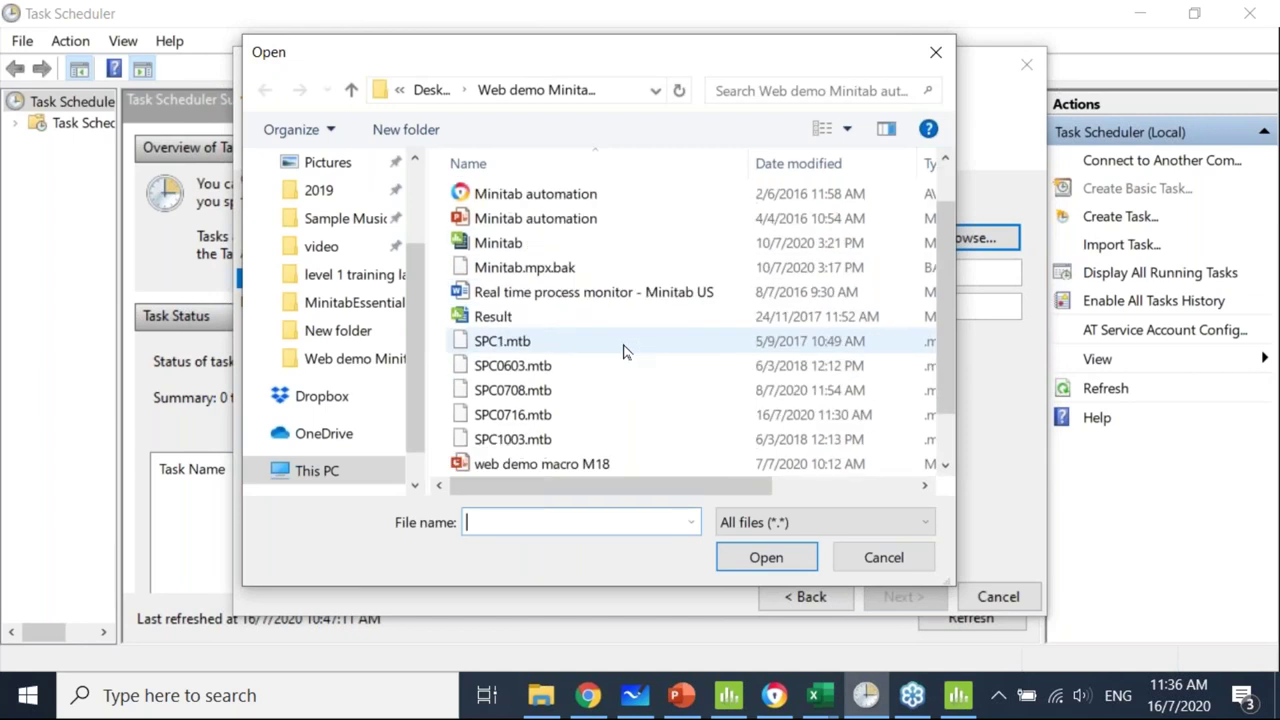
pyautogui.click(512, 417)
pyautogui.click(766, 560)
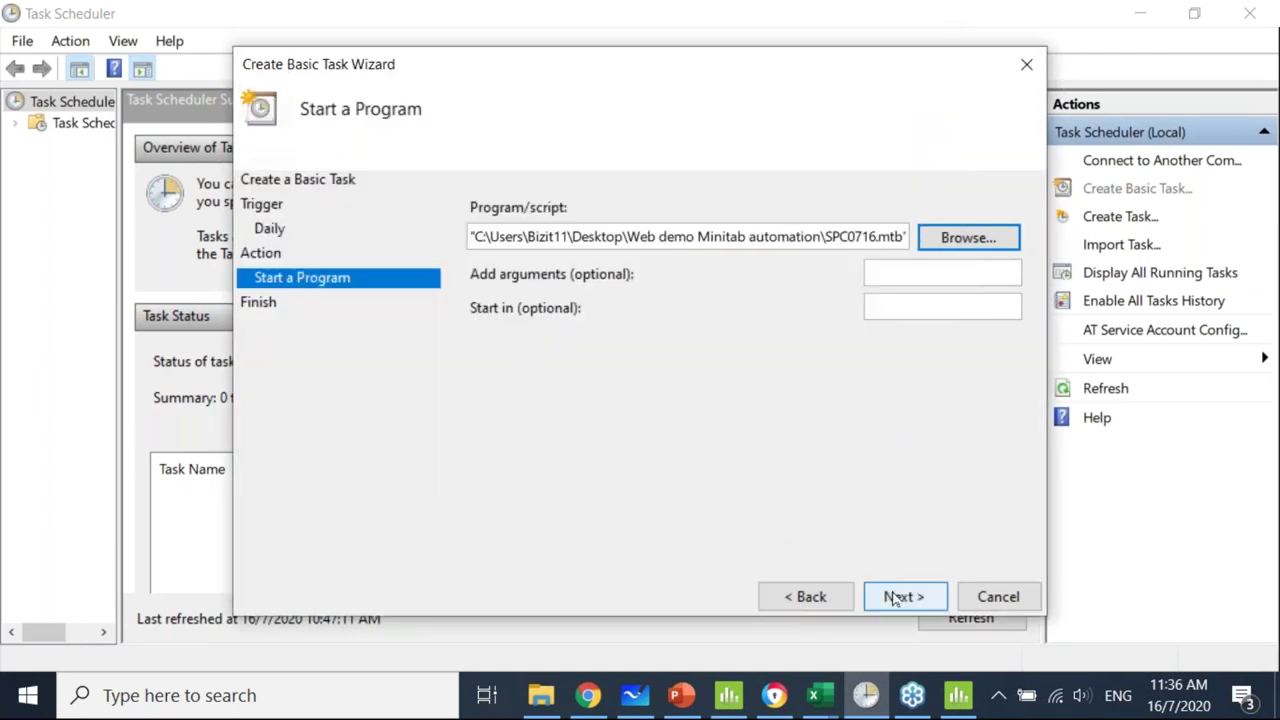
pyautogui.click(900, 597)
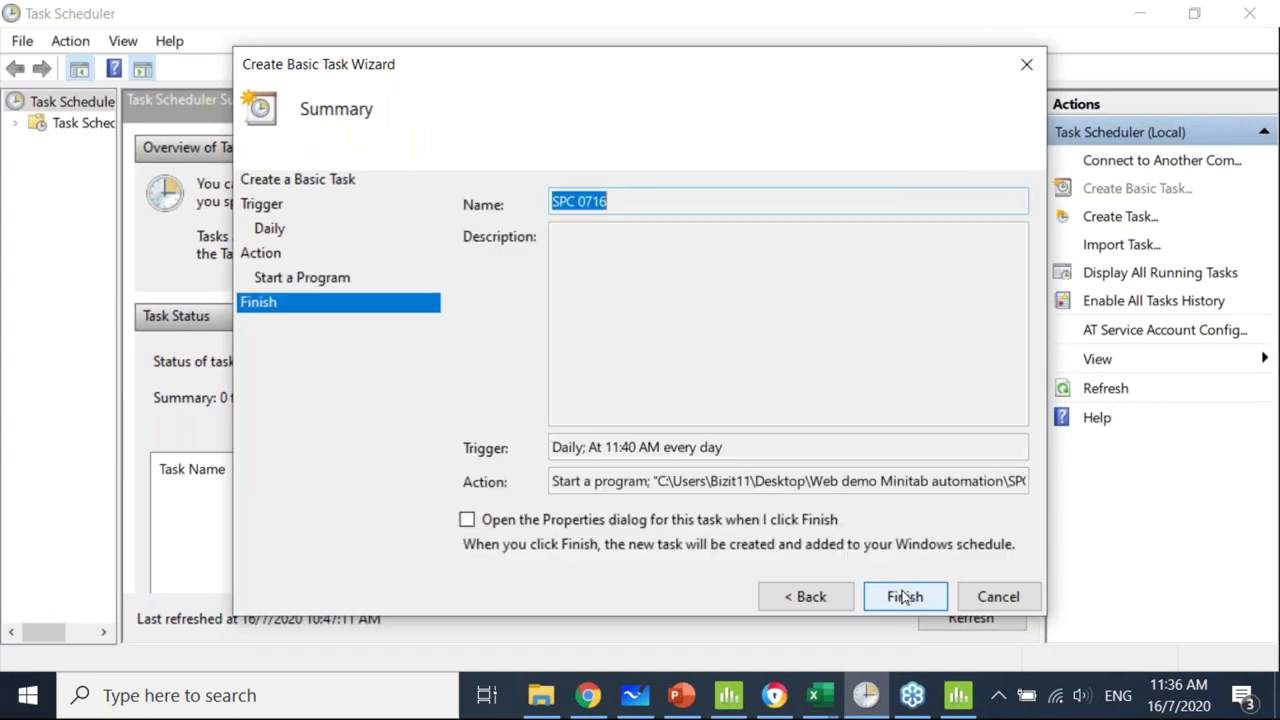
pyautogui.click(897, 597)
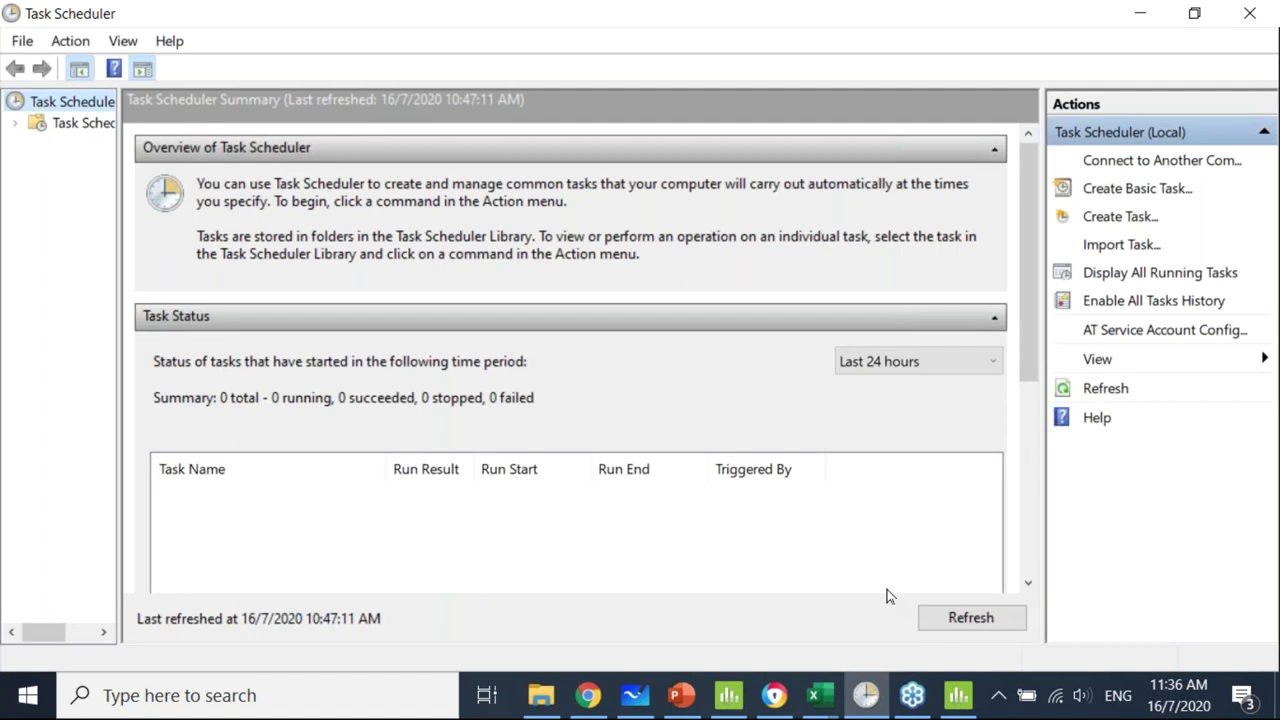
# Switch to Minitab, show the Navigator, and display the Xbar-R Chart of Supp3.
pyautogui.click(735, 708)
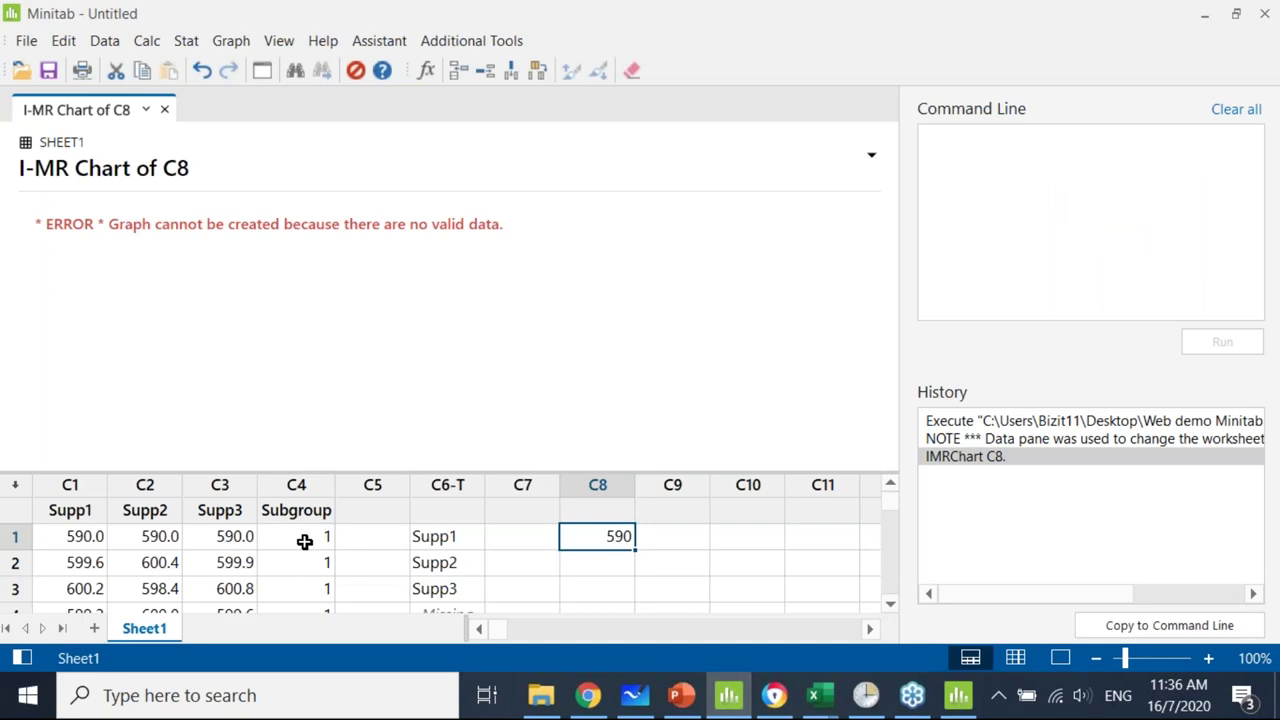
pyautogui.click(18, 657)
pyautogui.click(84, 206)
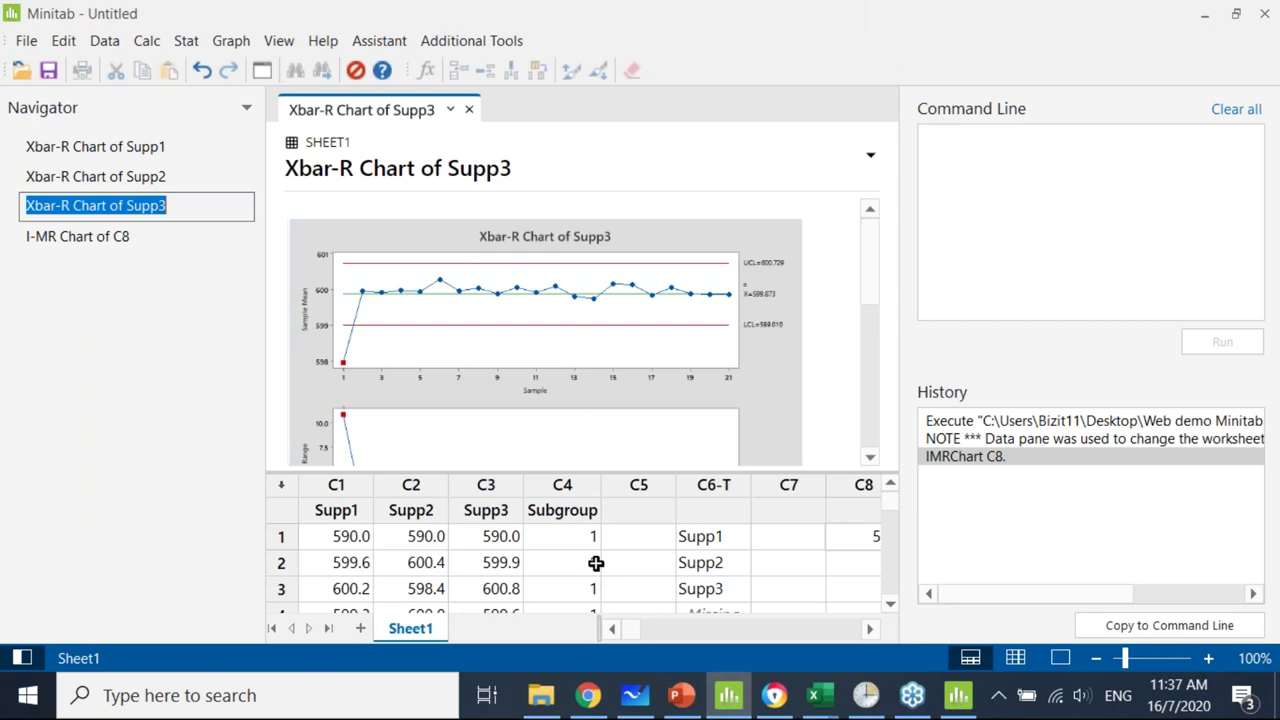
# Switch to the web demo macro M19 presentation in PowerPoint, start the slide show from slide 28, Bizits reporting system, and advance one slide.
pyautogui.click(678, 697)
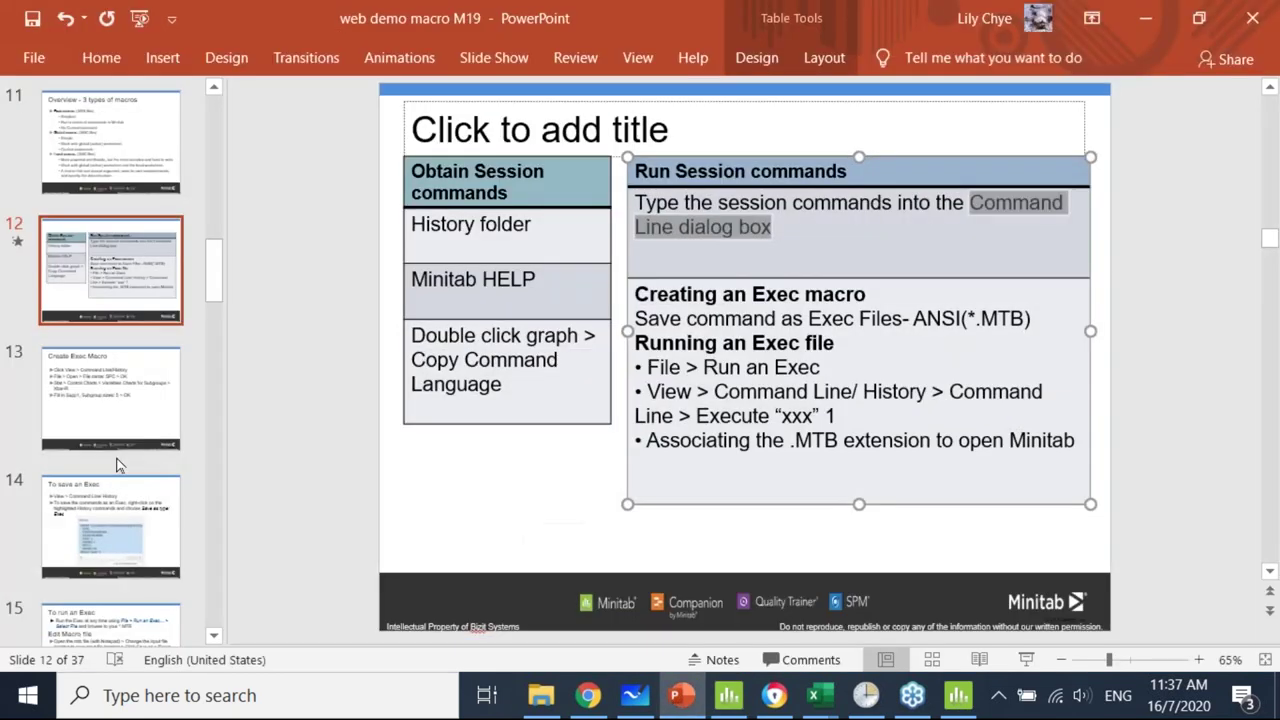
pyautogui.moveTo(213, 278); pyautogui.dragTo(185, 516)
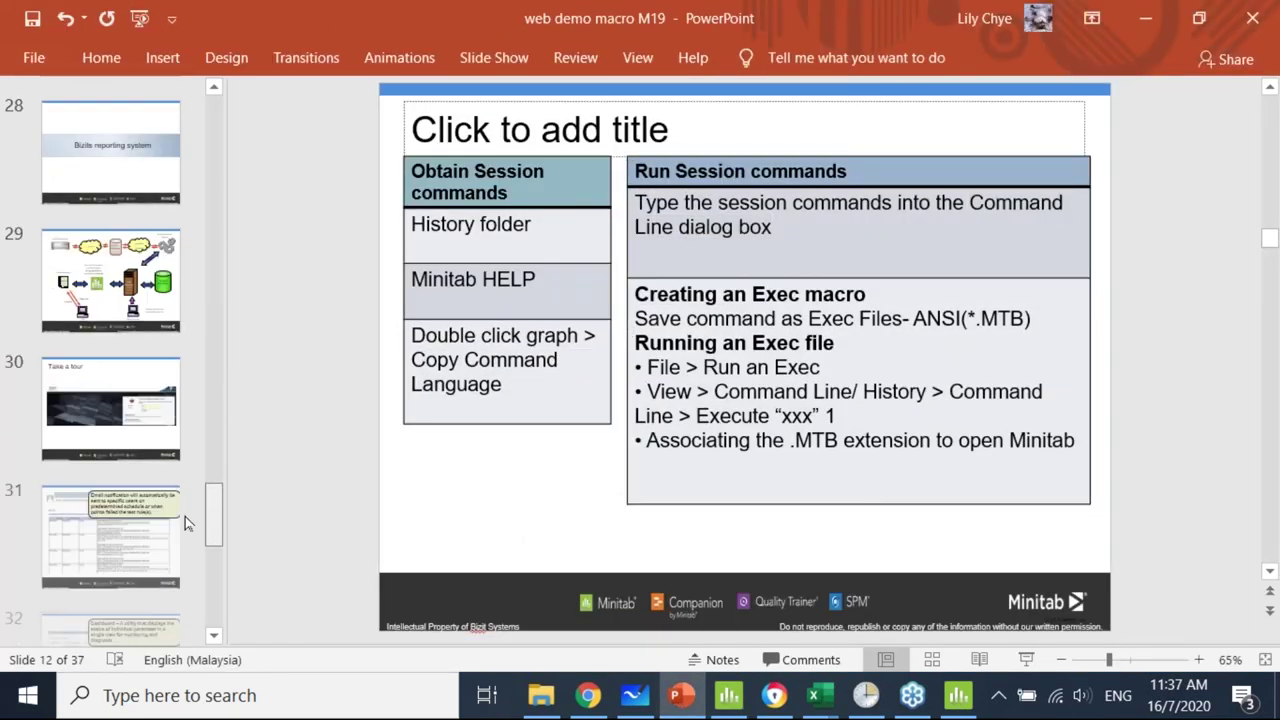
pyautogui.click(107, 138)
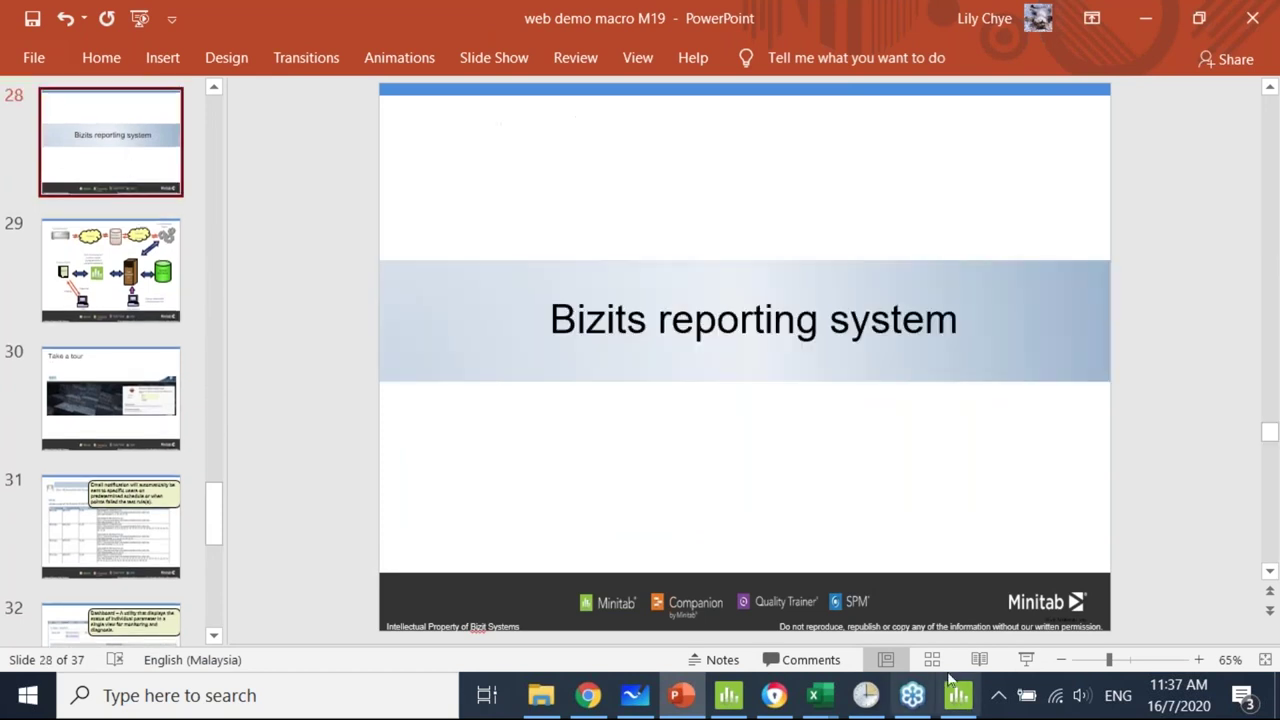
pyautogui.click(1025, 659)
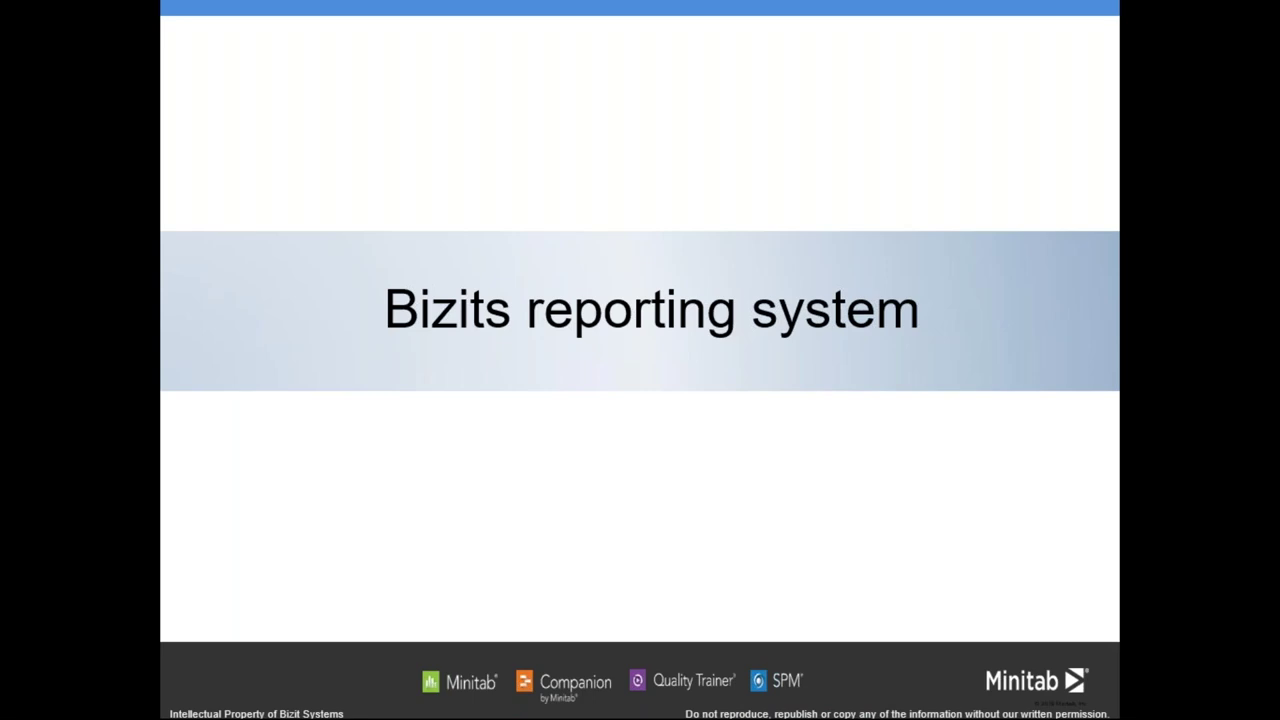
pyautogui.press('Right')
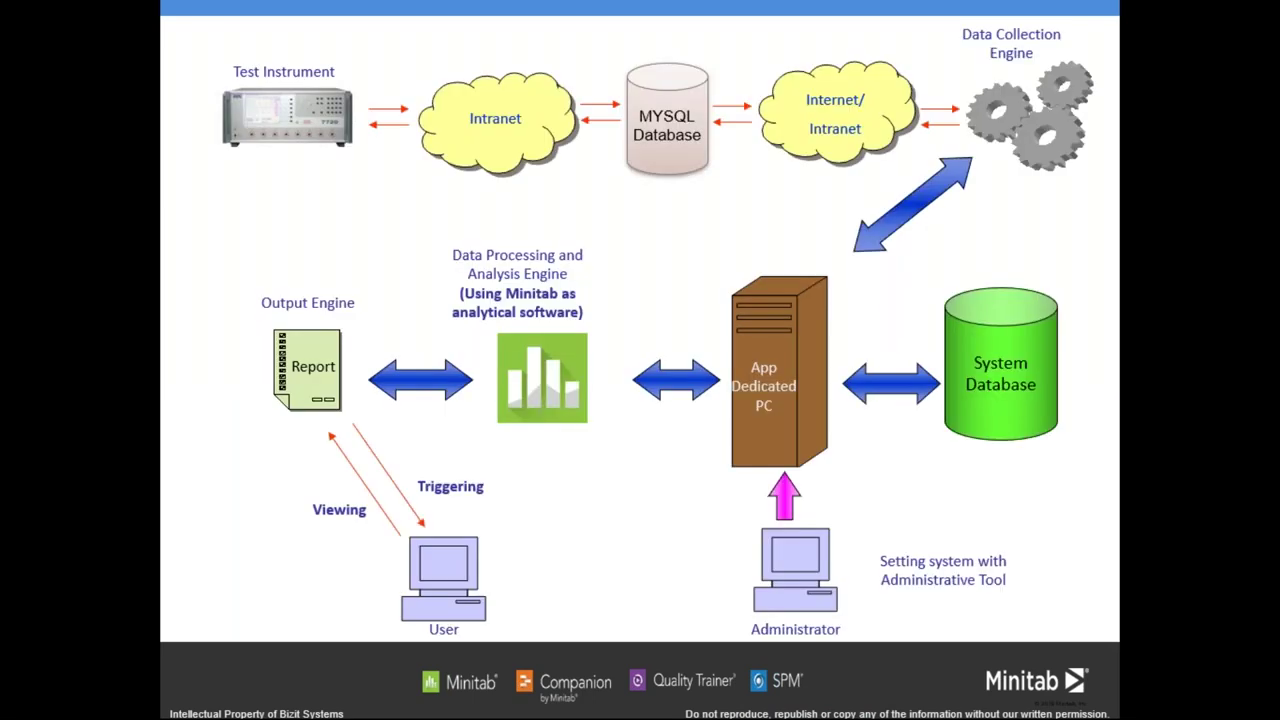
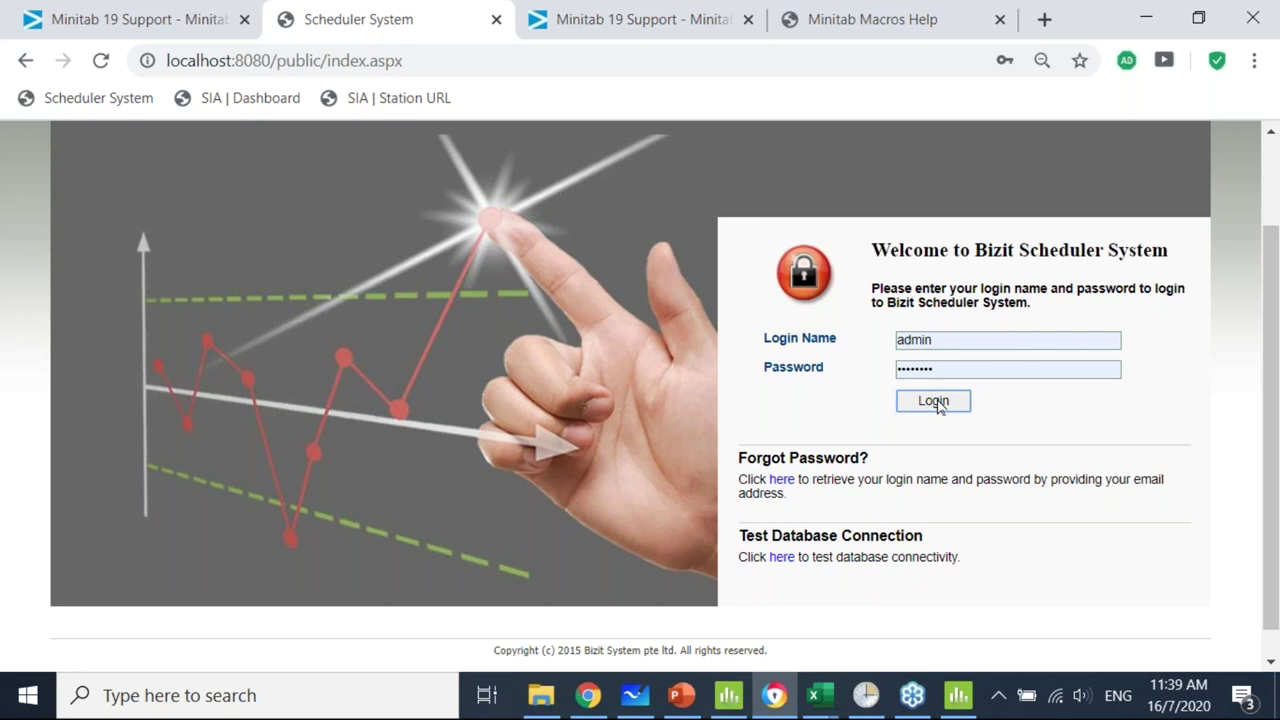
# Reload the Bizit Scheduler System page, log in with the prefilled credentials, and close the Minitab Macros Help and second Minitab 19 Support pages.
pyautogui.click(100, 62)
pyautogui.click(920, 401)
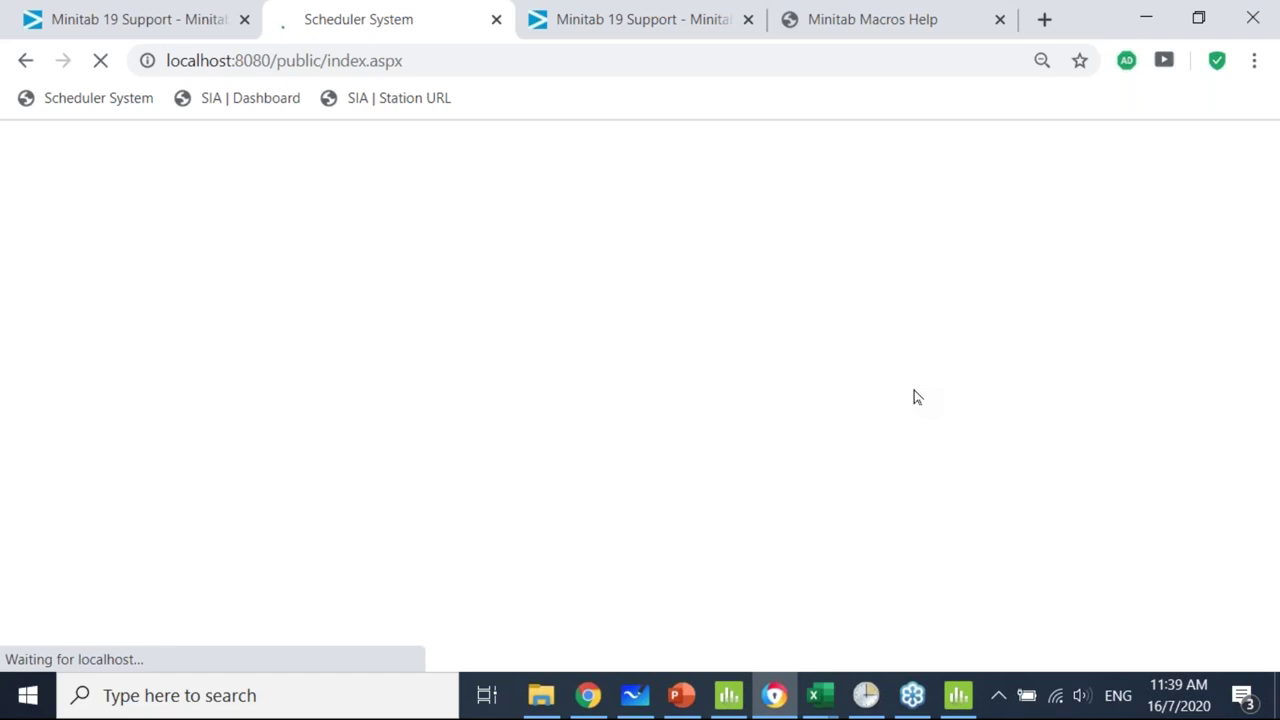
pyautogui.click(920, 408)
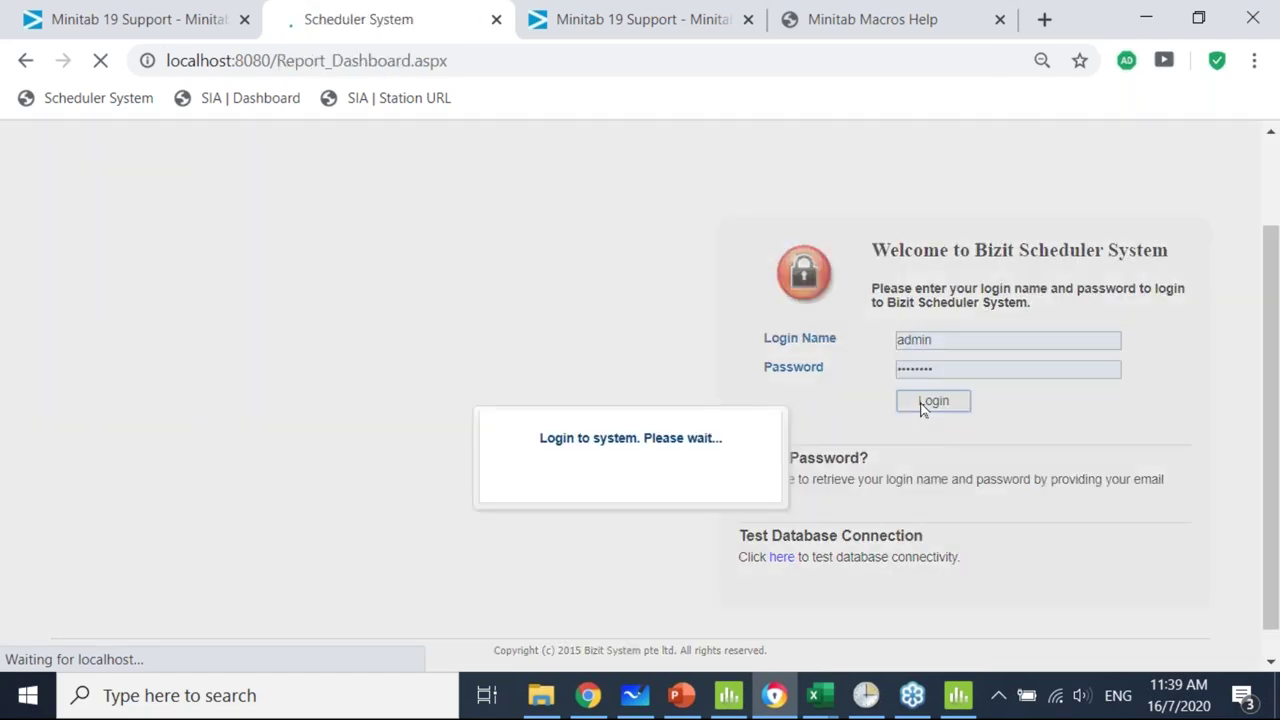
pyautogui.click(999, 19)
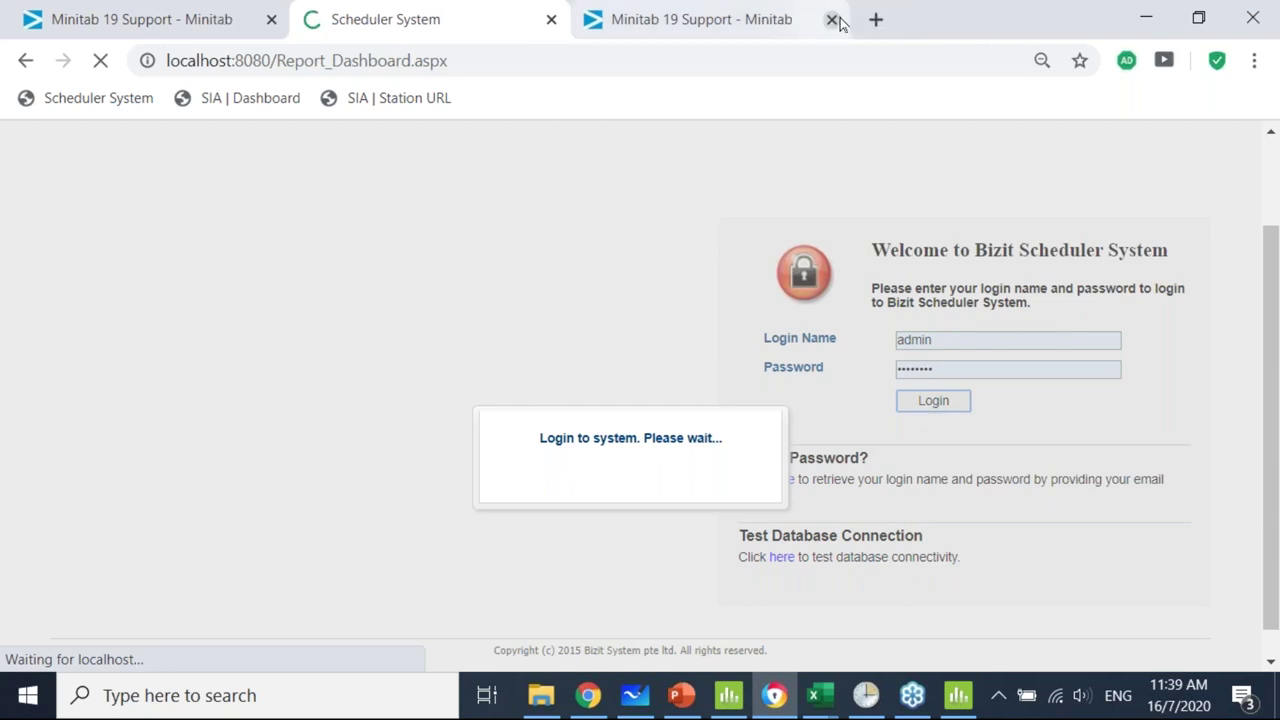
pyautogui.click(831, 19)
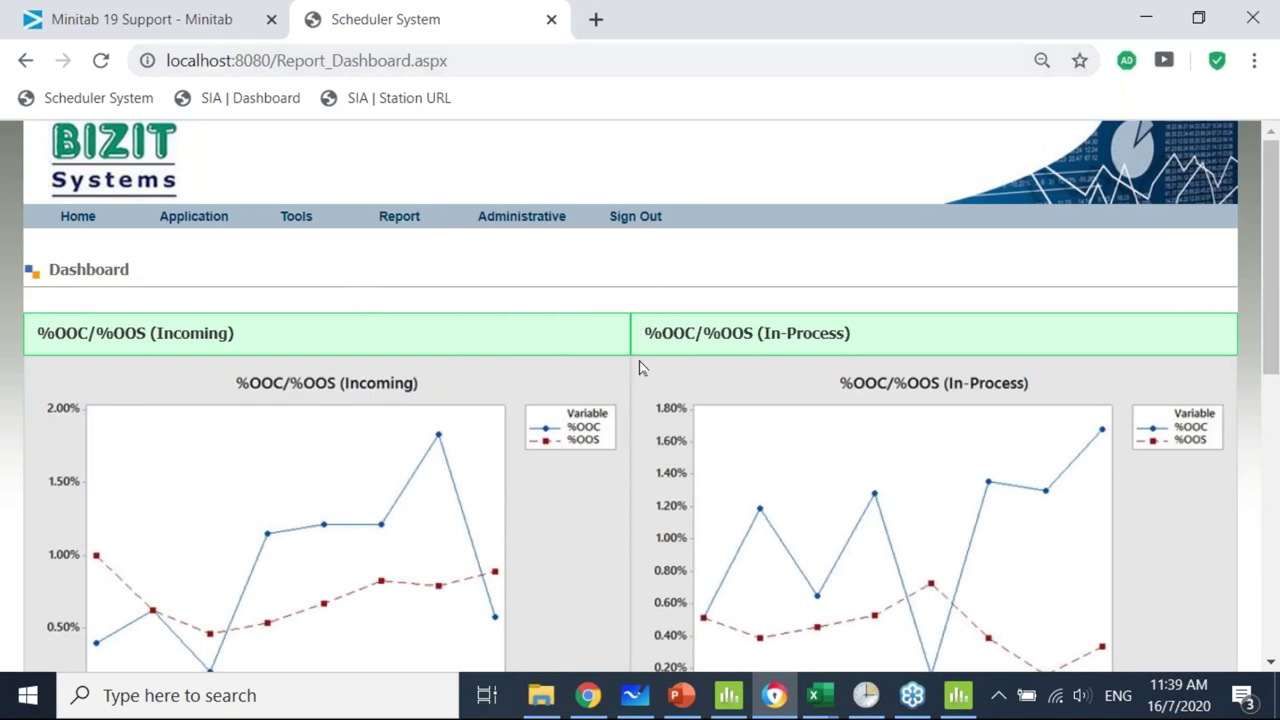
# Review the dashboard's %OOC/%OOS charts for Incoming, In-Process and Outgoing, and the Number of OOC/OOS (All) chart.
pyautogui.scroll(-1, 638, 366)
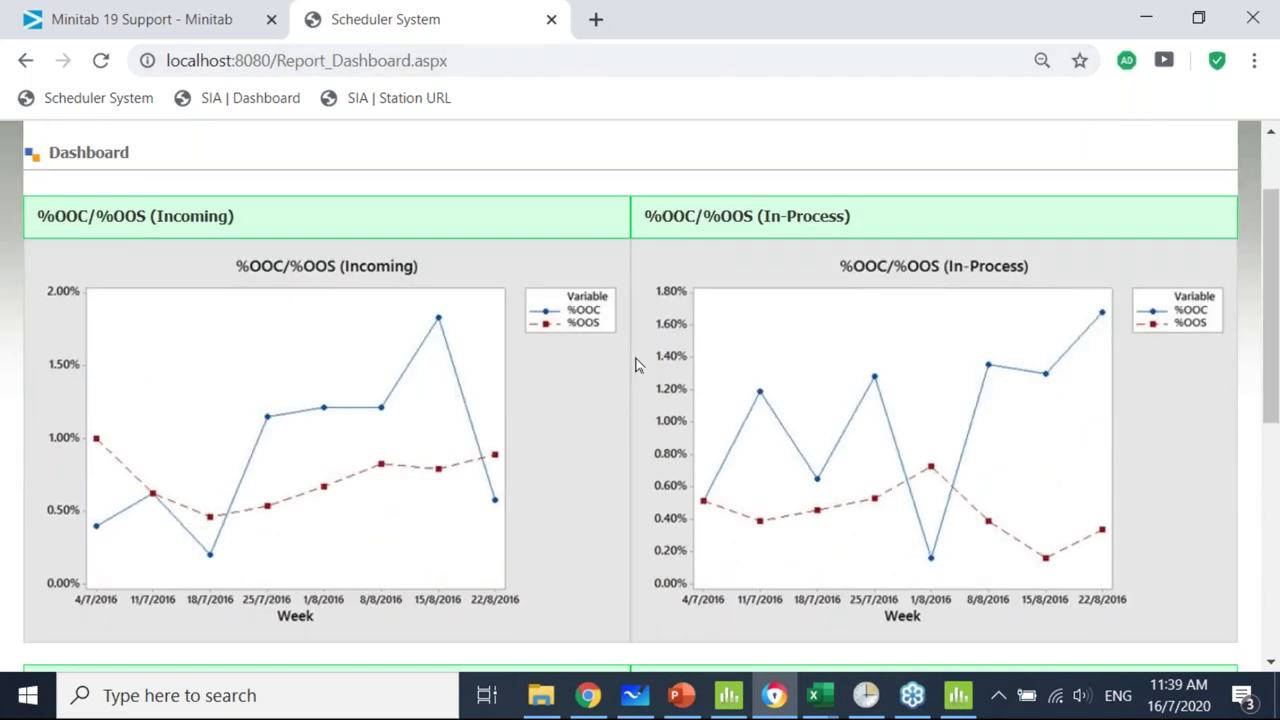
pyautogui.scroll(-1, 636, 365)
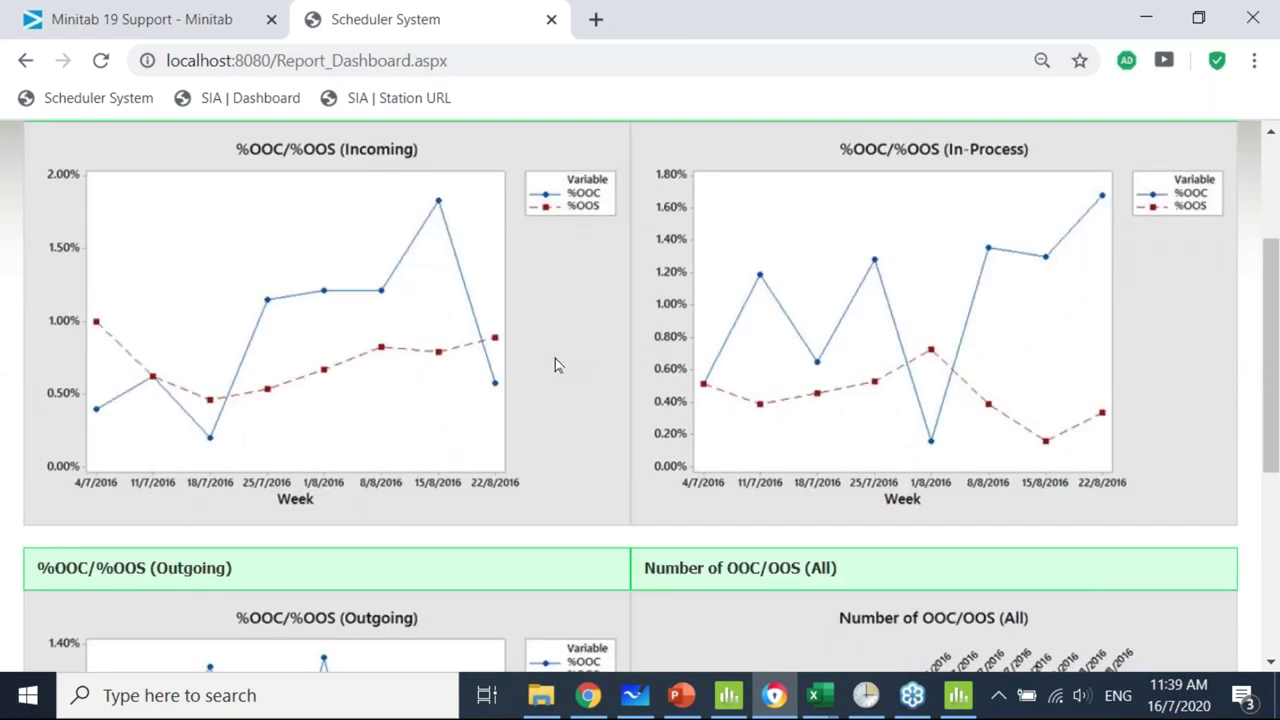
pyautogui.scroll(-4, 728, 390)
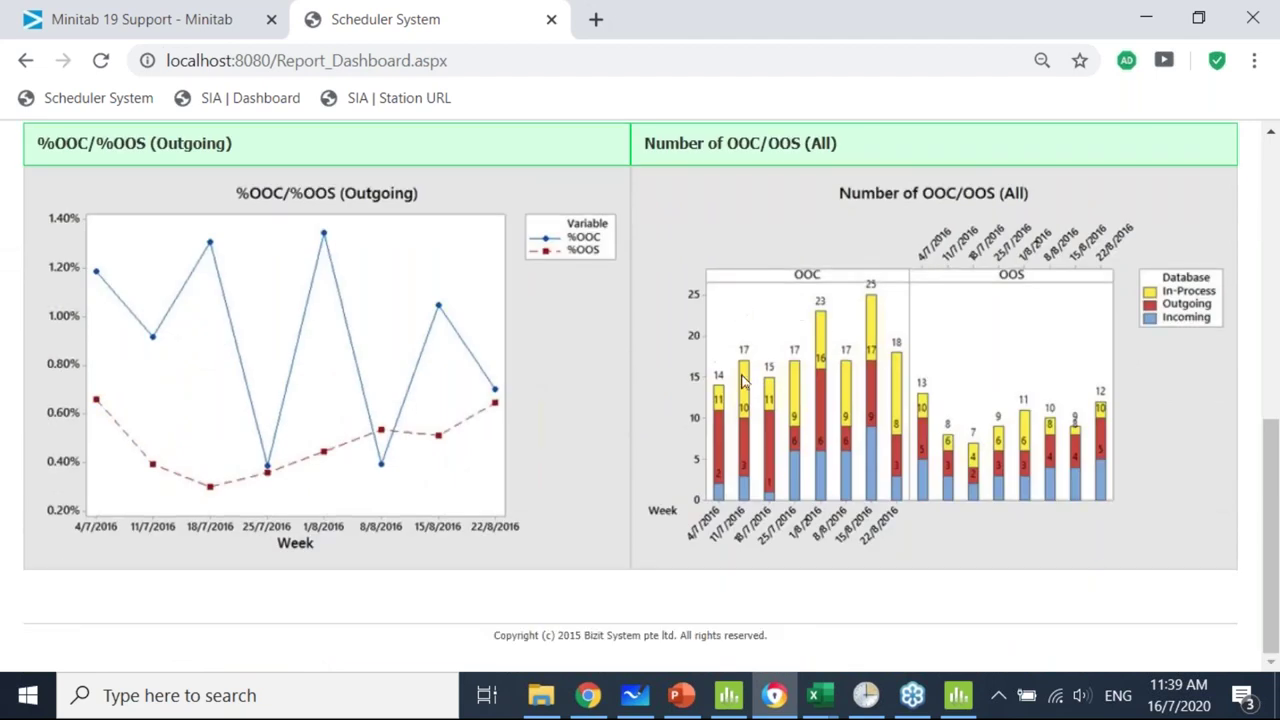
pyautogui.scroll(5, 775, 344)
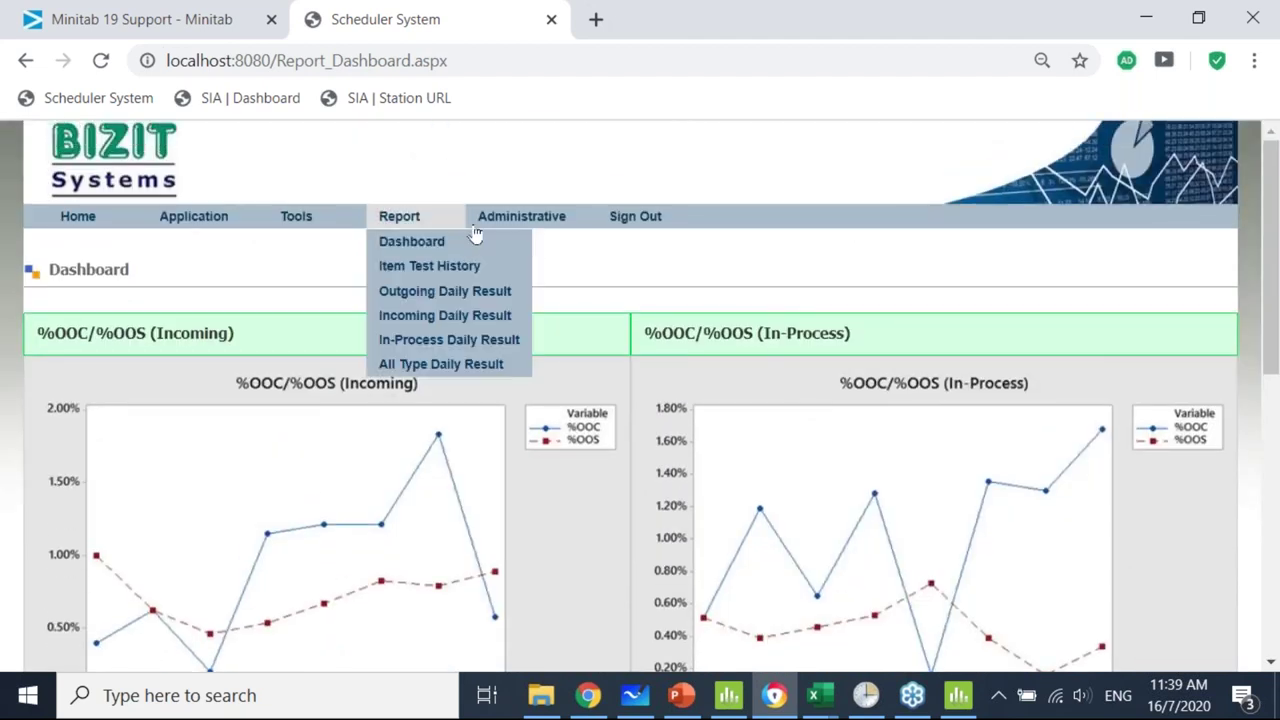
# Open the Staff Manager to view the staff list, and dismiss the prompt asking how to open the file.
pyautogui.moveTo(515, 216)
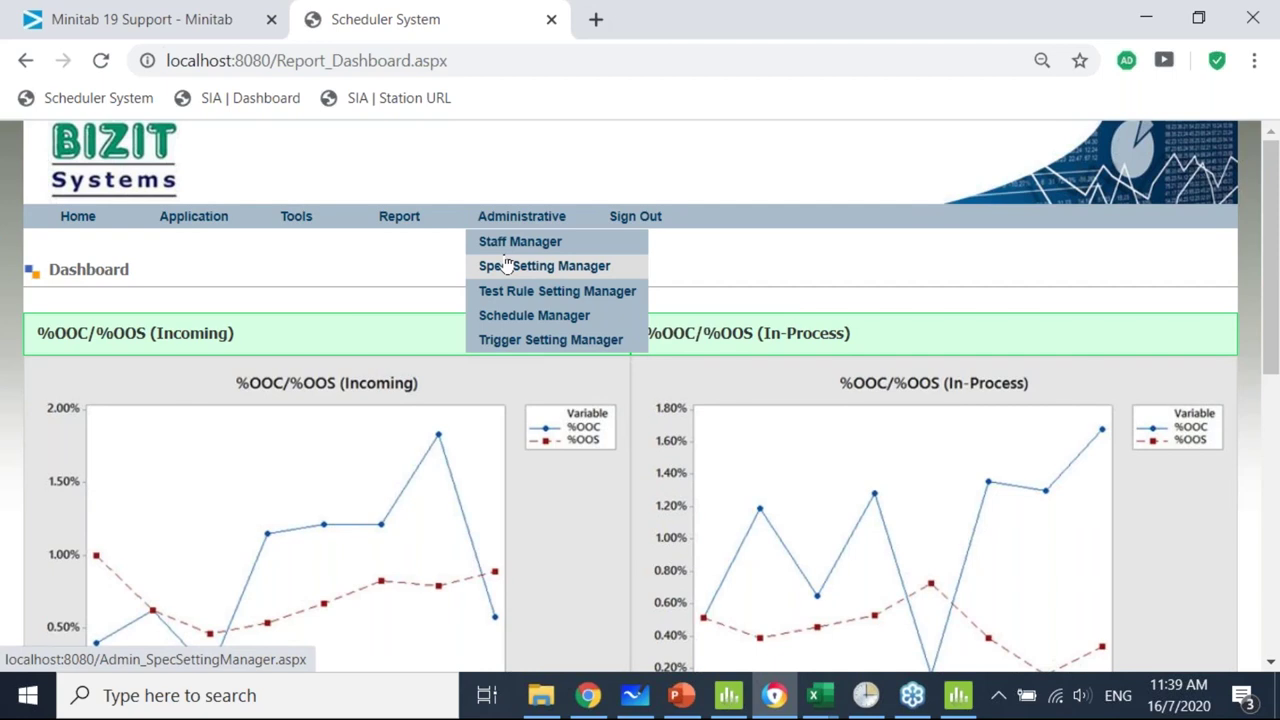
pyautogui.click(522, 243)
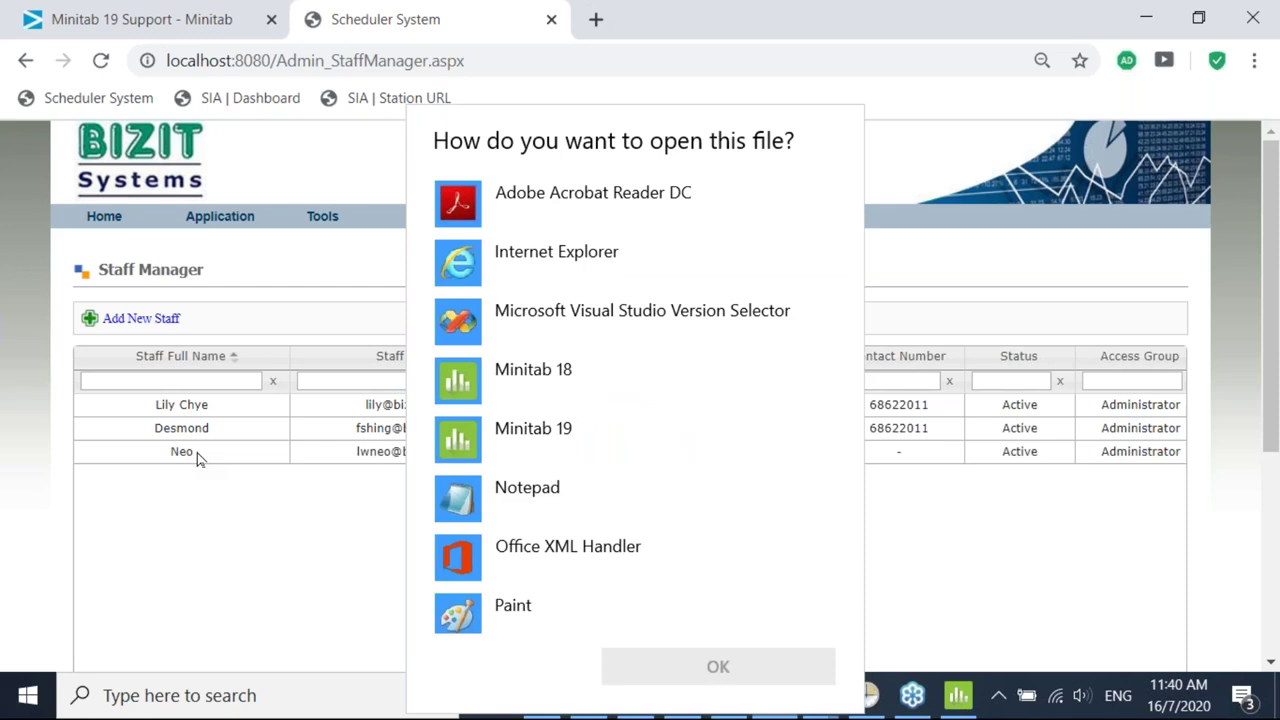
pyautogui.click(911, 591)
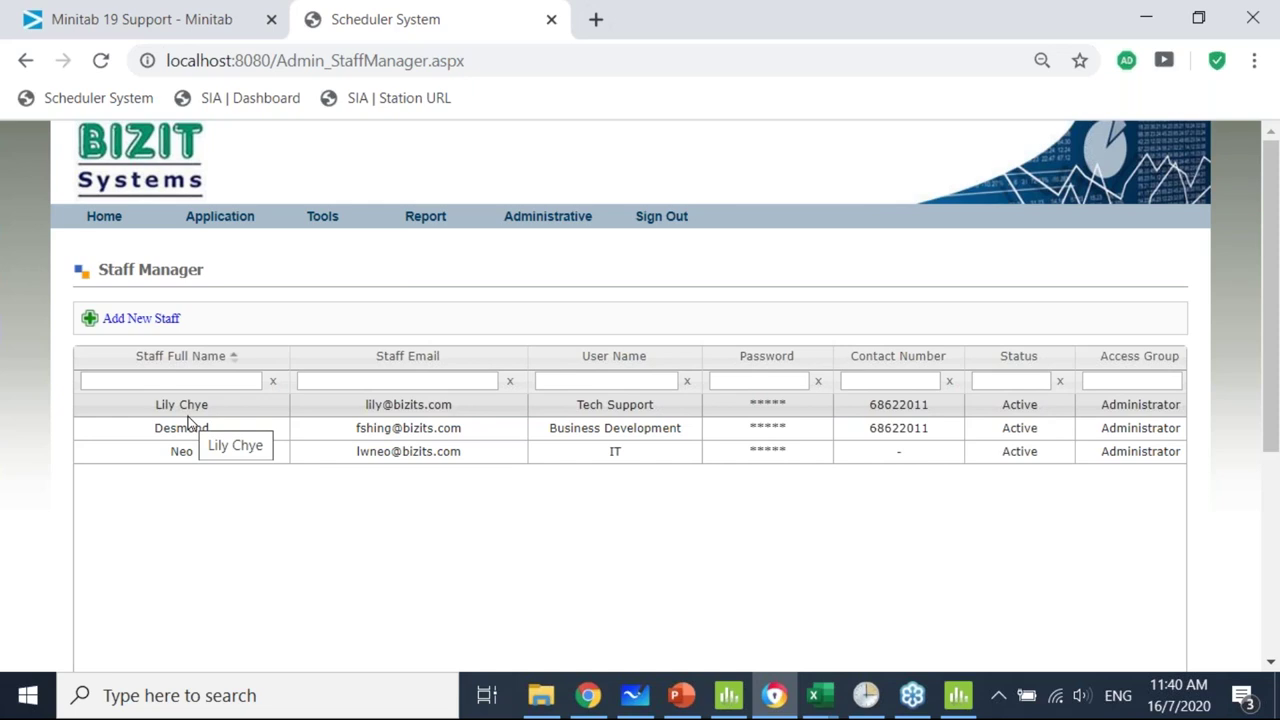
# Open the Spec Setting Manager and examine the specification limits listed for the Diameter1 parameter.
pyautogui.moveTo(548, 216)
pyautogui.click(555, 268)
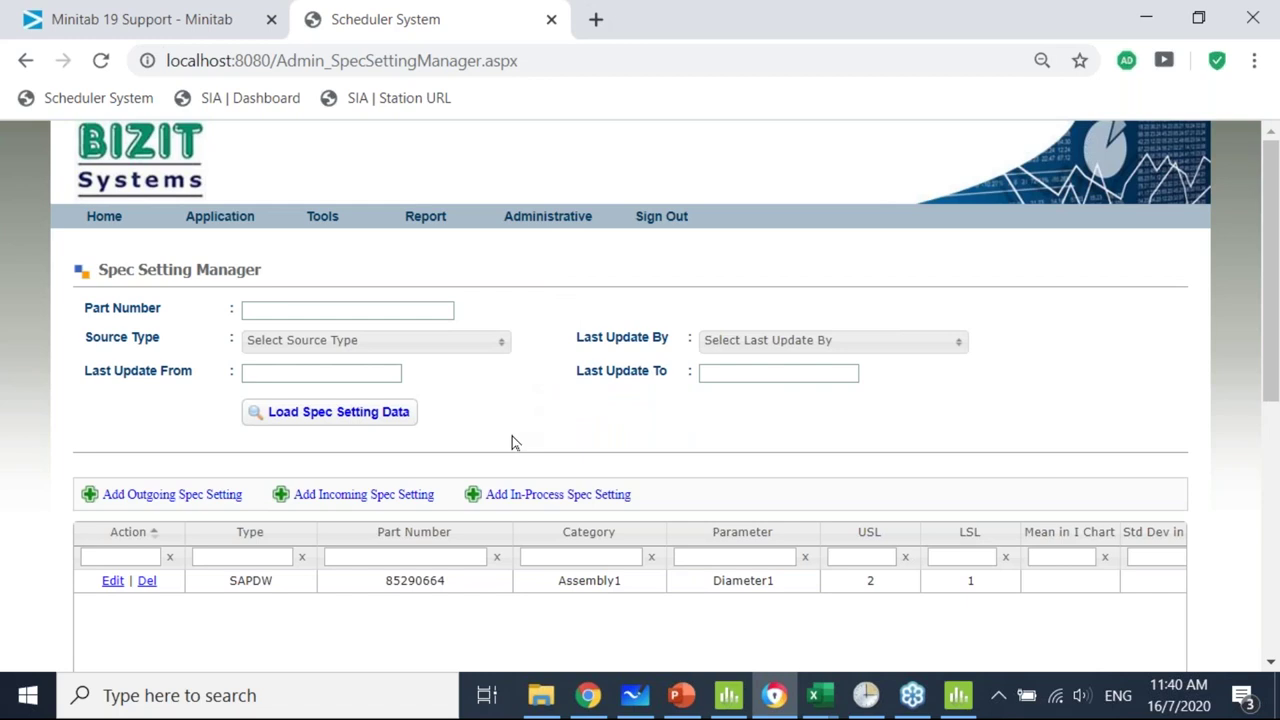
pyautogui.scroll(-1, 512, 443)
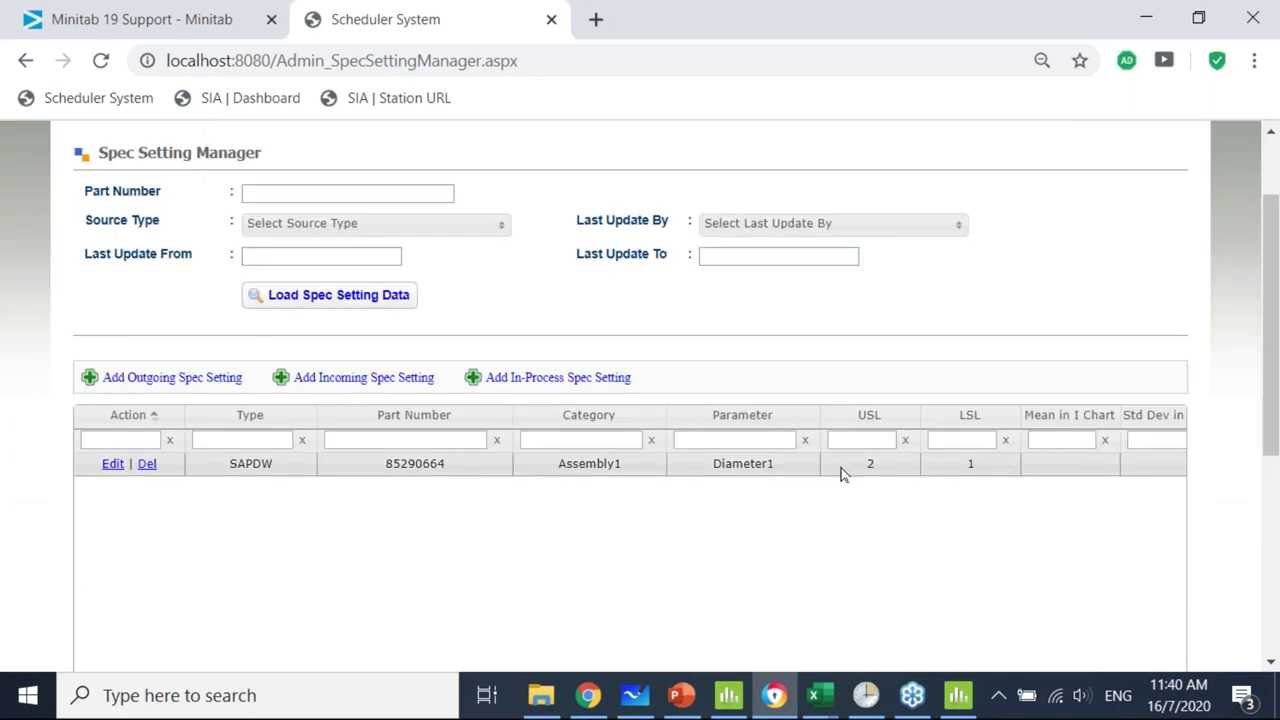
pyautogui.scroll(1, 842, 473)
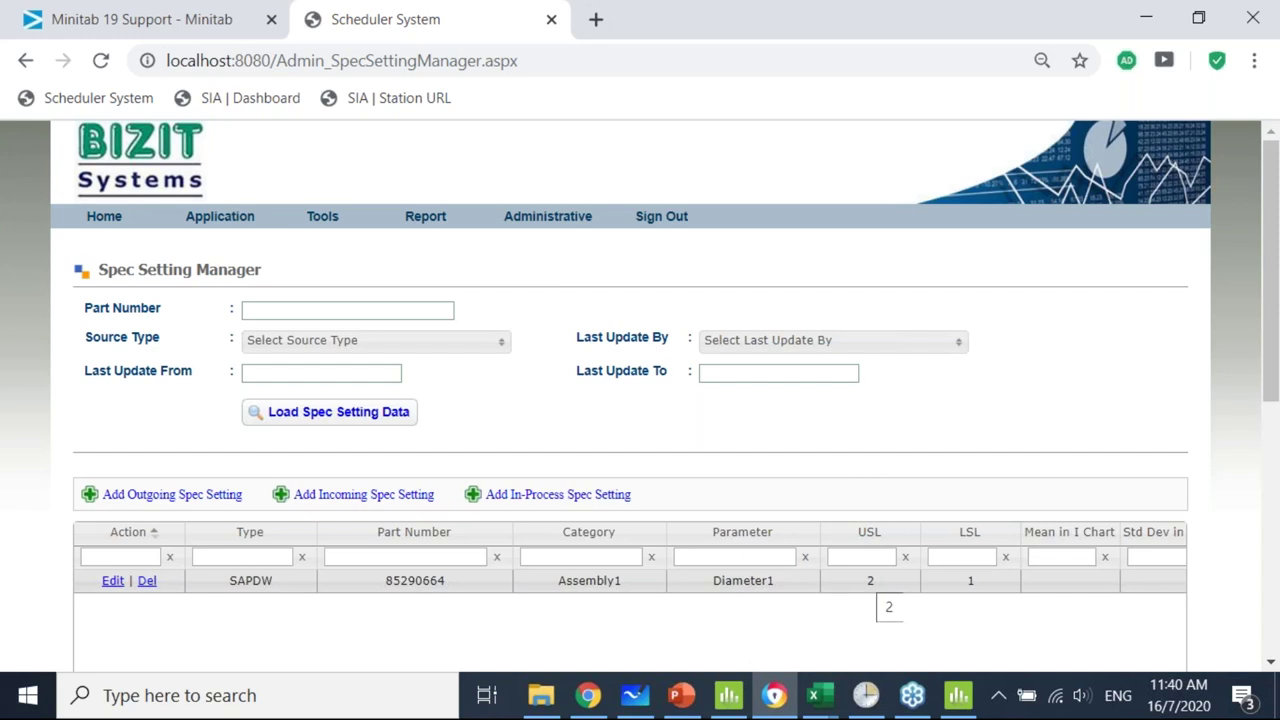
# View the I-Chart and MR-Chart rules in the Test Rule Setting Manager, followed by the processing times in the Schedule Manager.
pyautogui.moveTo(548, 216)
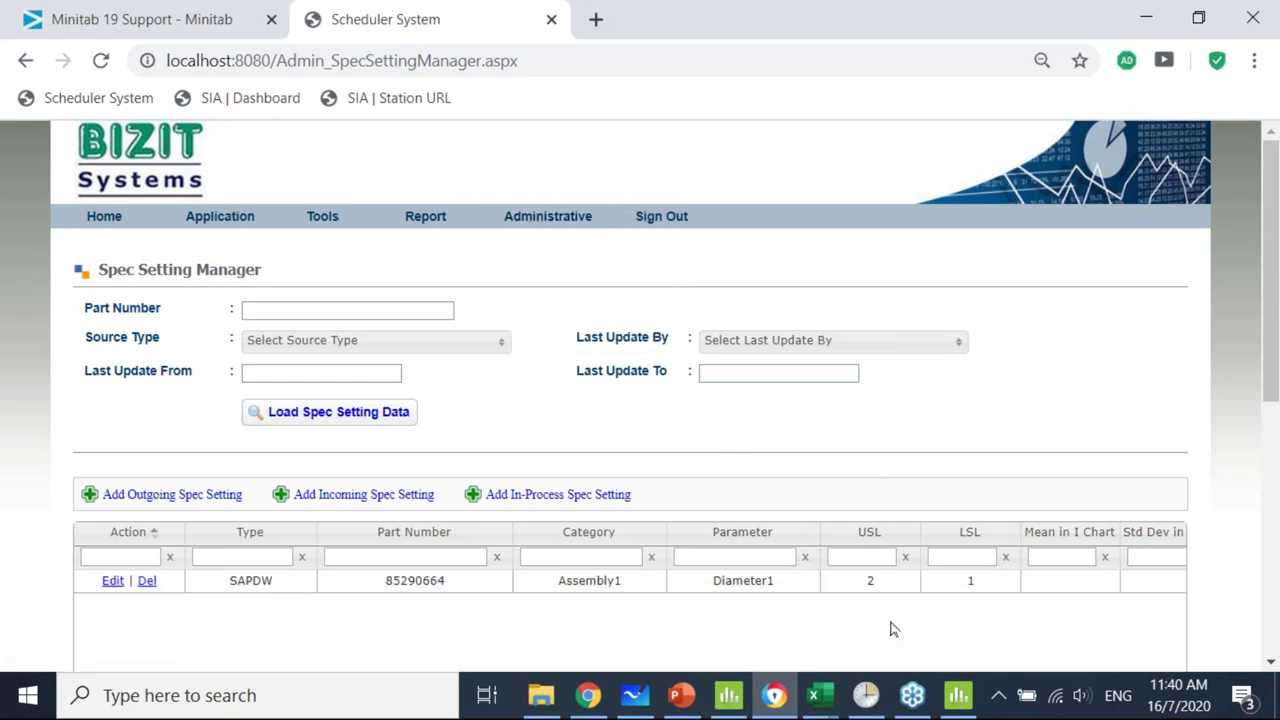
pyautogui.moveTo(566, 240)
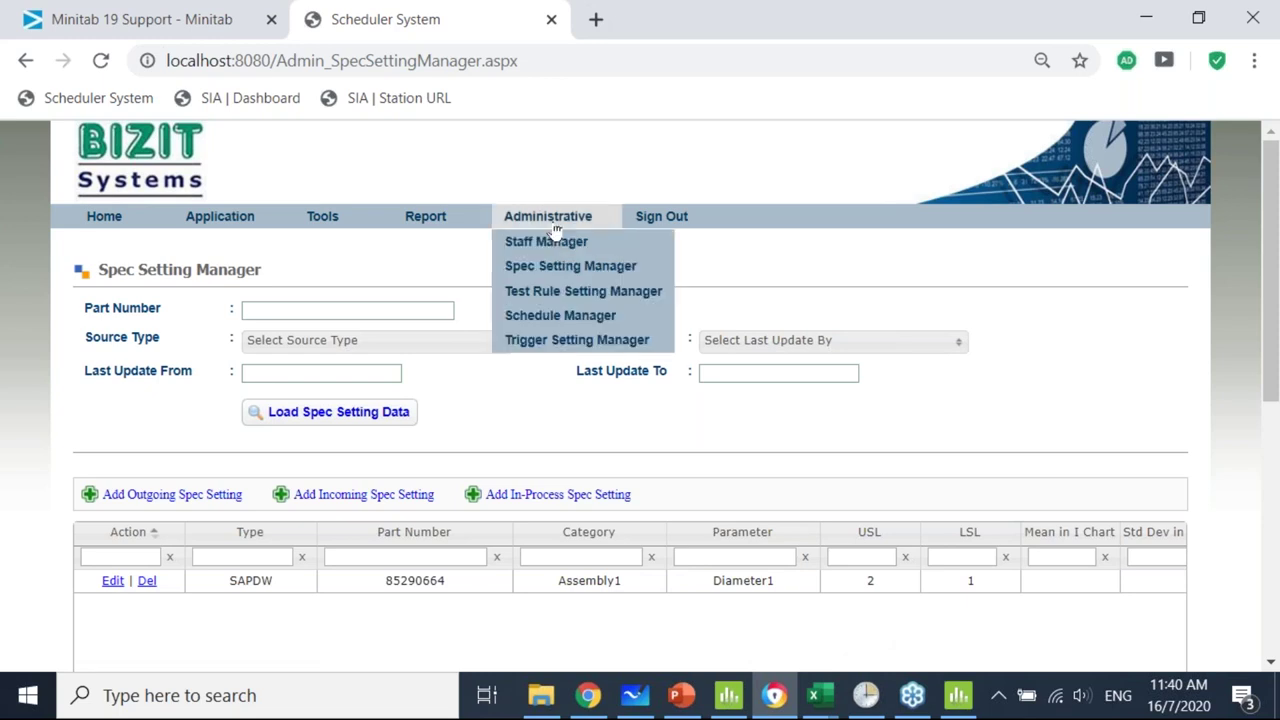
pyautogui.click(558, 291)
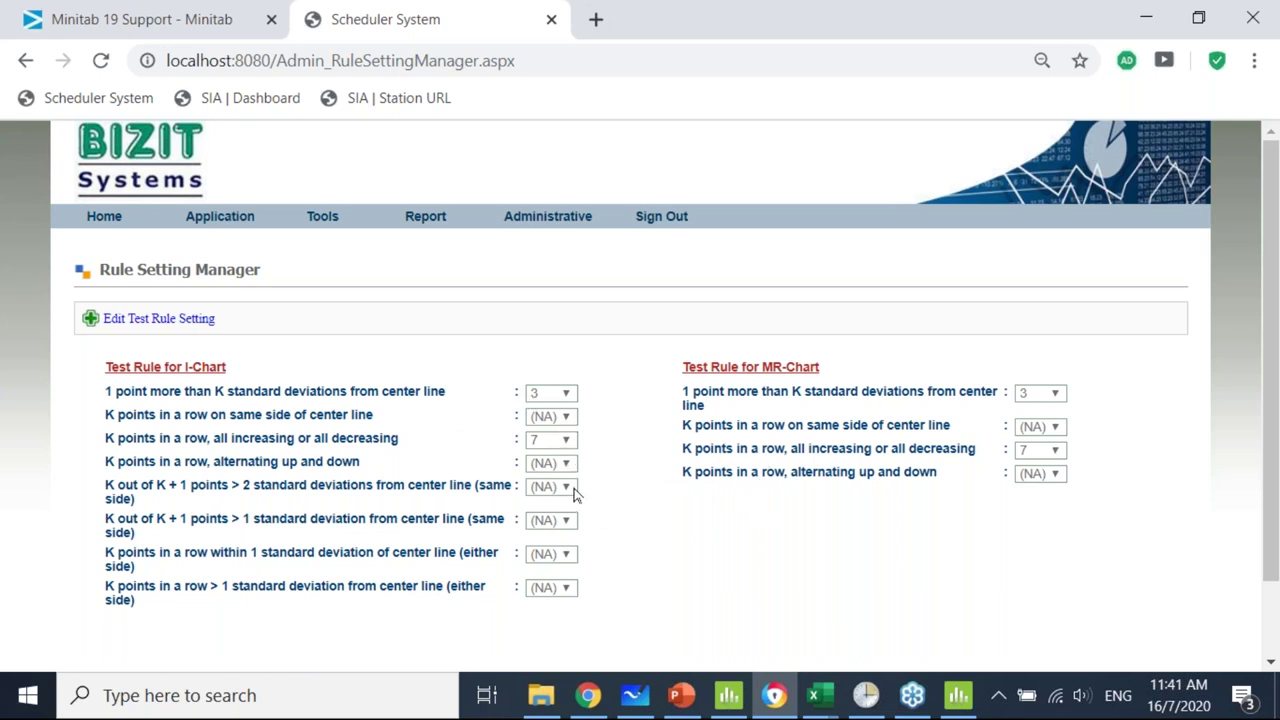
pyautogui.moveTo(552, 220)
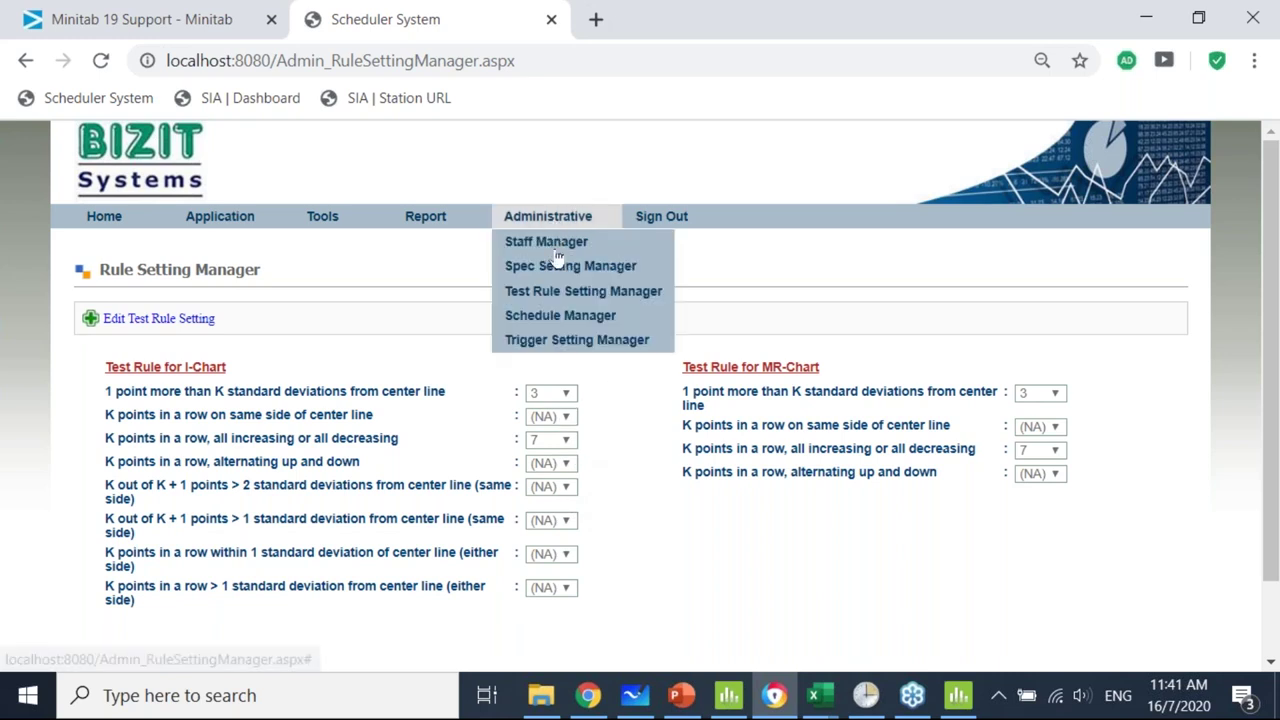
pyautogui.click(553, 315)
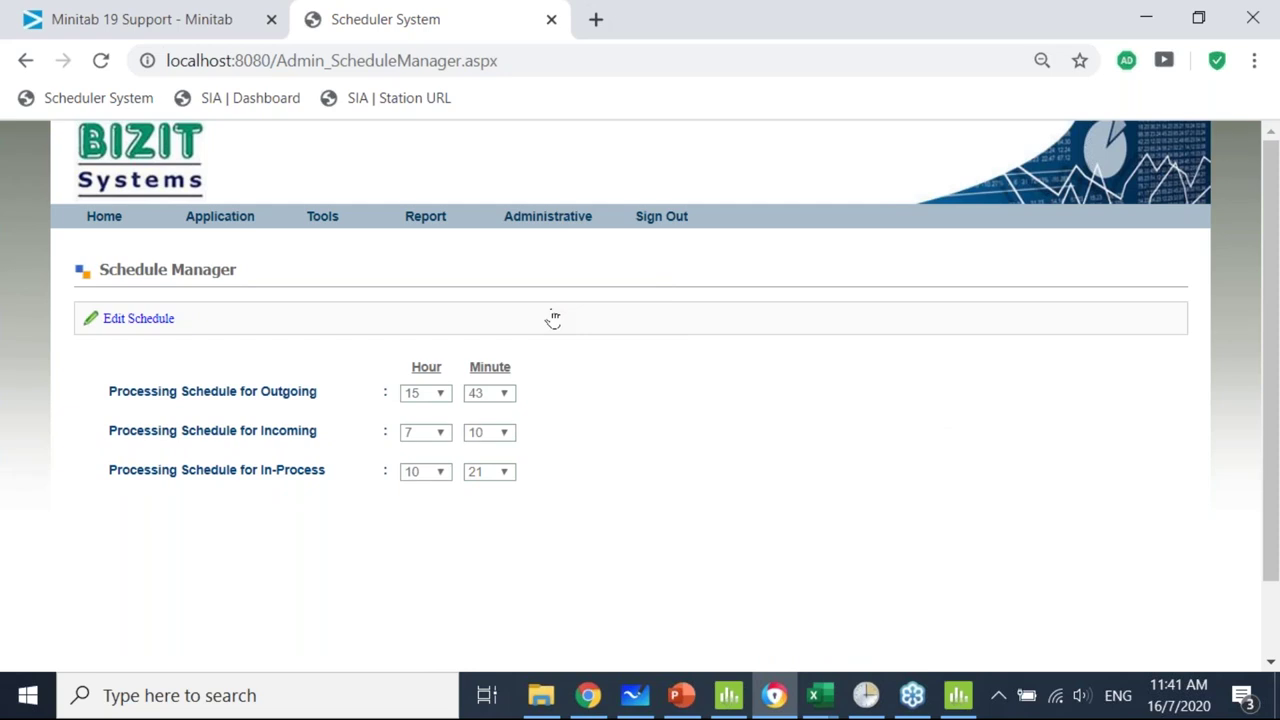
# Open the Trigger Setting Manager and review the recipient lists for outgoing and incoming triggering.
pyautogui.moveTo(562, 216)
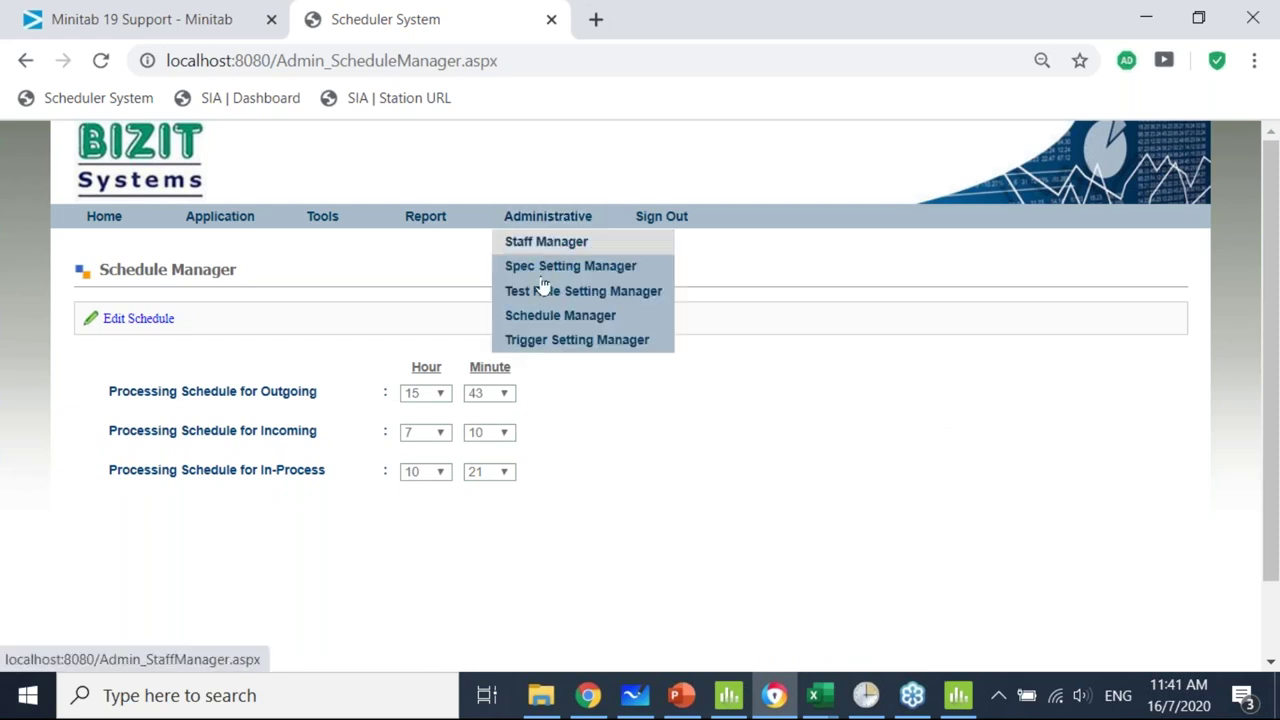
pyautogui.click(539, 340)
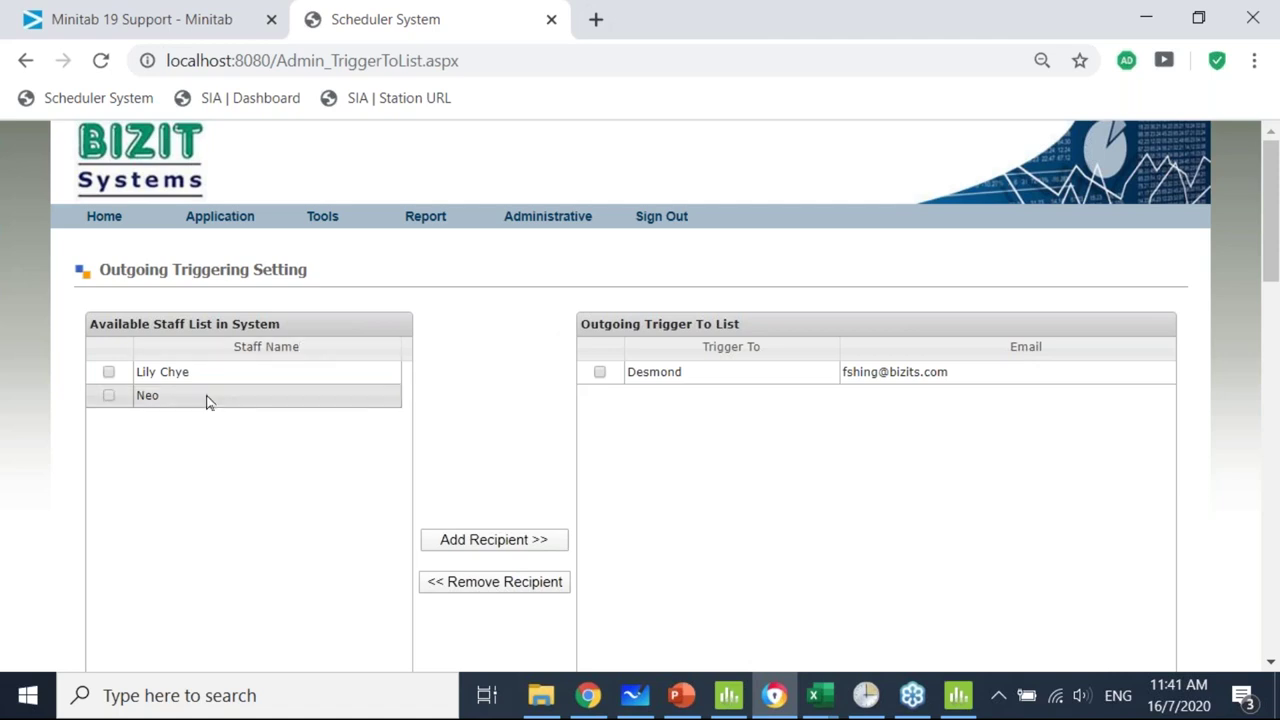
pyautogui.scroll(-6, 602, 495)
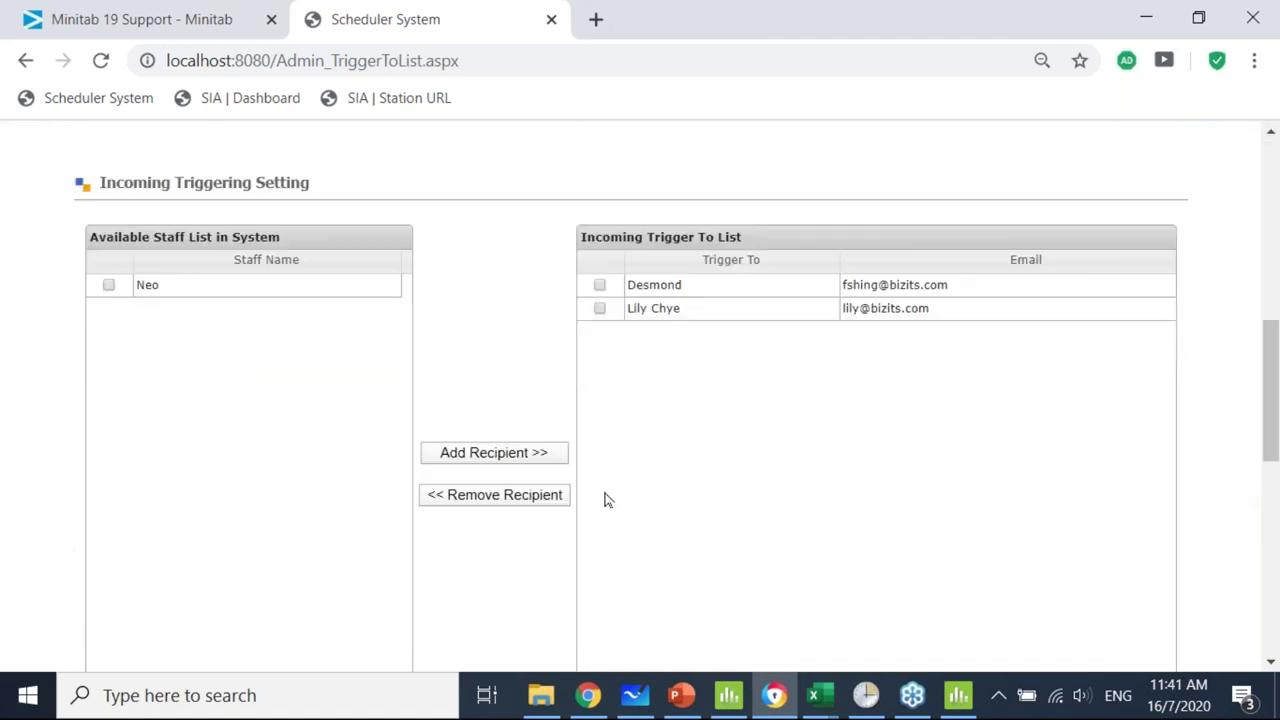
pyautogui.scroll(5, 601, 490)
pyautogui.scroll(2, 598, 484)
# Open the Outgoing Daily Result report and load the analysis result for date 2016-08-16 and part number BZS85290353SG.
pyautogui.moveTo(423, 217)
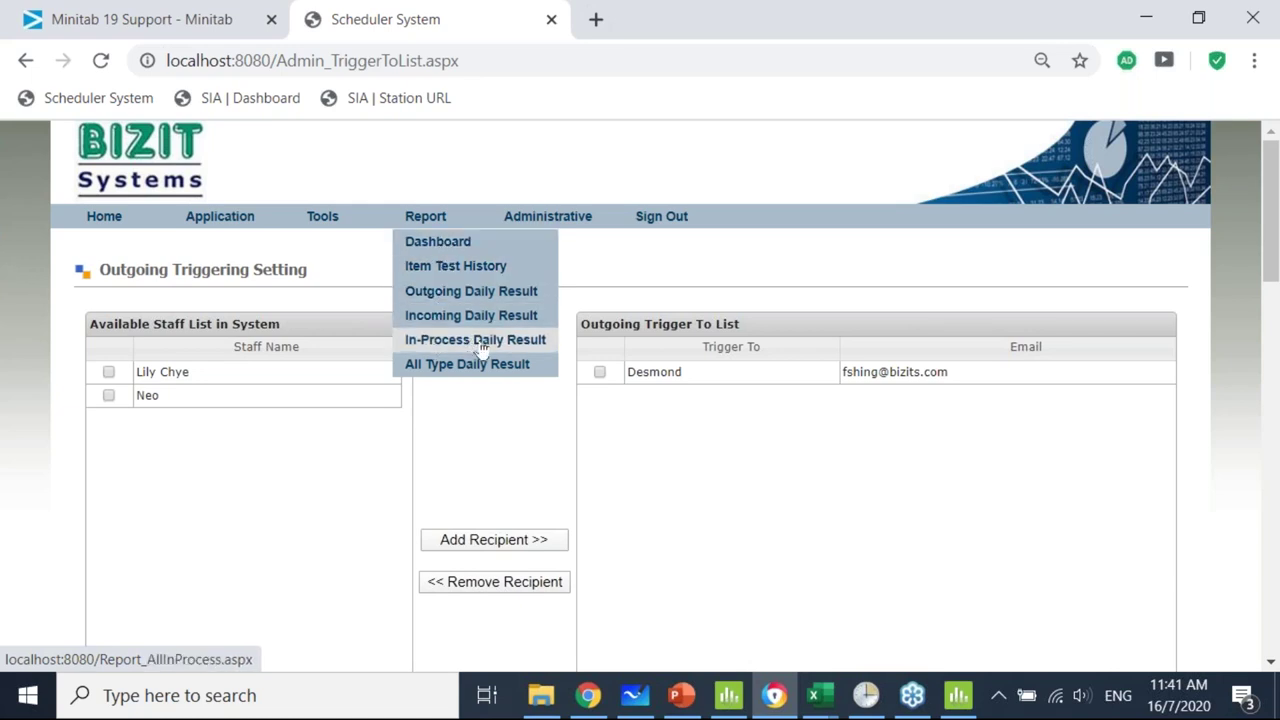
pyautogui.click(486, 298)
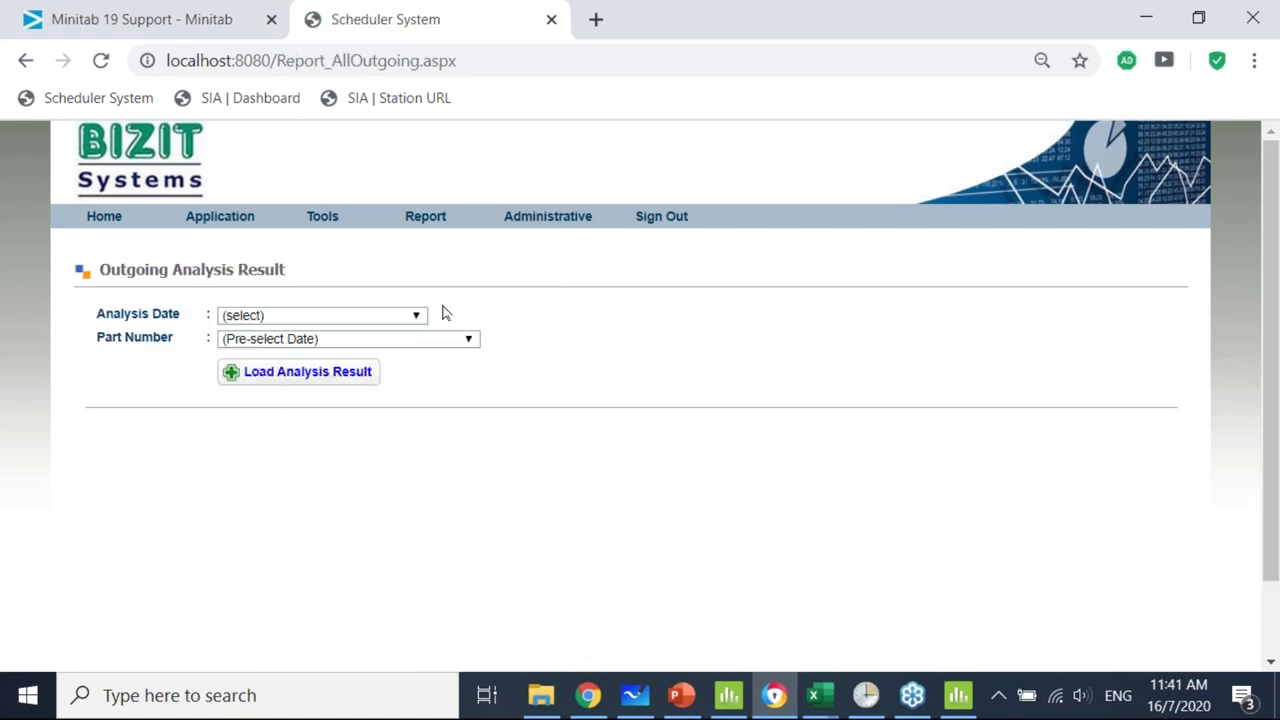
pyautogui.click(416, 316)
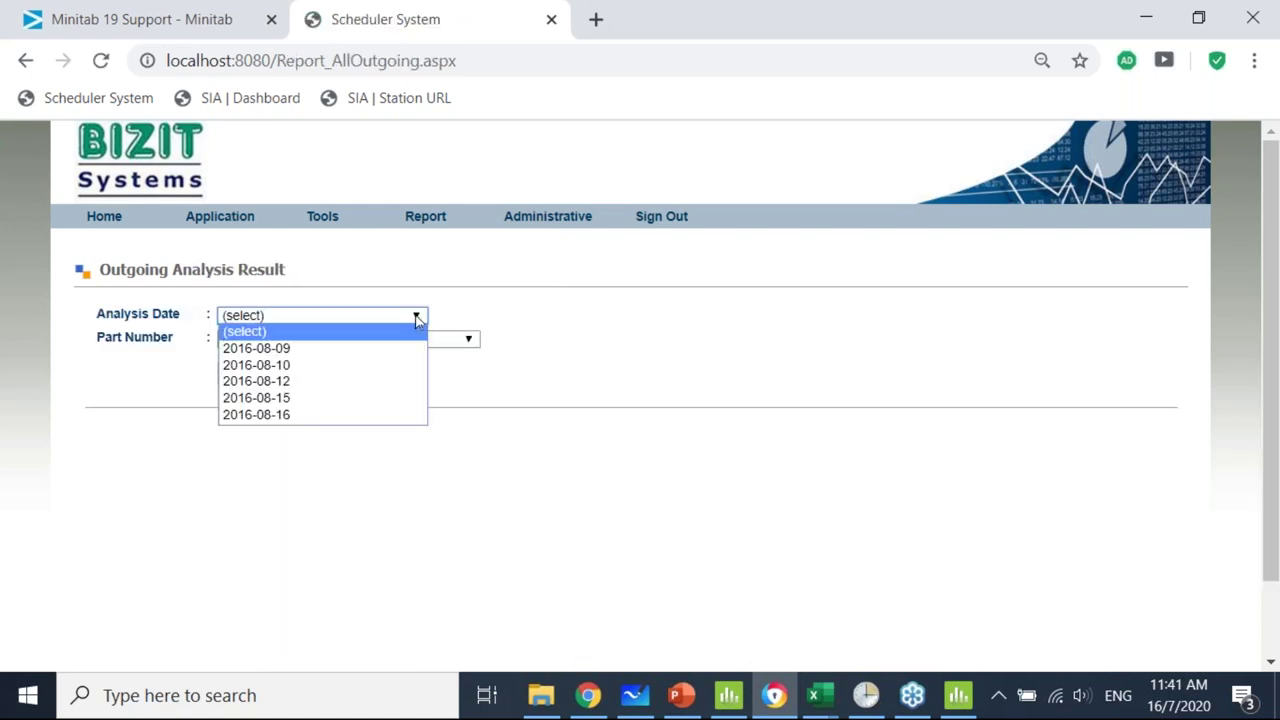
pyautogui.click(320, 414)
pyautogui.click(437, 343)
pyautogui.click(405, 367)
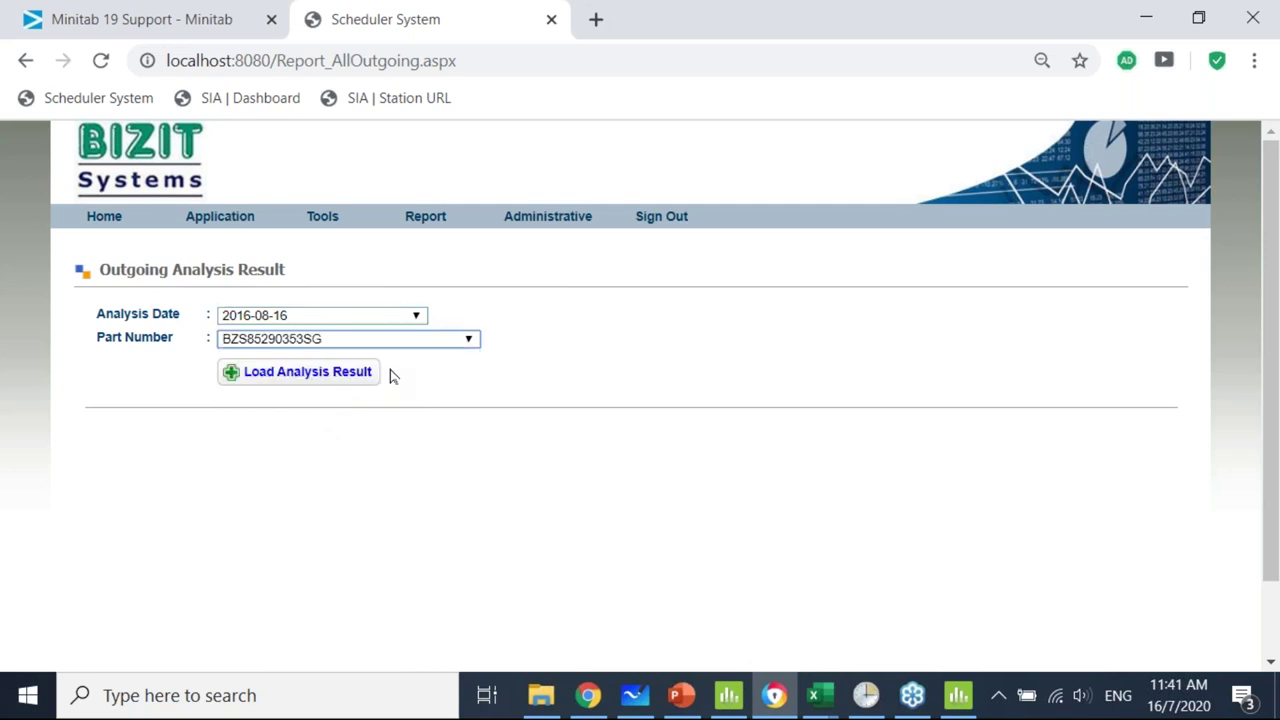
pyautogui.click(300, 378)
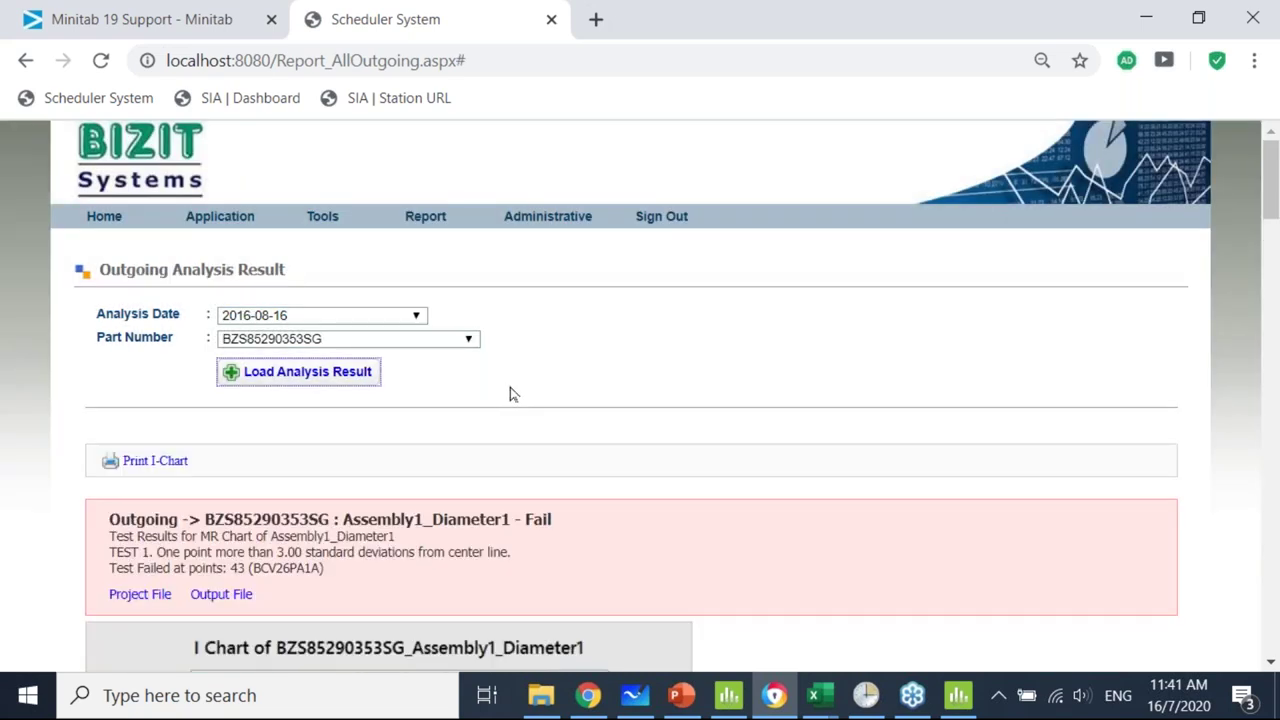
# Examine the outgoing I and MR charts and their test results, from Assembly1_Diameter1 through the Assembly2 length parameters.
pyautogui.scroll(-2, 503, 391)
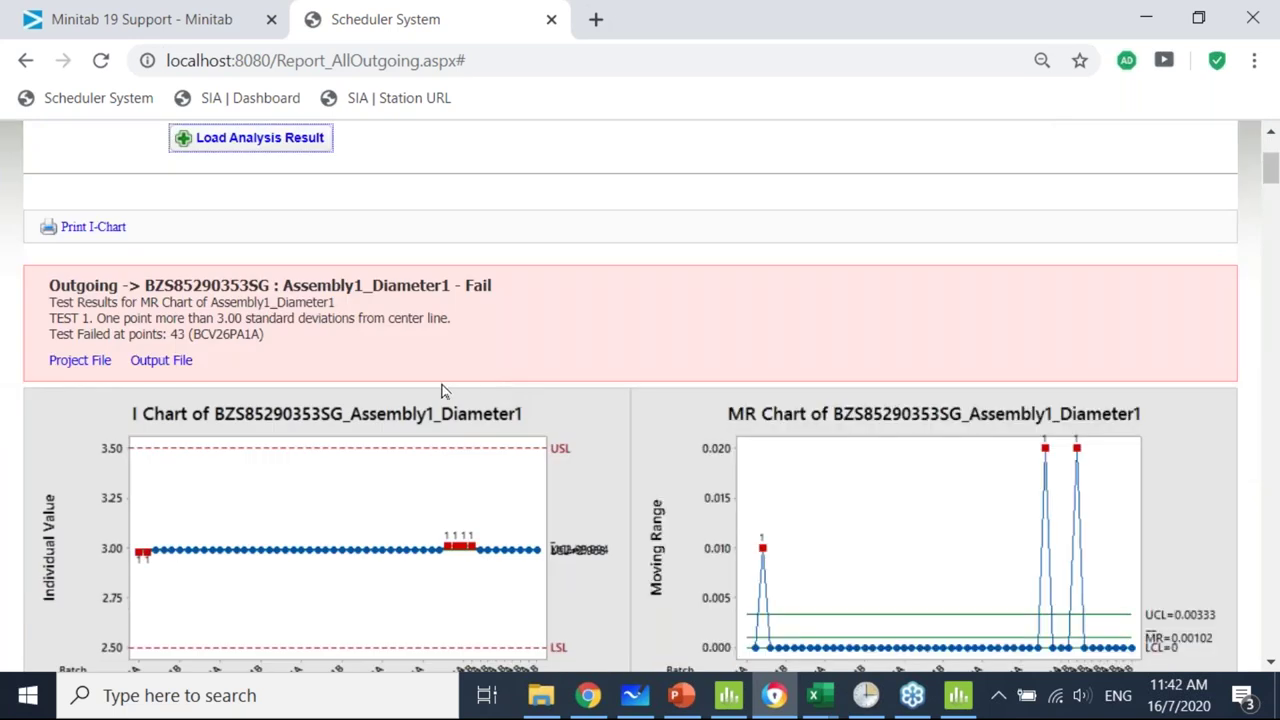
pyautogui.scroll(-6, 445, 391)
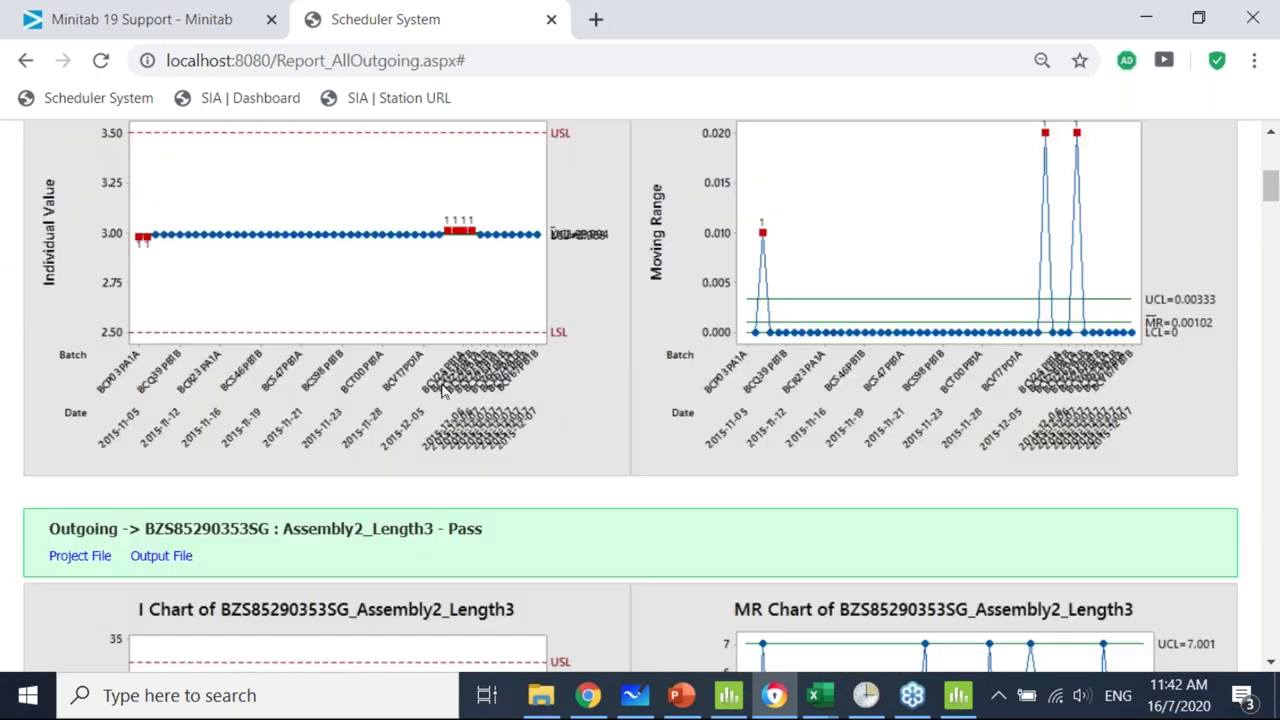
pyautogui.scroll(-9, 445, 391)
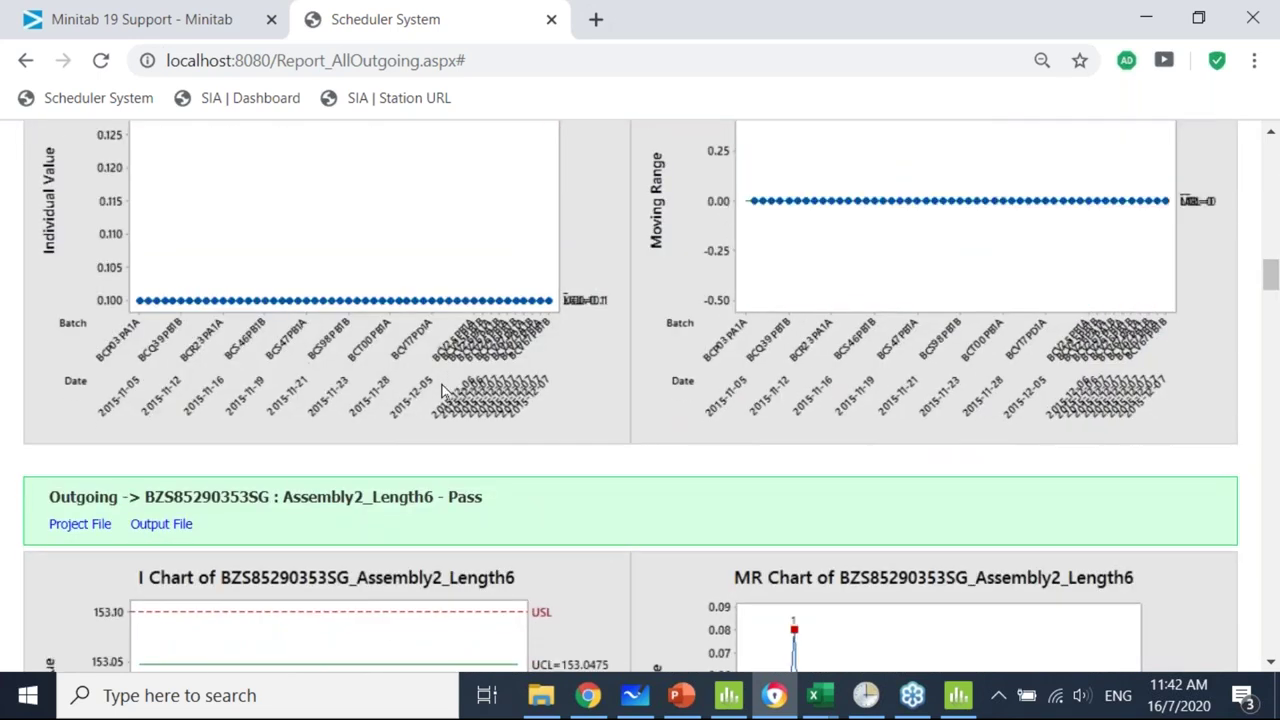
pyautogui.scroll(3, 445, 391)
pyautogui.scroll(12, 445, 391)
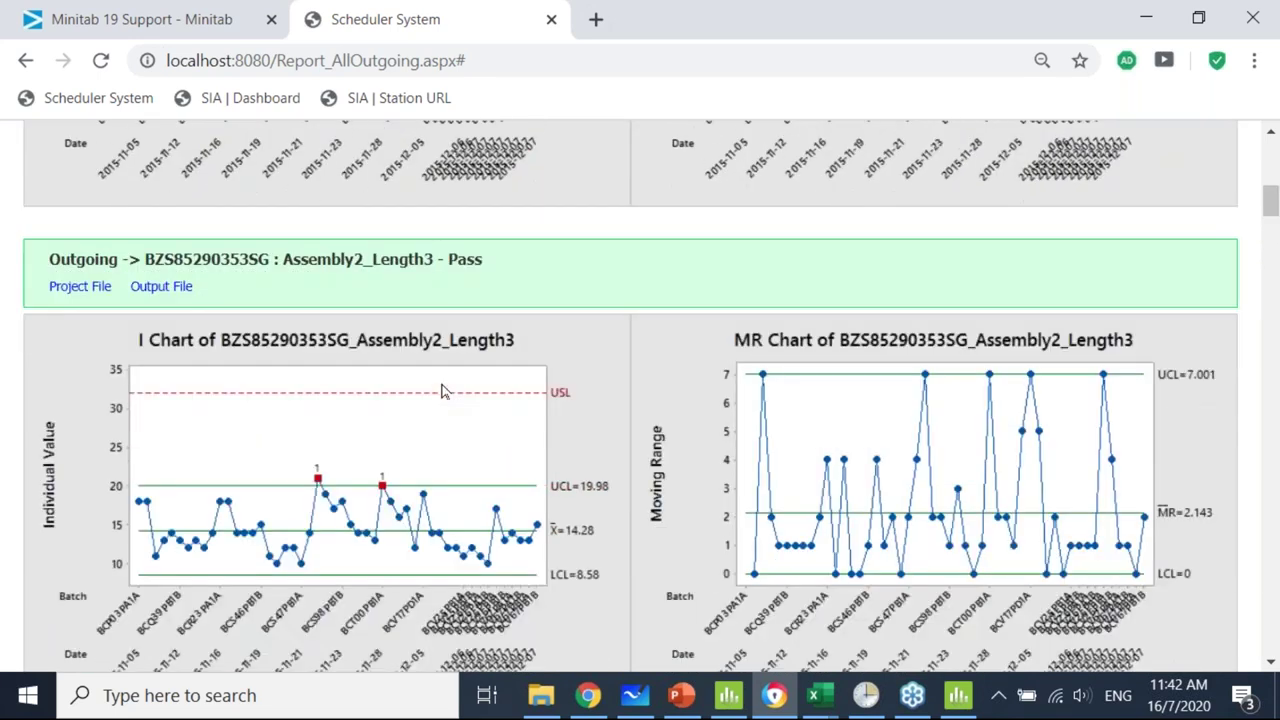
pyautogui.scroll(2, 445, 391)
pyautogui.scroll(-5, 445, 391)
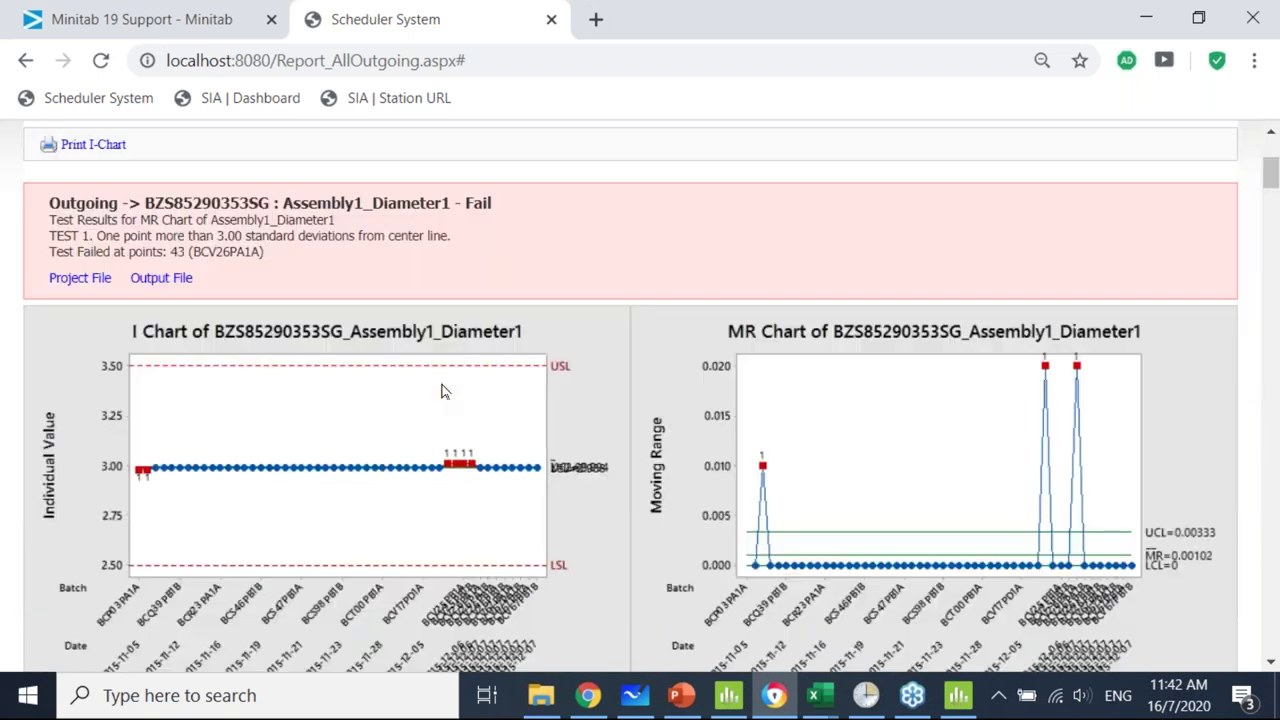
pyautogui.scroll(1, 445, 391)
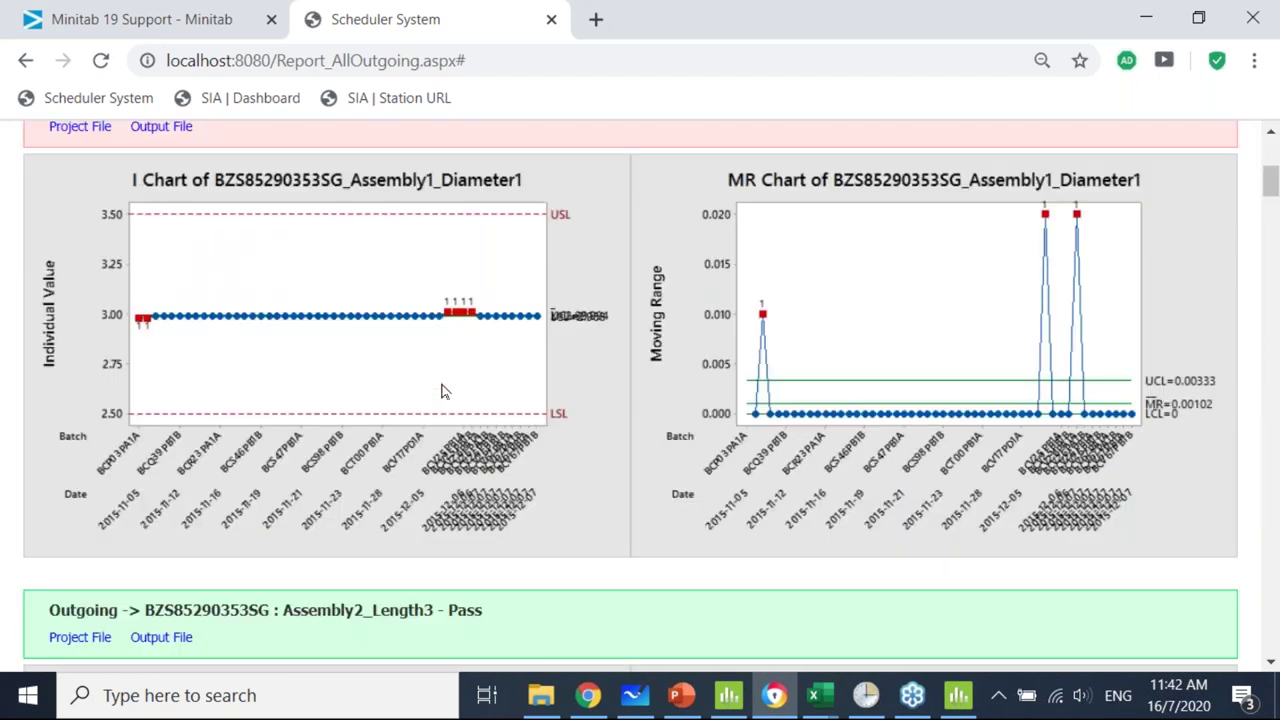
pyautogui.scroll(1, 445, 391)
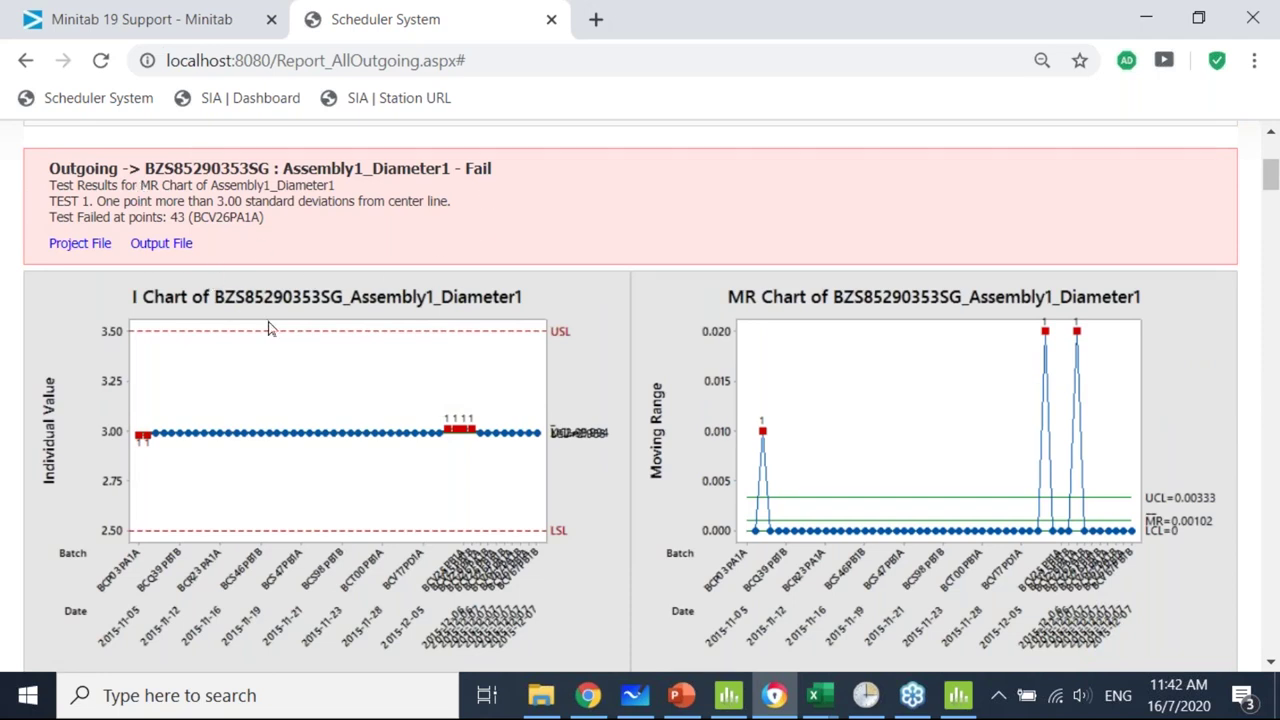
# Download the Minitab project file for the outgoing Assembly1_Diameter1 result of part BZS85290353SG.
pyautogui.scroll(-4, 350, 398)
pyautogui.scroll(4, 350, 398)
pyautogui.scroll(3, 289, 317)
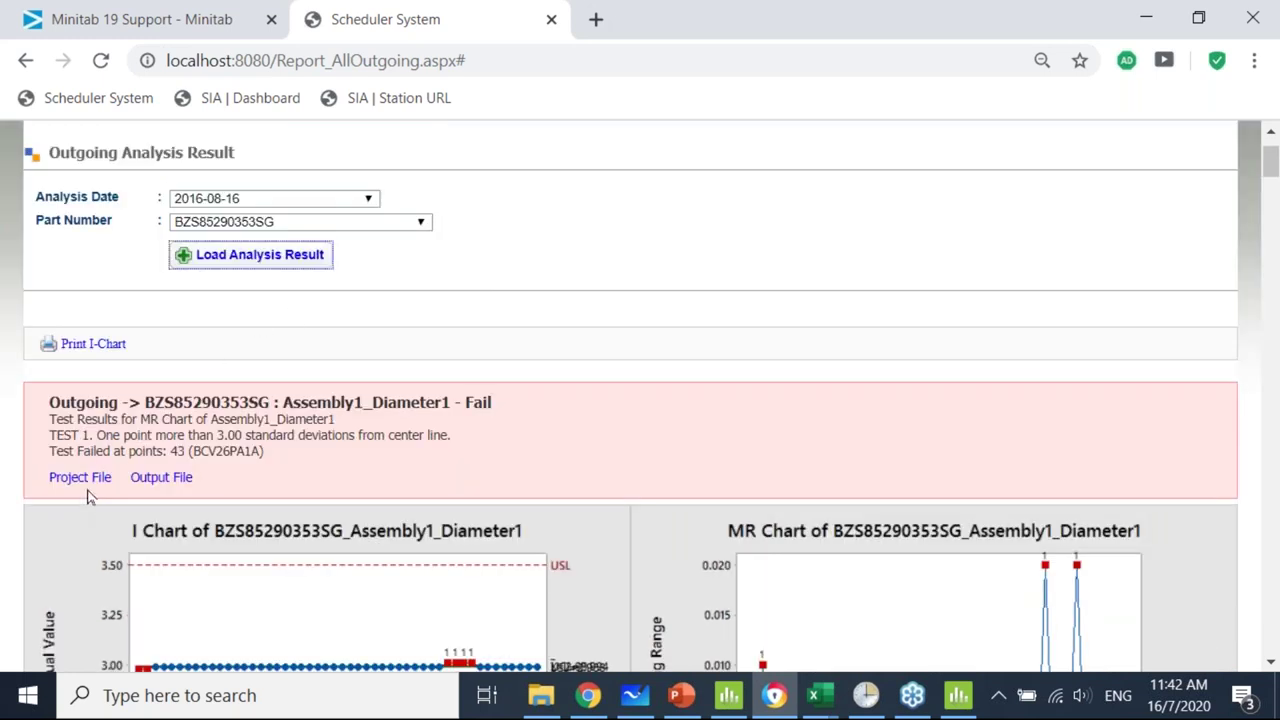
pyautogui.click(90, 479)
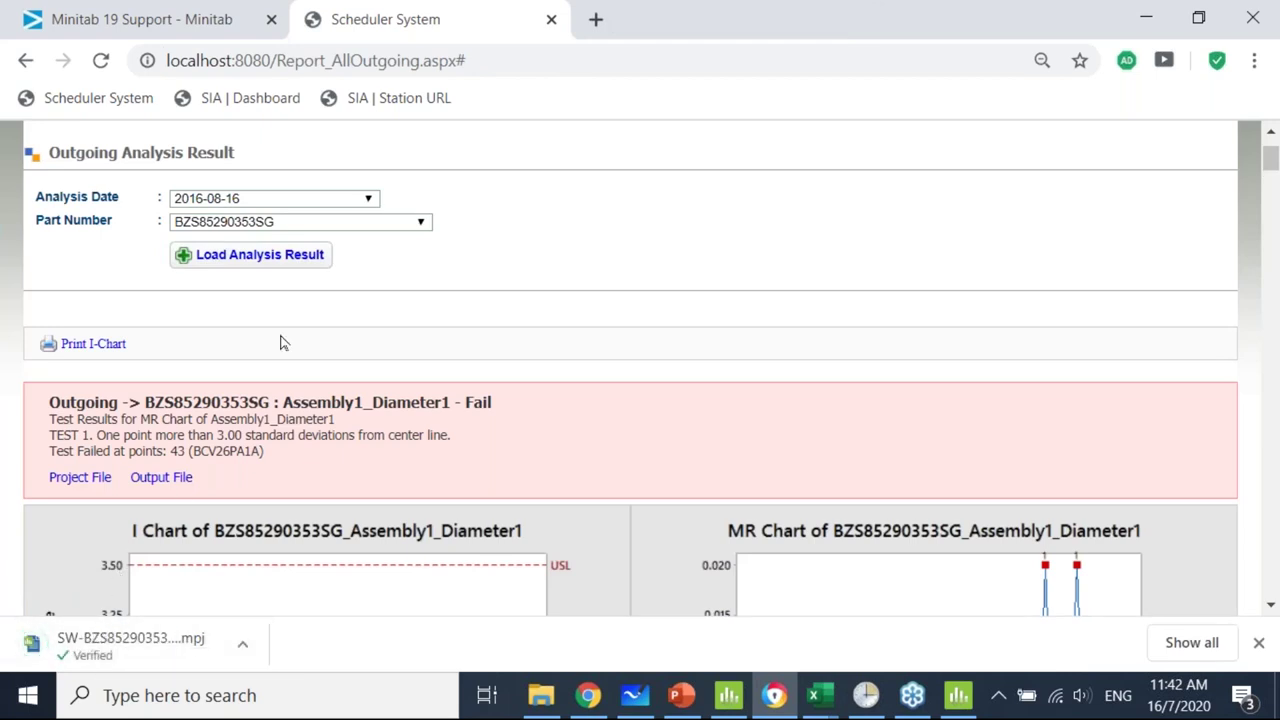
# Print the I-Charts for the parameters Assembly2_Length3, Assembly2_Length5 and Assembly2_Length6.
pyautogui.scroll(-1, 278, 347)
pyautogui.scroll(-2, 278, 347)
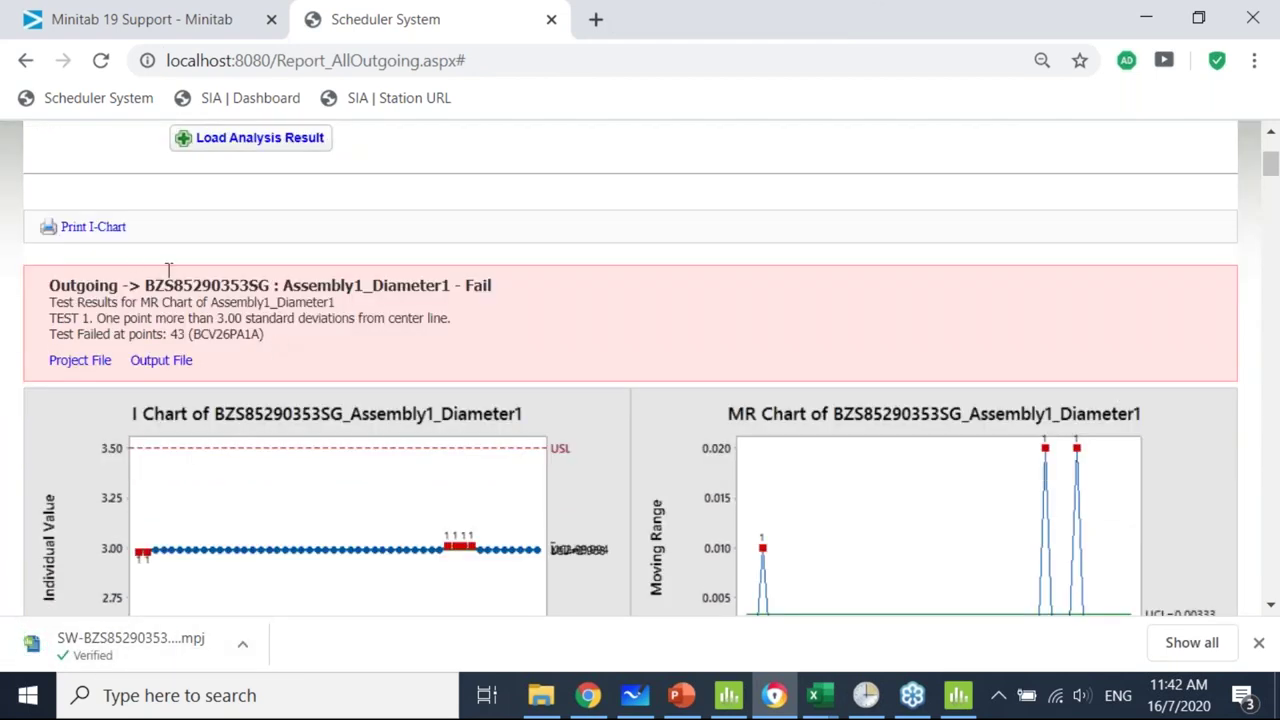
pyautogui.click(111, 230)
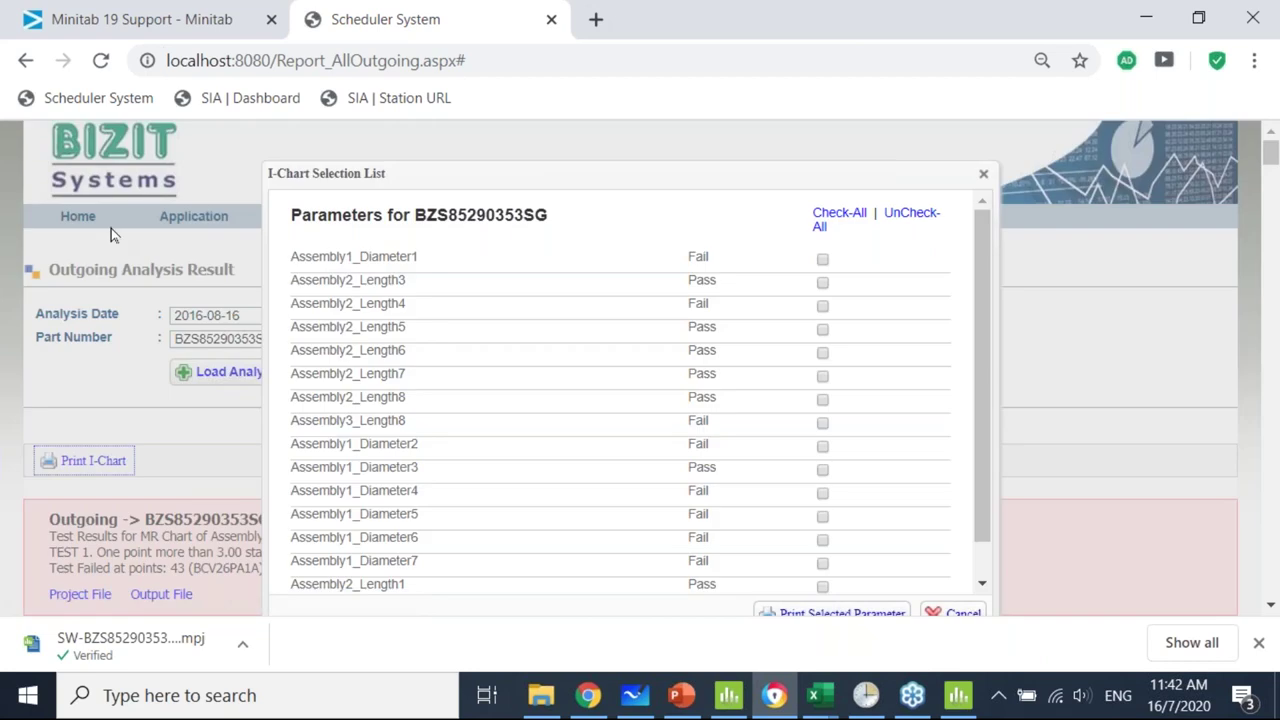
pyautogui.click(822, 283)
pyautogui.click(822, 329)
pyautogui.click(822, 352)
pyautogui.scroll(-1, 830, 560)
pyautogui.click(802, 614)
pyautogui.click(750, 190)
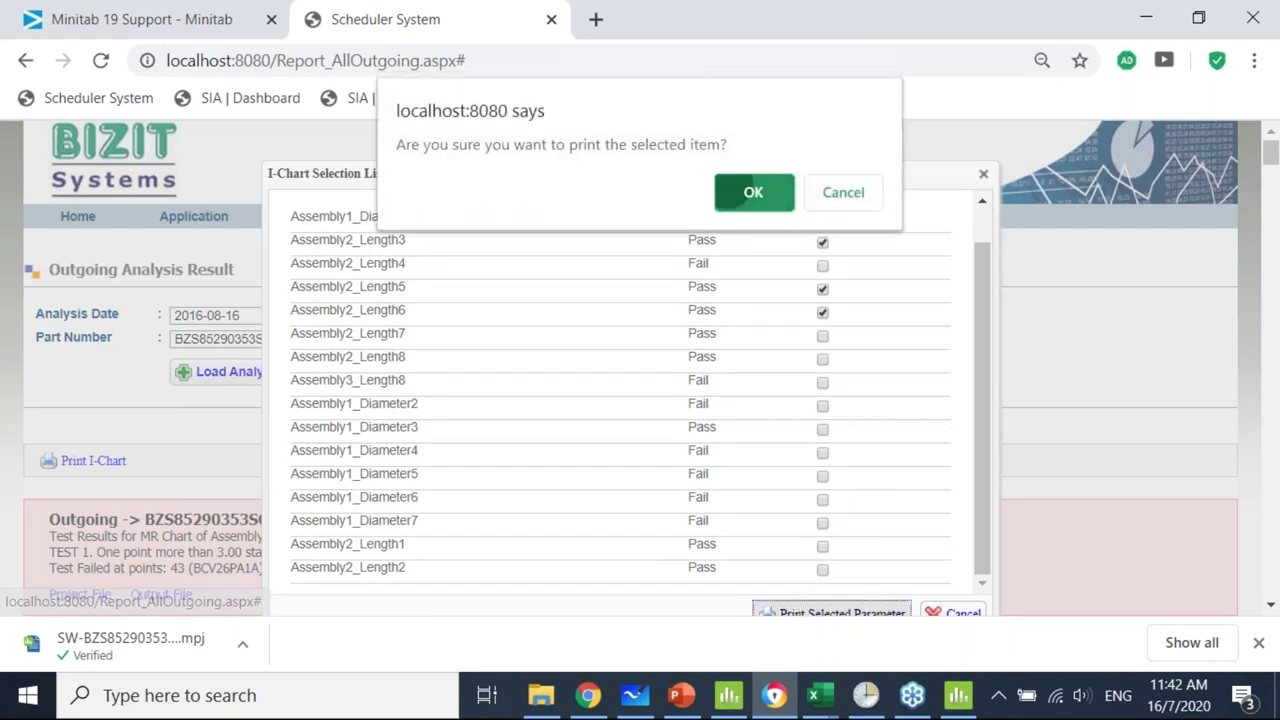
pyautogui.click(815, 193)
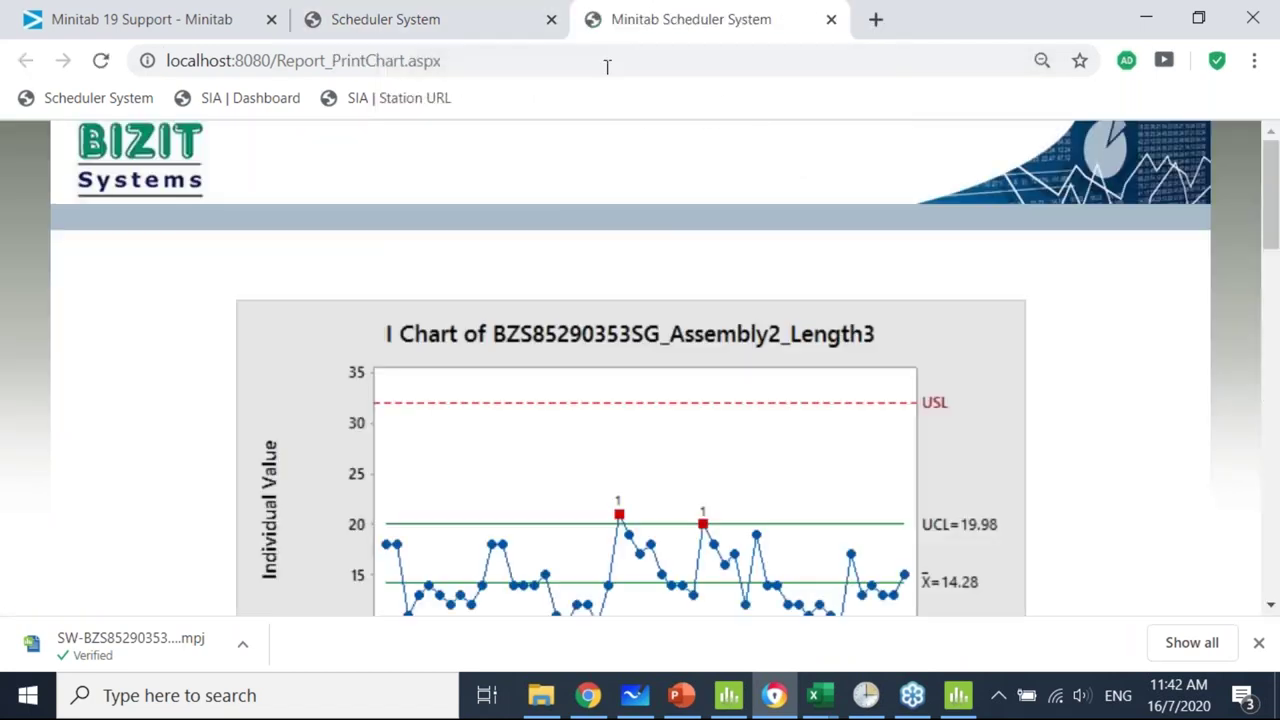
# Review the printable I-Charts of the selected Assembly2 length parameters.
pyautogui.scroll(-8, 587, 358)
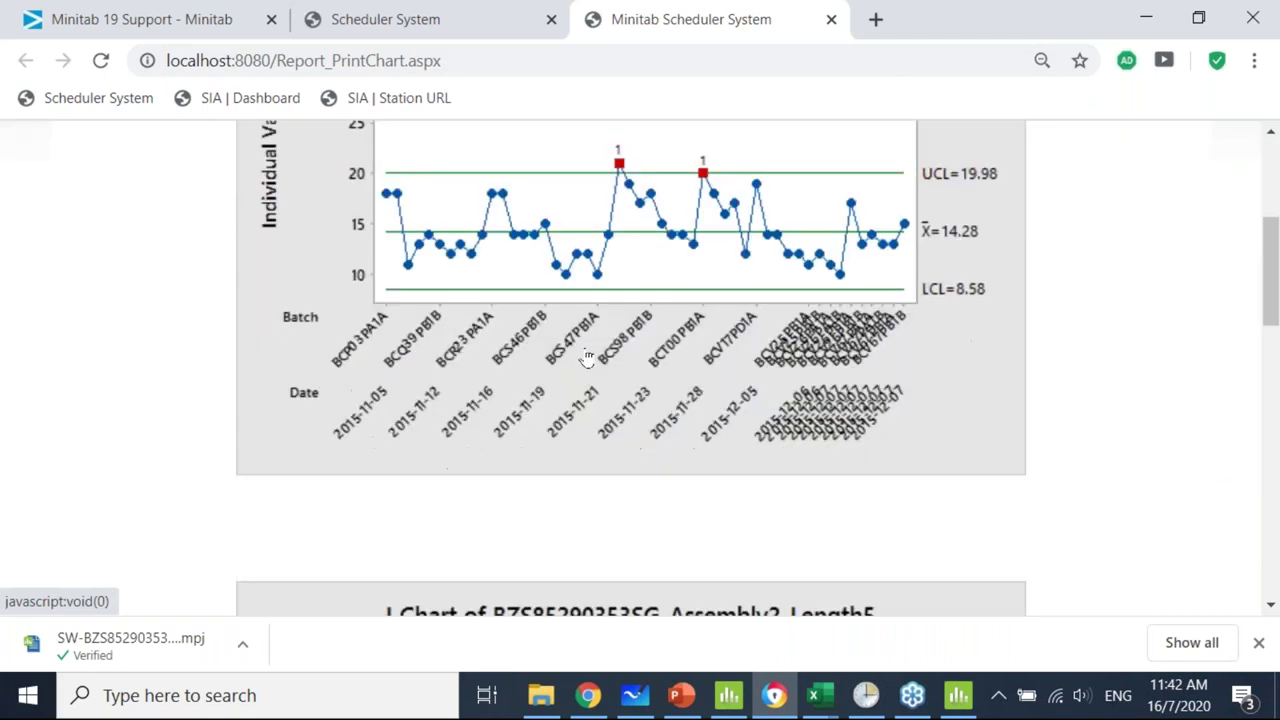
pyautogui.scroll(-8, 587, 358)
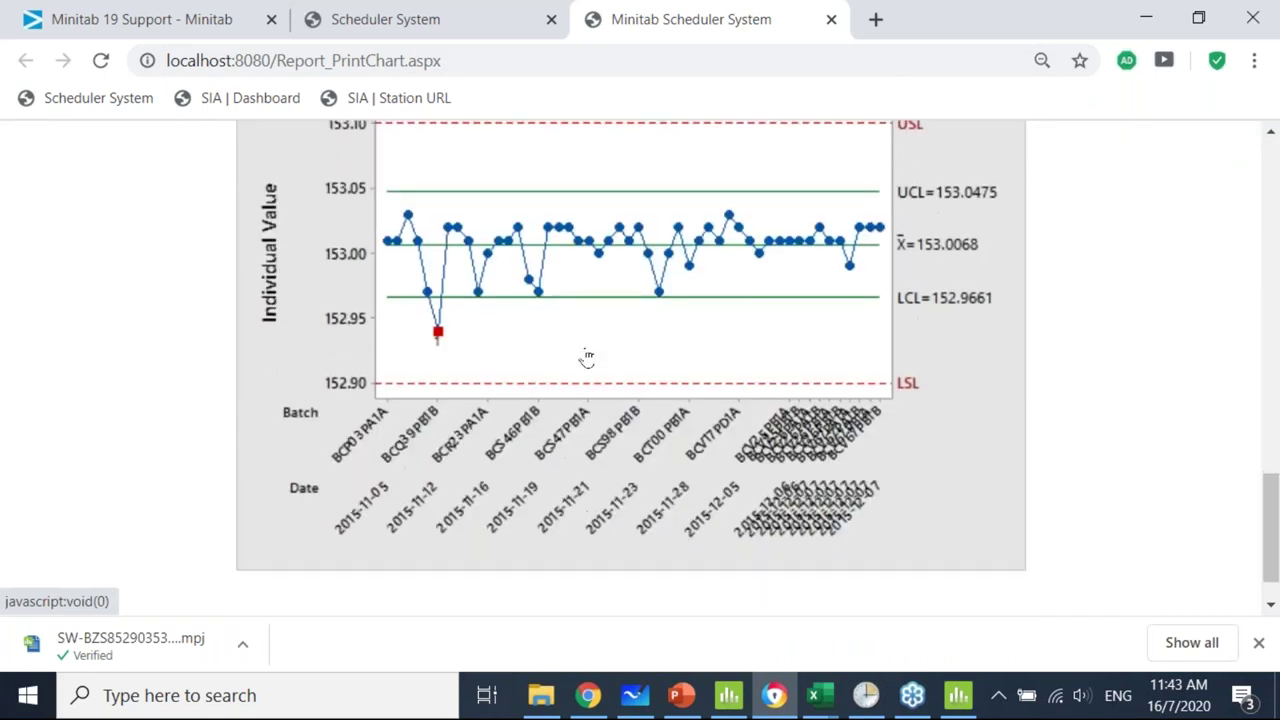
pyautogui.scroll(15, 587, 358)
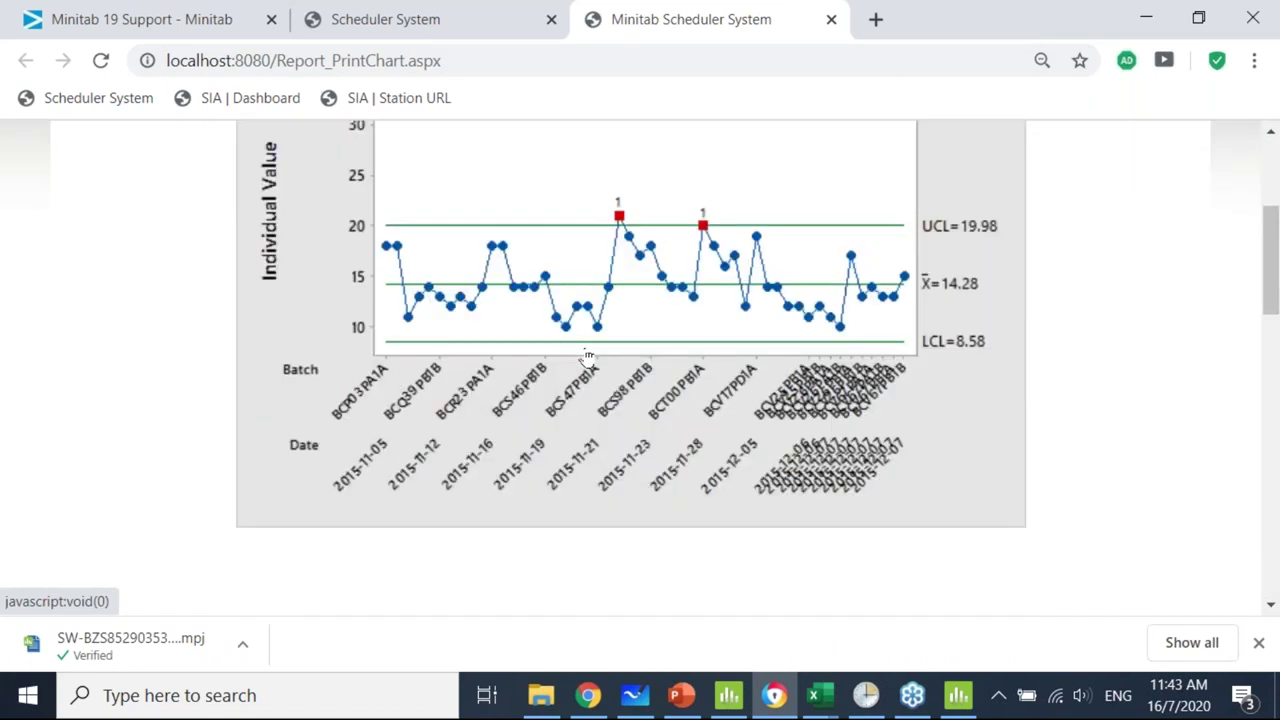
pyautogui.scroll(2, 587, 358)
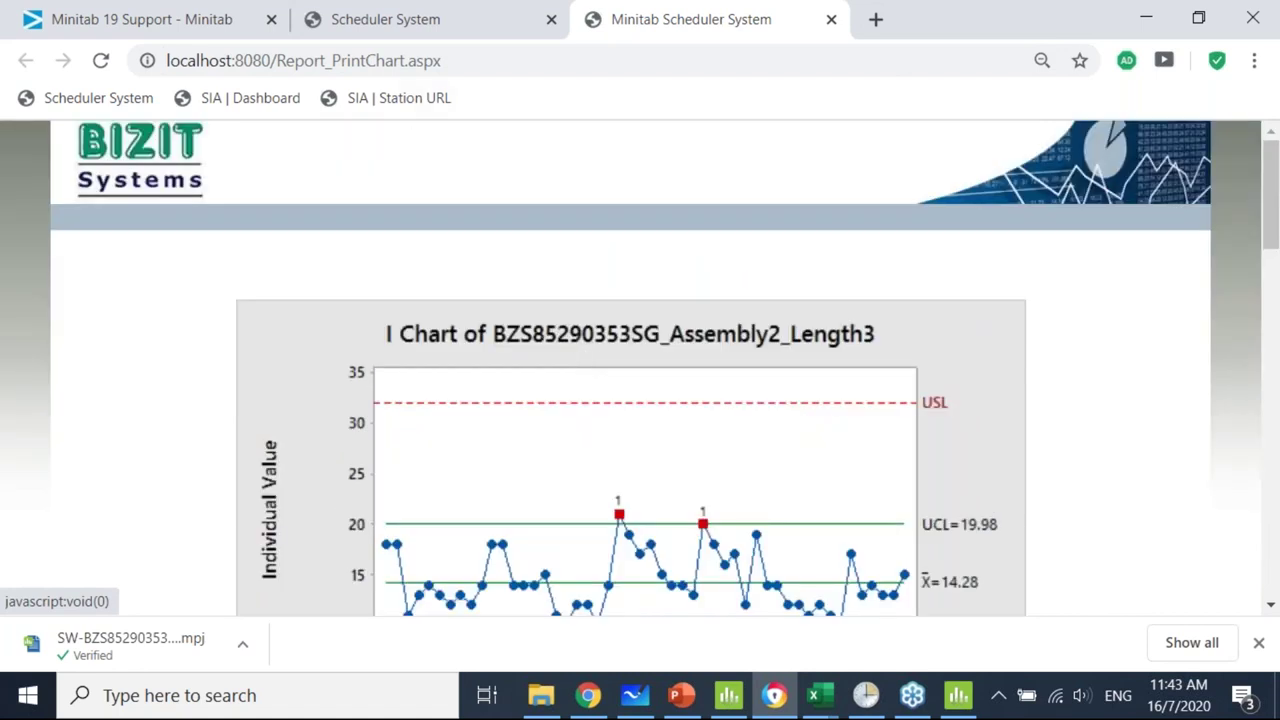
# Return to the Outgoing Analysis Result page and open the Search Outgoing Raw Data tool.
pyautogui.click(427, 24)
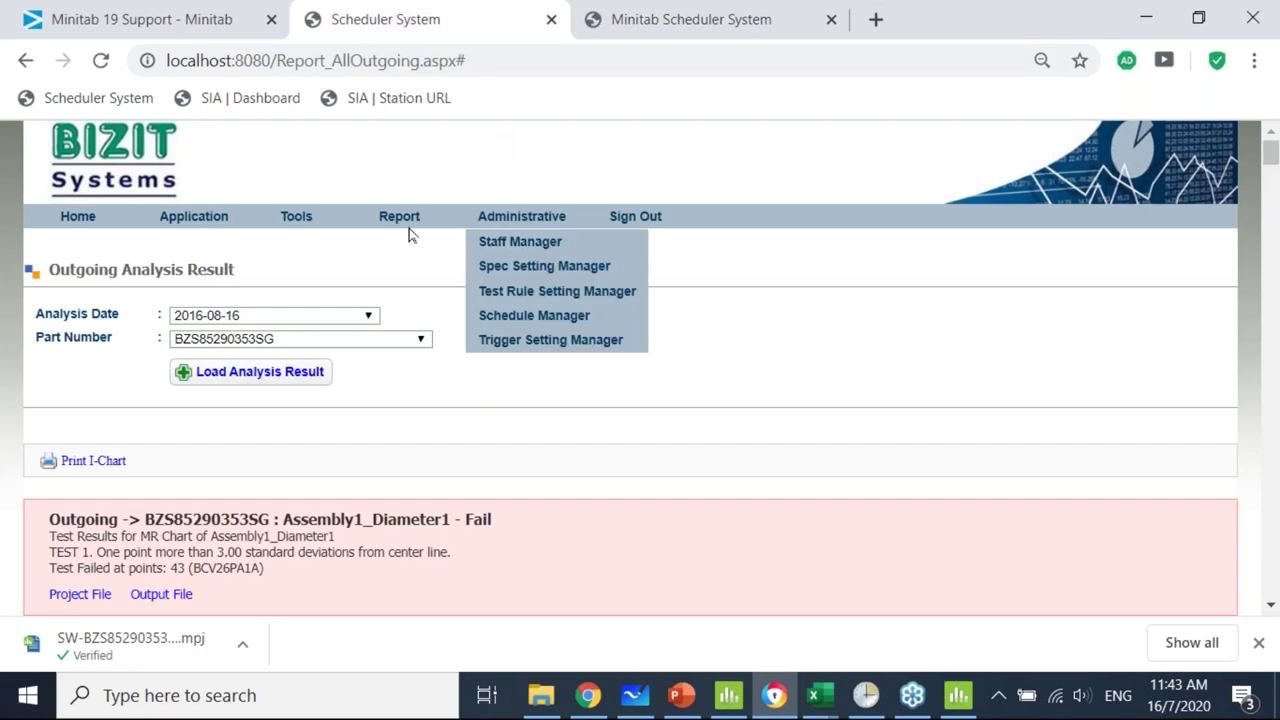
pyautogui.moveTo(409, 215)
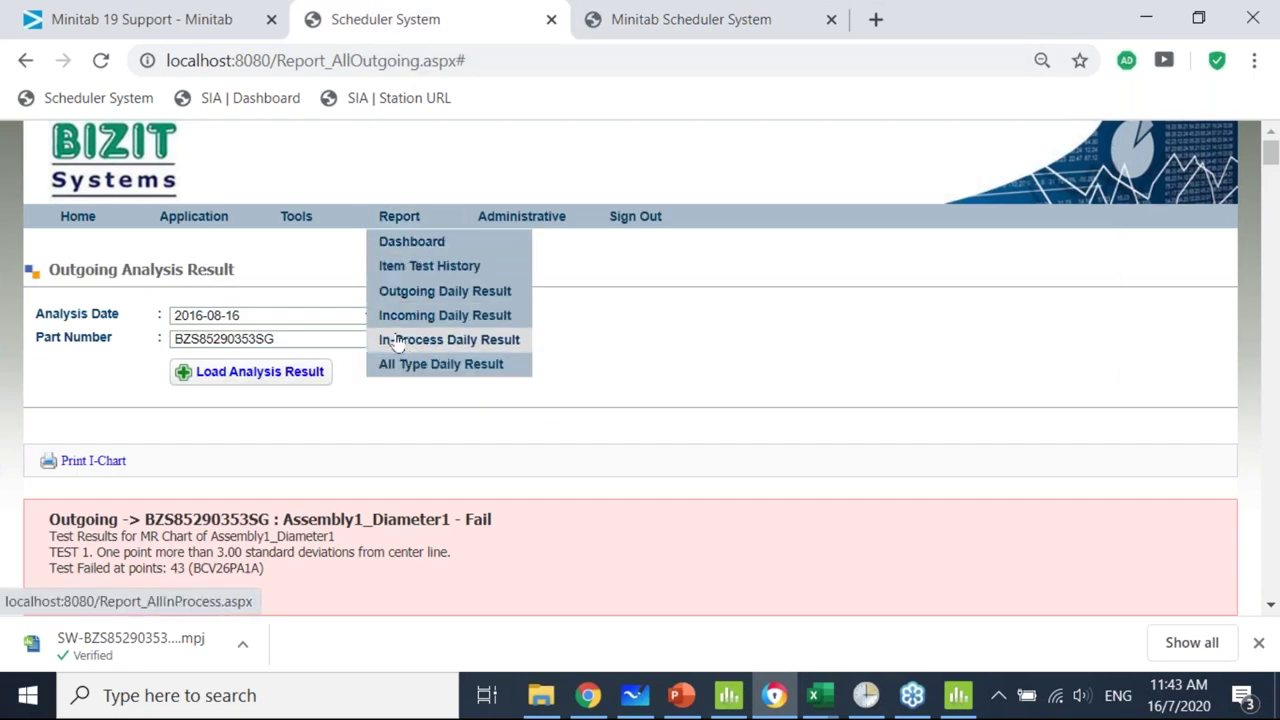
pyautogui.moveTo(306, 217)
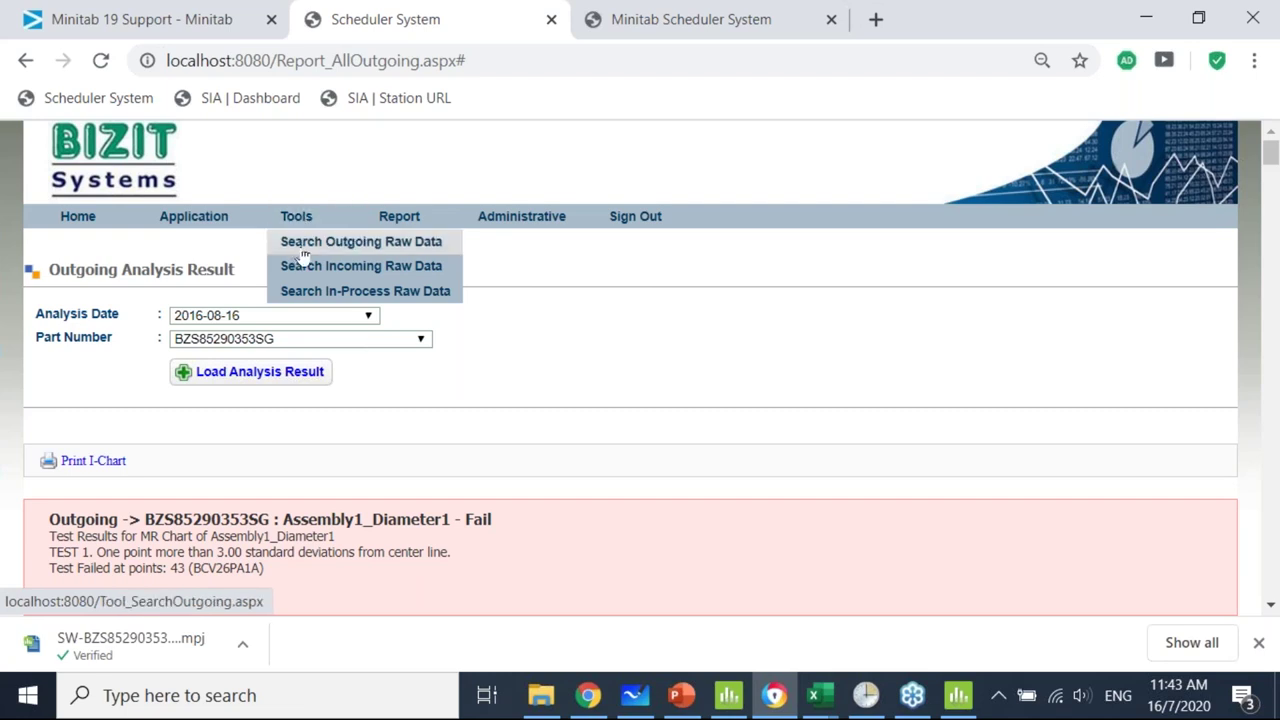
pyautogui.click(305, 248)
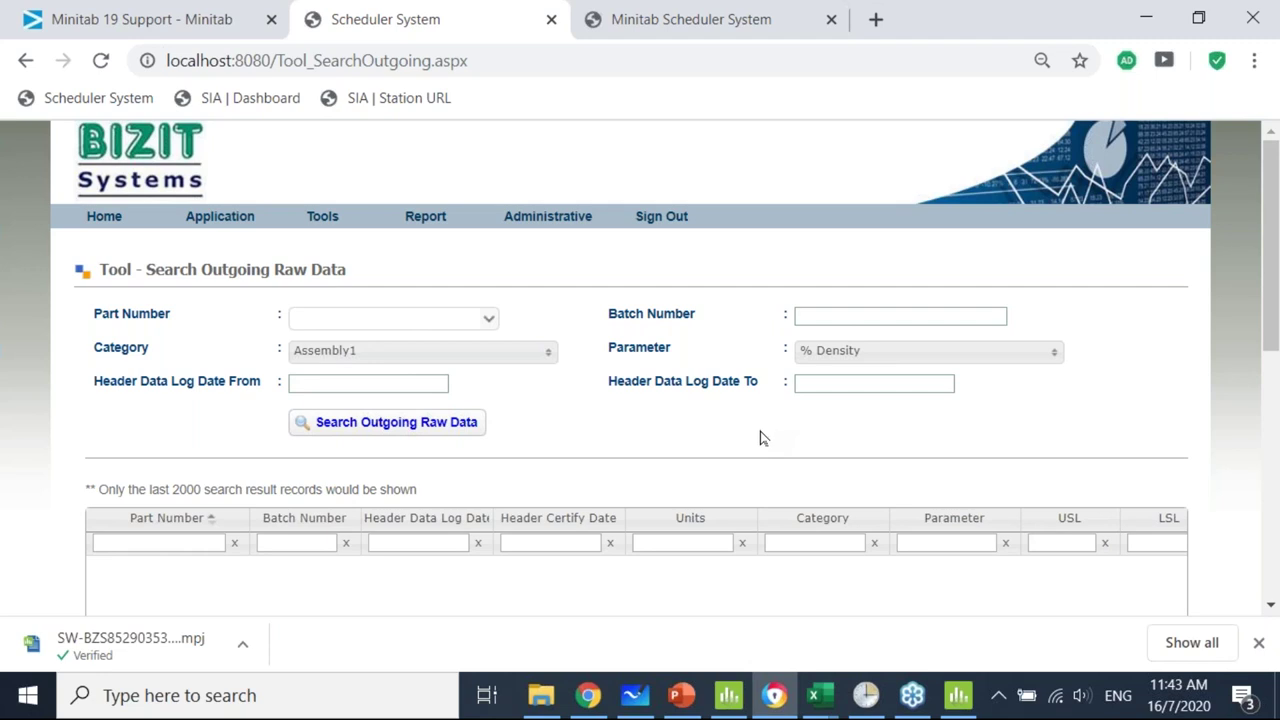
# Switch to the PowerPoint presentation and start the slide show from slide 31 about email notifications.
pyautogui.click(1145, 18)
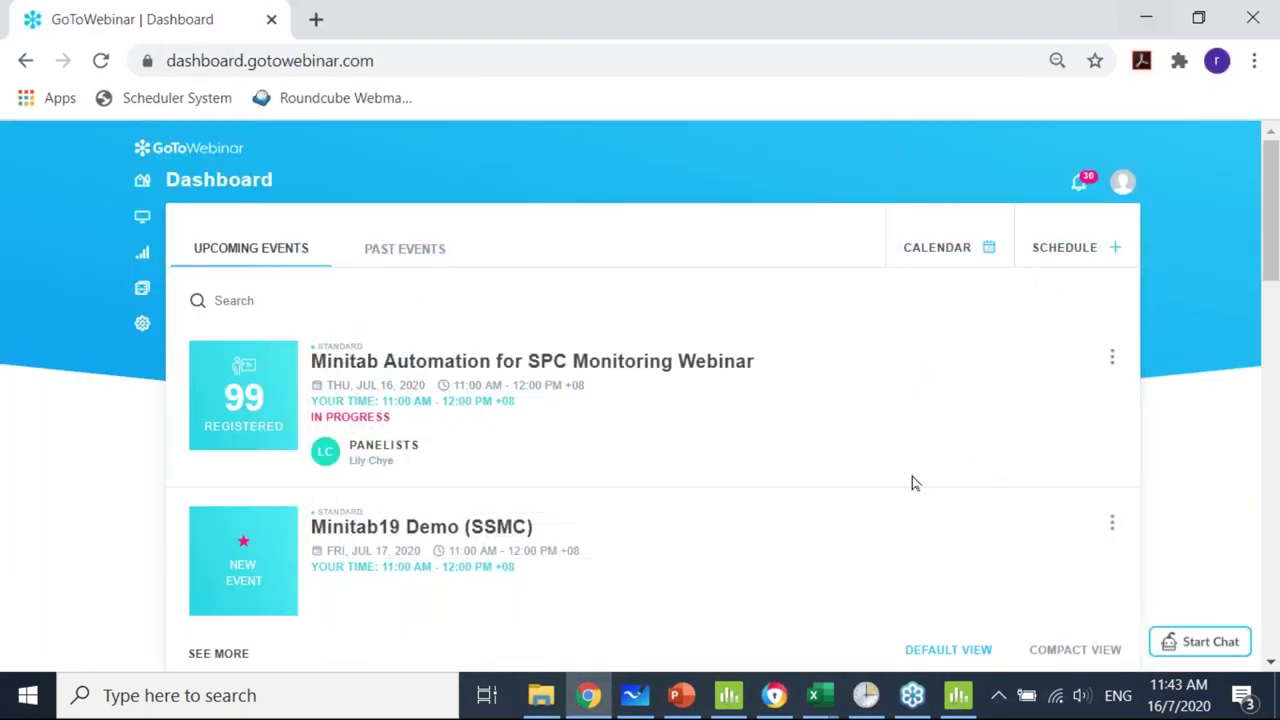
pyautogui.click(680, 695)
pyautogui.click(91, 542)
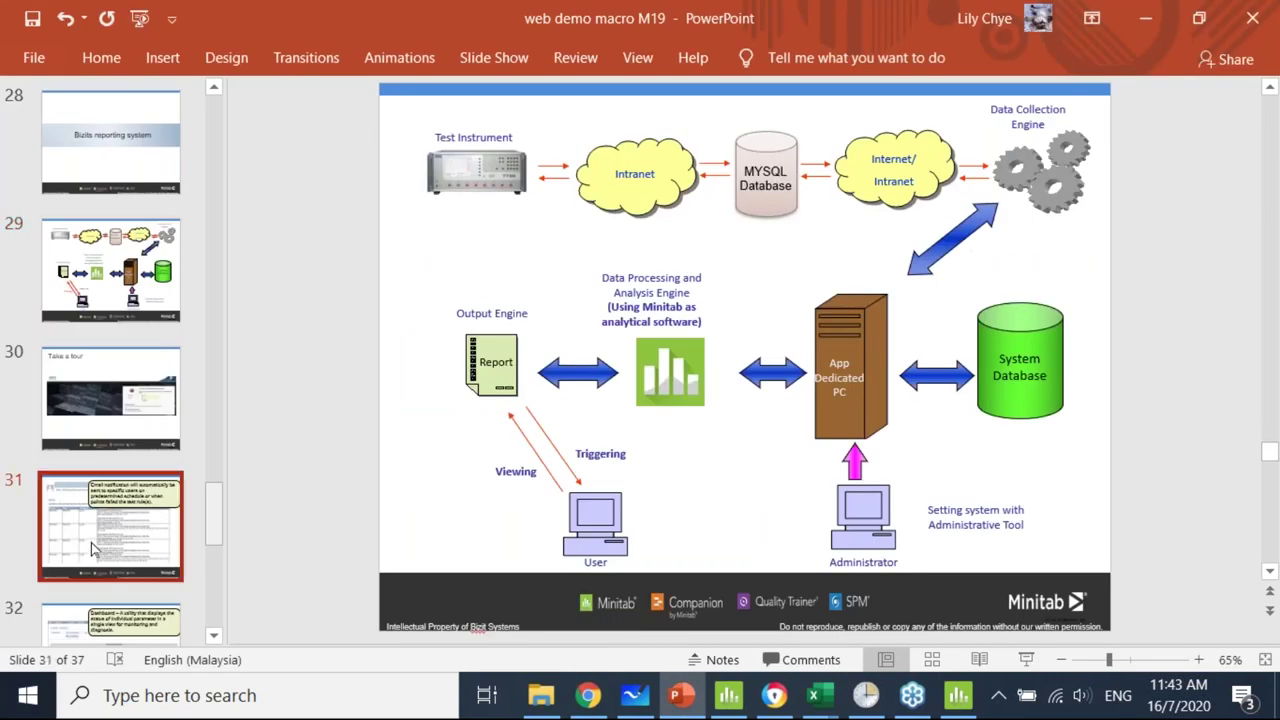
pyautogui.click(1027, 660)
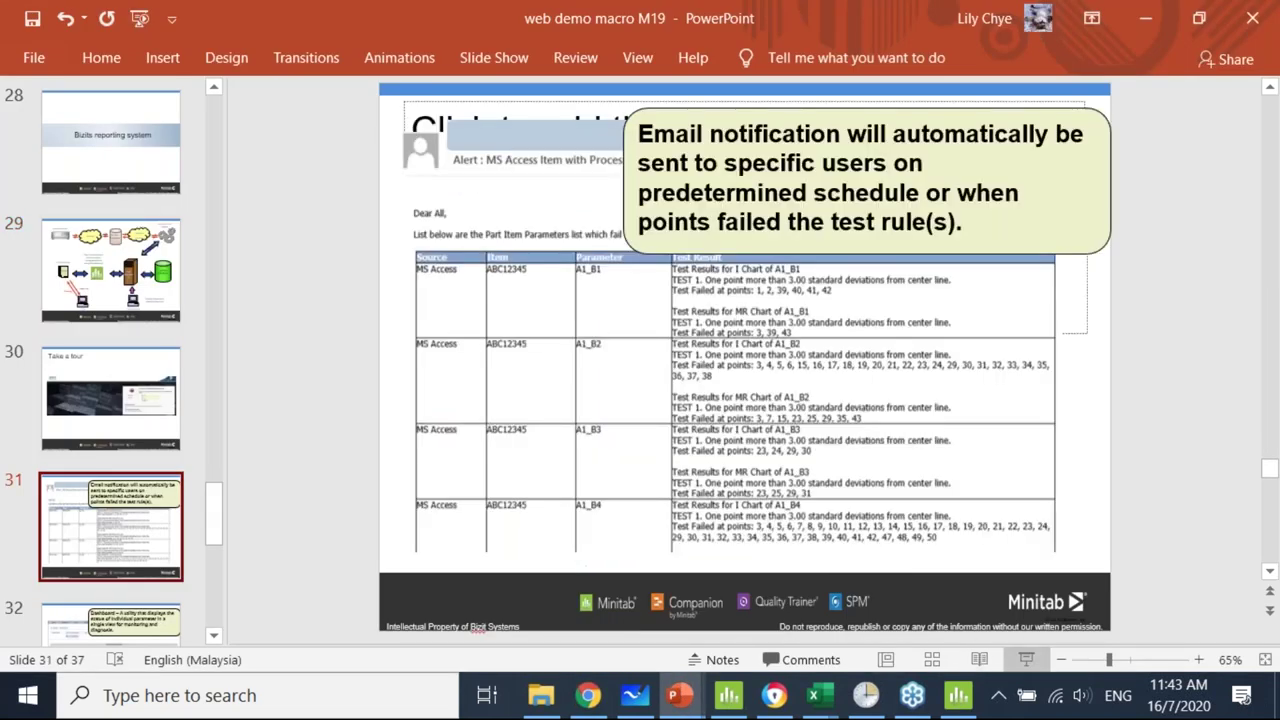
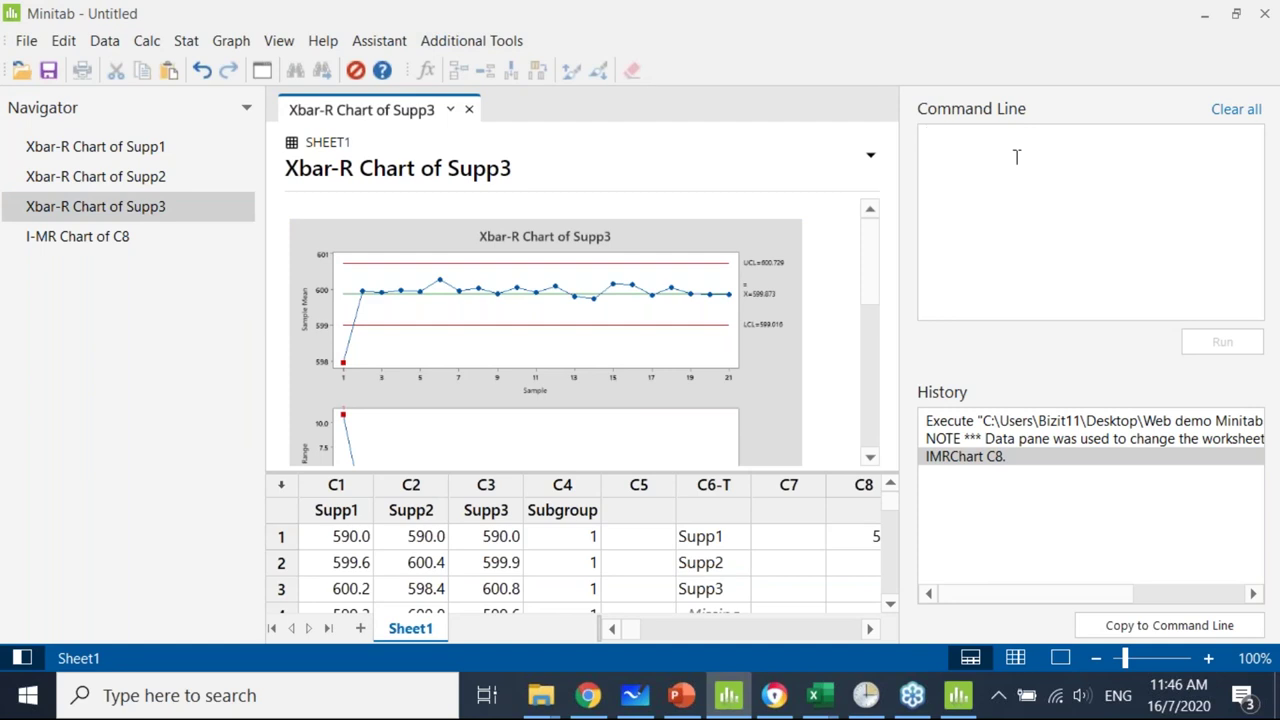
# Start a new Minitab project without saving the changes to the project containing the Xbar-R and I-MR charts.
pyautogui.click(26, 40)
pyautogui.moveTo(109, 68)
pyautogui.click(296, 70)
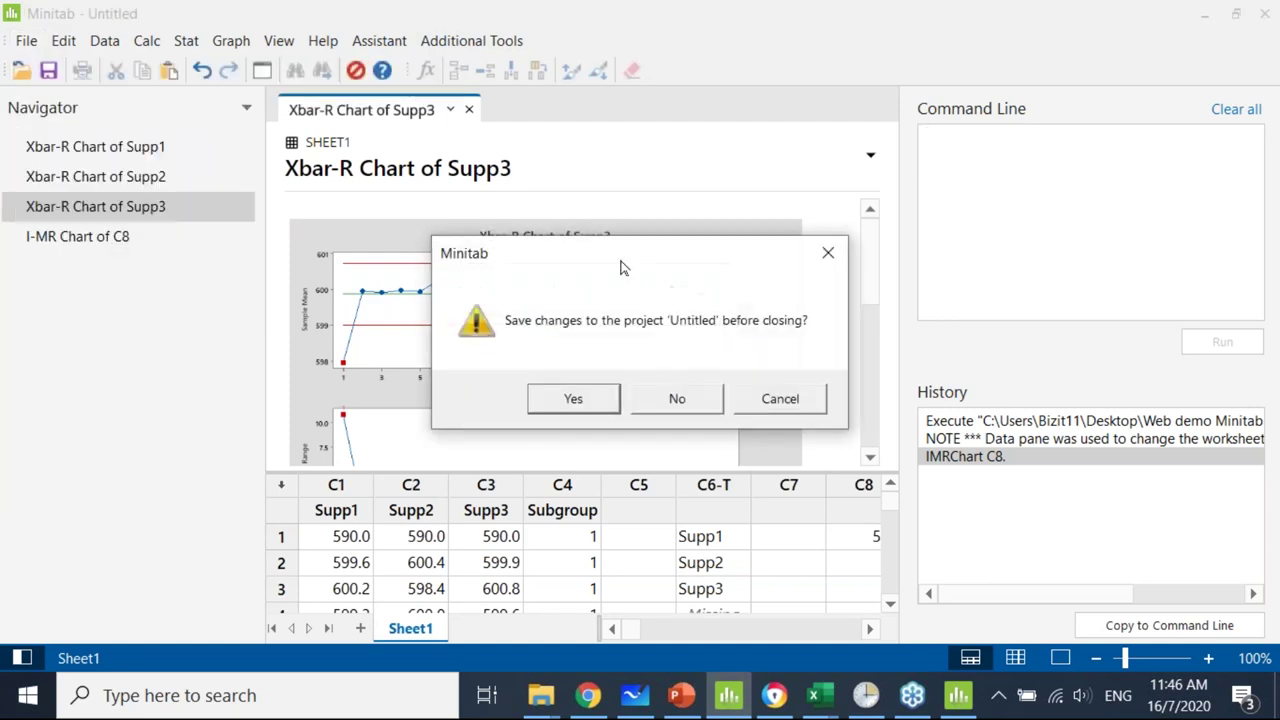
pyautogui.click(680, 395)
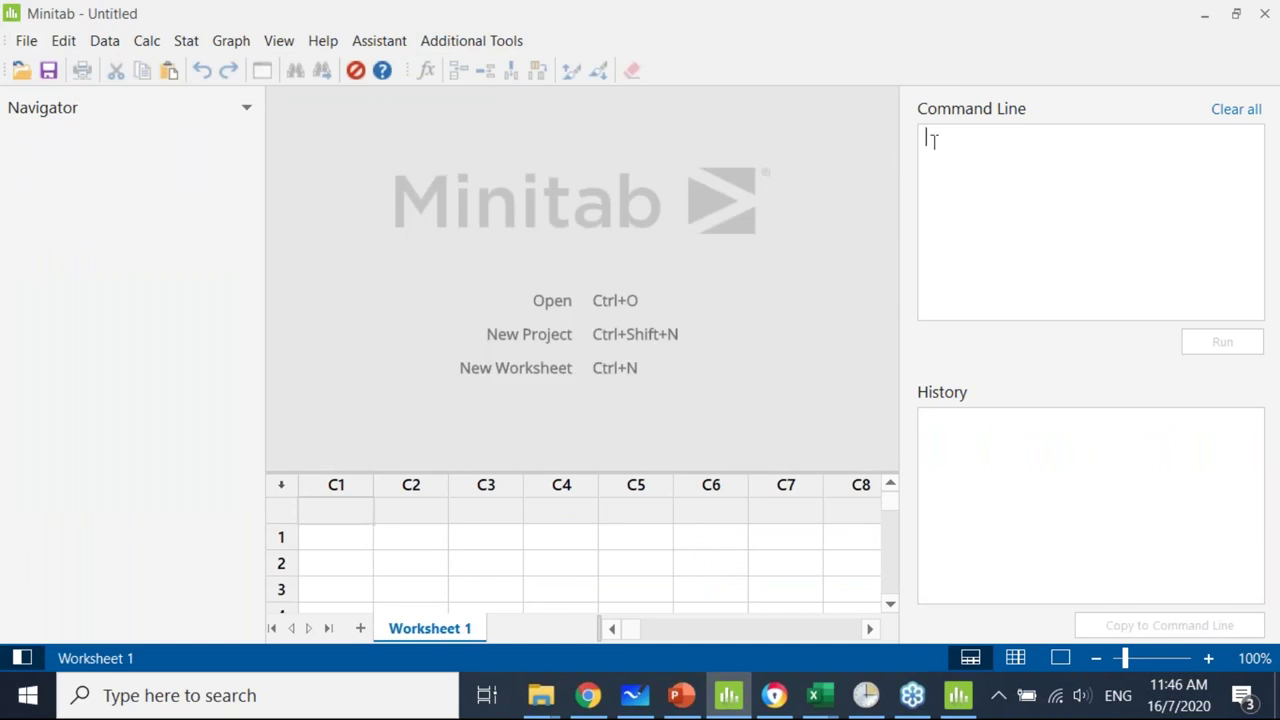
# Try to run the Python script from the command line with pysc "example.py".
pyautogui.write('python')
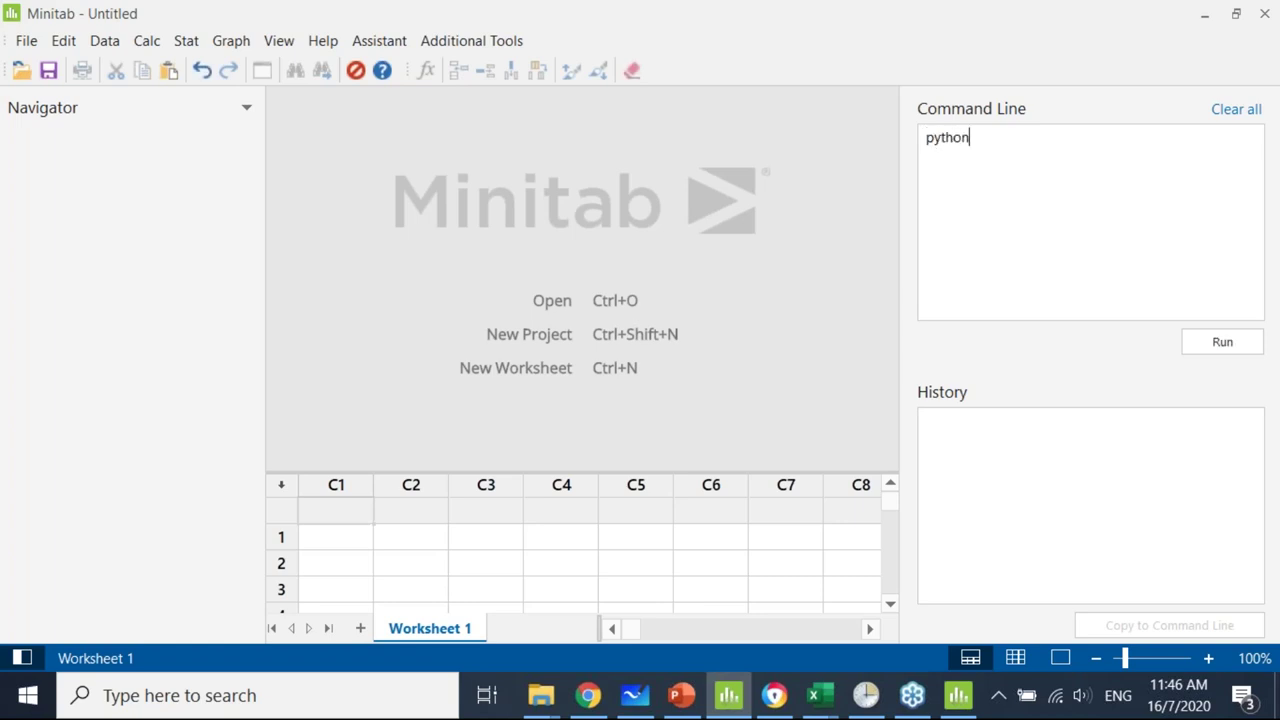
pyautogui.press('BackSpace')
pyautogui.press('BackSpace')
pyautogui.press('BackSpace')
pyautogui.press('BackSpace')
pyautogui.write('sc "example.py".')
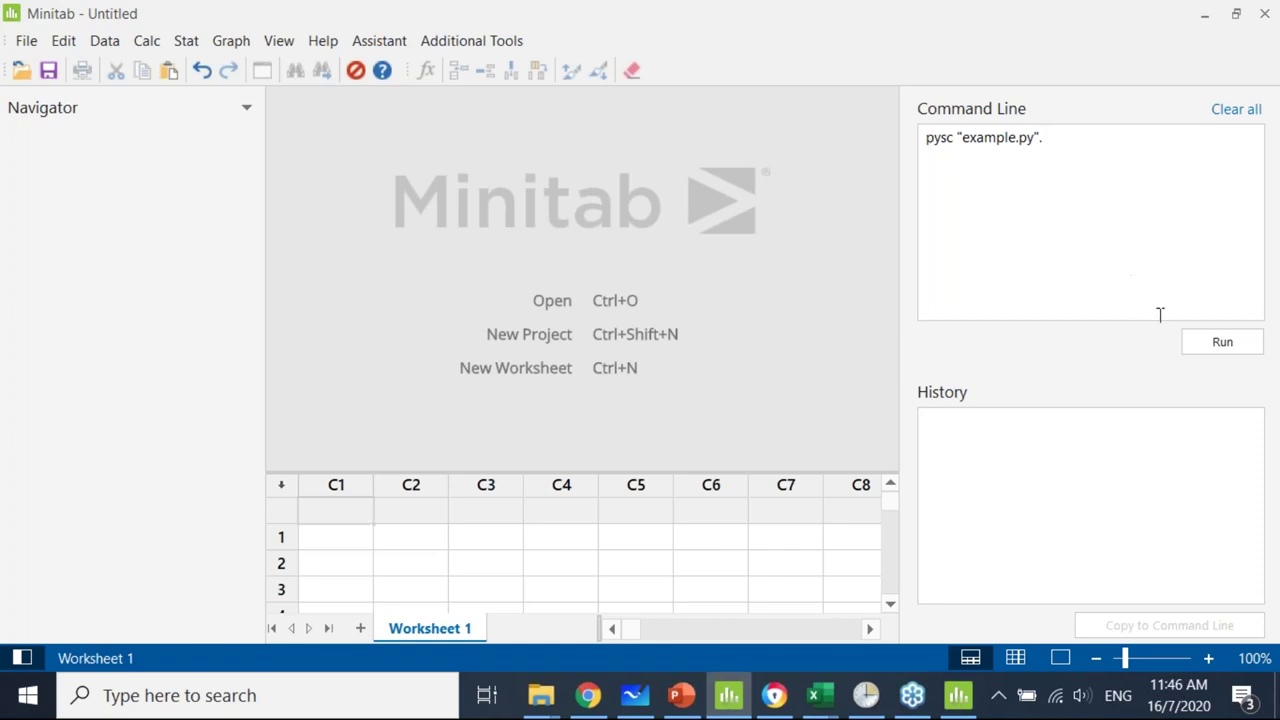
pyautogui.click(1210, 350)
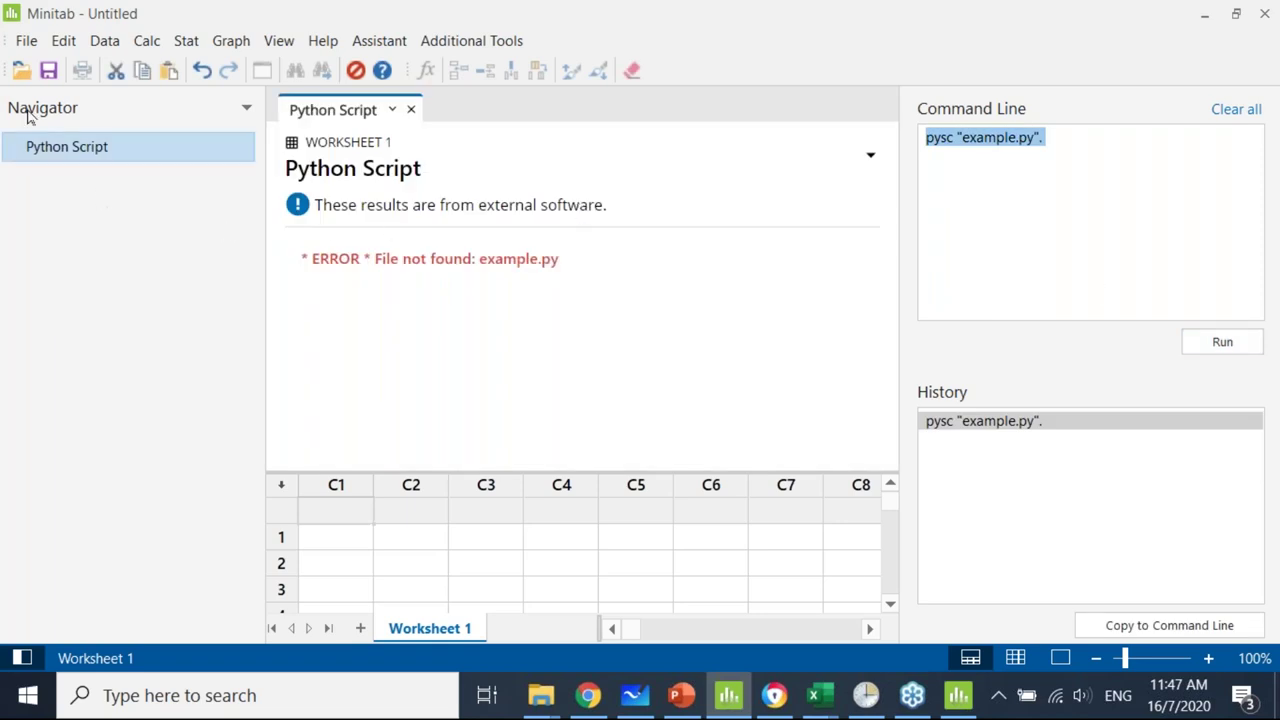
# Set the default file location in the general options to the PythonIntegrationFiles folder on the Desktop.
pyautogui.click(18, 44)
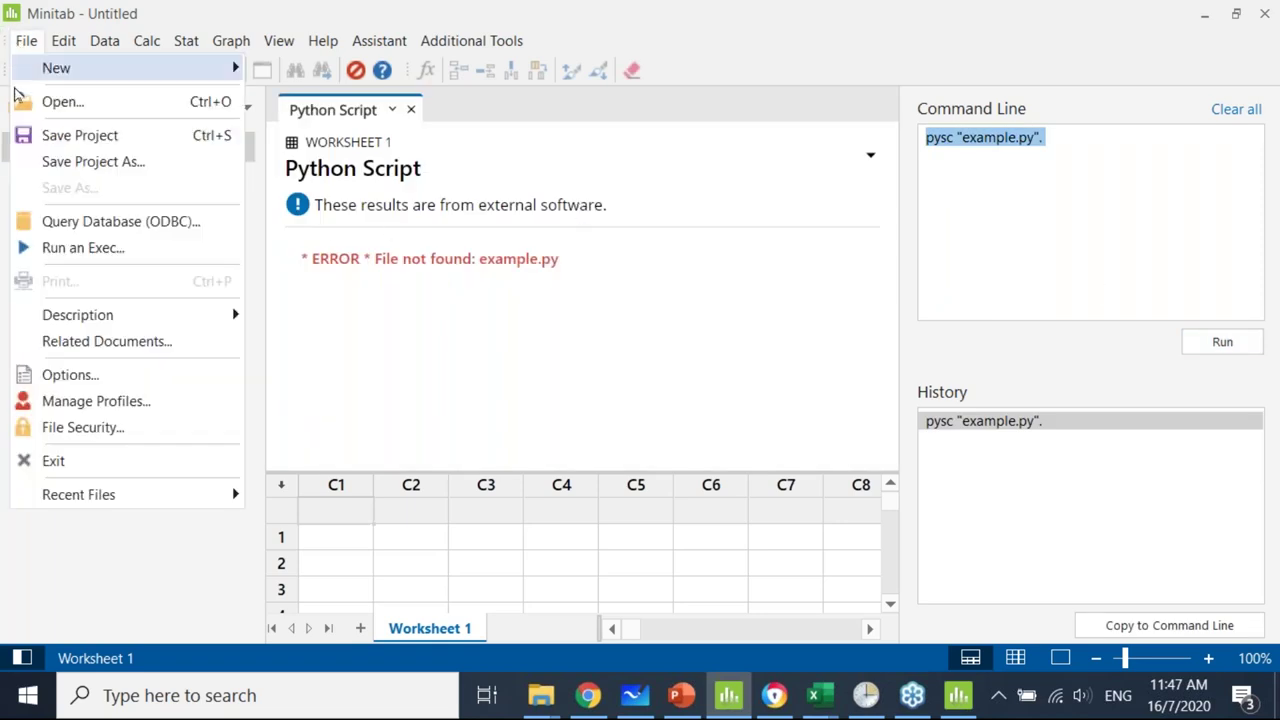
pyautogui.click(62, 376)
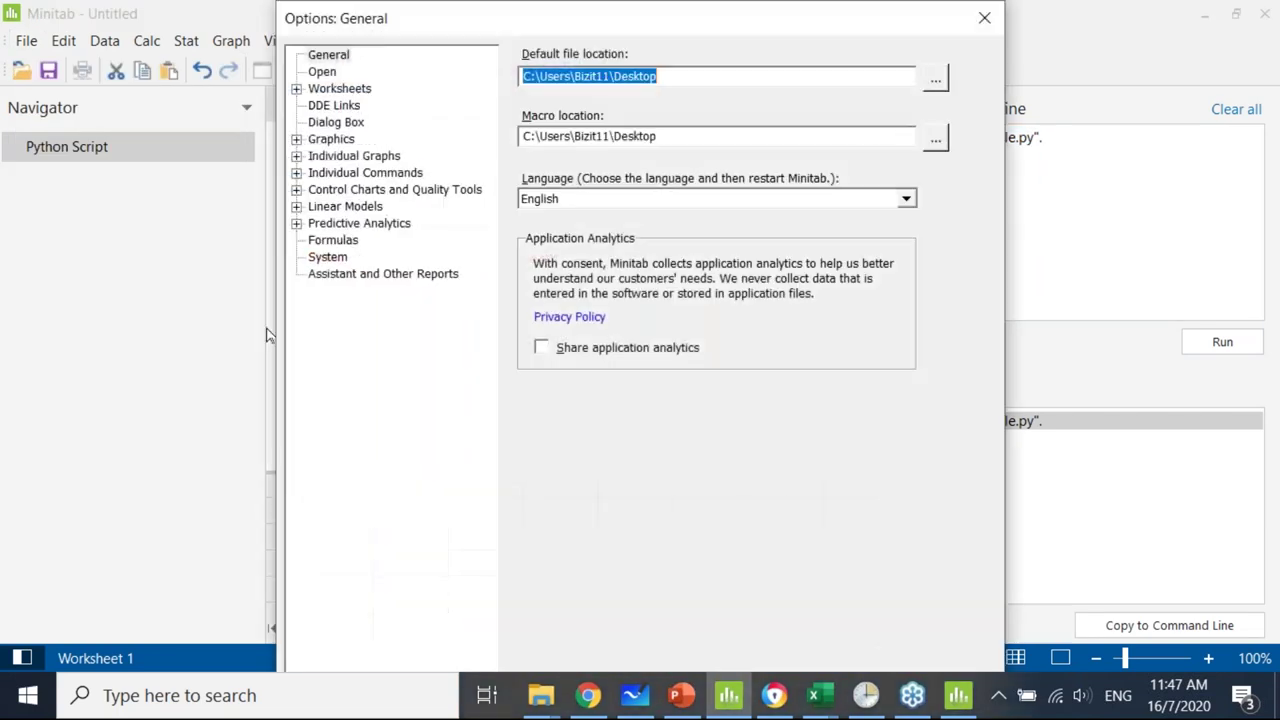
pyautogui.click(935, 82)
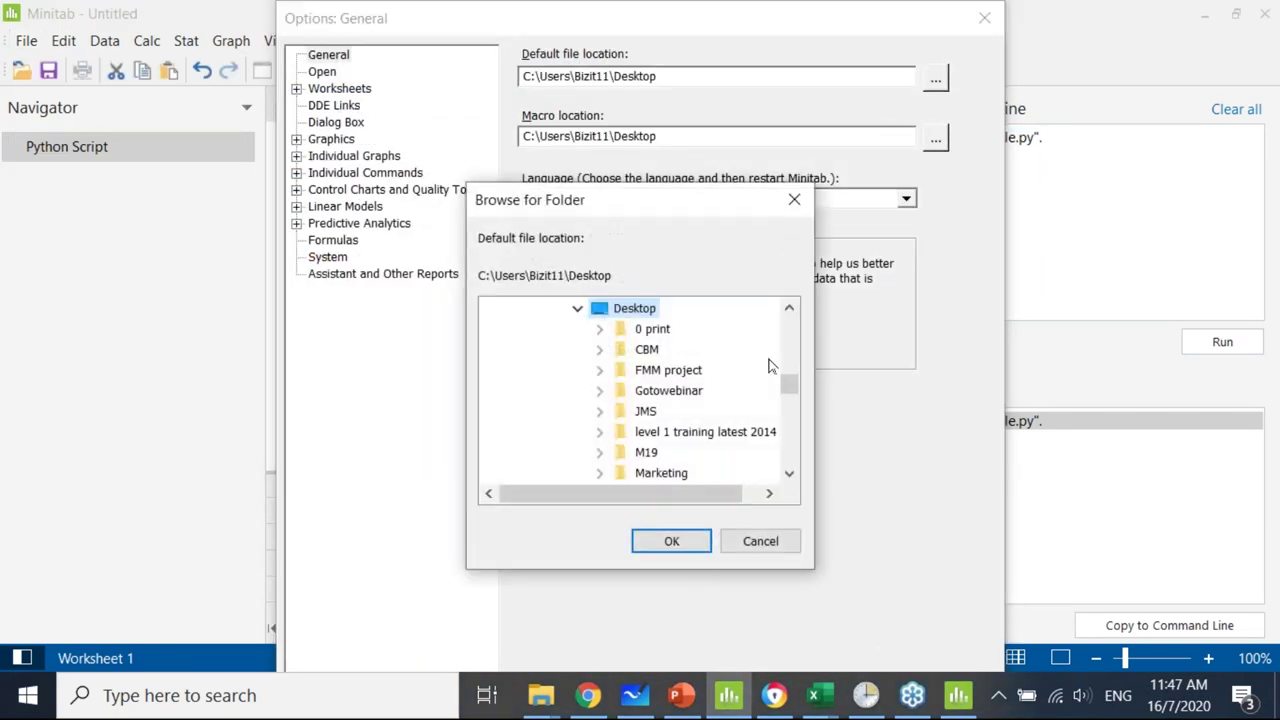
pyautogui.scroll(-1, 717, 446)
pyautogui.scroll(-1, 713, 446)
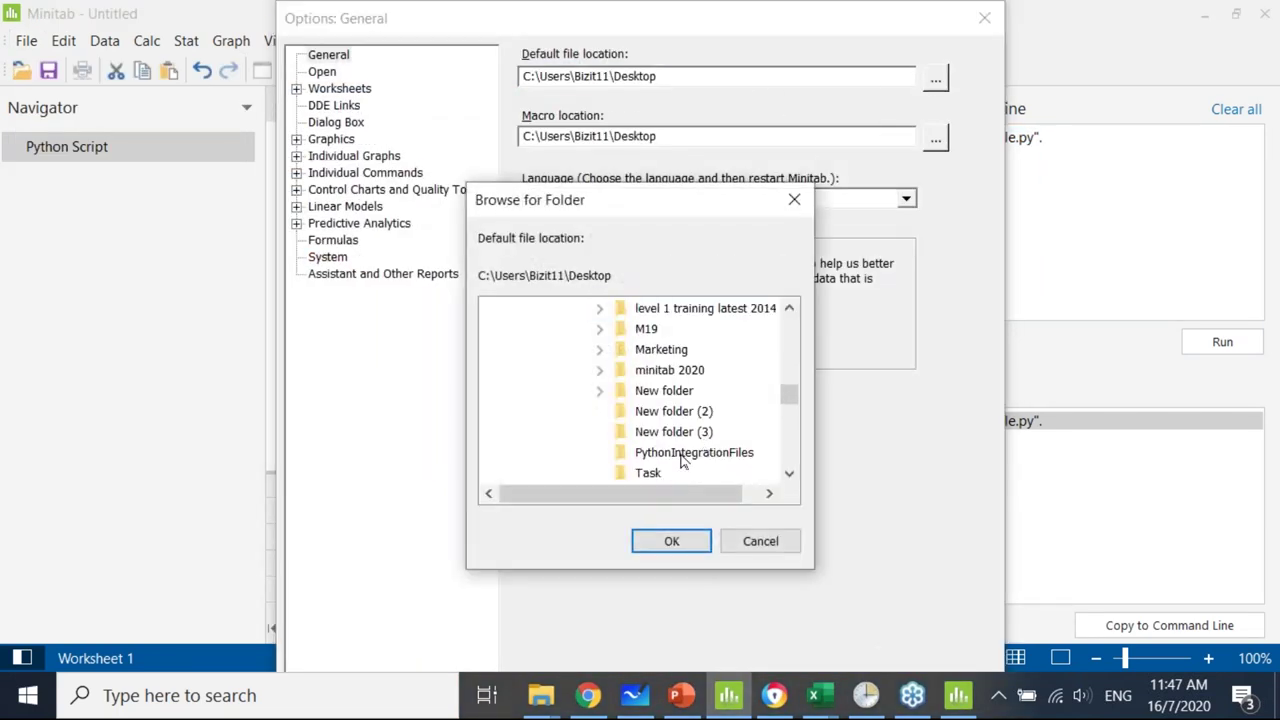
pyautogui.click(680, 456)
pyautogui.click(671, 541)
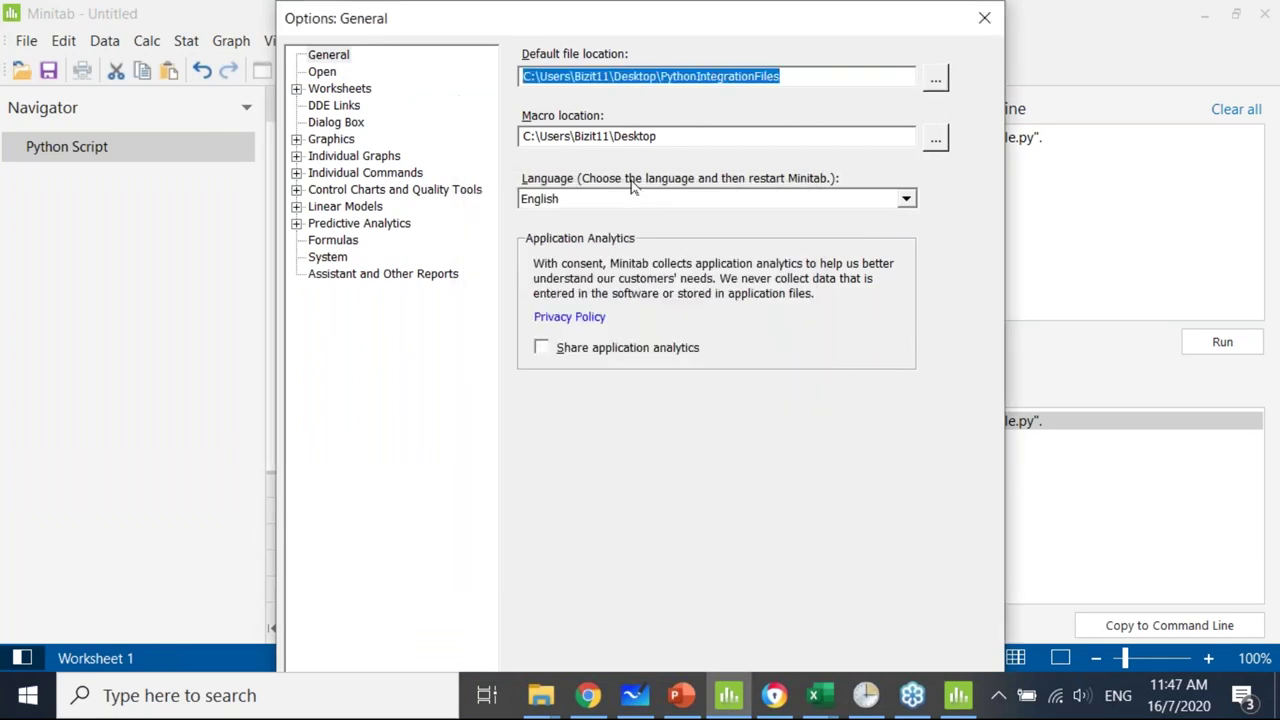
# Set the macro location to the same PythonIntegrationFiles folder on the Desktop and apply the options.
pyautogui.click(660, 136)
pyautogui.moveTo(660, 136); pyautogui.dragTo(451, 134)
pyautogui.write('C:\\Users\\Bizit11\\Desktop\\PythonIntegrationFiles')
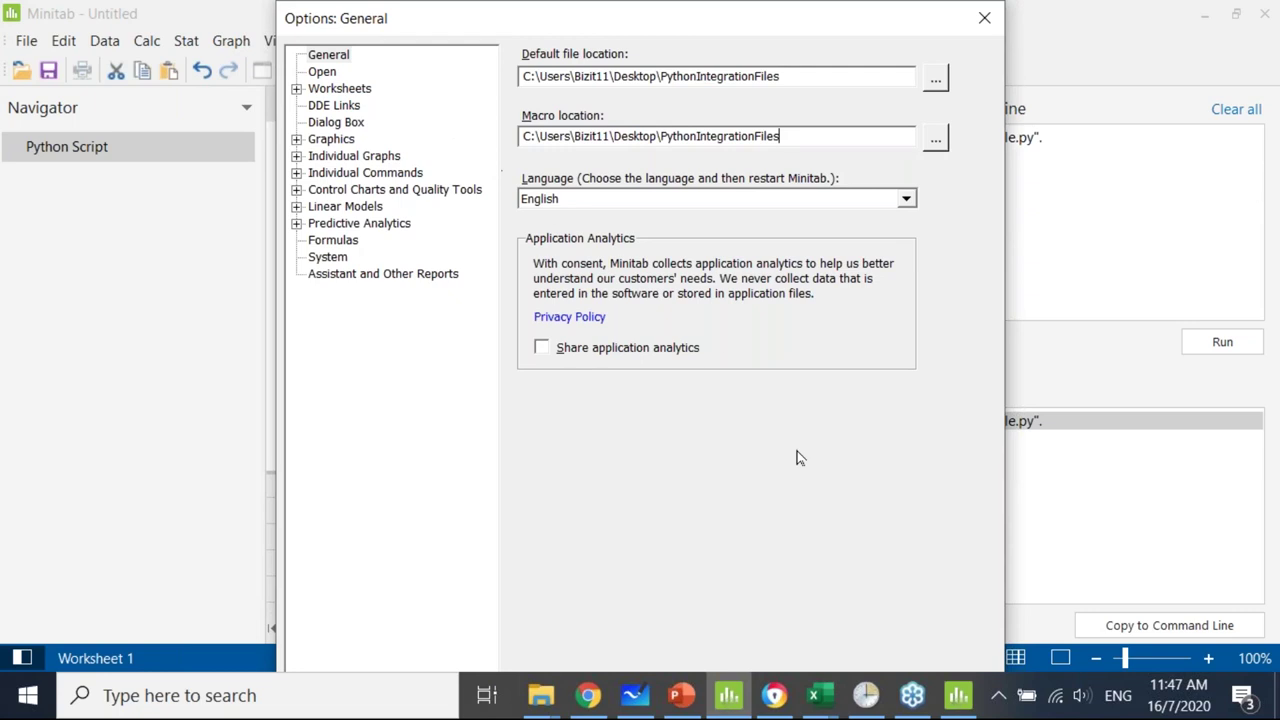
pyautogui.click(578, 352)
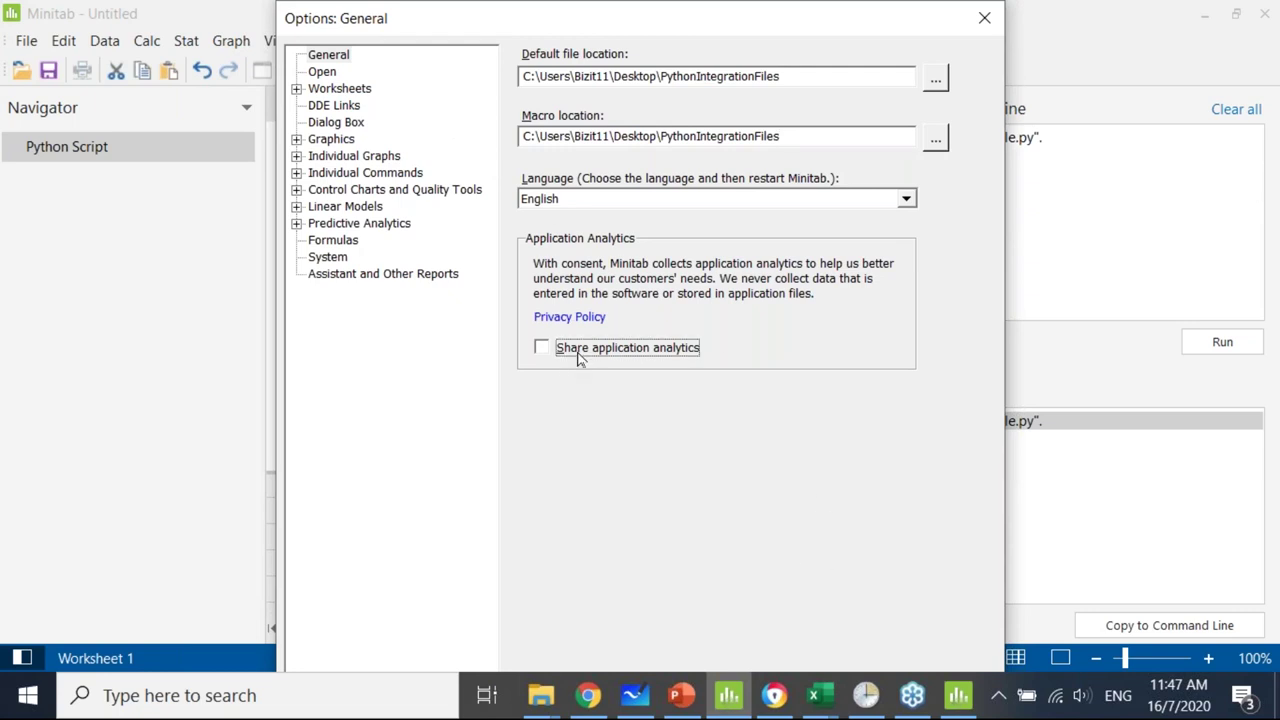
pyautogui.press('Return')
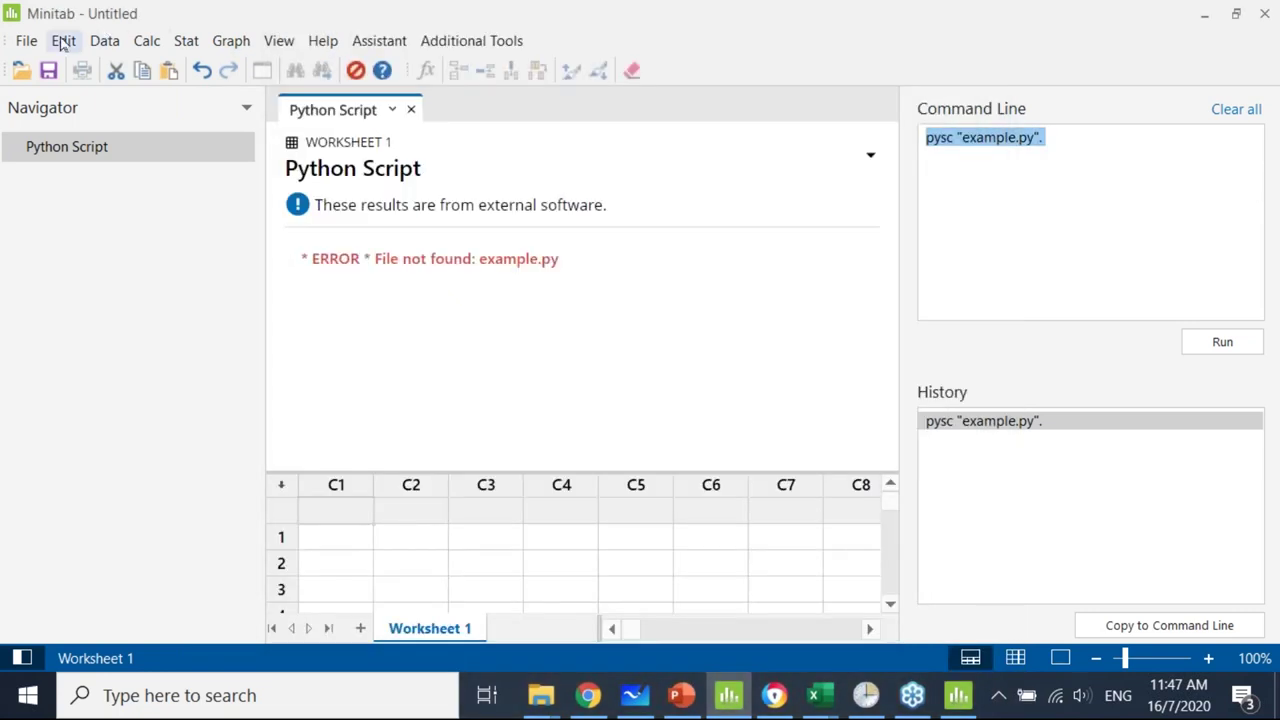
# Start another new project, discarding the one that holds the Python Script output.
pyautogui.click(26, 40)
pyautogui.moveTo(60, 68)
pyautogui.click(296, 67)
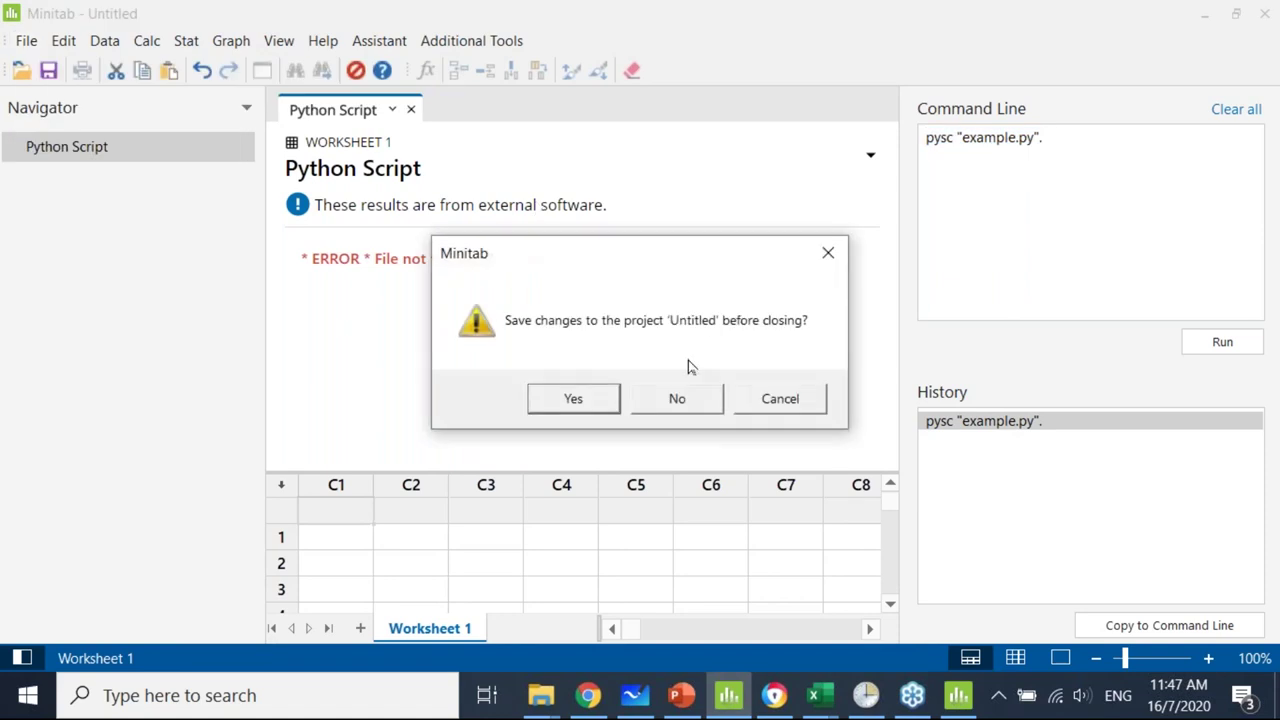
pyautogui.click(674, 397)
# Try to run example.py from the command line by entering pysc"example.py".
pyautogui.click(983, 158)
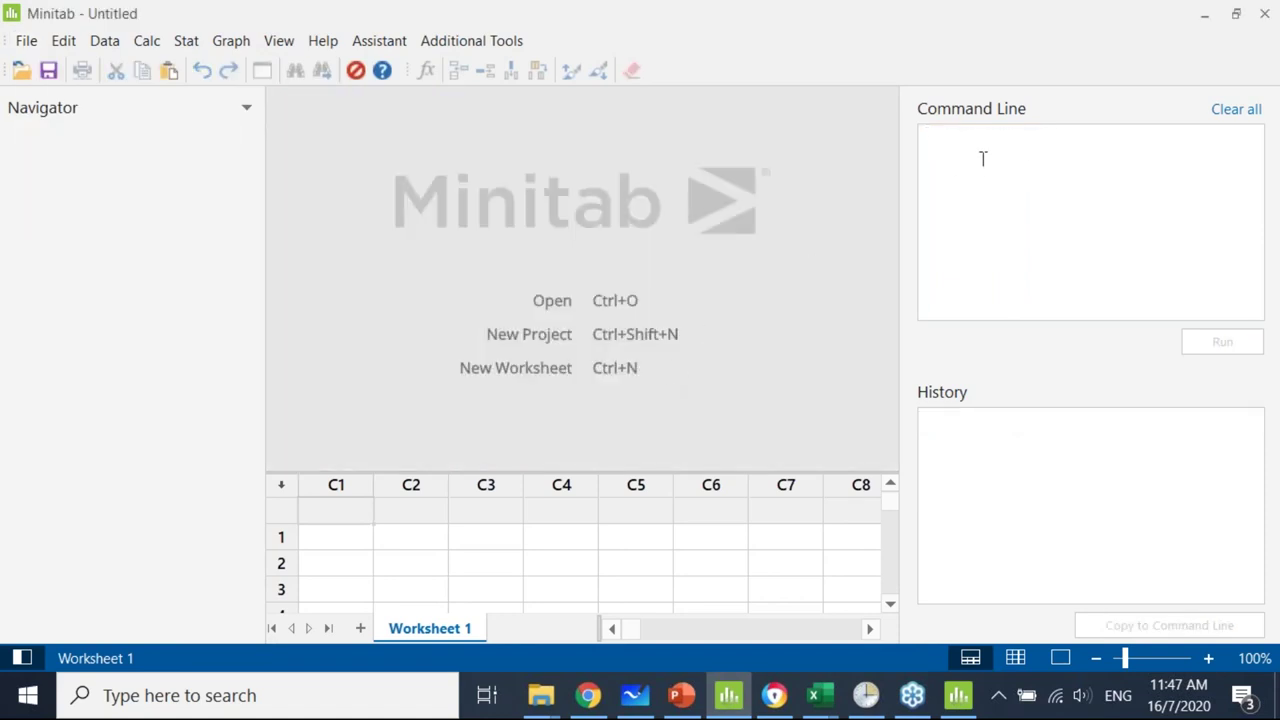
pyautogui.write('pysc')
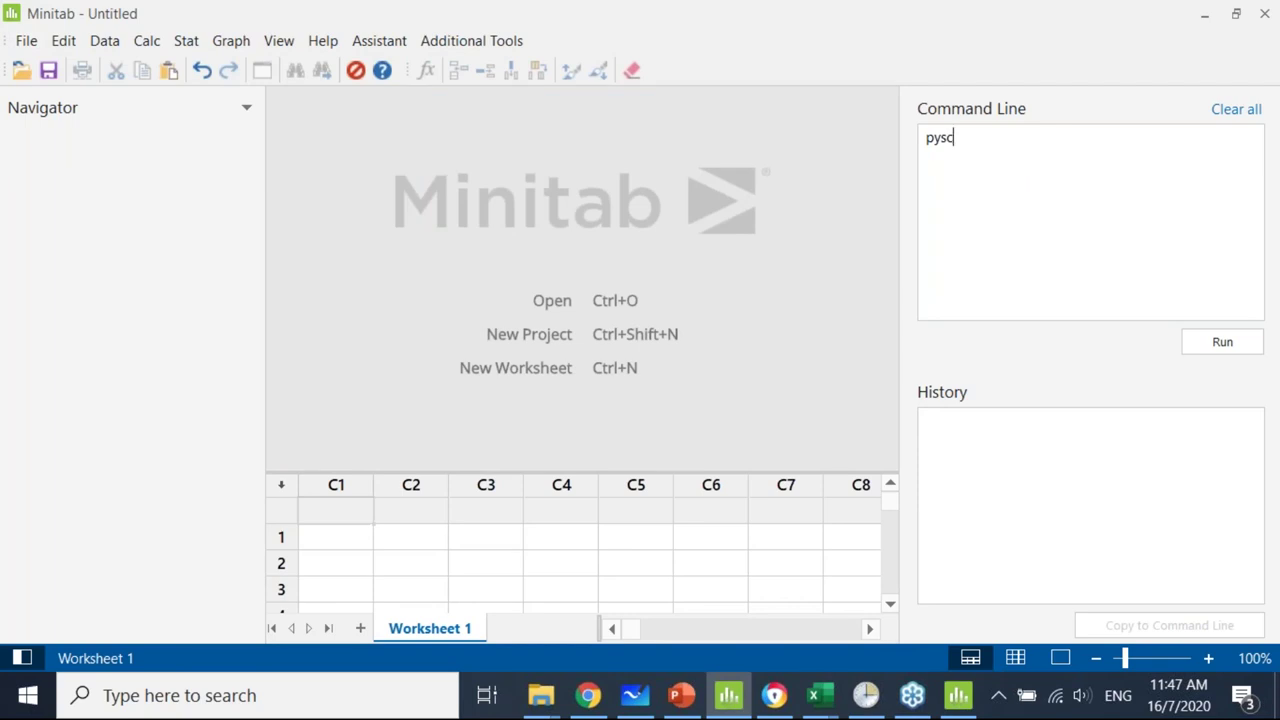
pyautogui.write('"example.py".')
pyautogui.click(1207, 345)
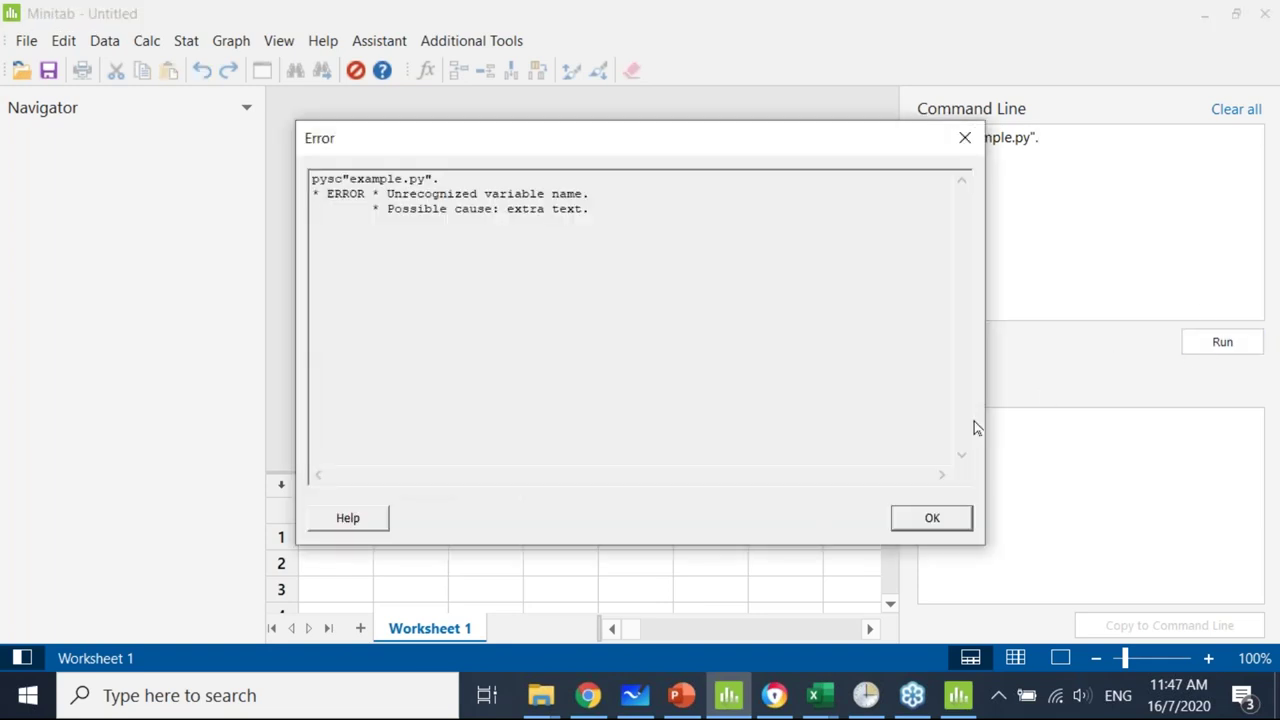
# Dismiss the error, add the missing space to make the command pysc "example.py". and run it.
pyautogui.click(914, 517)
pyautogui.click(949, 137)
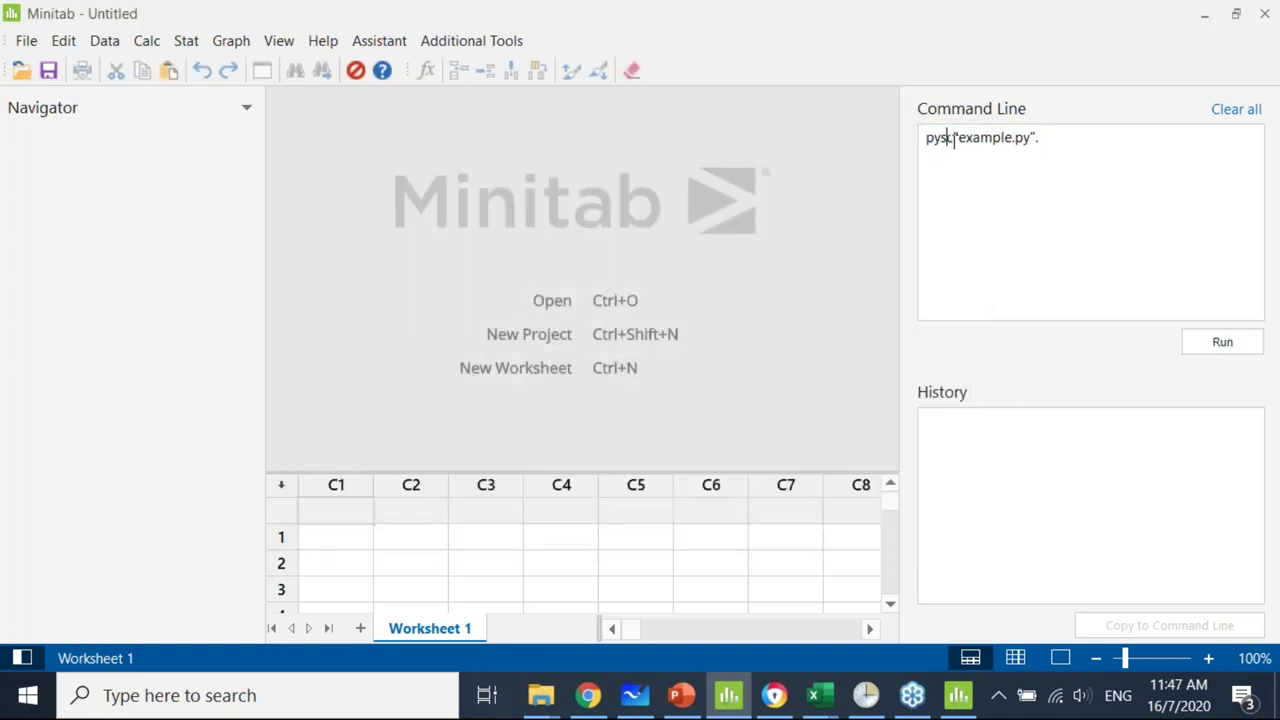
pyautogui.press('Right')
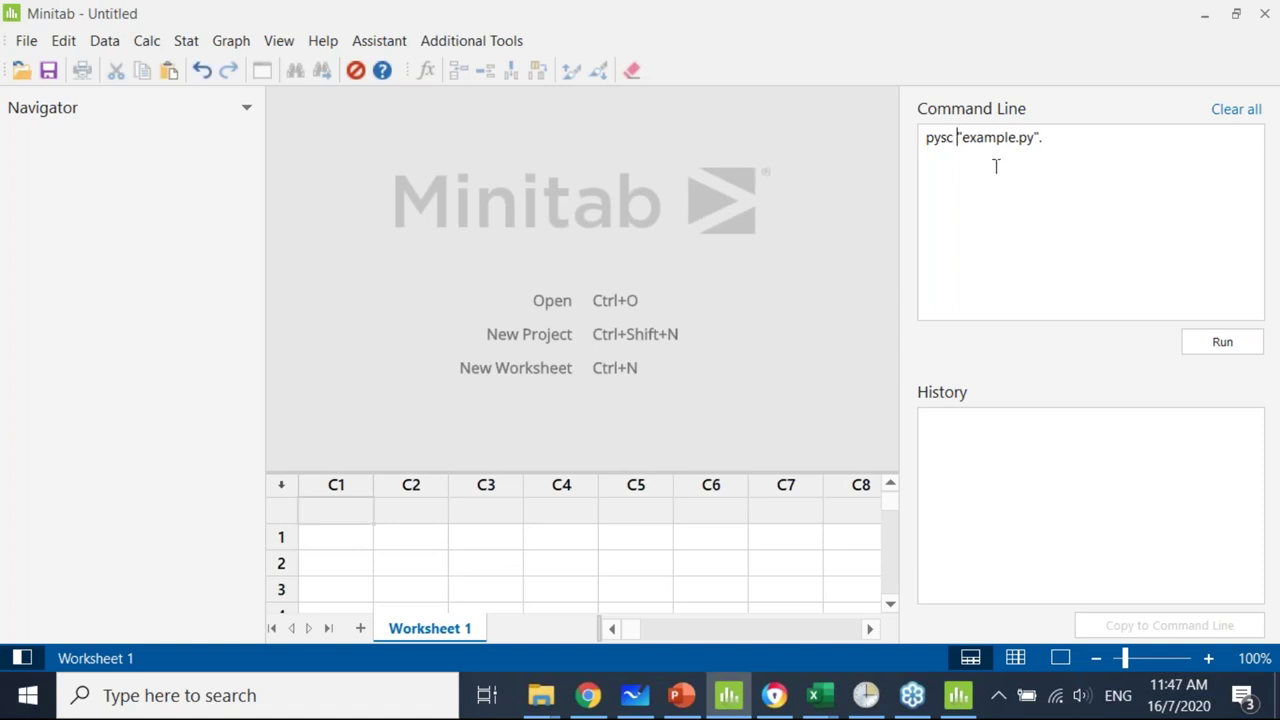
pyautogui.click(1200, 342)
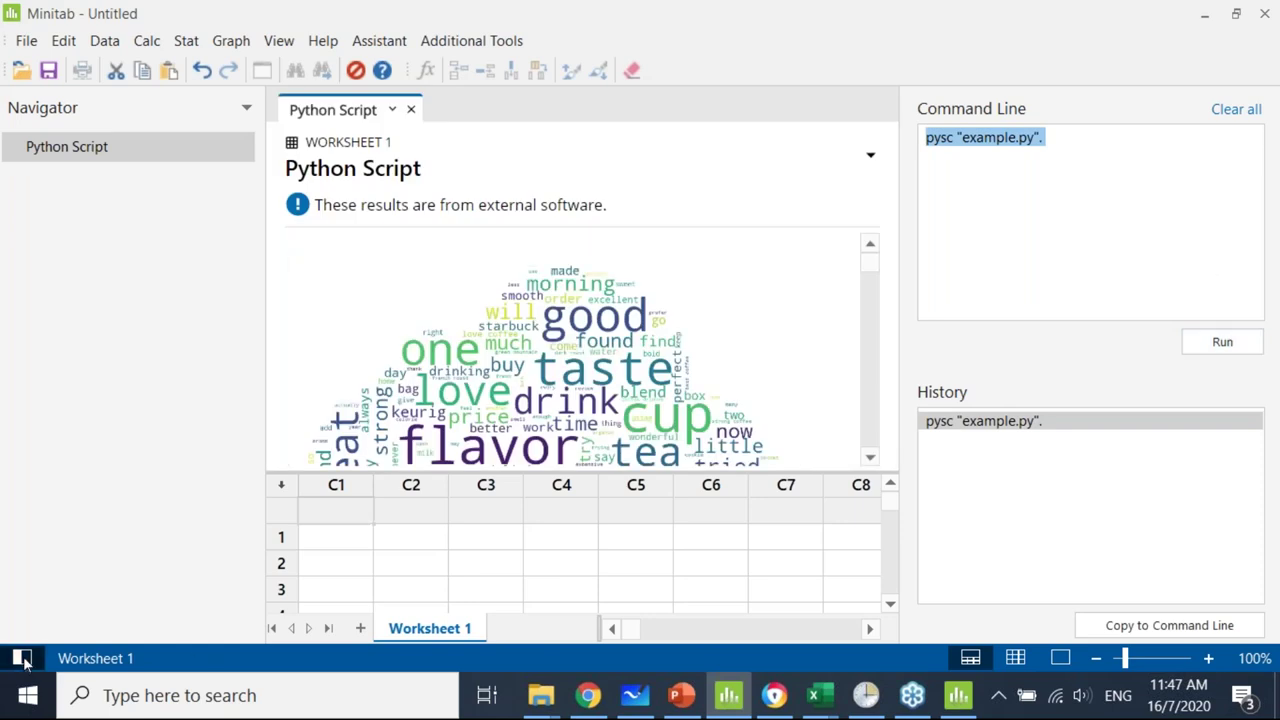
# Switch to the output-only view and look through the Python Script word cloud.
pyautogui.click(970, 657)
pyautogui.click(1060, 657)
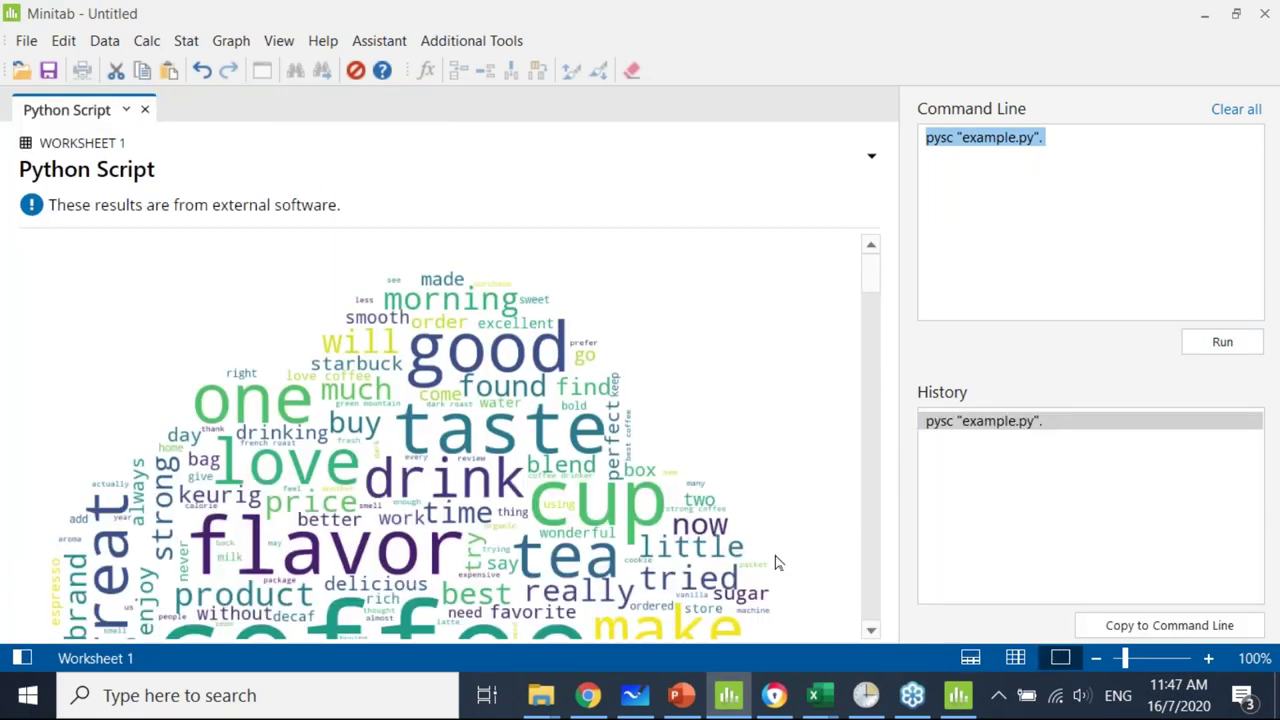
pyautogui.scroll(-2, 600, 464)
pyautogui.scroll(2, 560, 466)
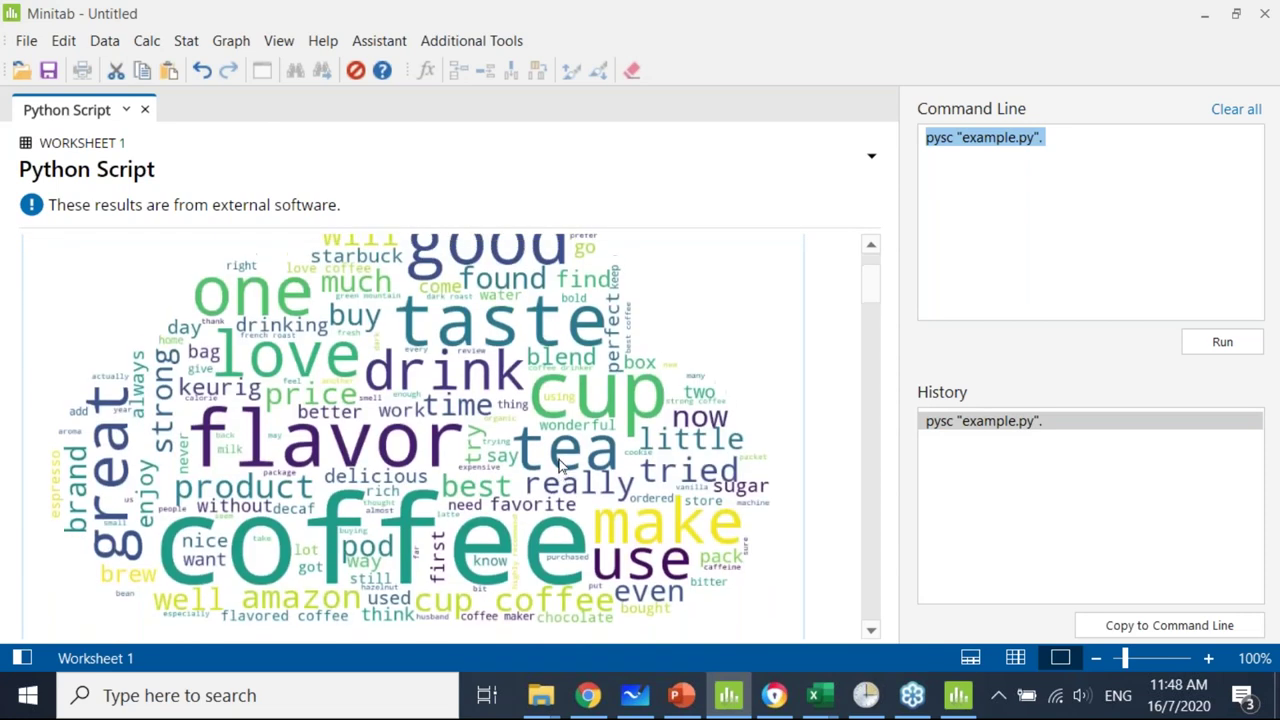
pyautogui.scroll(-2, 560, 466)
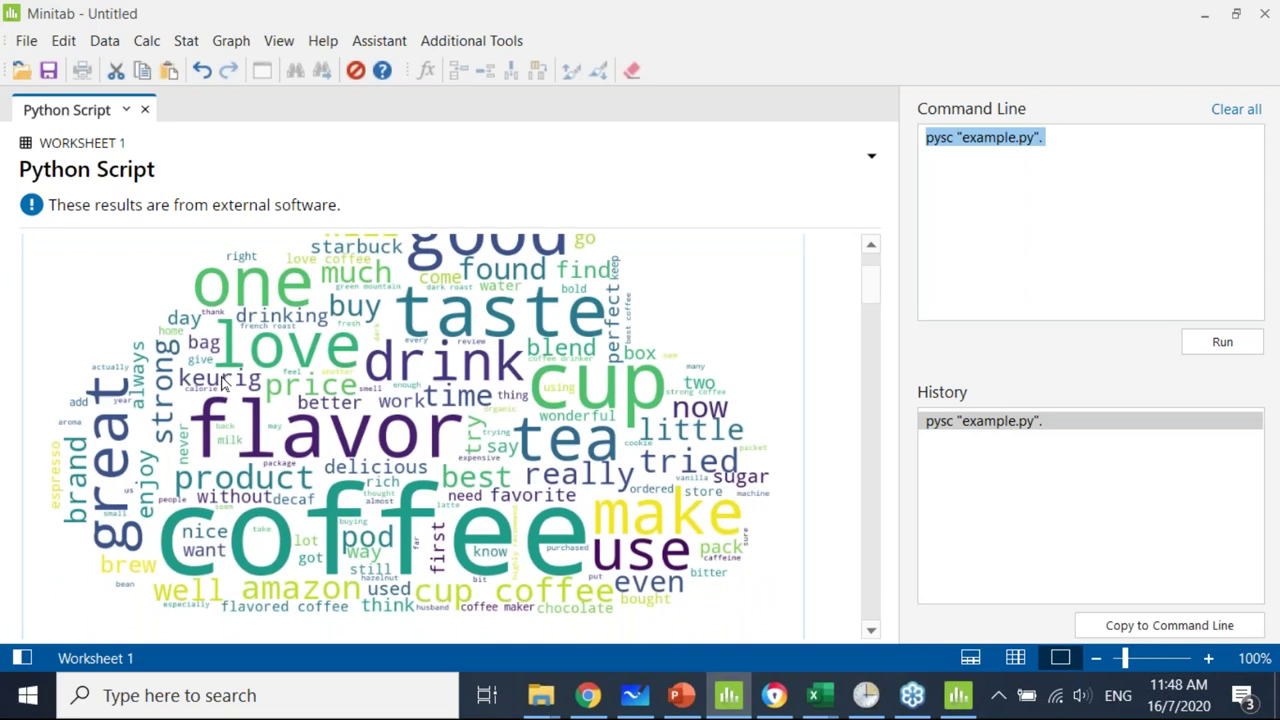
pyautogui.scroll(2, 380, 402)
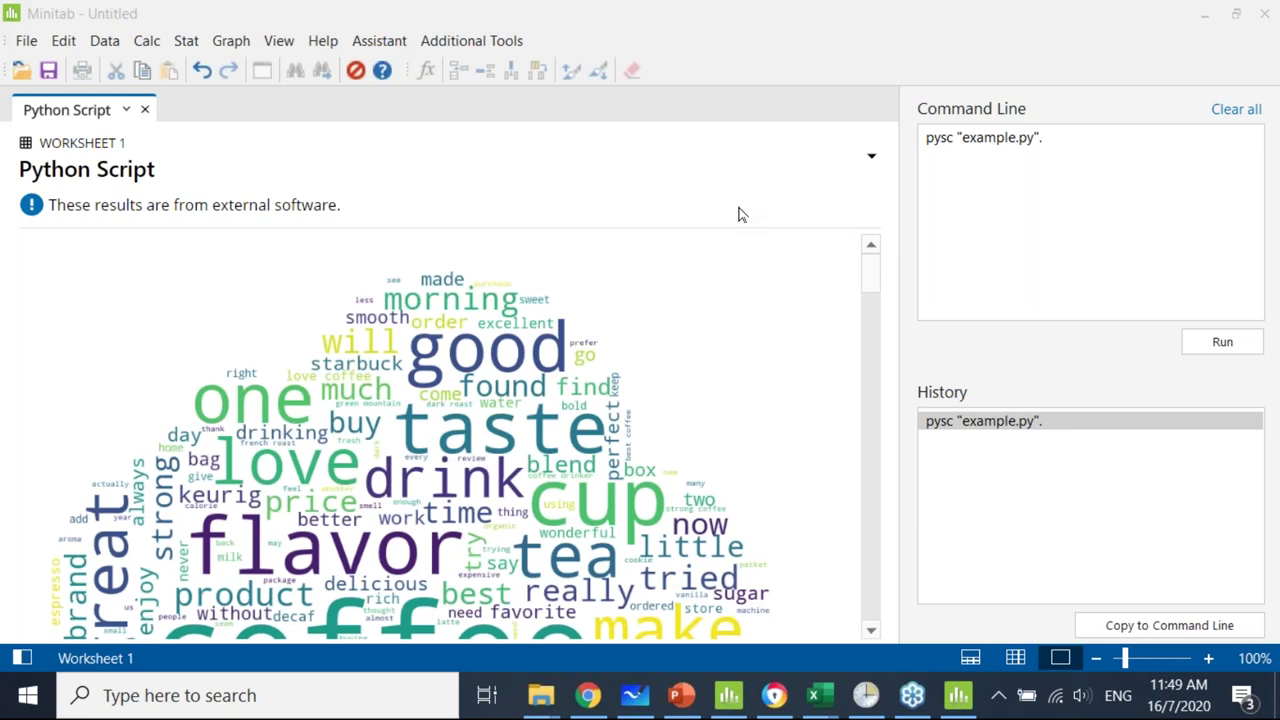
# Switch to the Web demo Minitab automation folder in File Explorer and open the SPC0716 macro file in Notepad.
pyautogui.click(748, 695)
pyautogui.moveTo(540, 695)
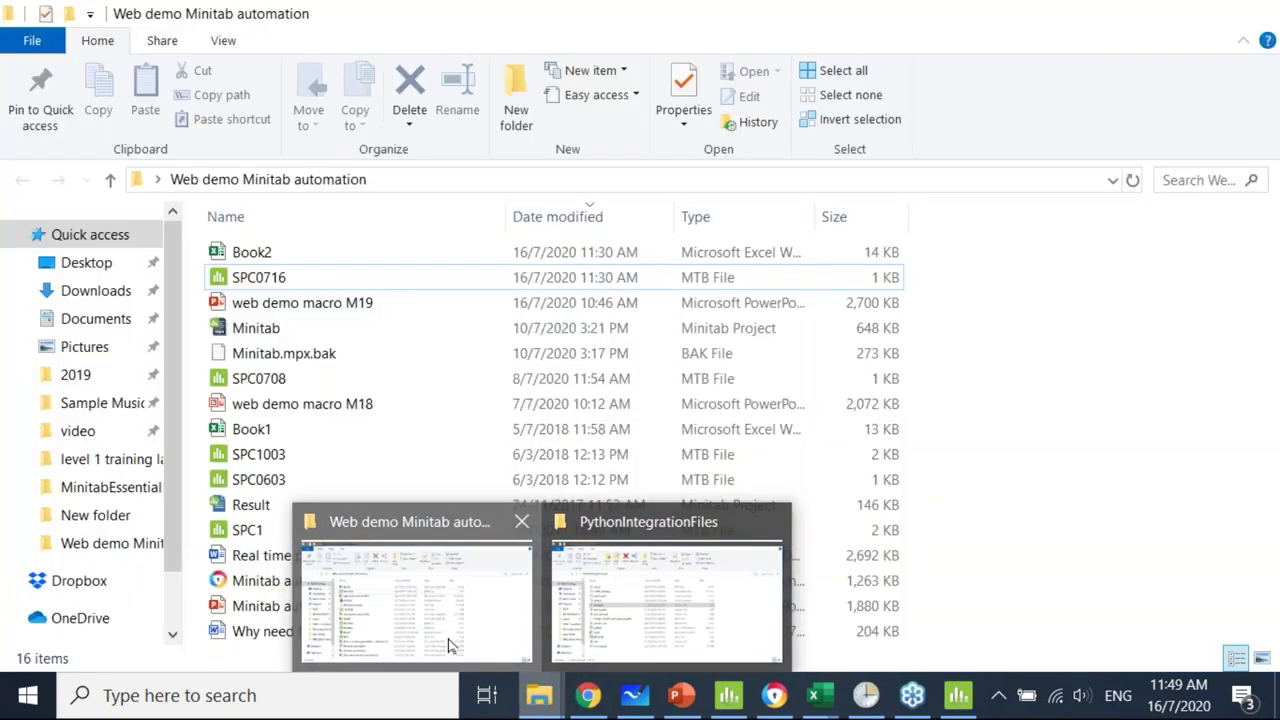
pyautogui.click(448, 645)
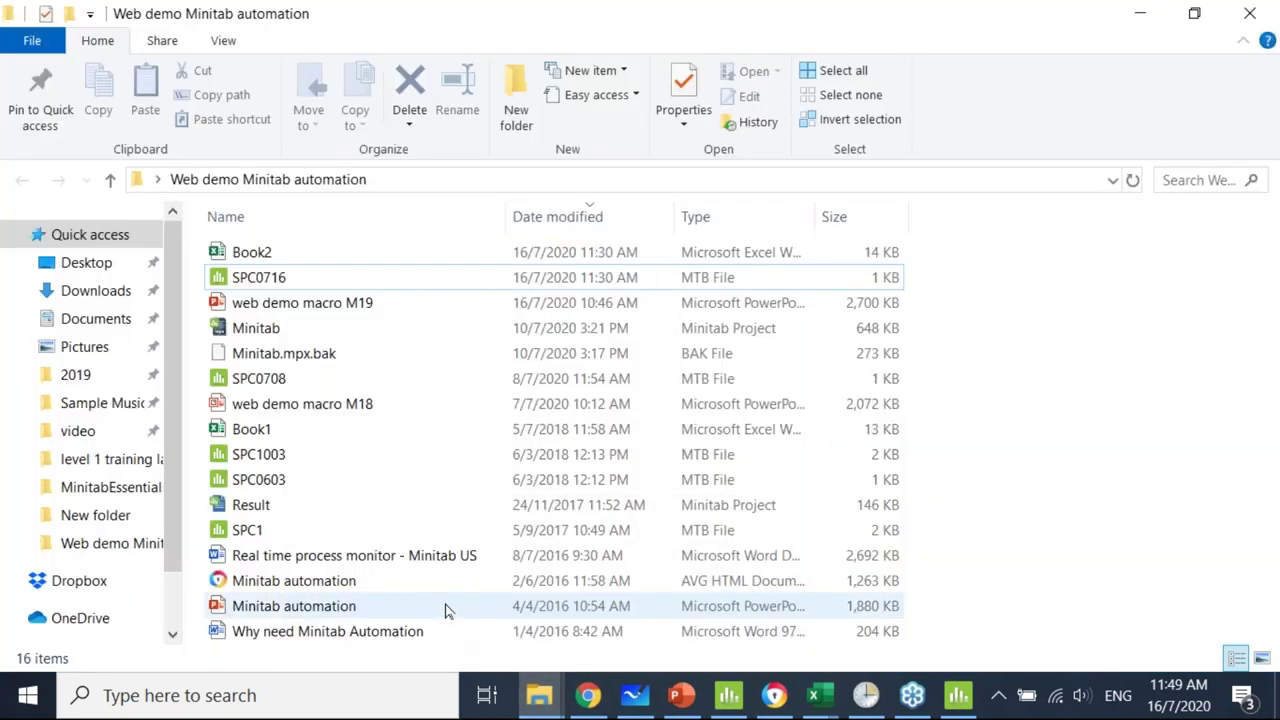
pyautogui.click(256, 282)
pyautogui.rightClick(299, 278)
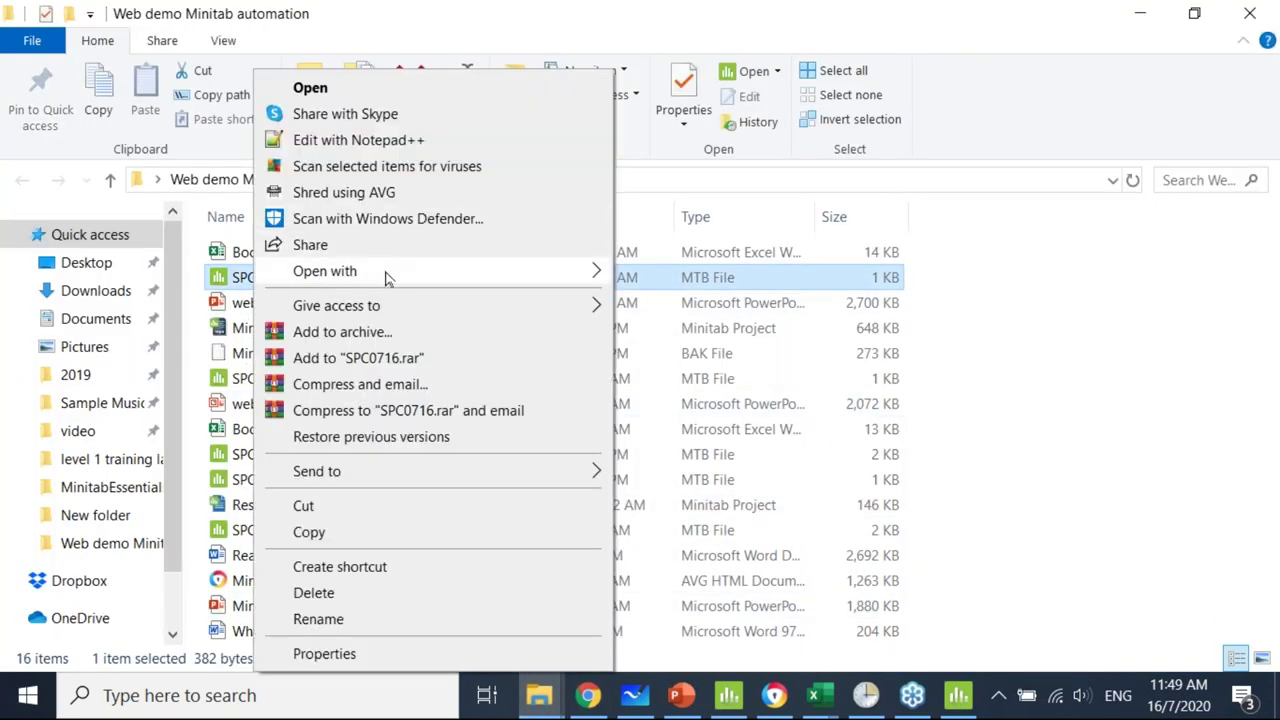
pyautogui.moveTo(387, 277)
pyautogui.click(664, 332)
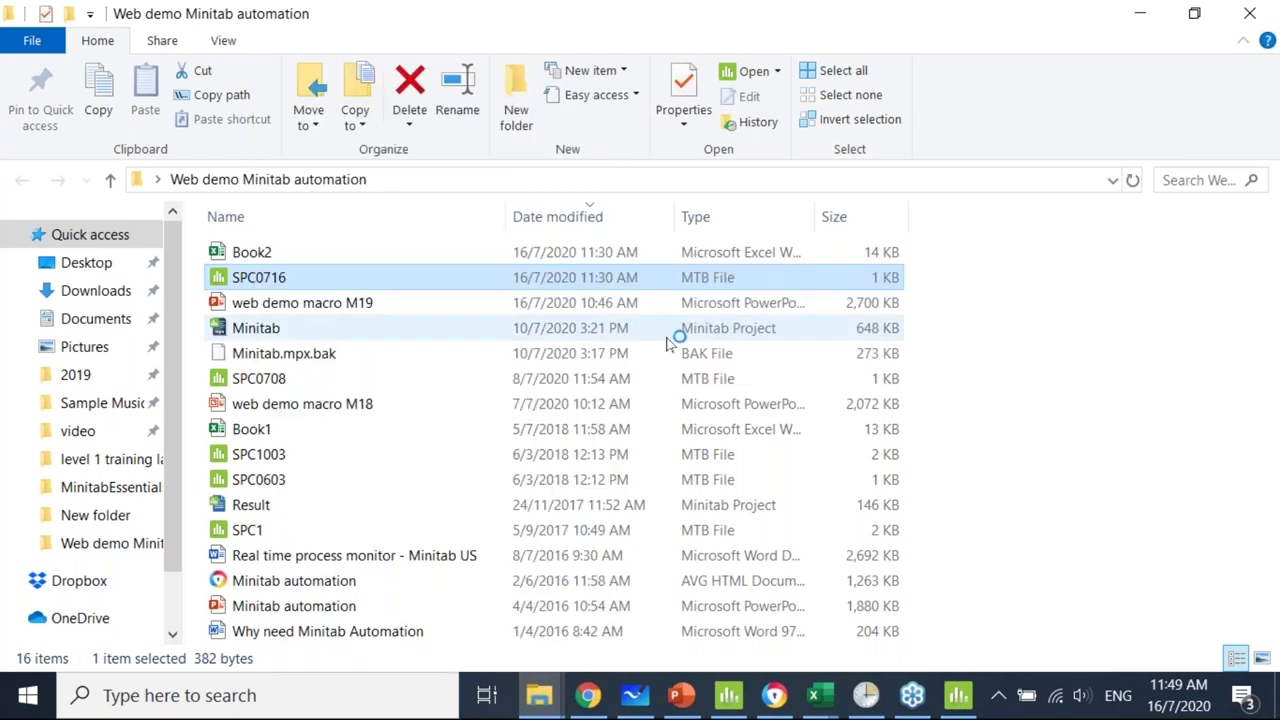
pyautogui.doubleClick(555, 53)
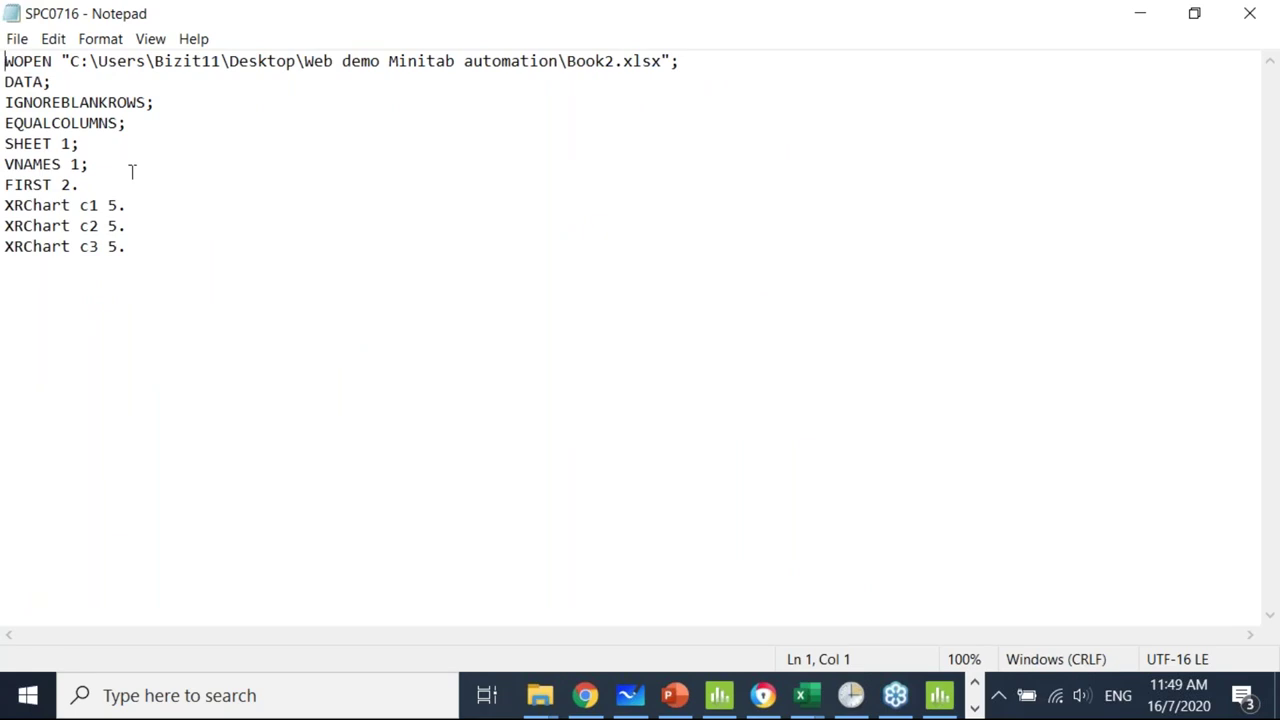
# Examine the SPC0716 macro code, highlighting the Book2 file path in the WOPEN command, and minimize the file.
pyautogui.click(155, 270)
pyautogui.hotkey('ctrl', 'a')
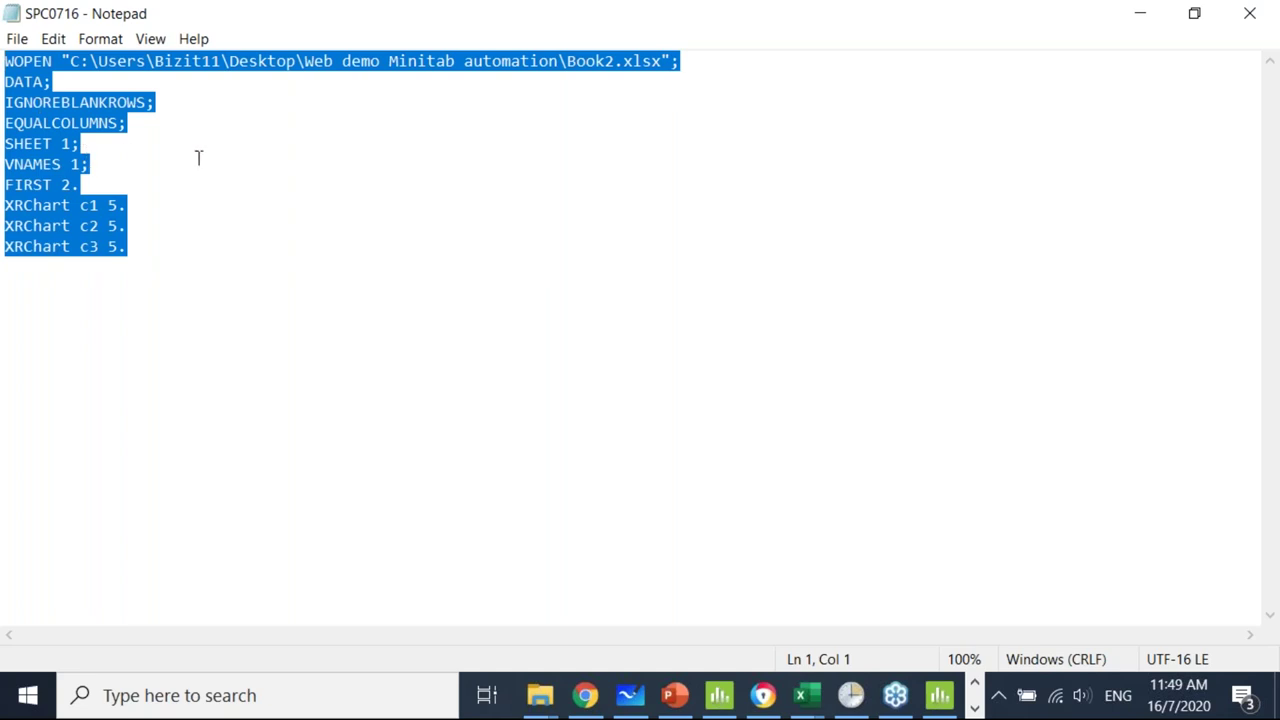
pyautogui.click(276, 158)
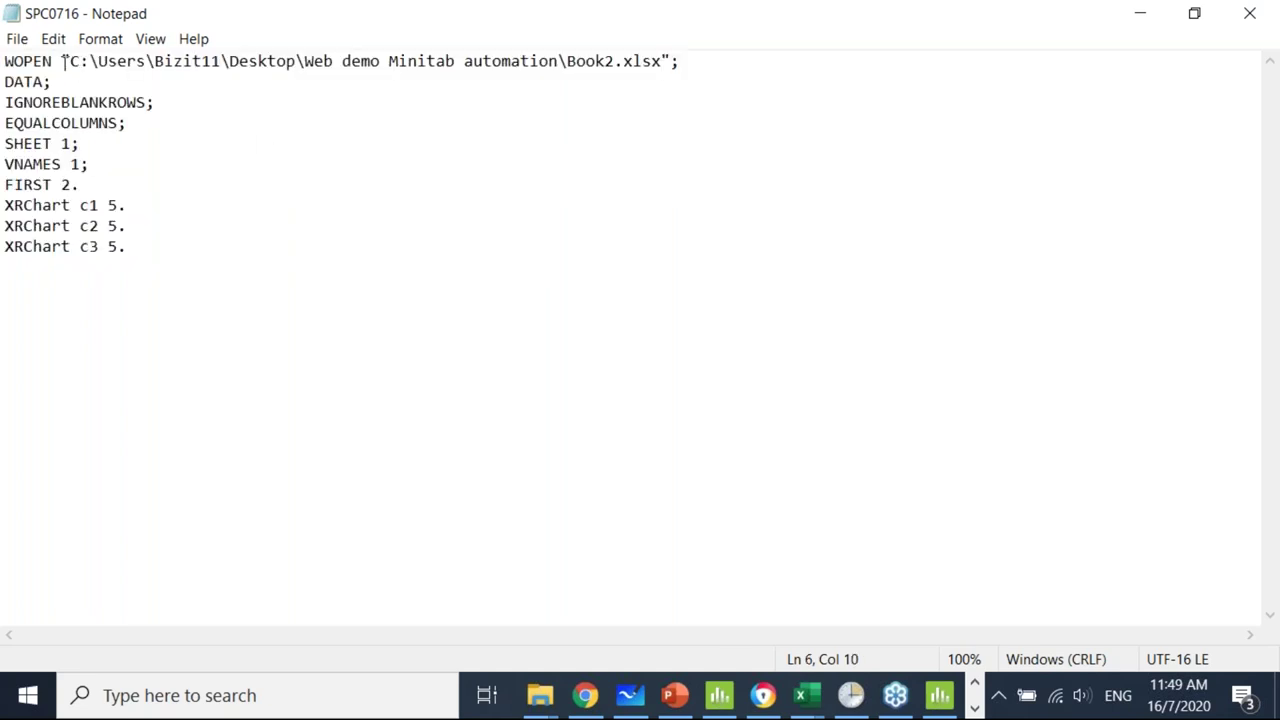
pyautogui.moveTo(68, 61); pyautogui.dragTo(615, 60)
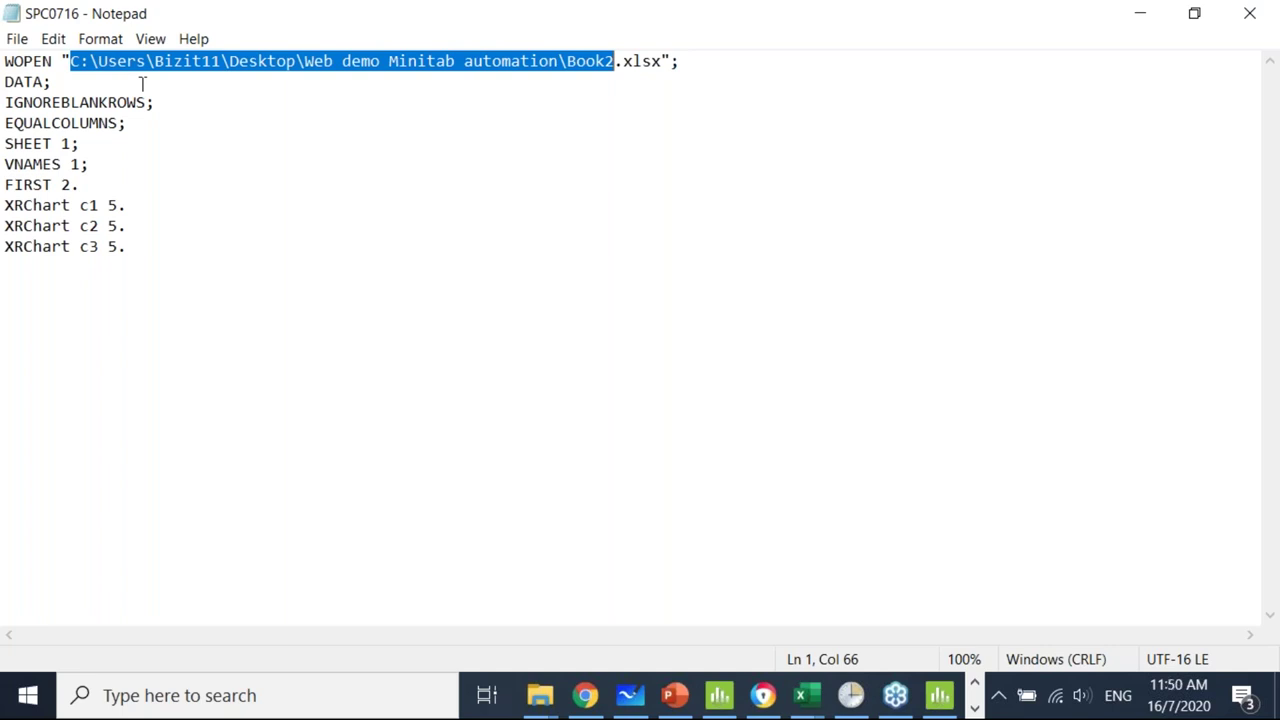
pyautogui.click(1139, 14)
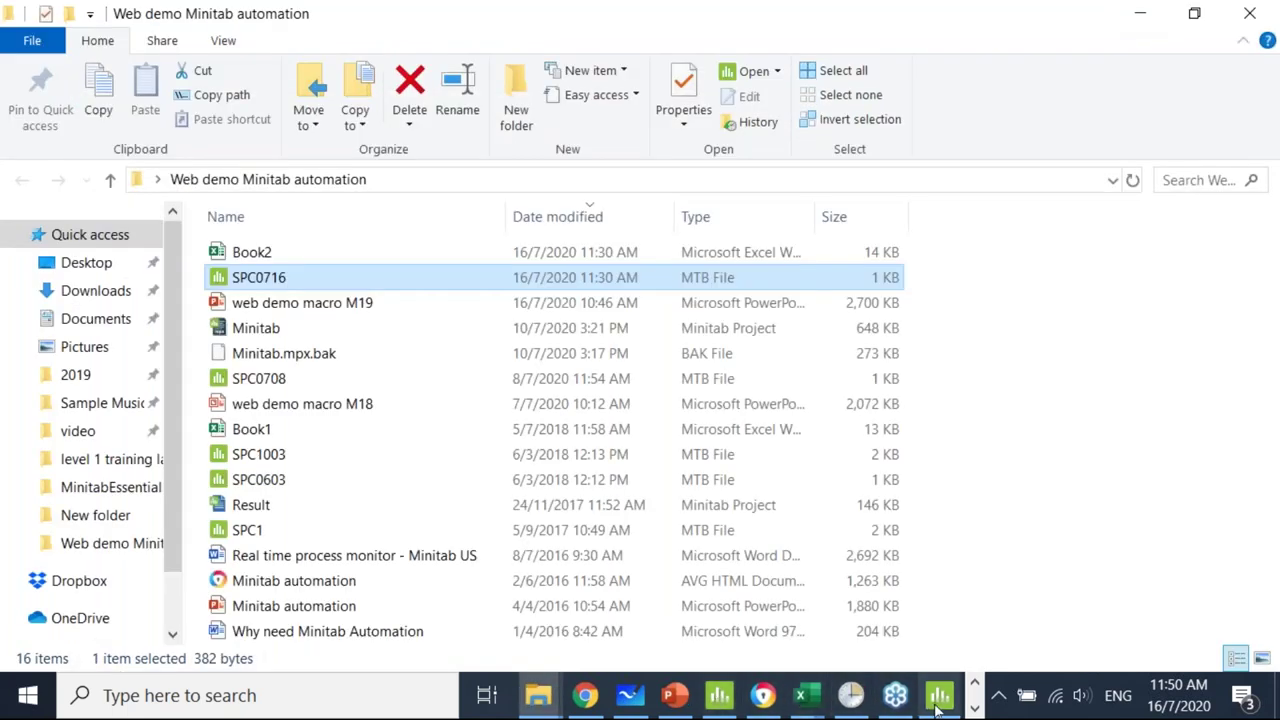
# Switch to Minitab and review the file types it can open, leaving without opening a file.
pyautogui.click(719, 695)
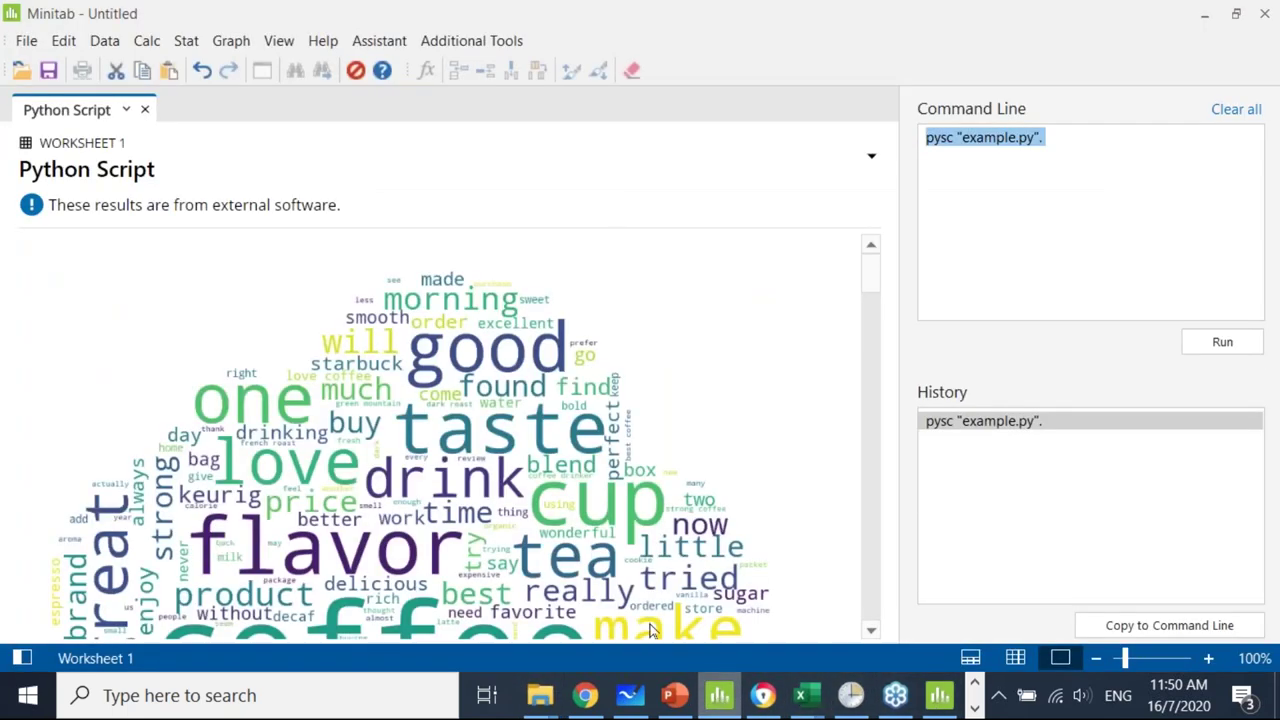
pyautogui.click(24, 45)
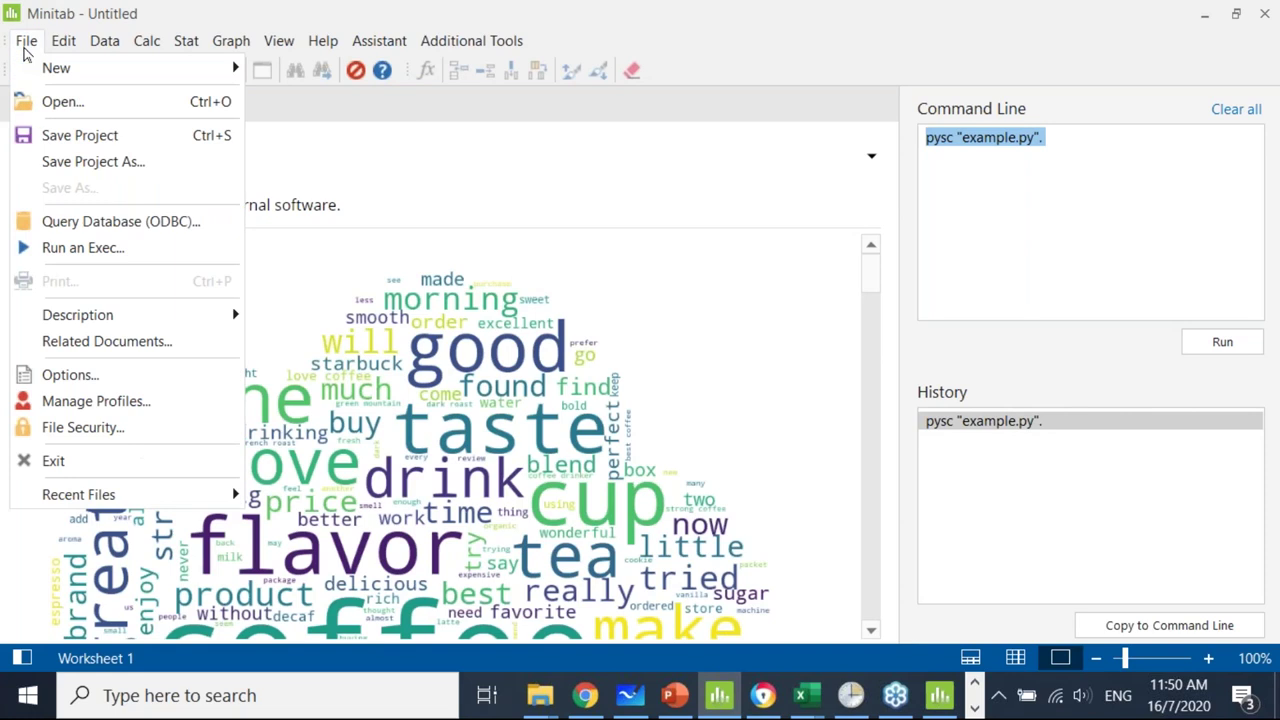
pyautogui.click(30, 104)
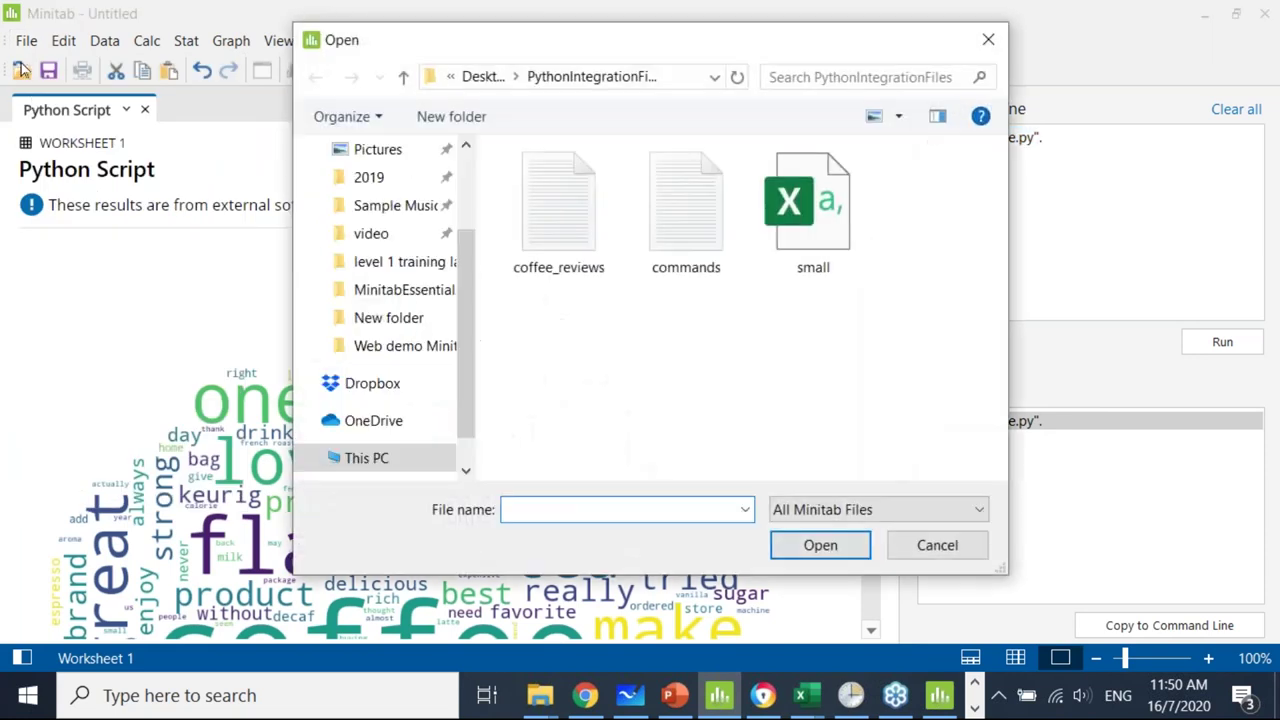
pyautogui.click(809, 512)
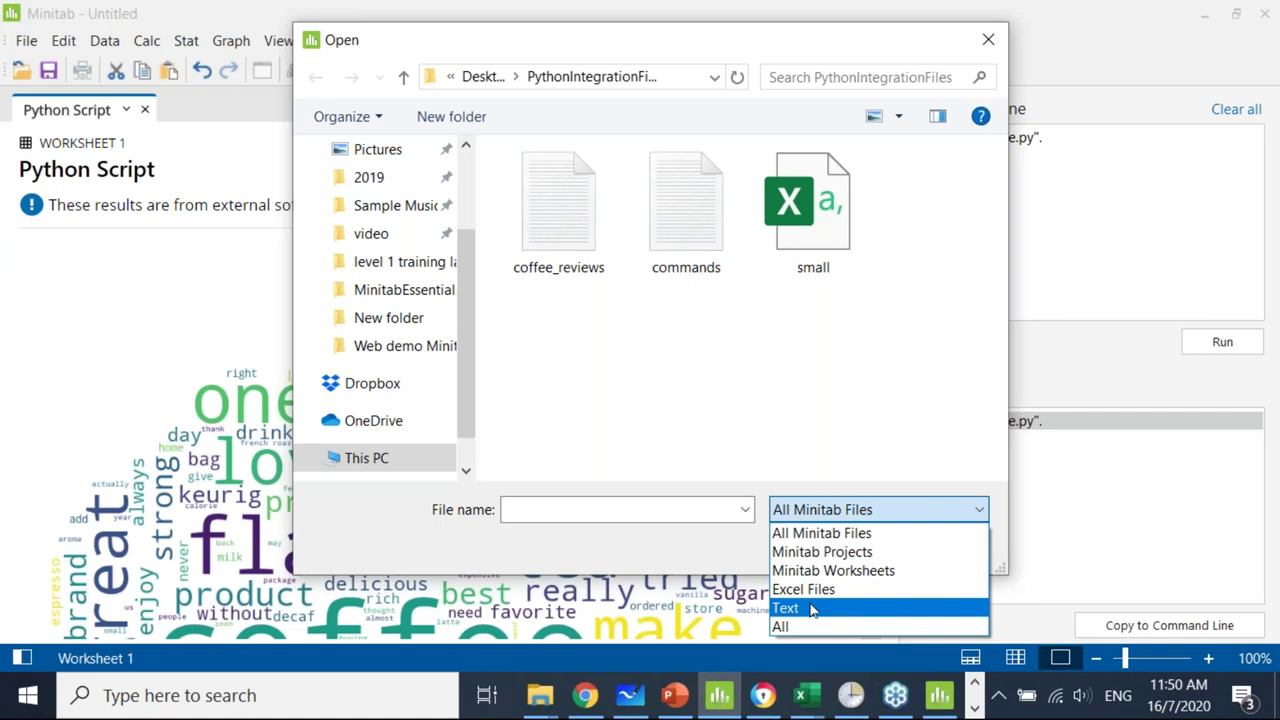
pyautogui.click(681, 542)
pyautogui.click(955, 558)
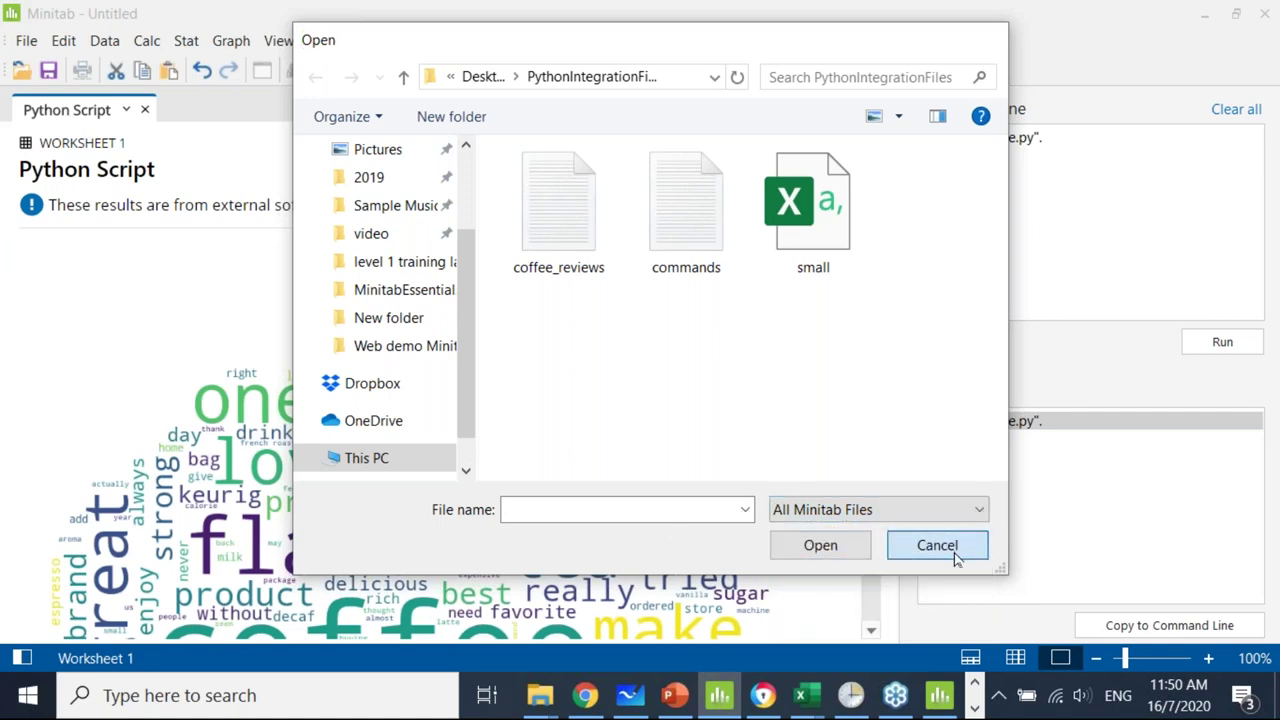
# Review the machine data sources for an ODBC database query and the drivers offered for a new user data source, then cancel.
pyautogui.click(27, 45)
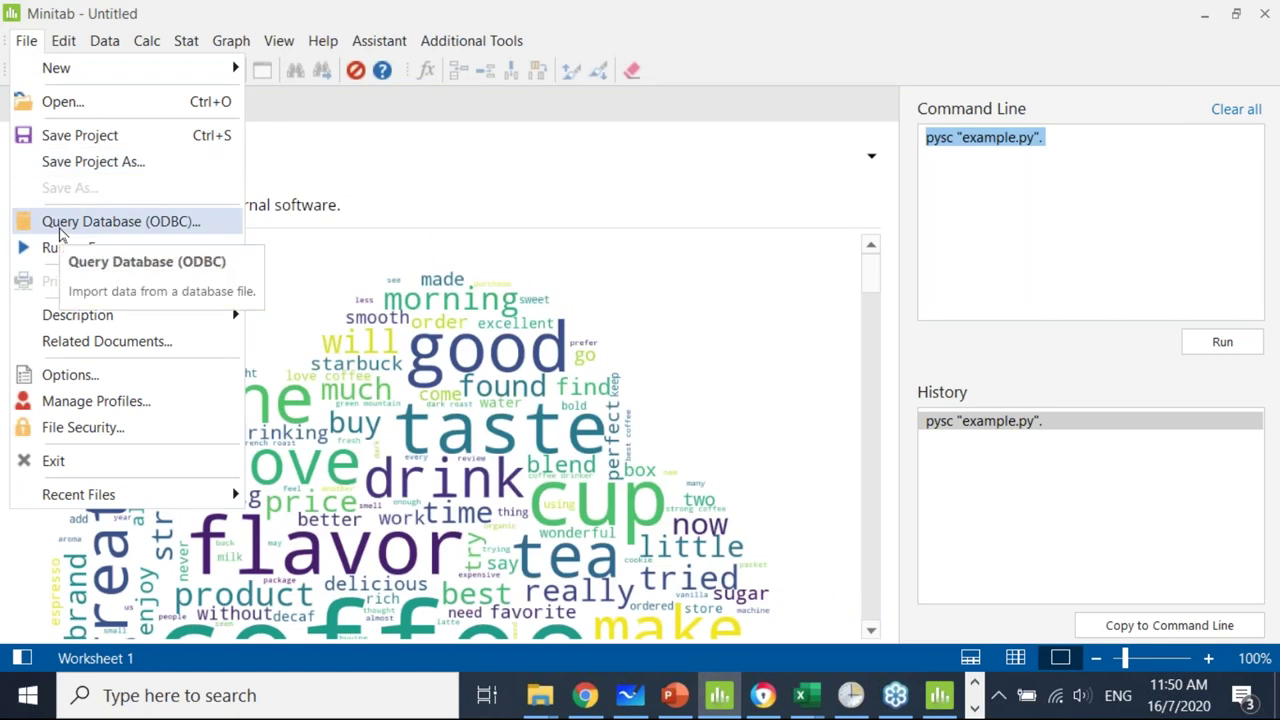
pyautogui.click(60, 224)
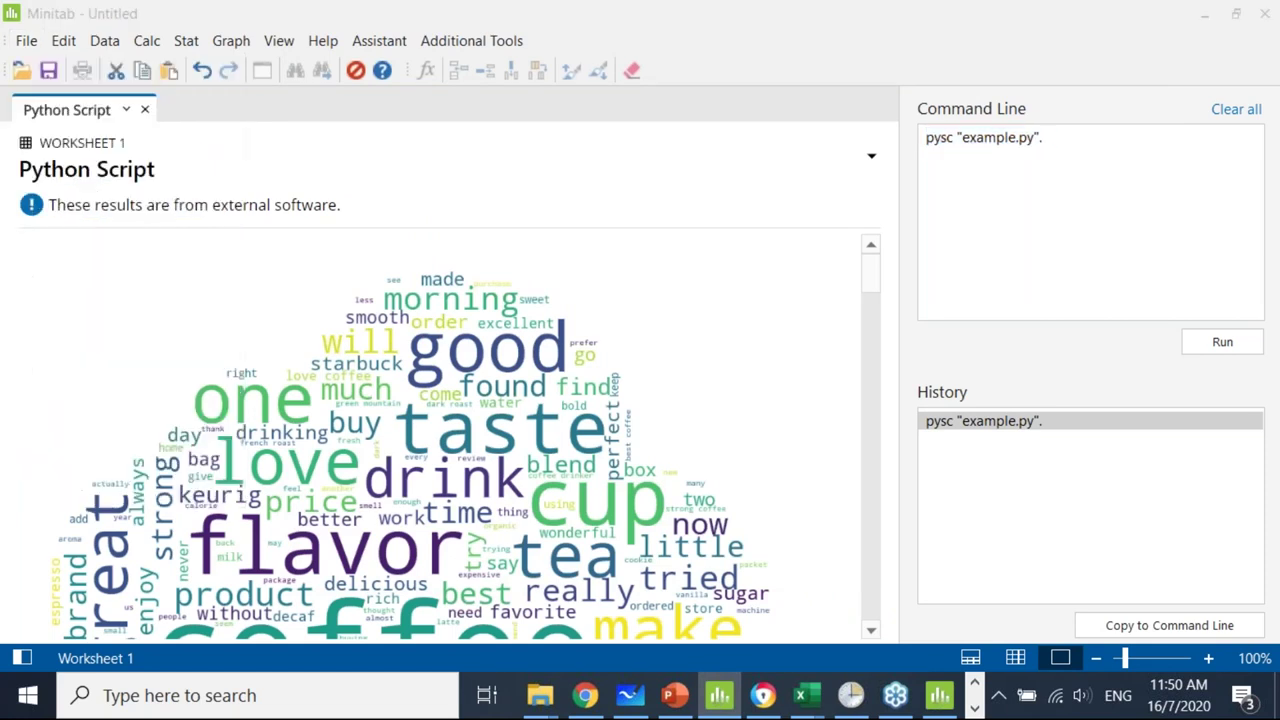
pyautogui.click(210, 76)
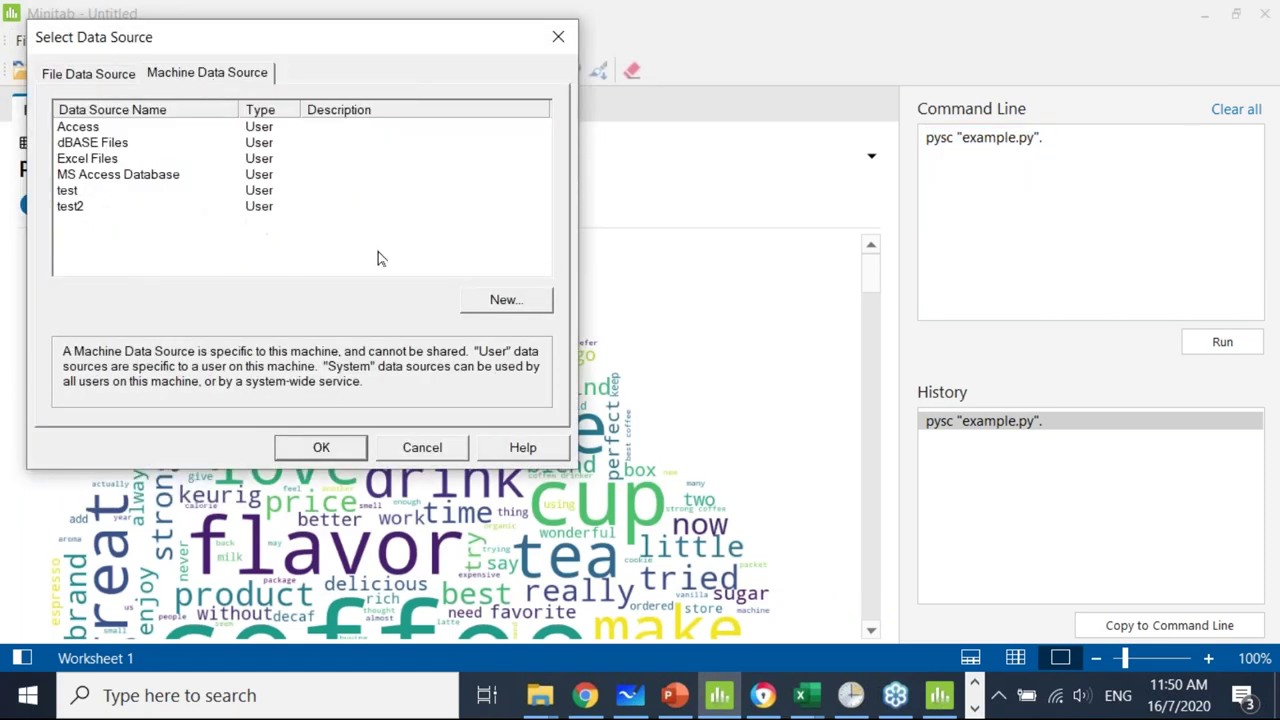
pyautogui.click(518, 308)
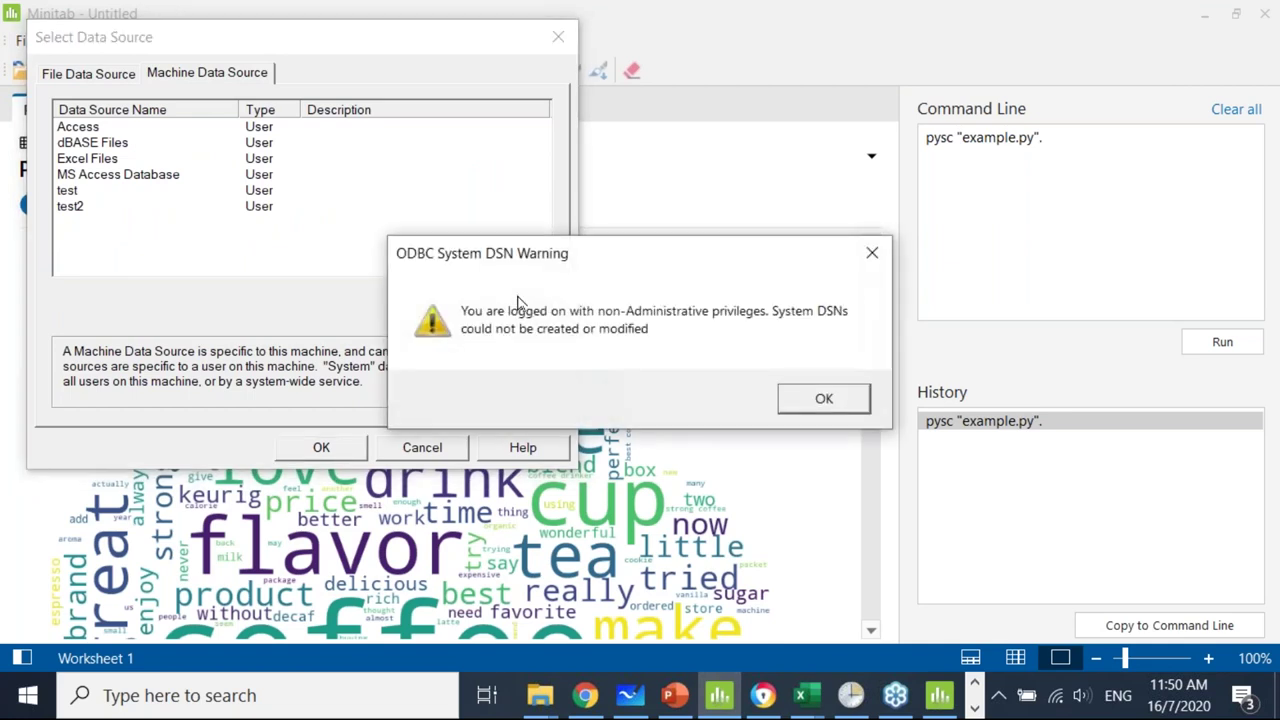
pyautogui.click(815, 404)
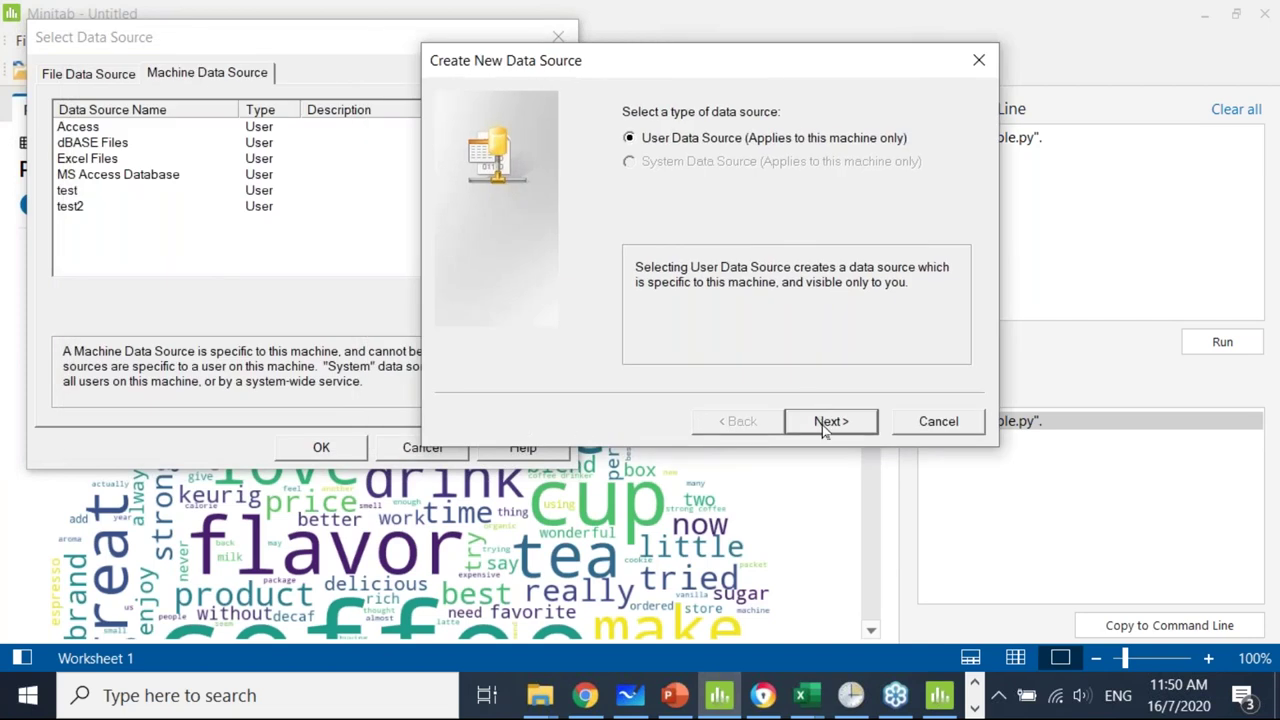
pyautogui.click(823, 424)
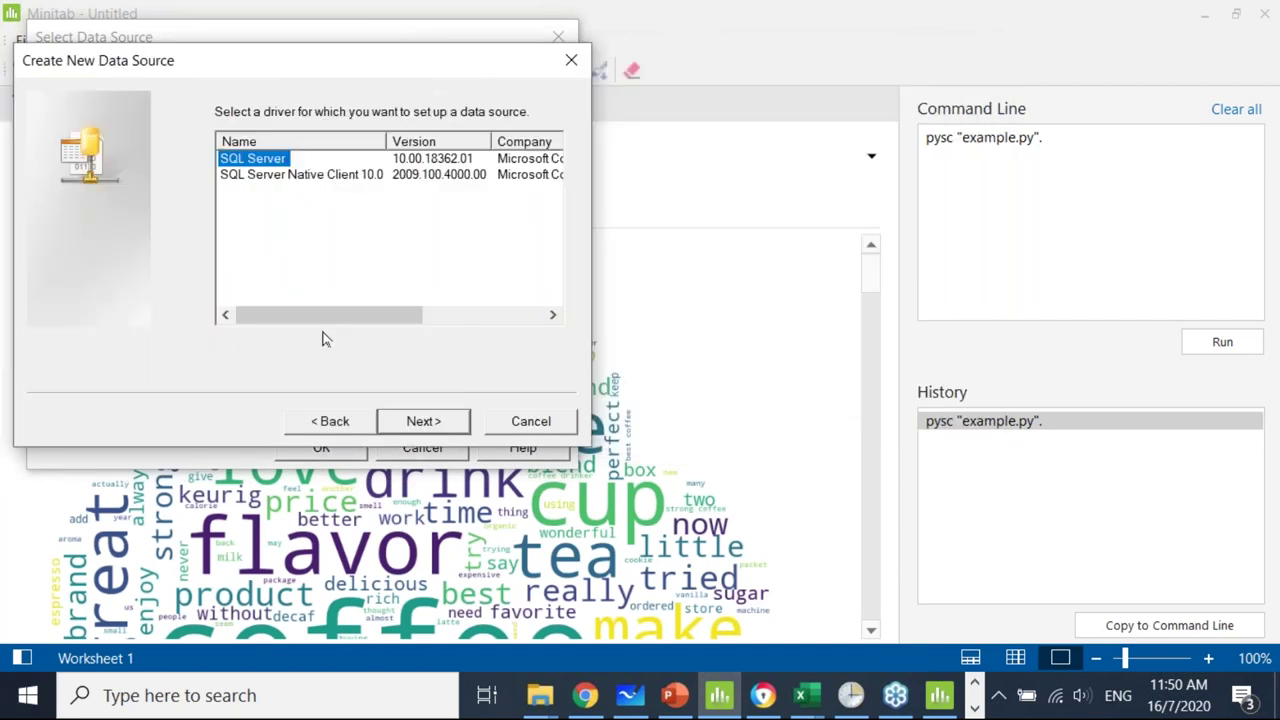
pyautogui.click(523, 422)
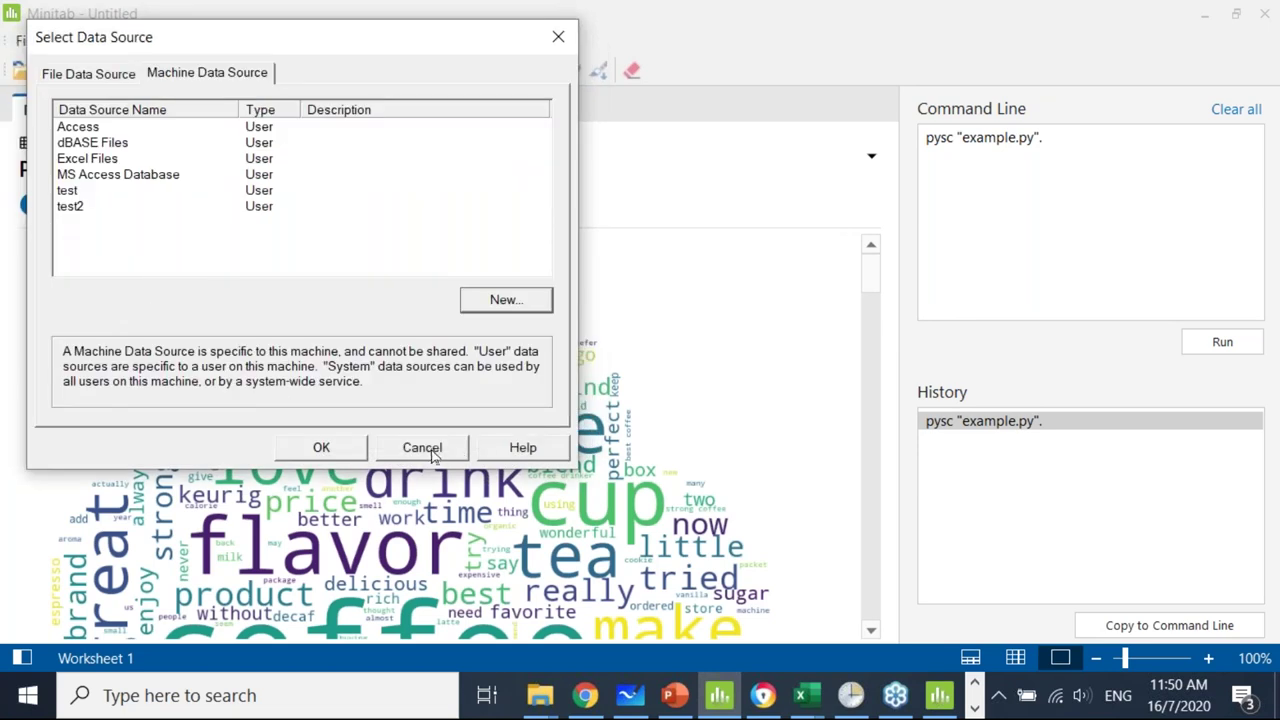
pyautogui.click(423, 448)
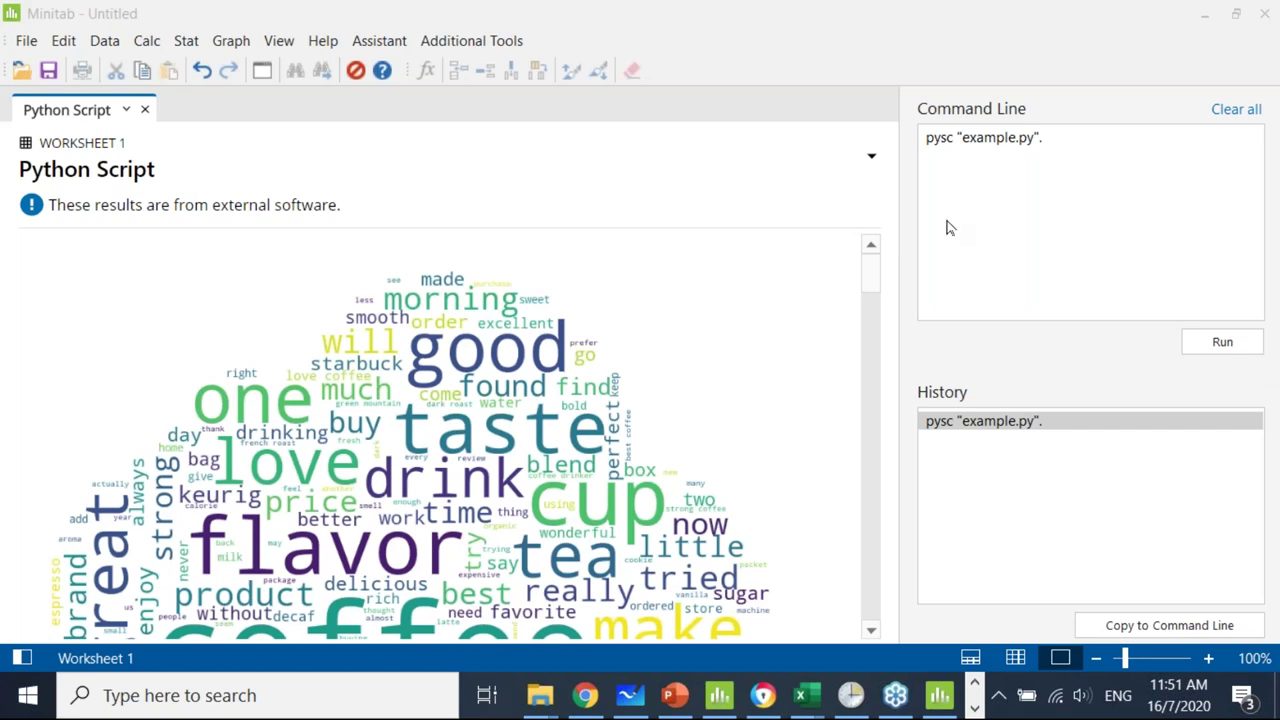
pyautogui.click(962, 48)
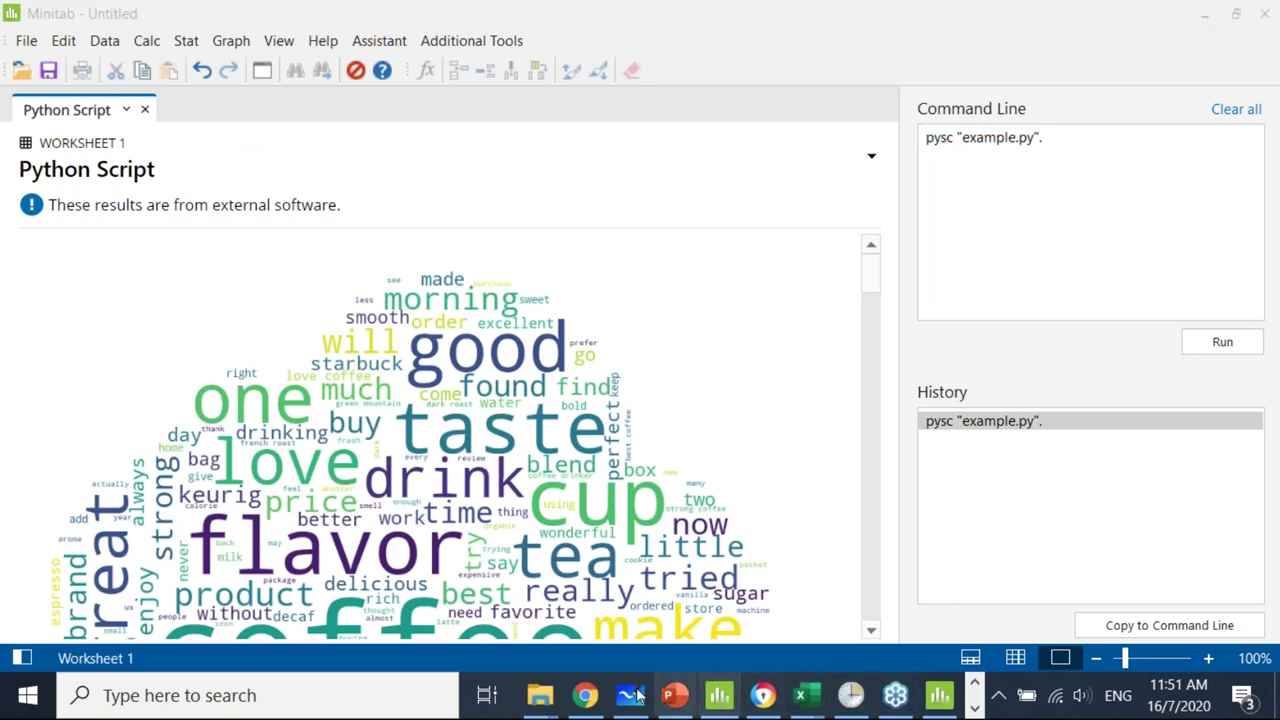
pyautogui.click(722, 700)
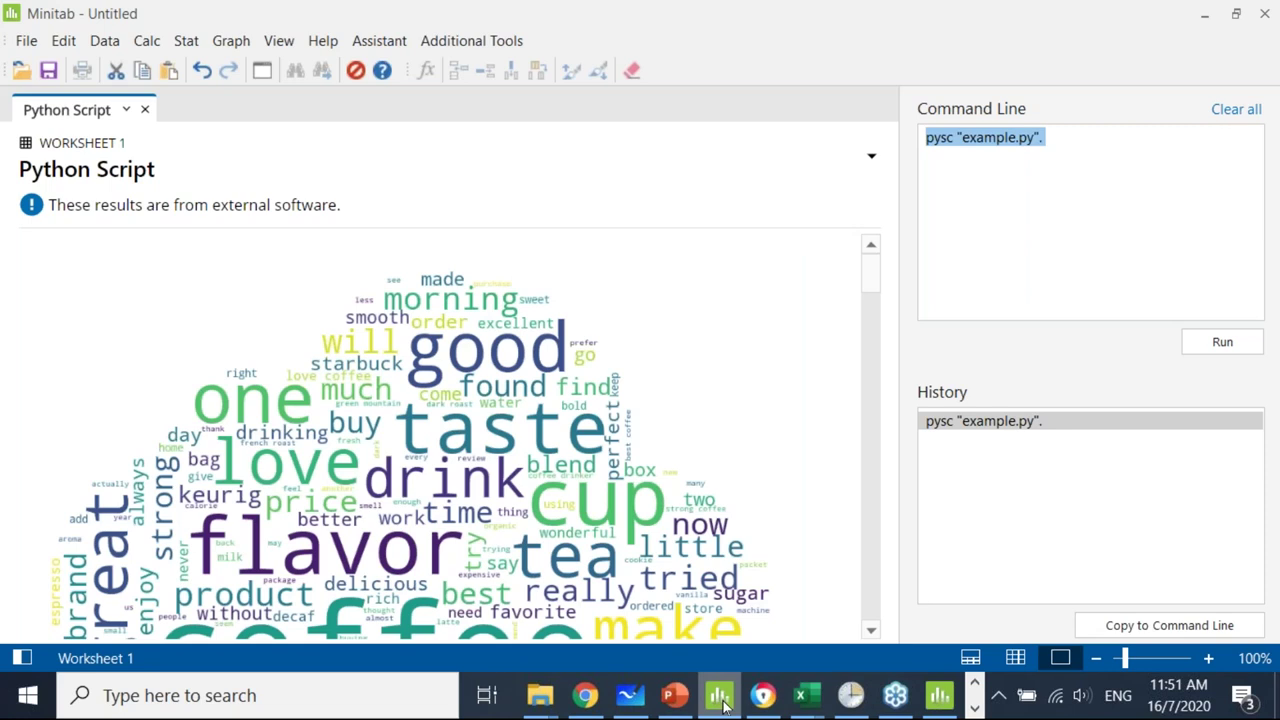
pyautogui.click(722, 700)
pyautogui.click(722, 700)
pyautogui.click(722, 700)
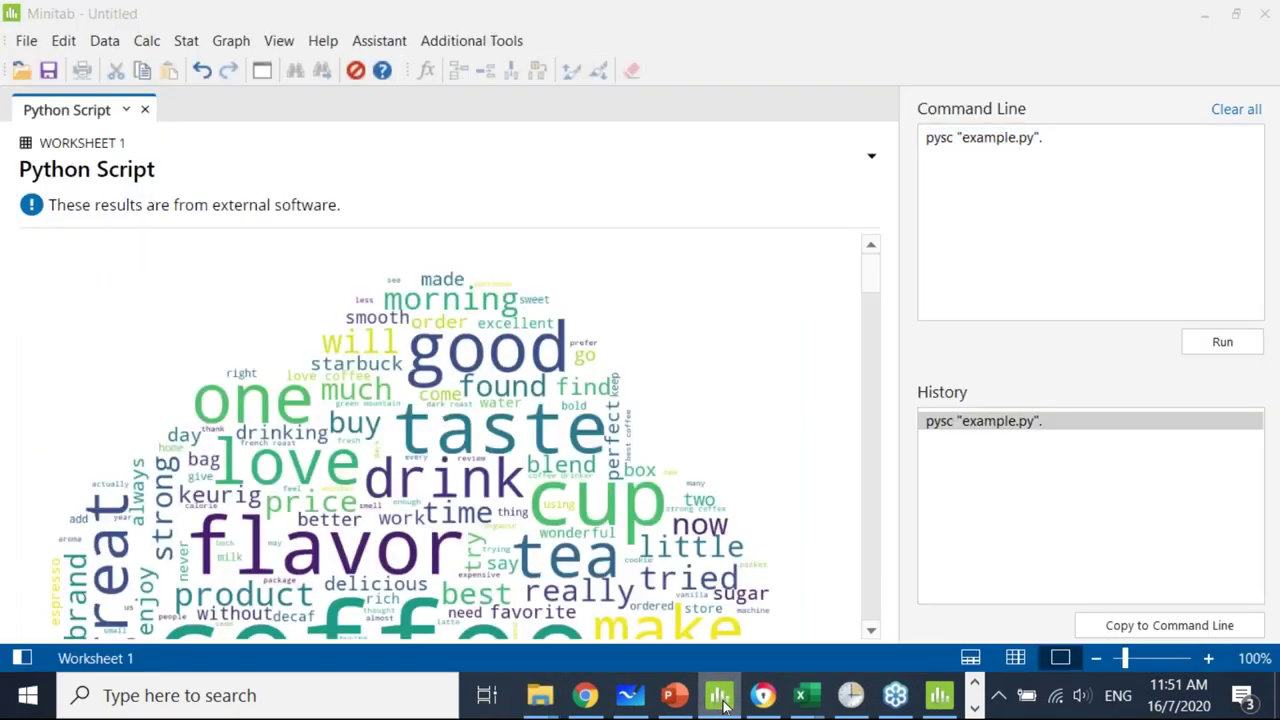
pyautogui.rightClick(246, 281)
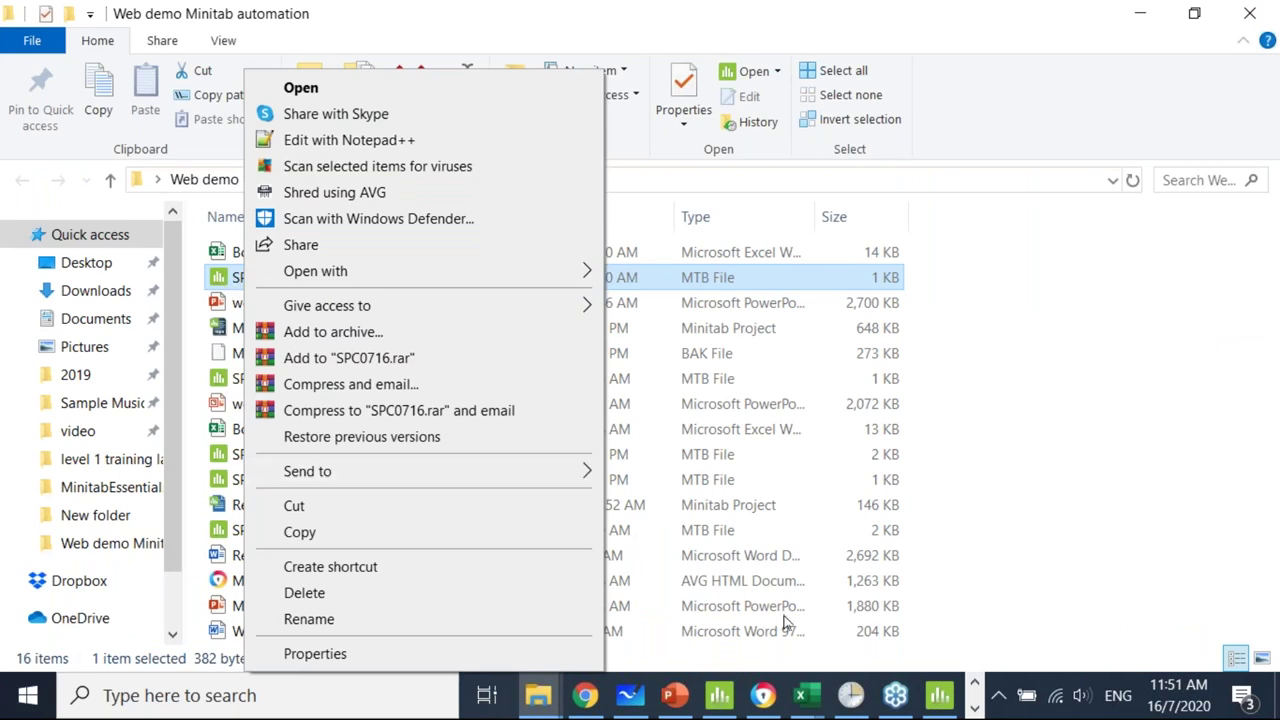
pyautogui.click(720, 695)
pyautogui.click(26, 41)
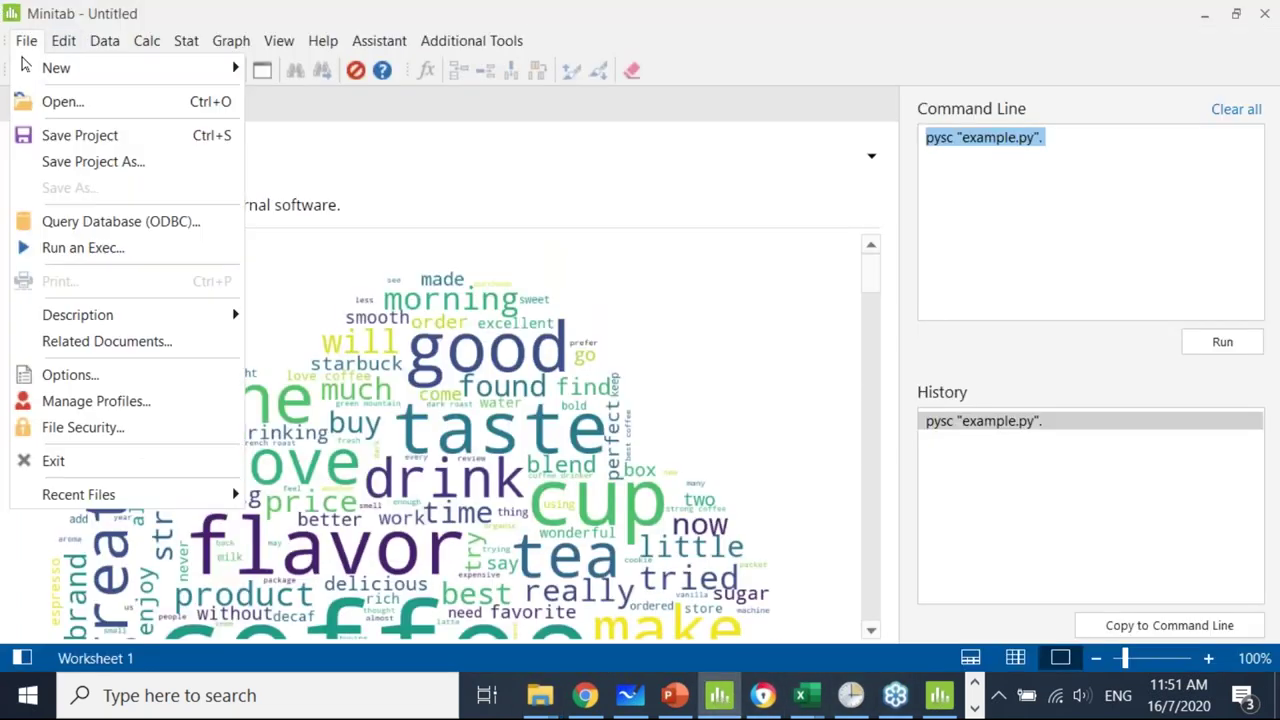
pyautogui.click(42, 101)
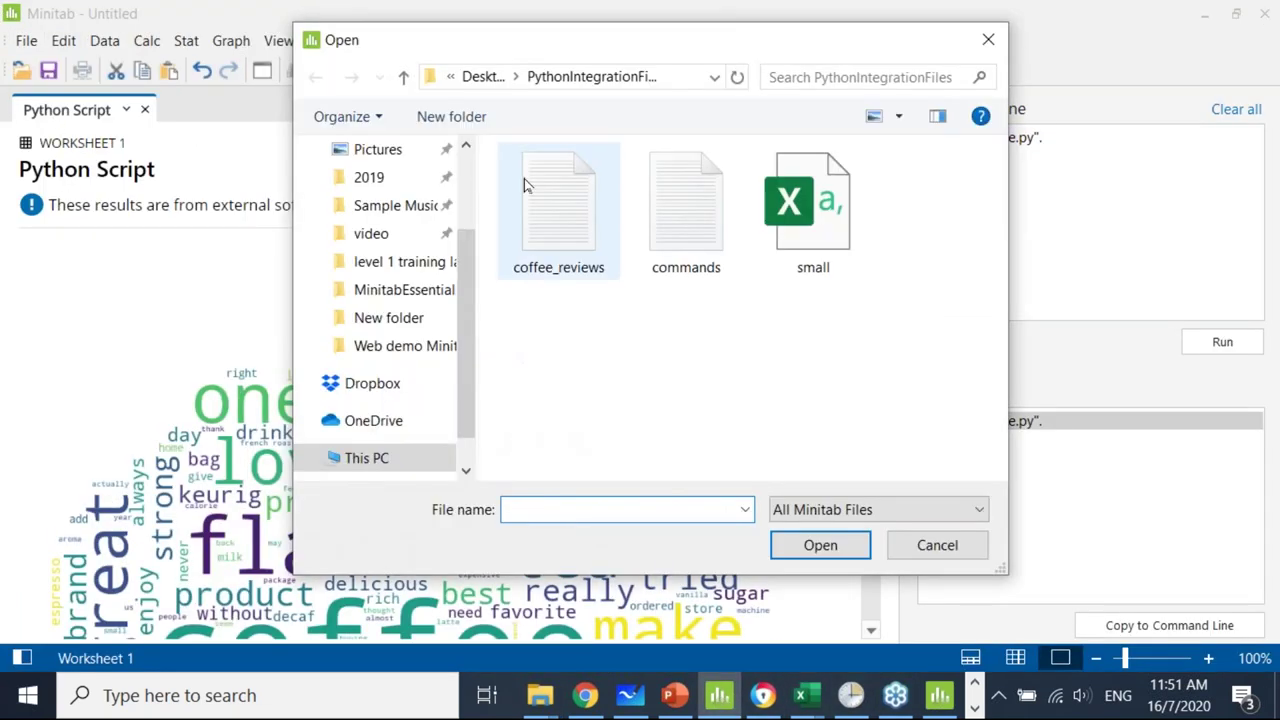
pyautogui.scroll(3, 388, 240)
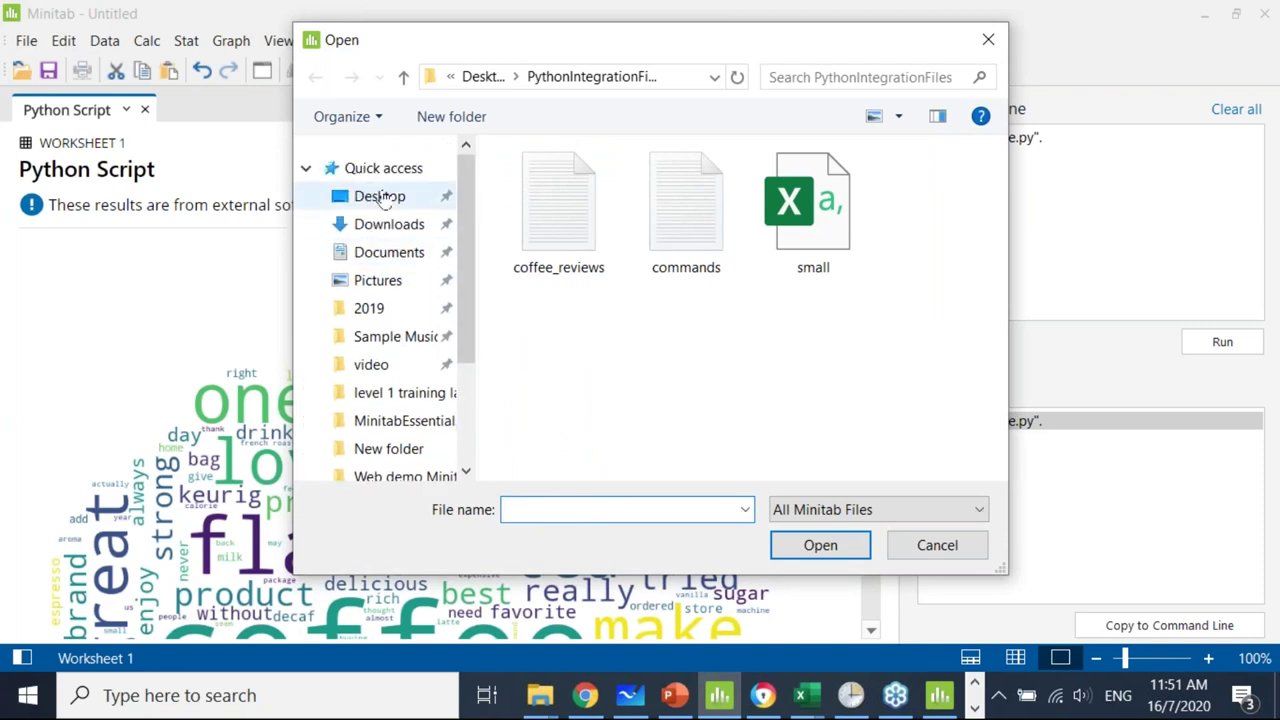
pyautogui.click(382, 197)
pyautogui.doubleClick(584, 266)
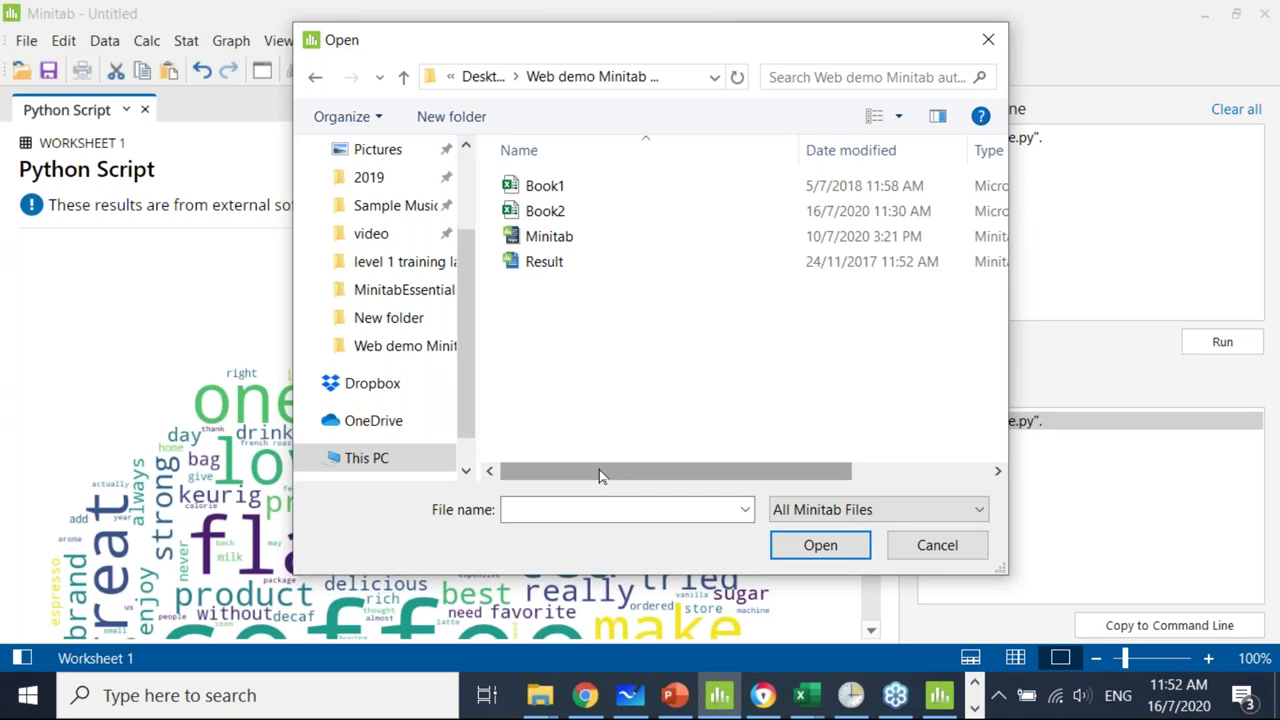
pyautogui.press('Escape')
# Run the SPC0716 exec once from the Web demo Minitab automation folder on the Desktop and display only the worksheet.
pyautogui.click(26, 40)
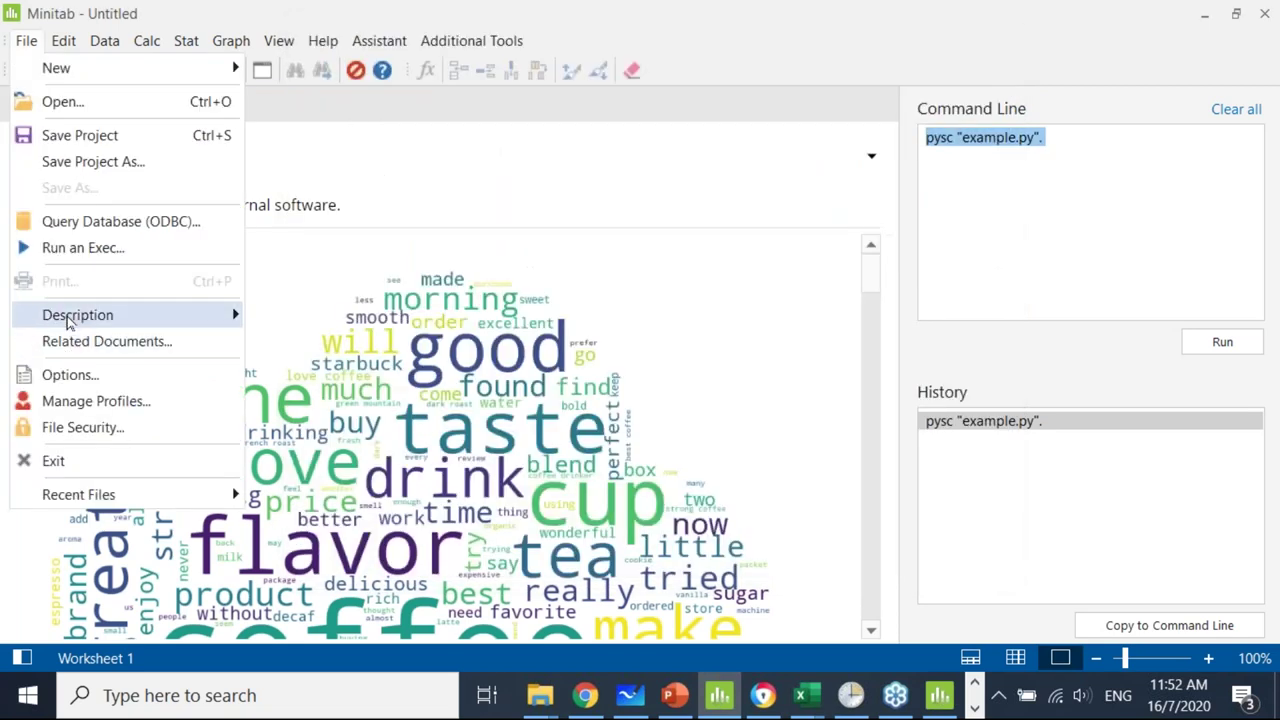
pyautogui.click(80, 248)
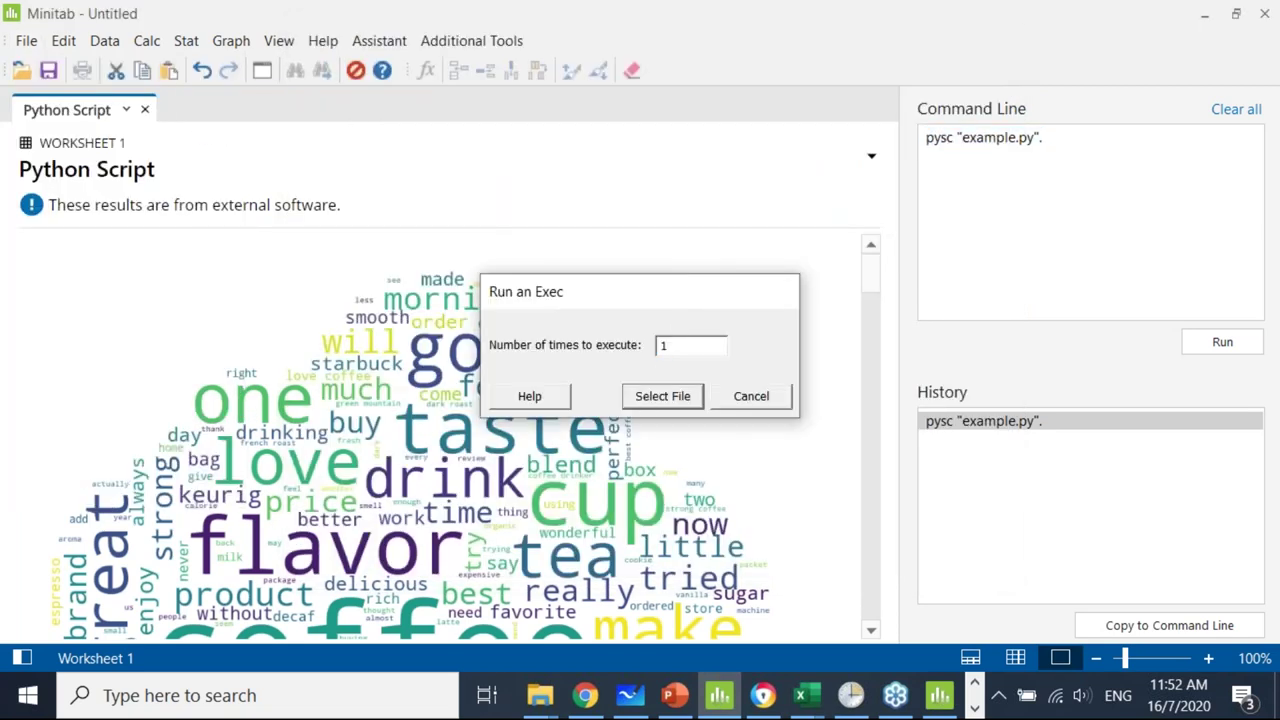
pyautogui.click(662, 396)
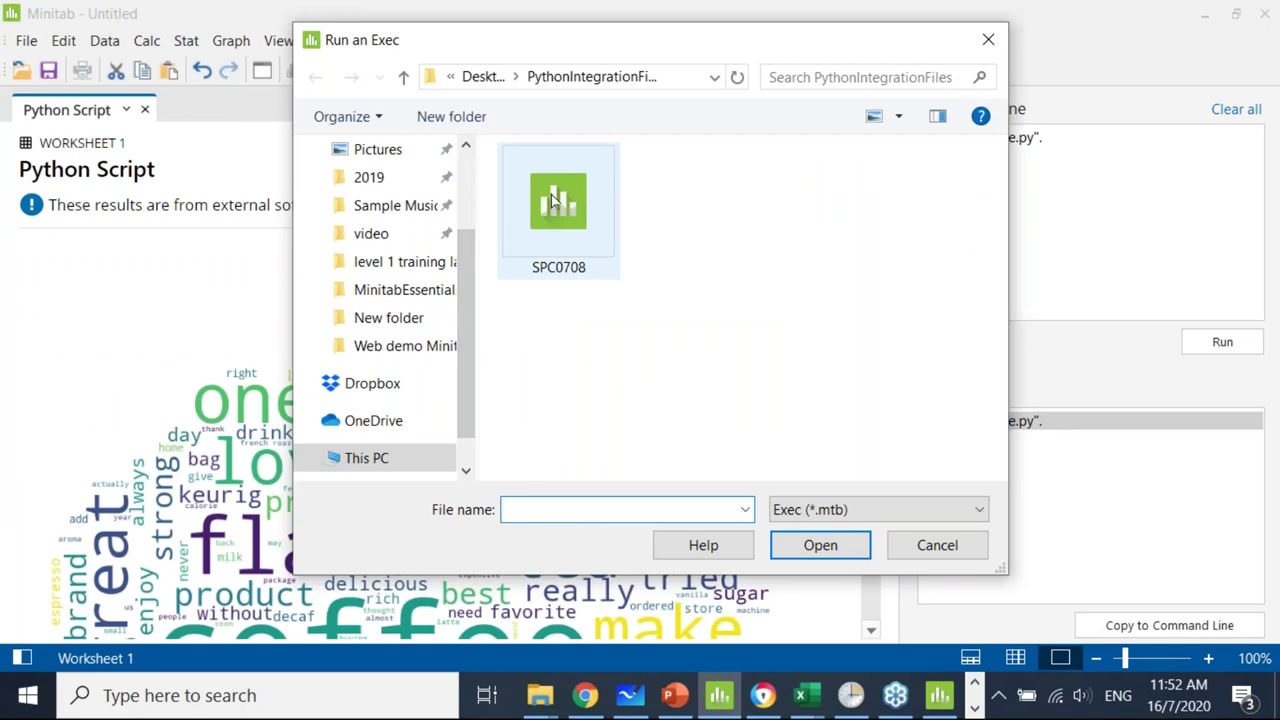
pyautogui.click(470, 77)
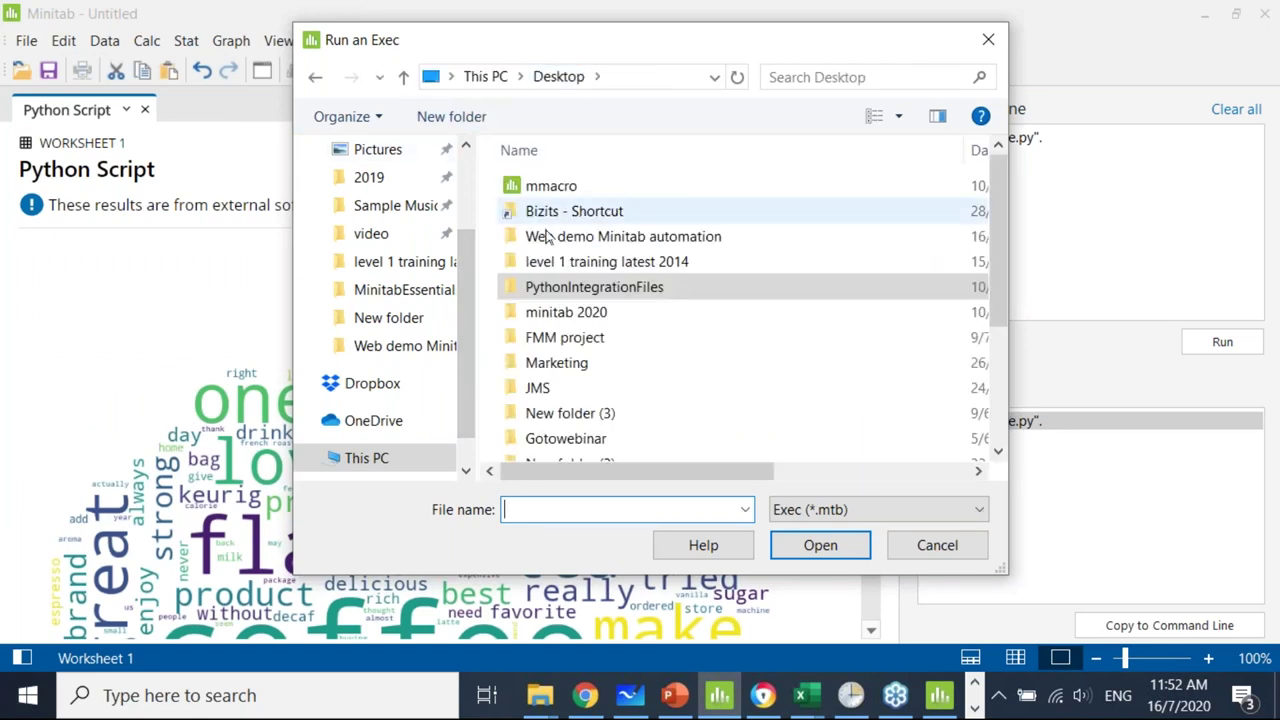
pyautogui.doubleClick(545, 236)
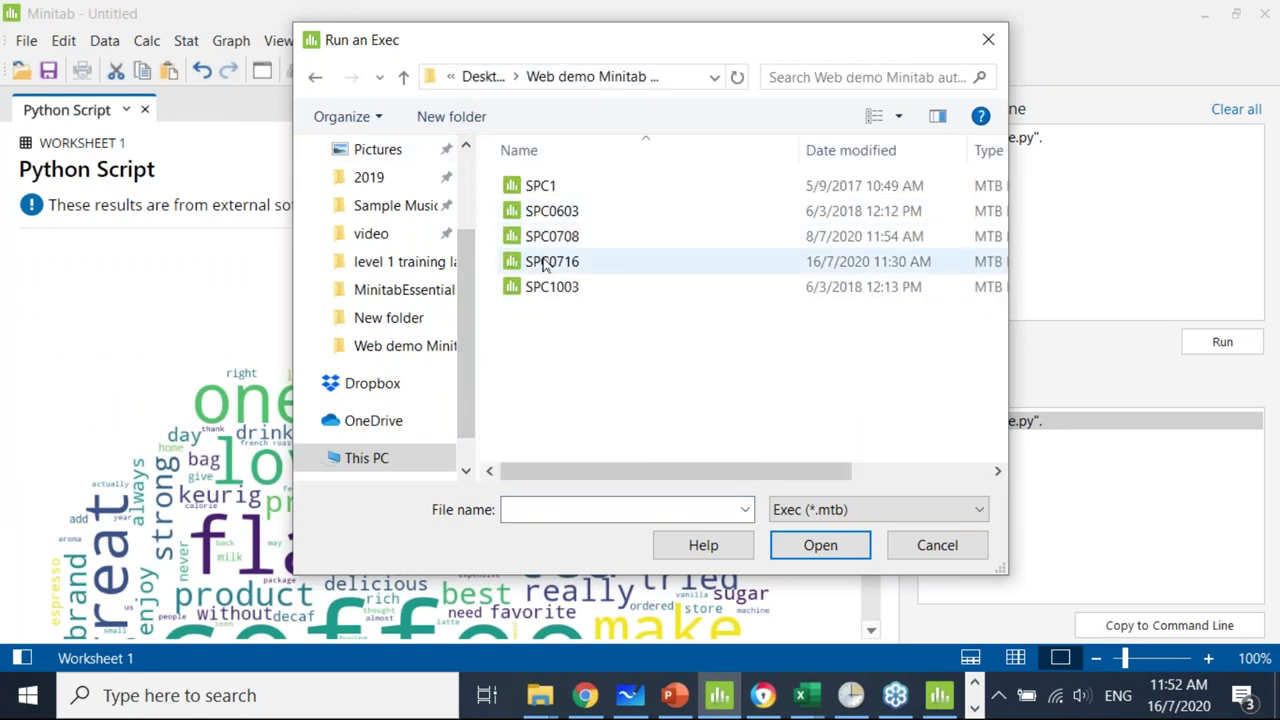
pyautogui.click(545, 265)
pyautogui.doubleClick(545, 262)
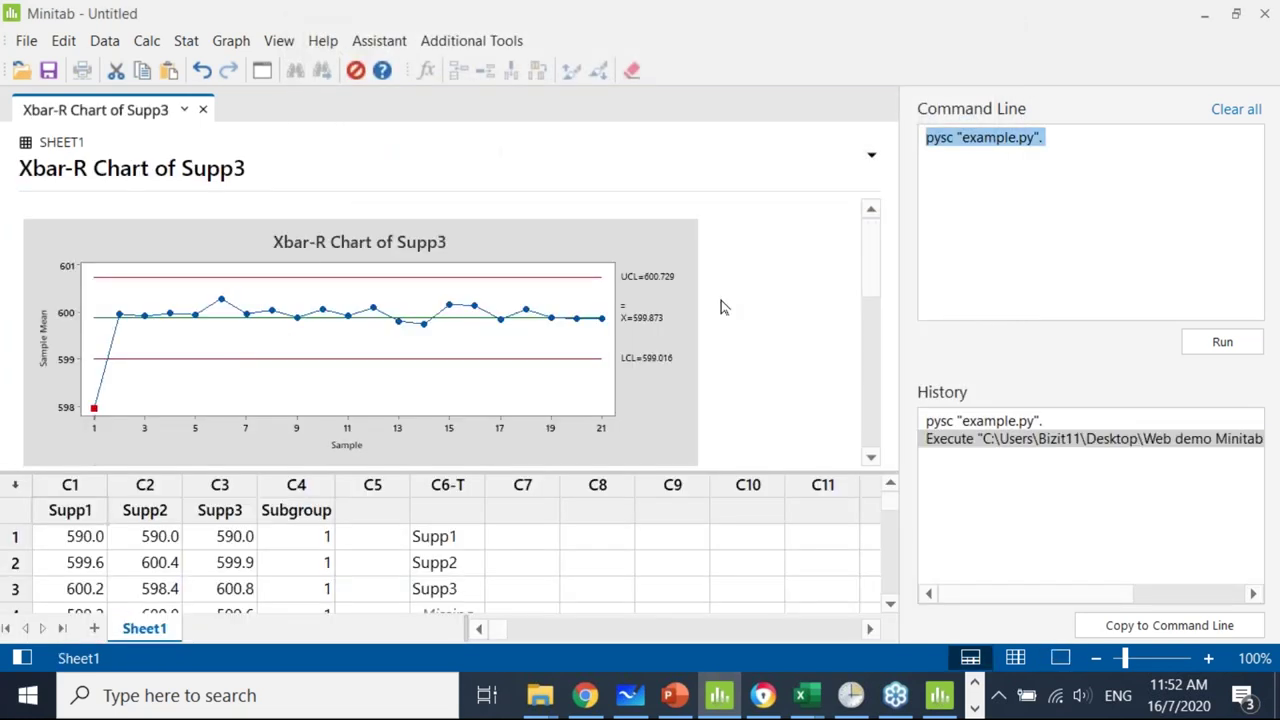
pyautogui.click(1015, 658)
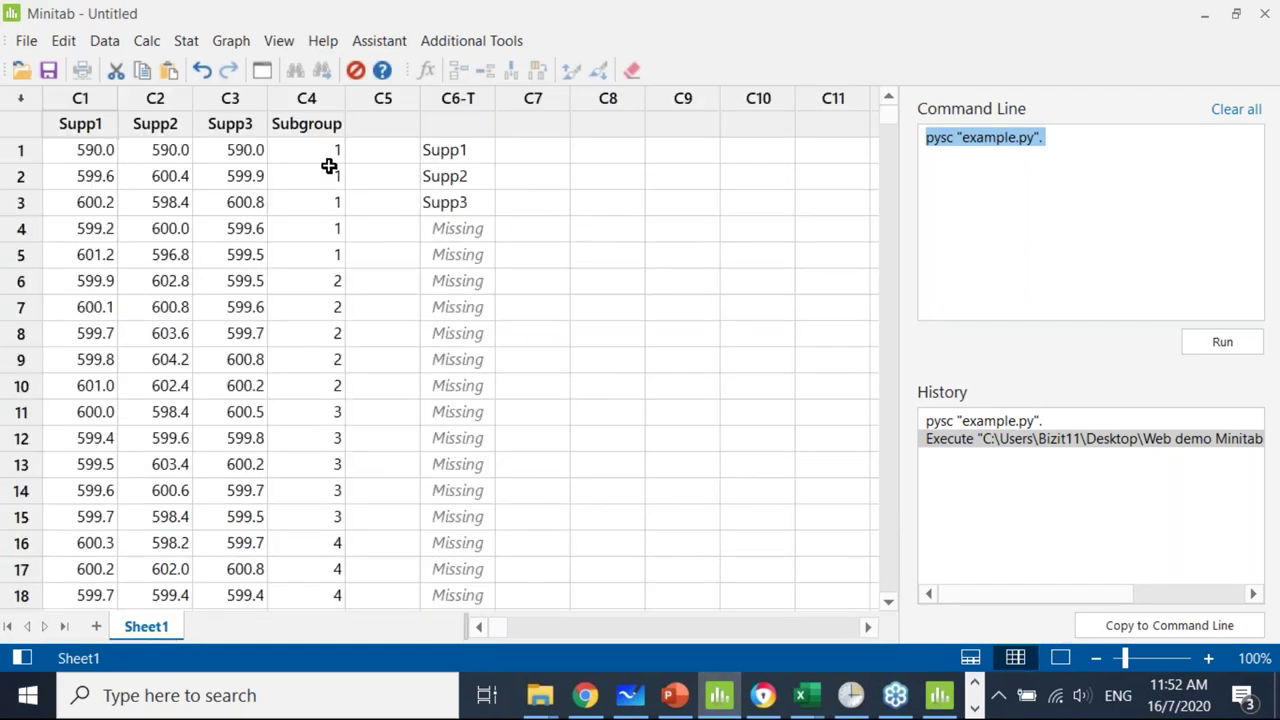
pyautogui.click(535, 234)
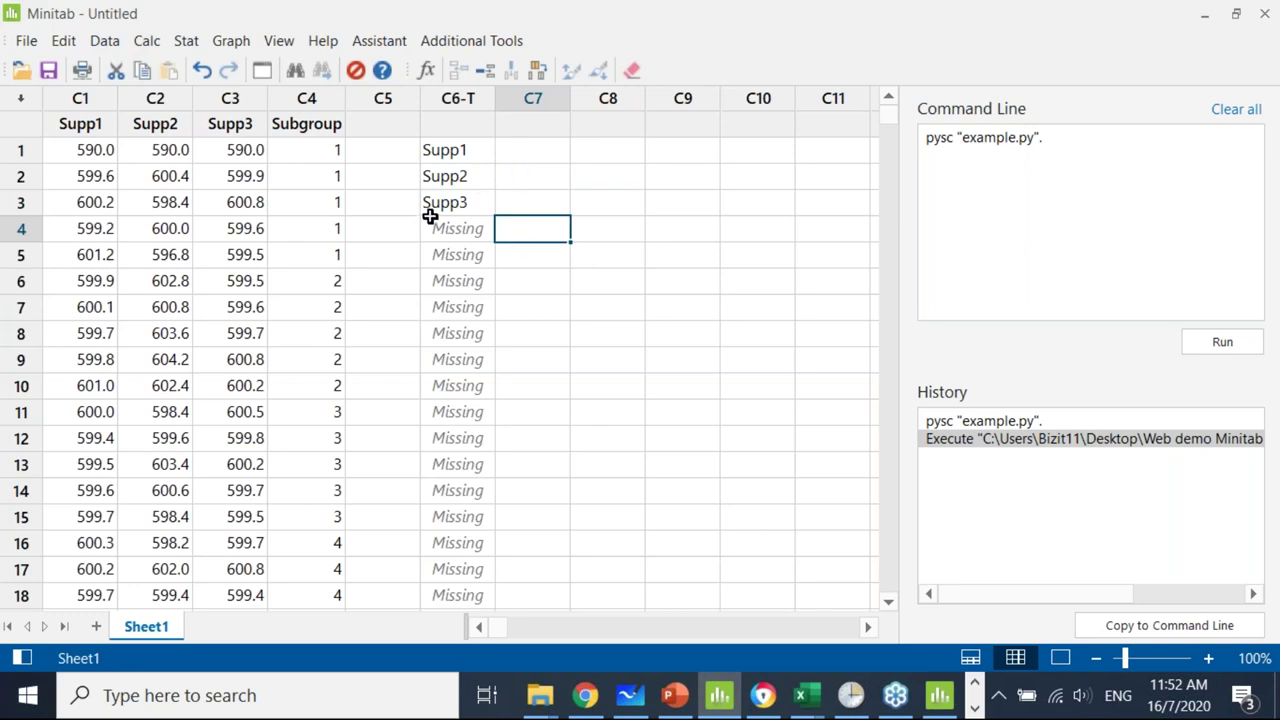
pyautogui.click(534, 158)
pyautogui.write('1')
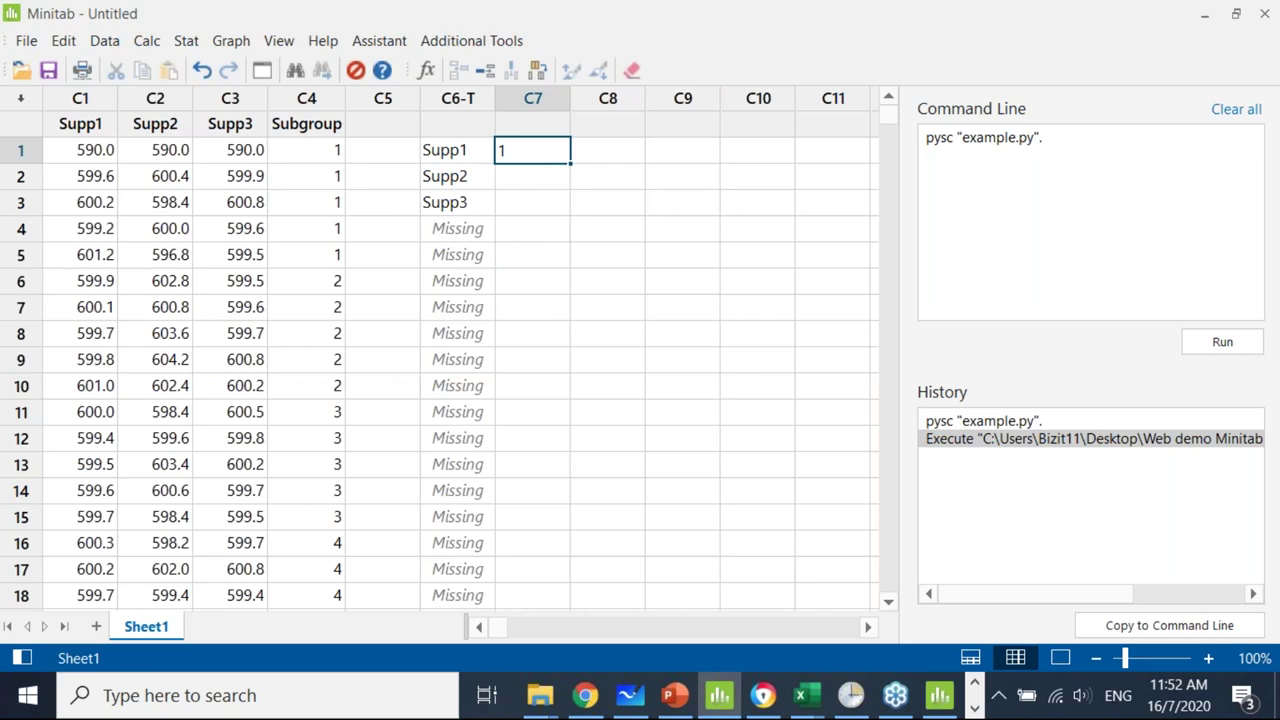
pyautogui.click(545, 220)
pyautogui.click(563, 158)
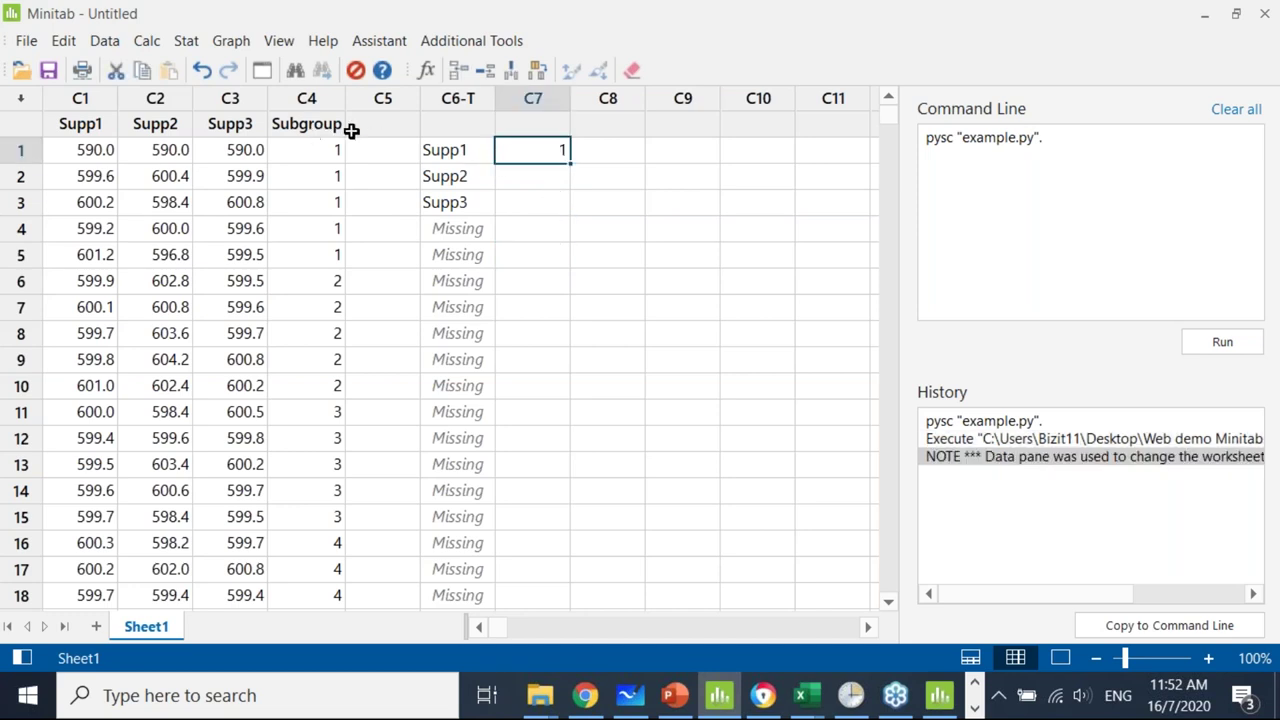
pyautogui.press('Delete')
pyautogui.click(591, 248)
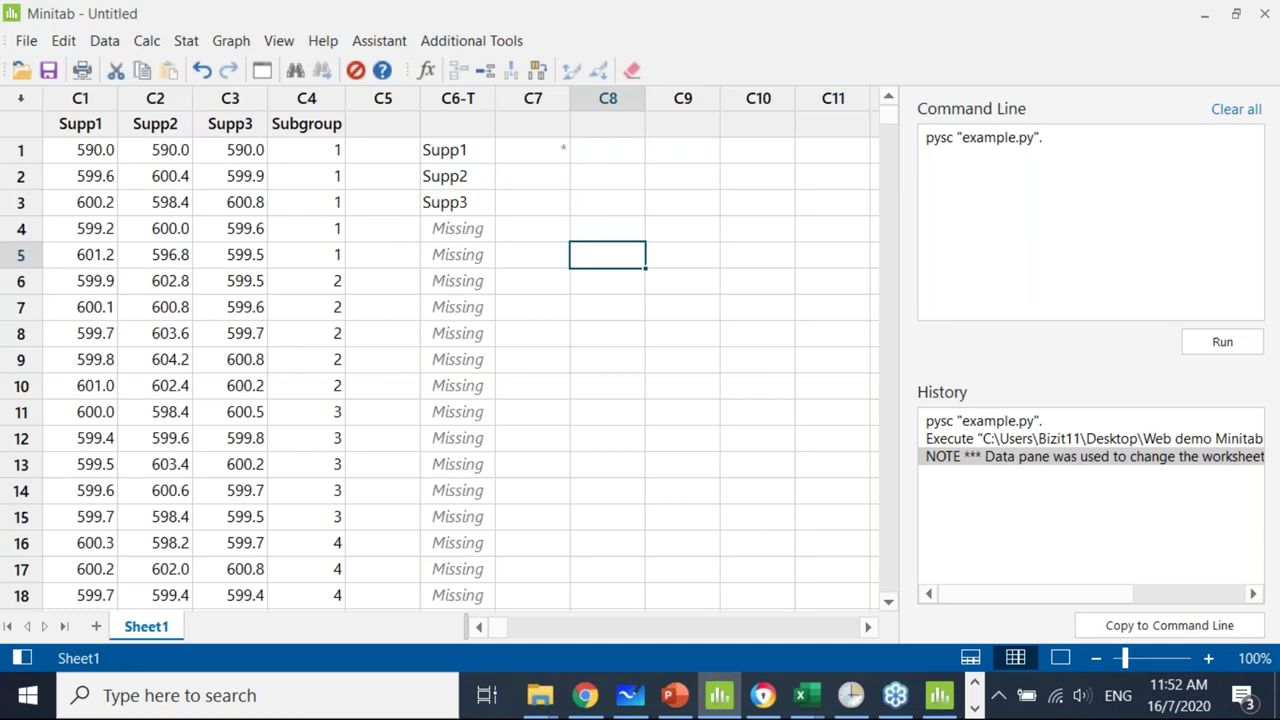
pyautogui.click(104, 40)
pyautogui.moveTo(165, 190)
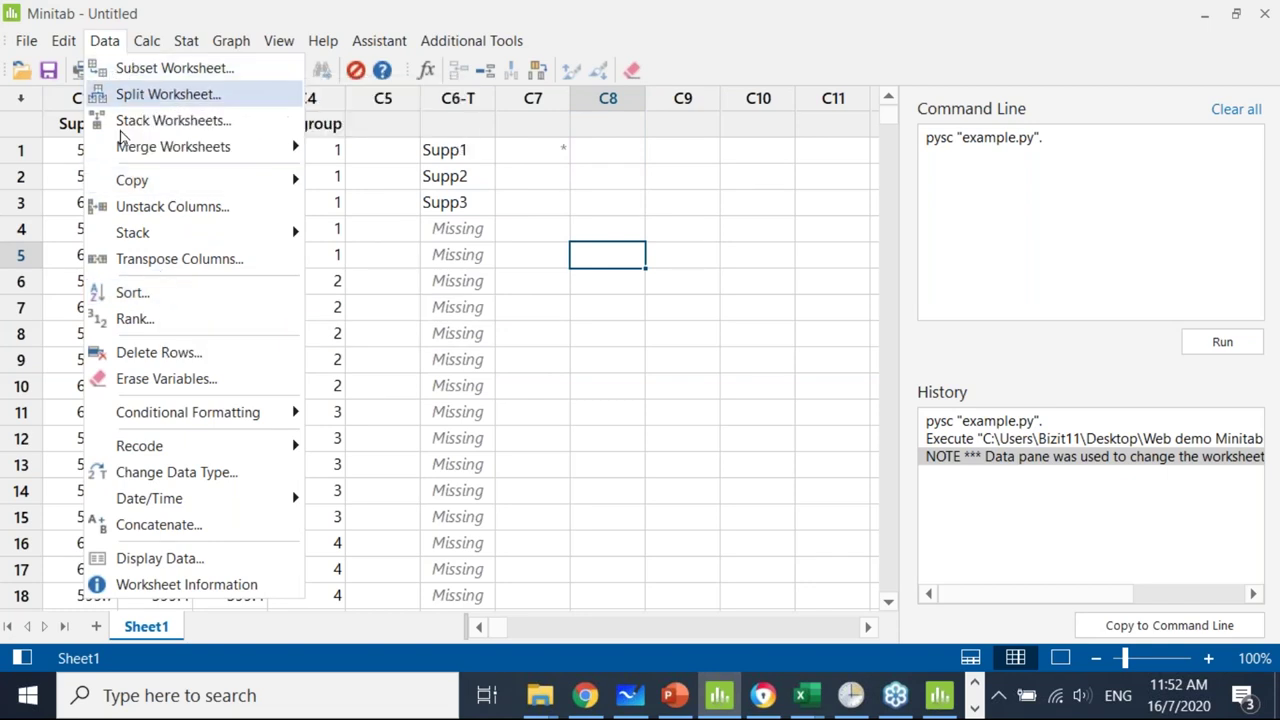
pyautogui.click(117, 44)
pyautogui.click(184, 42)
pyautogui.click(183, 44)
pyautogui.click(106, 42)
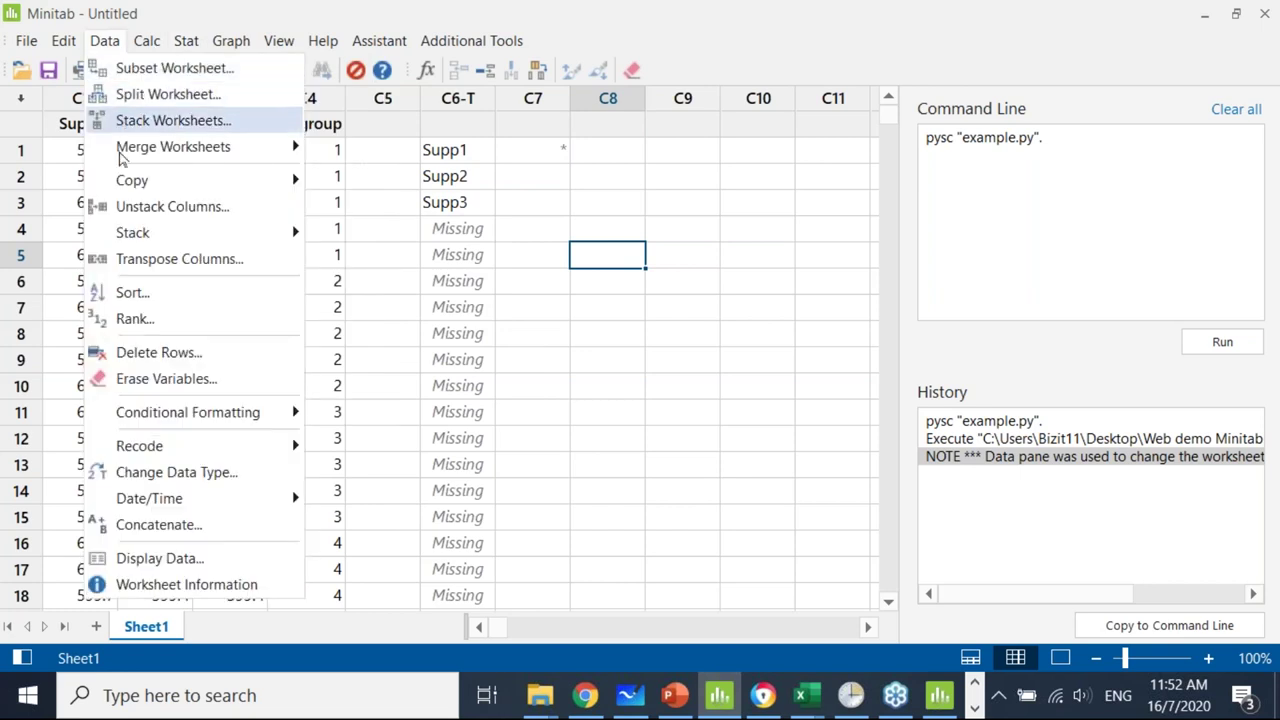
# Make a patterned Date column of daily values from 1/1/2020 to 20/1/2020, listing each value 5 times.
pyautogui.click(146, 40)
pyautogui.moveTo(323, 180)
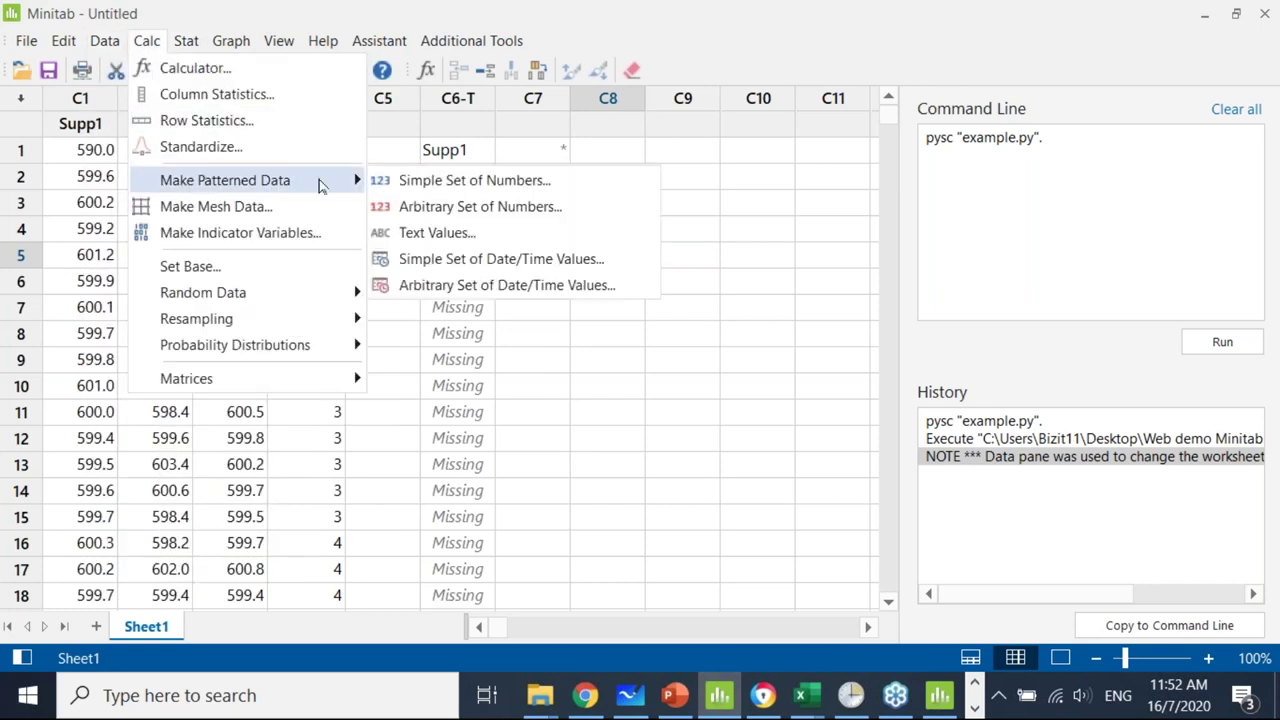
pyautogui.click(502, 259)
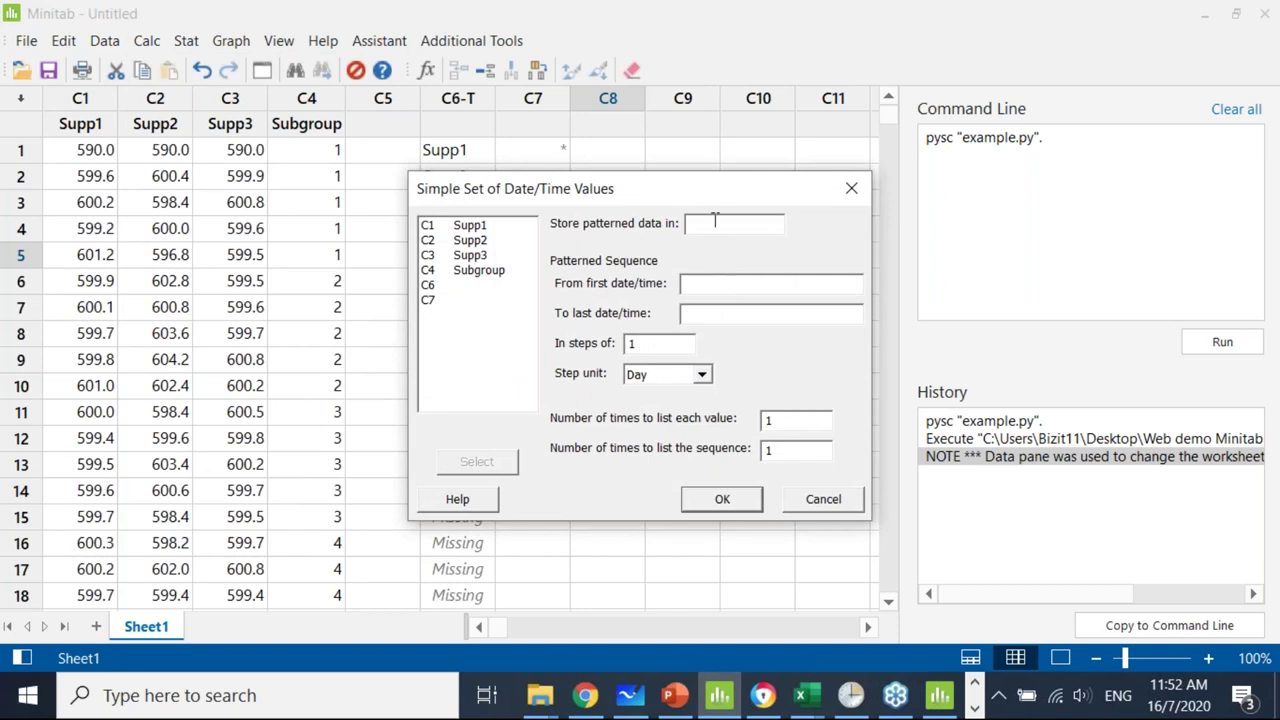
pyautogui.write('Date')
pyautogui.click(736, 288)
pyautogui.write('1/1/2020')
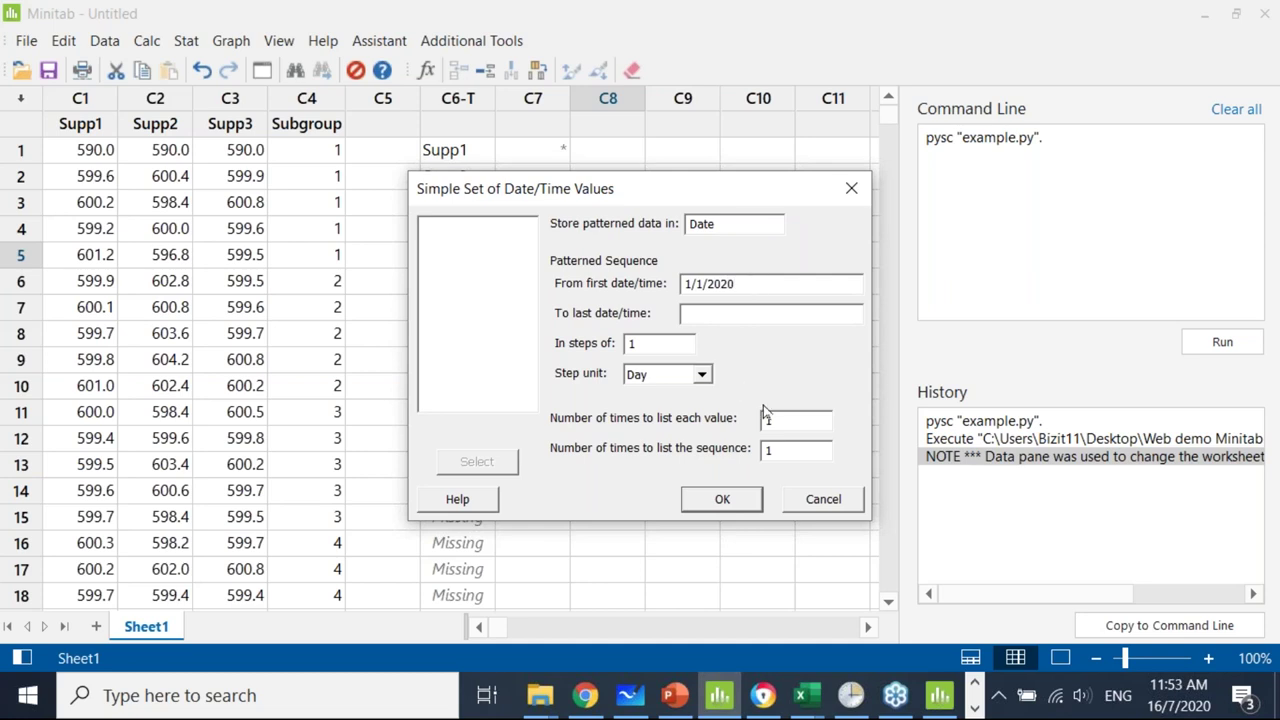
pyautogui.moveTo(780, 419); pyautogui.dragTo(741, 420)
pyautogui.write('5')
pyautogui.click(704, 314)
pyautogui.write('21/1/')
pyautogui.press('BackSpace')
pyautogui.click(722, 500)
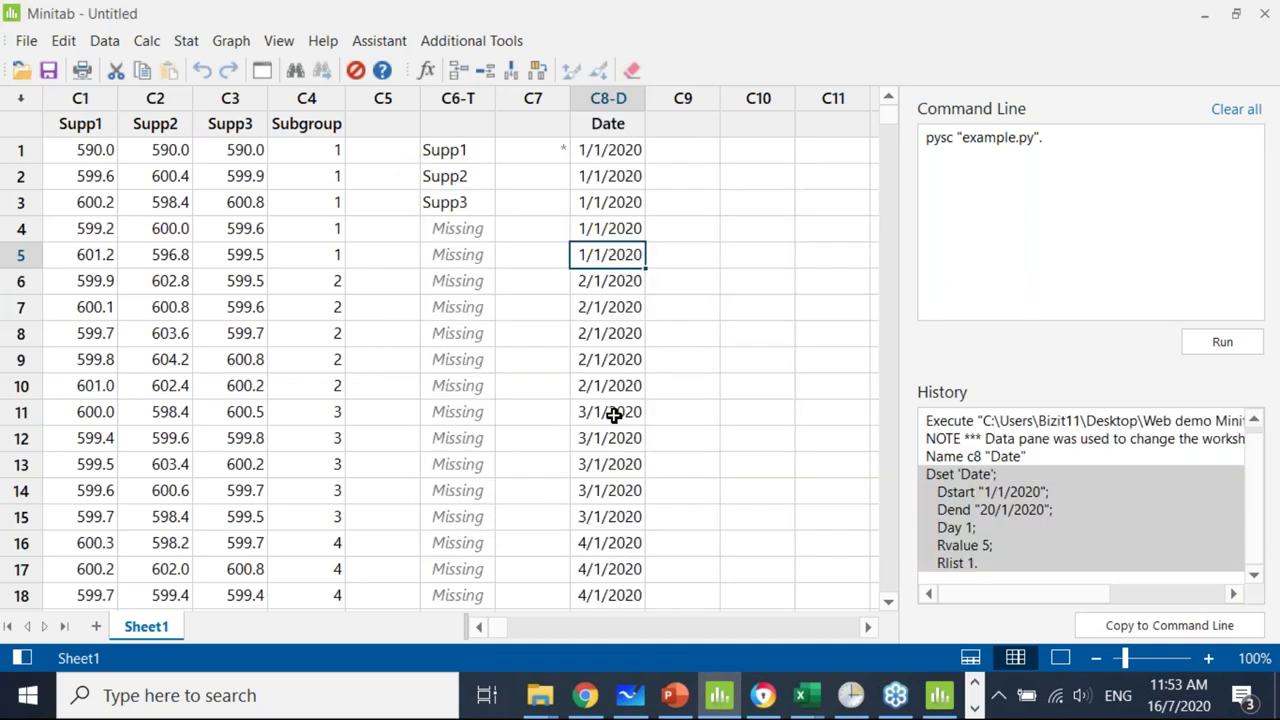
# Enter 21/1/2020 in row 101 of the Date column and fill it down through row 105.
pyautogui.click(612, 412)
pyautogui.scroll(-3, 612, 437)
pyautogui.hotkey('ctrl', 'Down')
pyautogui.scroll(-3, 603, 430)
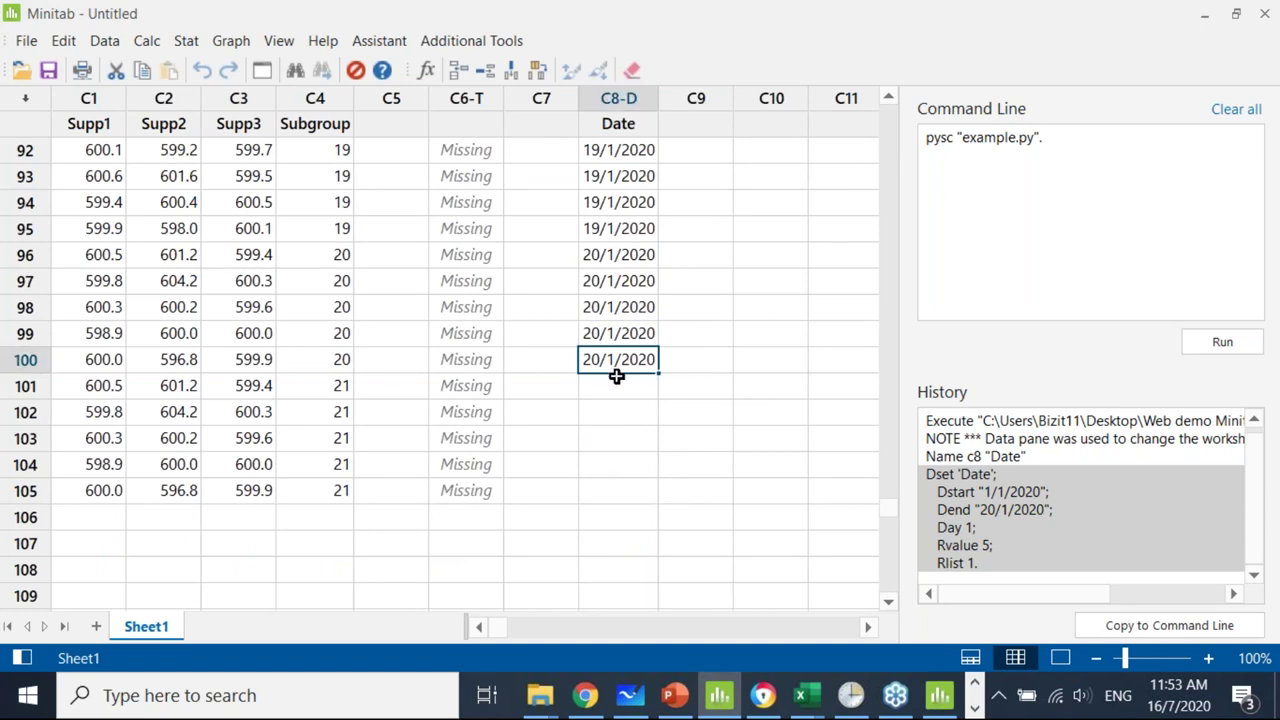
pyautogui.click(617, 378)
pyautogui.write('21/')
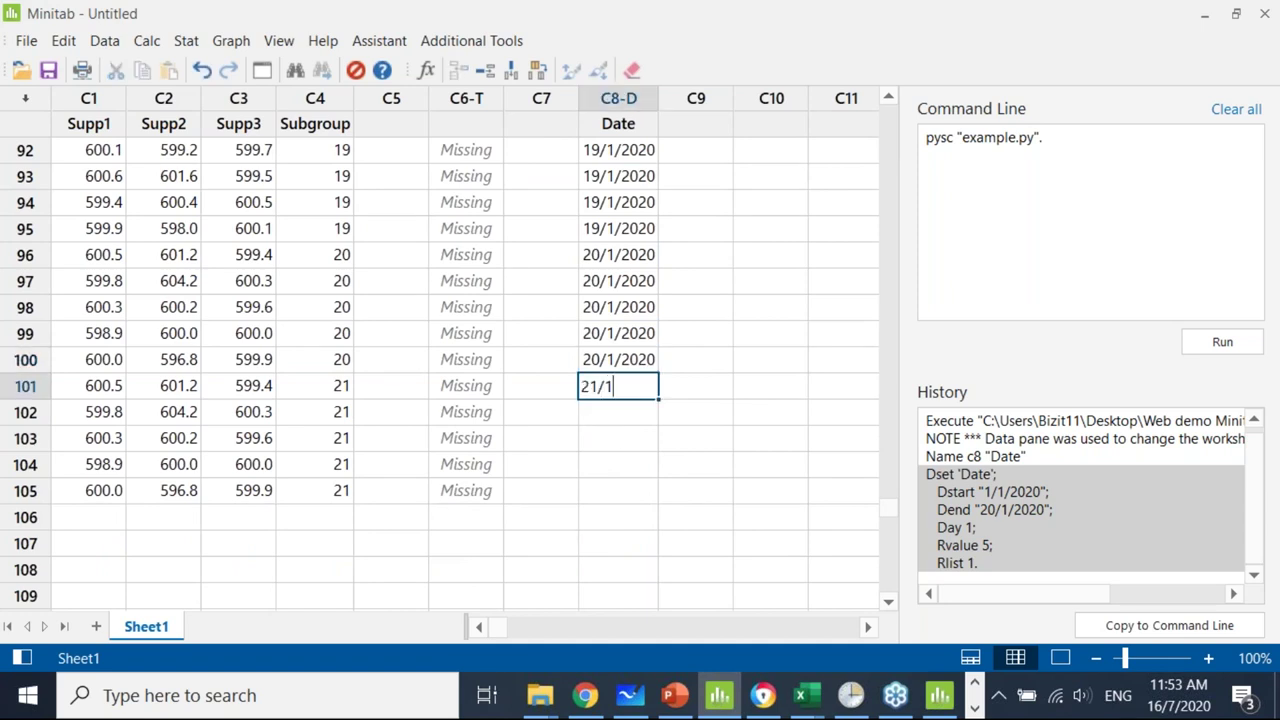
pyautogui.write('1/2020')
pyautogui.press('Return')
pyautogui.click(594, 389)
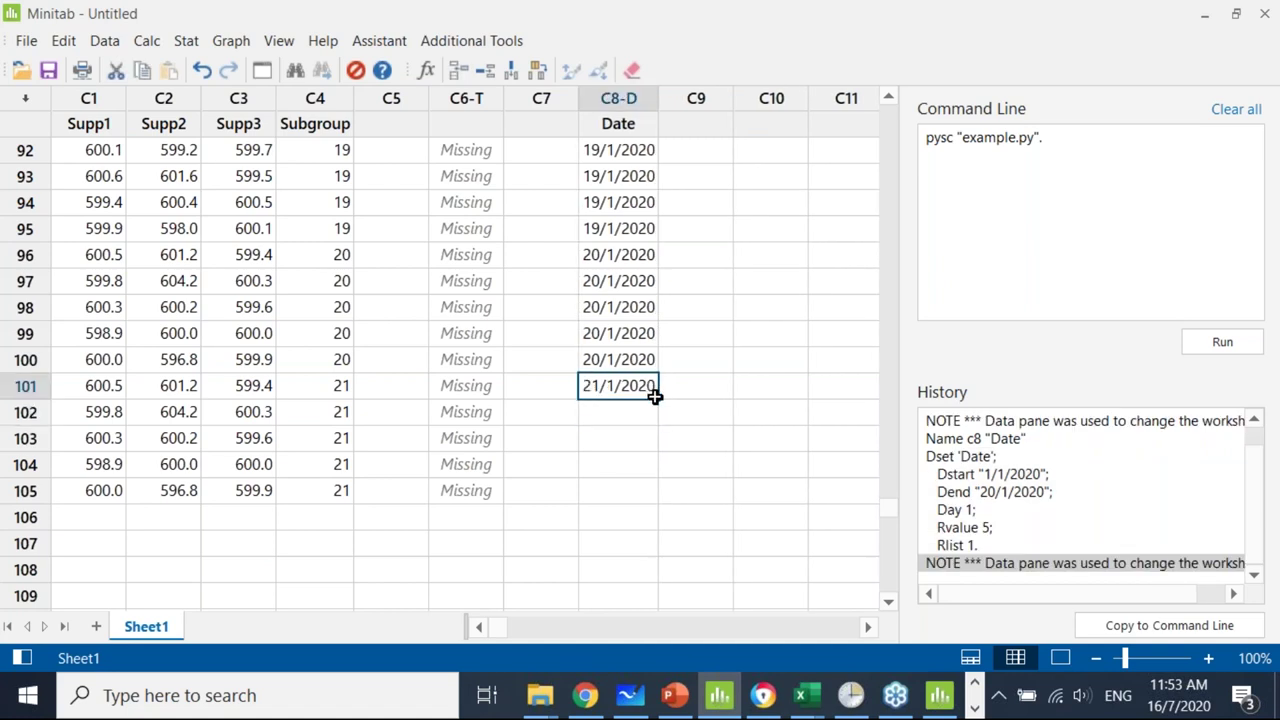
pyautogui.moveTo(656, 397); pyautogui.dragTo(659, 509)
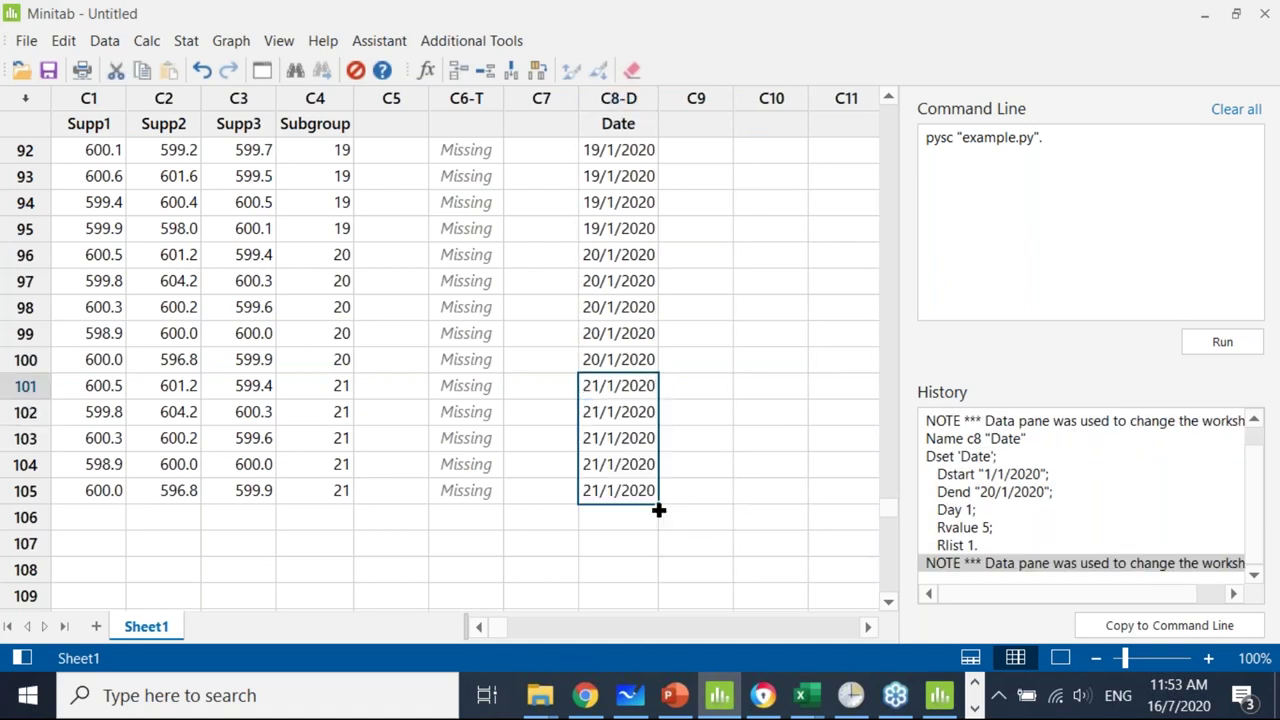
pyautogui.click(763, 391)
# Create an Xbar-R chart of Supp1 with all observations in one column and a subgroup size of 5.
pyautogui.scroll(5, 697, 240)
pyautogui.scroll(20, 697, 240)
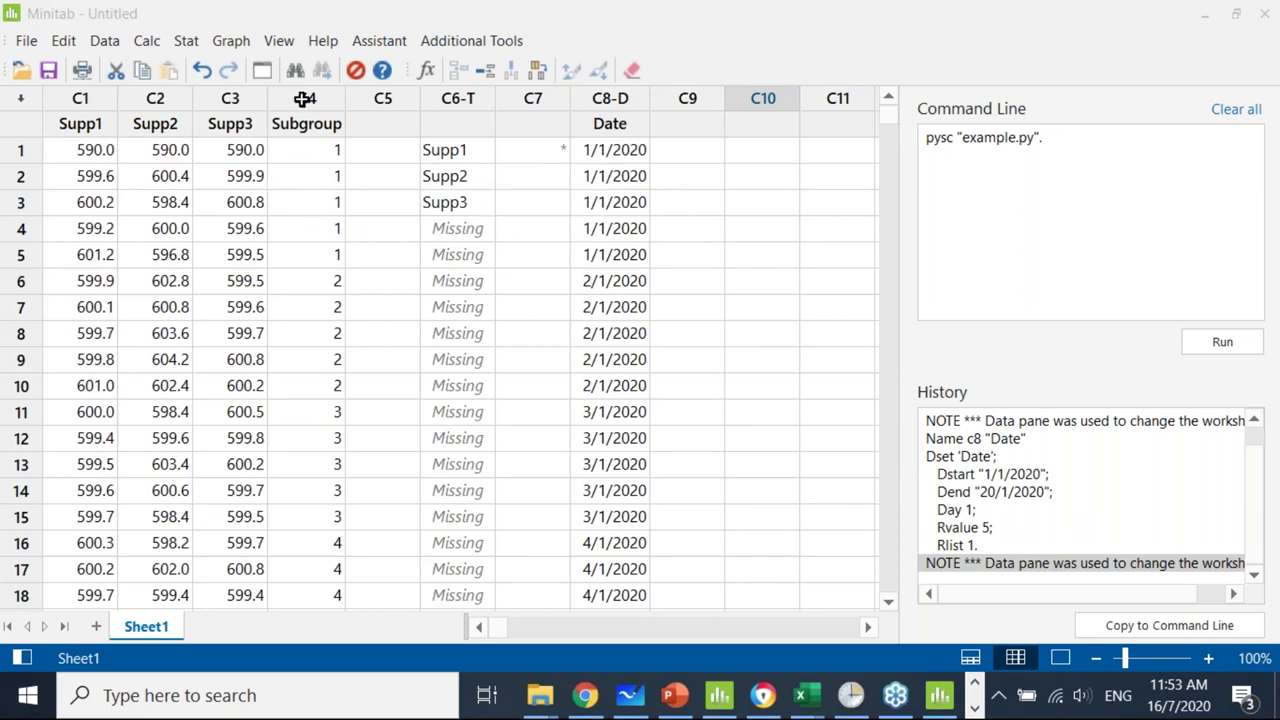
pyautogui.click(186, 40)
pyautogui.moveTo(220, 174)
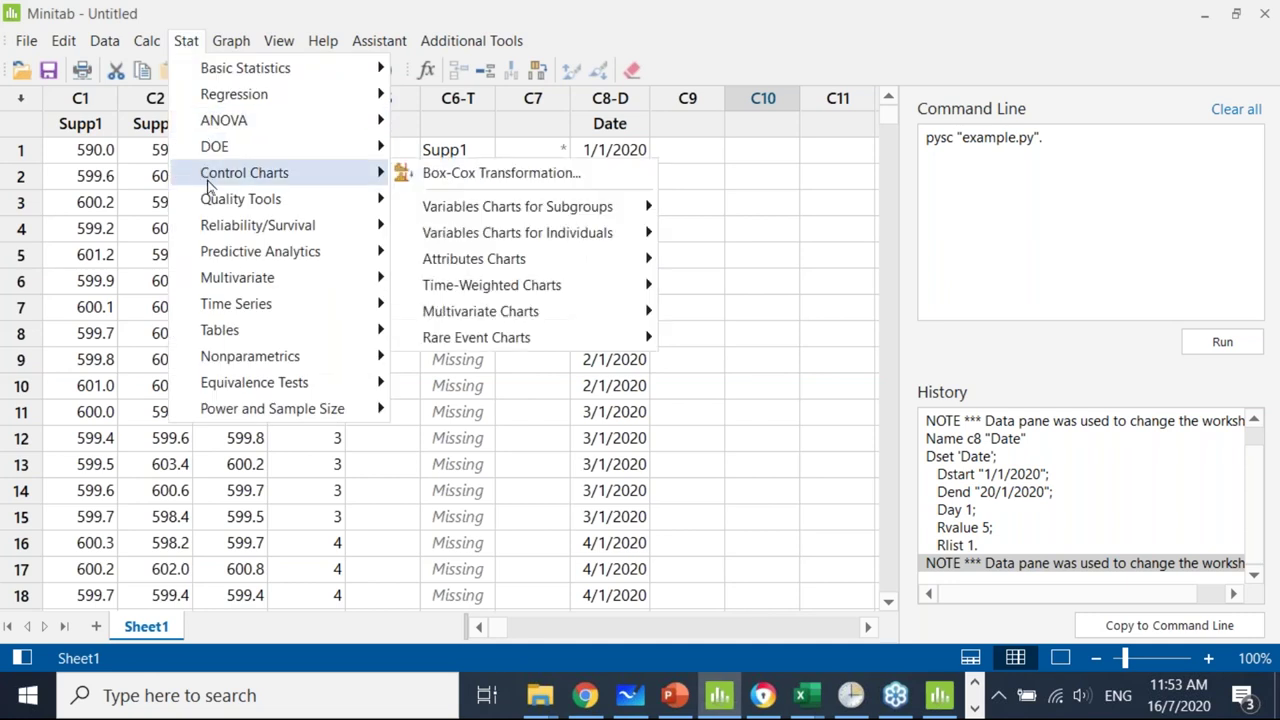
pyautogui.moveTo(600, 206)
pyautogui.click(745, 210)
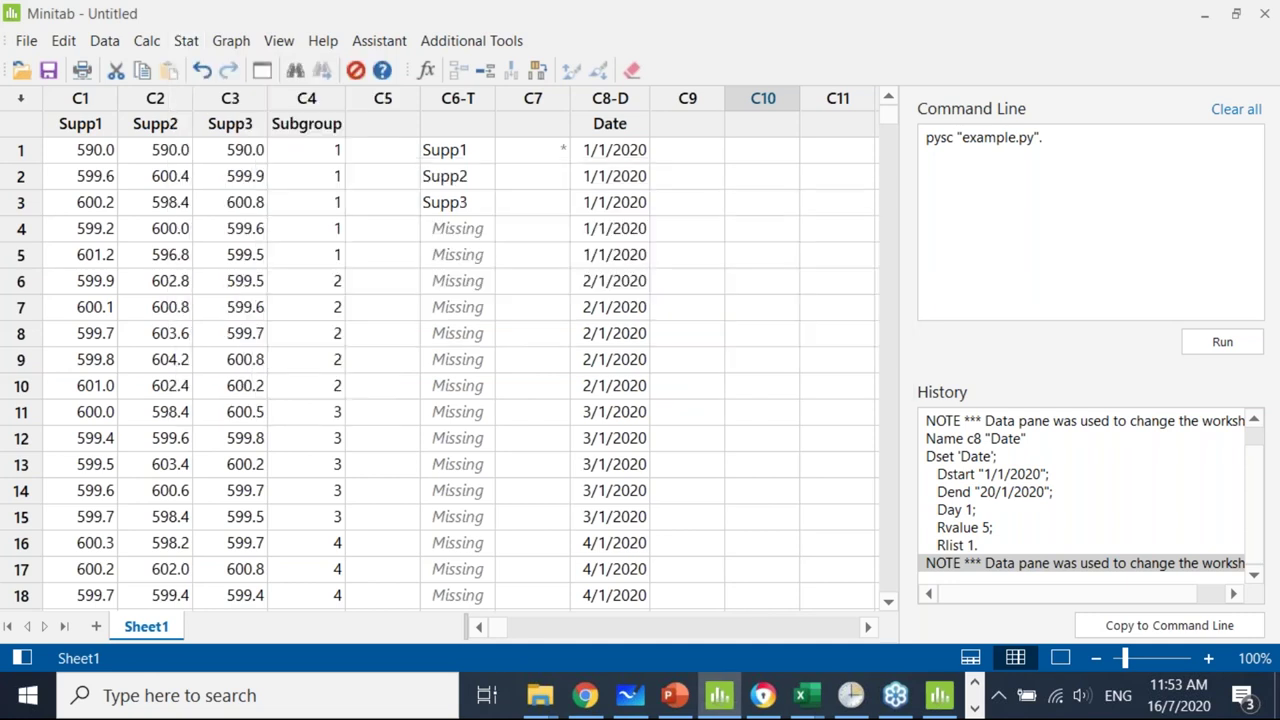
pyautogui.doubleClick(428, 194)
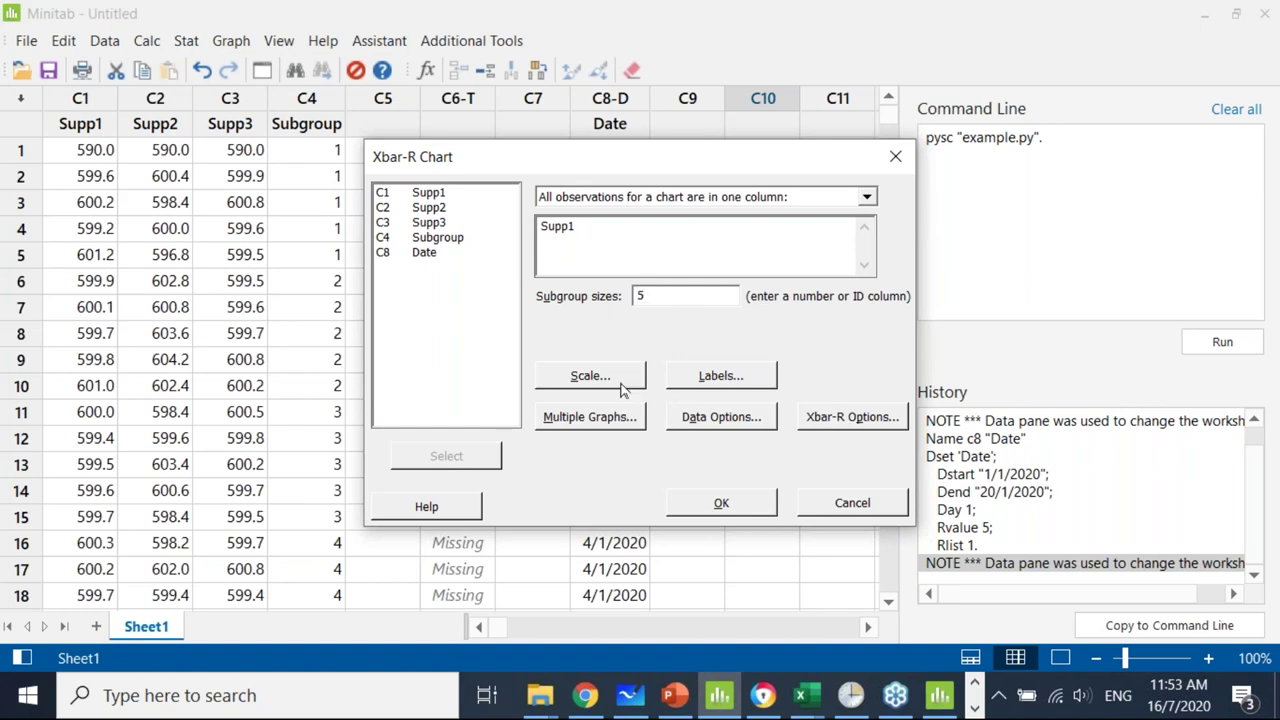
pyautogui.click(728, 505)
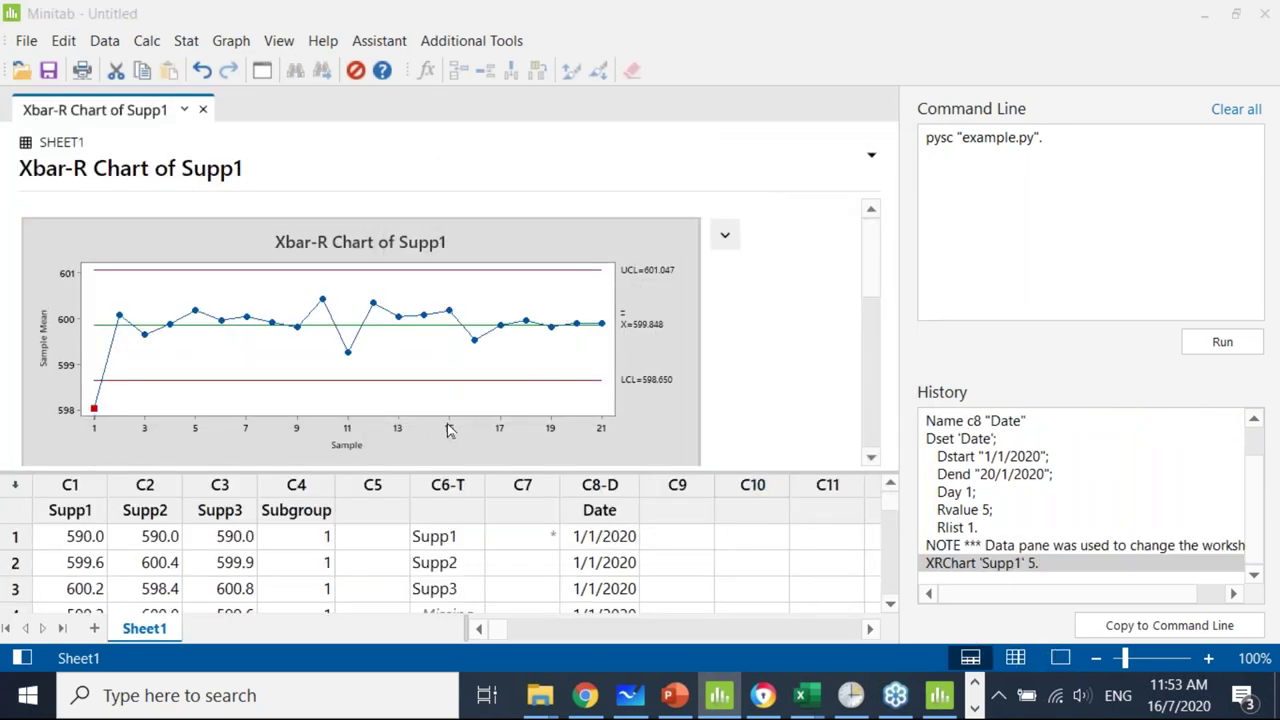
# Edit the Xbar-R chart's X scale to use a time stamp with the Subgroup and Date columns.
pyautogui.doubleClick(474, 394)
pyautogui.click(565, 331)
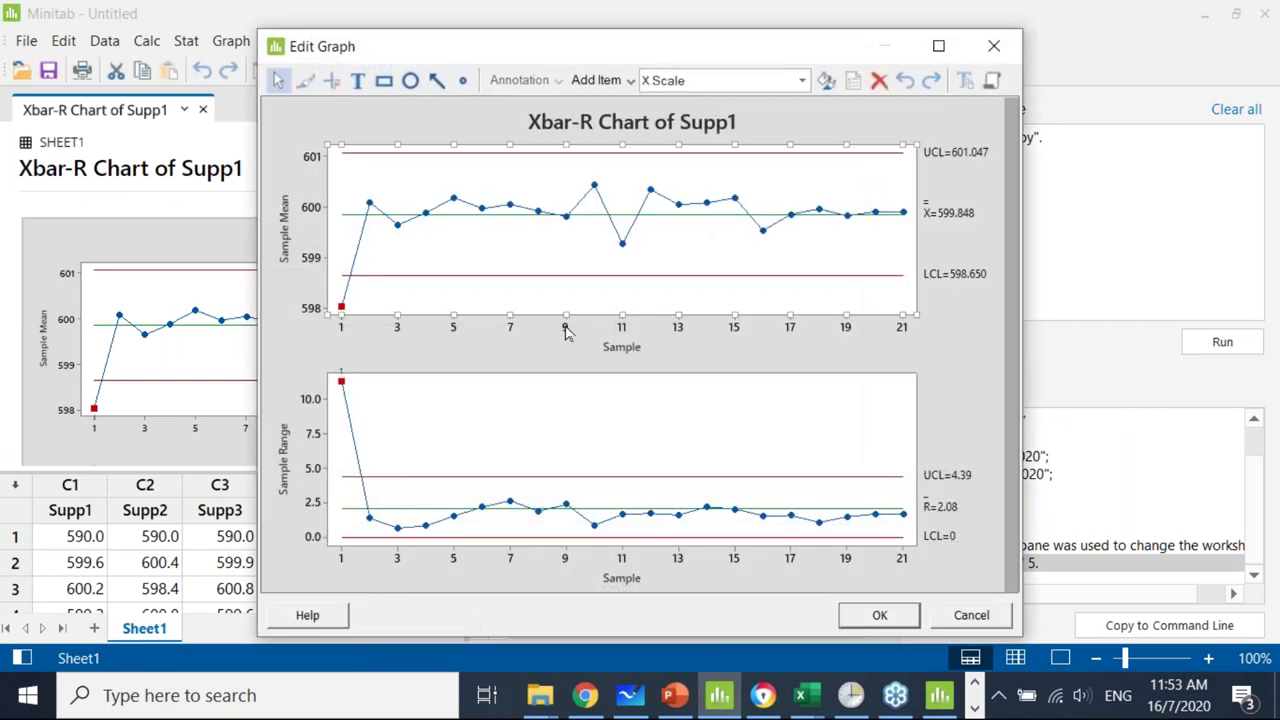
pyautogui.doubleClick(565, 331)
pyautogui.click(413, 249)
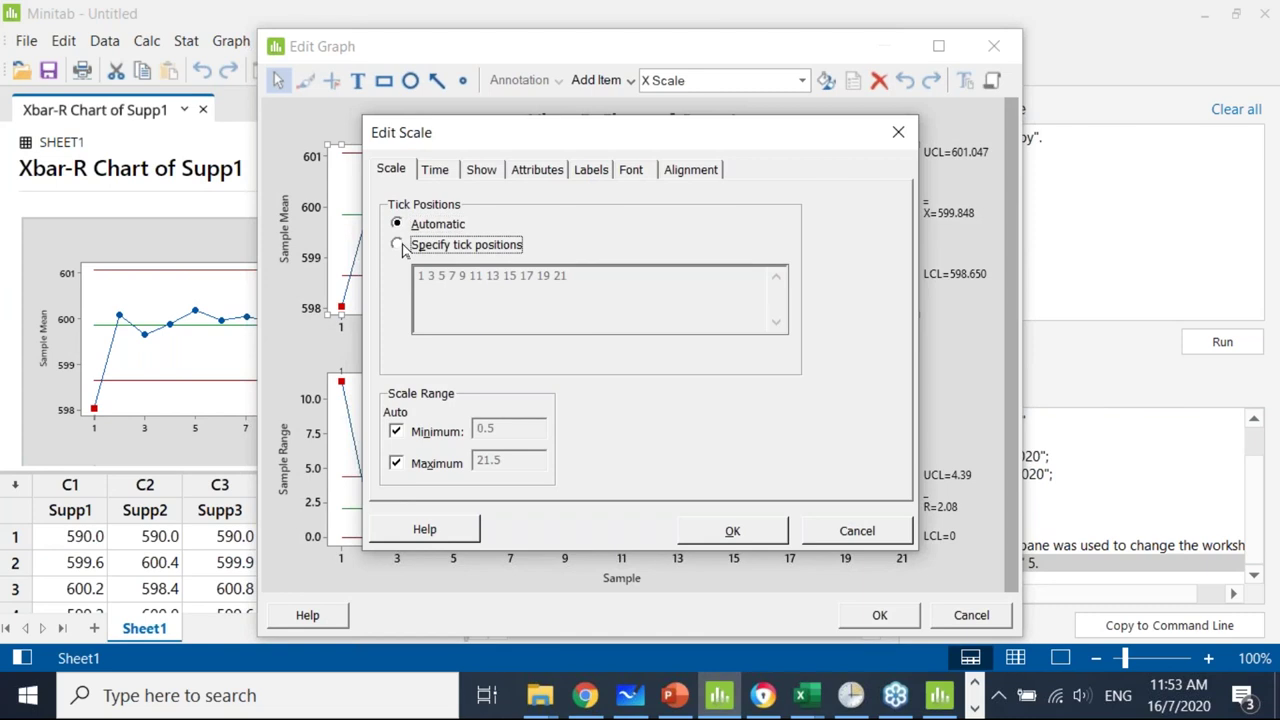
pyautogui.click(437, 172)
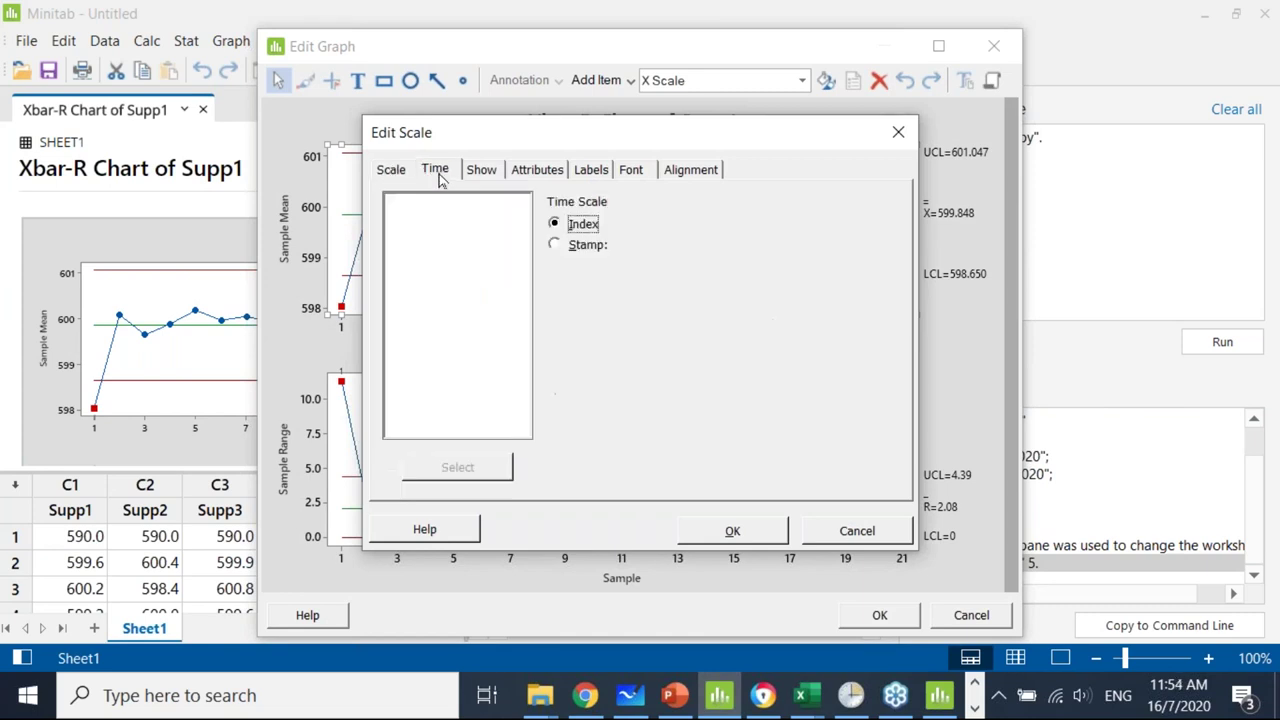
pyautogui.click(555, 245)
pyautogui.click(609, 298)
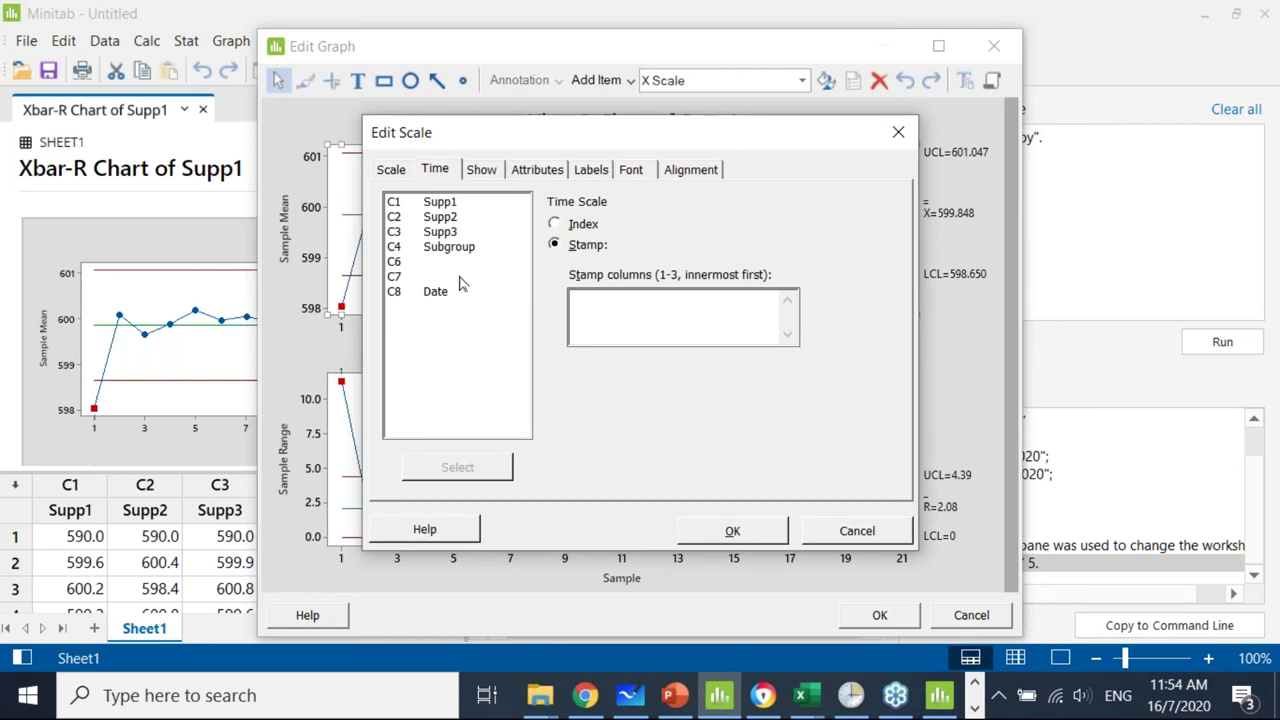
pyautogui.doubleClick(443, 248)
pyautogui.doubleClick(437, 292)
pyautogui.click(728, 528)
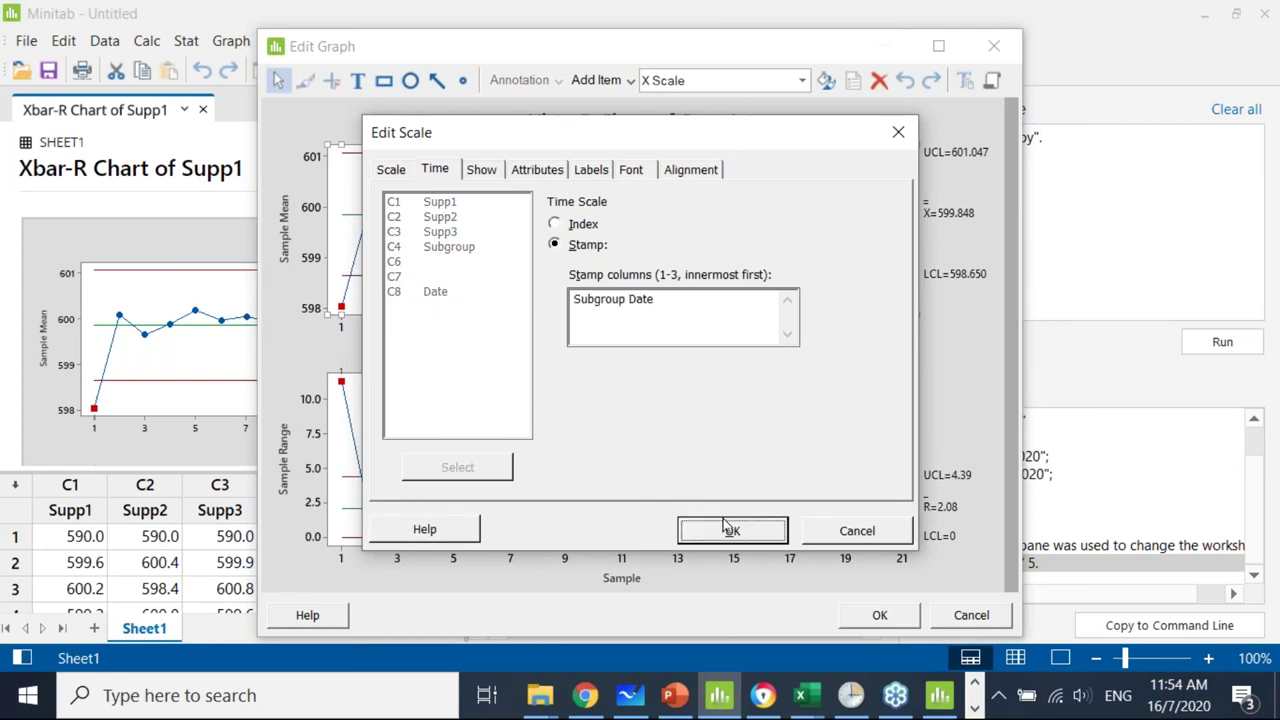
# Stamp the Sample Range chart's X scale with the Subgroup and Date columns, and apply the graph edits to the Xbar-R chart.
pyautogui.doubleClick(594, 560)
pyautogui.click(846, 531)
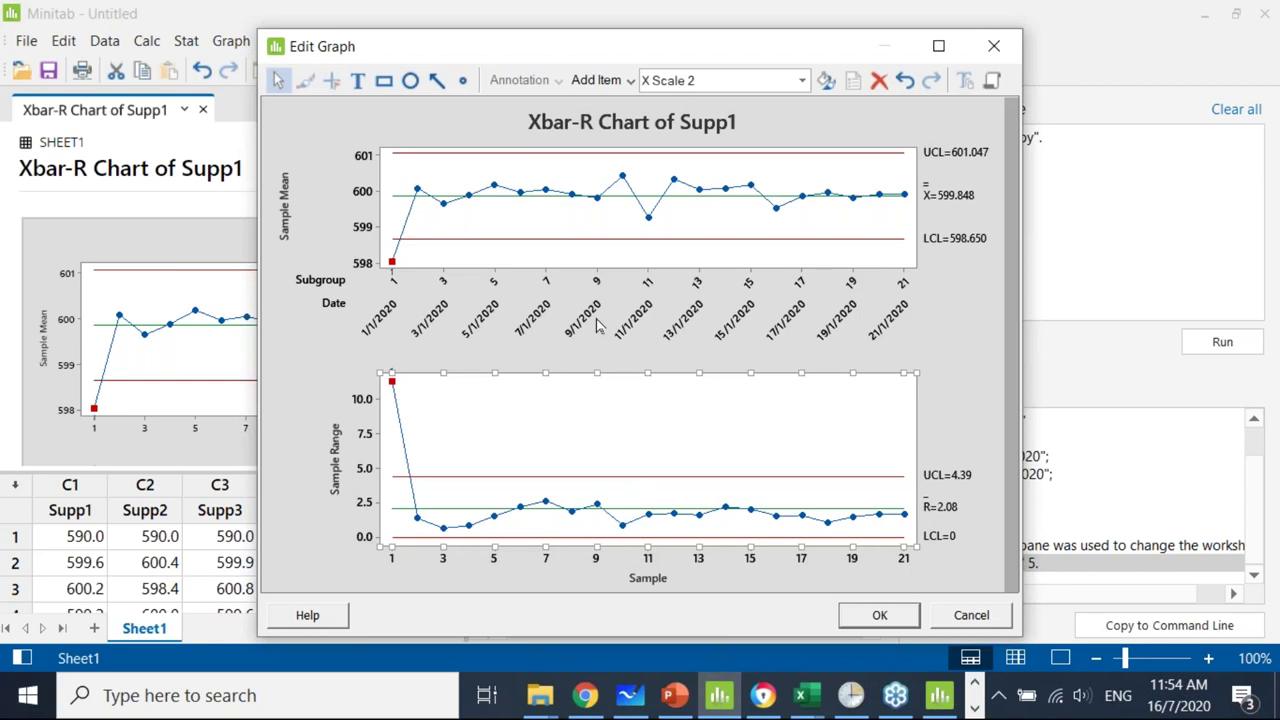
pyautogui.doubleClick(546, 561)
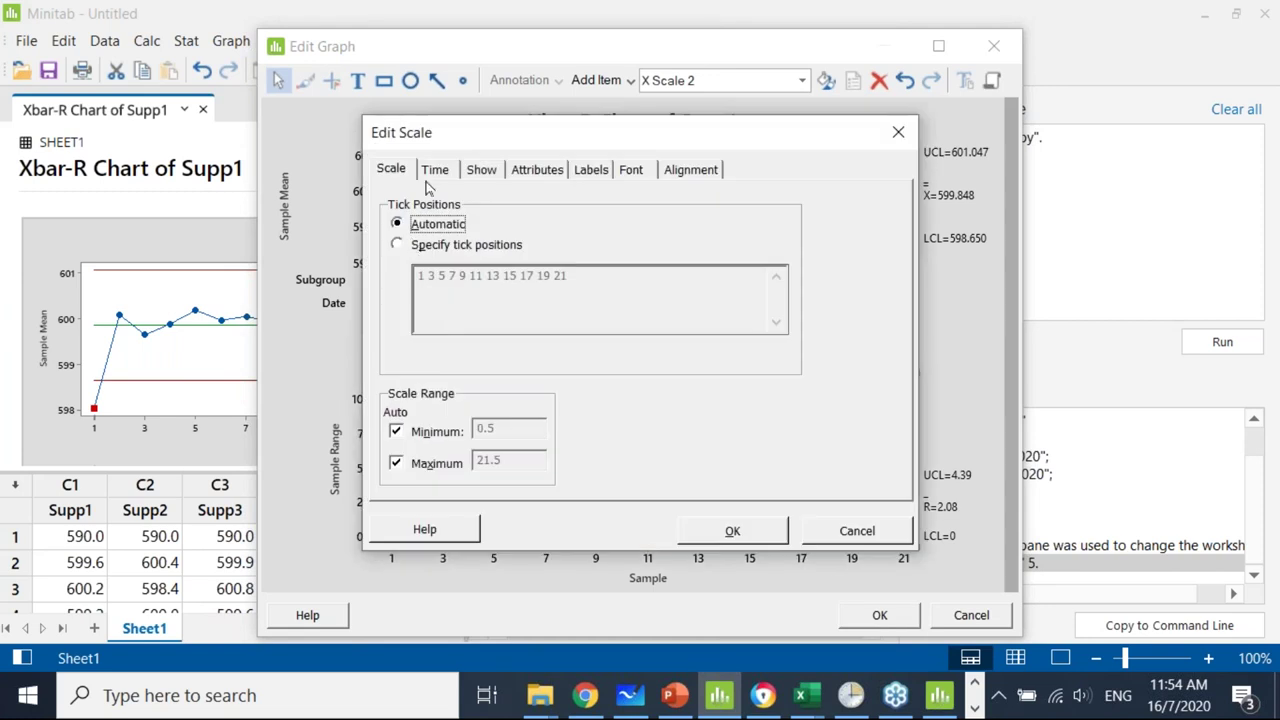
pyautogui.click(434, 172)
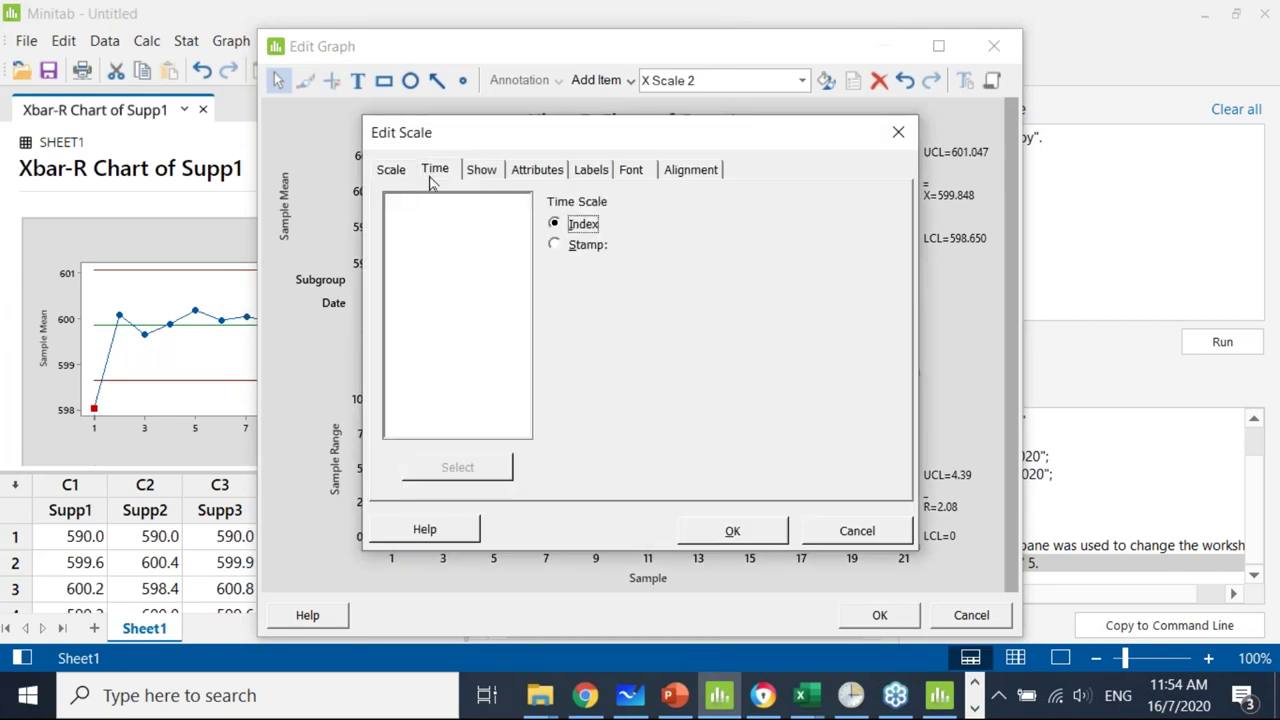
pyautogui.click(554, 244)
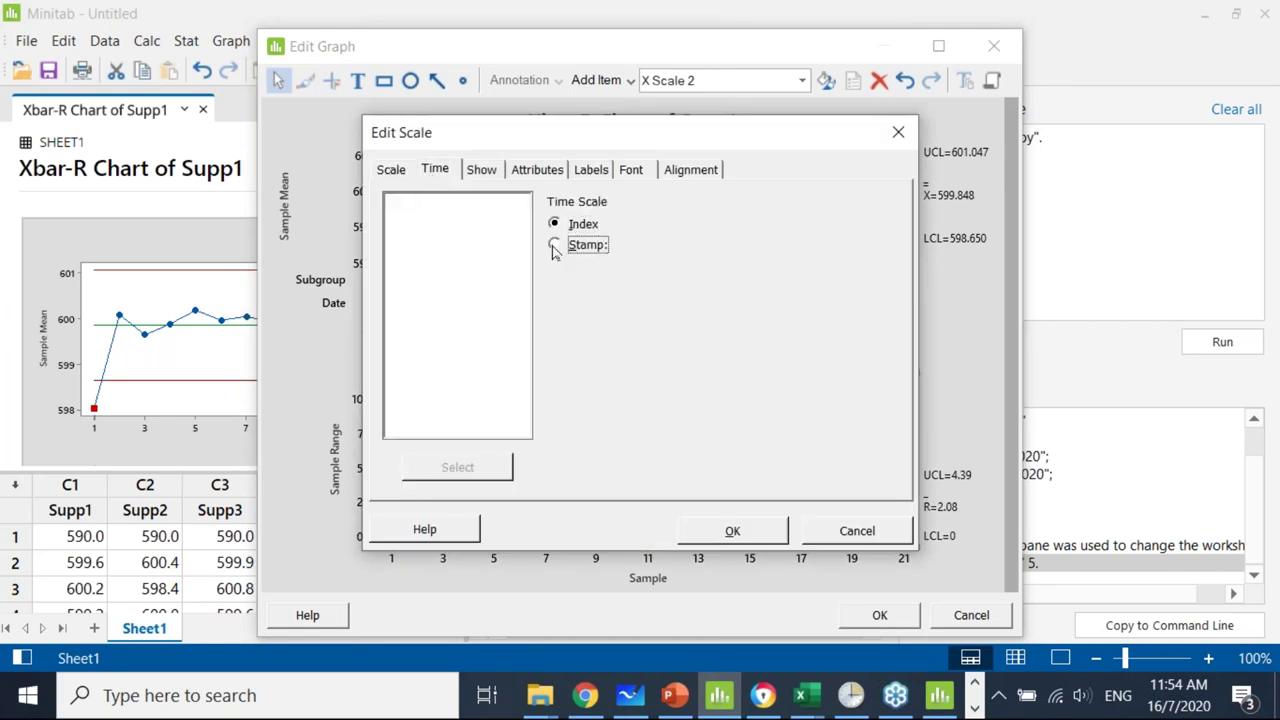
pyautogui.click(600, 309)
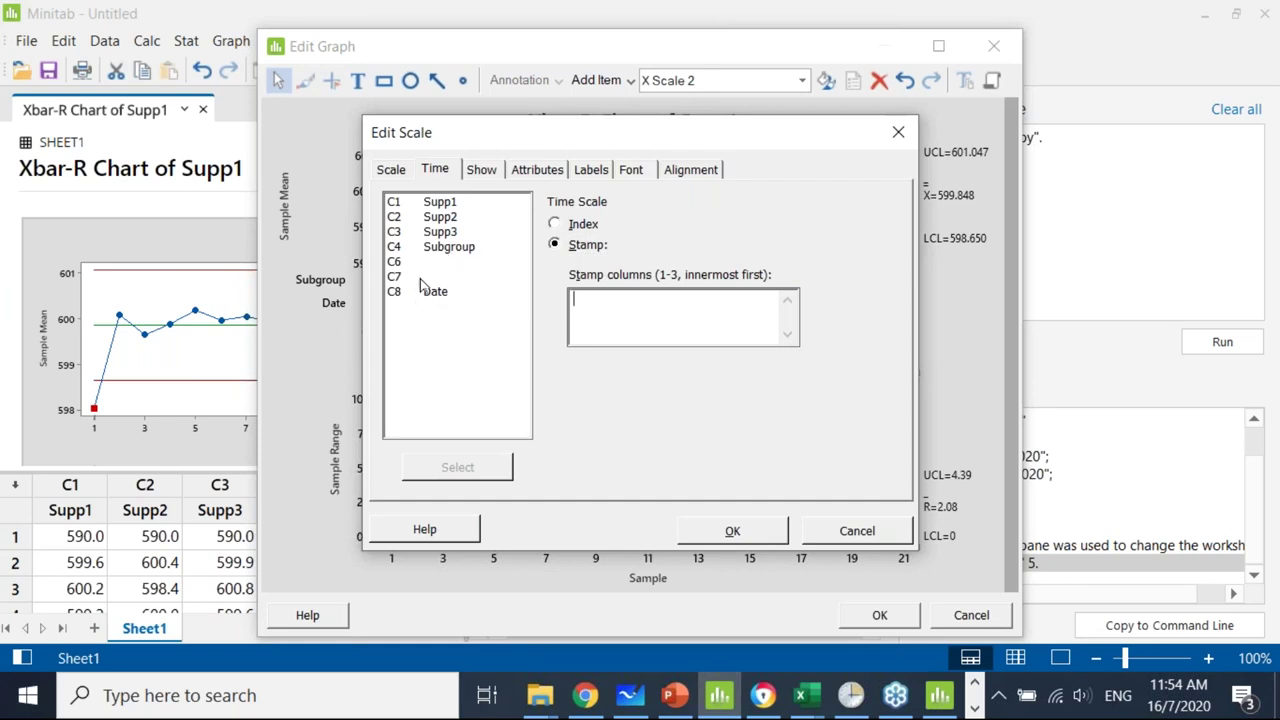
pyautogui.doubleClick(445, 247)
pyautogui.doubleClick(437, 292)
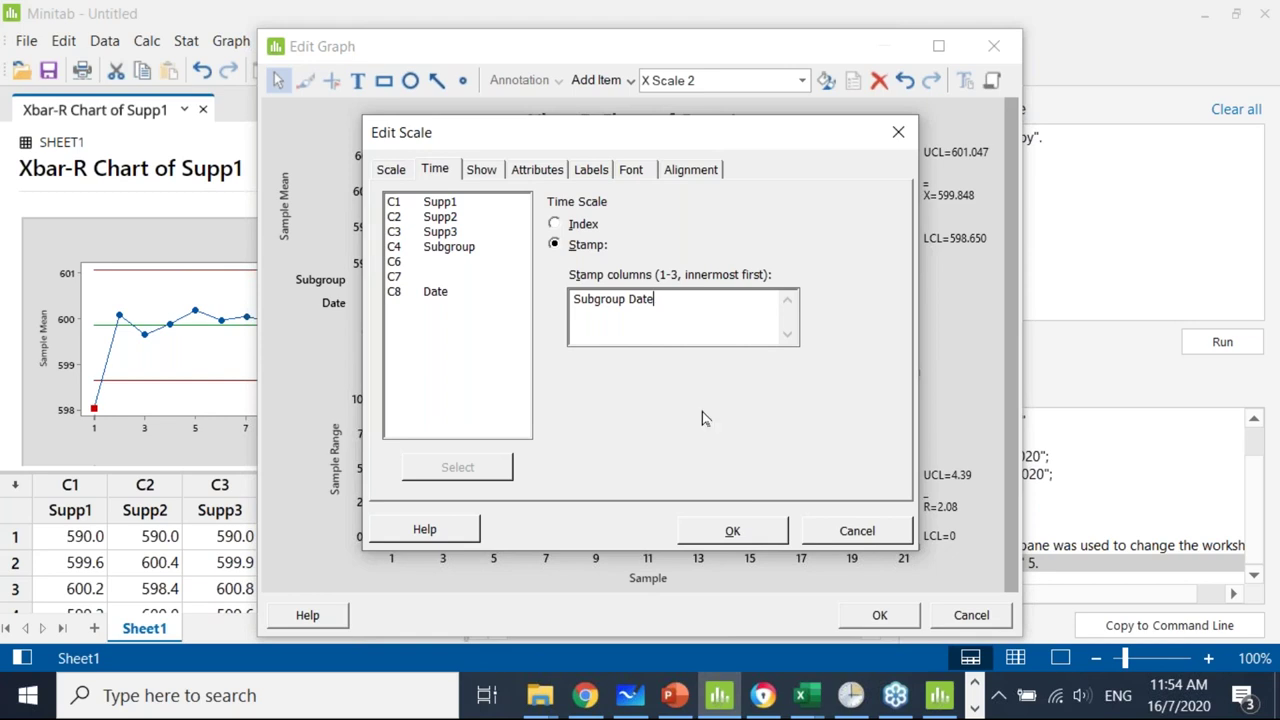
pyautogui.click(722, 532)
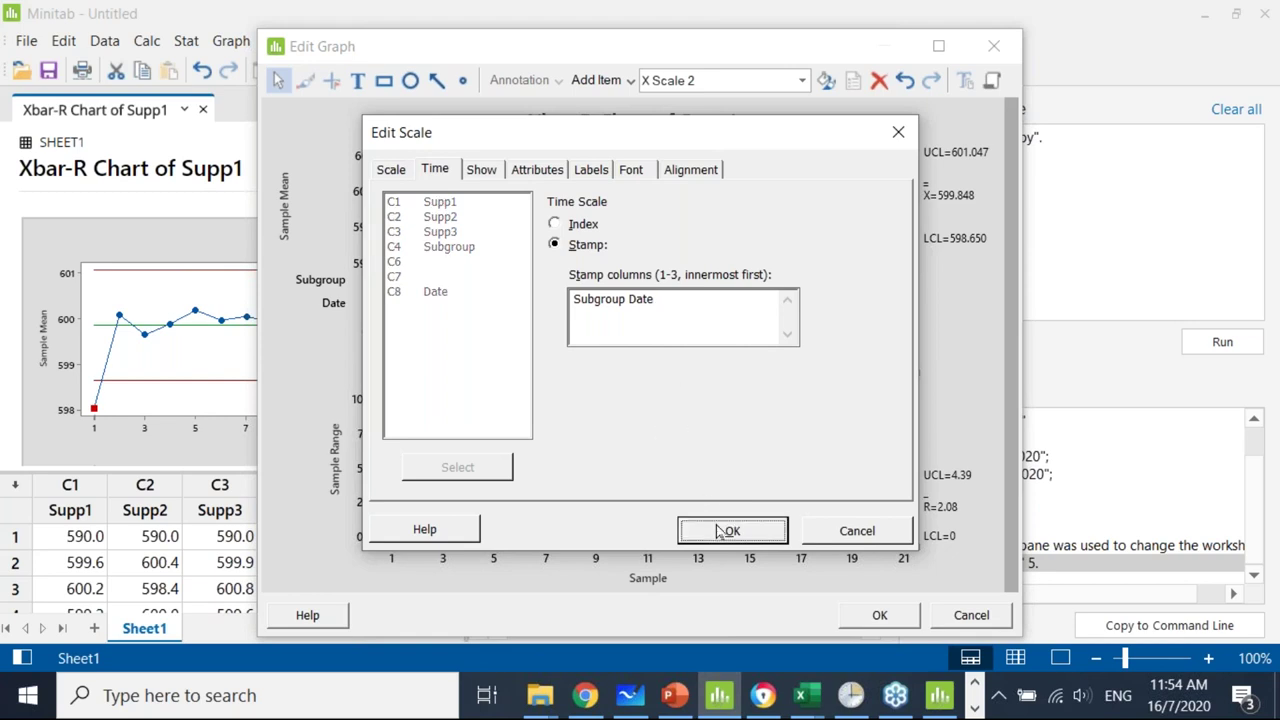
pyautogui.click(856, 619)
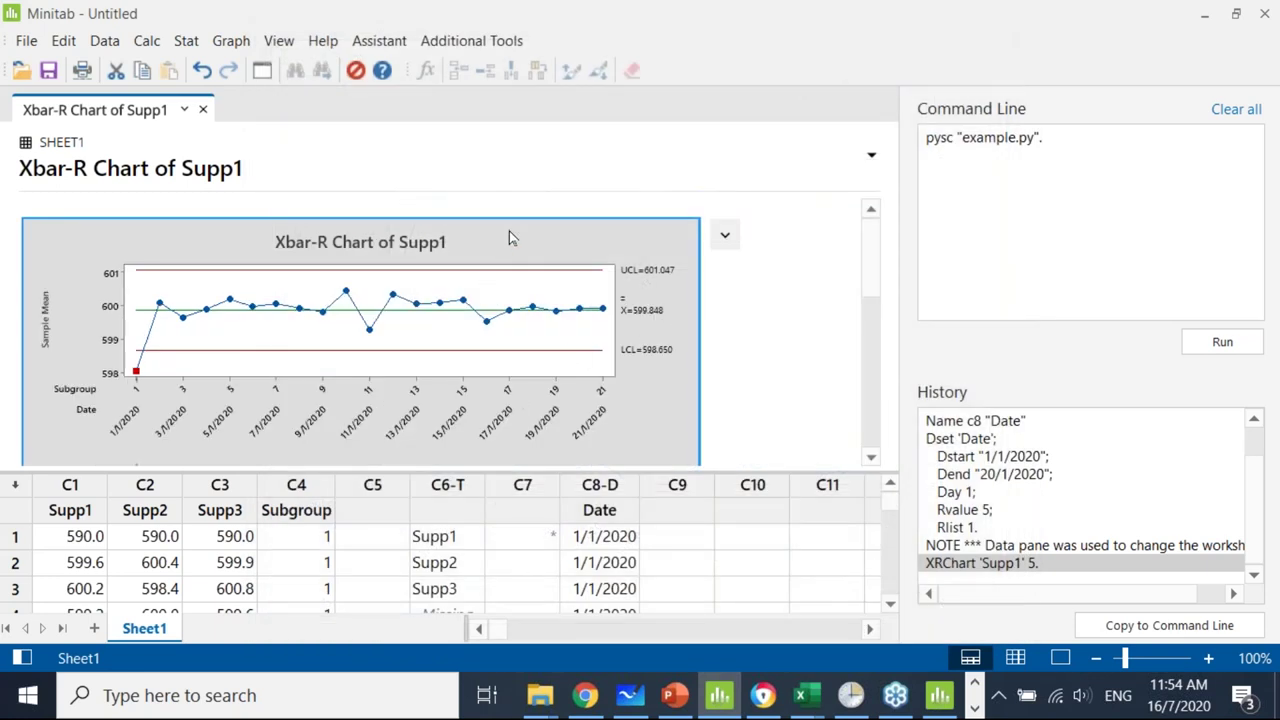
# Open the Xbar-R chart of Supp1 for graph editing.
pyautogui.doubleClick(526, 366)
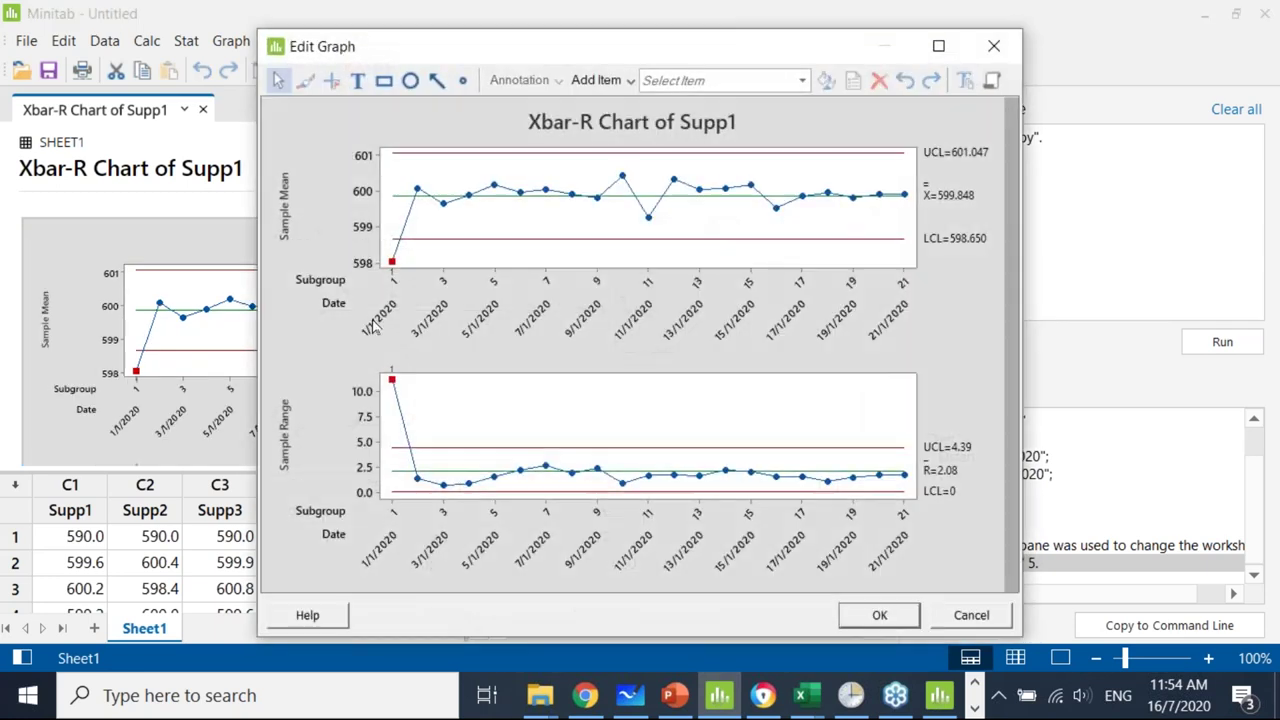